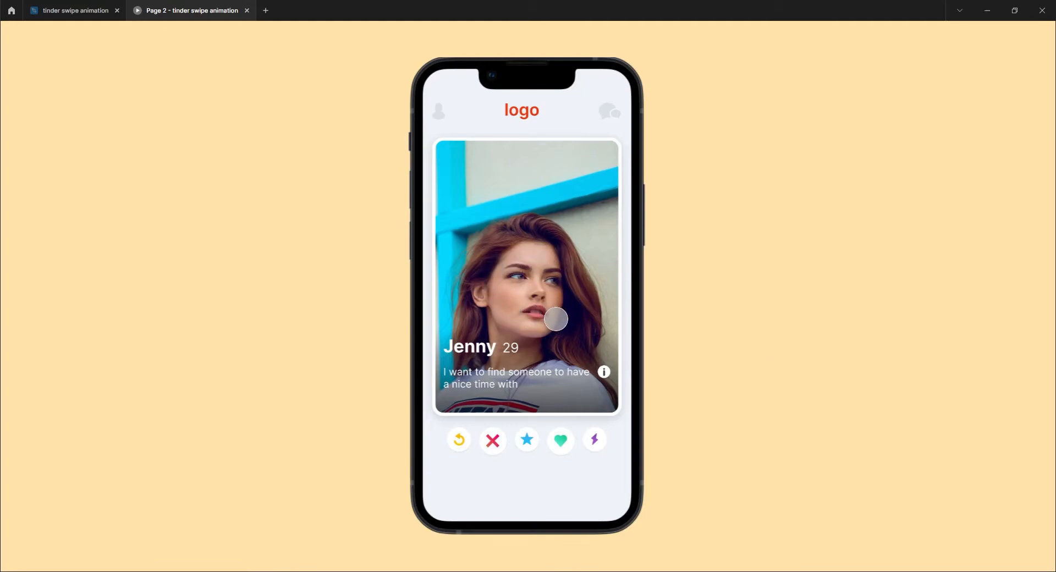
Step: Preview the card animation in the running prototype by swiping three profile cards left and the fourth right
drag(579, 337, 406, 261)
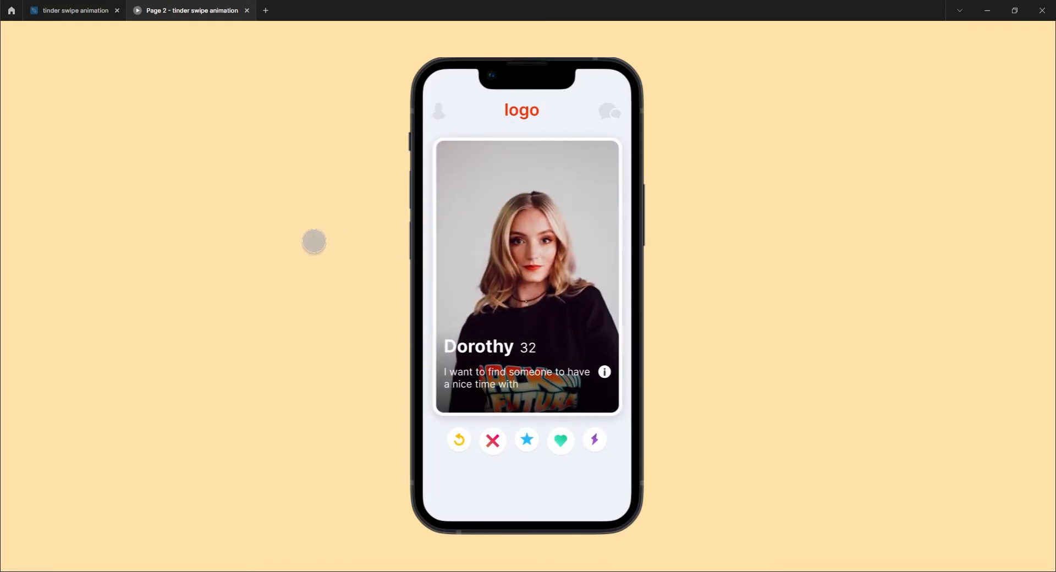
drag(572, 337, 395, 272)
drag(573, 346, 398, 271)
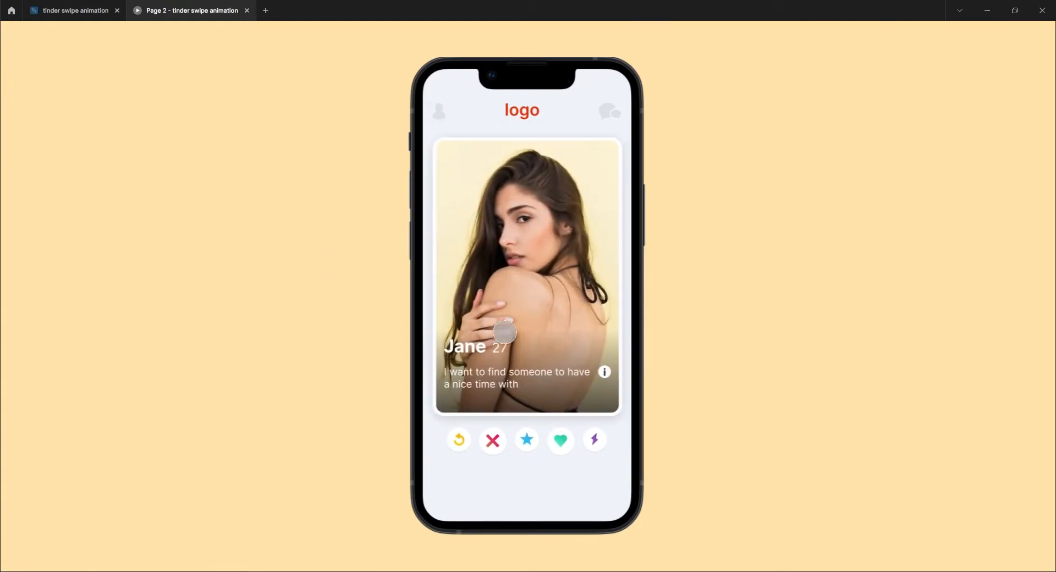
drag(488, 338, 718, 290)
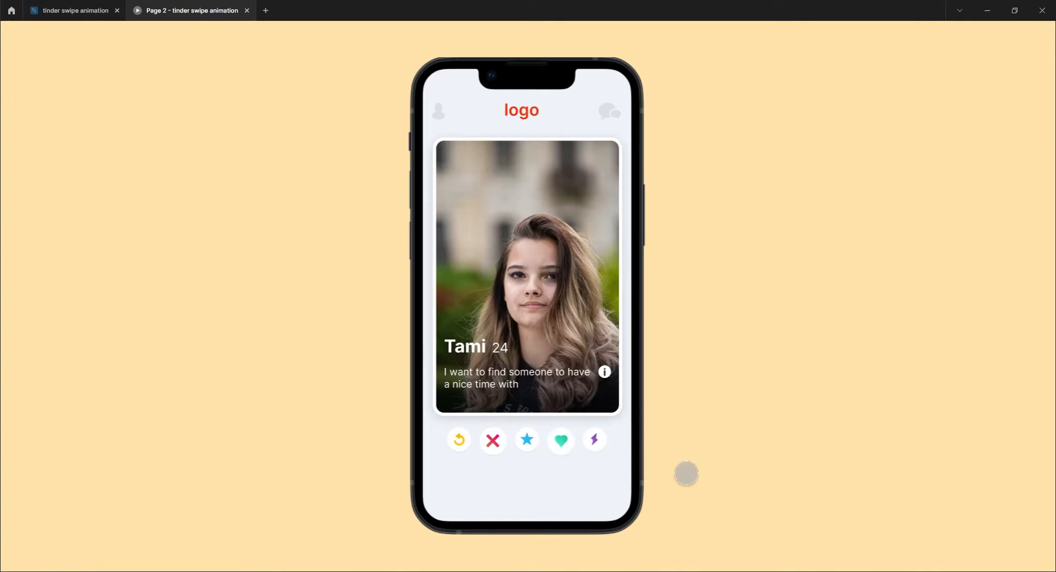
Step: Restart the prototype and test the swipes again with three cards to the left and one to the right
click(1020, 557)
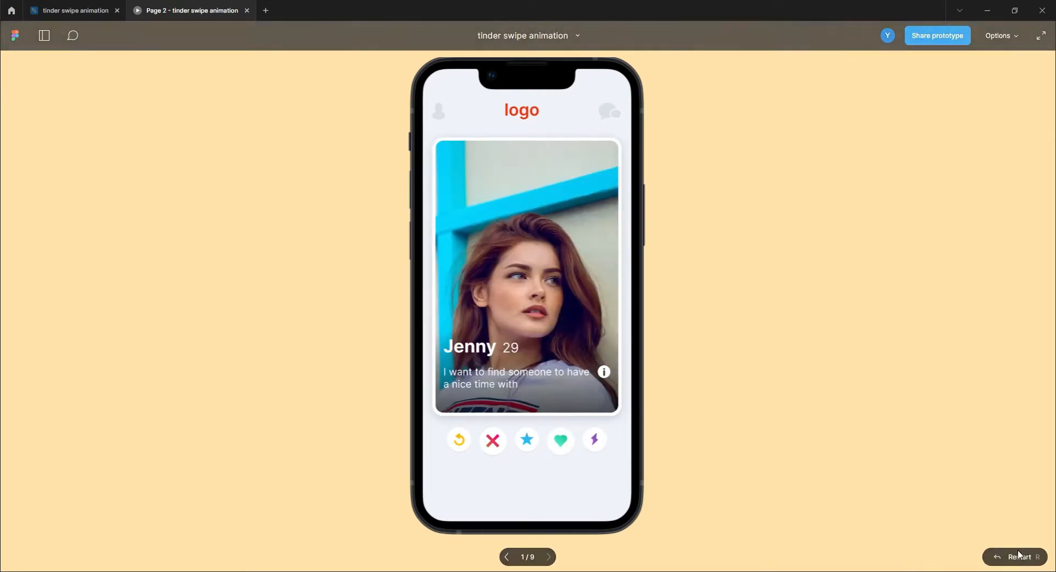
drag(523, 323, 361, 251)
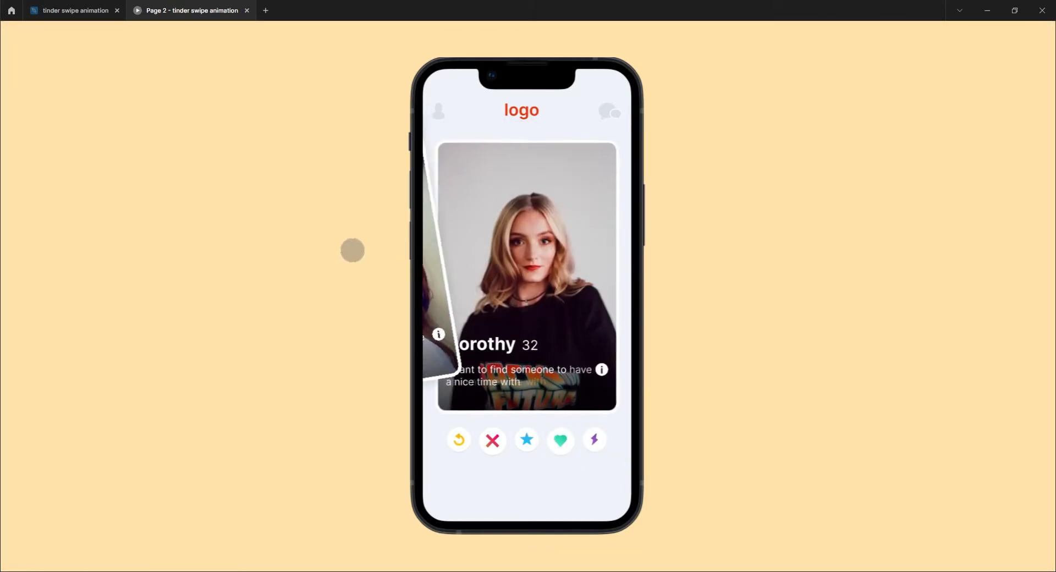
drag(560, 308, 354, 257)
drag(565, 316, 347, 261)
drag(503, 335, 770, 297)
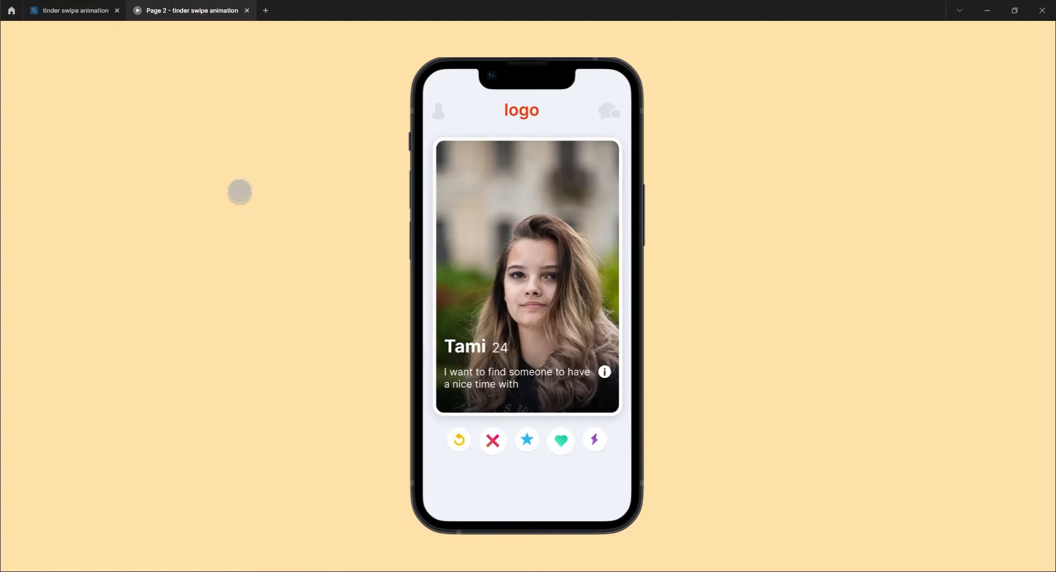
Step: Switch to the tinder swipe animation design file and examine the prepared logo, bottom icons frame and LIKE and NOPE stamps on Page 1
click(72, 11)
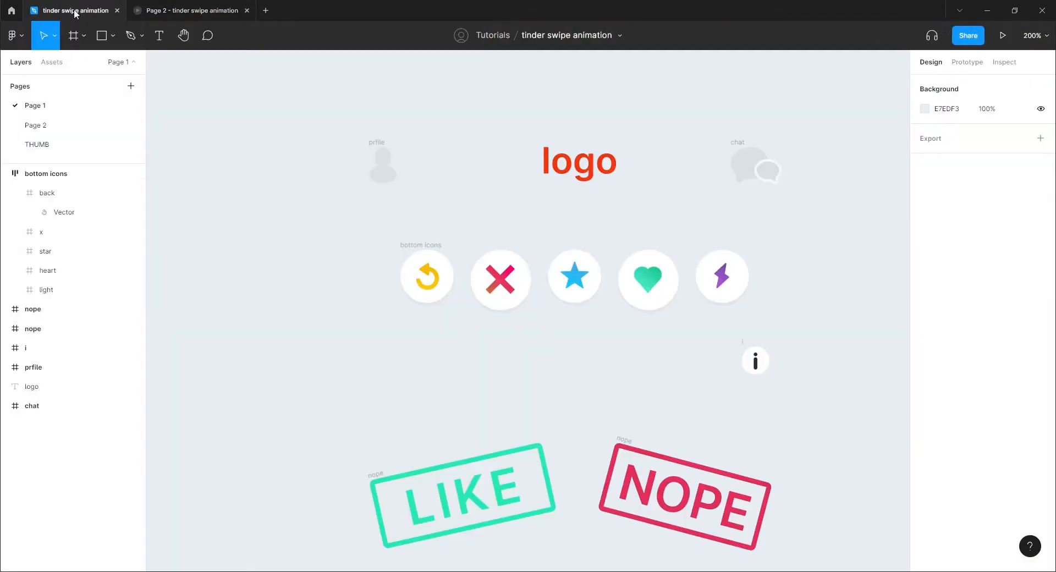
drag(353, 362, 273, 292)
key(shift+0)
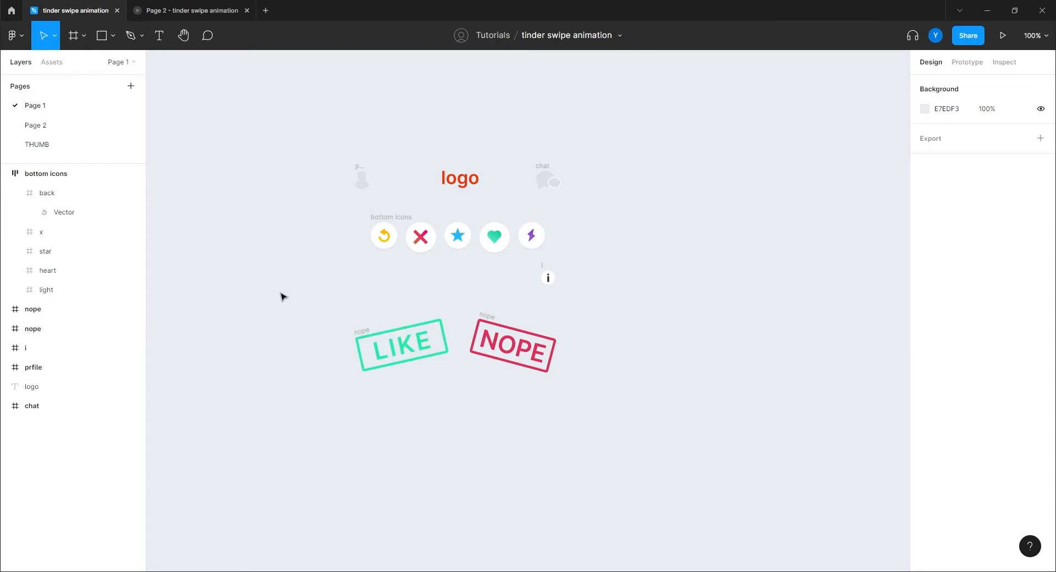
drag(299, 313, 354, 335)
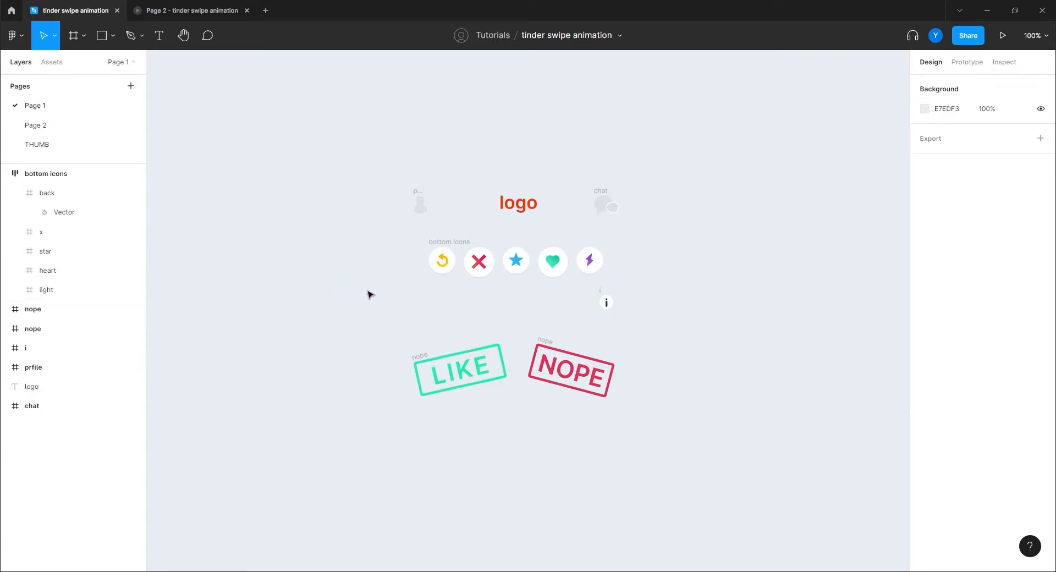
drag(389, 310, 398, 338)
key(ctrl+equal)
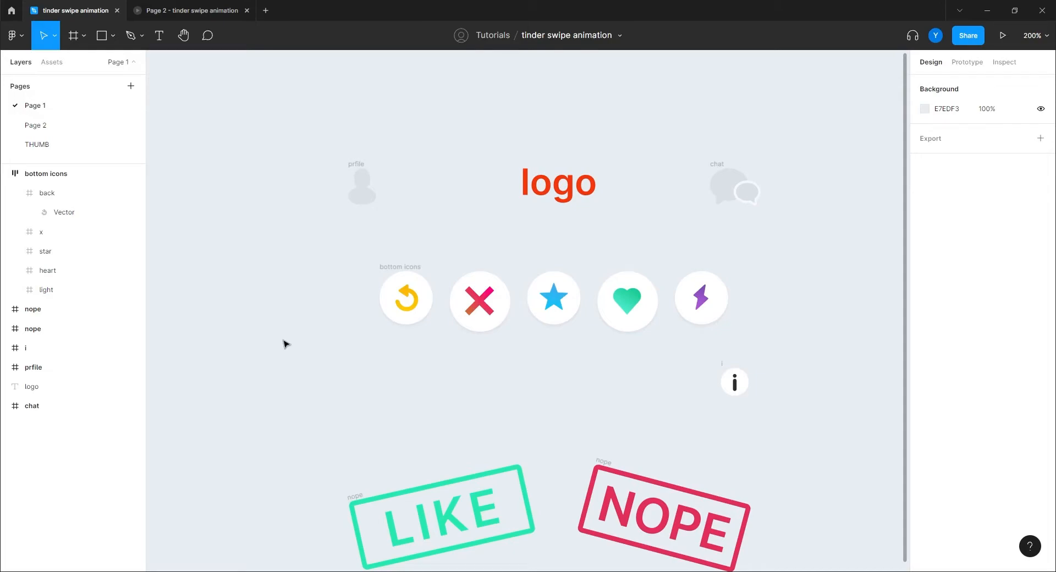
click(399, 267)
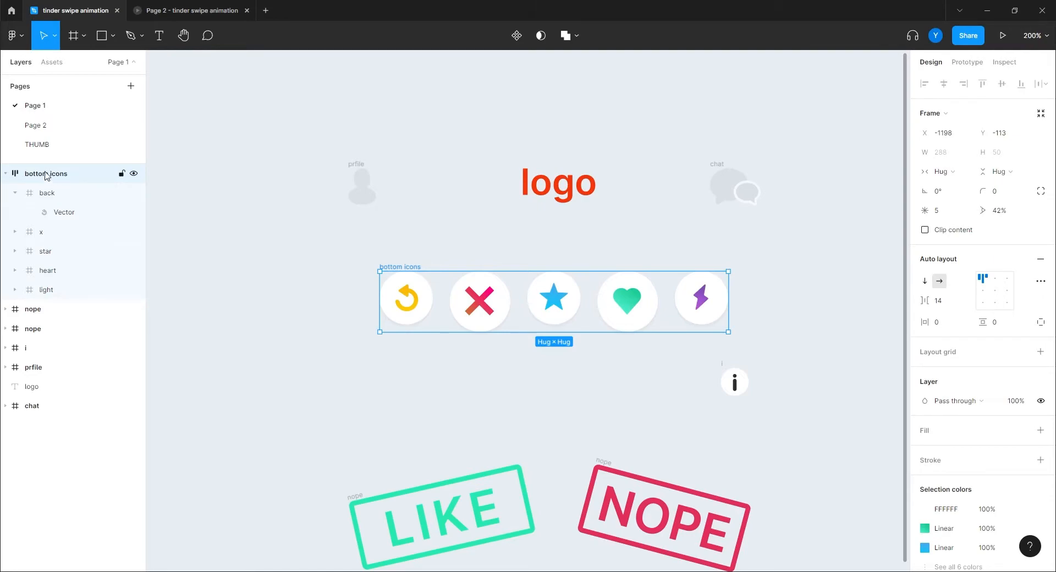
drag(318, 417, 295, 245)
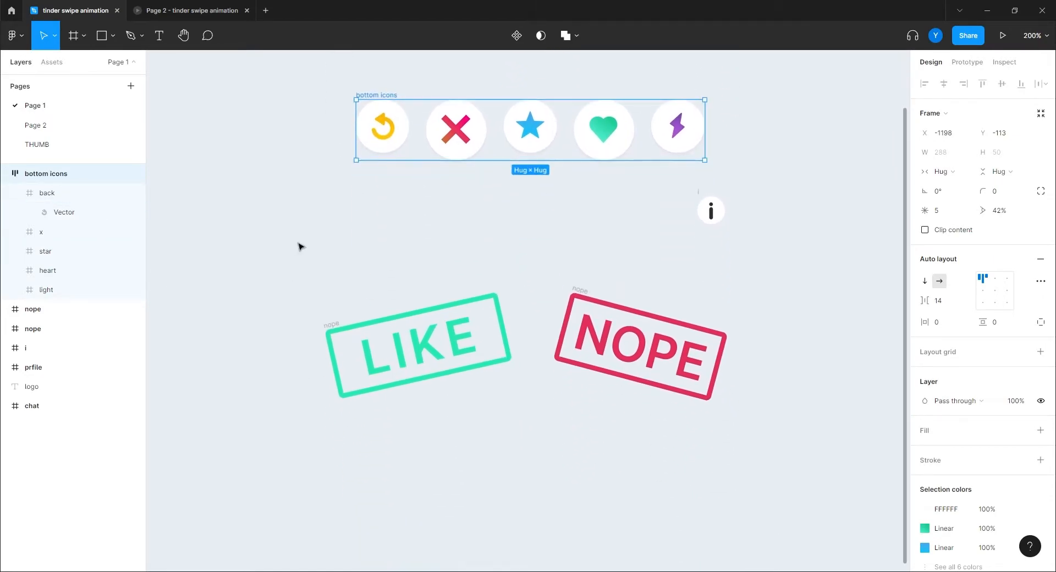
scroll(319, 302, up, 3)
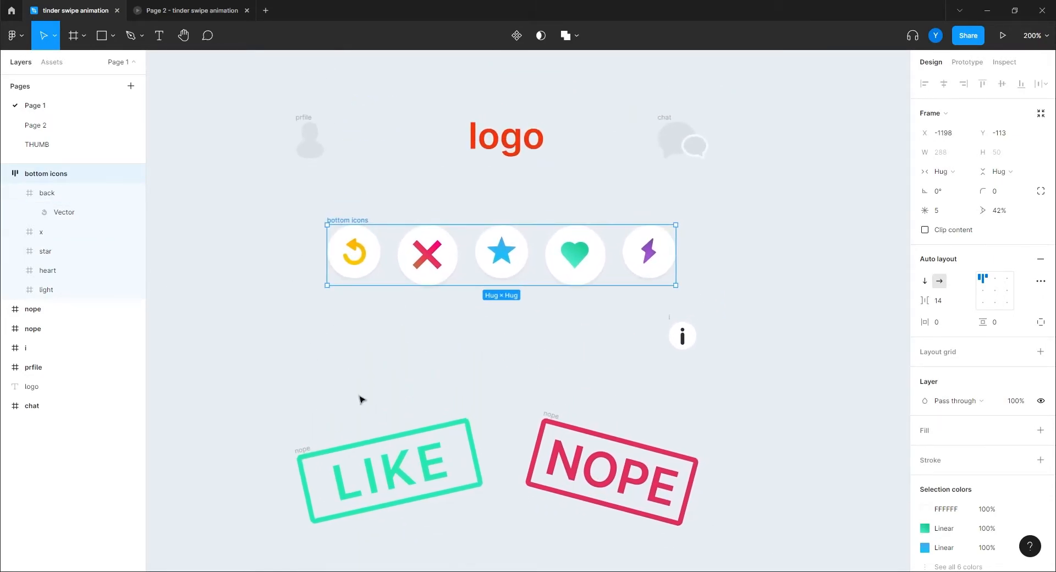
key(ctrl+plus)
drag(751, 318, 474, 337)
key(shift+0)
click(478, 327)
click(73, 36)
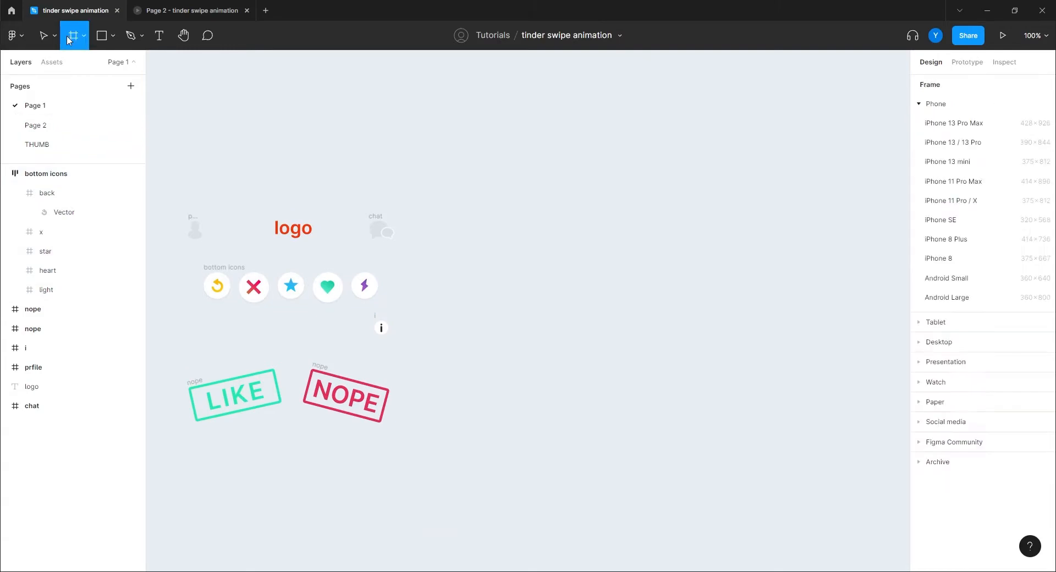
drag(508, 132, 608, 340)
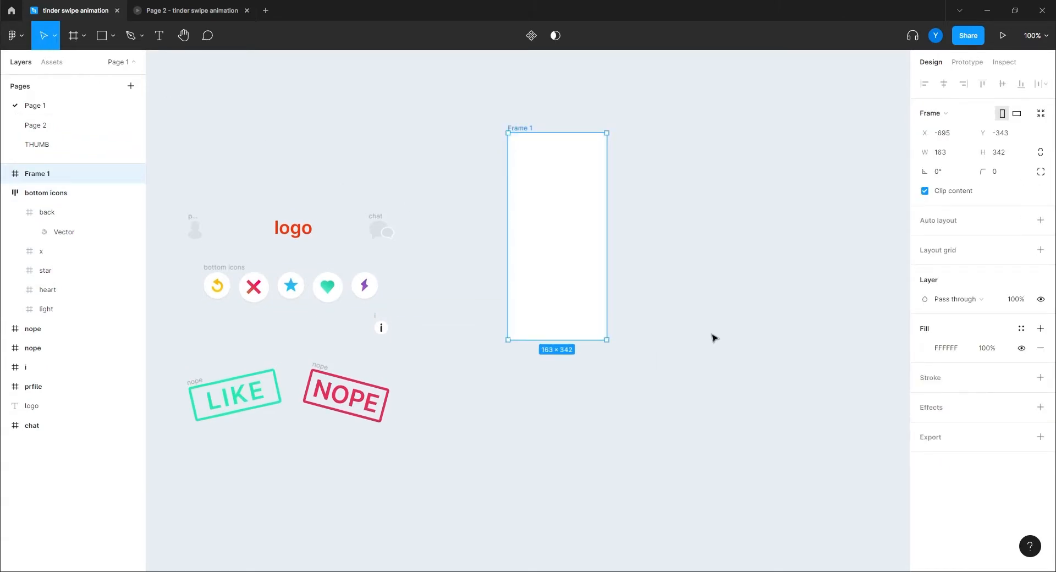
key(Delete)
Step: Add an iPhone 13 mini preset frame and move it horizontally away from the prepared assets to X -450
click(73, 37)
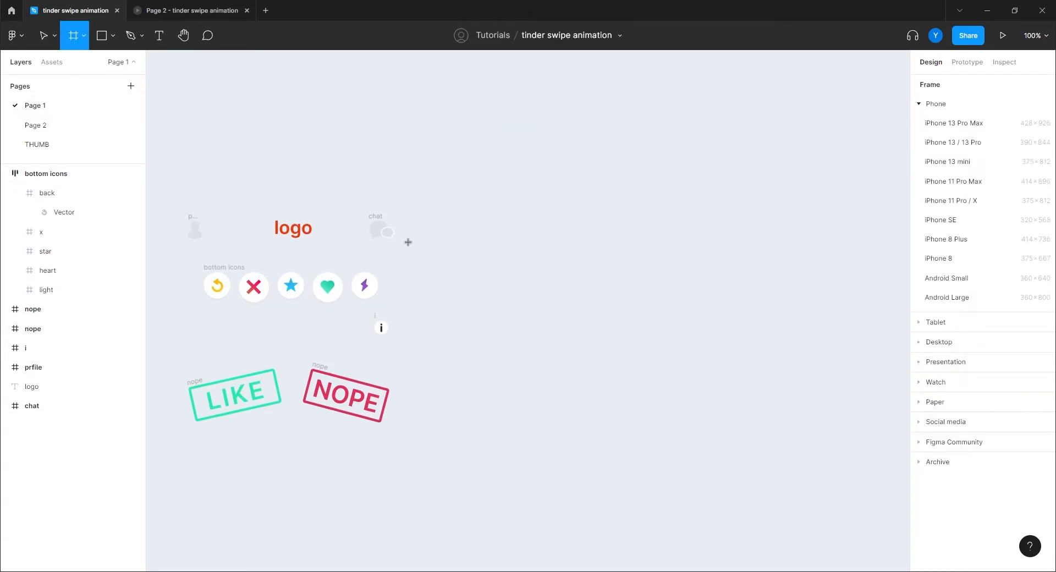
click(1010, 161)
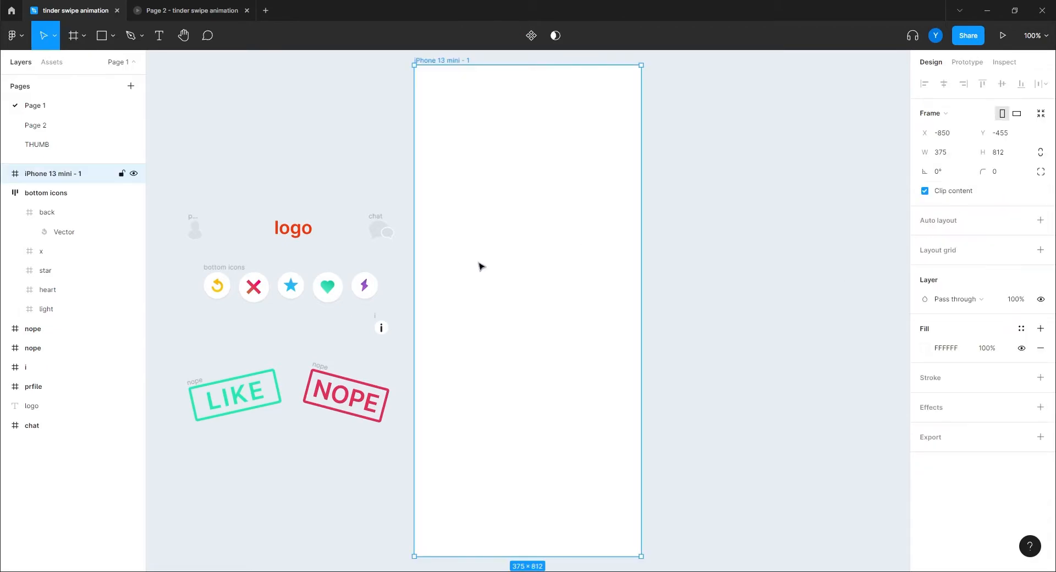
drag(443, 58, 521, 56)
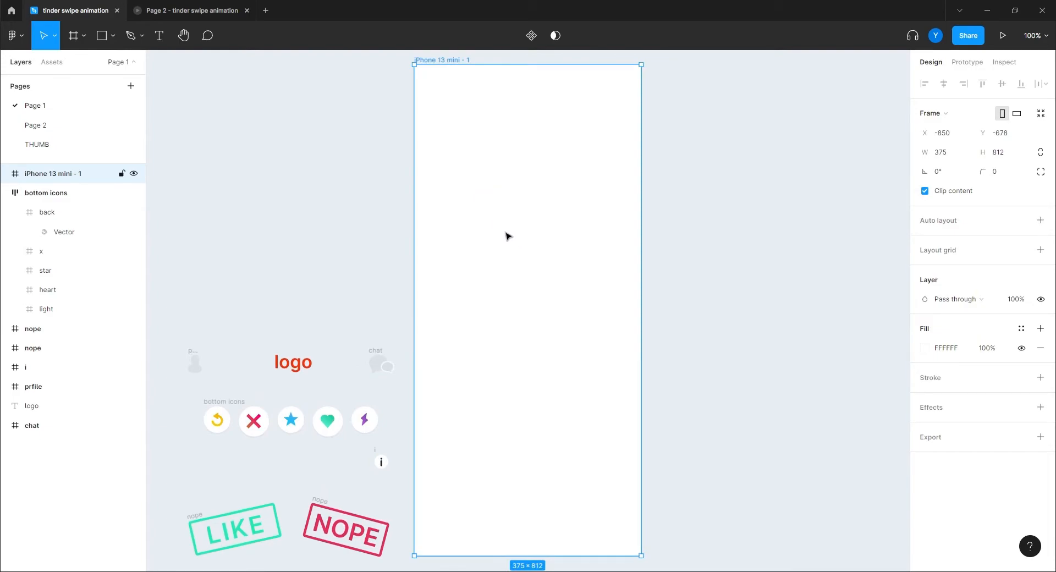
key(ctrl+z)
key(ctrl+minus)
drag(516, 317, 586, 228)
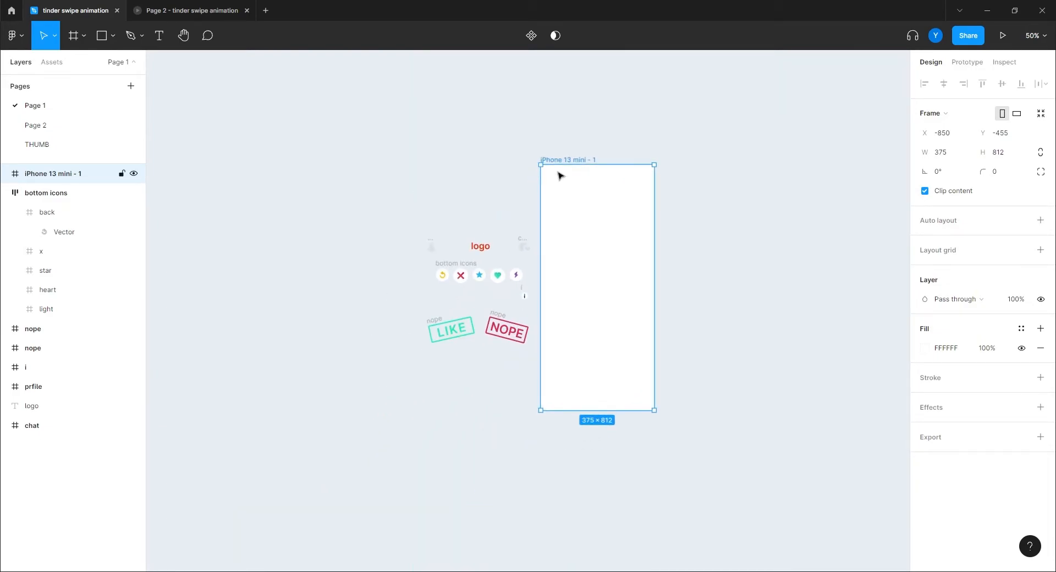
drag(560, 163, 681, 174)
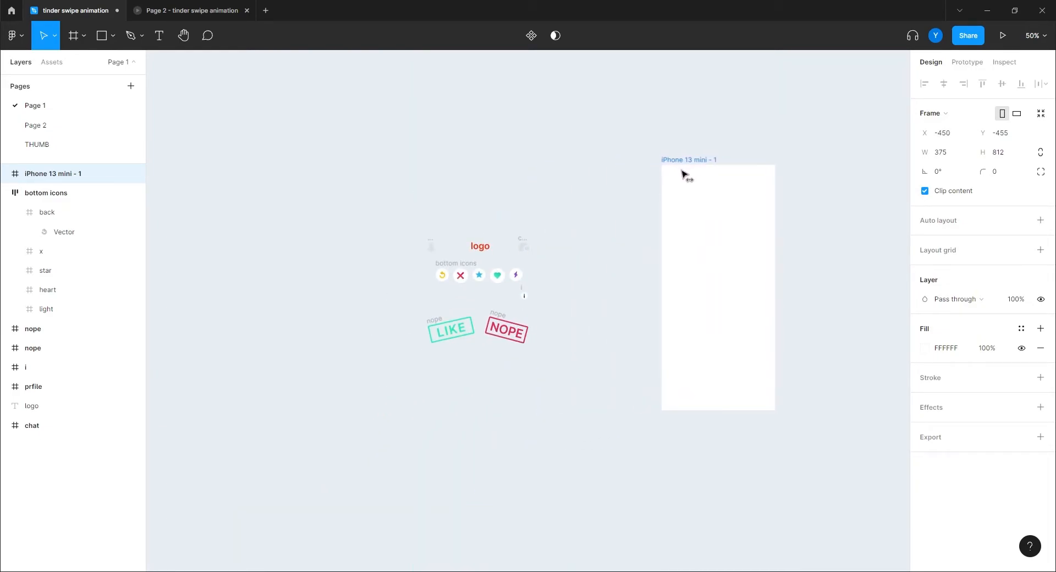
Step: Draw a card frame of about 334 × 472 inside the iPhone 13 mini frame
drag(572, 358, 386, 365)
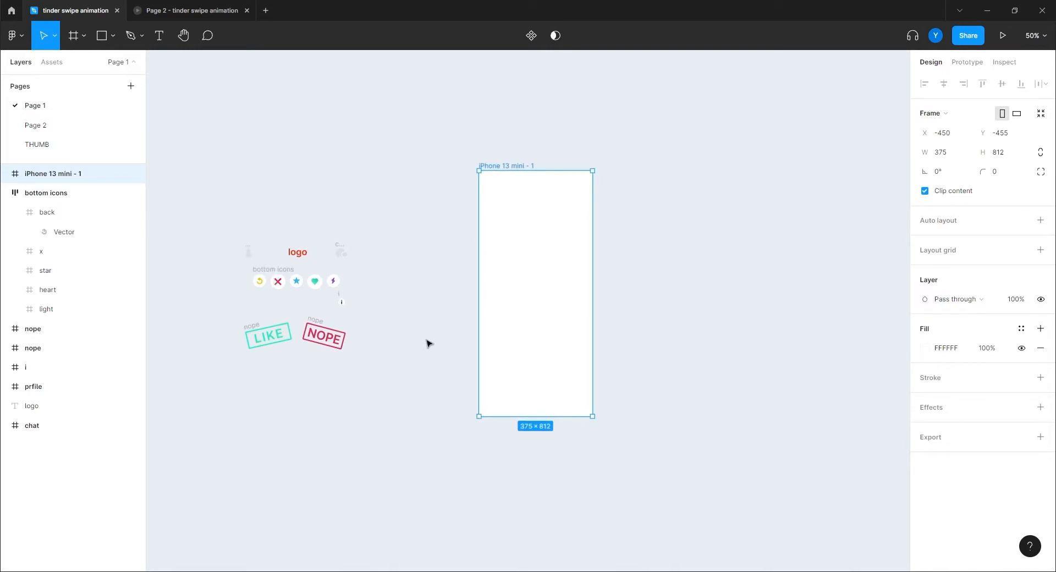
drag(398, 308, 456, 318)
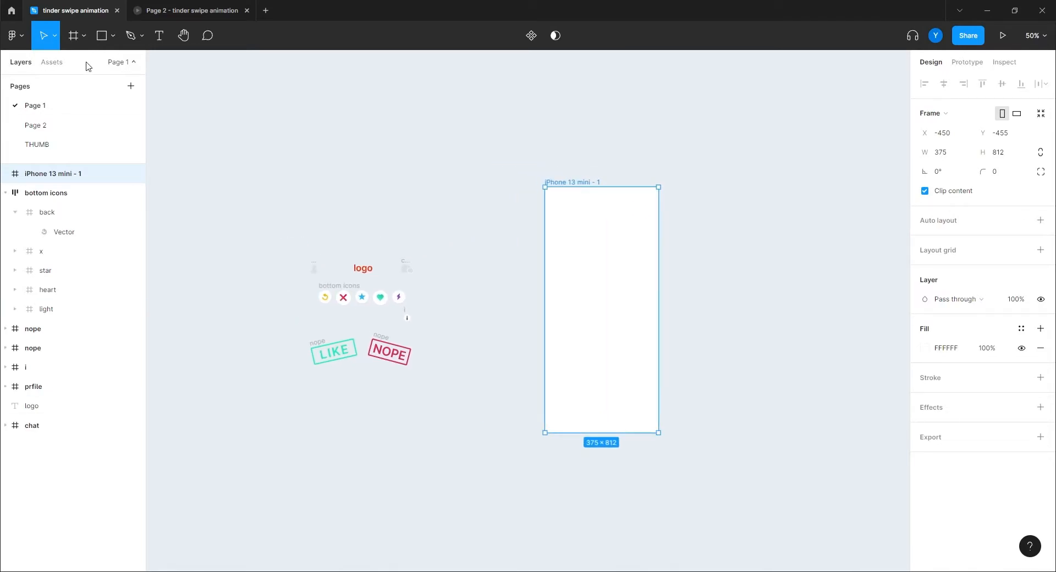
click(73, 35)
mouse_move(652, 228)
mouse_down()
mouse_move(613, 344)
mouse_move(551, 371)
mouse_up()
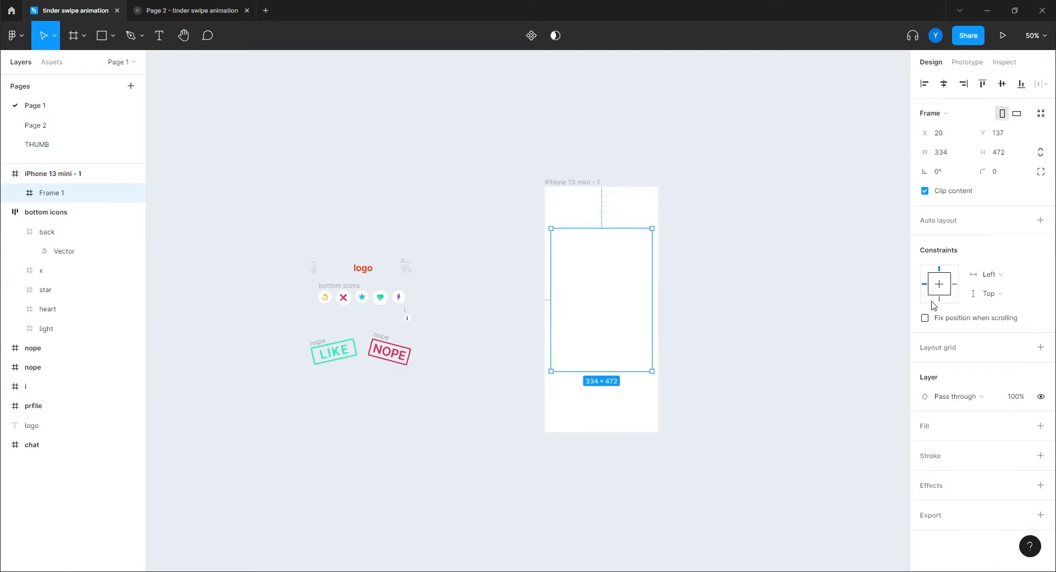
Step: Set the card frame's size to 340 × 500 and center it horizontally in the phone frame
click(954, 156)
text(340)
click(997, 155)
text(500)
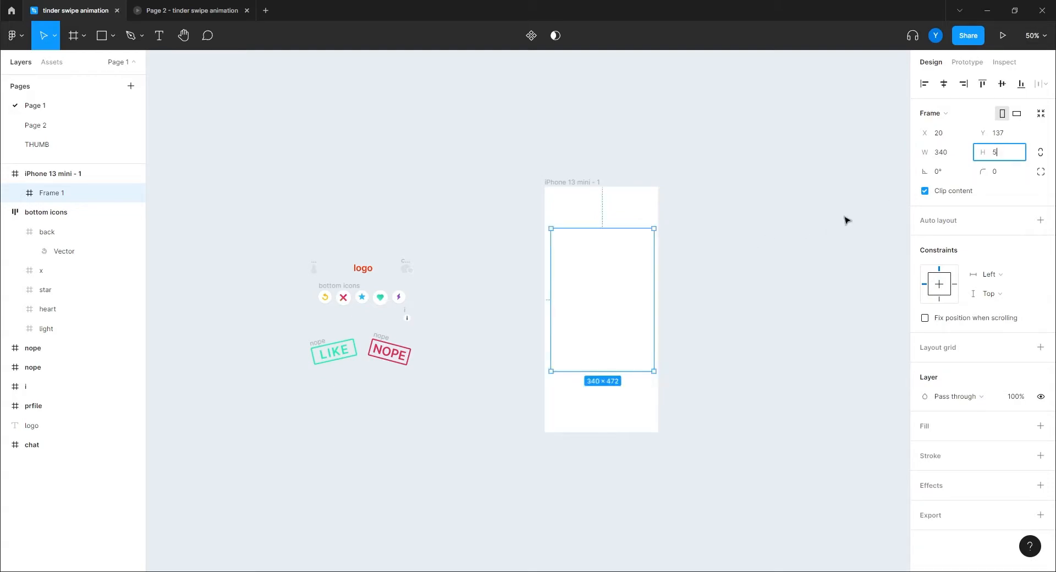
key(Return)
click(943, 83)
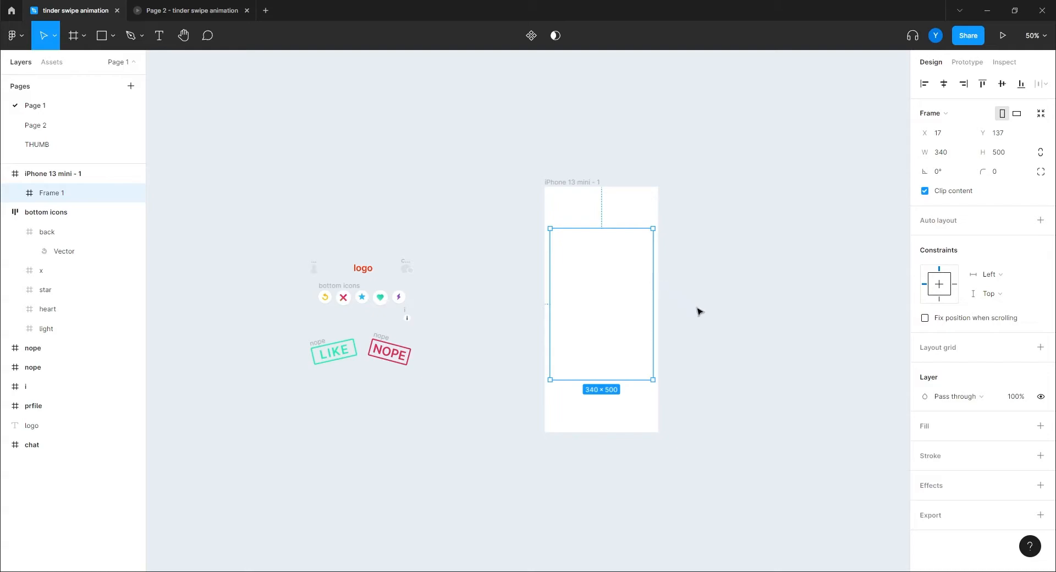
Step: Find the Unsplash plugin with the search term "uns", run it and place its window beside the phone frame
drag(697, 308, 585, 300)
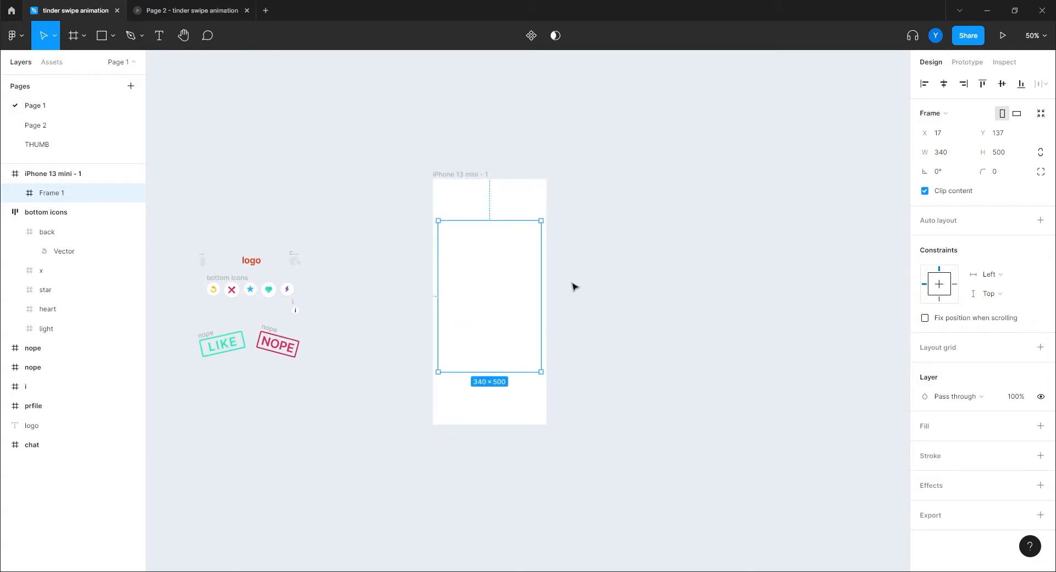
key(ctrl+slash)
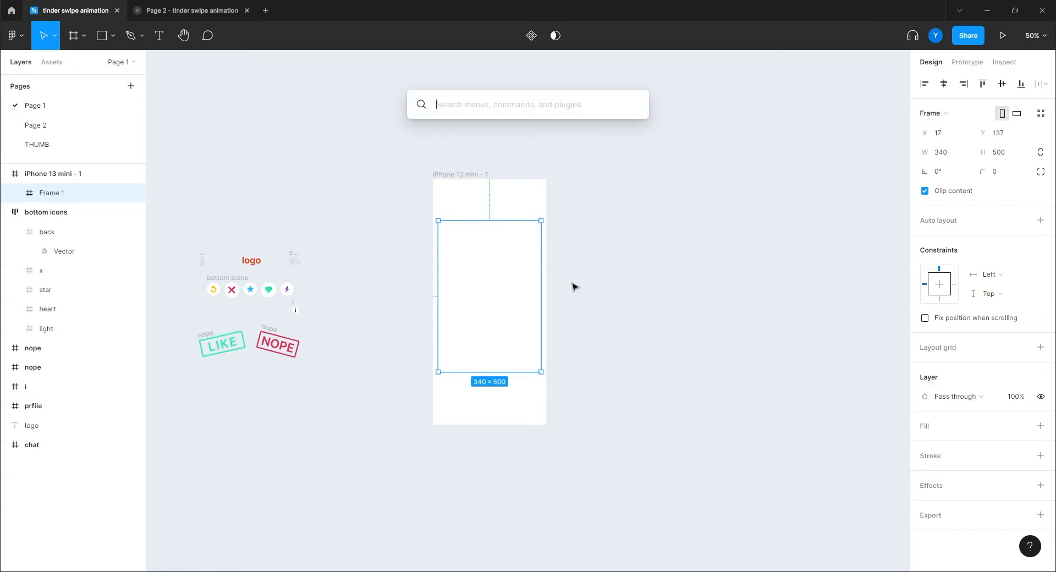
text(ומ)
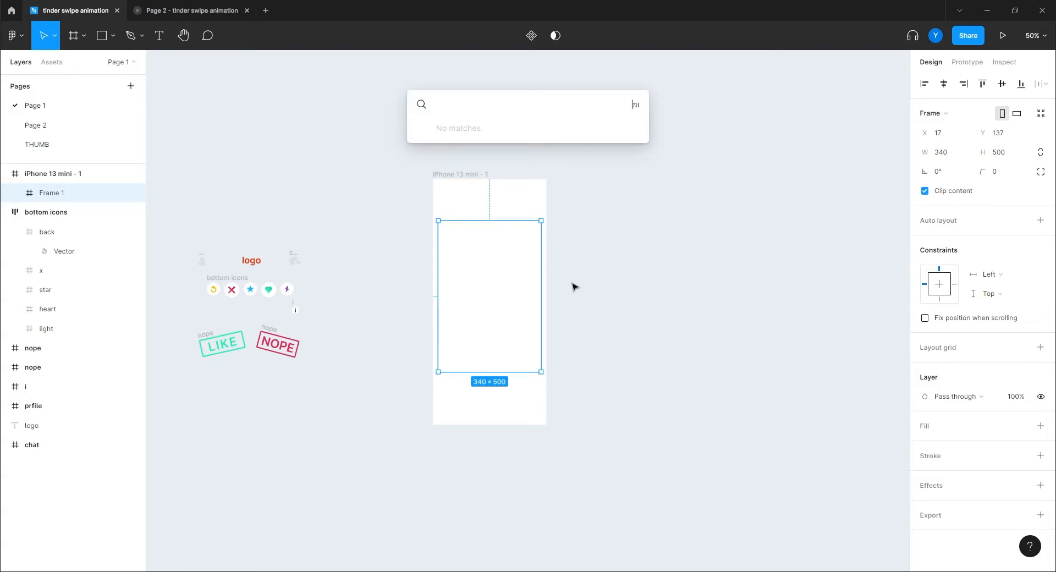
key(BackSpace)
key(BackSpace)
text(uns)
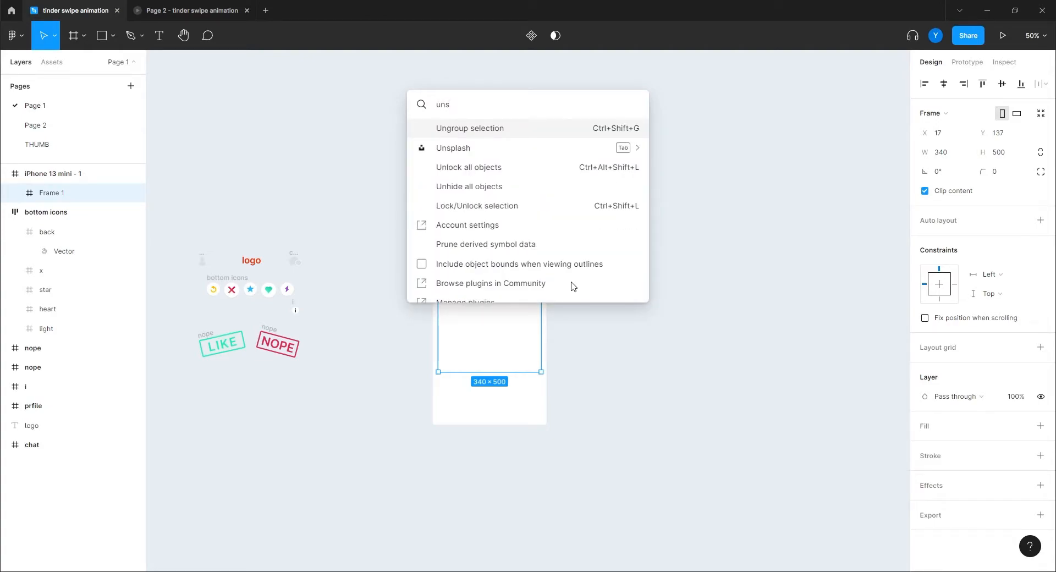
click(470, 148)
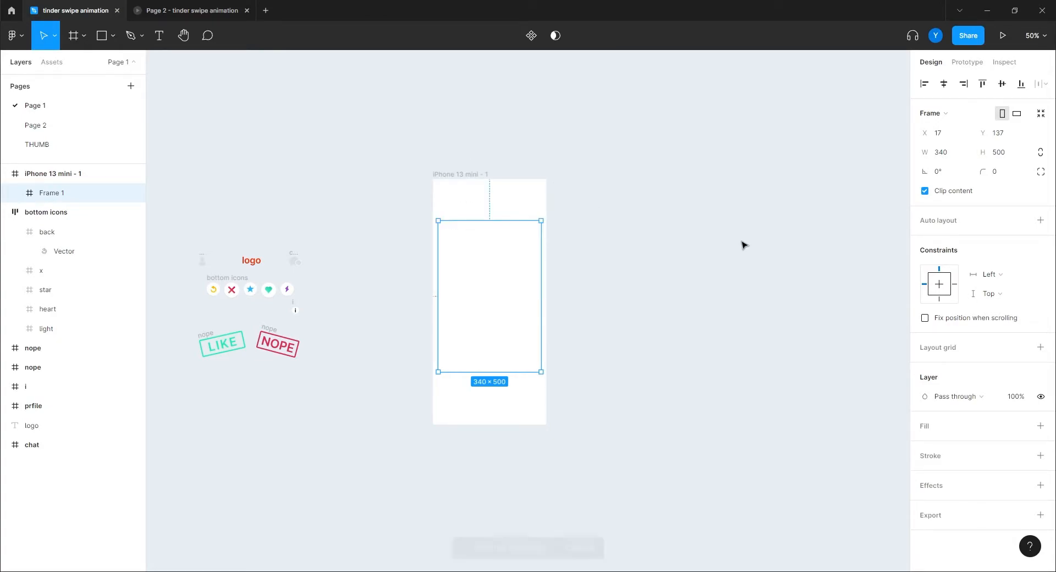
drag(246, 90, 768, 103)
Step: Search Unsplash for "woman" and fill the card frame with the photo of the blonde woman in a yellow top
click(707, 159)
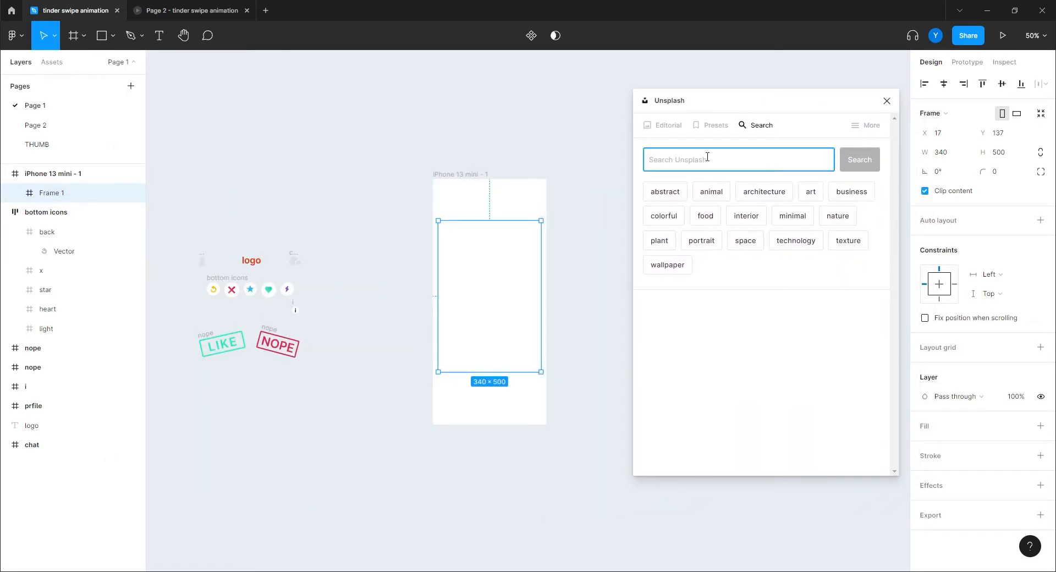
text(woma)
key(Return)
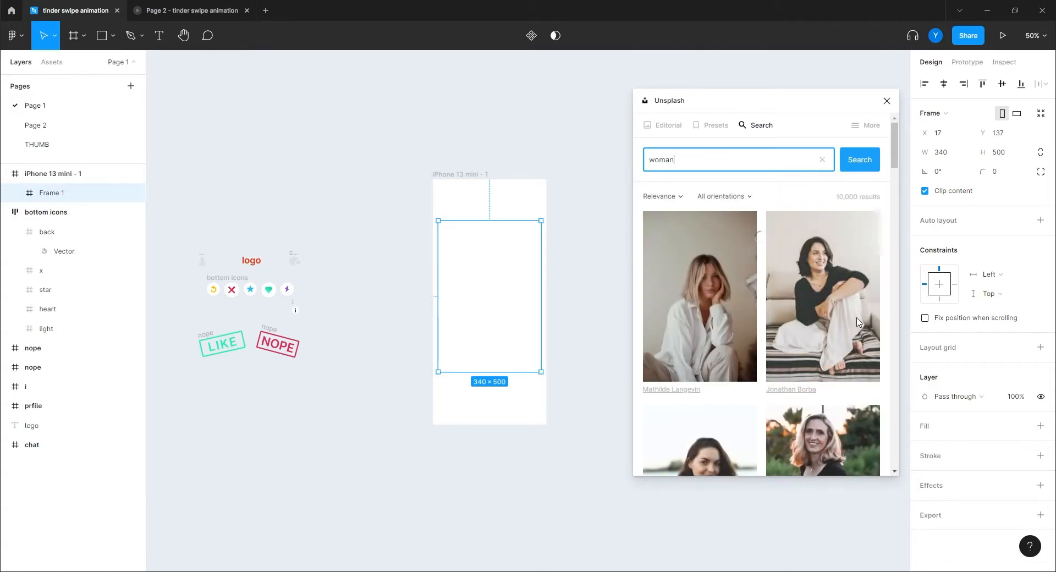
scroll(818, 312, down, 5)
scroll(813, 335, down, 2)
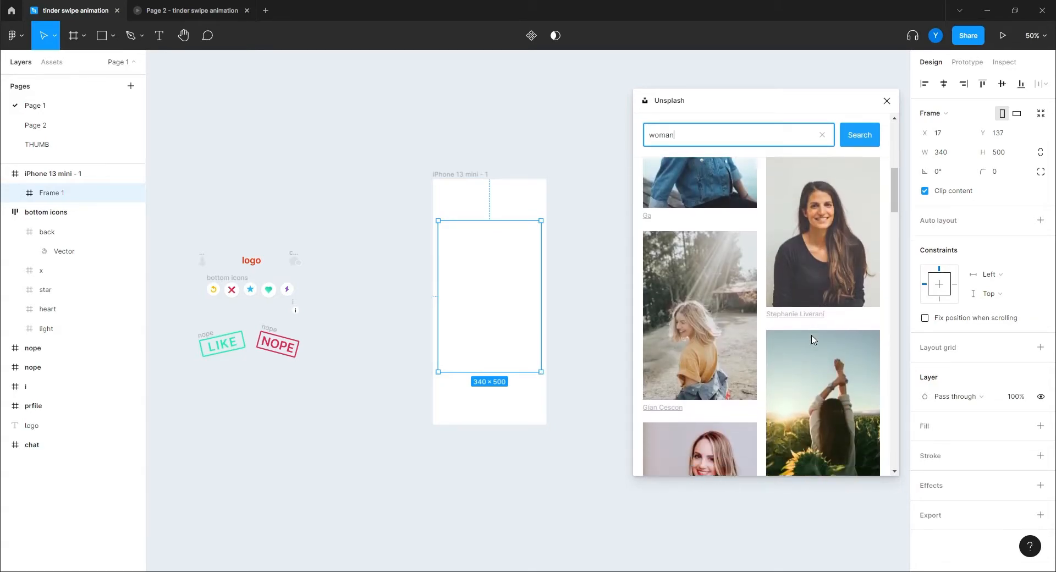
click(701, 290)
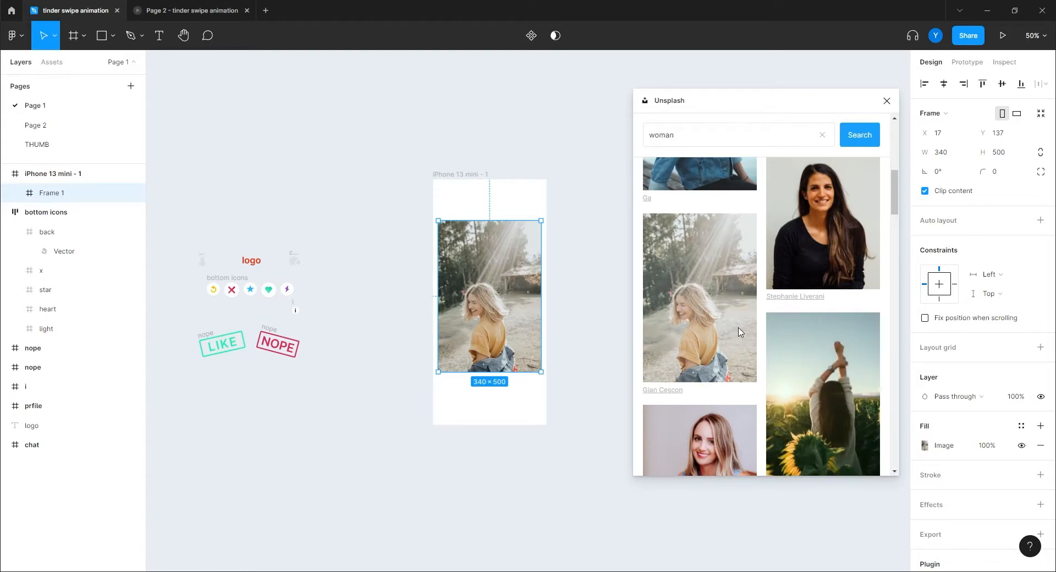
drag(788, 112, 789, 86)
drag(561, 386, 500, 377)
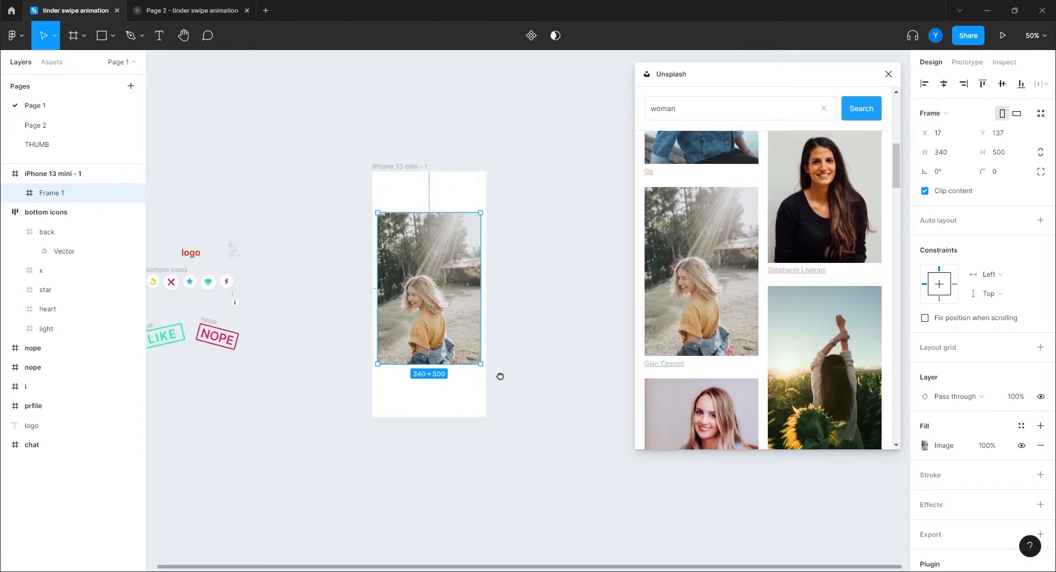
Step: Close the Unsplash plugin window beside the phone frame
key(ctrl+plus)
drag(473, 329, 538, 357)
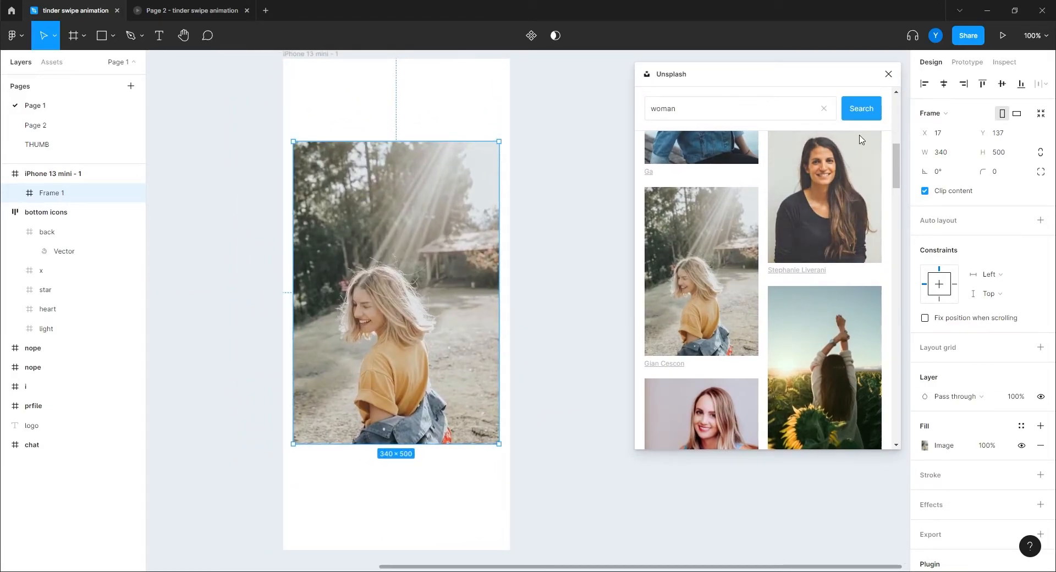
click(887, 74)
drag(610, 253, 789, 282)
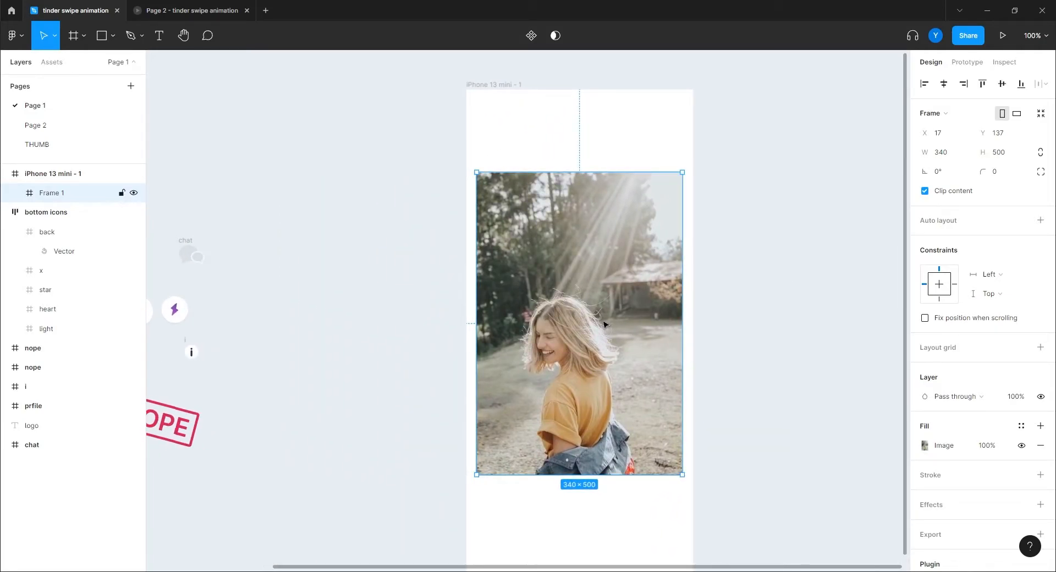
drag(421, 395, 440, 370)
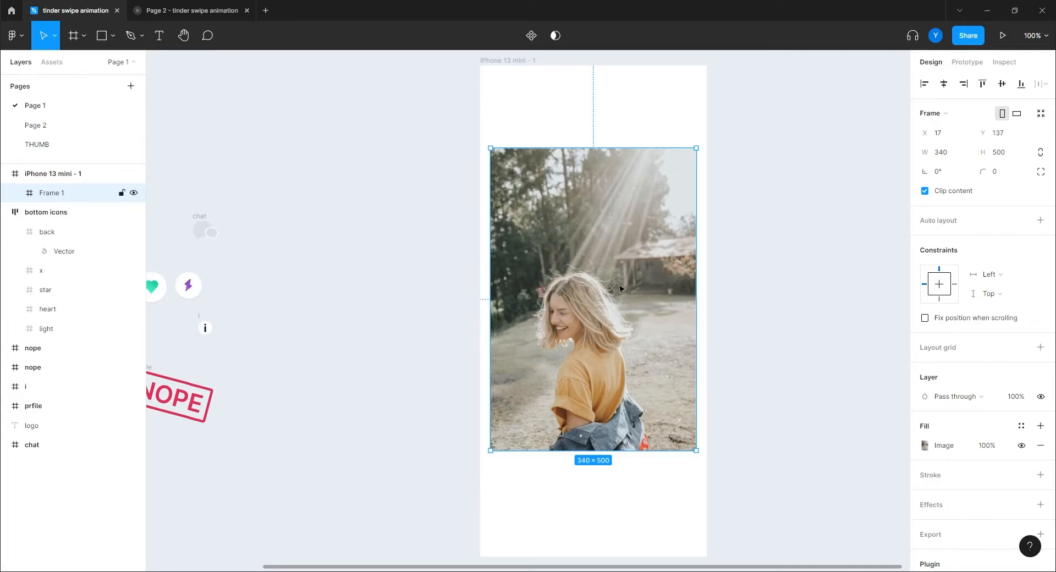
drag(544, 451, 615, 434)
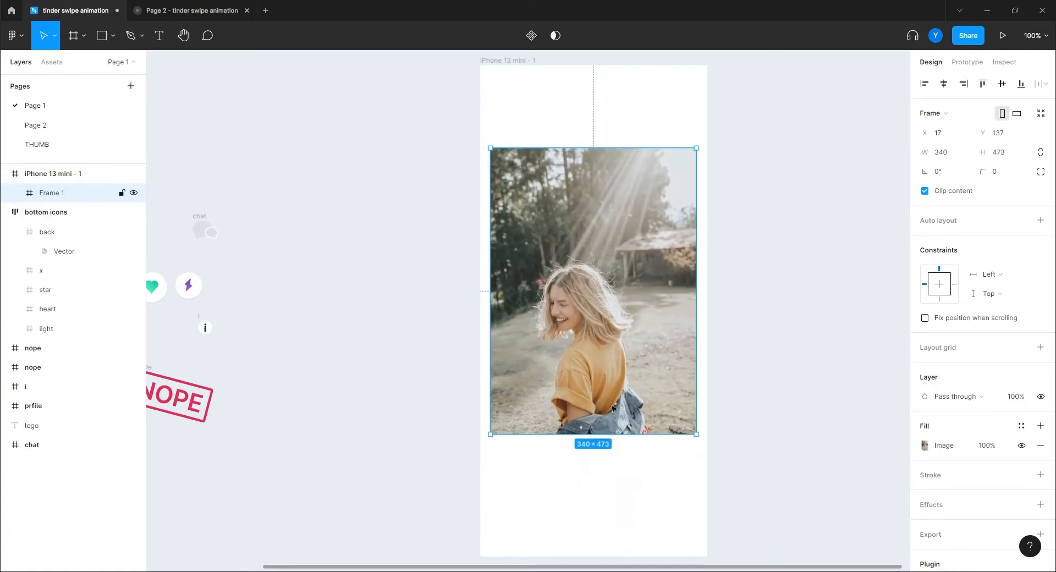
key(ctrl+z)
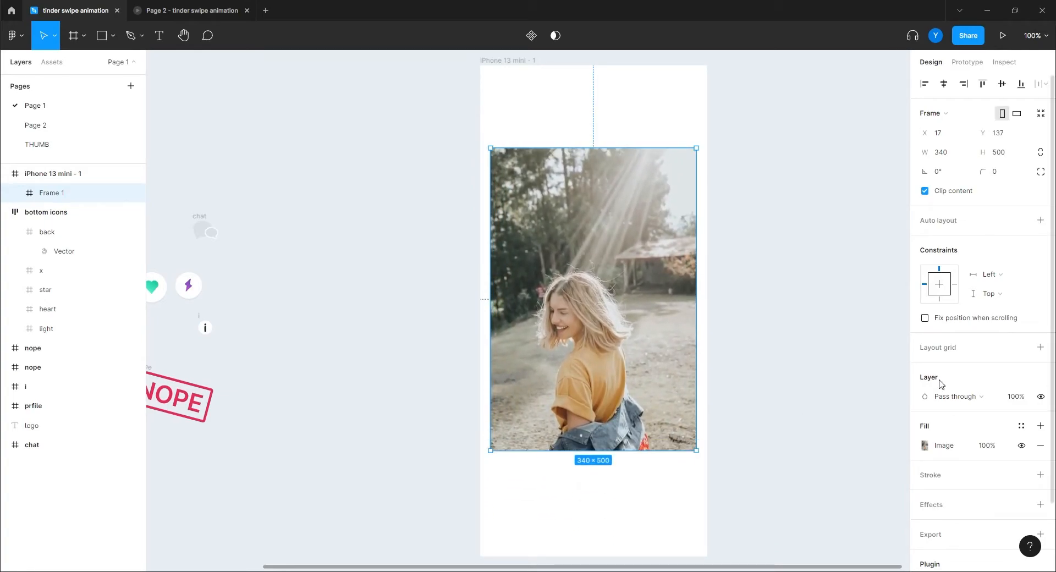
Step: Round the photo card frame's corners with a radius of 20
click(995, 172)
text(20)
key(Return)
click(768, 198)
Step: Add a white inside stroke (FFFFFF) to the photo card frame
click(631, 339)
click(1040, 475)
click(923, 494)
click(764, 268)
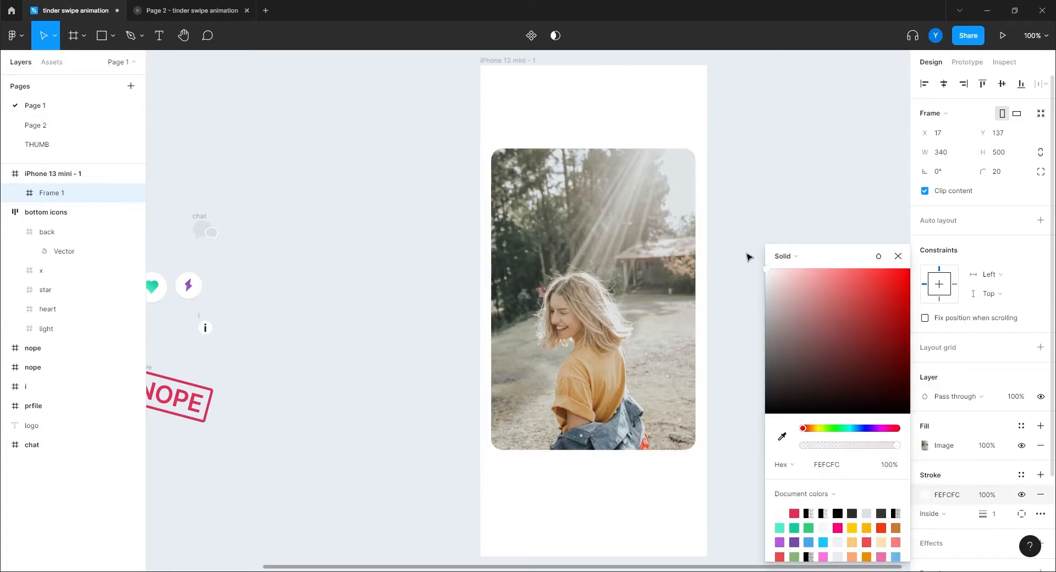
Step: Set the weight of the card frame's white stroke to 8
click(993, 513)
key(Up)
key(Up)
key(Up)
key(Up)
key(Up)
key(Up)
key(Up)
key(Up)
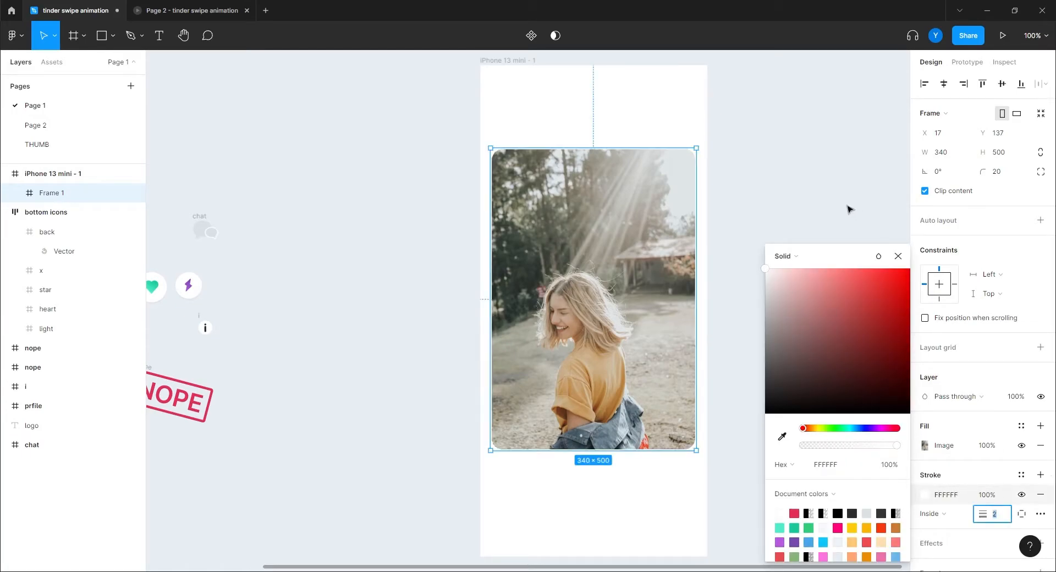
key(Down)
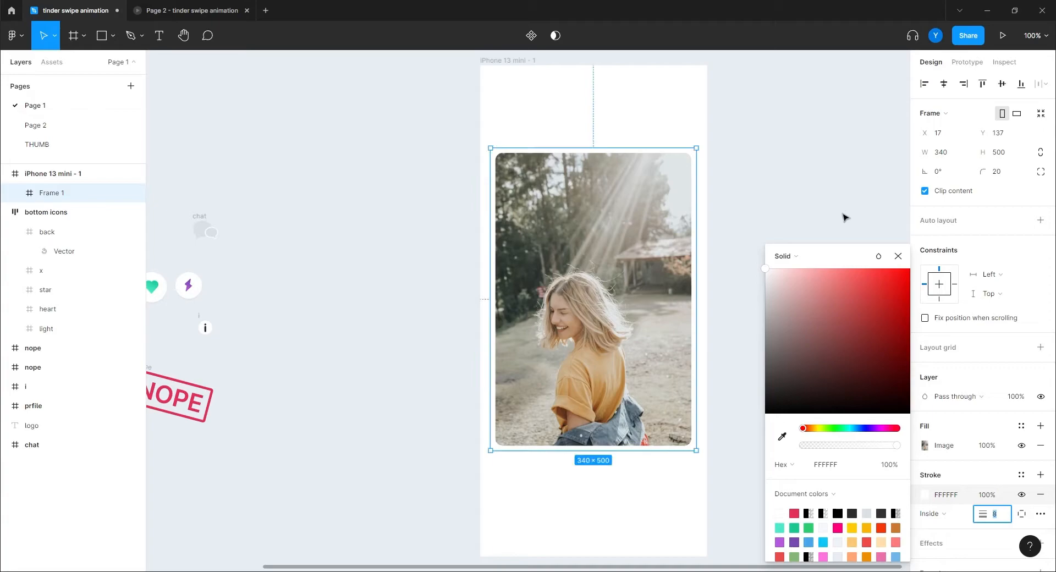
click(797, 186)
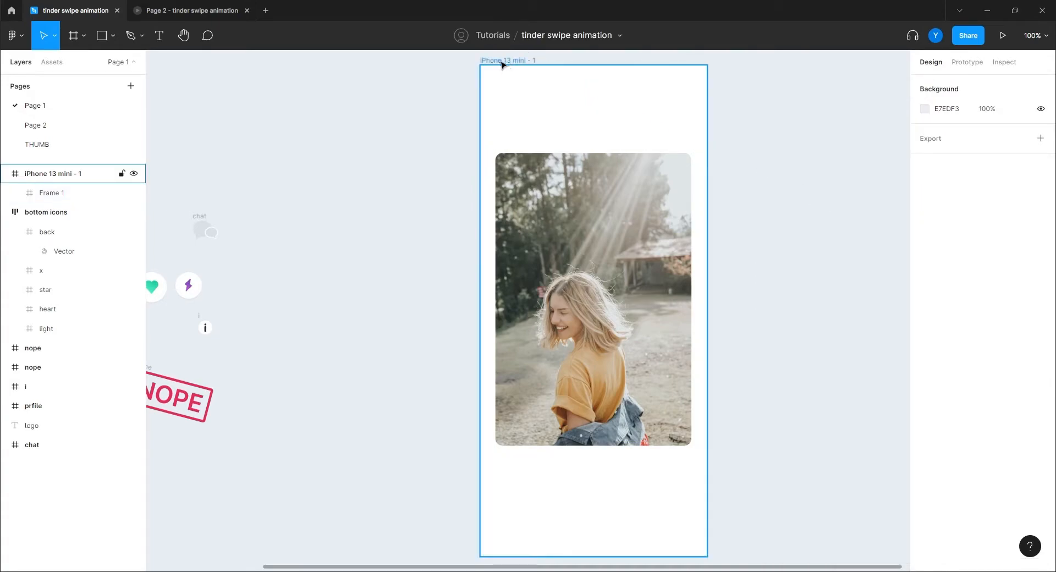
Step: Fill the iPhone 13 mini frame with the sampled canvas color E7EDF3 and lighten it to F1F6FC
click(501, 60)
key(i)
click(365, 243)
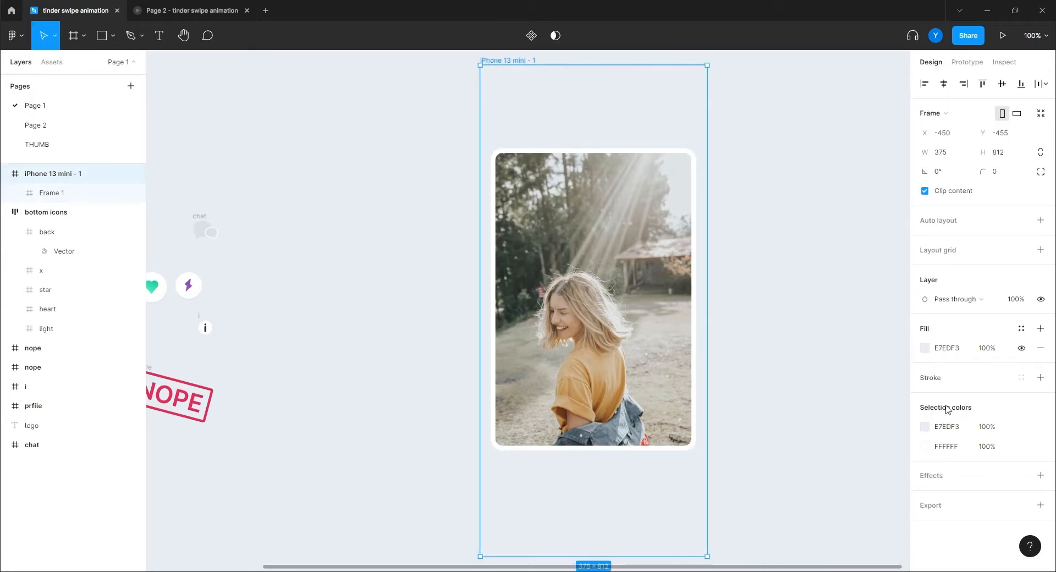
click(925, 428)
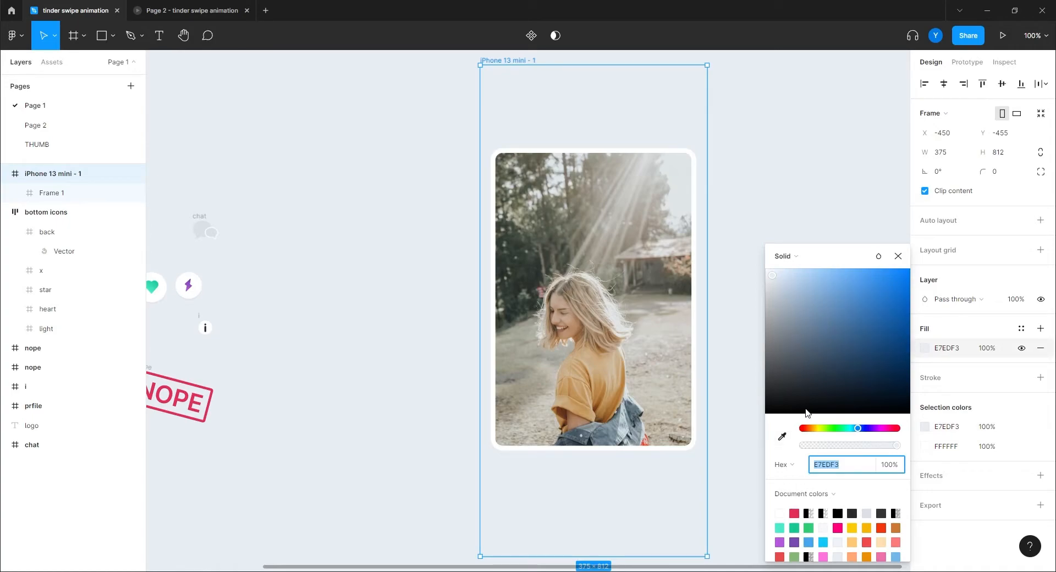
click(774, 279)
drag(773, 280, 771, 278)
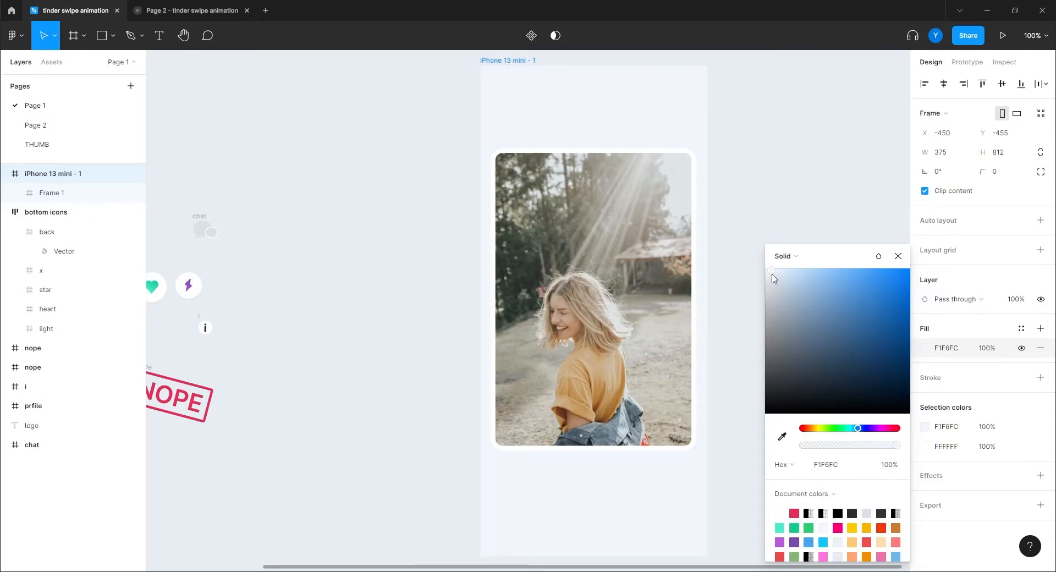
click(378, 388)
Step: Add a drop shadow to the photo card frame with 16% black and a blur of 20
click(577, 404)
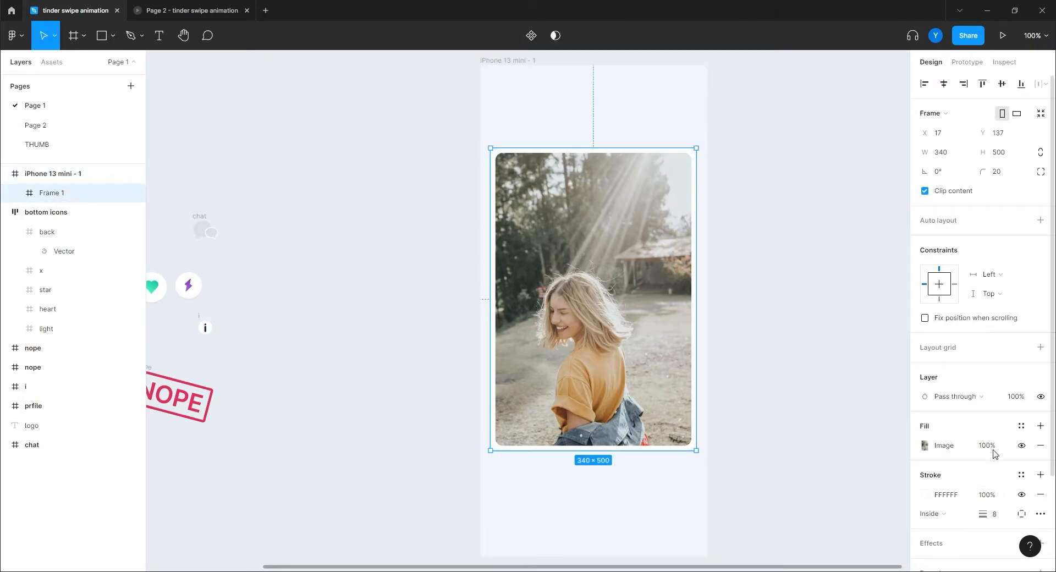
scroll(995, 467, down, 3)
click(1040, 427)
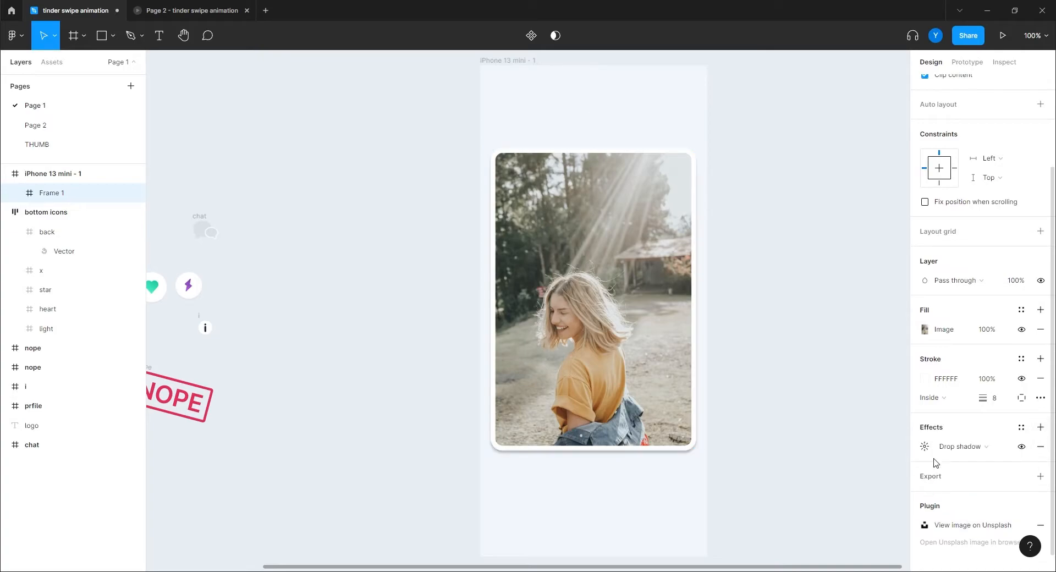
click(924, 446)
click(839, 516)
text(16)
key(Return)
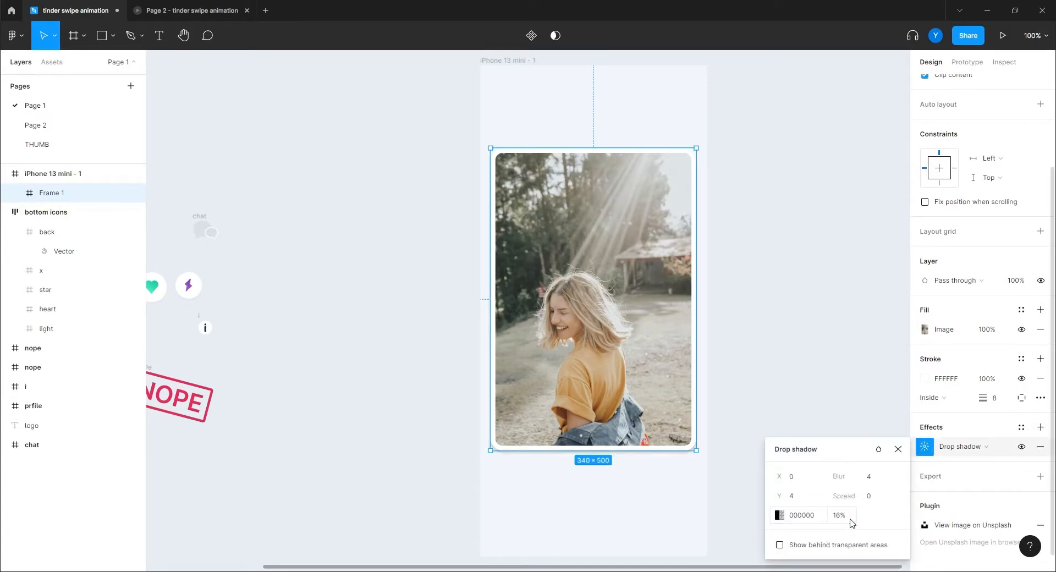
click(871, 477)
text(20)
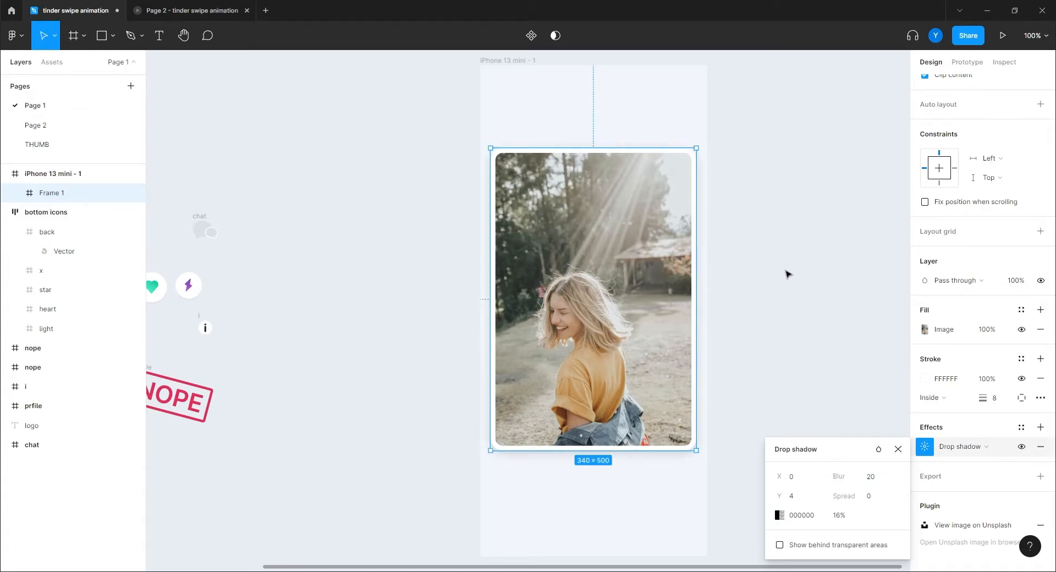
click(751, 251)
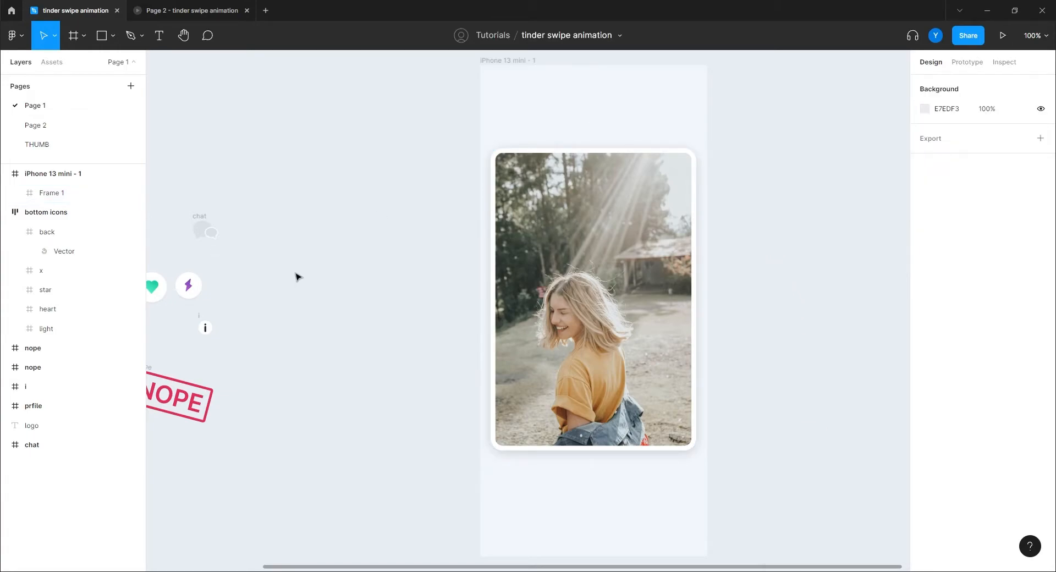
key(ctrl+minus)
drag(454, 336, 422, 377)
key(ctrl+plus)
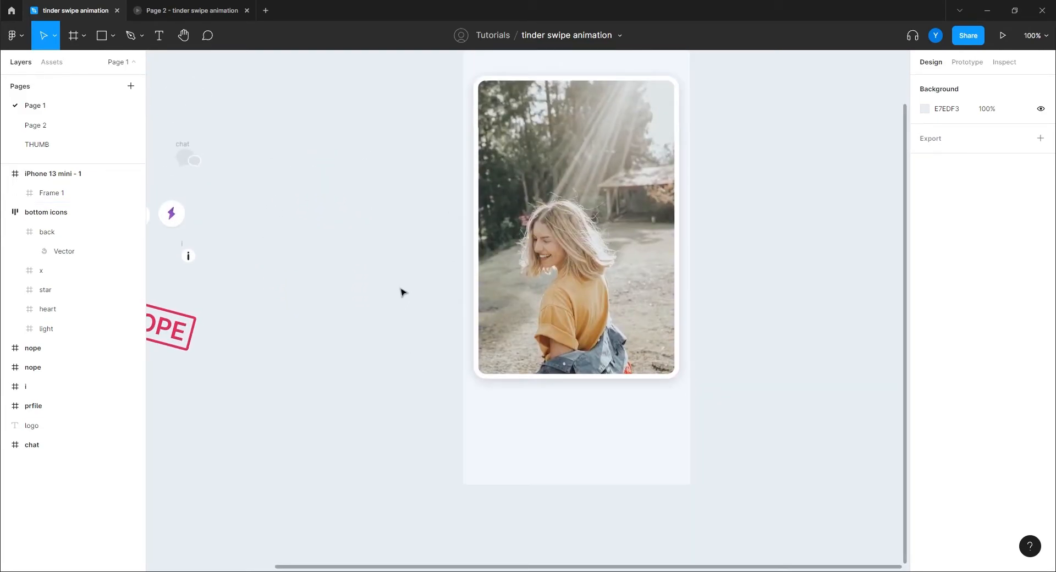
scroll(399, 293, left, 3)
scroll(400, 293, up, 1)
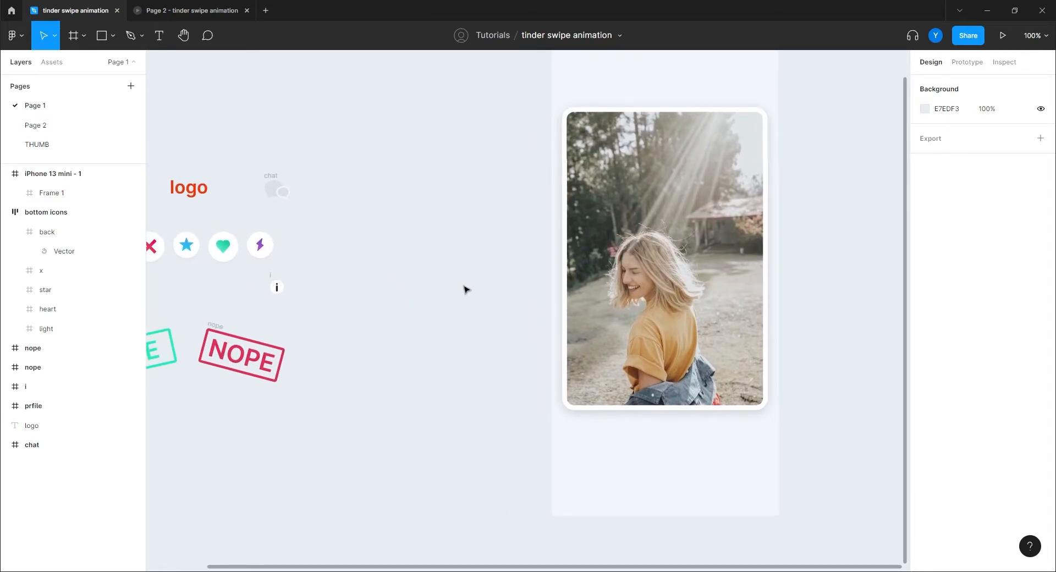
click(649, 357)
click(499, 367)
Step: Add a white text "Name" over the lower part of the photo card
click(159, 35)
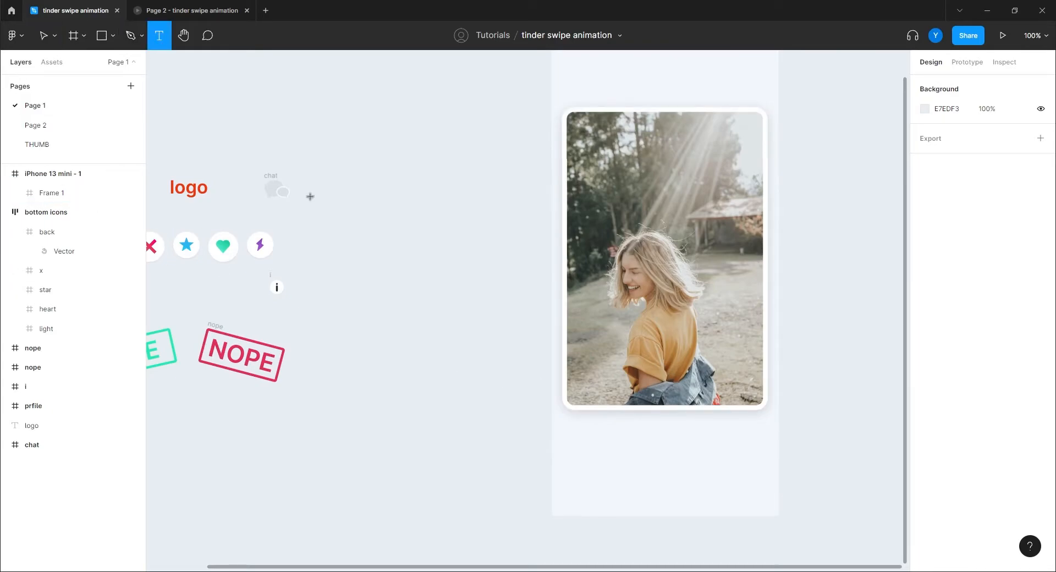
click(594, 347)
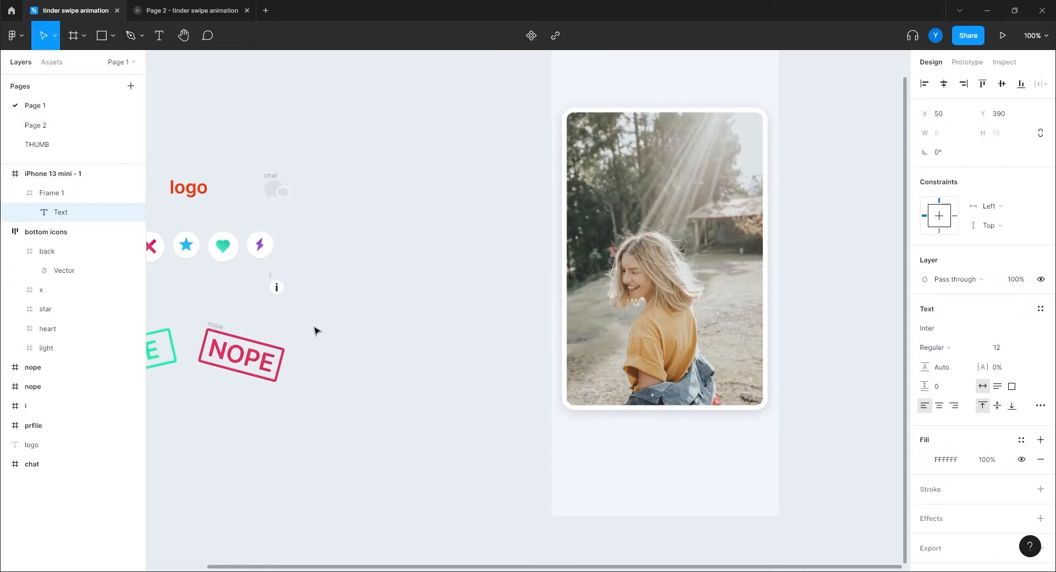
text(Name)
key(Escape)
Step: Set the "Name" text's font size to 40
click(995, 348)
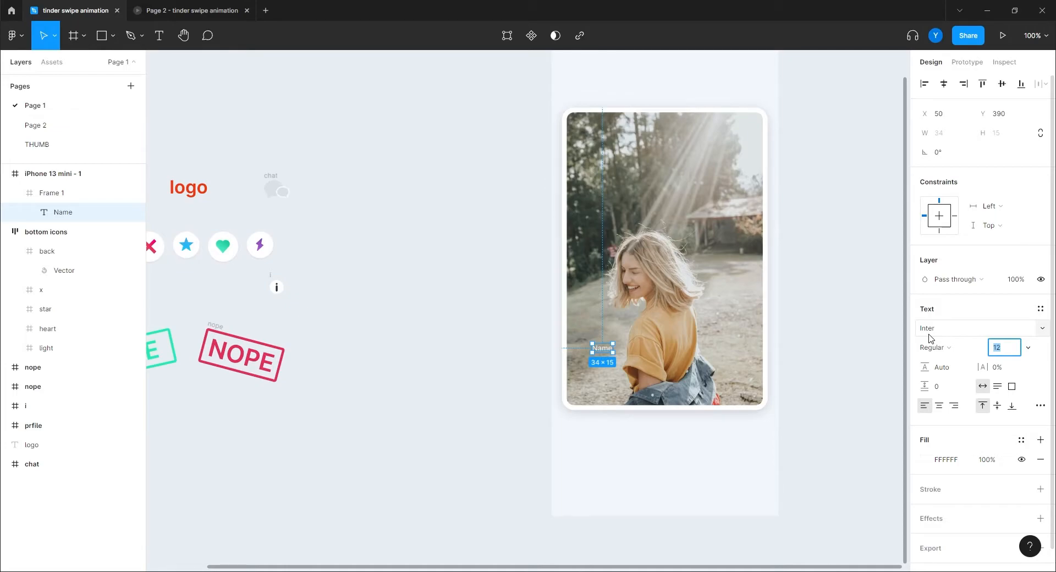
text(40)
key(Return)
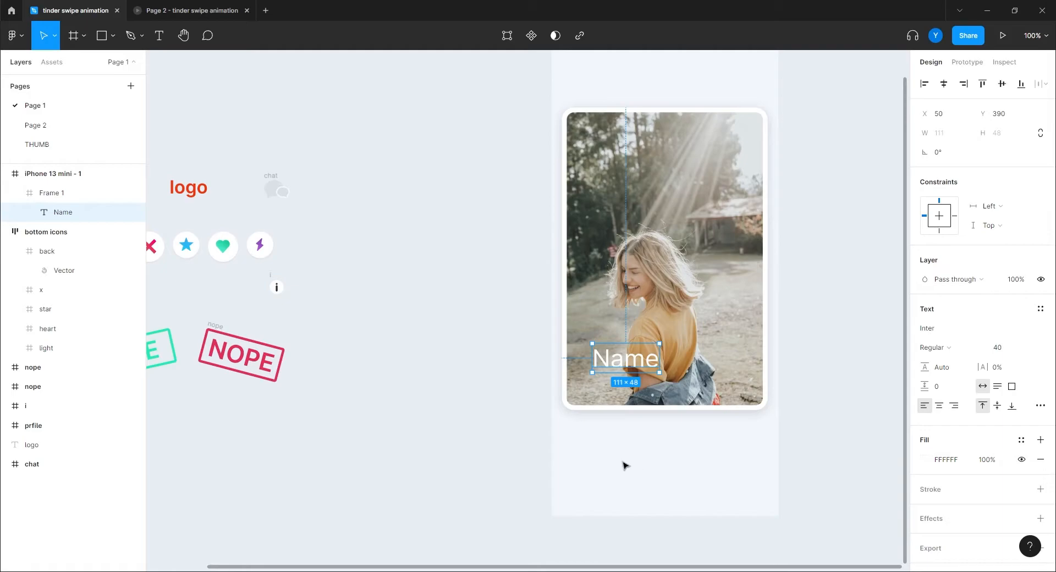
Step: Set the "Name" text to font size 34 and Bold weight
click(998, 348)
text(34)
key(Return)
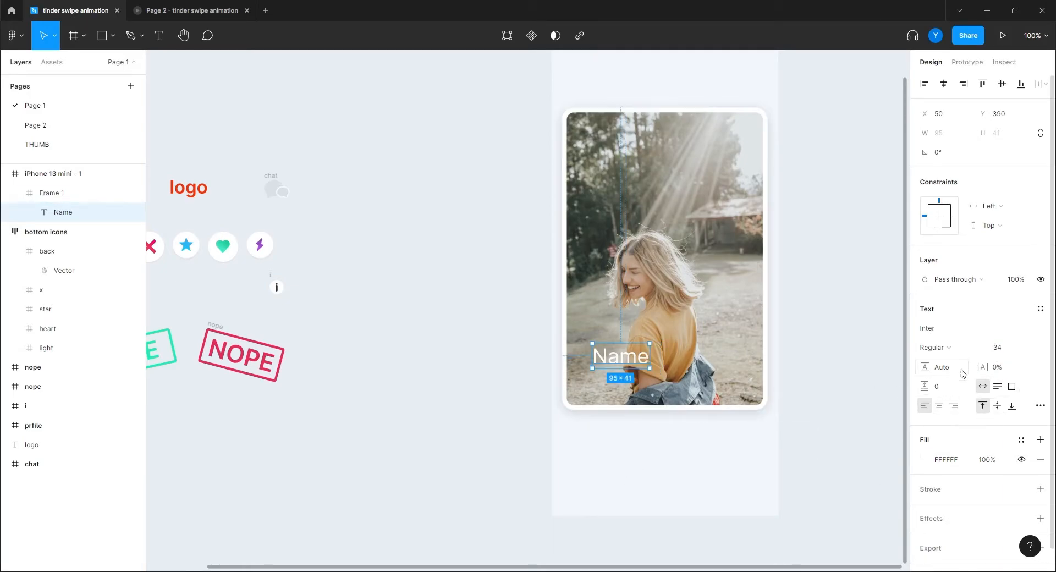
click(936, 352)
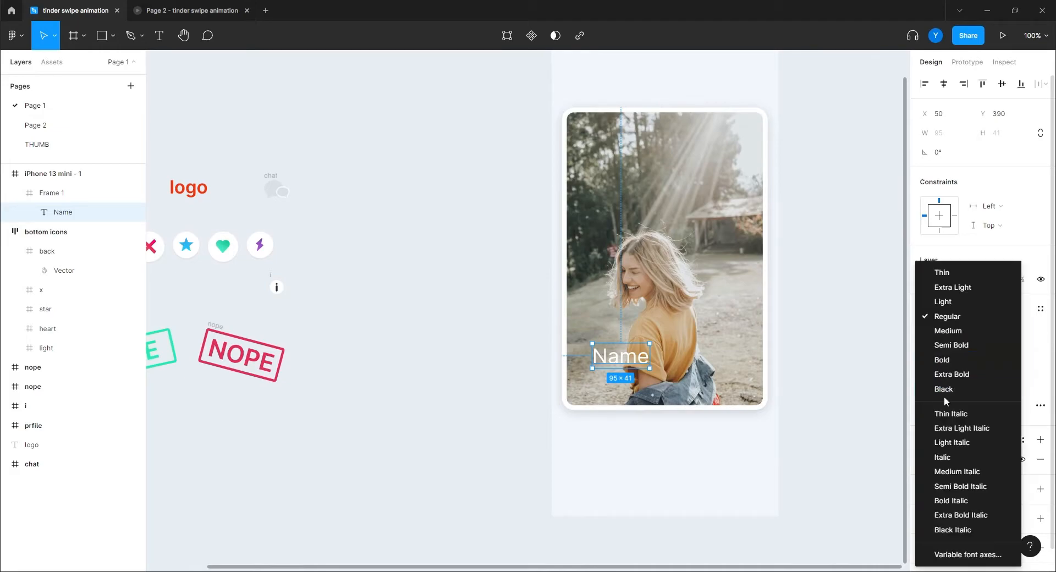
click(942, 359)
Step: Move the "Name" text toward the card's lower-left corner, at about X 33, Y 375
scroll(387, 372, right, 2)
scroll(386, 372, down, 1)
drag(569, 349, 558, 338)
scroll(467, 391, up, 5)
drag(449, 372, 343, 357)
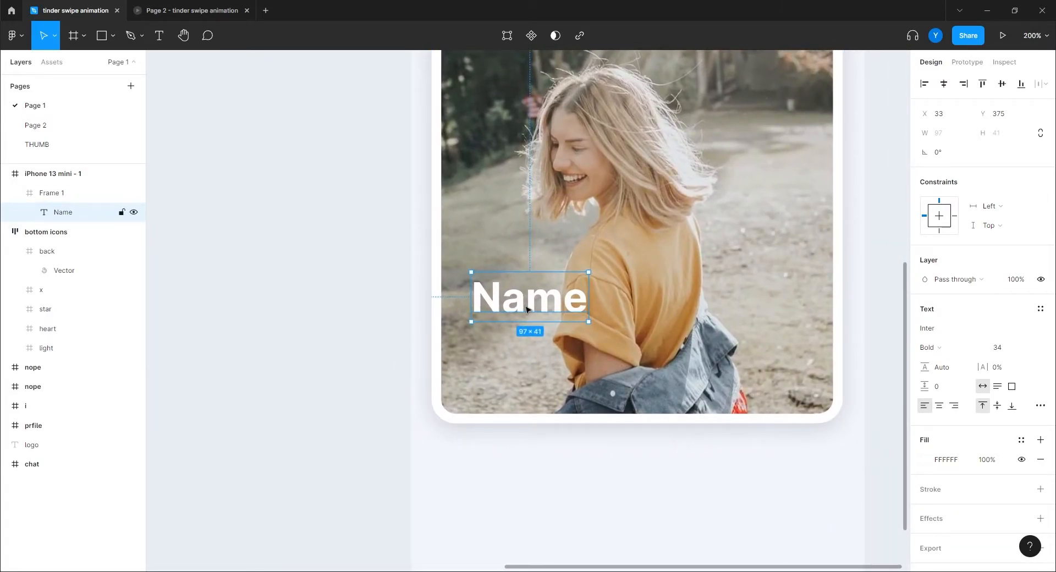
Step: Duplicate the "Name" text to its right at about X 145, Y 375 and change the copy to "29"
drag(527, 309, 637, 299)
double_click(640, 297)
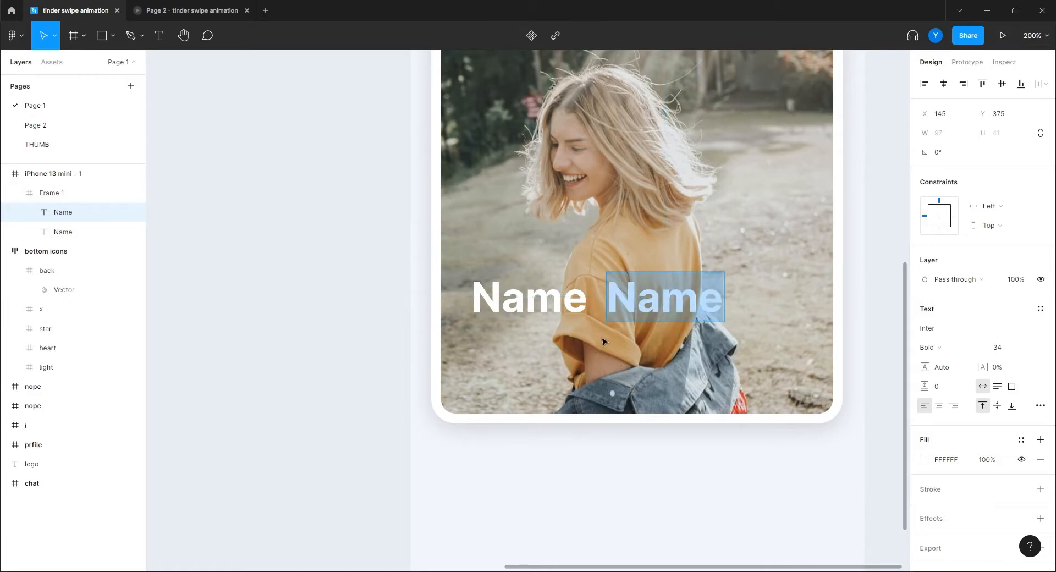
text(29)
key(Escape)
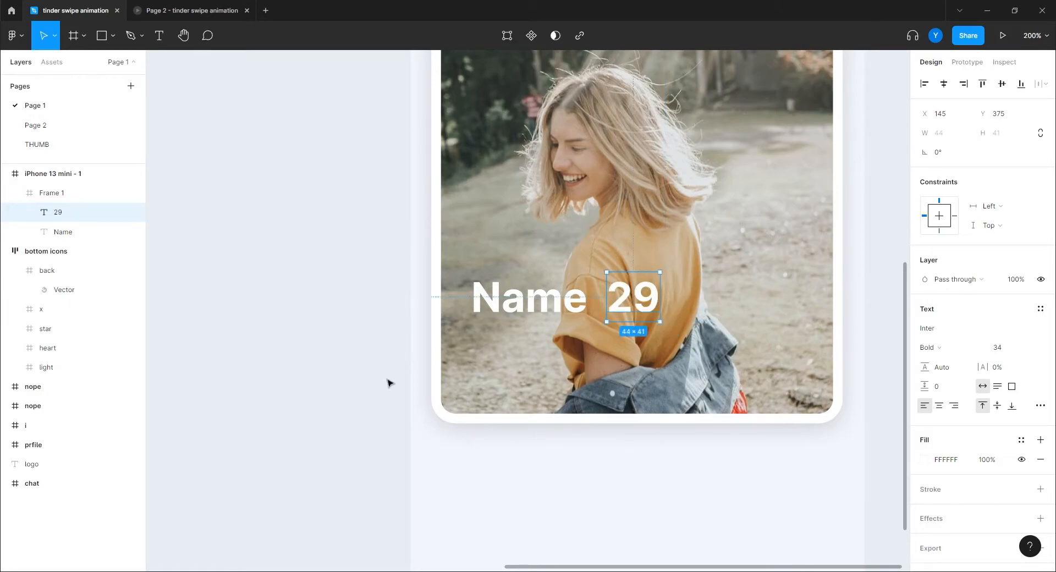
Step: Set the "29" text to Regular weight and font size 28
click(944, 352)
click(954, 302)
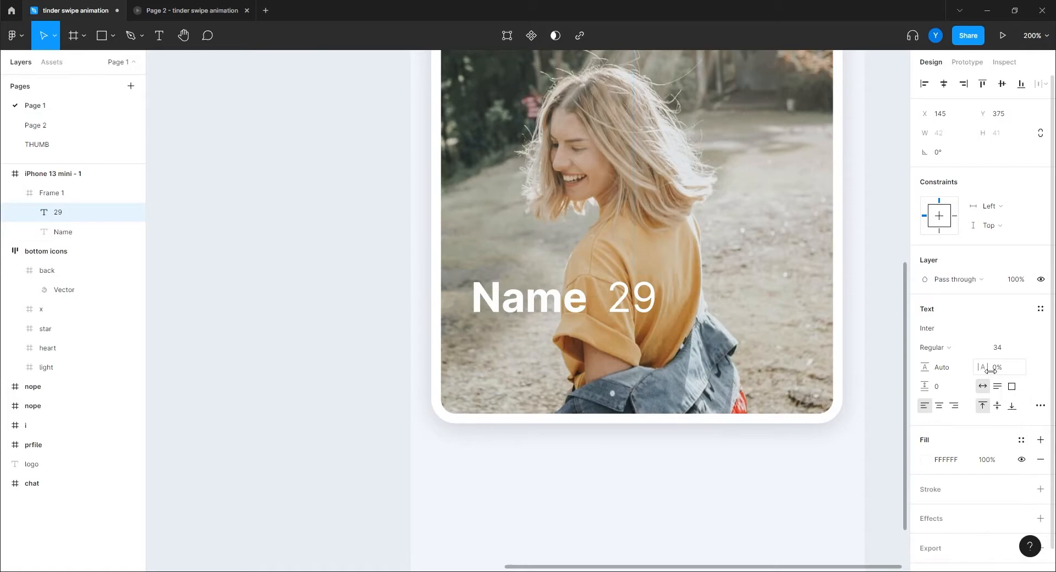
click(998, 347)
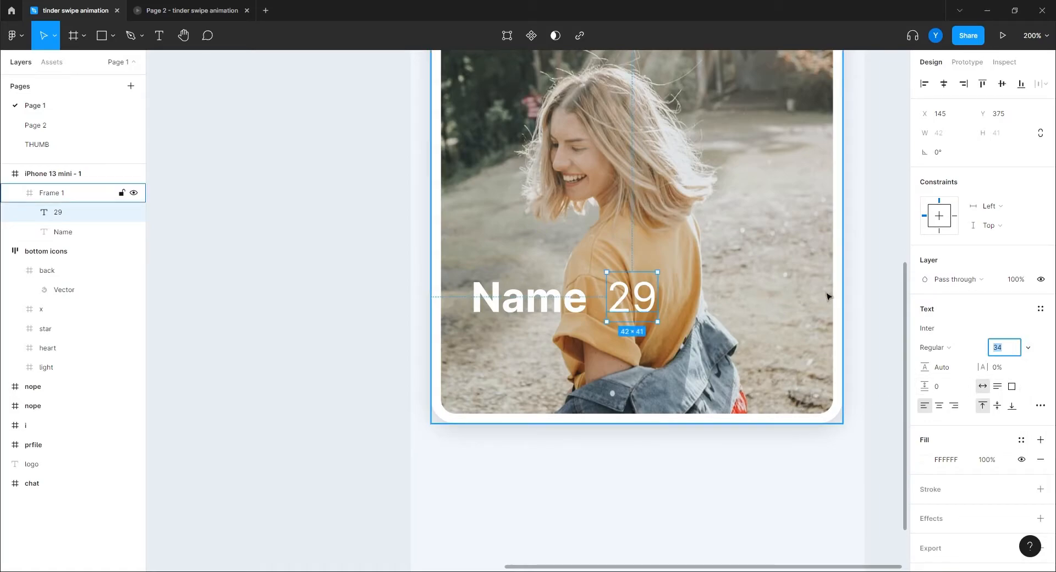
text(29)
key(Return)
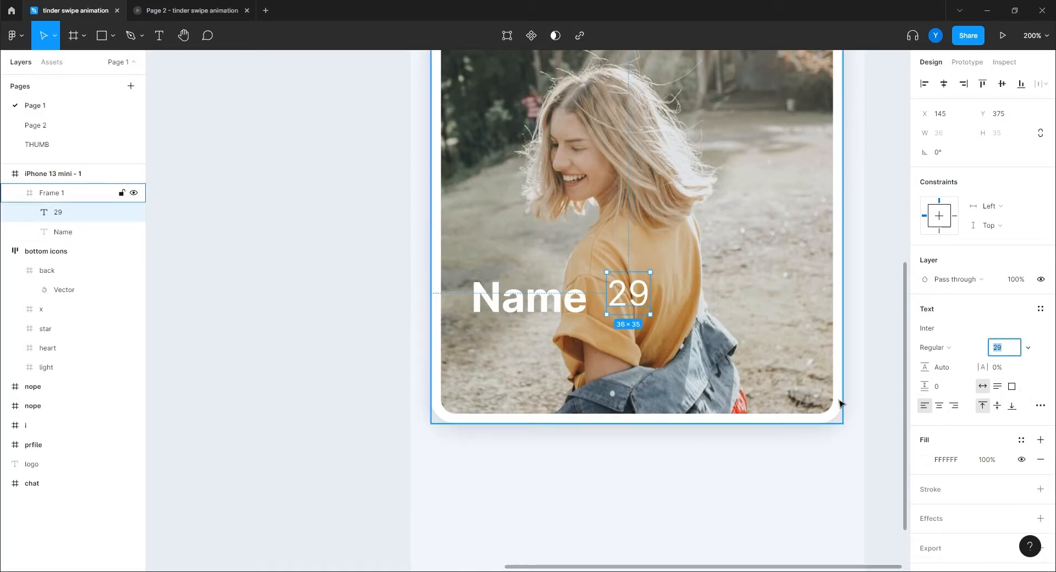
key(Down)
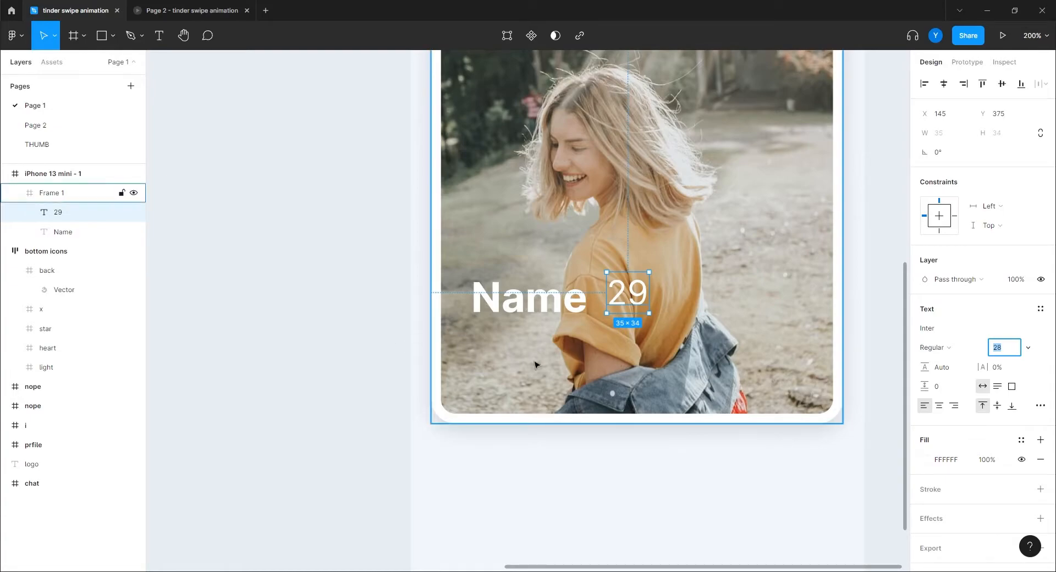
Step: Group the "Name" and "29" texts into one horizontal auto layout frame
shift+click(539, 303)
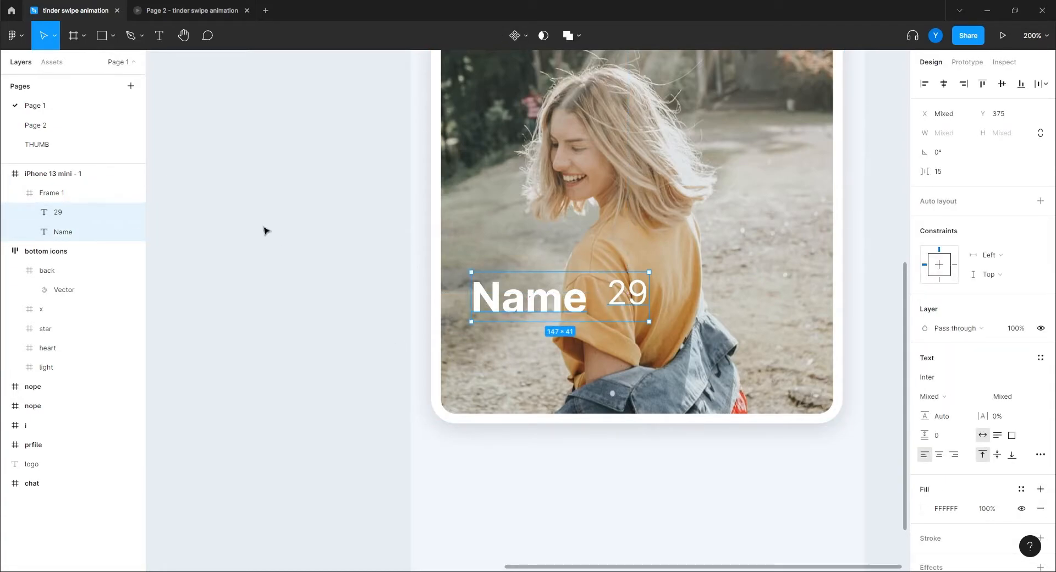
key(shift+a)
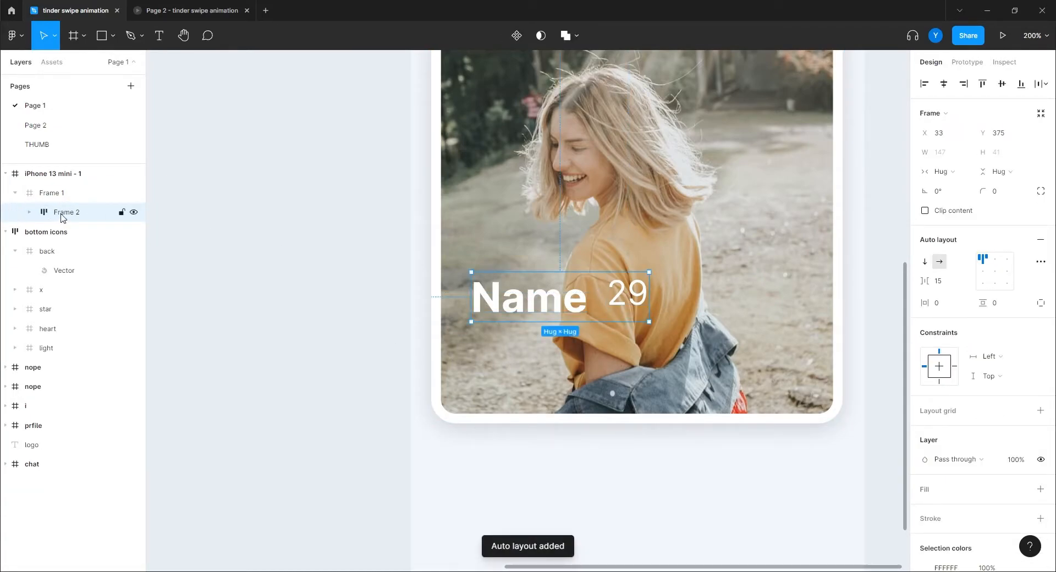
double_click(62, 214)
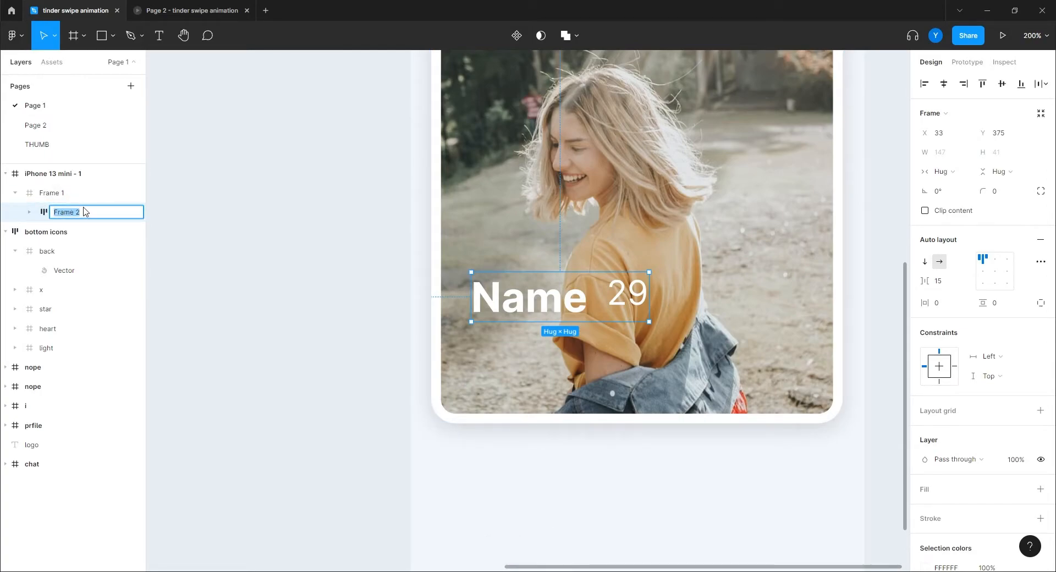
Step: Rename the photo card frame as "screen 1" and the auto layout frame inside it as "name + age"
double_click(55, 194)
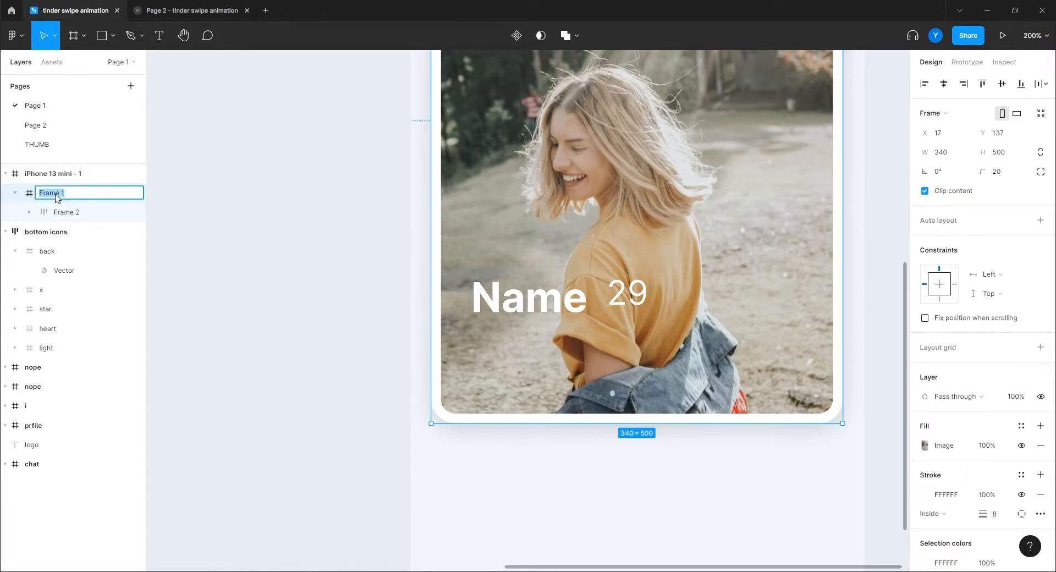
text(screen)
key(Return)
double_click(70, 212)
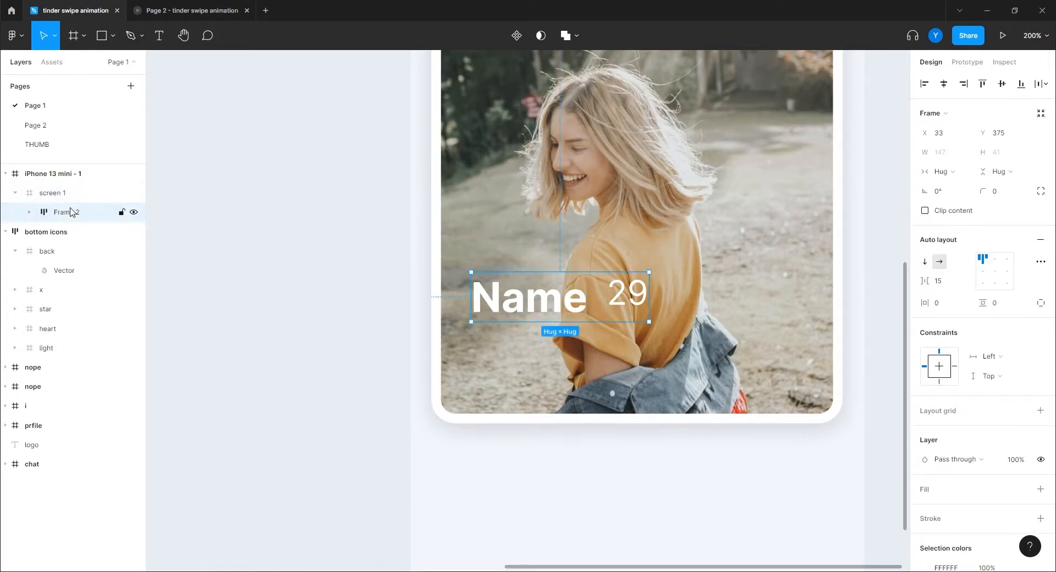
text(name)
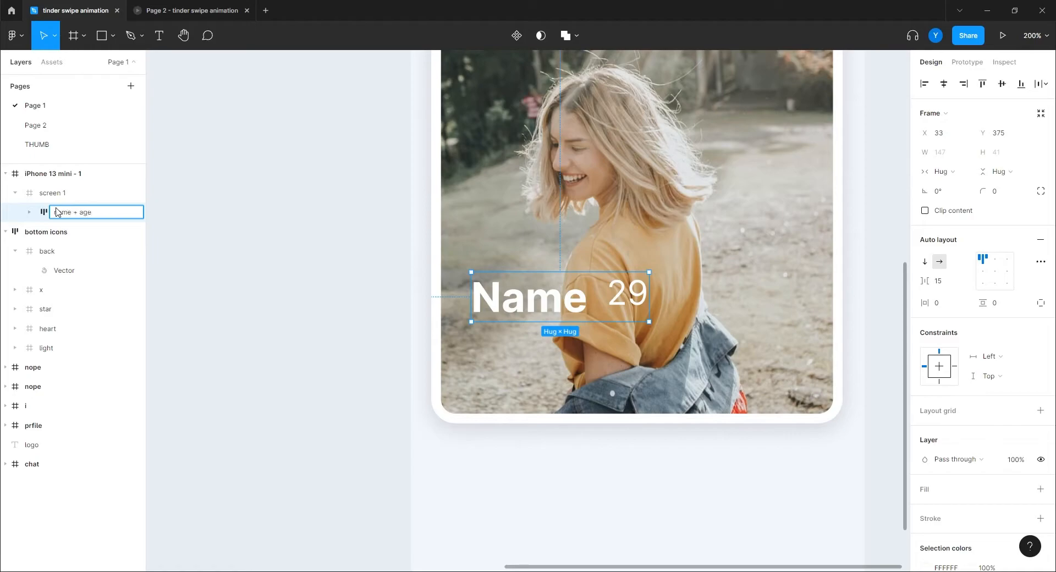
text( + age)
key(Return)
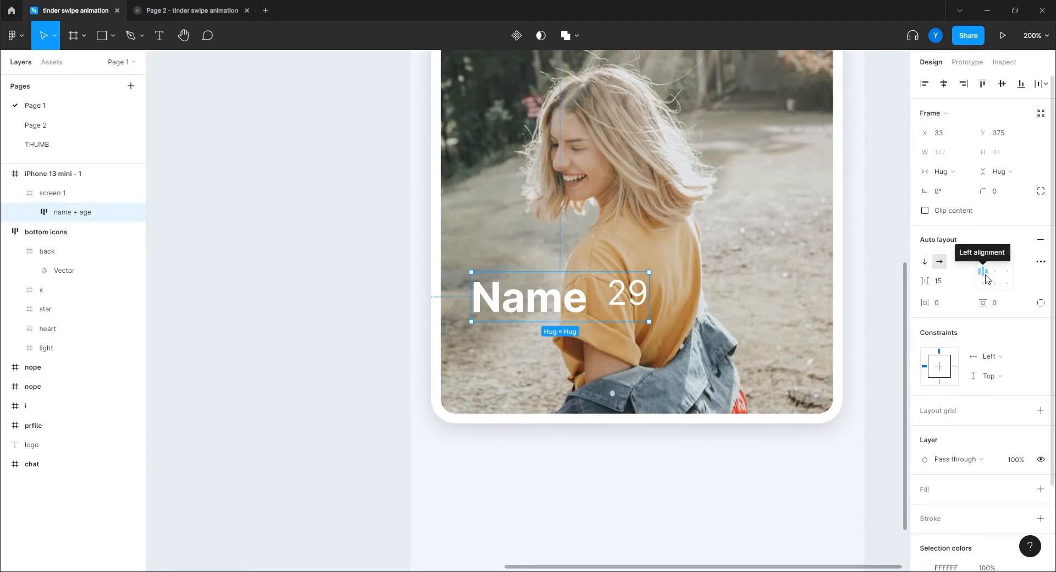
Step: Set the "name + age" frame to bottom left alignment and the "29" text to font size 26
click(982, 283)
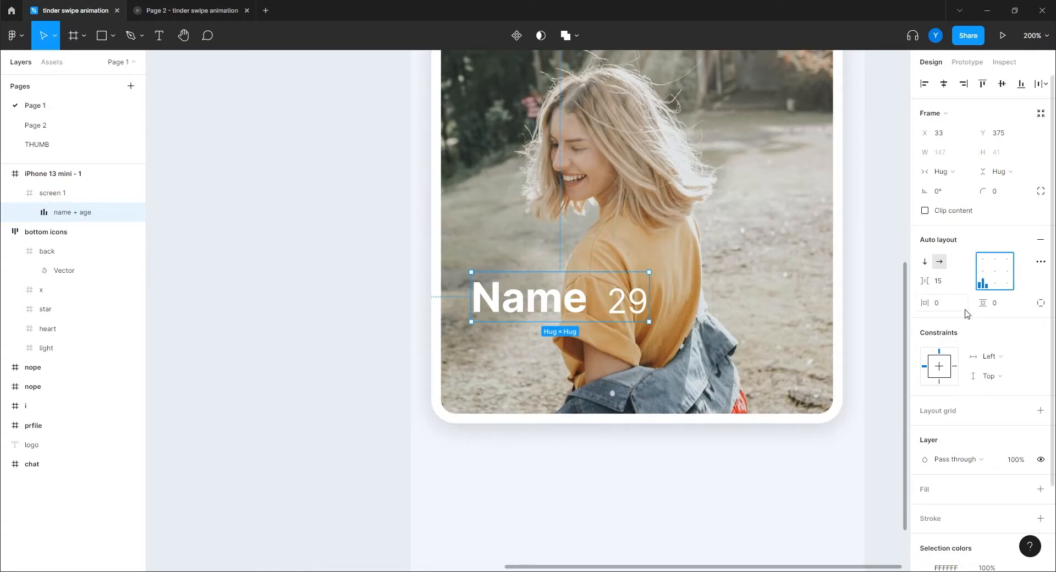
double_click(627, 308)
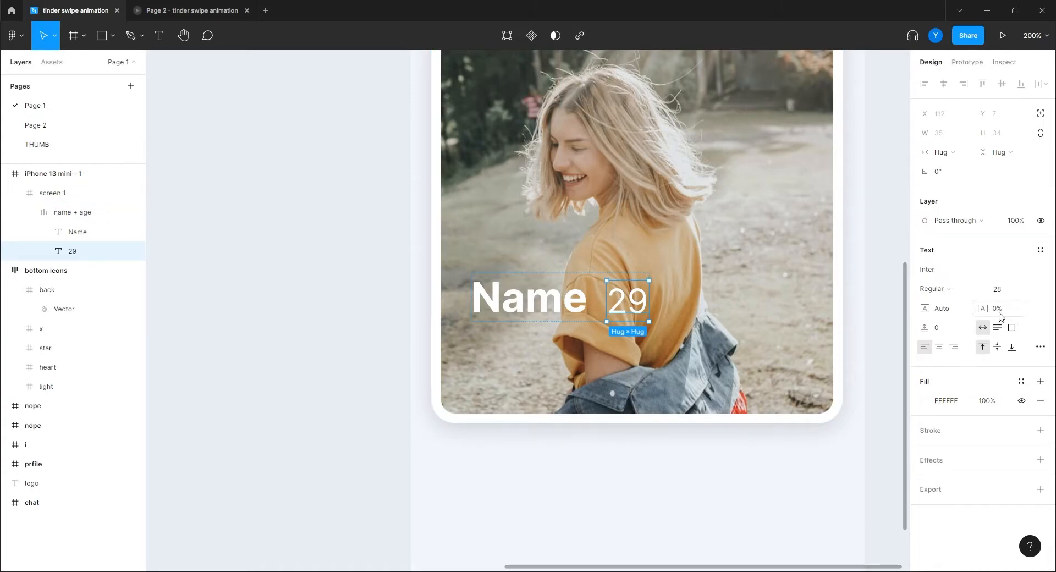
click(1004, 289)
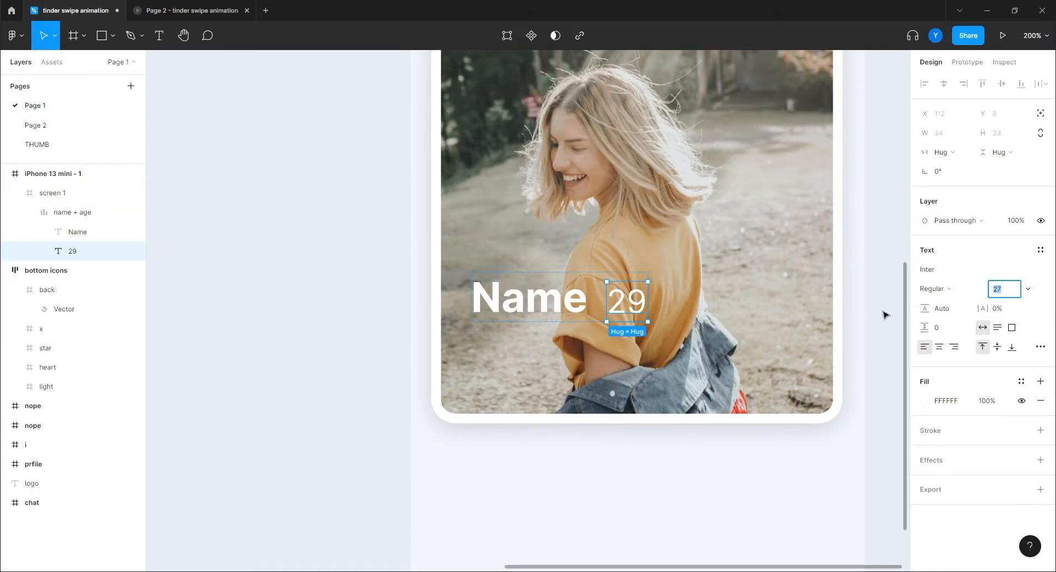
click(331, 370)
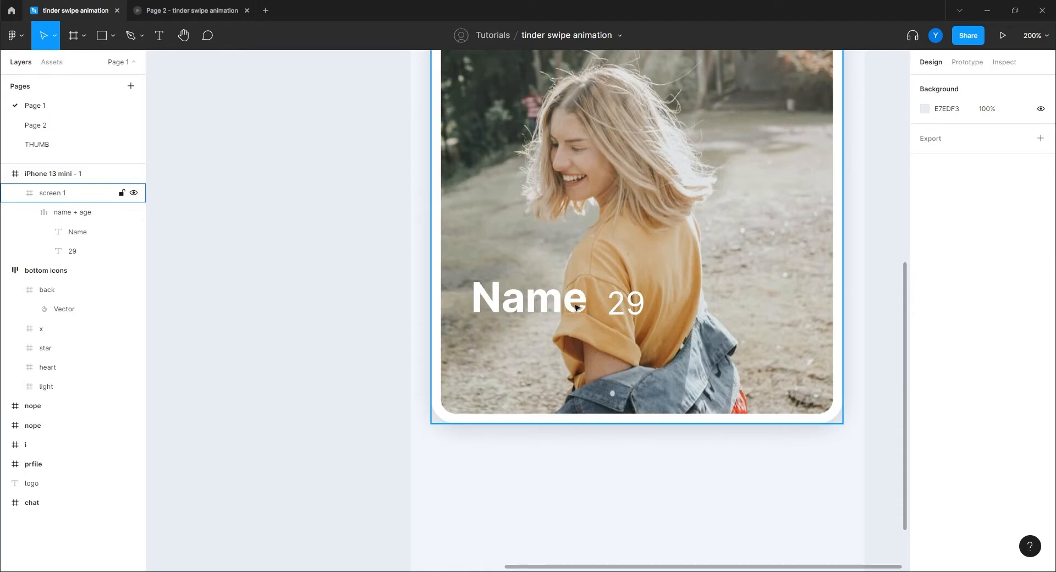
Step: Enable text baseline alignment in the advanced layout settings of the "name + age" frame
click(507, 295)
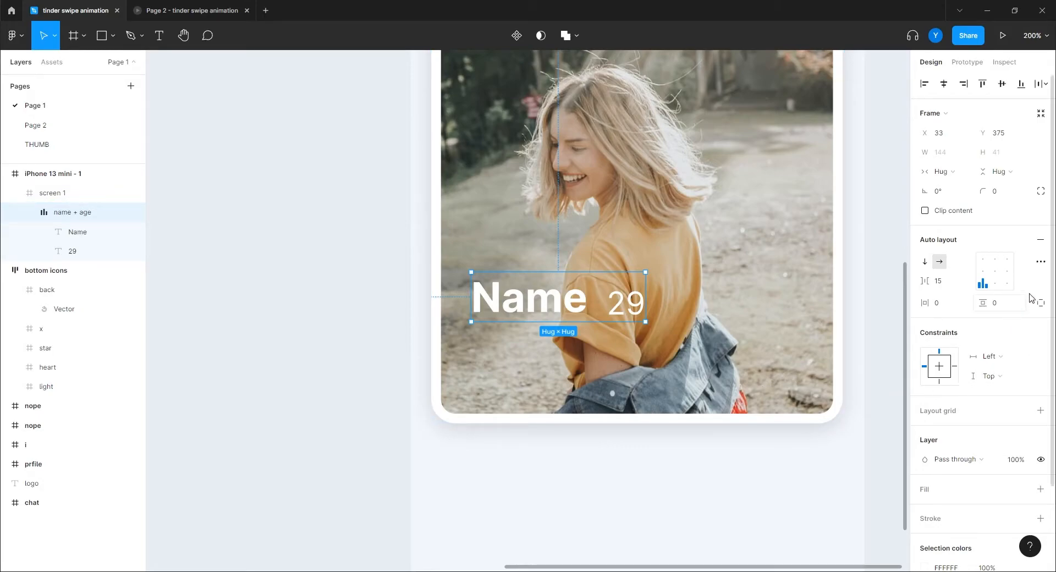
click(1040, 262)
mouse_move(781, 429)
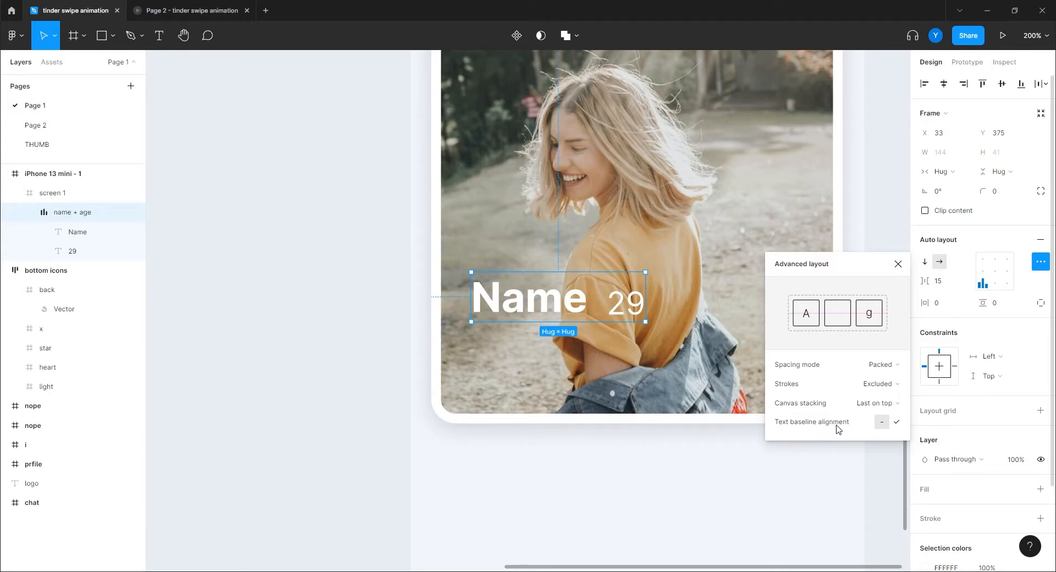
click(897, 422)
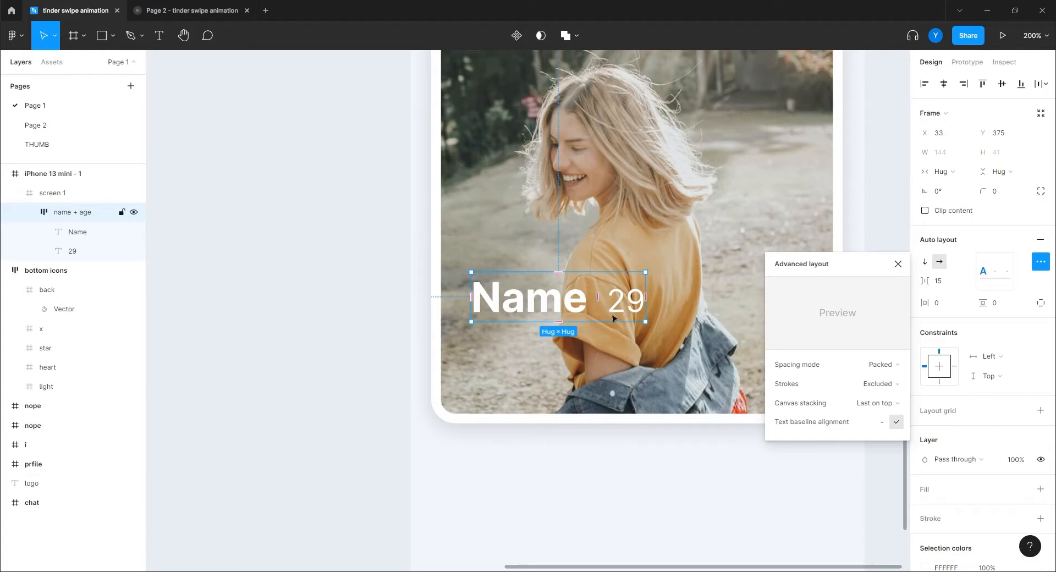
click(898, 264)
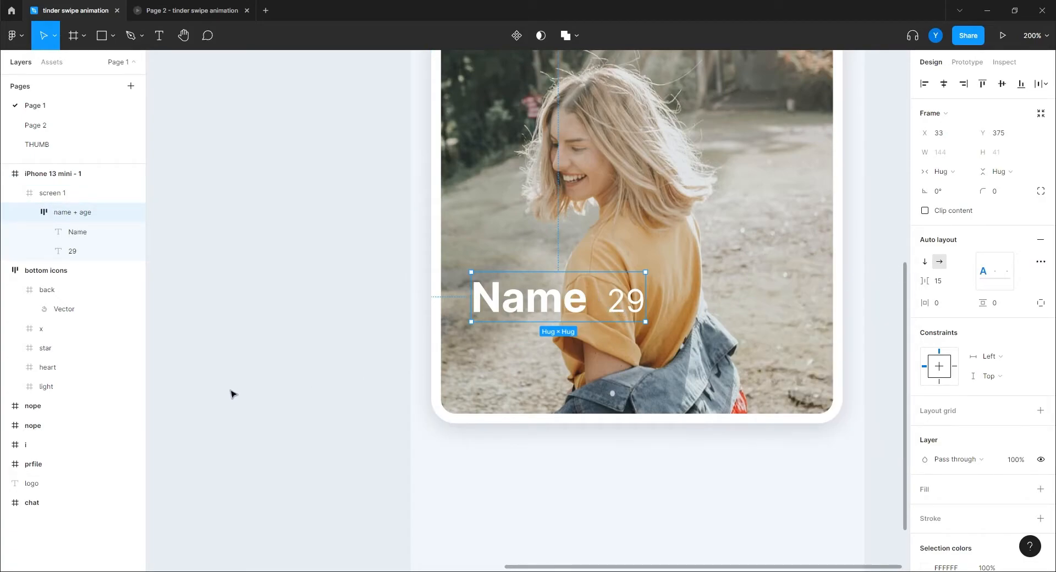
Step: Examine up close how the baselines of the "Name" and "29" texts line up
drag(232, 397, 301, 400)
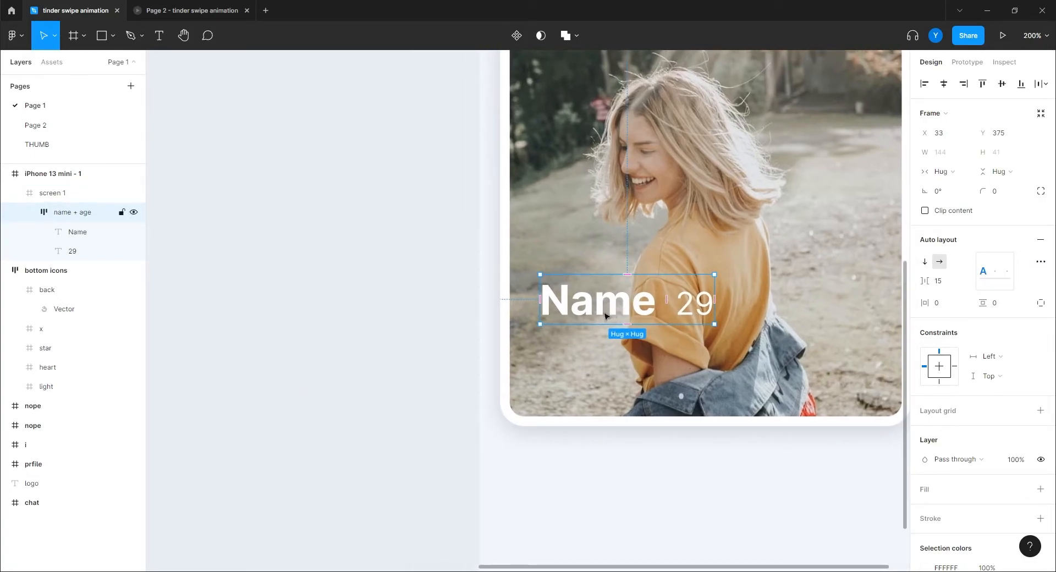
scroll(576, 337, up, 8)
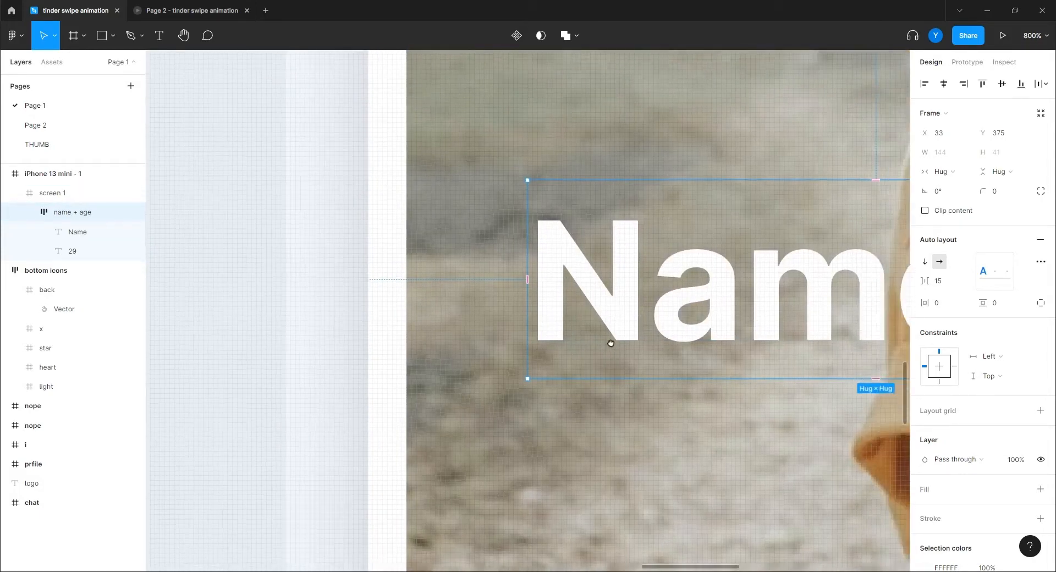
double_click(560, 317)
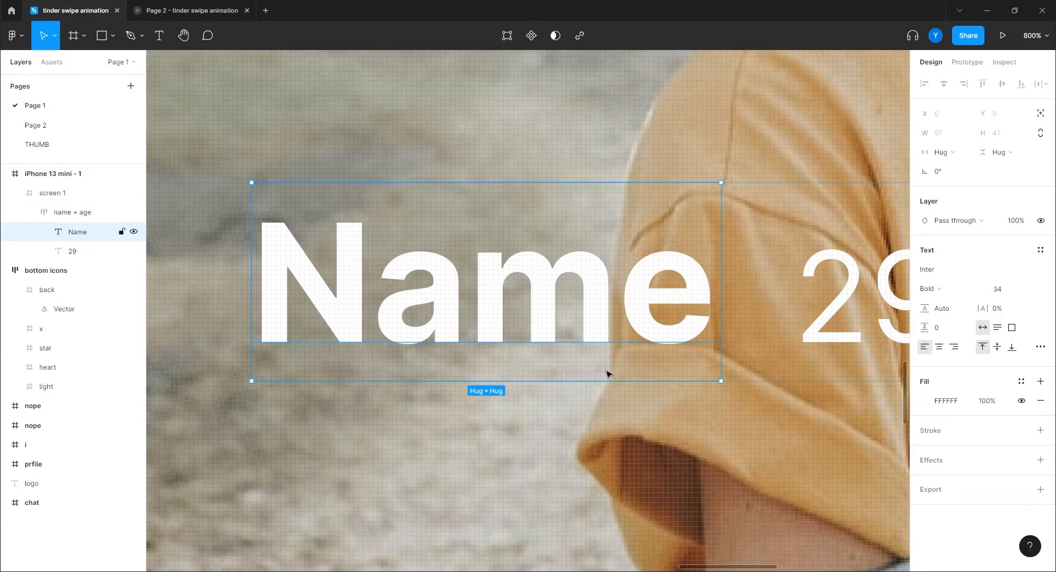
scroll(606, 374, right, 3)
click(665, 329)
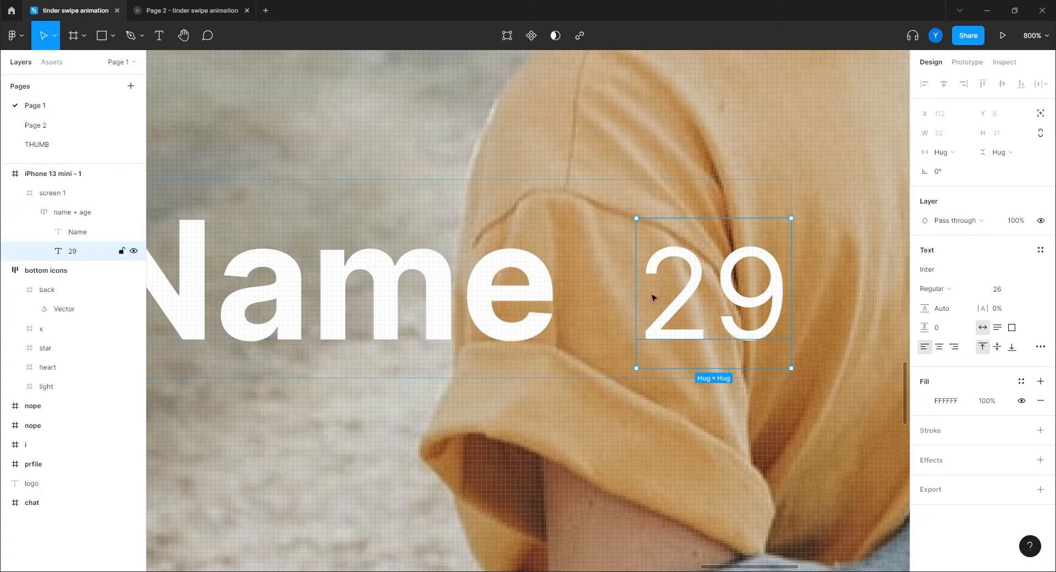
click(718, 436)
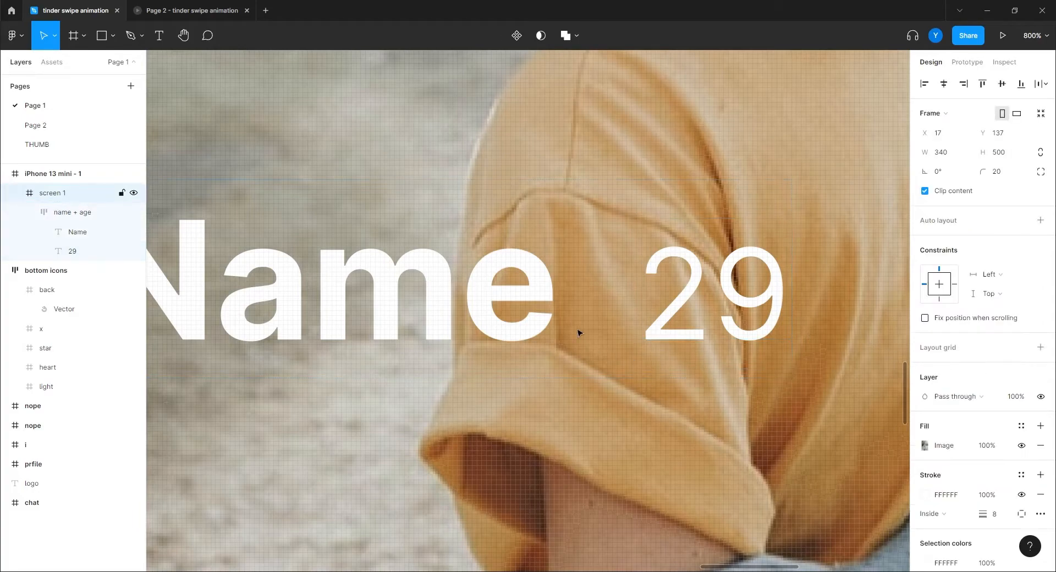
Step: Disable text baseline alignment for the "name + age" frame and align its items to the bottom left
double_click(582, 332)
click(1039, 263)
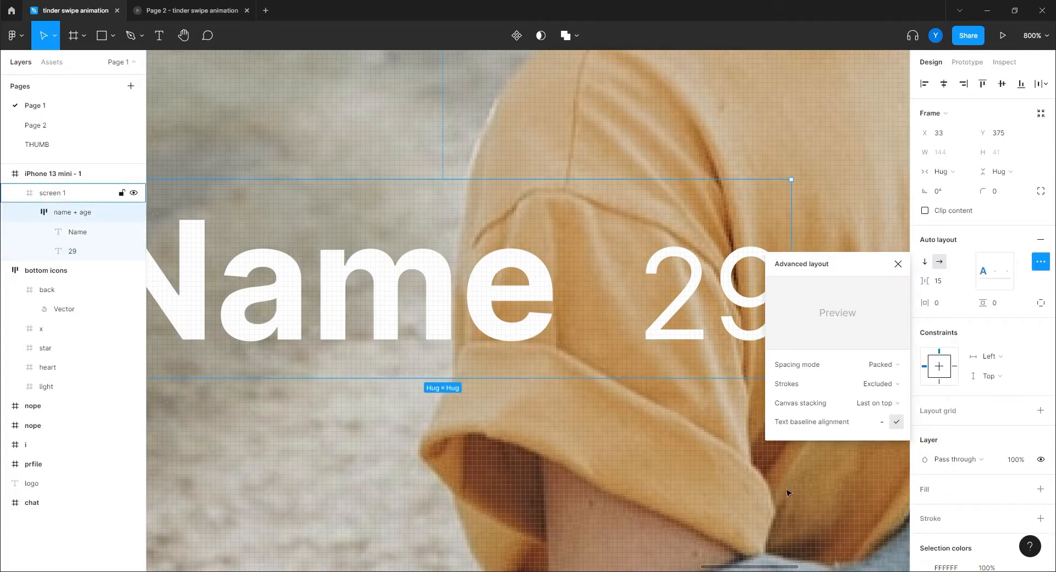
click(881, 422)
drag(840, 269, 911, 386)
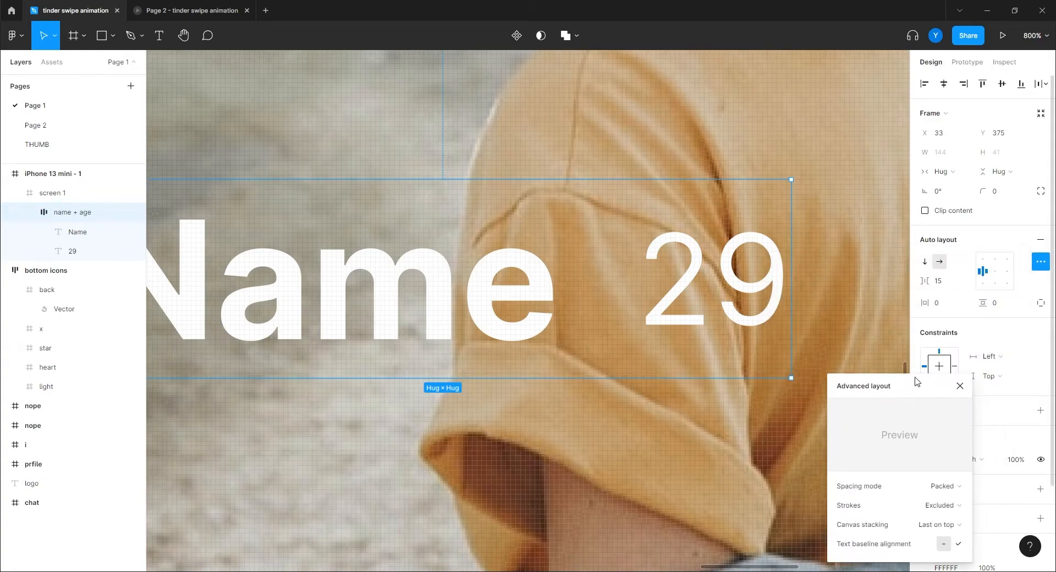
click(983, 285)
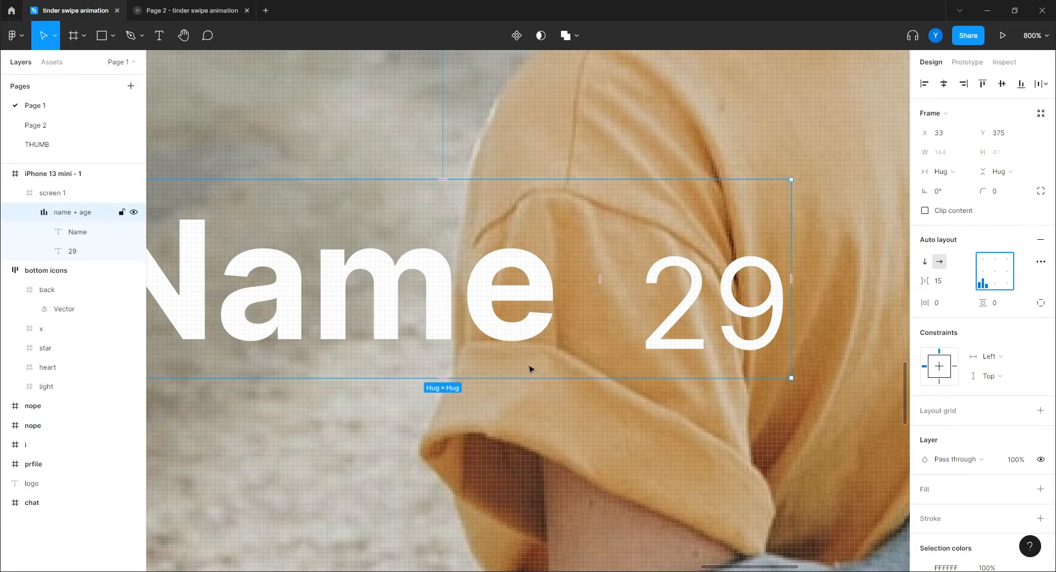
Step: Compare the baselines and bounding box bottoms of the "29" and "Name" texts
click(664, 345)
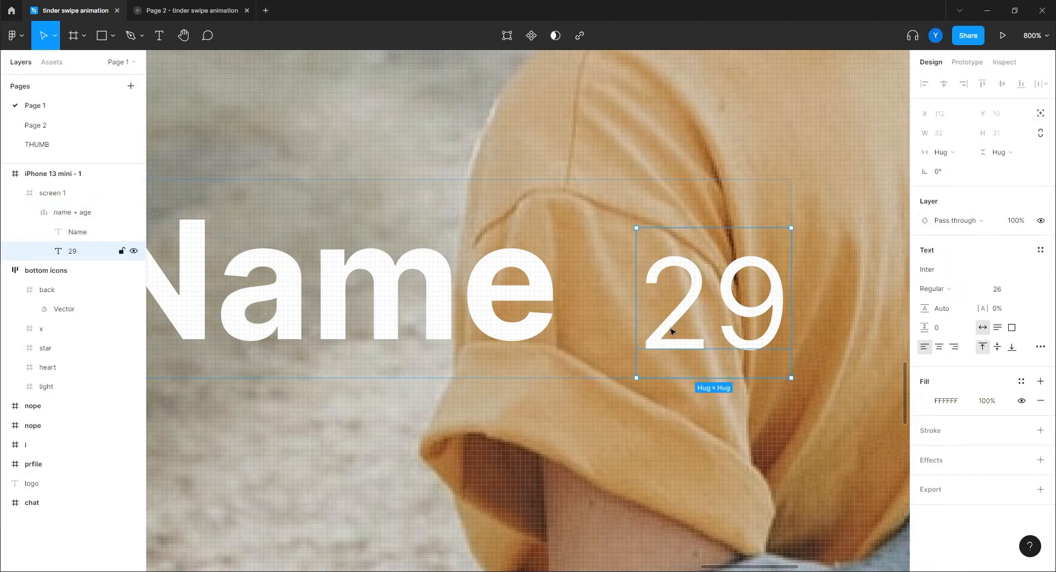
click(428, 346)
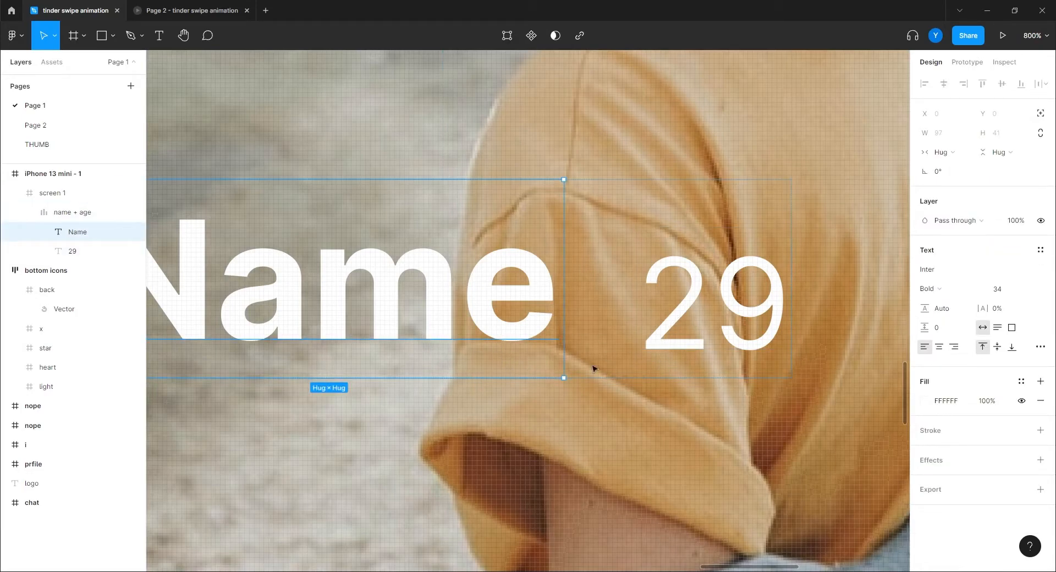
click(674, 415)
Step: Turn text baseline alignment back on for the "name + age" frame
double_click(517, 315)
double_click(516, 316)
click(565, 335)
double_click(563, 338)
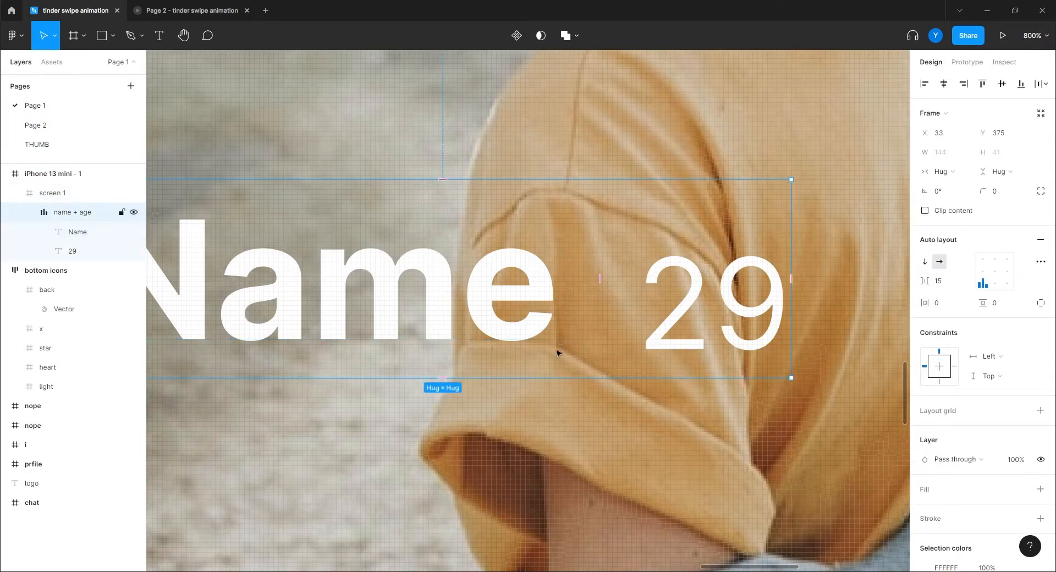
click(1039, 262)
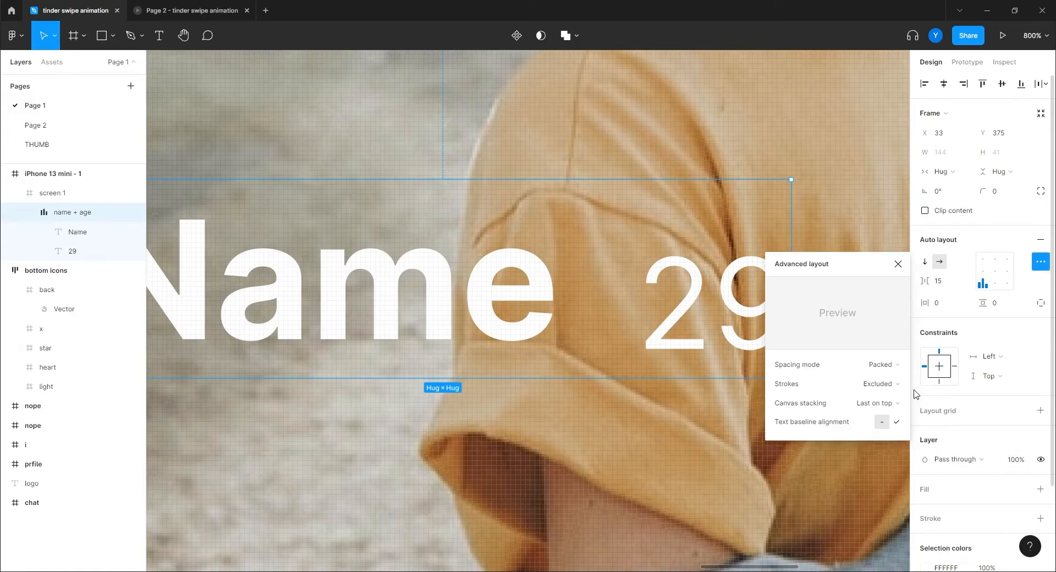
click(896, 421)
click(464, 472)
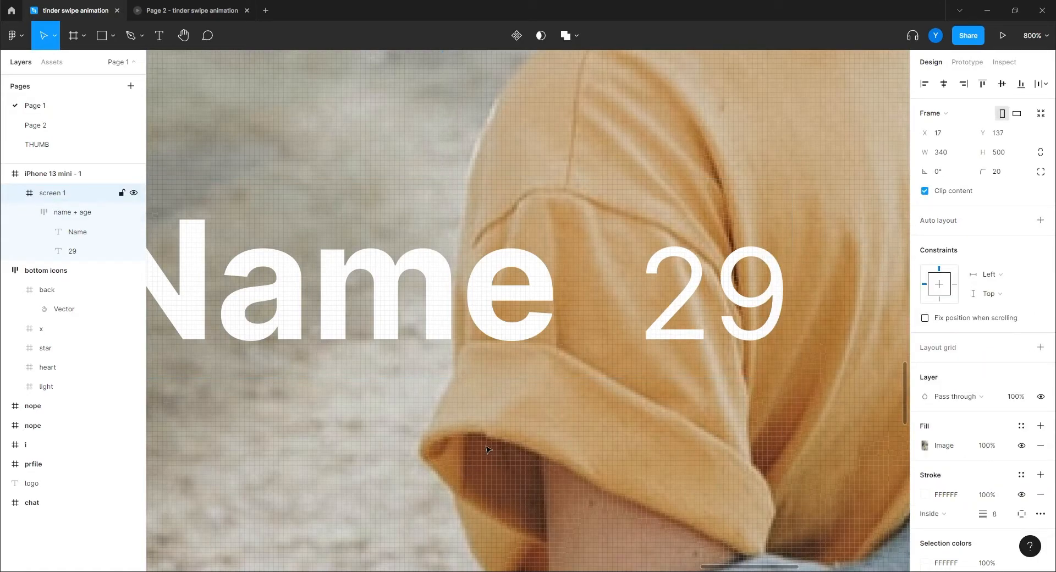
Step: Add a text box about 242 × 43 below the name and age, at about X 36, Y 425
key(ctrl+minus)
key(ctrl+minus)
key(ctrl+minus)
drag(419, 405, 445, 351)
key(ctrl+plus)
drag(378, 304, 348, 423)
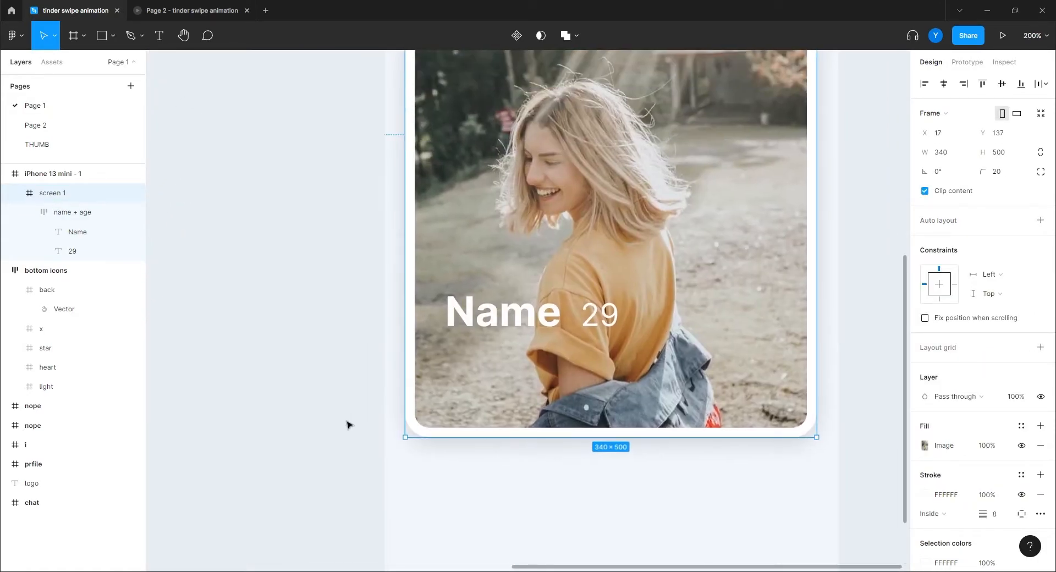
drag(219, 266, 271, 245)
click(159, 35)
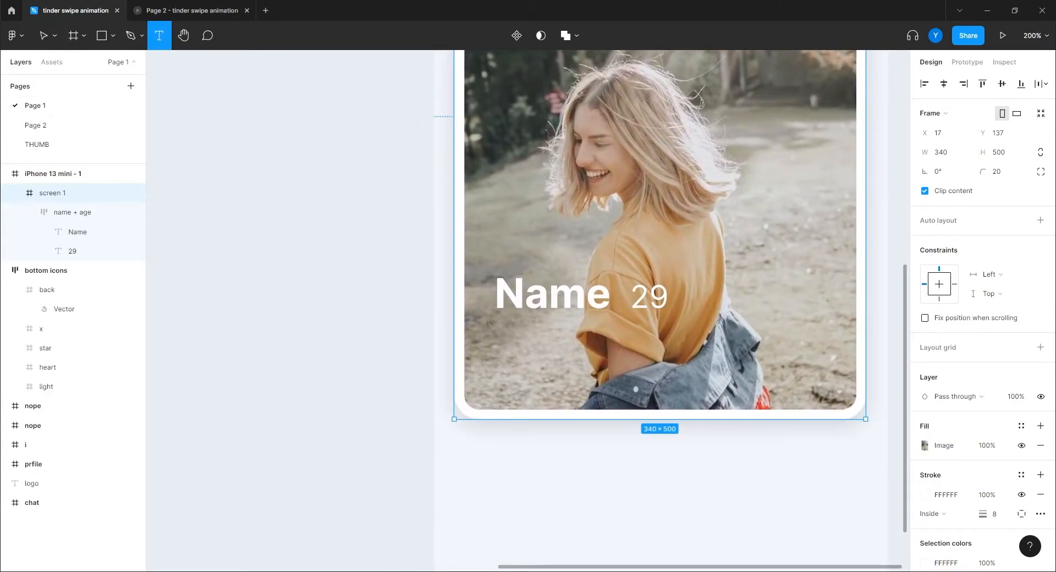
drag(498, 328, 791, 385)
Step: Fill the new text box with the placeholder "sdfgsdgsdgsdg" at font size 18 and Regular weight
click(996, 347)
text(18)
key(Return)
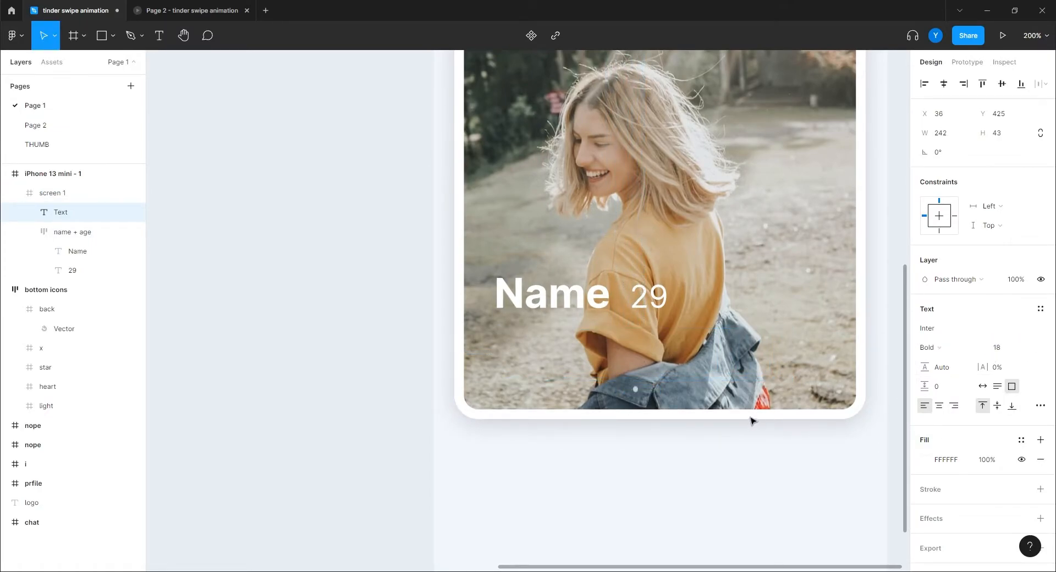
text(sdfgsdgsdgsdg)
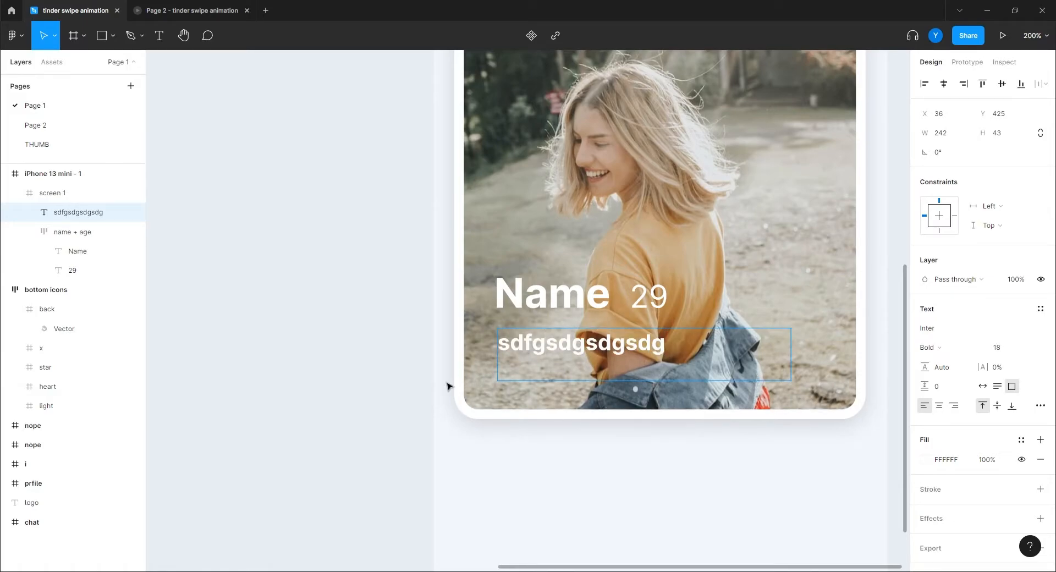
click(929, 353)
click(947, 303)
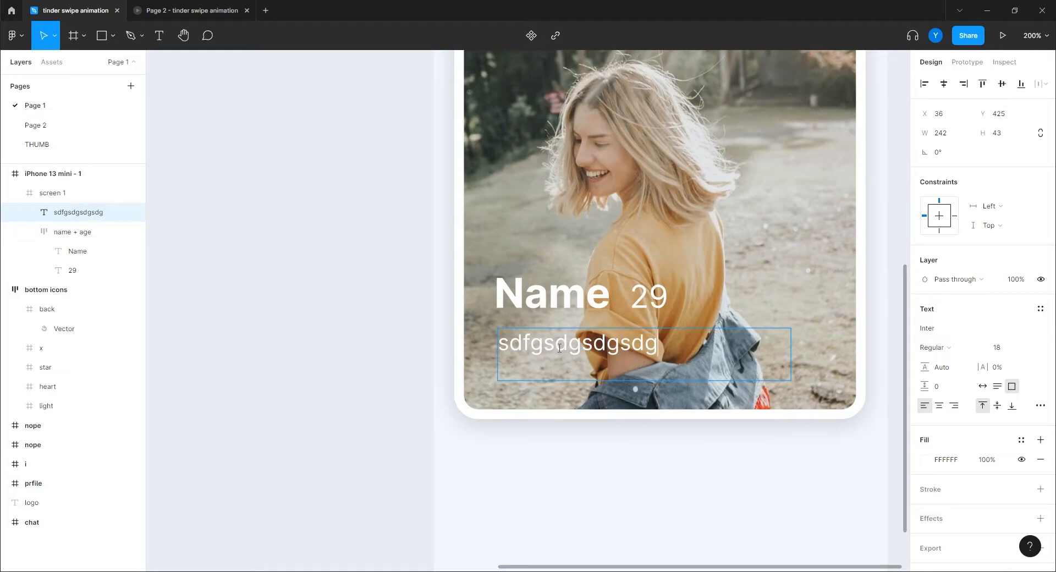
Step: Replace the placeholder below the name and age with "I want to find someone nice and have a good time"
double_click(552, 346)
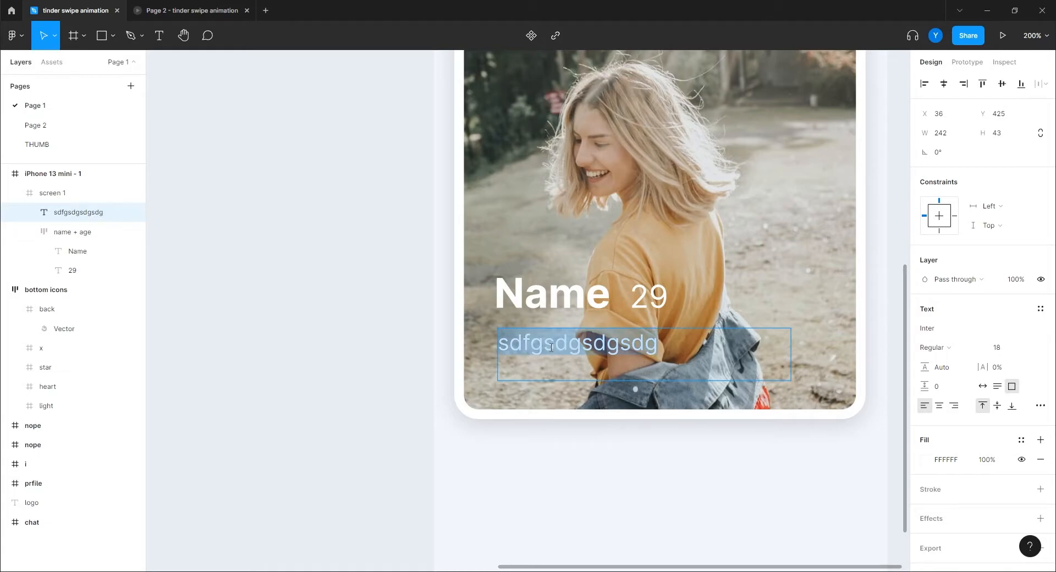
text(I wan)
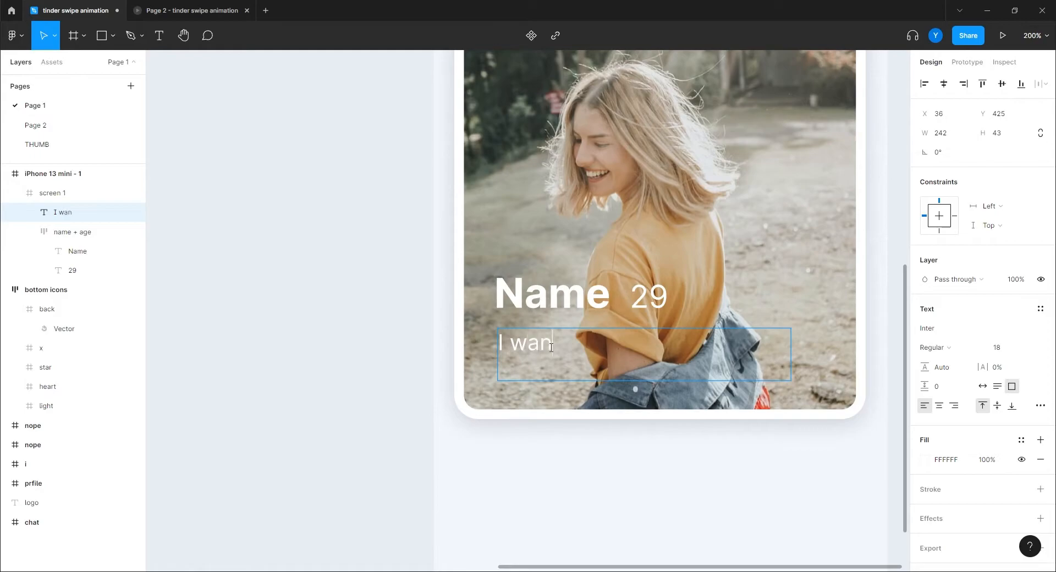
text(t to find )
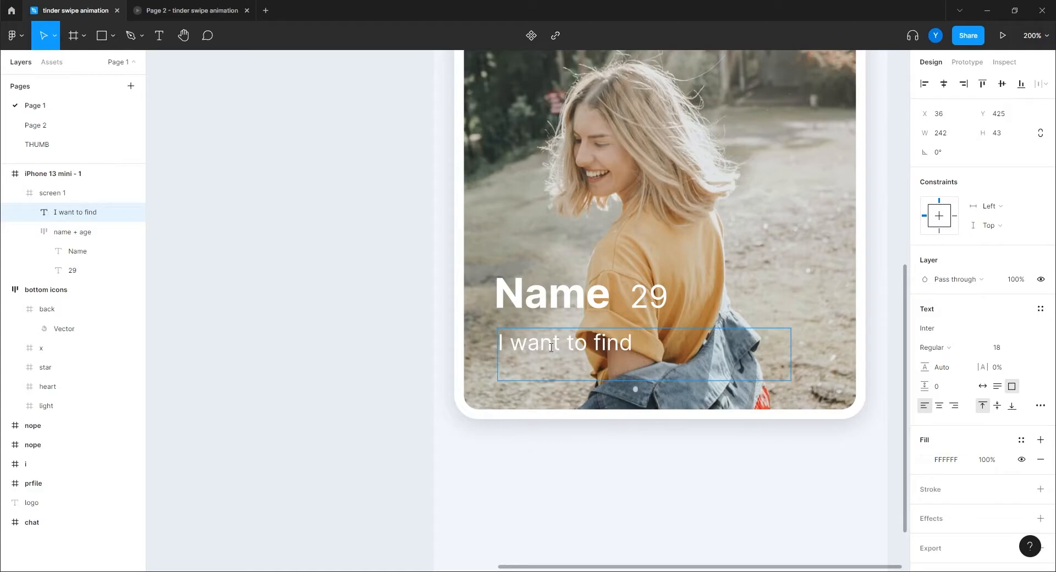
text(some)
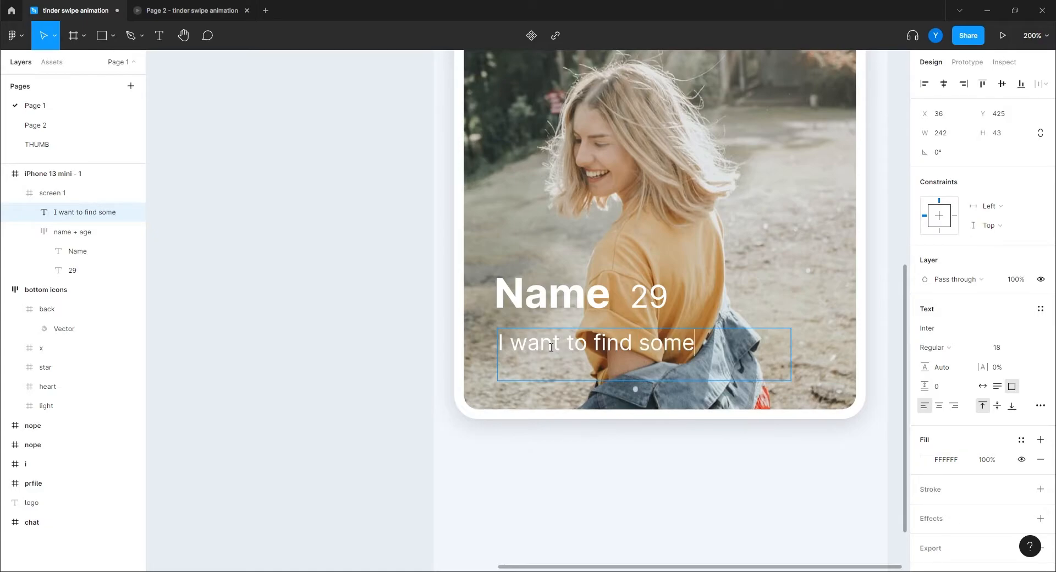
text(one nice)
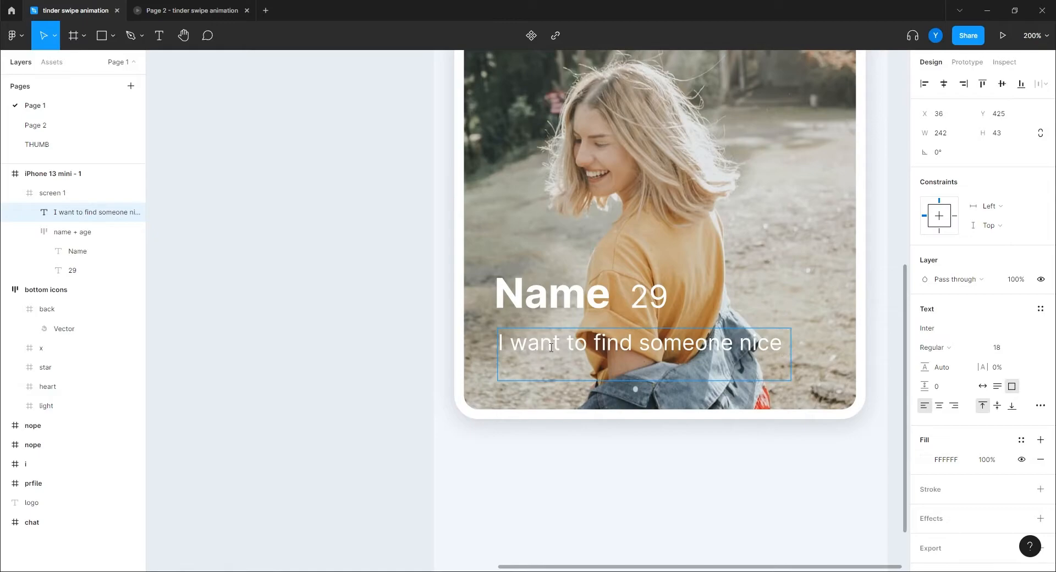
text( and have a good time)
key(Escape)
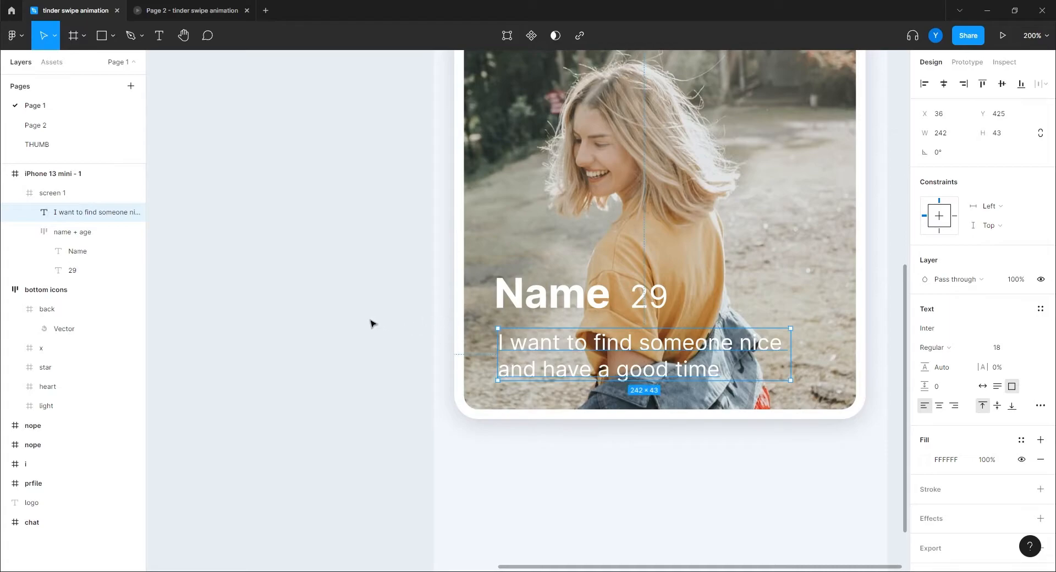
Step: Place a copy of the "i" info icon beside the bio text on the card, at about X 290, Y 420
drag(375, 380, 292, 389)
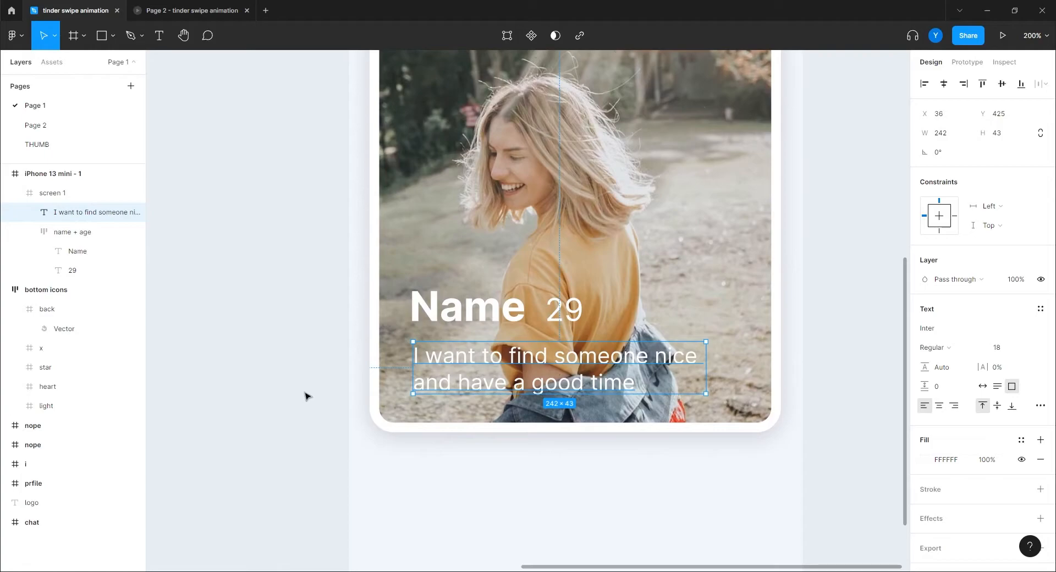
drag(207, 337, 574, 316)
drag(291, 298, 363, 339)
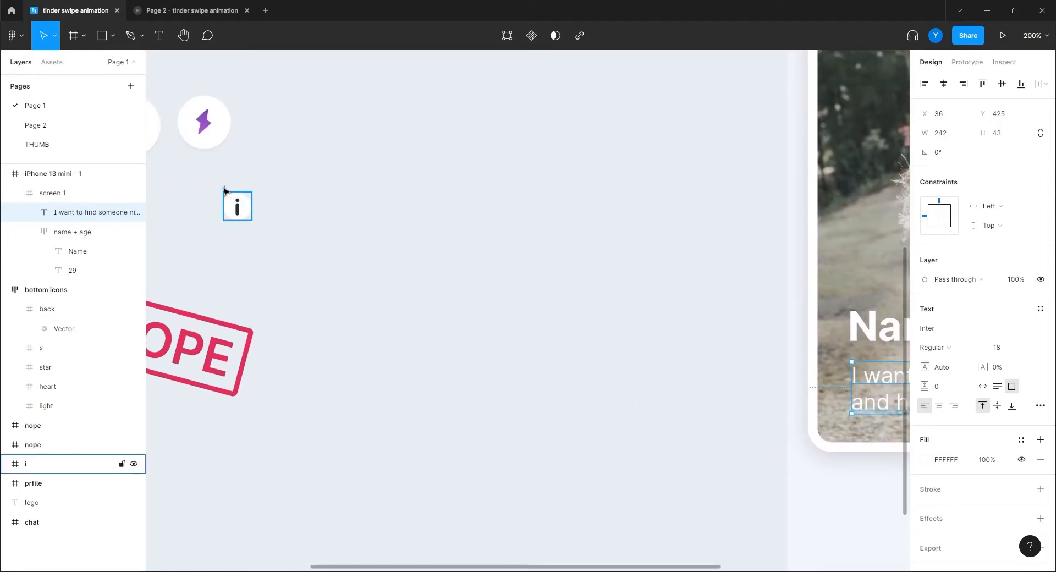
drag(224, 190, 712, 356)
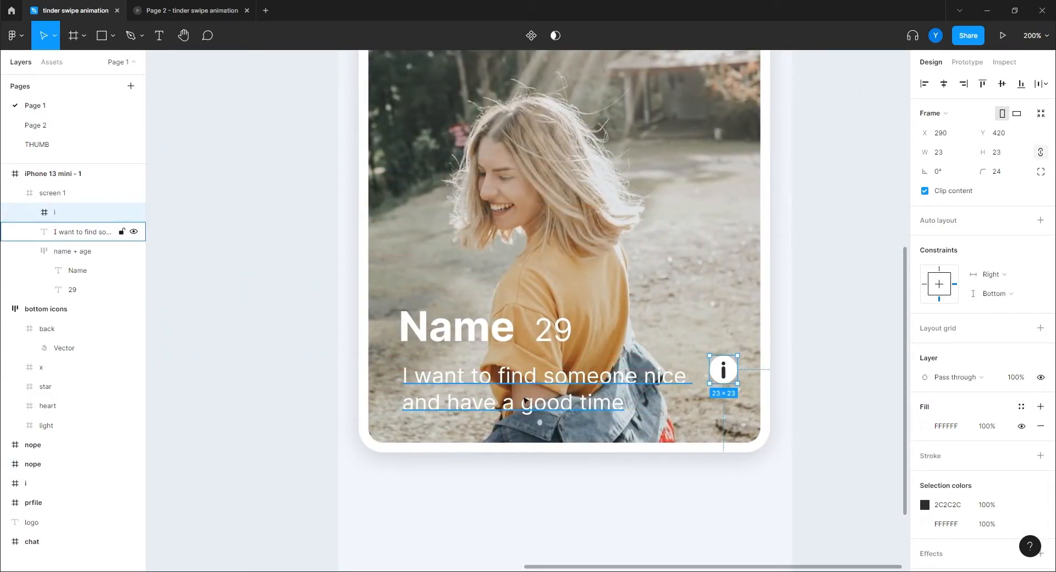
Step: Combine the bio text and the info icon in a horizontal auto layout frame aligned top left
shift+click(499, 399)
key(shift+a)
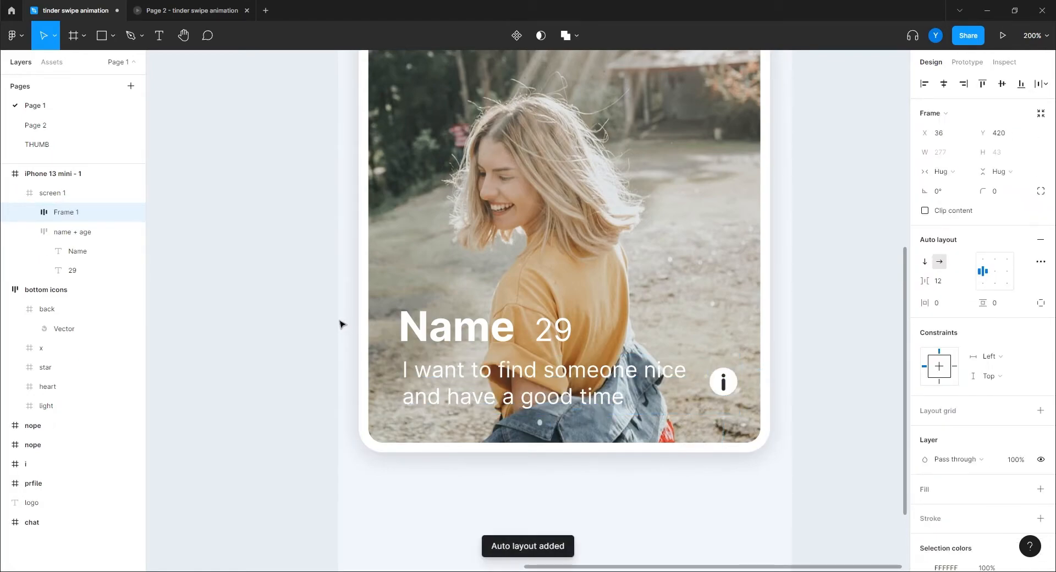
click(981, 257)
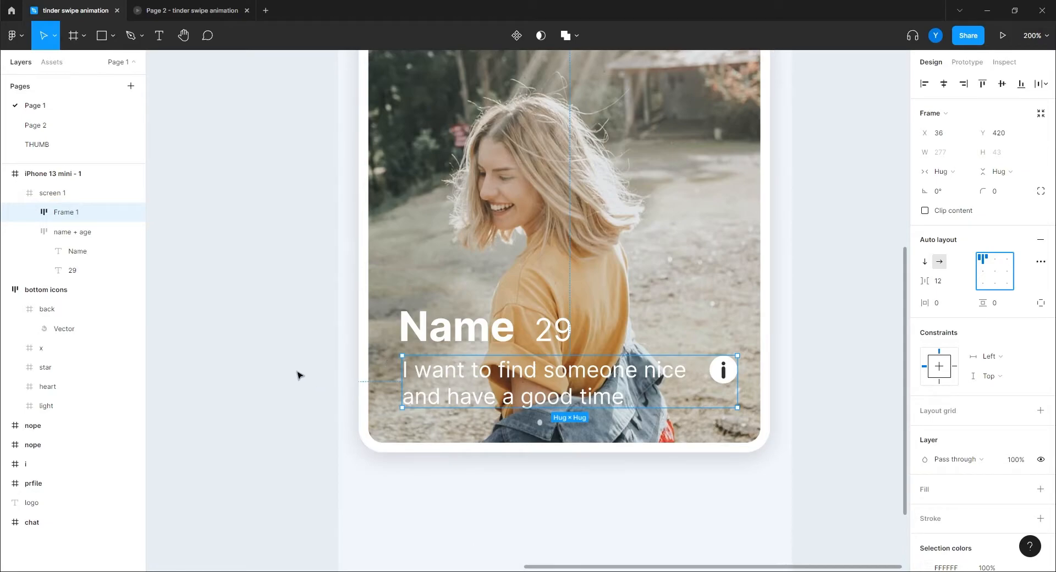
Step: Combine the "name + age" frame and the bio row in a vertical auto layout frame aligned top left
click(297, 376)
click(491, 379)
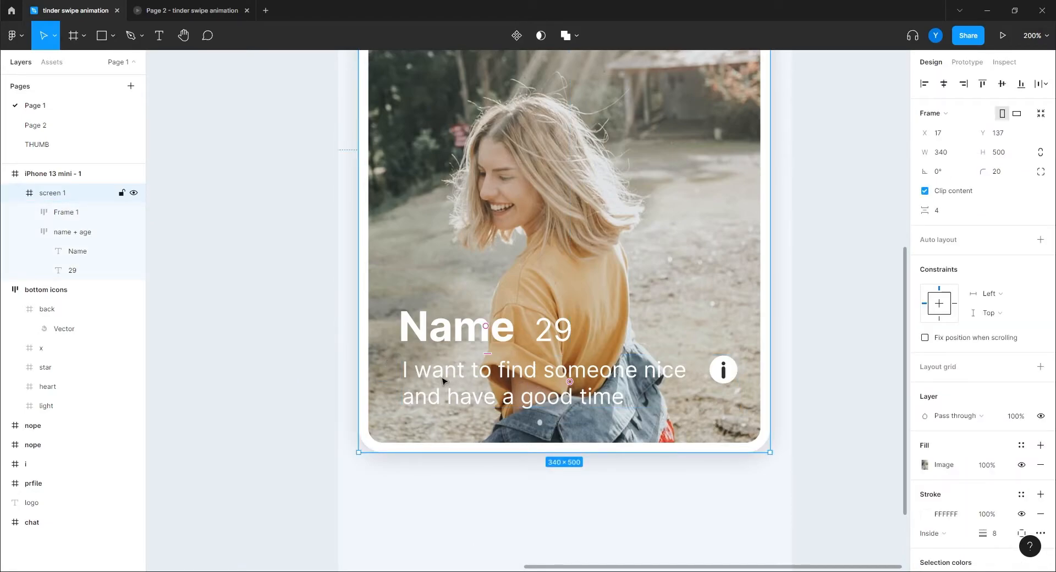
click(444, 385)
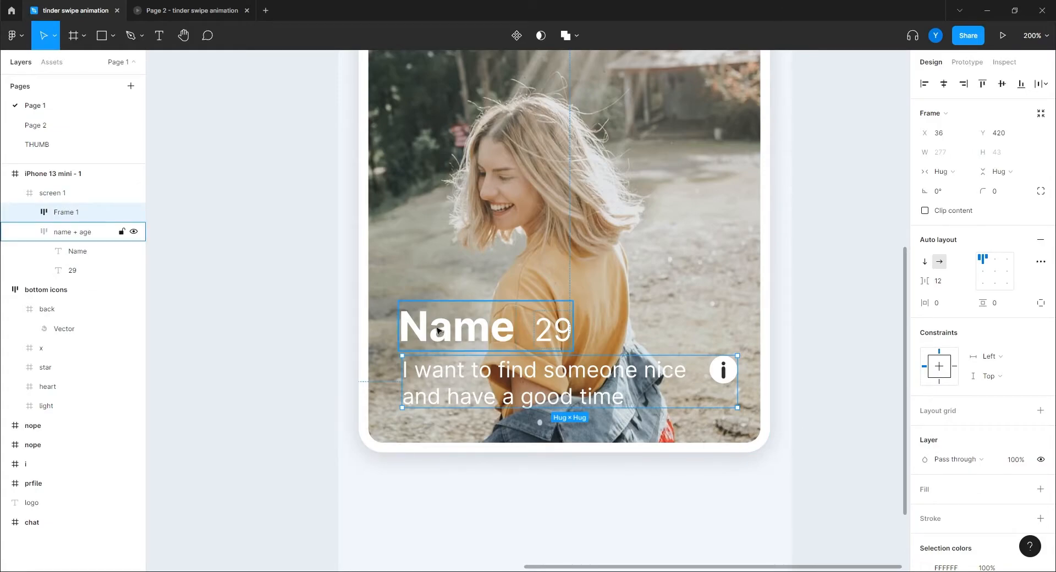
shift+click(439, 331)
key(shift+a)
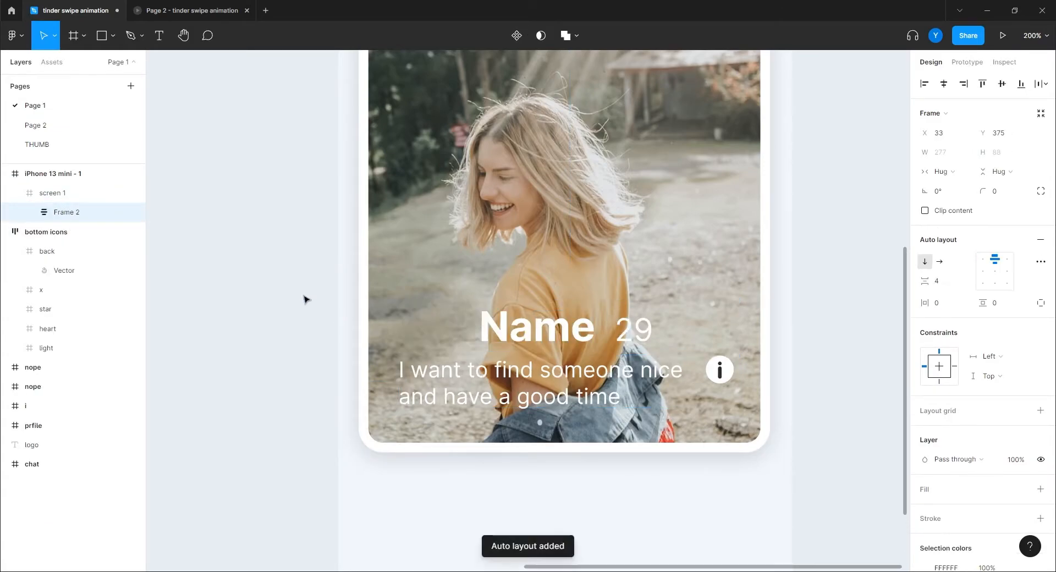
click(983, 257)
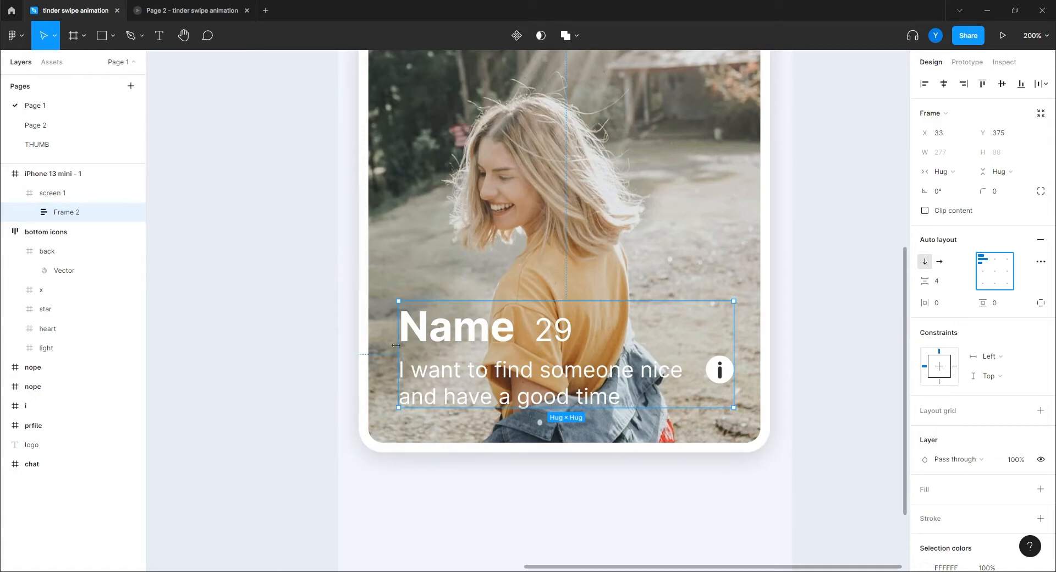
Step: Stretch the combined text frame to the card's side and bottom edges, 340 × 162, with its contents aligned left and vertically centred
drag(395, 346, 358, 347)
drag(731, 346, 770, 337)
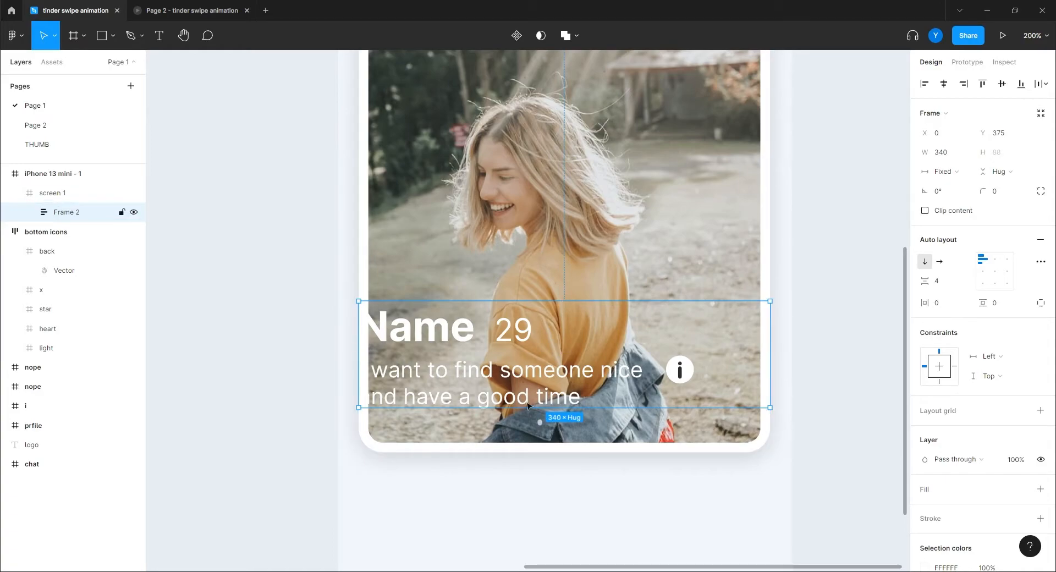
drag(431, 408, 431, 451)
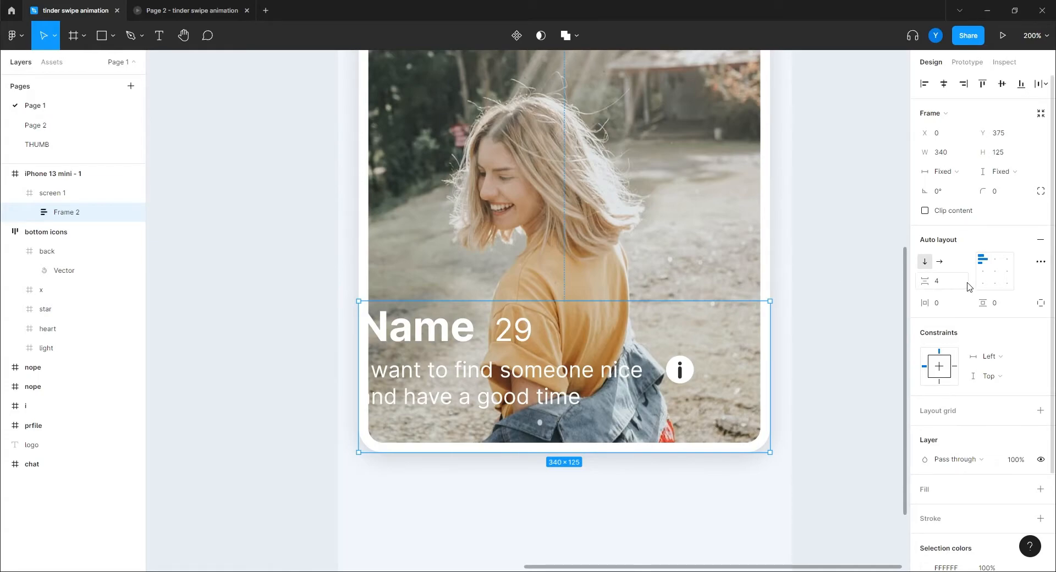
click(982, 271)
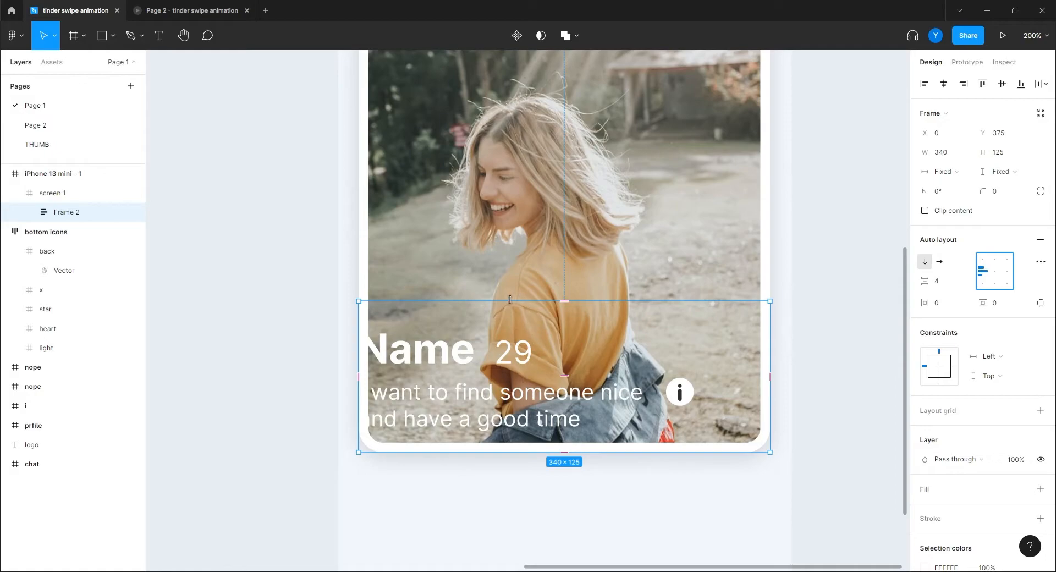
drag(485, 300, 482, 256)
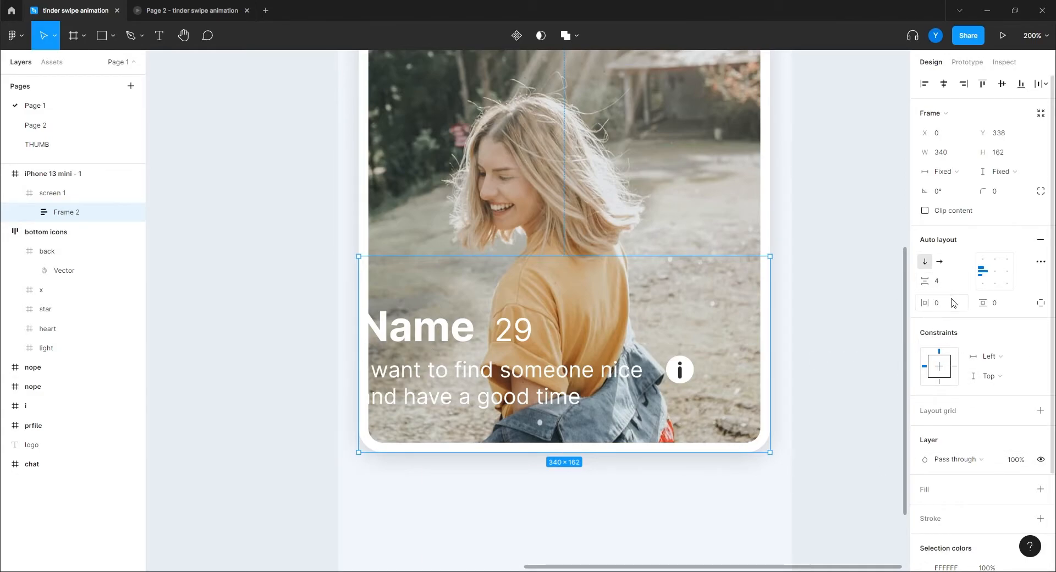
Step: Set individual padding of 24 for the left and right sides of the combined text frame
click(1041, 303)
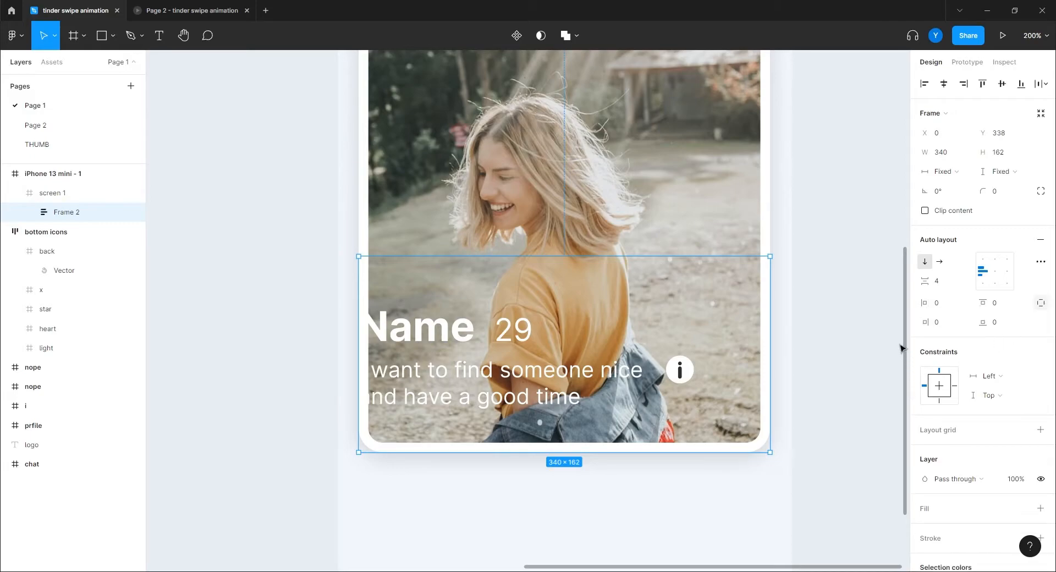
click(937, 302)
text(20)
key(Return)
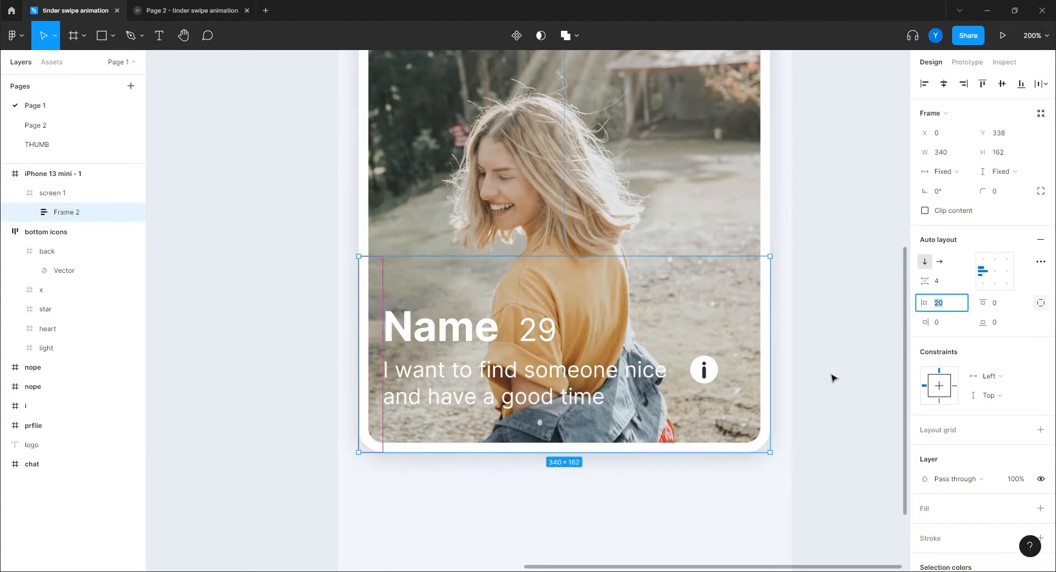
text(24)
key(Return)
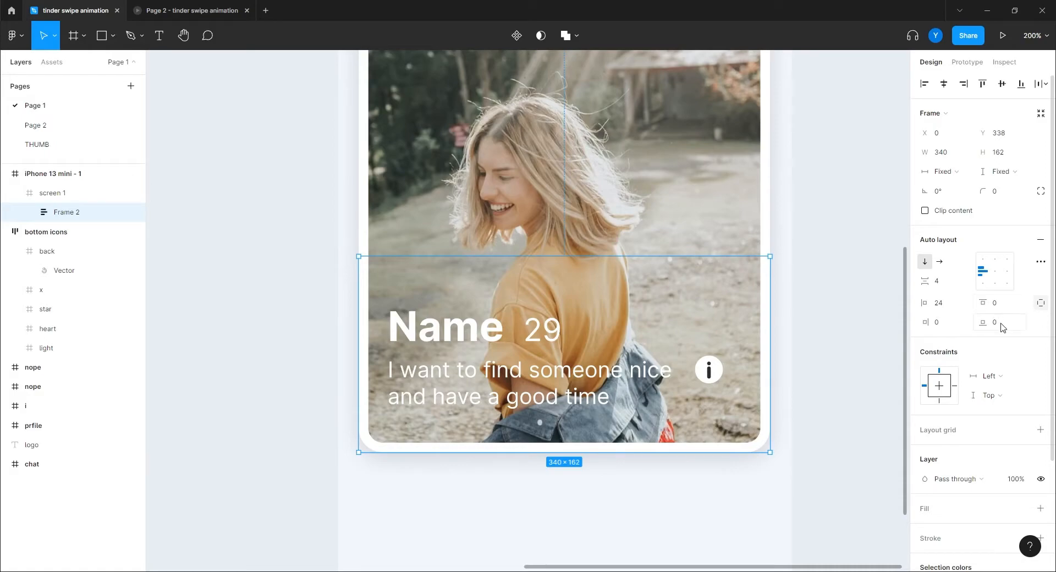
click(940, 326)
key(Return)
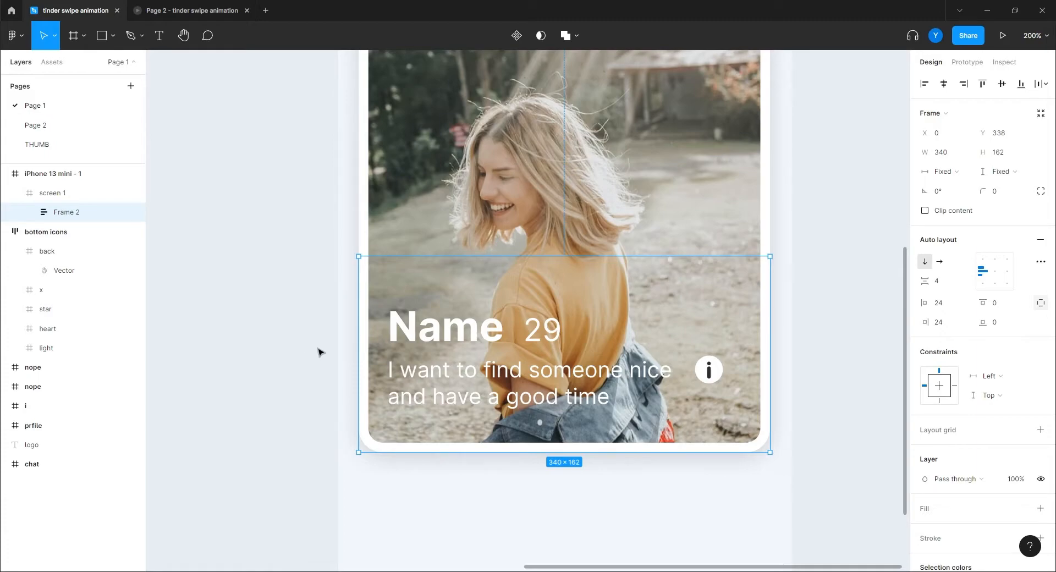
Step: Add a fill to the combined text frame and change it from solid to a linear gradient
scroll(972, 374, down, 5)
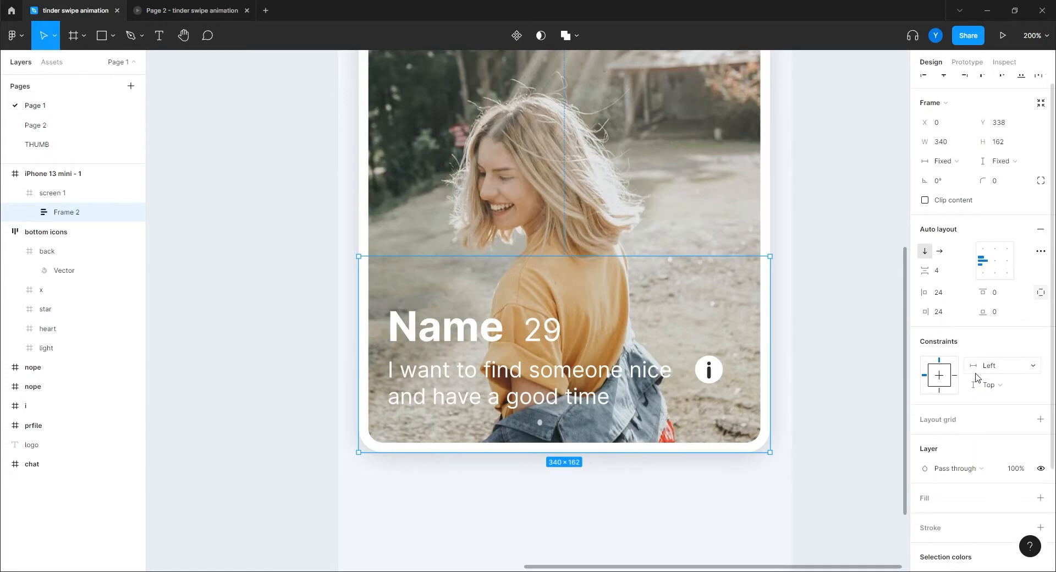
click(1040, 368)
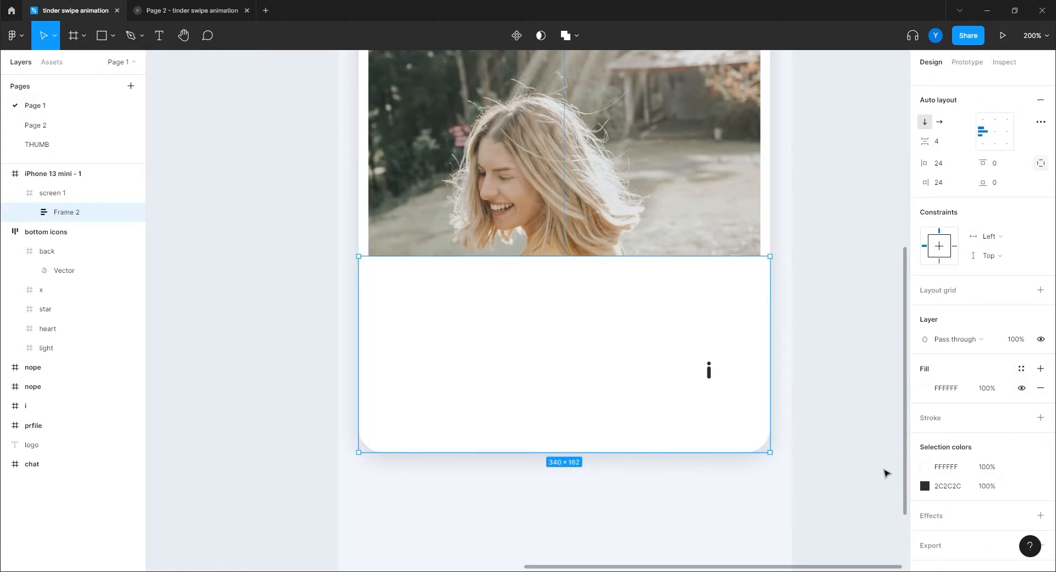
click(923, 388)
click(783, 256)
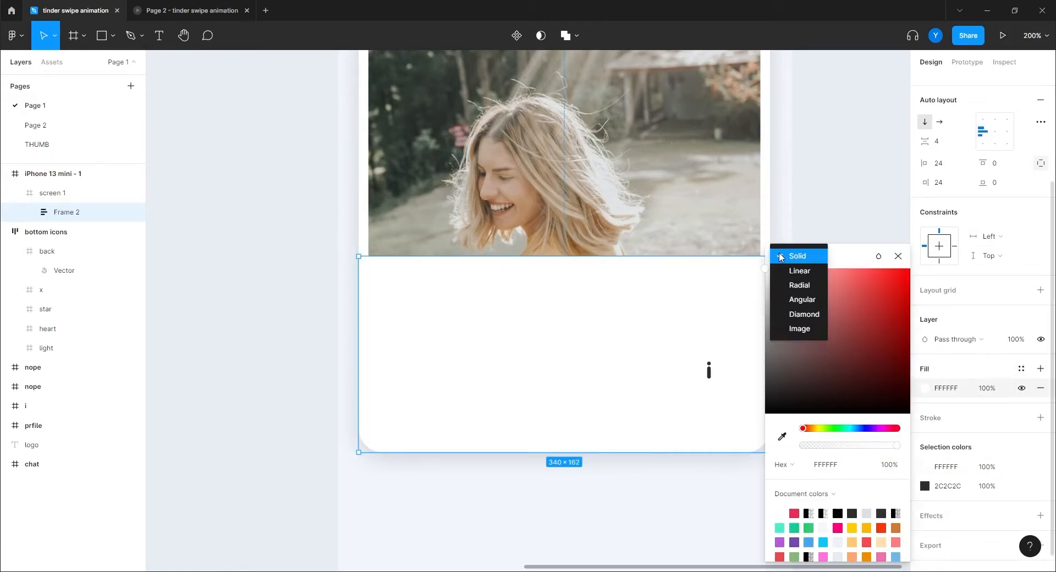
click(787, 269)
drag(833, 220, 896, 143)
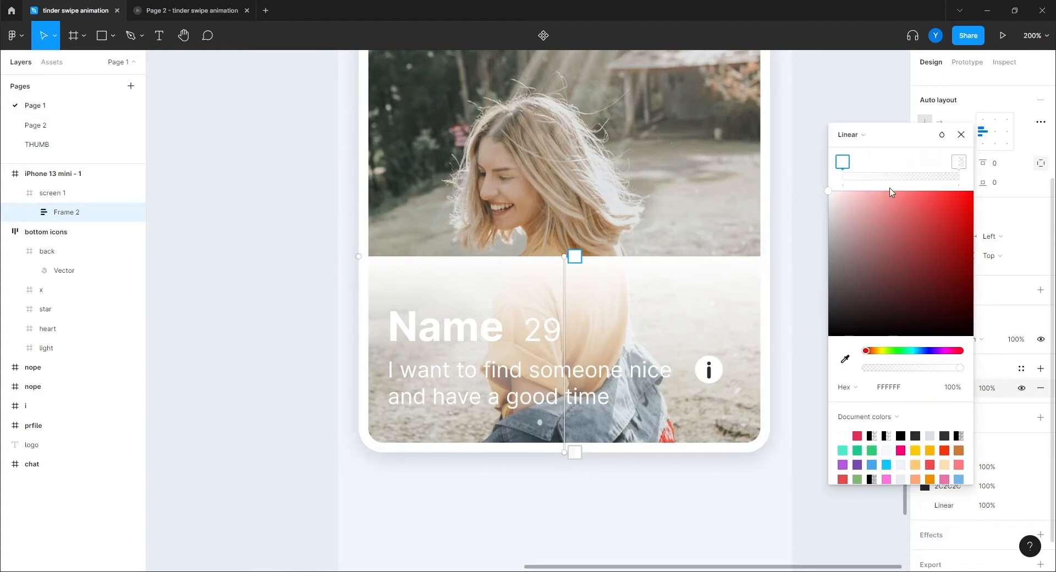
Step: Make both gradient stops black (000000), with the lower stop at 100% opacity and the upper stop at 0%
click(958, 162)
drag(866, 367, 962, 367)
drag(874, 283, 759, 402)
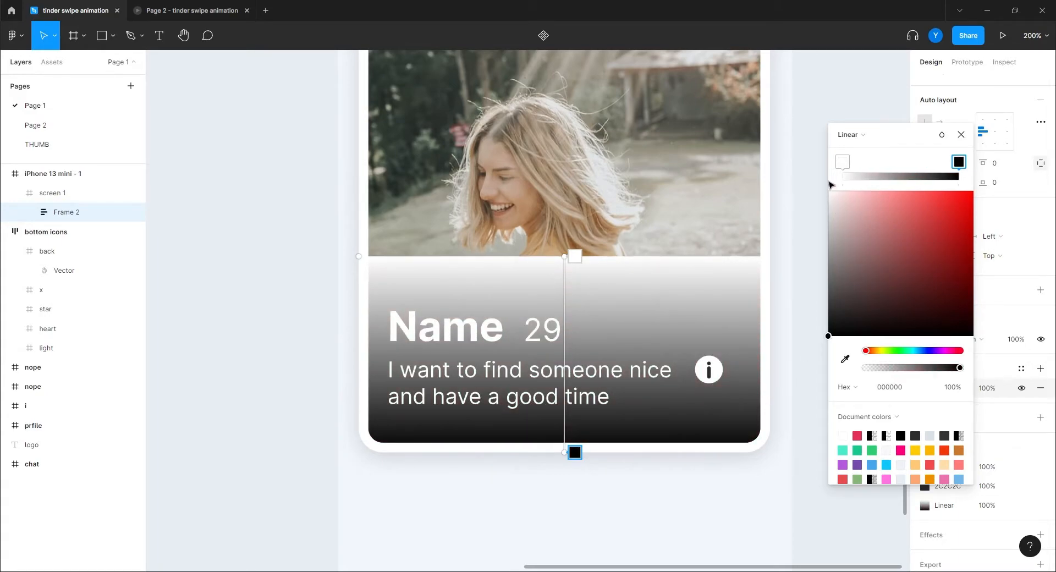
click(842, 161)
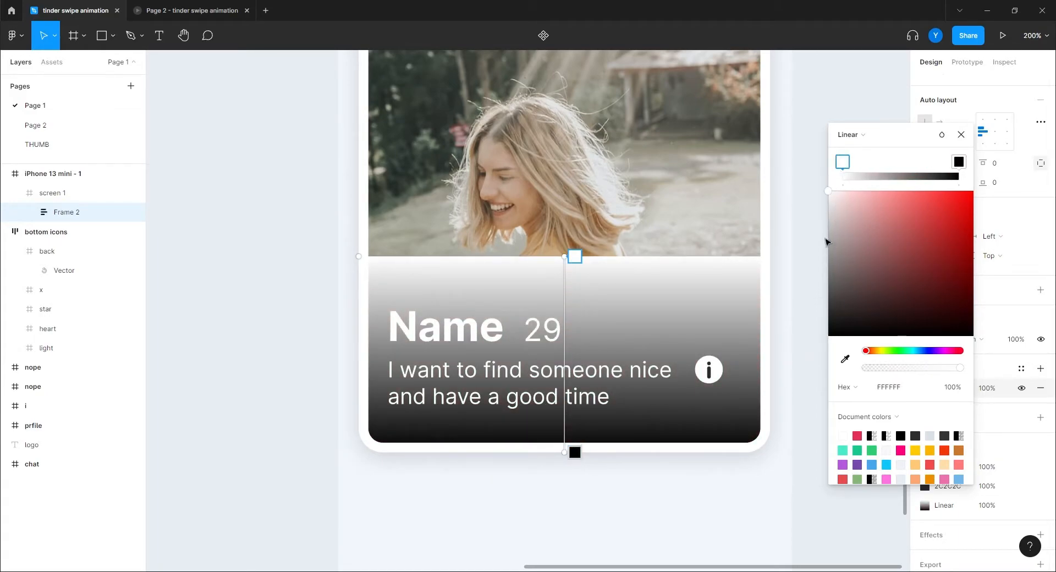
drag(831, 202, 794, 417)
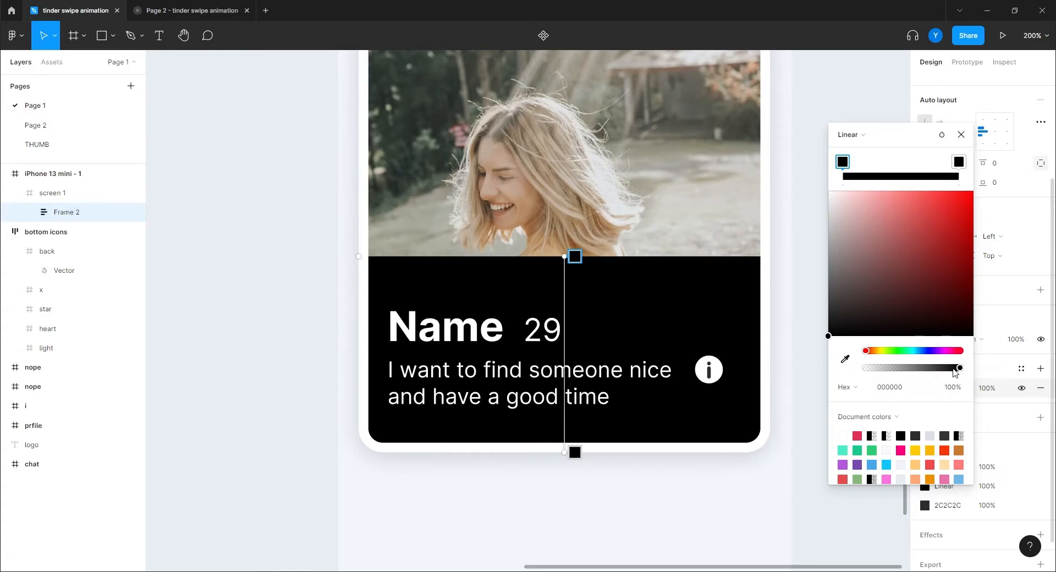
drag(956, 368, 729, 411)
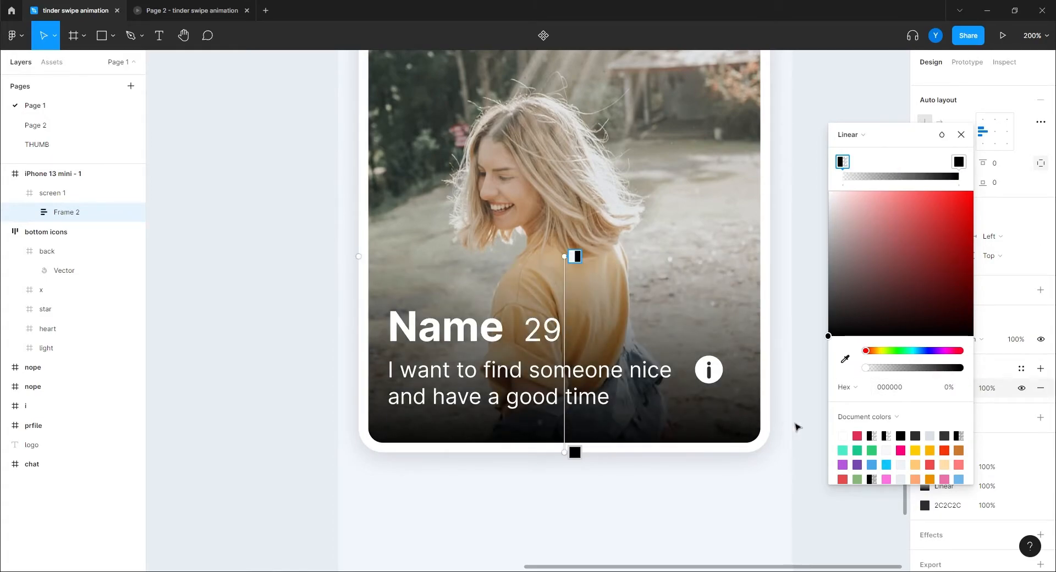
click(960, 134)
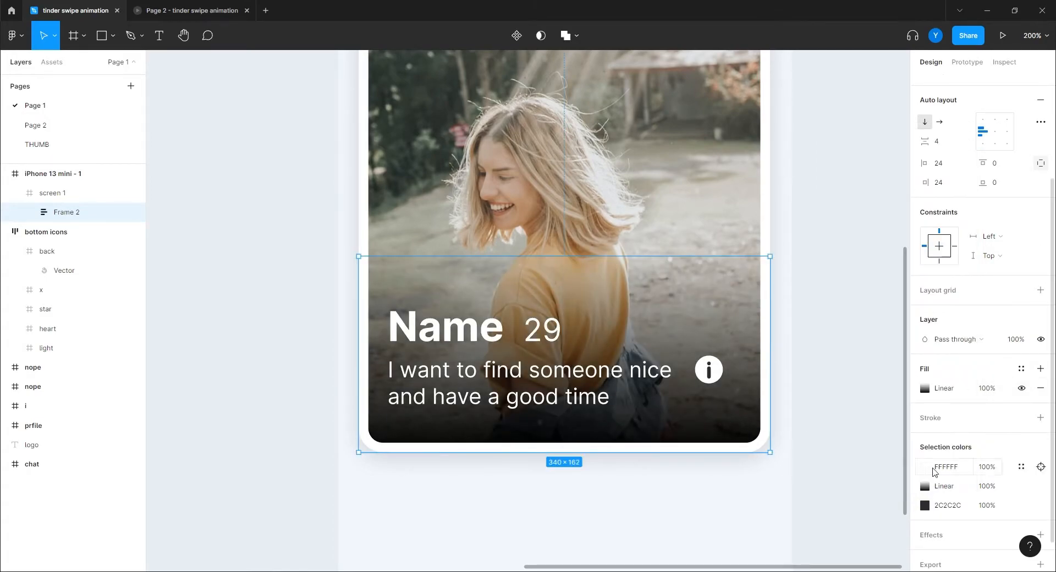
Step: Reduce the gradient fill's opacity to 60% and view the whole card at 100% zoom
click(987, 388)
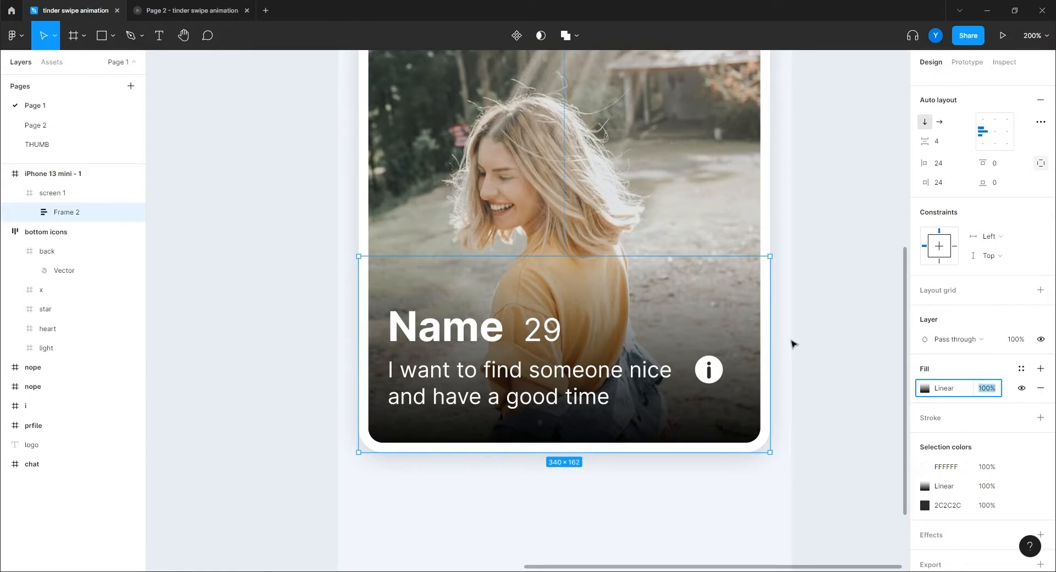
text(60)
key(Return)
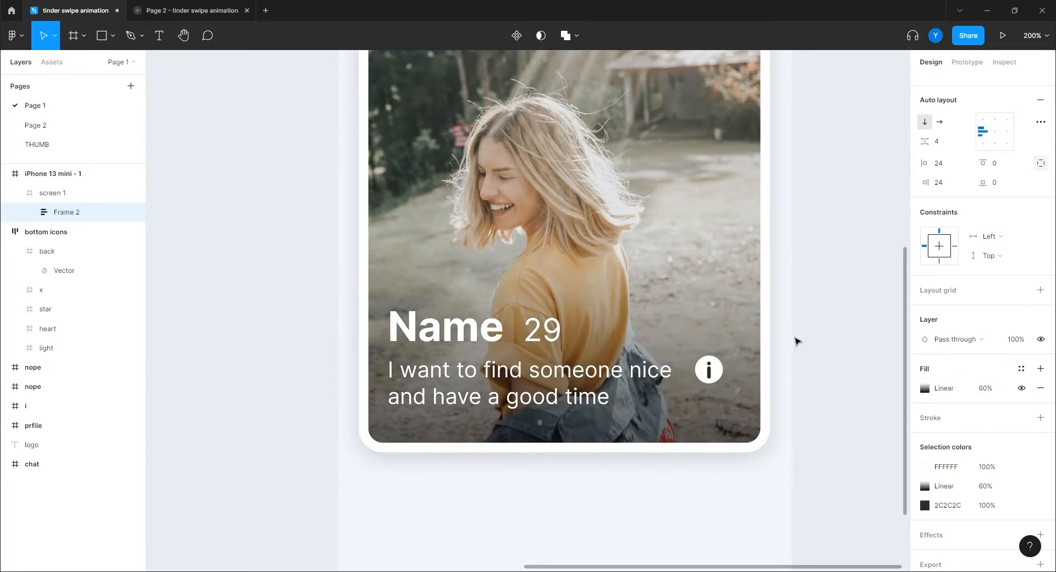
click(262, 375)
key(shift+0)
mouse_move(339, 320)
mouse_down()
mouse_move(366, 396)
mouse_move(357, 331)
mouse_up()
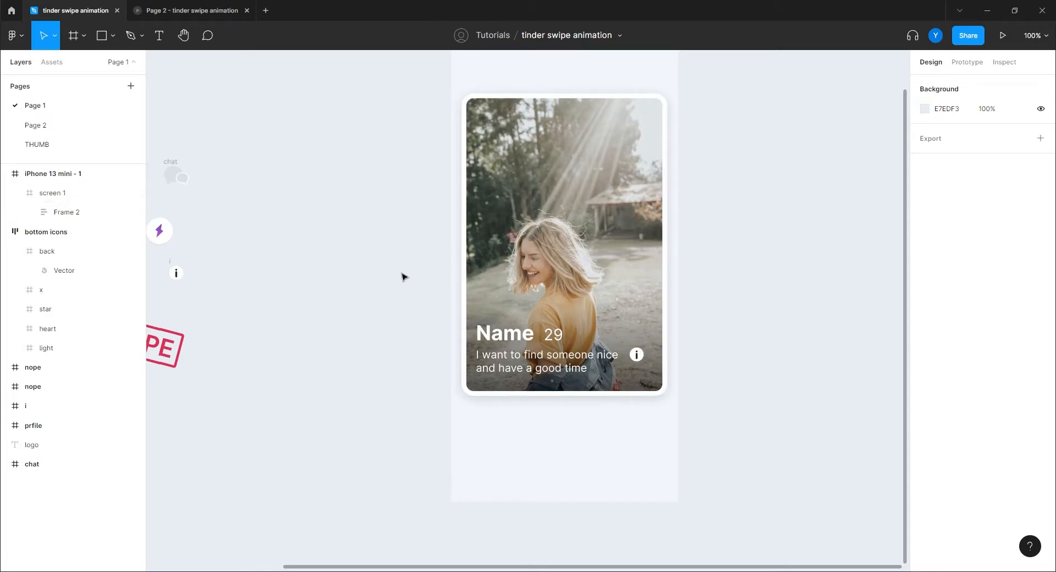
Step: Place a copy of the bottom icons row inside the phone frame, centred below the photo card
scroll(388, 332, down, 3)
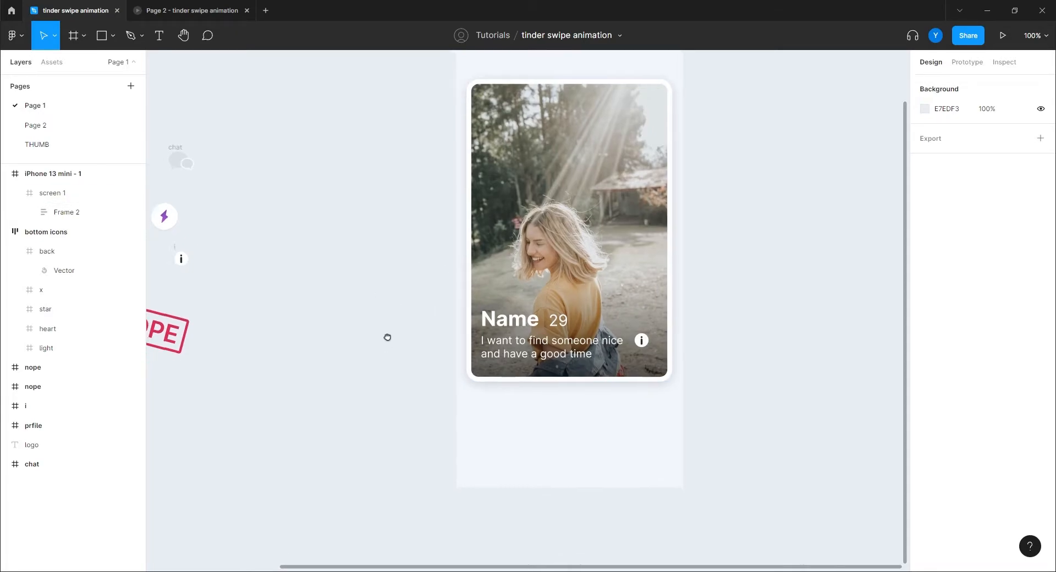
scroll(377, 281, left, 5)
scroll(377, 282, up, 2)
drag(242, 208, 706, 400)
key(ctrl+z)
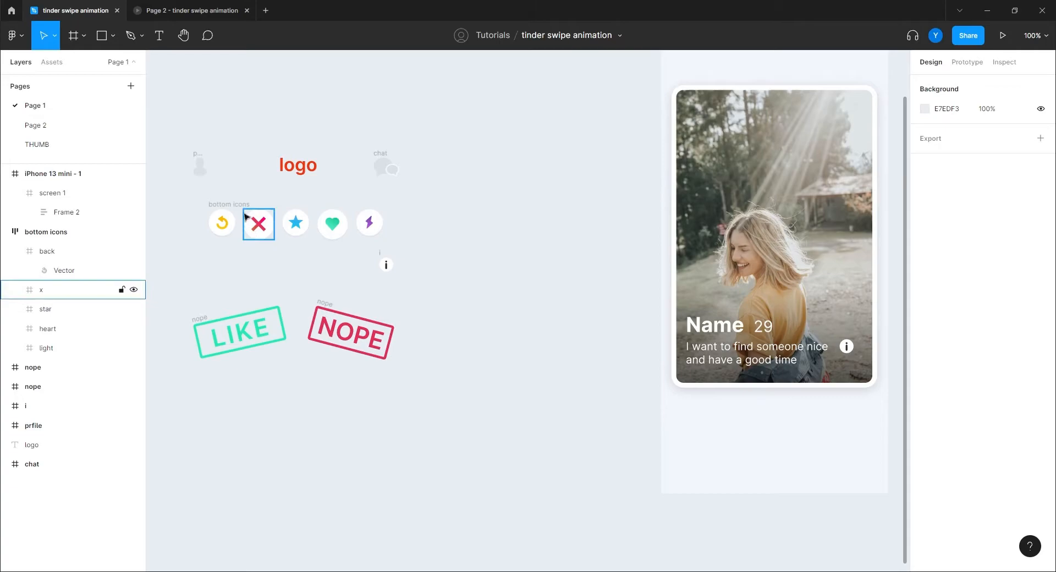
alt+drag(259, 237, 736, 430)
scroll(649, 330, up, 4)
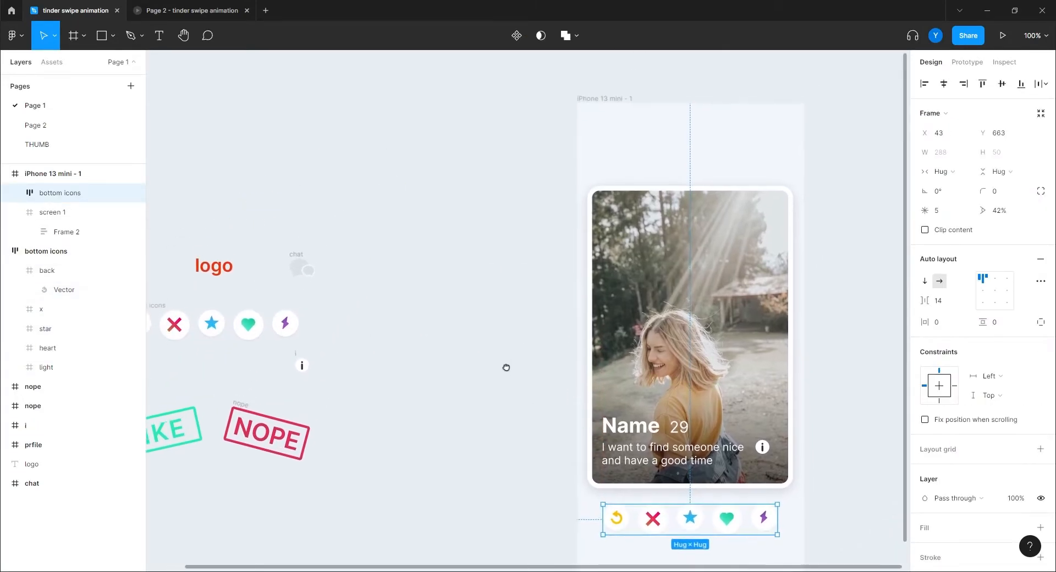
Step: Place copies of the profile icon, logo and chat icon above the card as one auto layout row, centred horizontally in the phone frame
drag(452, 220, 692, 167)
key(shift+a)
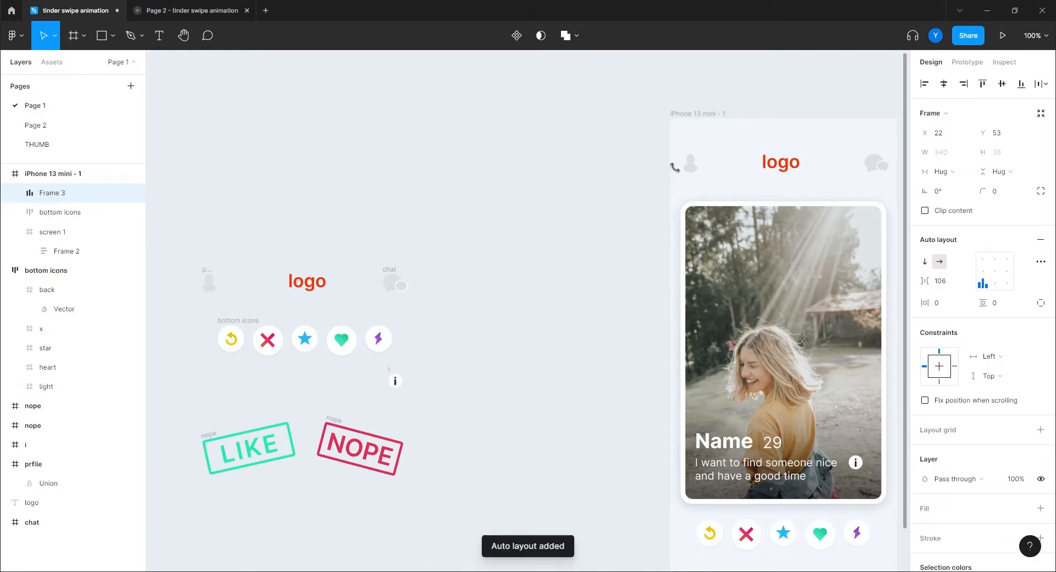
drag(616, 190, 431, 142)
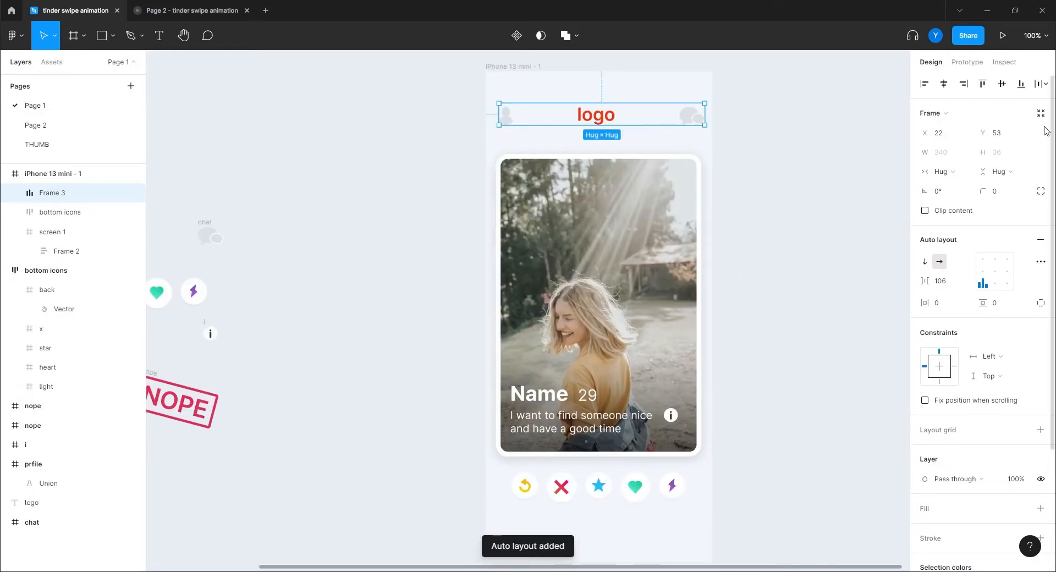
click(943, 84)
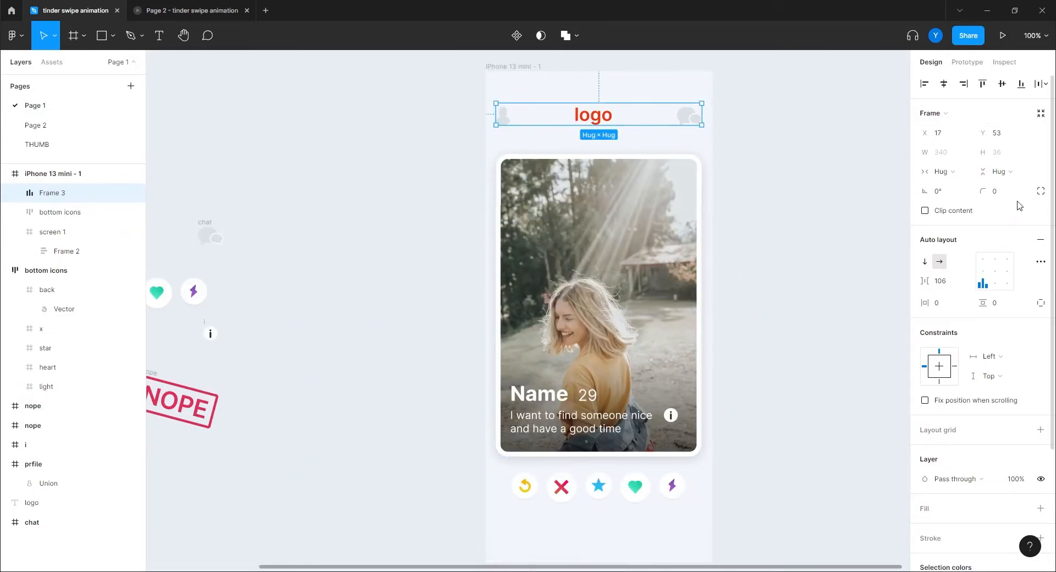
Step: Set the header row's auto layout spacing mode to Space between
click(1039, 262)
click(880, 365)
click(873, 378)
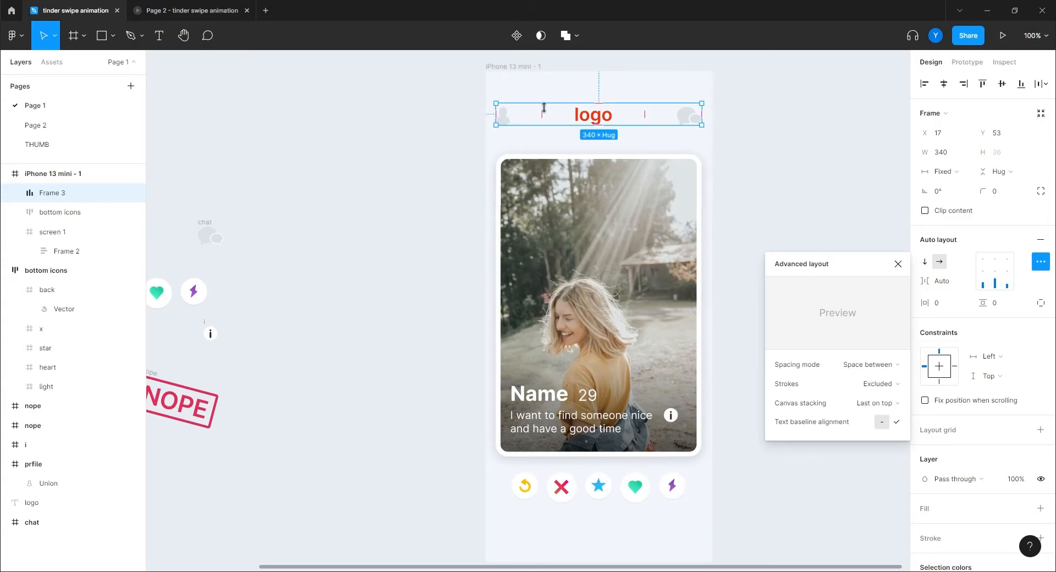
click(455, 176)
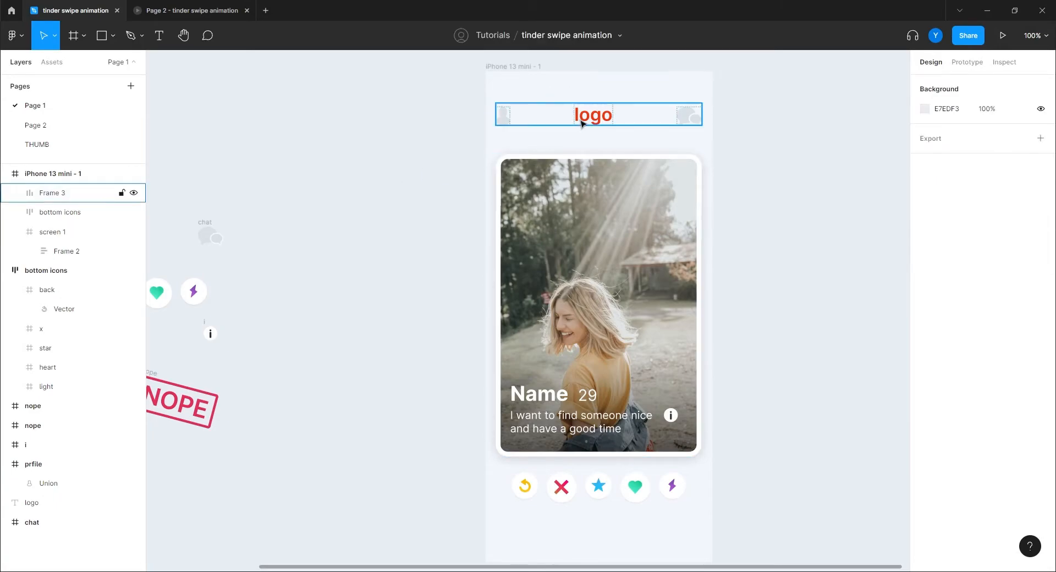
Step: Move the header row down to Y 67 and the photo card slightly up to Y 132
scroll(440, 154, up, 1)
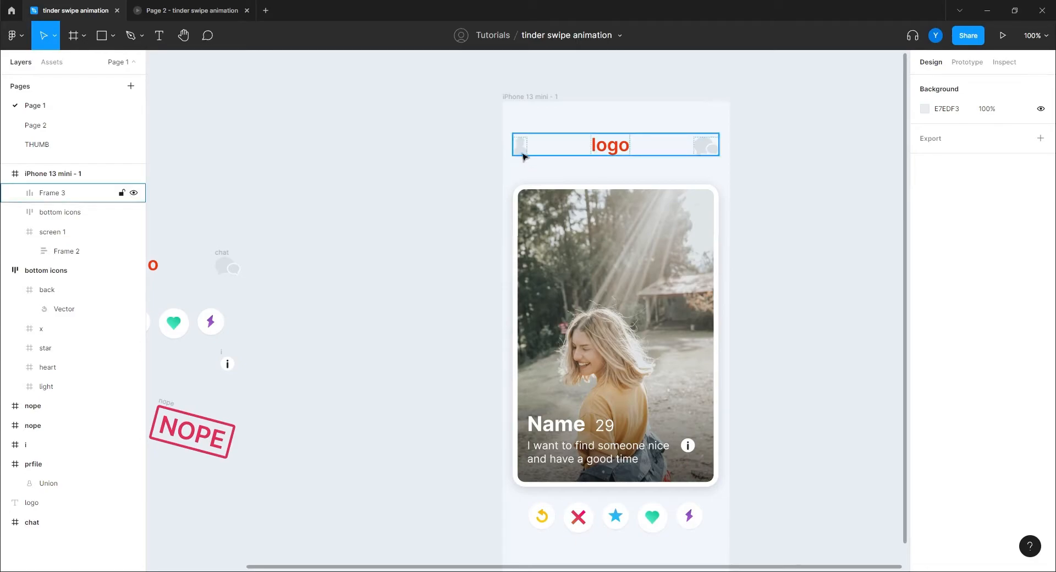
drag(523, 156, 523, 165)
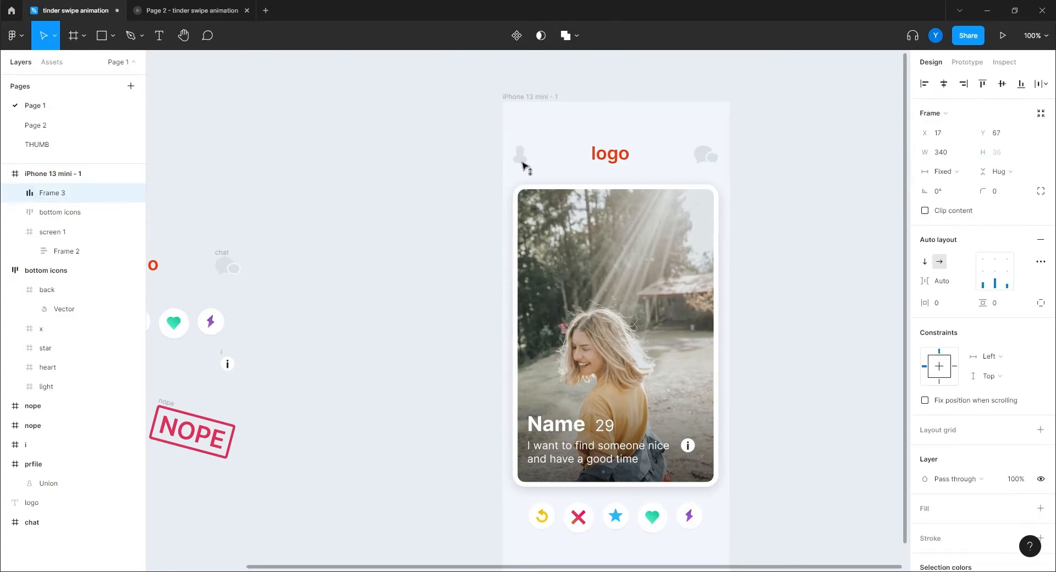
click(430, 253)
scroll(423, 275, down, 4)
scroll(432, 296, up, 3)
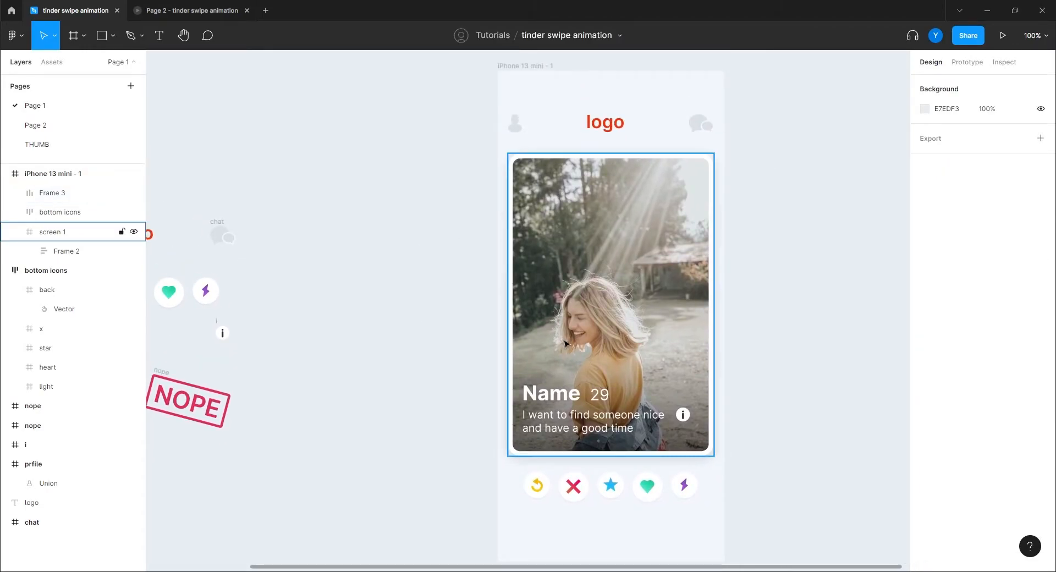
drag(564, 343, 564, 341)
click(402, 285)
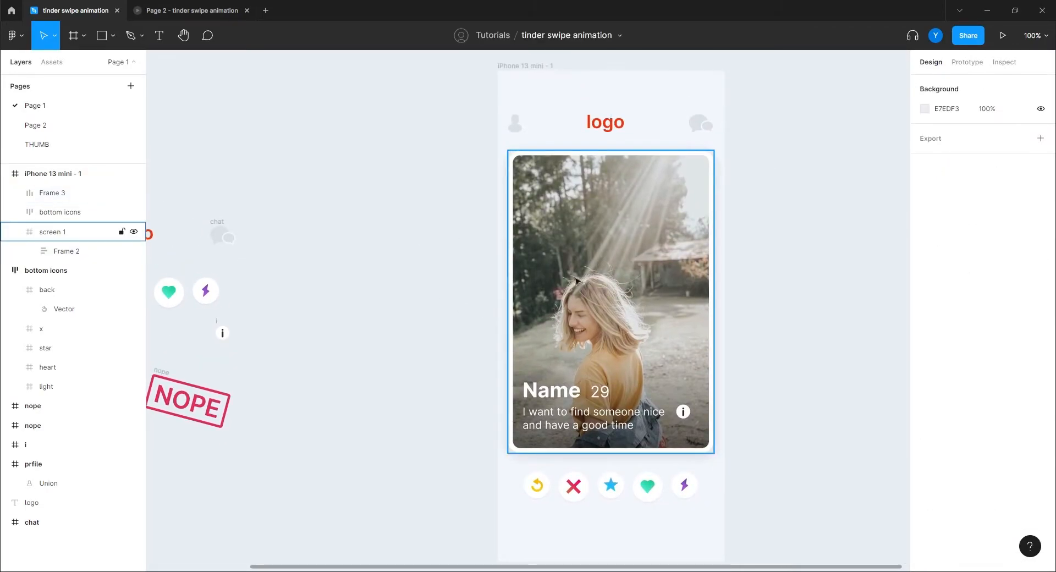
Step: Set the horizontal constraint of the card's gradient text frame, Frame 2, to Left and right
click(615, 428)
click(615, 429)
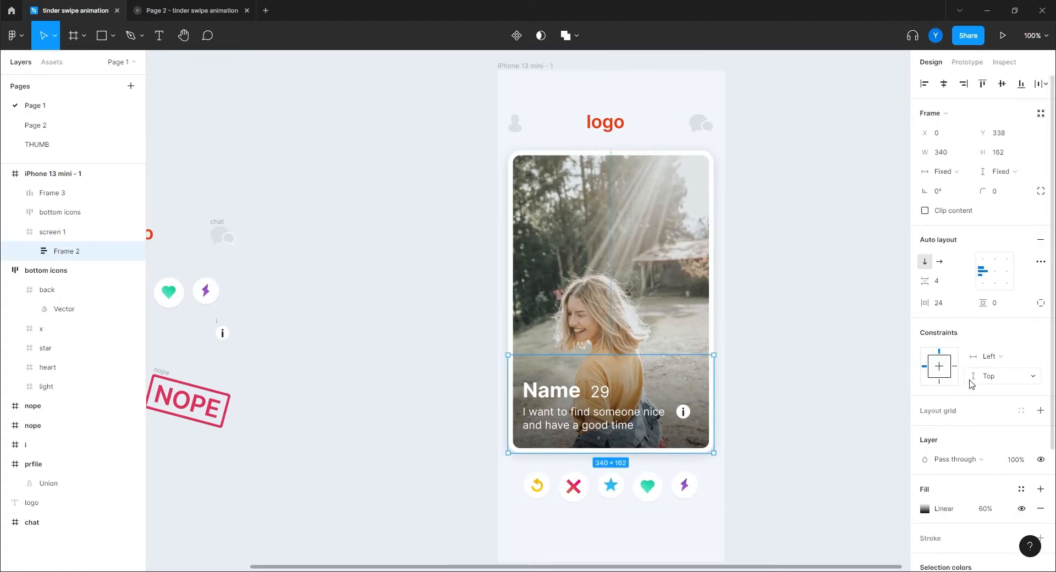
scroll(999, 336, down, 3)
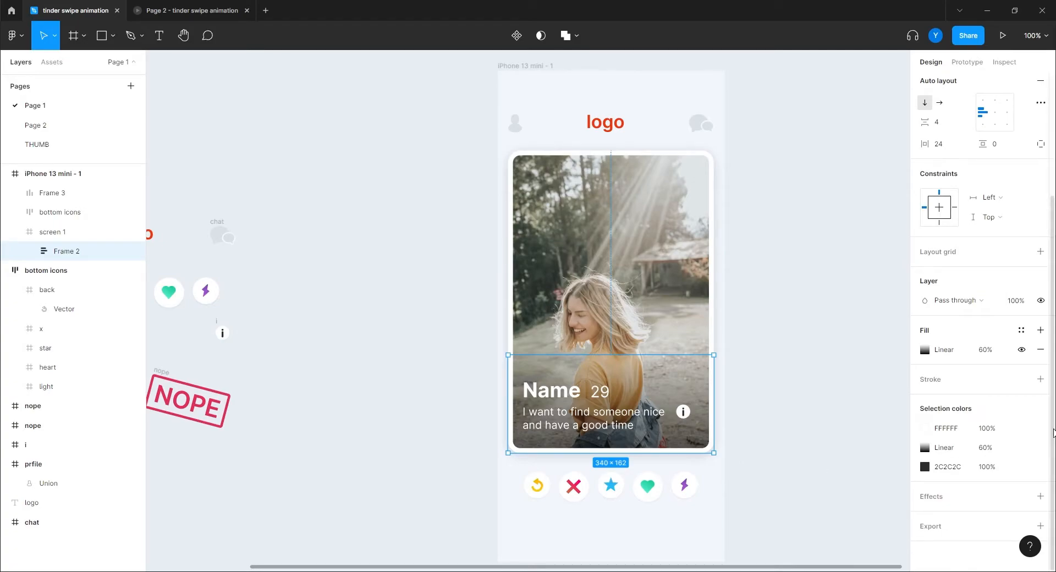
click(988, 197)
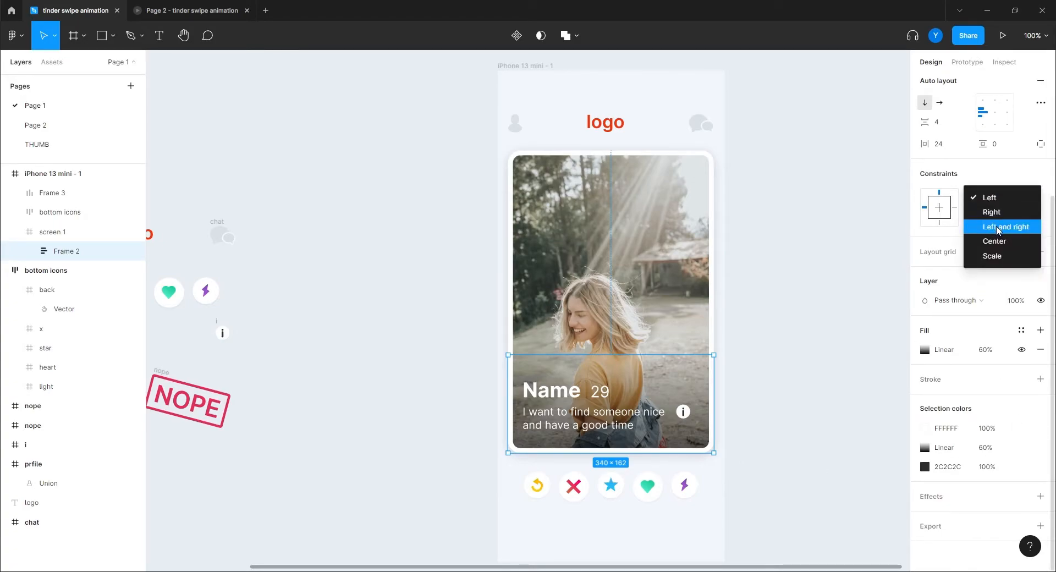
click(998, 229)
Step: Test the constraint by narrowing the photo card to a width of about 285, and undo the resize
click(625, 231)
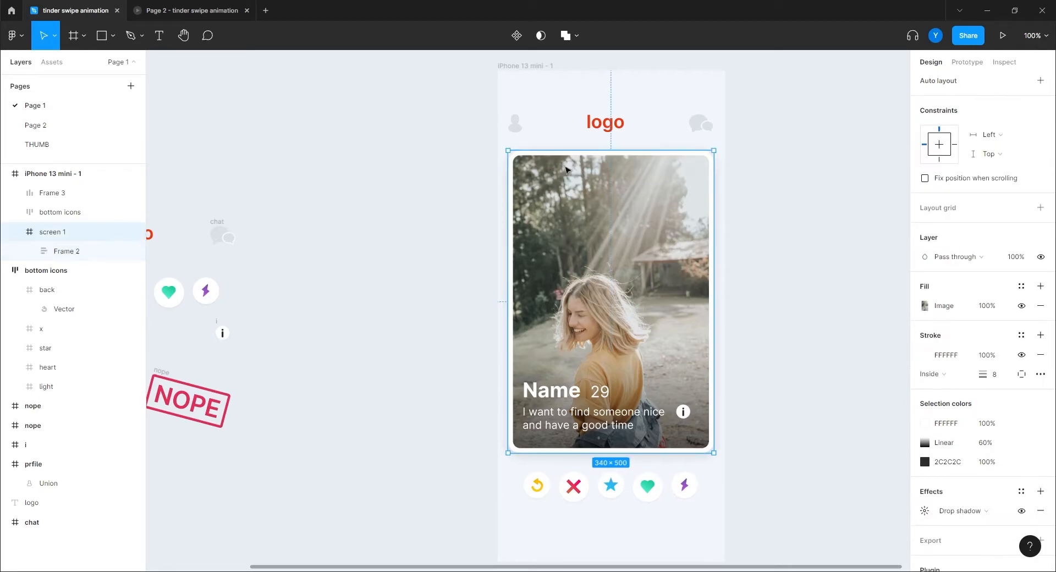
drag(712, 311, 679, 312)
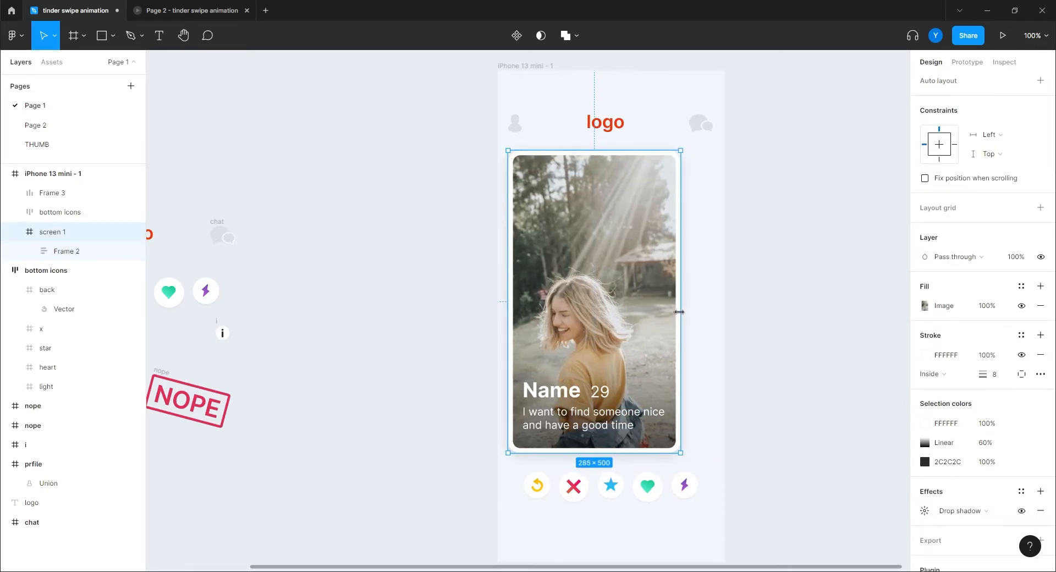
key(ctrl+z)
Step: Try setting the gradient text frame's width to Hug contents, and undo the change
click(618, 405)
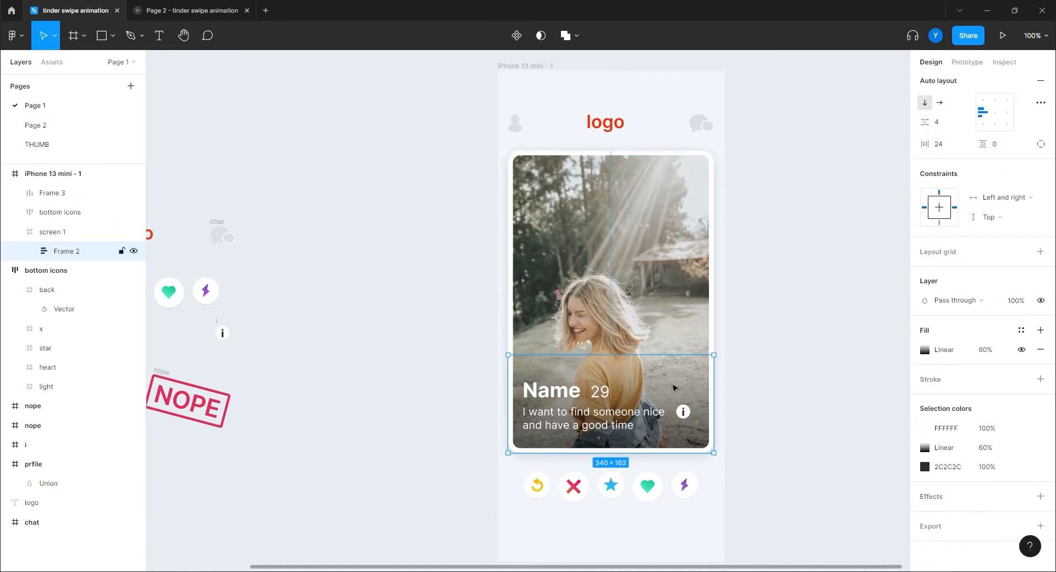
scroll(968, 187, up, 3)
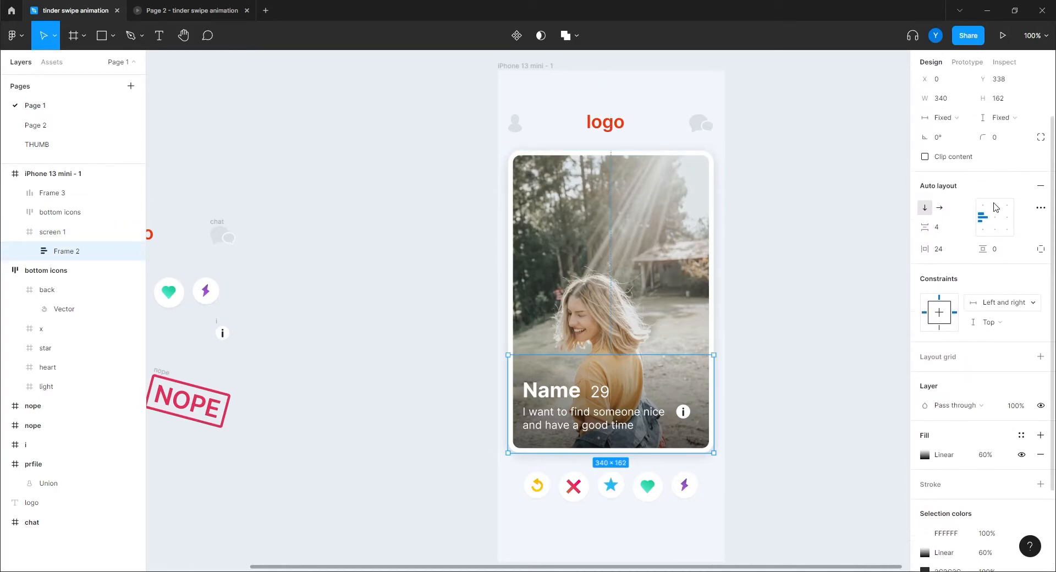
click(945, 172)
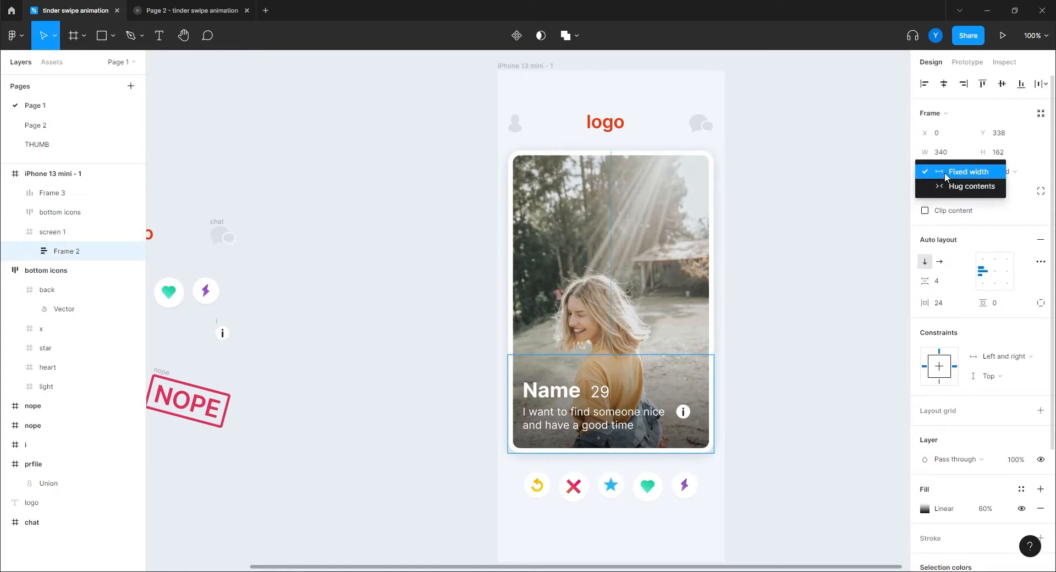
click(956, 185)
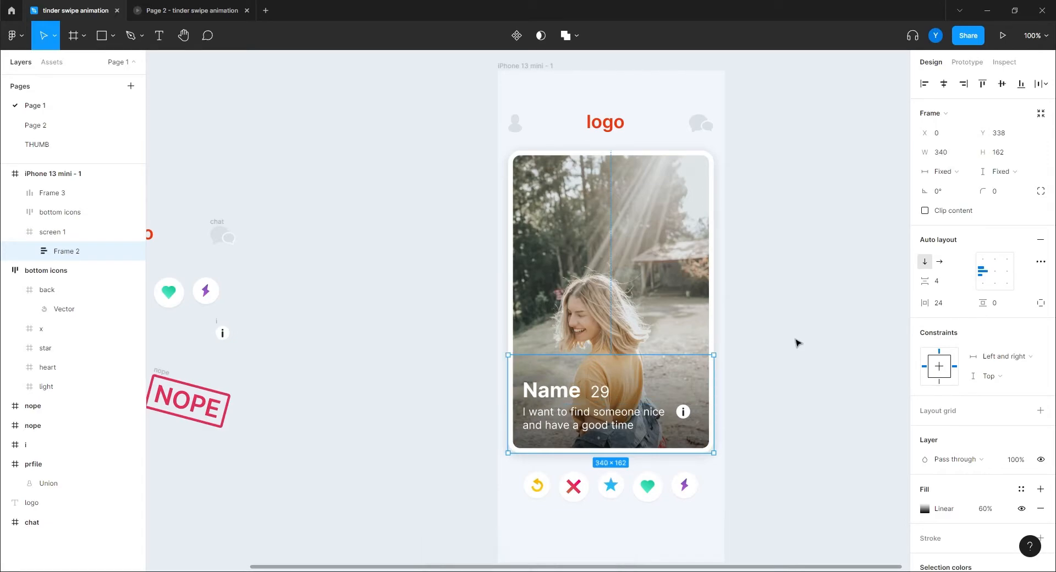
key(ctrl+z)
Step: Rename the gradient text frame inside screen 1 as "details"
click(584, 286)
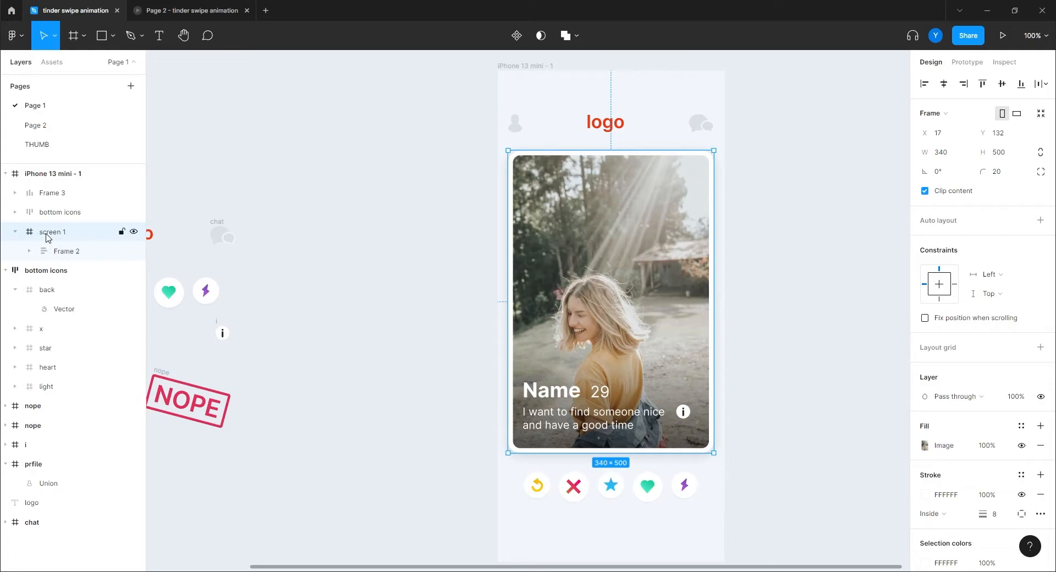
click(57, 251)
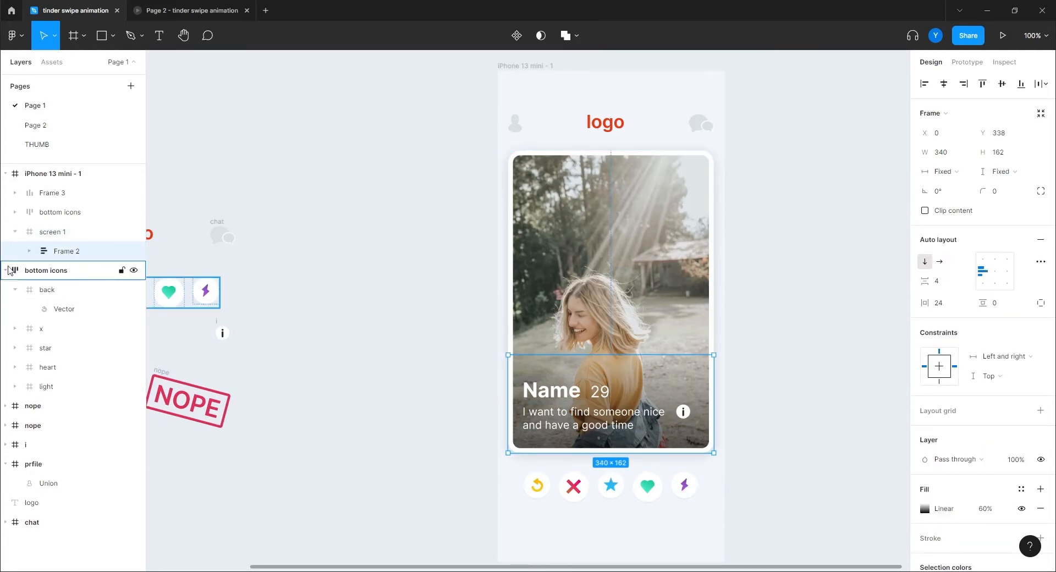
double_click(59, 252)
text(details)
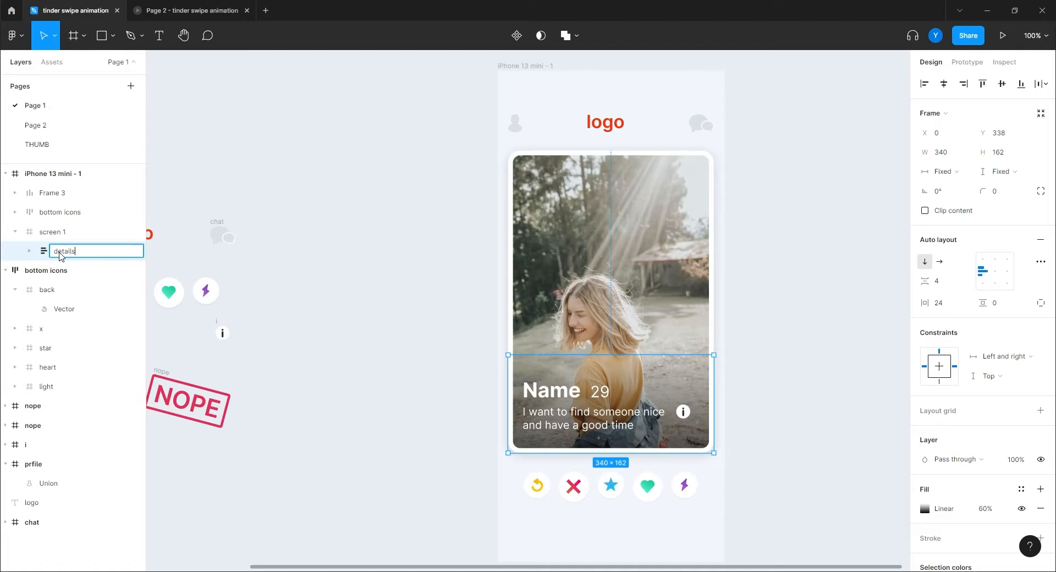
key(Return)
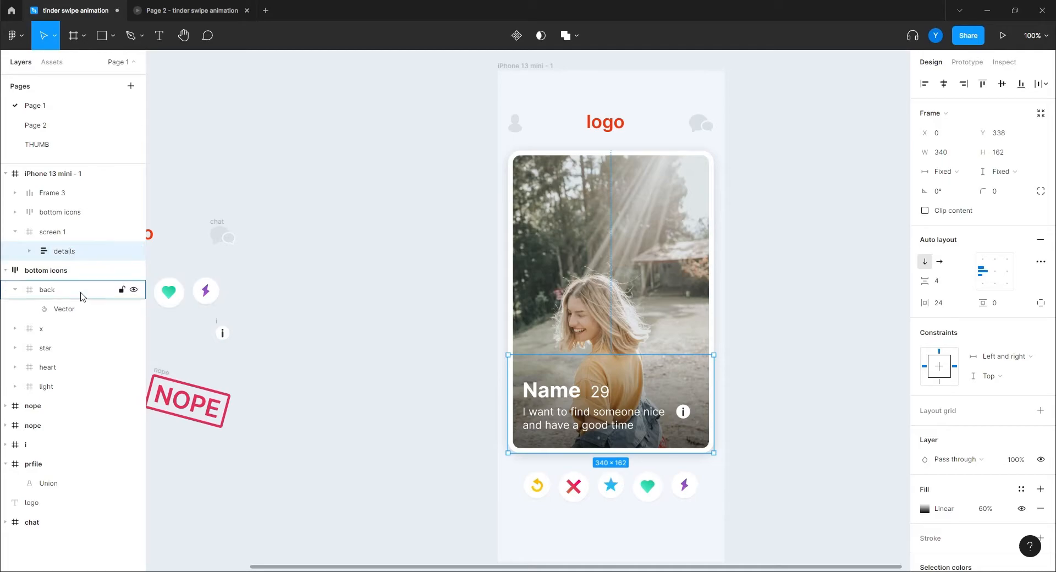
Step: Try narrowing the photo card to about 278 and the details frame to about 232 wide, and undo both resizes
click(627, 324)
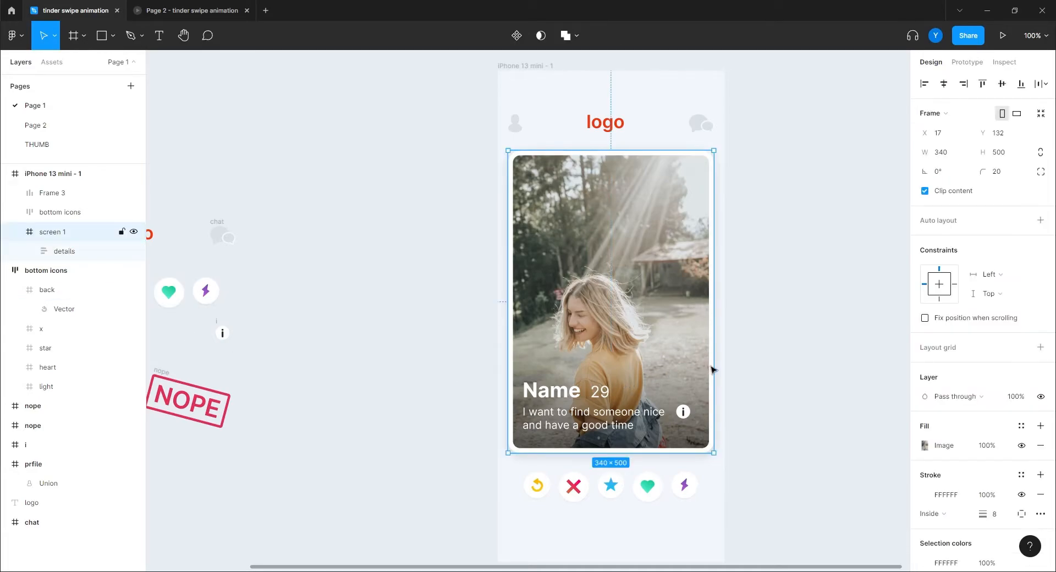
drag(713, 363, 676, 363)
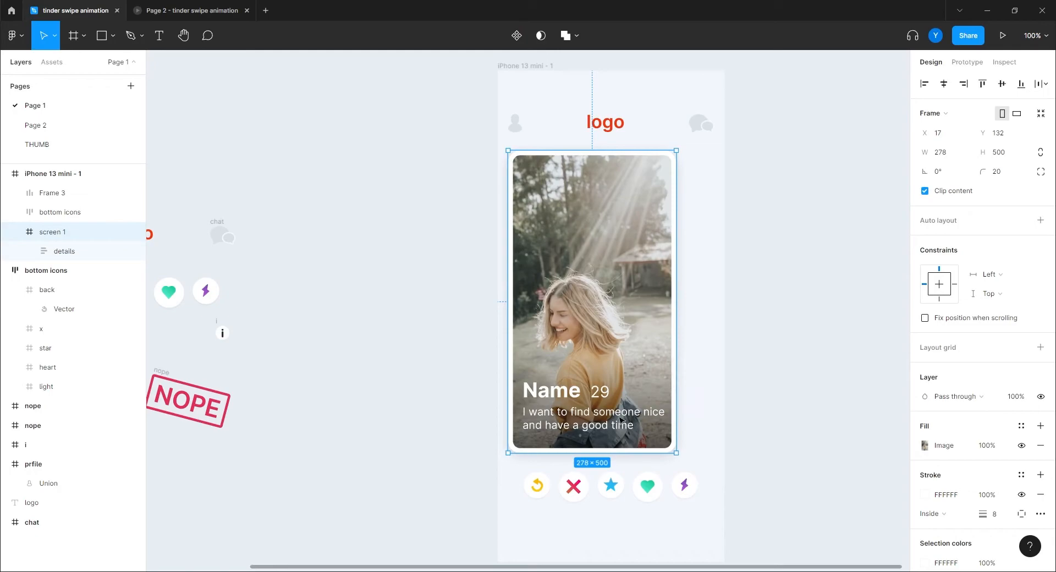
click(647, 410)
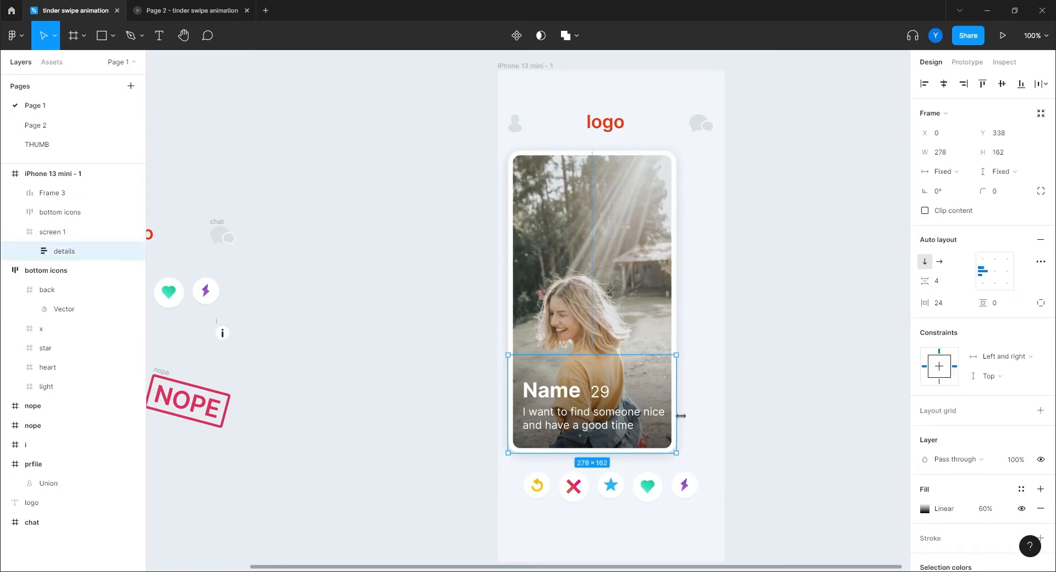
drag(680, 415, 649, 411)
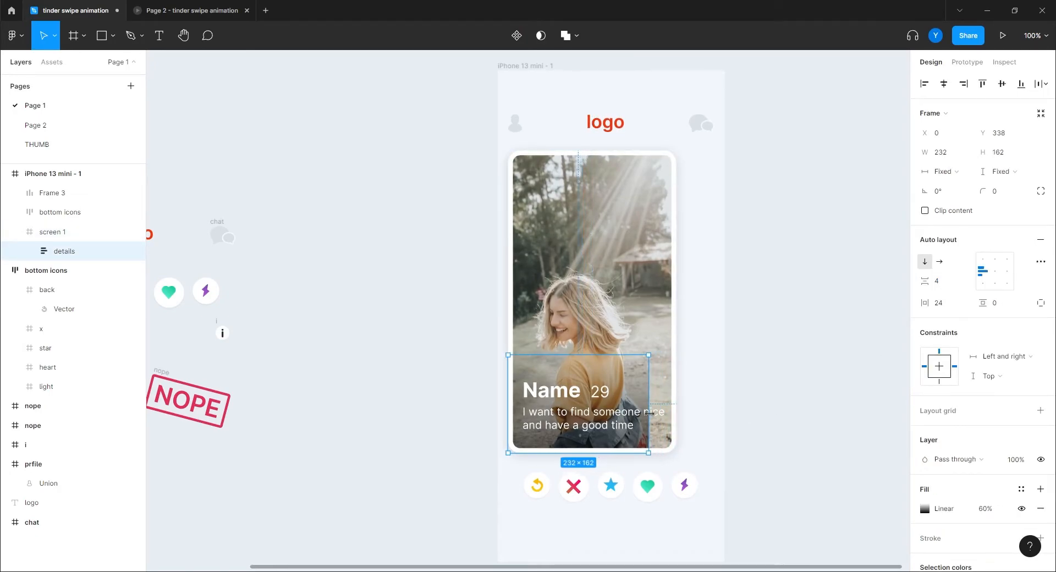
key(ctrl+z)
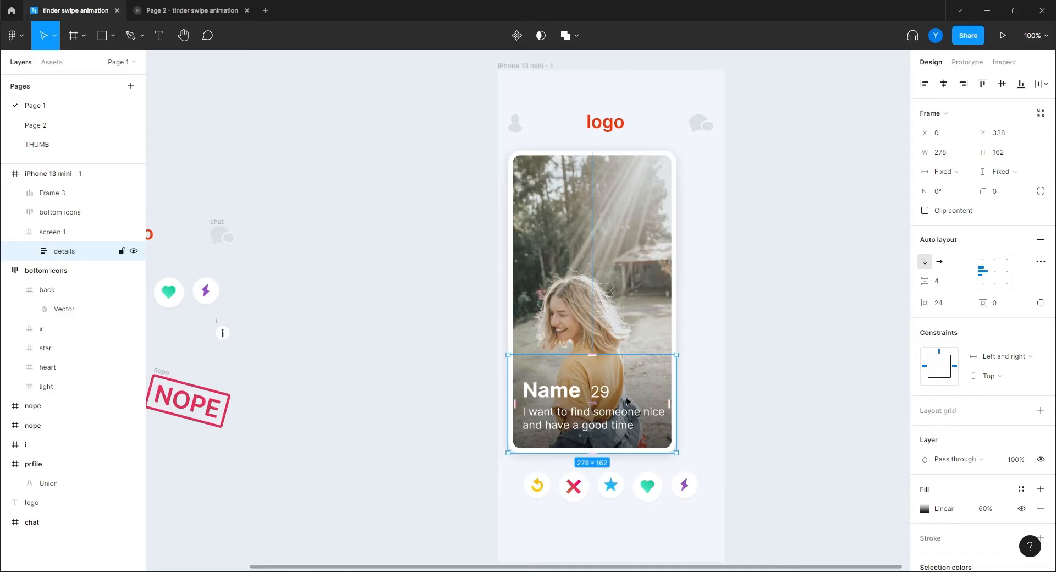
key(ctrl+z)
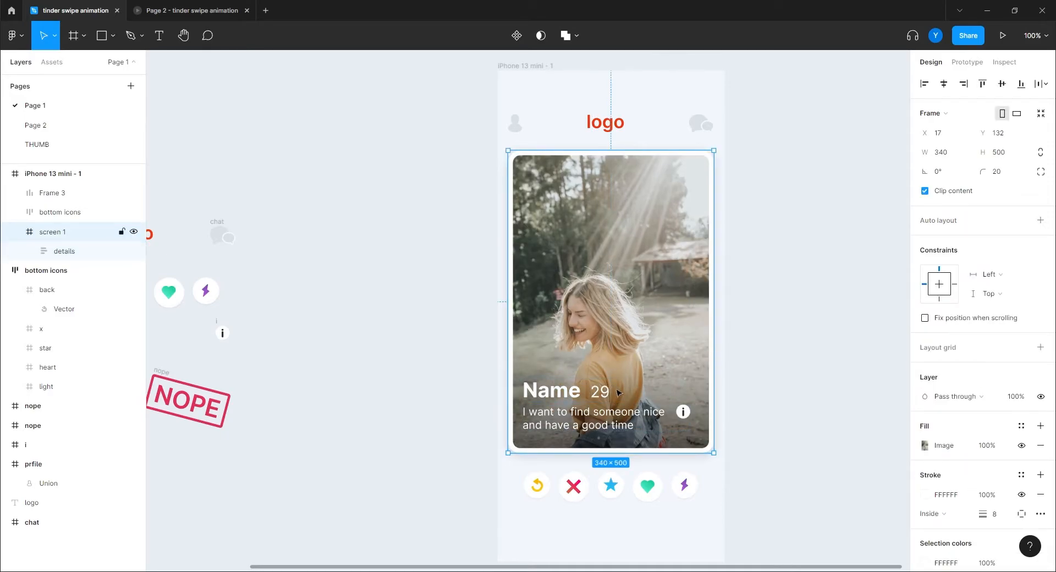
Step: Set the width of the bio text inside the details frame to fill its container
click(590, 424)
click(589, 423)
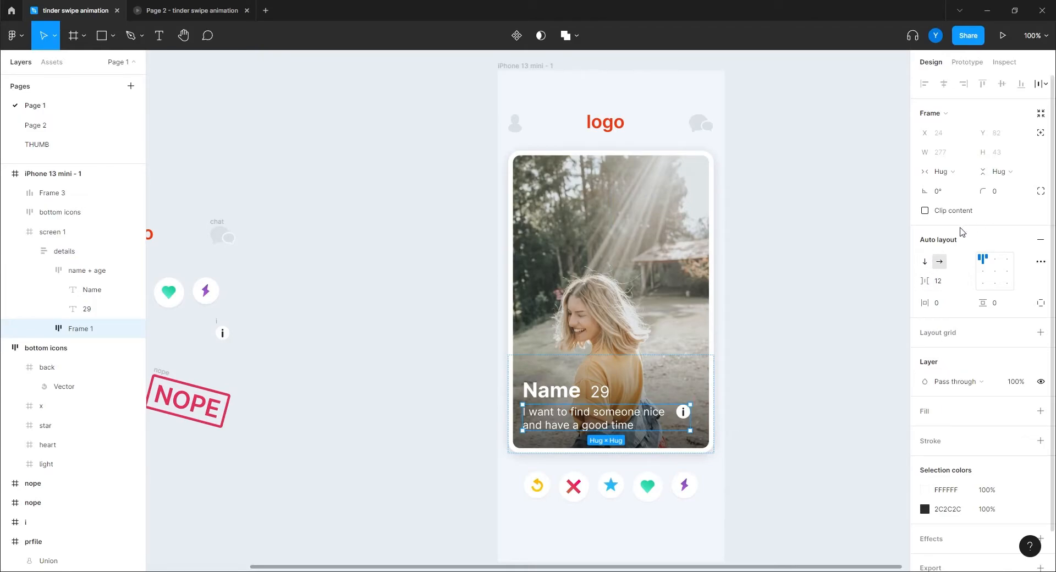
click(605, 421)
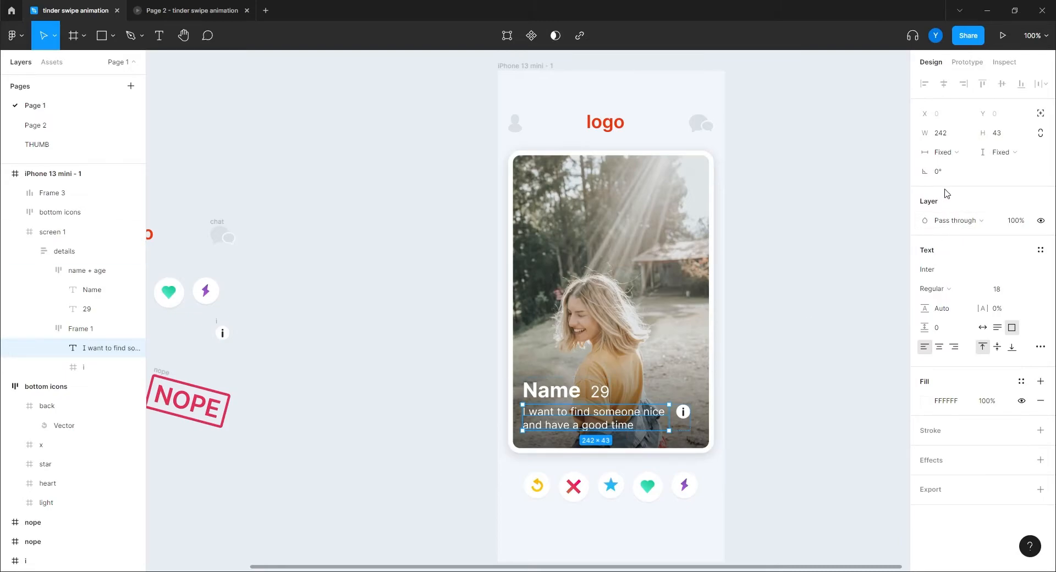
click(943, 152)
click(959, 181)
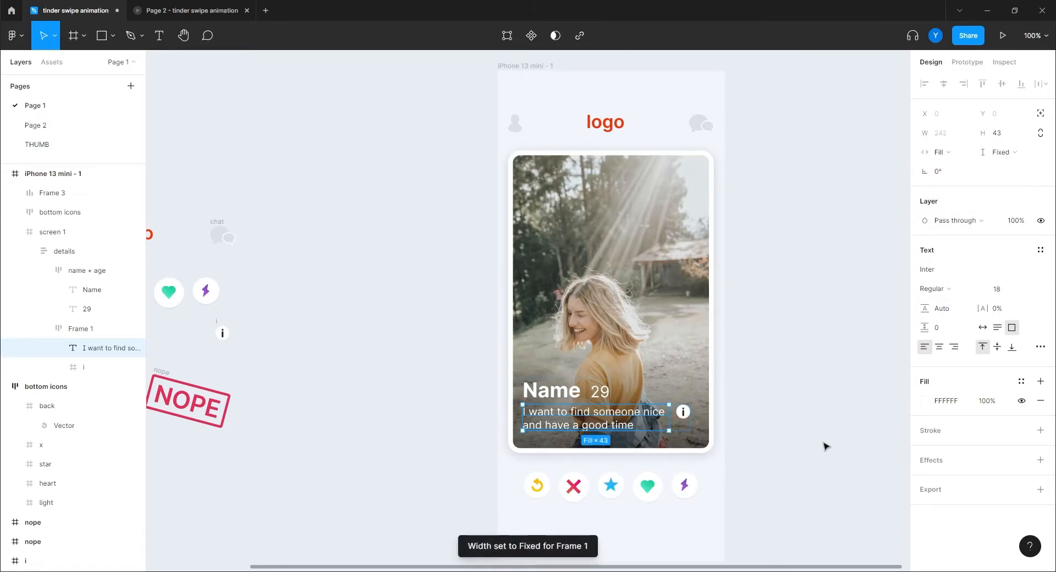
Step: Set the width of the row holding the bio text and info icon to fill its container
click(432, 398)
double_click(601, 422)
double_click(597, 419)
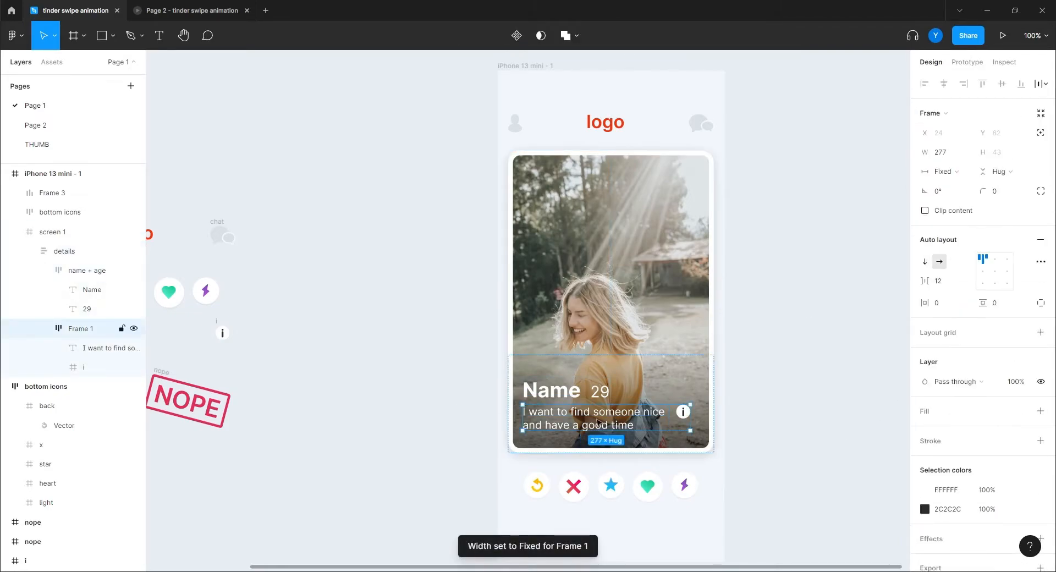
click(575, 391)
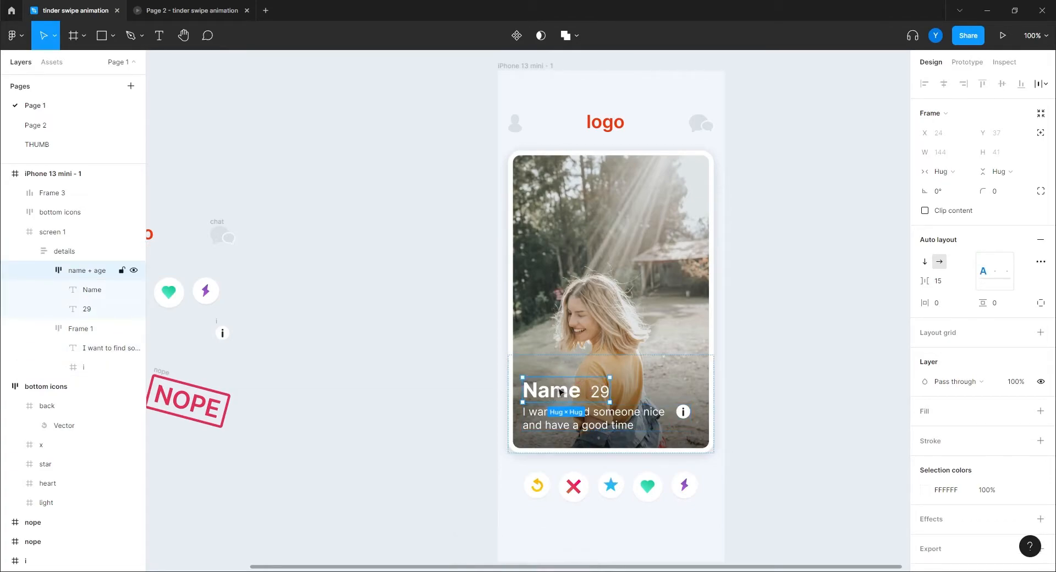
click(605, 418)
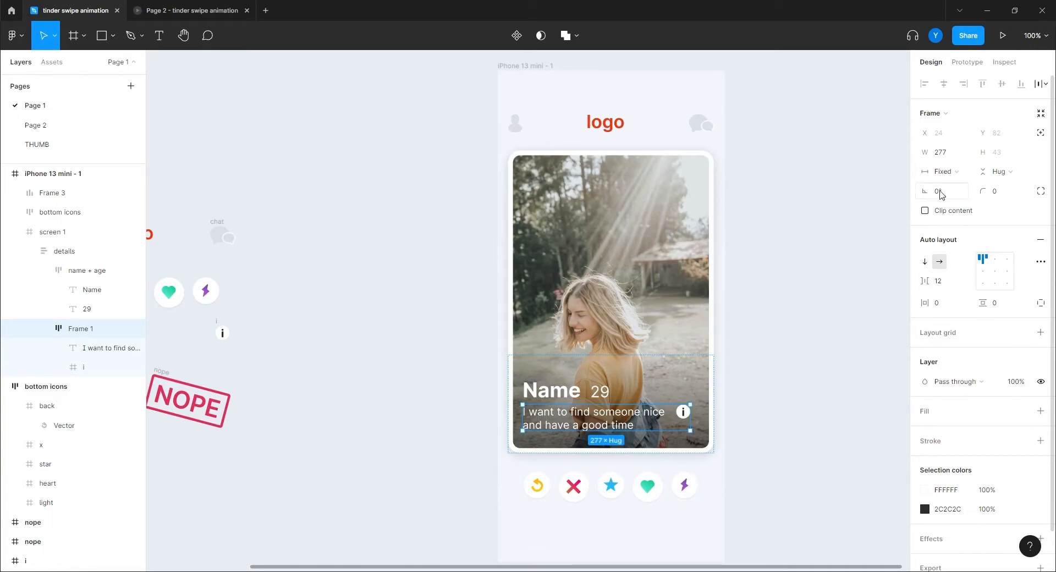
click(955, 172)
click(962, 201)
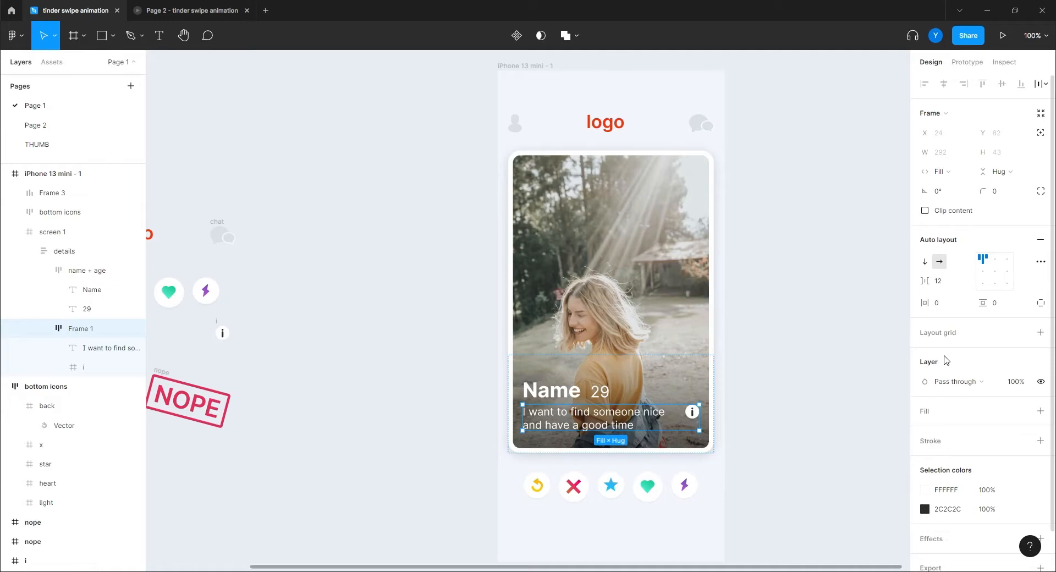
click(421, 326)
click(597, 291)
mouse_move(714, 322)
mouse_down()
mouse_move(645, 317)
mouse_move(758, 318)
mouse_move(714, 318)
mouse_up()
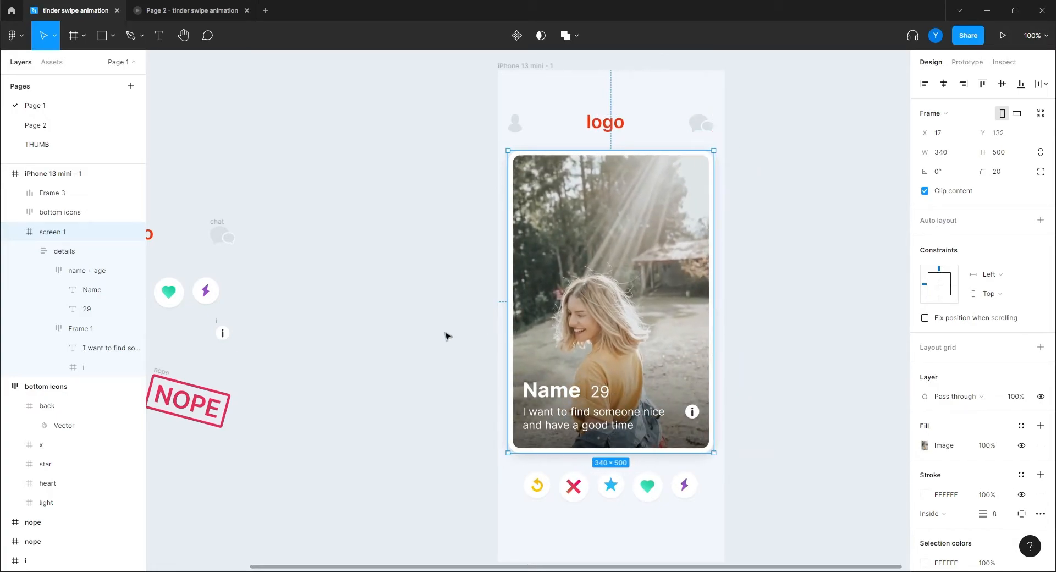
click(428, 339)
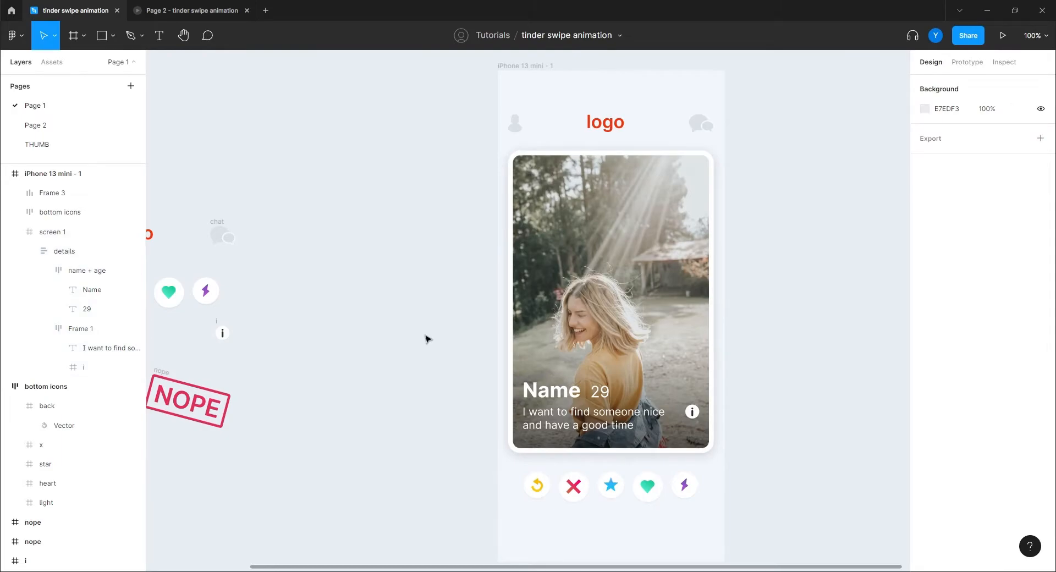
click(629, 308)
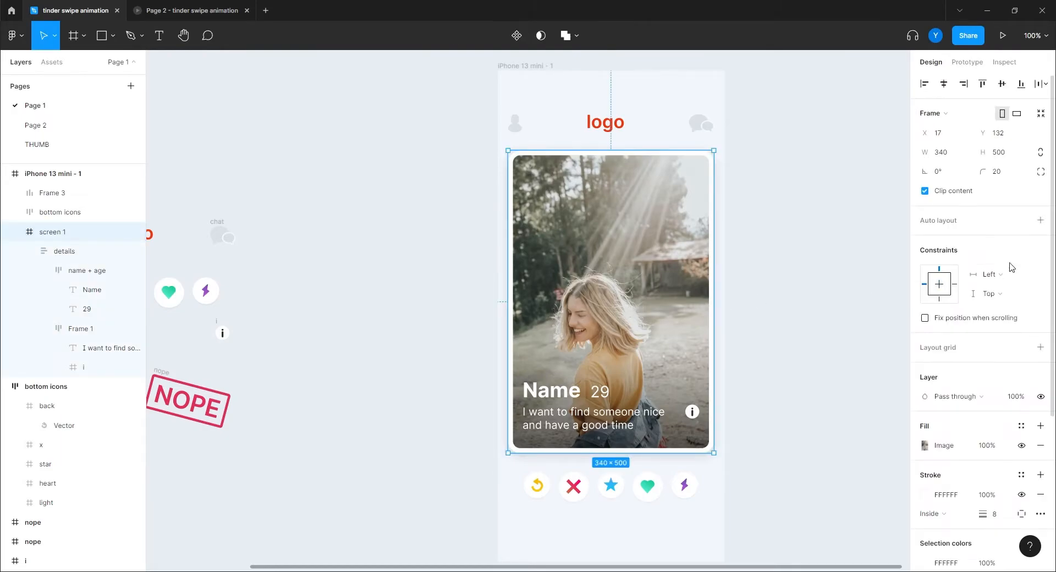
click(786, 282)
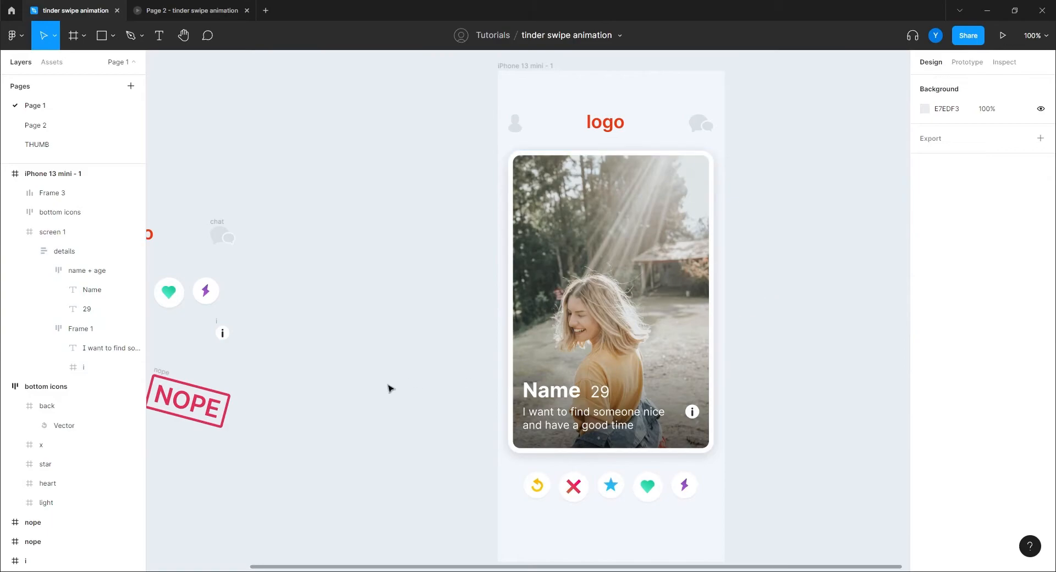
scroll(401, 380, down, 1)
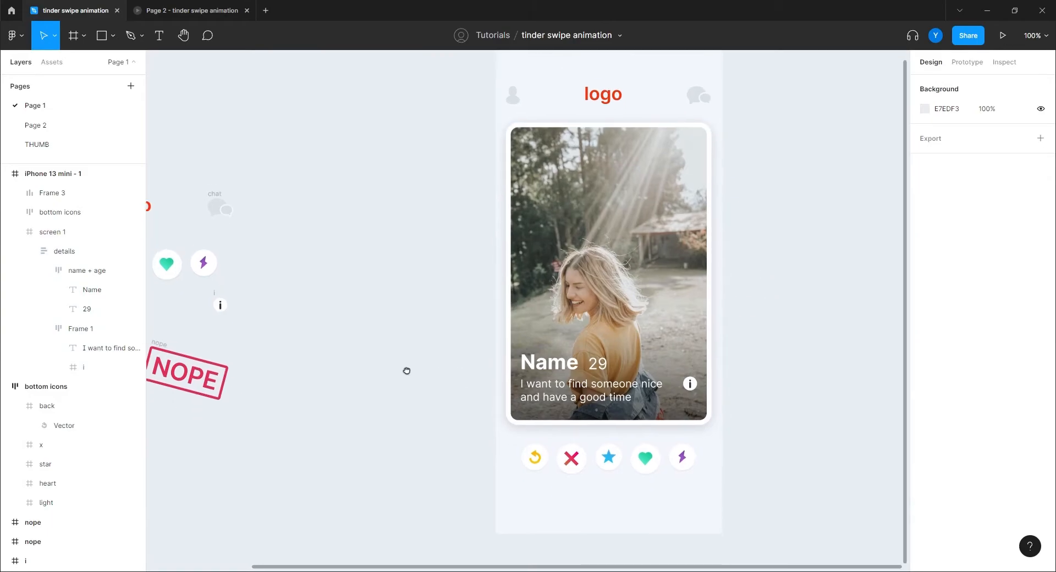
Step: Try setting the width of the photo card to 300, and undo the change
click(708, 342)
click(940, 154)
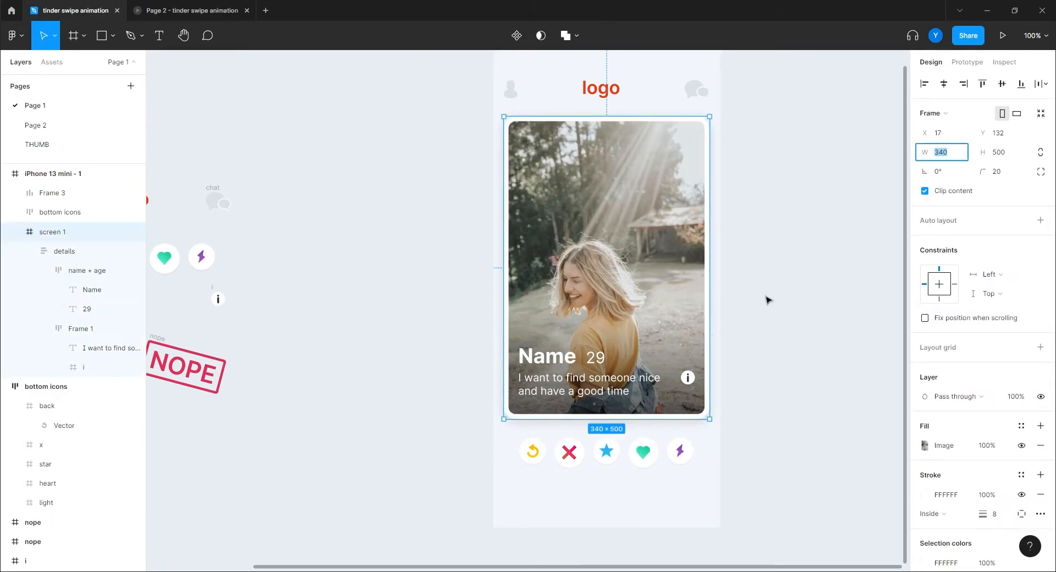
key(Return)
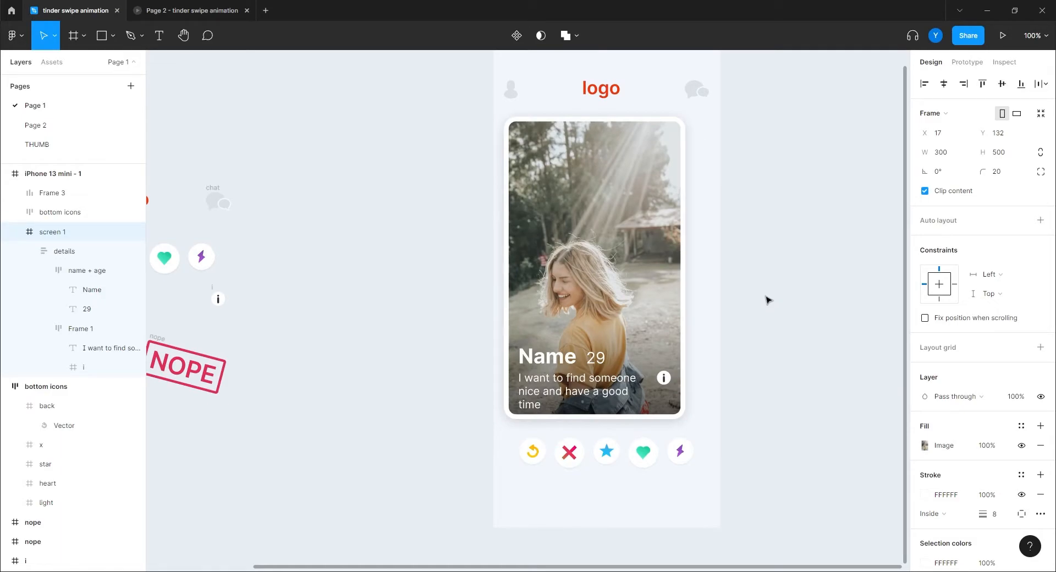
key(ctrl+z)
Step: Replace the opening words "I want" of the bio text with "Just"
scroll(432, 295, up, 2)
drag(405, 341, 377, 244)
key(ctrl+=)
drag(333, 303, 420, 309)
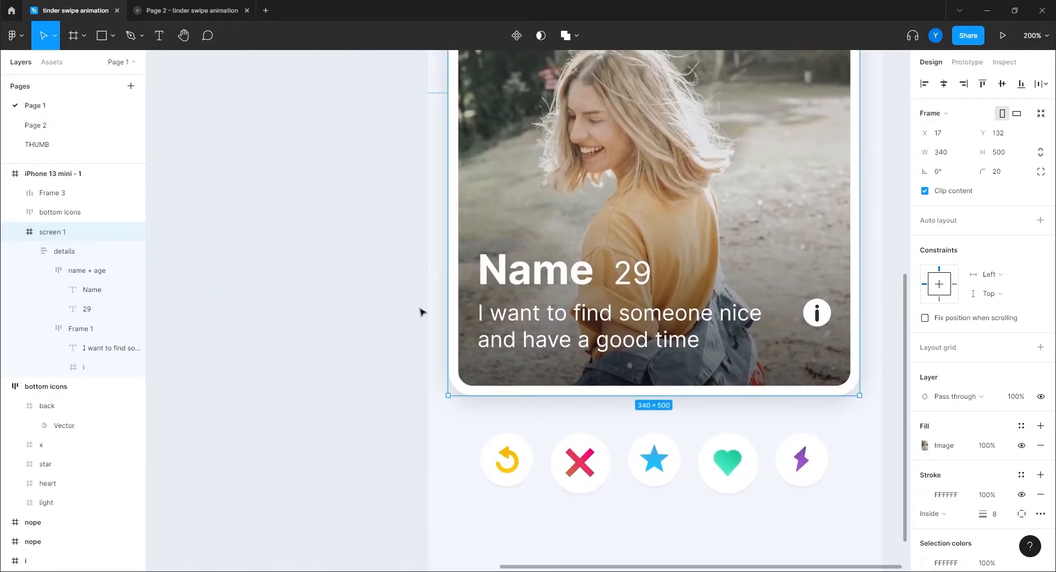
ctrl+click(513, 319)
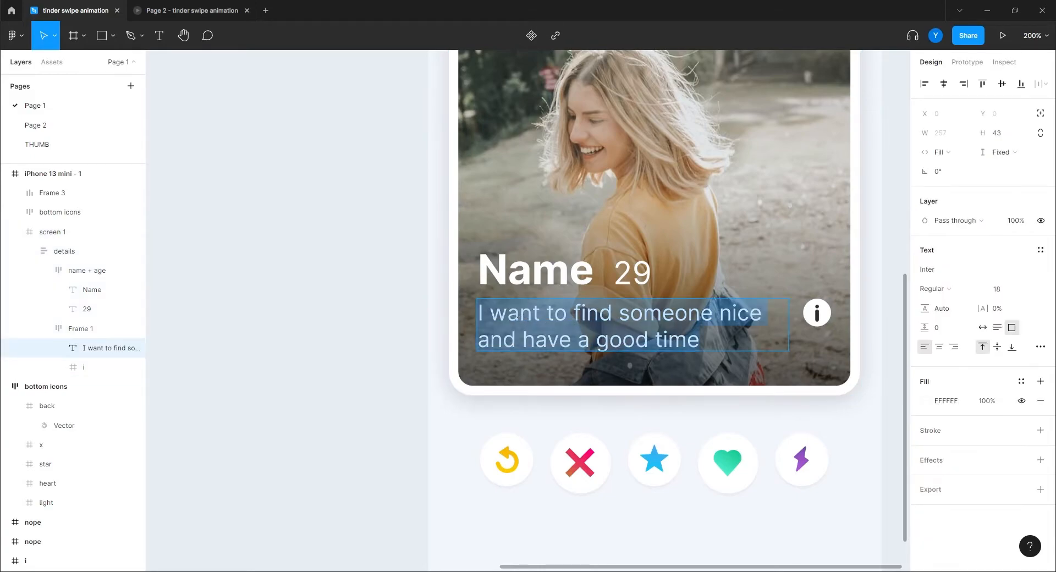
drag(536, 313, 439, 319)
text(Just)
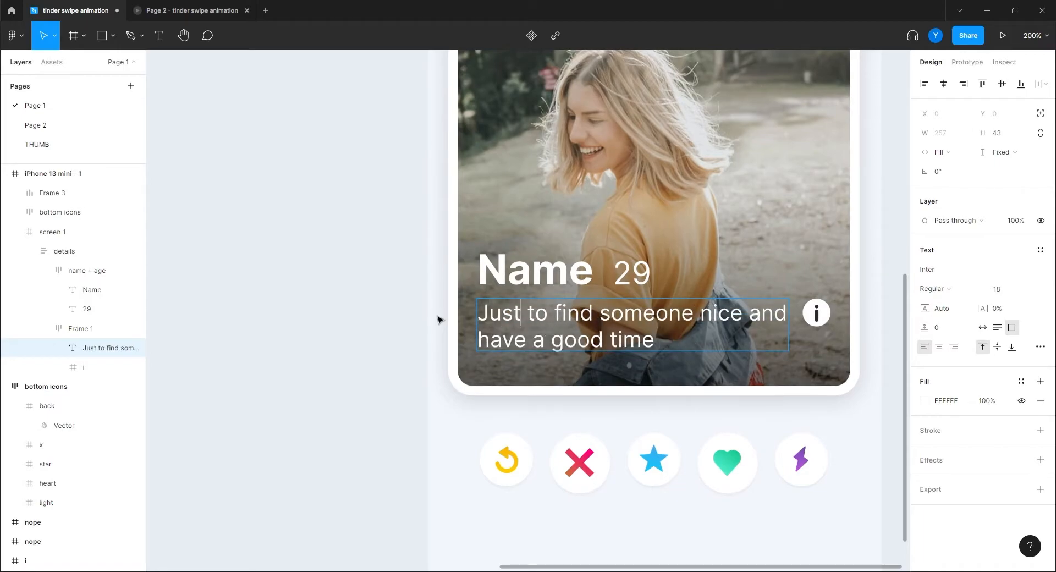
click(367, 303)
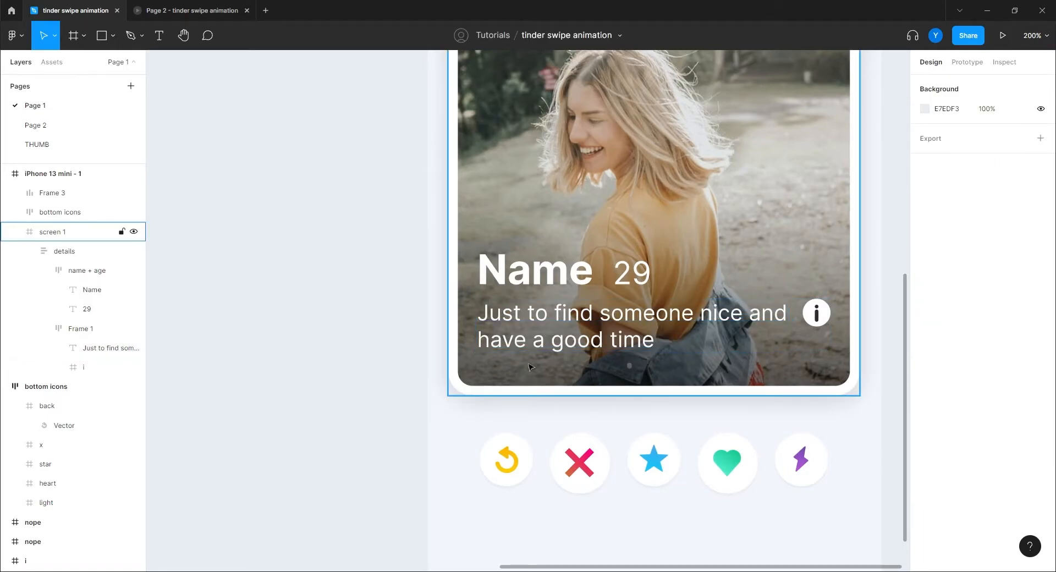
Step: Narrow the photo card and set its width to 300
scroll(431, 340, down, 5)
click(609, 361)
drag(648, 367, 624, 366)
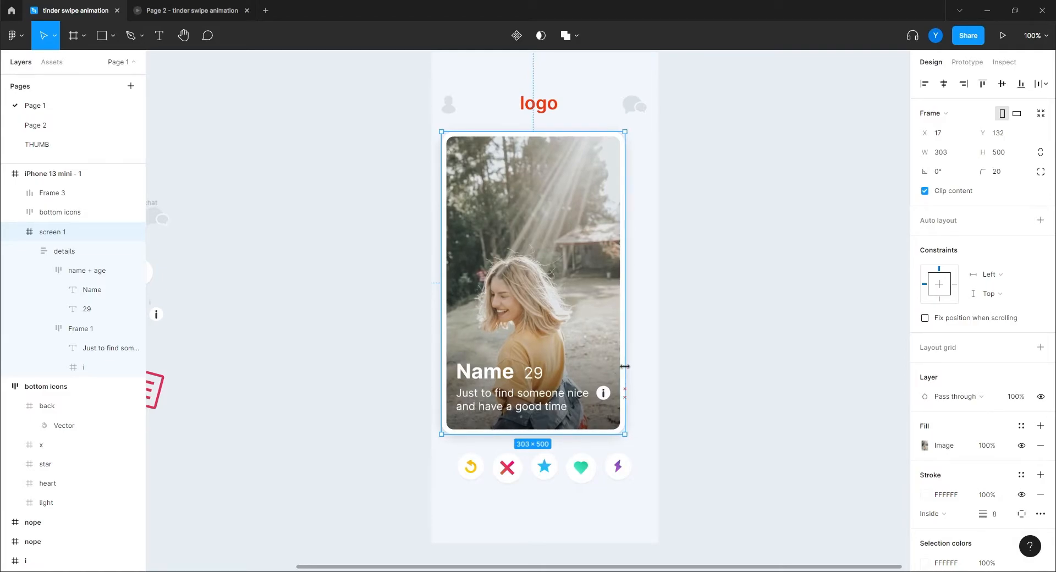
click(938, 153)
text(300)
key(Return)
Step: Set the bio text in the details frame to auto height so its frame hugs the wrapped lines
drag(326, 395, 338, 334)
key(ctrl+plus)
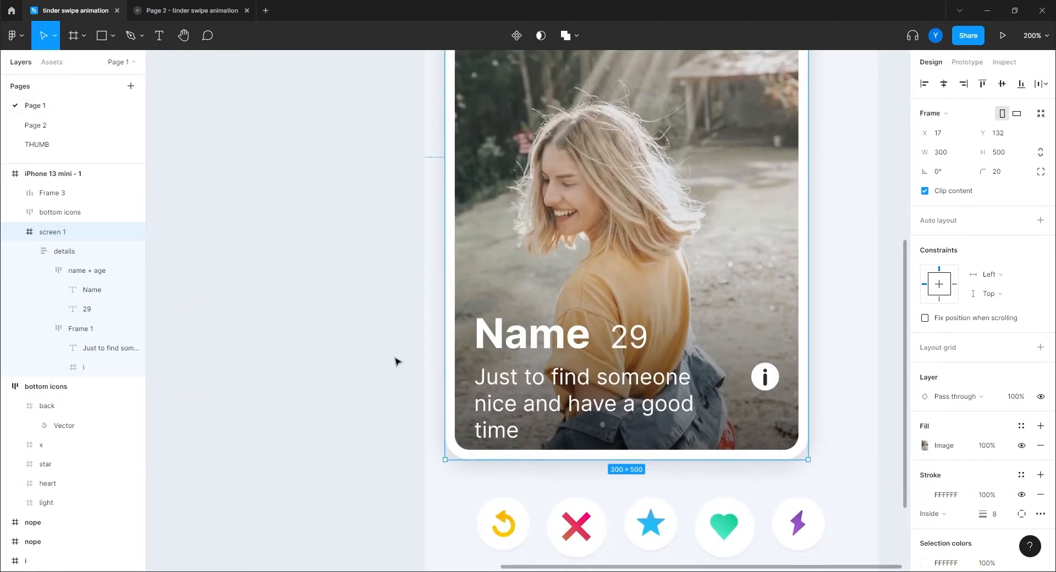
click(366, 365)
double_click(541, 392)
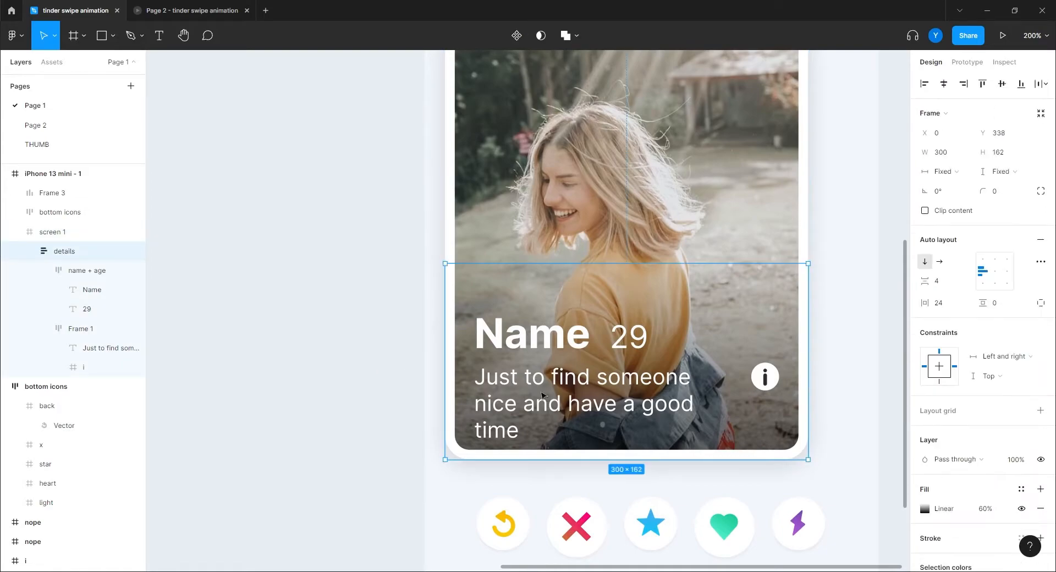
double_click(541, 392)
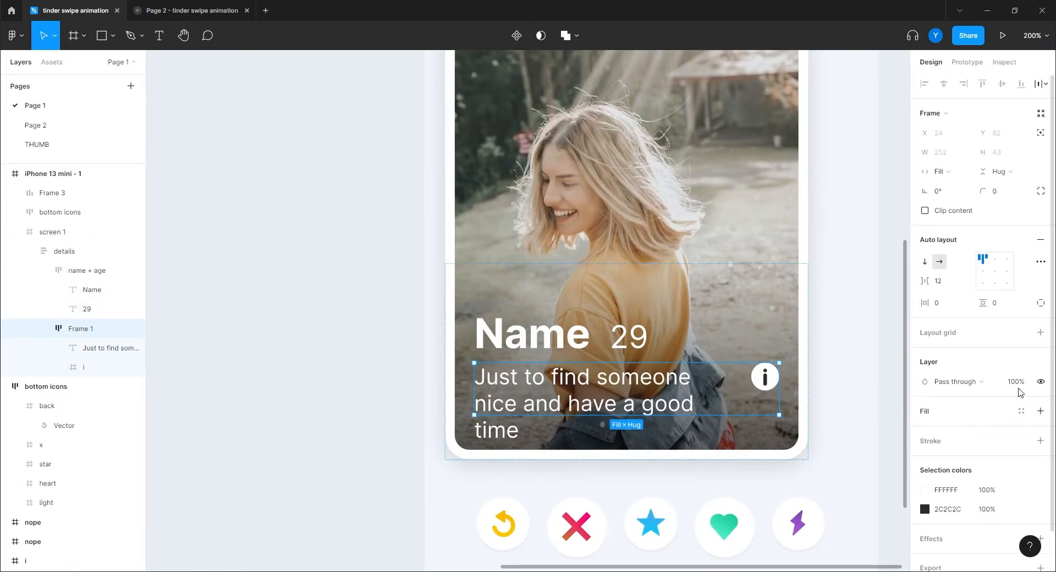
click(110, 347)
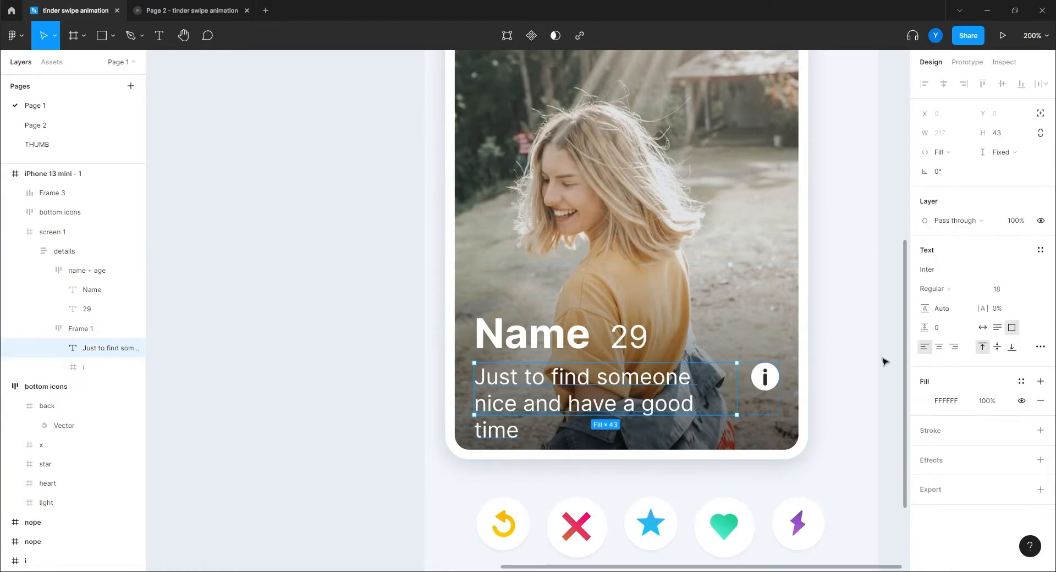
click(997, 327)
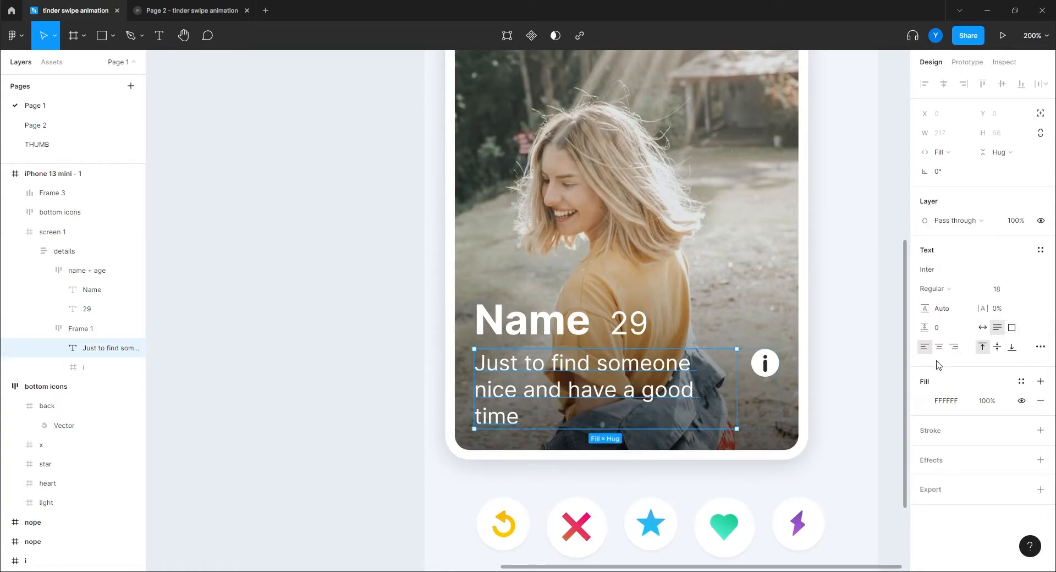
click(356, 374)
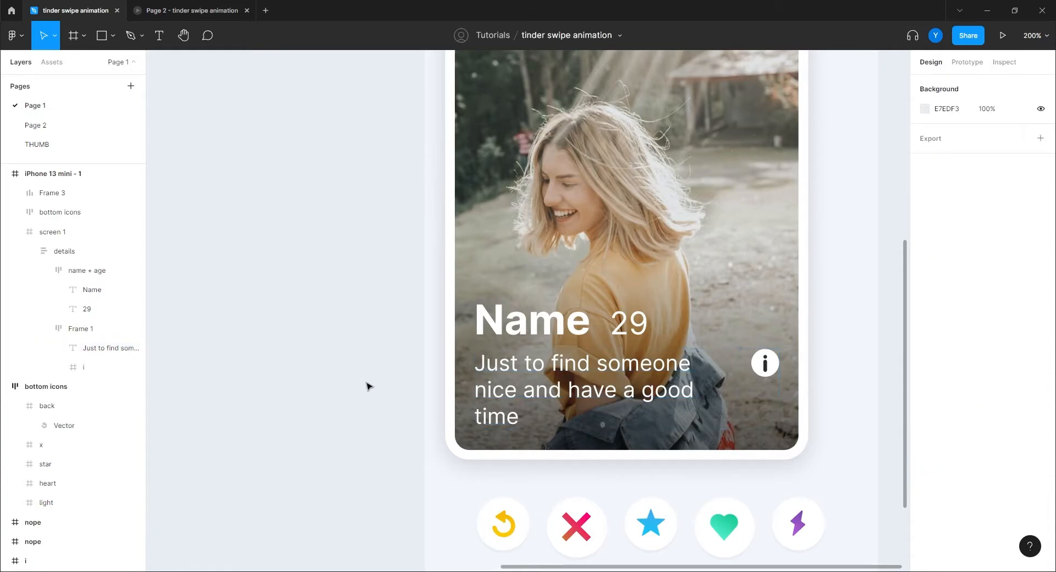
Step: Set the width of the photo card to 340
key(ctrl+minus)
drag(384, 366, 335, 444)
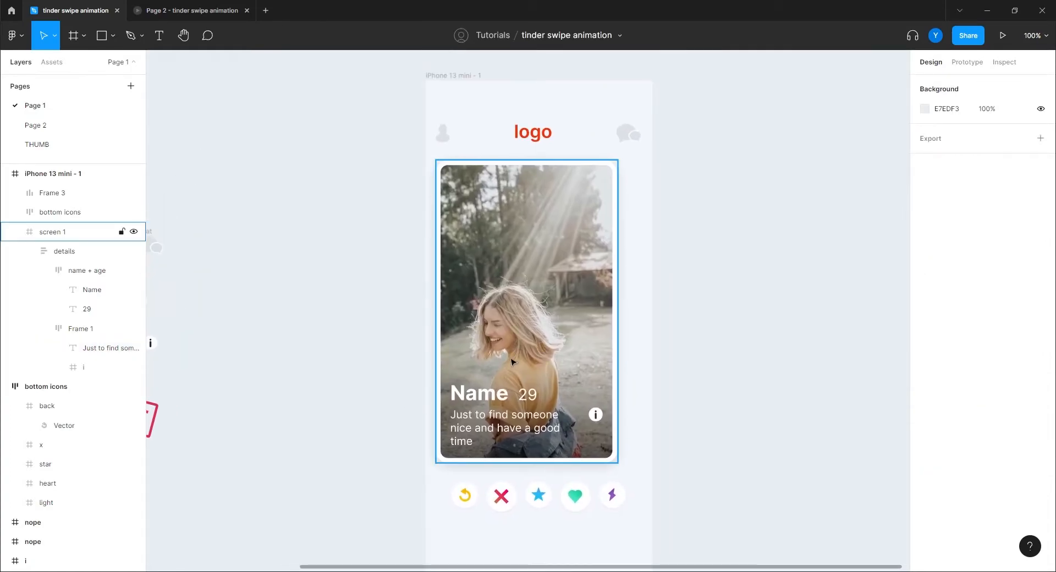
click(515, 355)
mouse_move(618, 364)
mouse_down()
mouse_move(643, 363)
mouse_move(568, 363)
mouse_move(626, 360)
mouse_move(589, 361)
mouse_move(617, 363)
mouse_up()
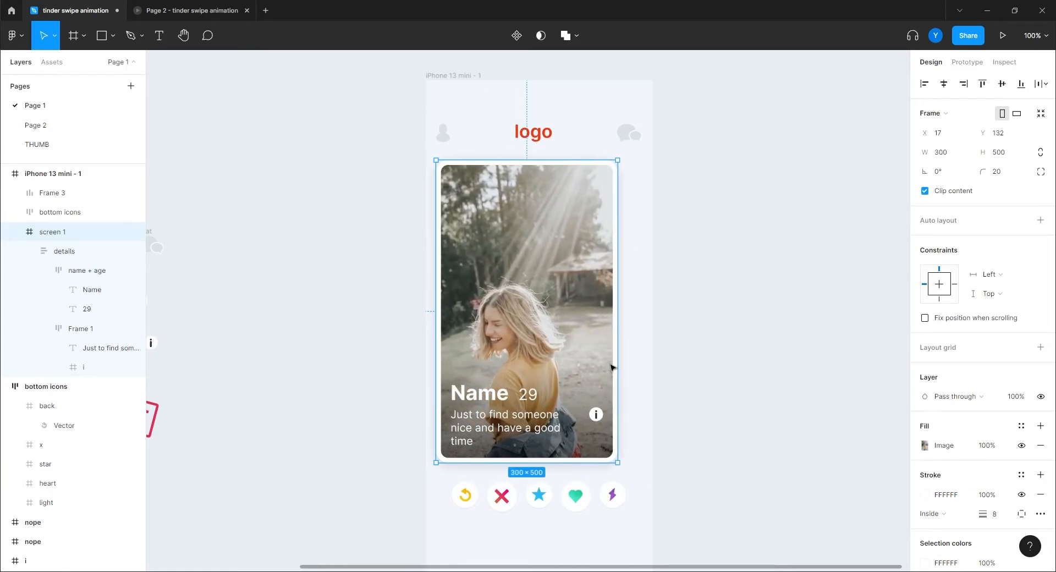
click(955, 157)
text(340)
key(Return)
click(371, 336)
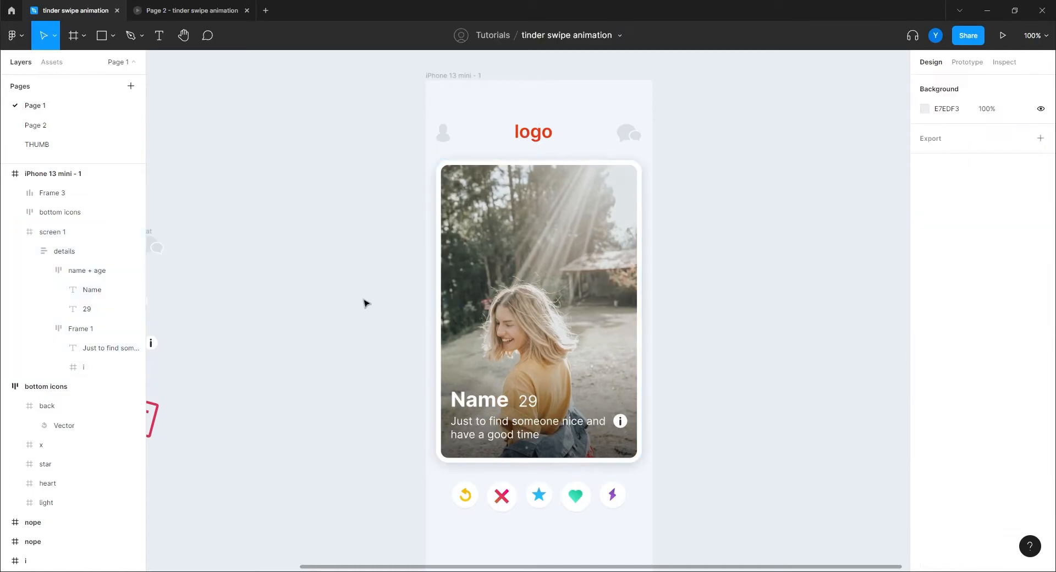
Step: Set the thickness of the photo card's white inside stroke to 6
click(560, 314)
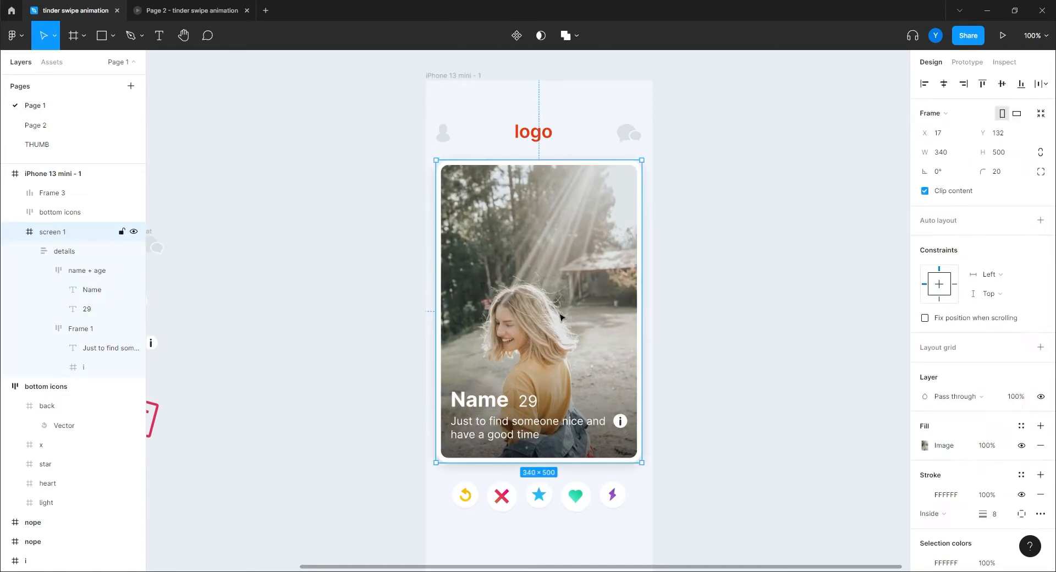
scroll(1011, 385, down, 4)
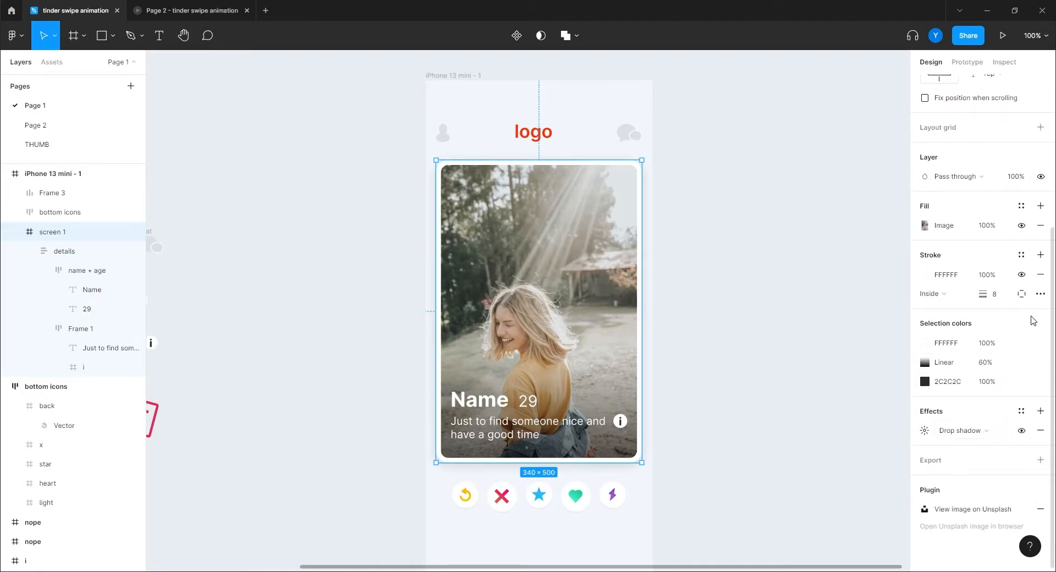
click(995, 295)
text(6)
key(Return)
click(370, 446)
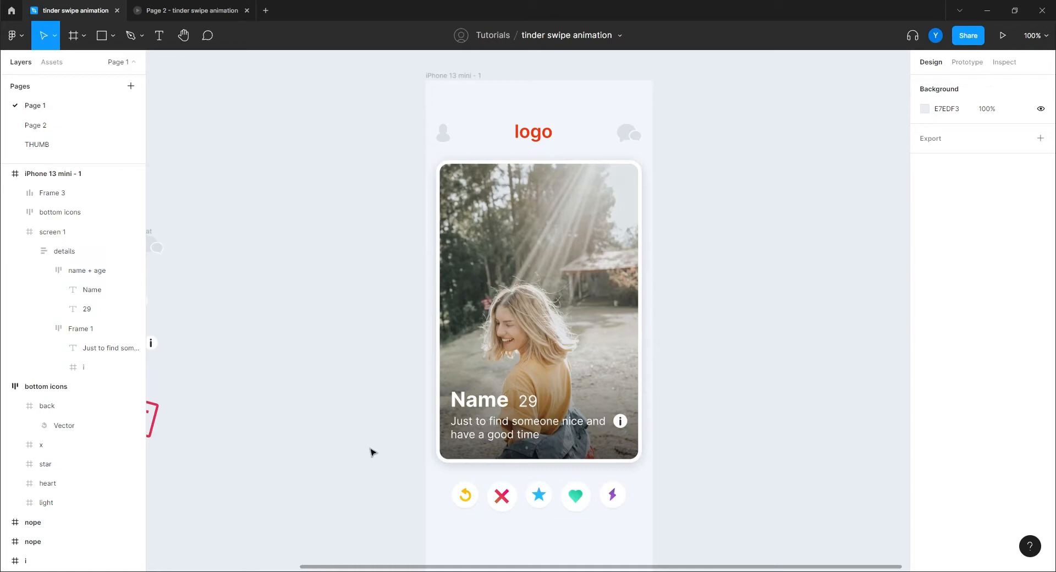
Step: Copy the details frame out of the photo card onto the empty canvas and turn the copy into a component
drag(370, 429, 582, 331)
double_click(699, 326)
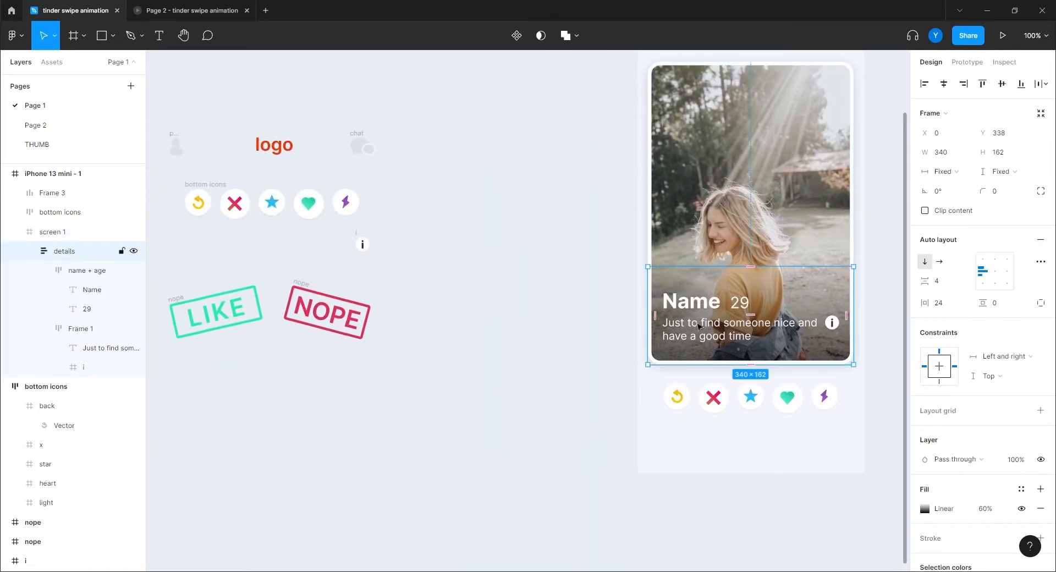
drag(699, 326, 436, 436)
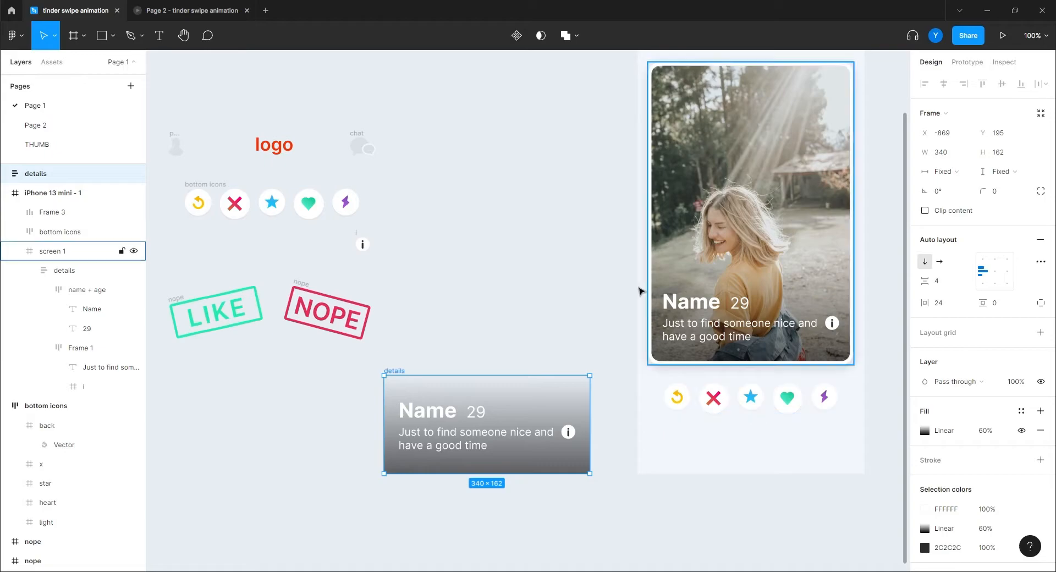
click(517, 35)
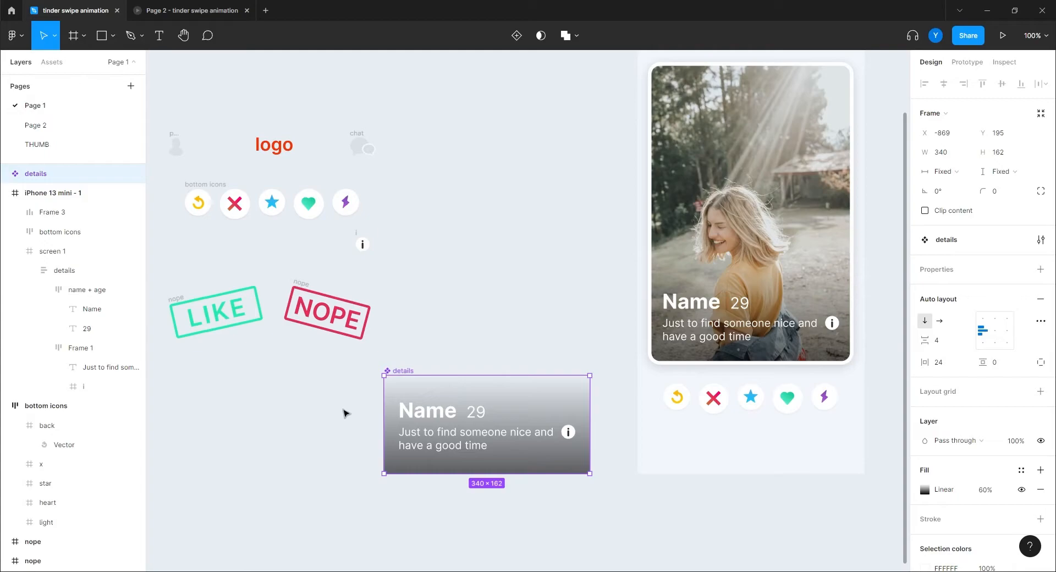
Step: Add a text property called name with the value Name to the details component
click(432, 414)
click(884, 378)
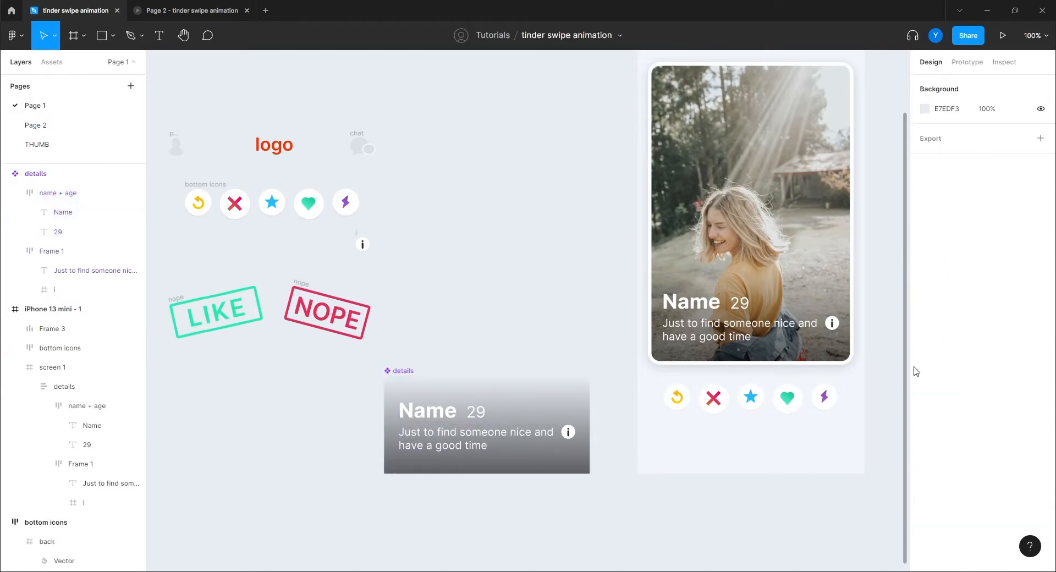
click(407, 372)
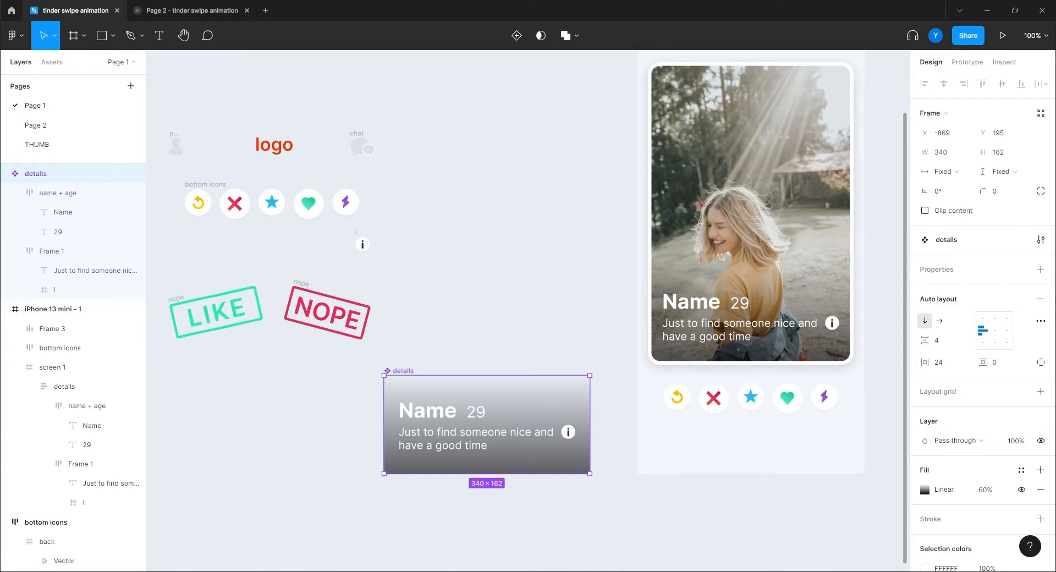
click(1039, 269)
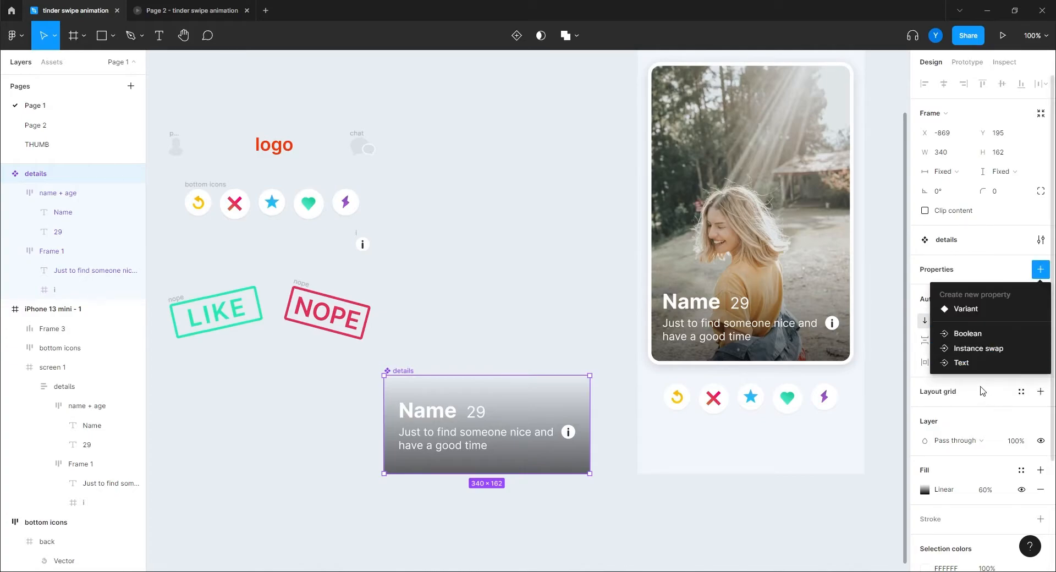
click(994, 364)
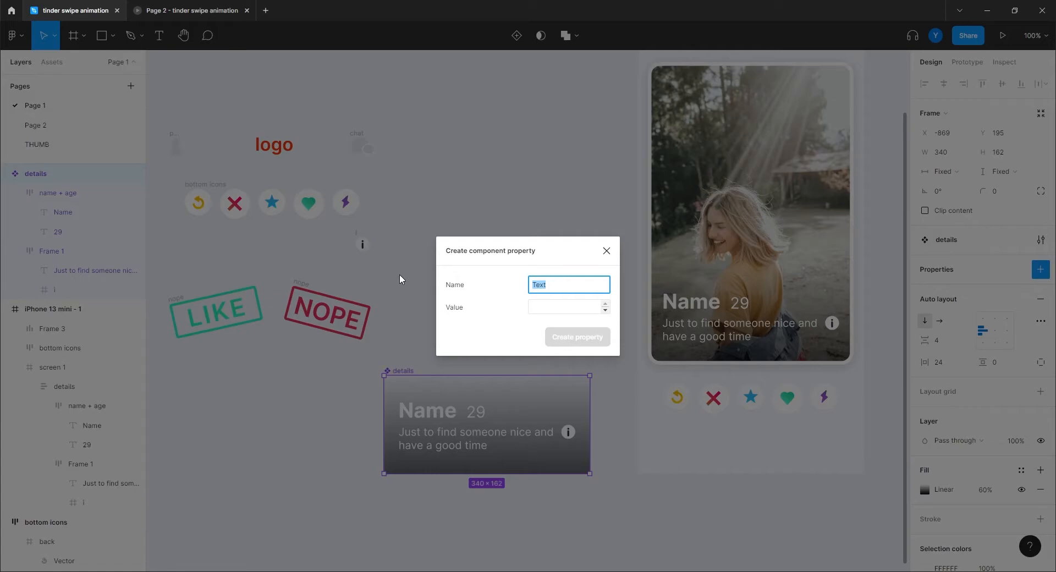
text(Name)
key(BackSpace)
key(BackSpace)
key(BackSpace)
key(BackSpace)
text(name)
click(544, 307)
text(Na)
click(601, 338)
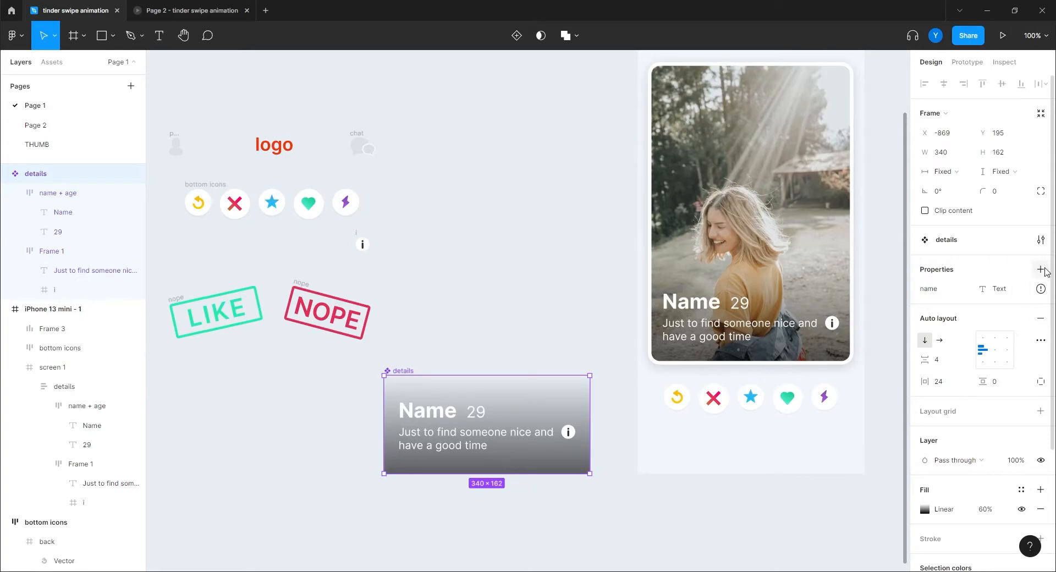
Step: Add a text property called age with the value 29 to the details component
click(1040, 269)
click(968, 363)
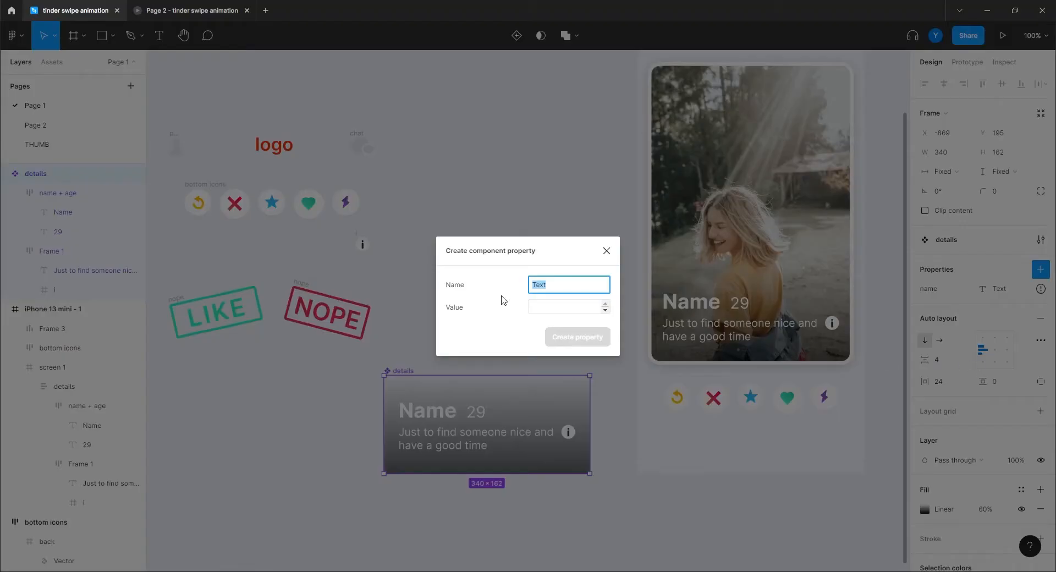
text(age)
click(550, 309)
text(29)
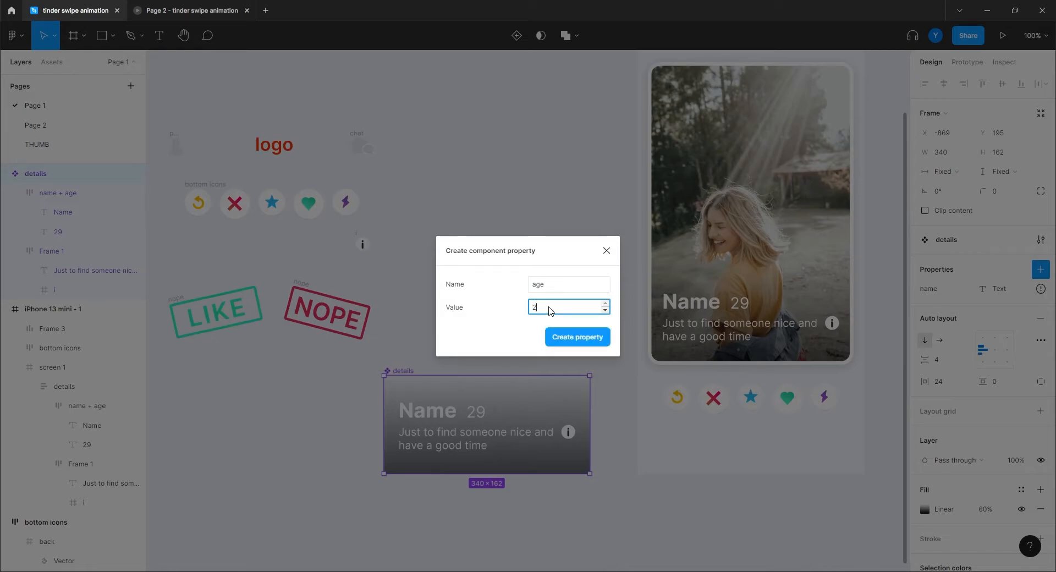
click(554, 337)
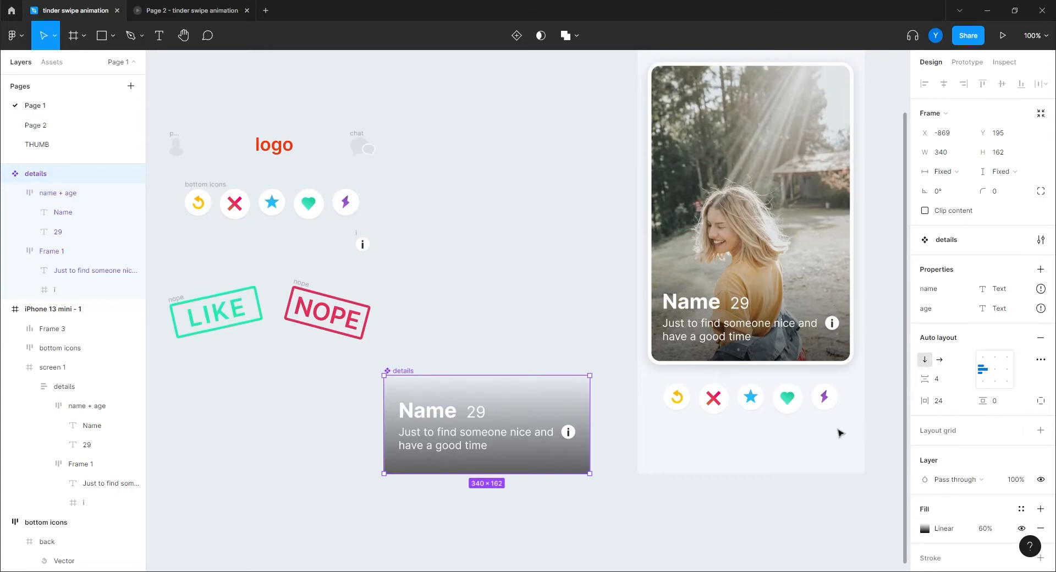
Step: Add a text property called description to the details component, using the copied bio text "Just to find someone nice and have a good time" as its value
ctrl+click(454, 443)
double_click(454, 443)
key(ctrl+c)
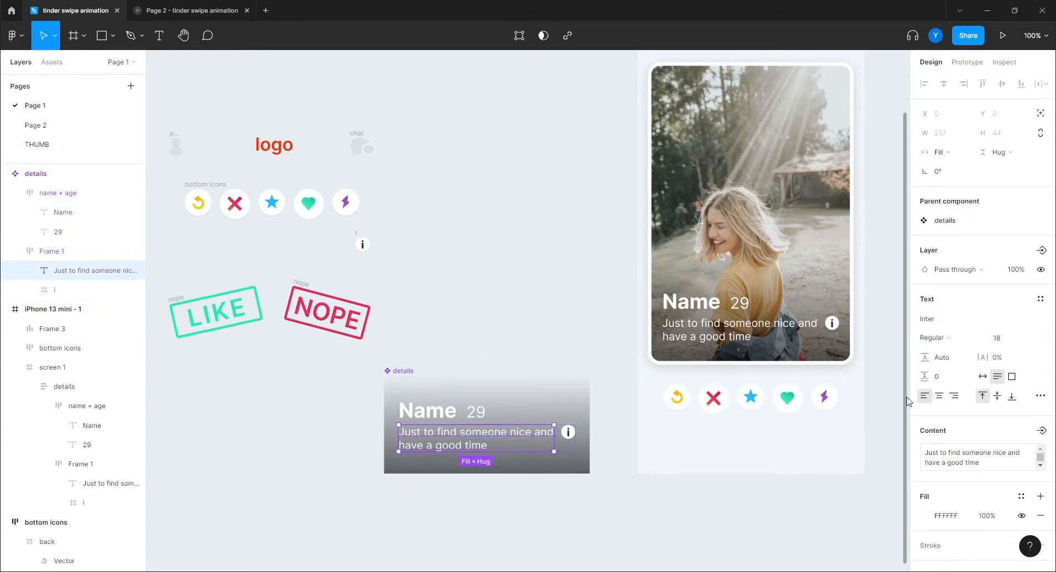
click(490, 256)
click(401, 379)
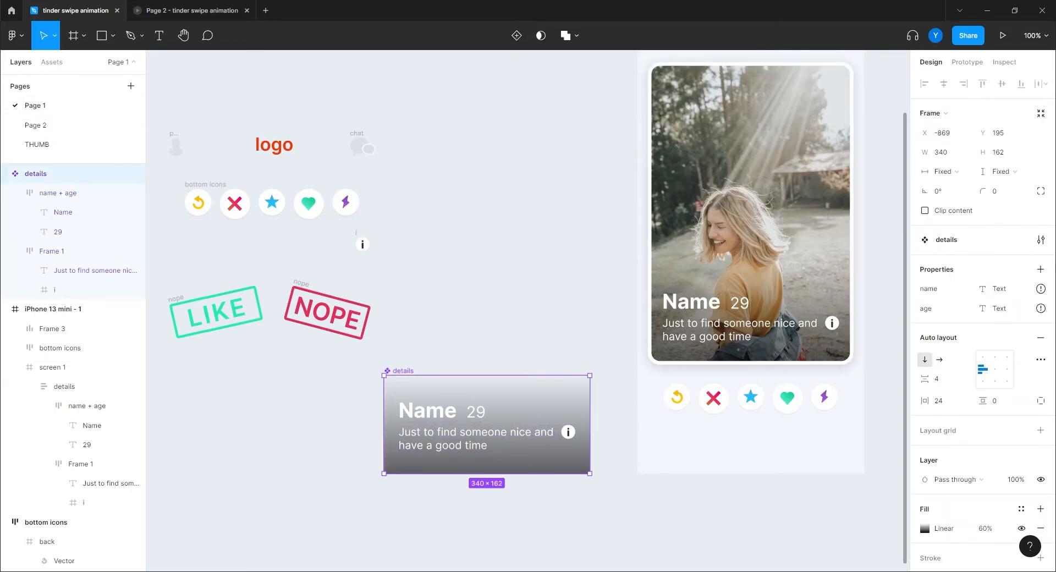
click(1040, 268)
click(987, 365)
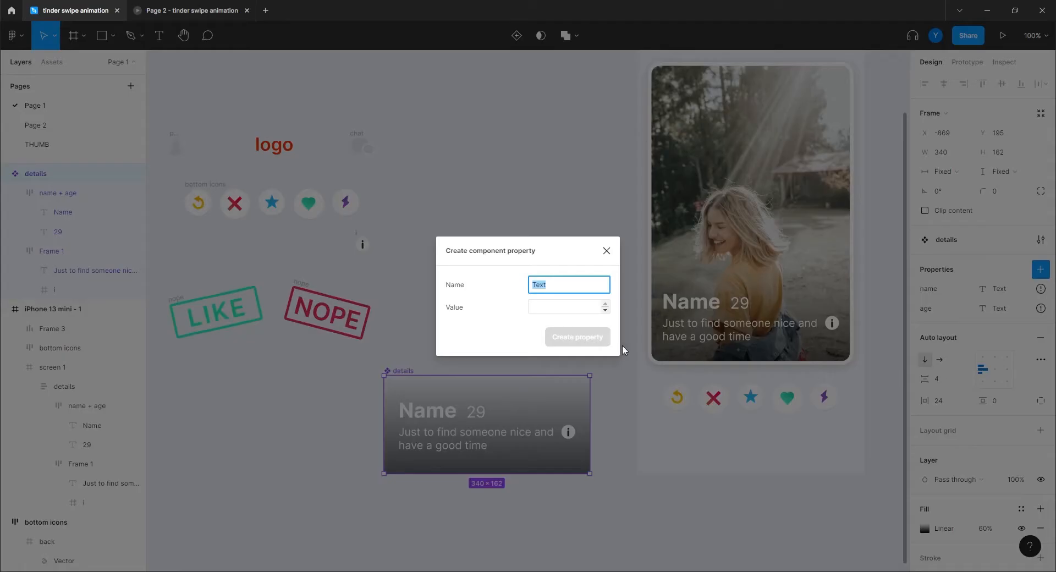
text(description)
click(552, 308)
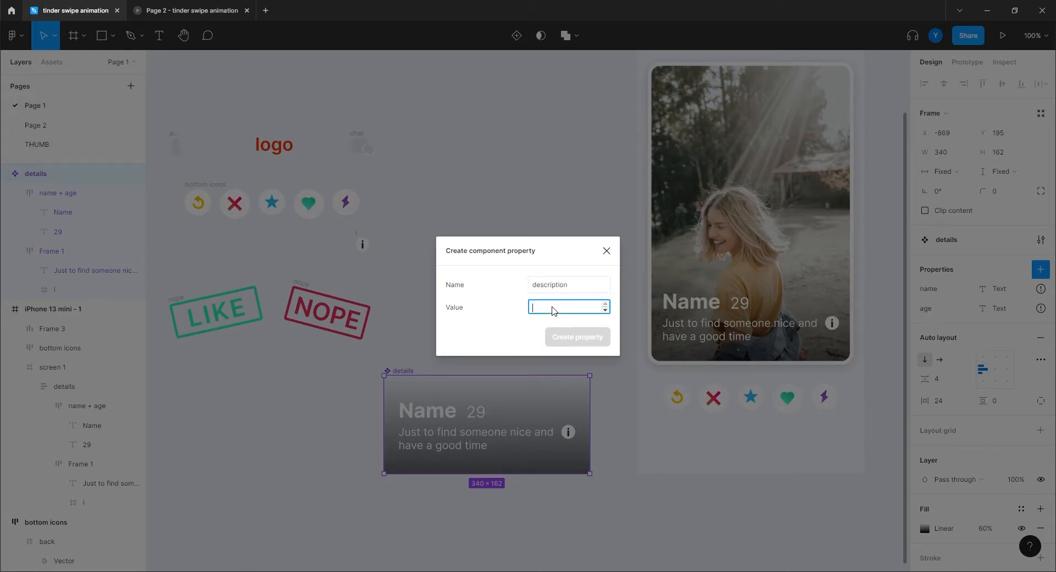
key(ctrl+v)
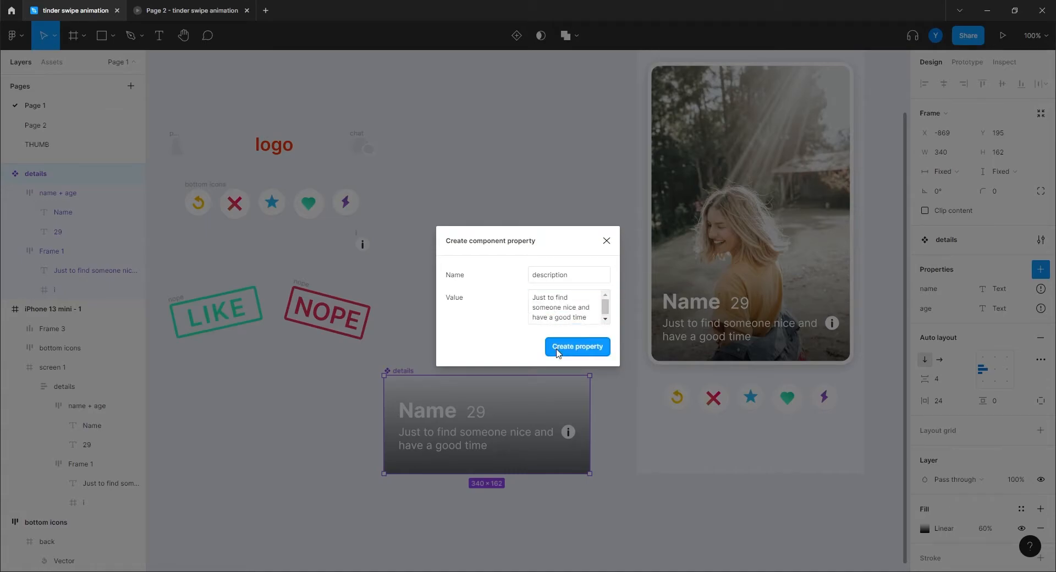
click(556, 349)
click(542, 253)
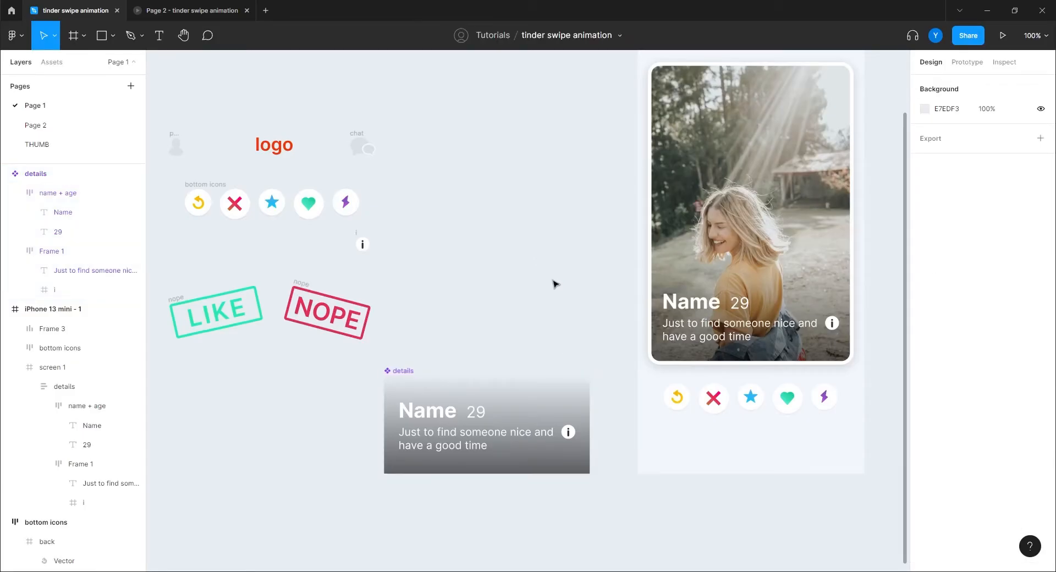
Step: Link the details component's Name text to the name property and its 29 text to the age property
double_click(423, 416)
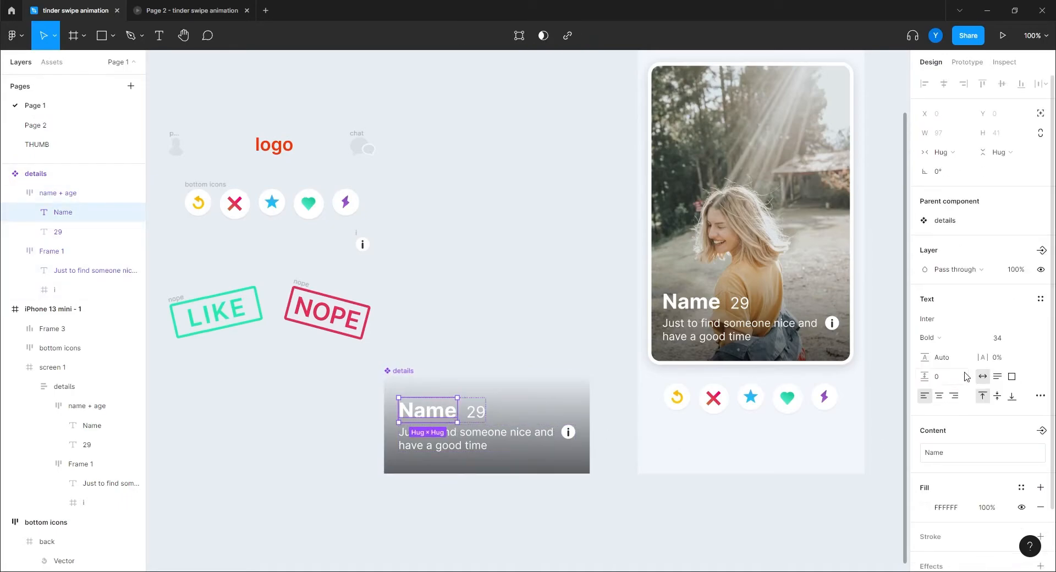
click(1042, 431)
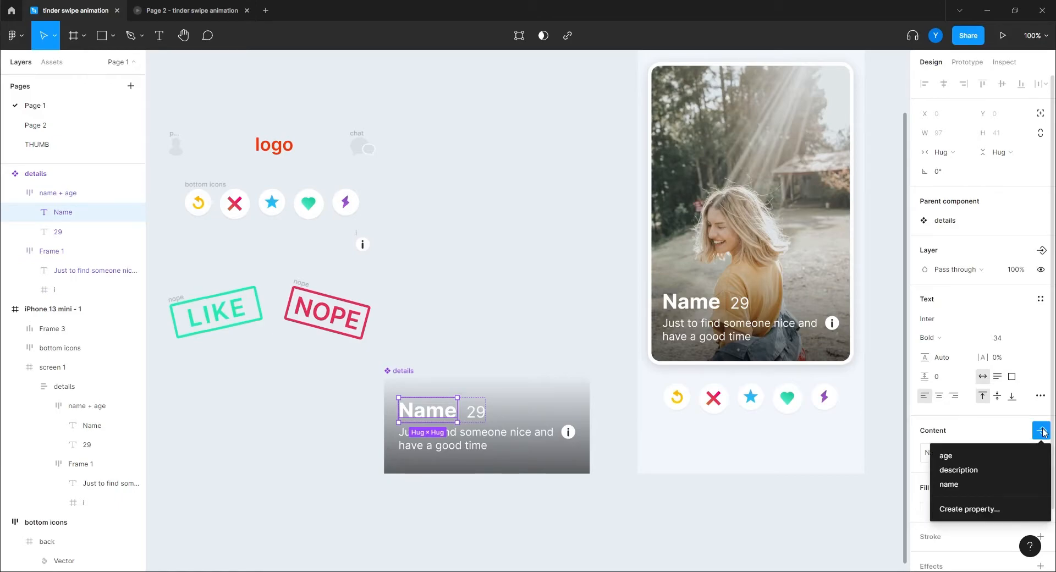
click(959, 486)
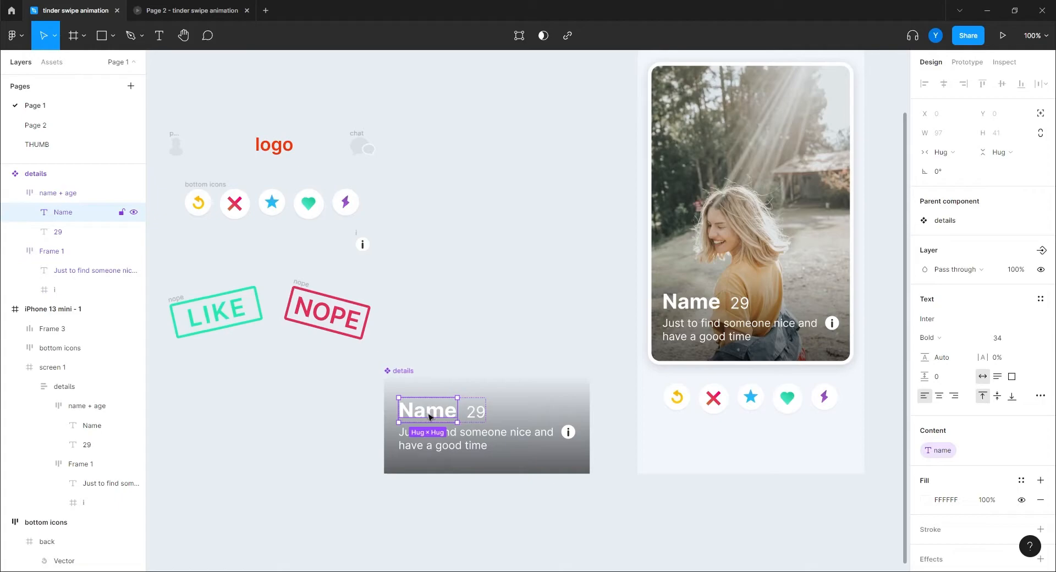
click(477, 417)
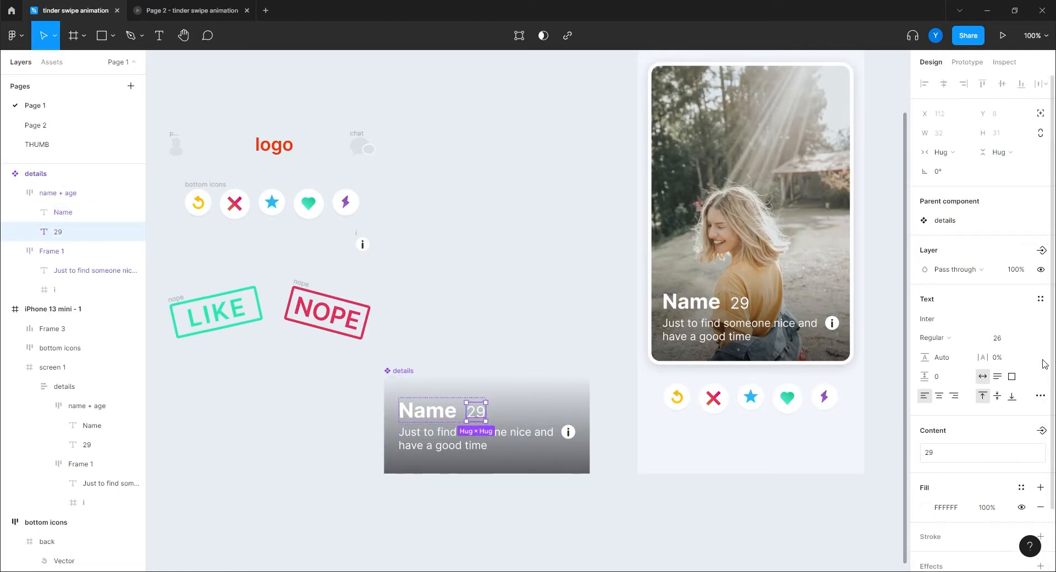
click(1040, 430)
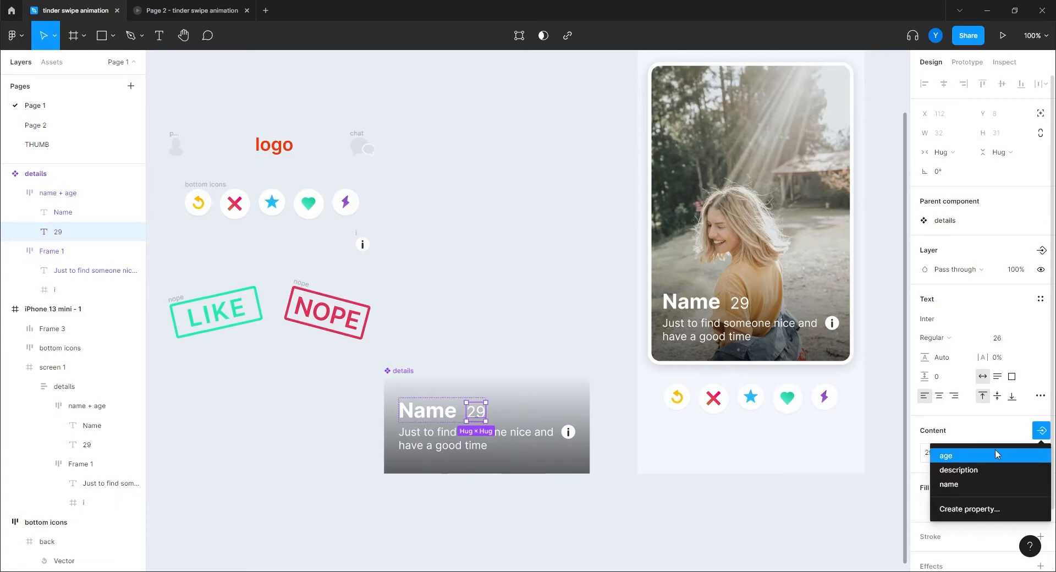
click(954, 455)
Step: Link the content of the bio text in the details component to the description property
click(422, 442)
click(422, 443)
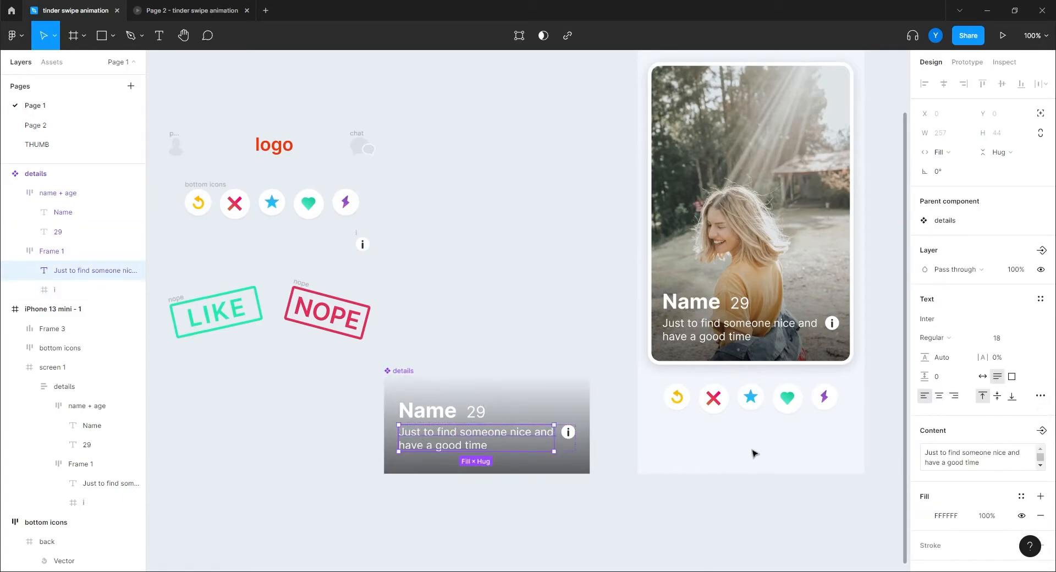
click(1041, 431)
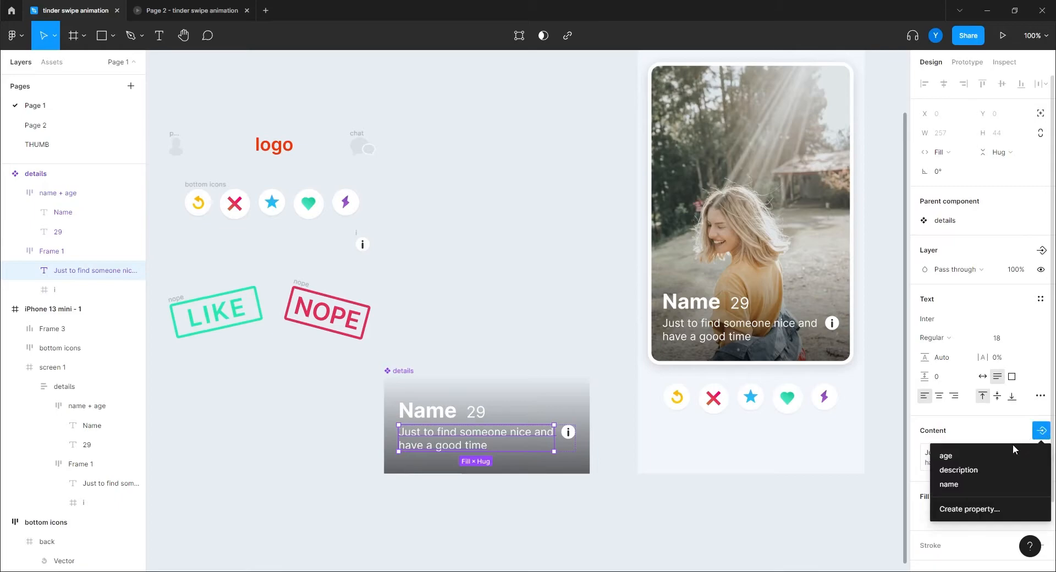
click(959, 471)
click(536, 312)
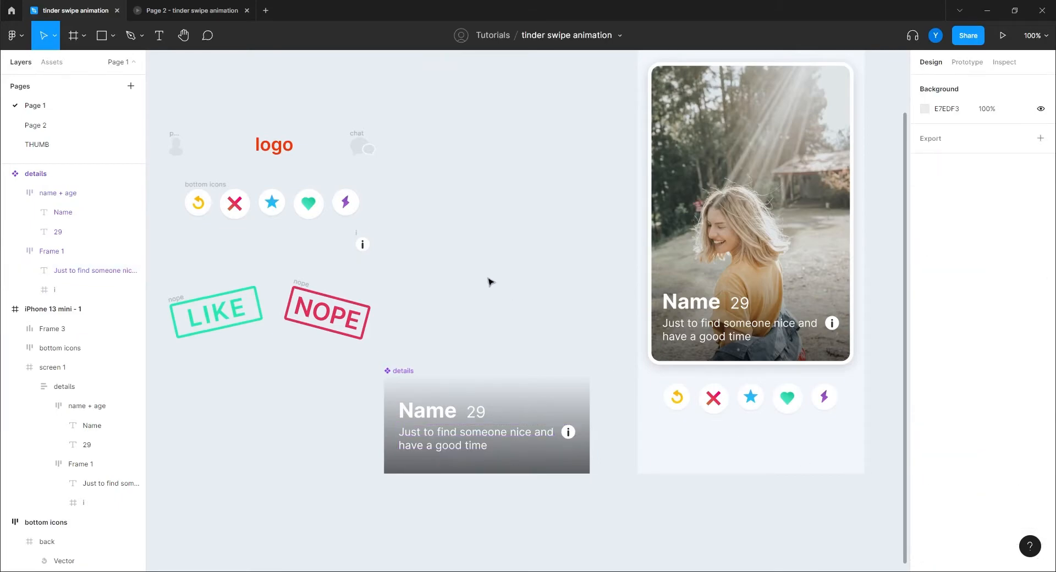
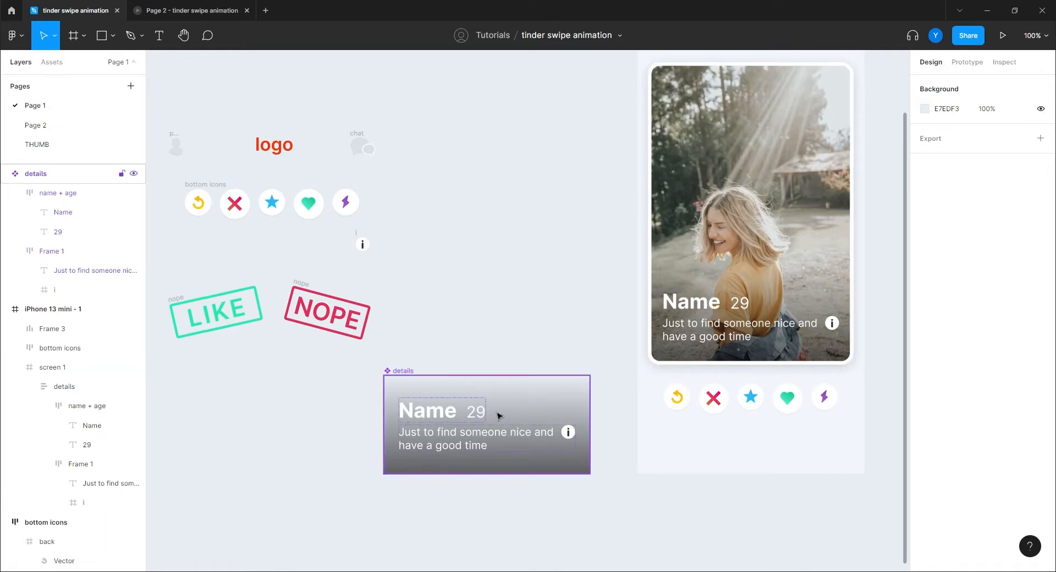
Step: Replace the details frame inside the phone screen's photo card with an instance of the details component
click(403, 380)
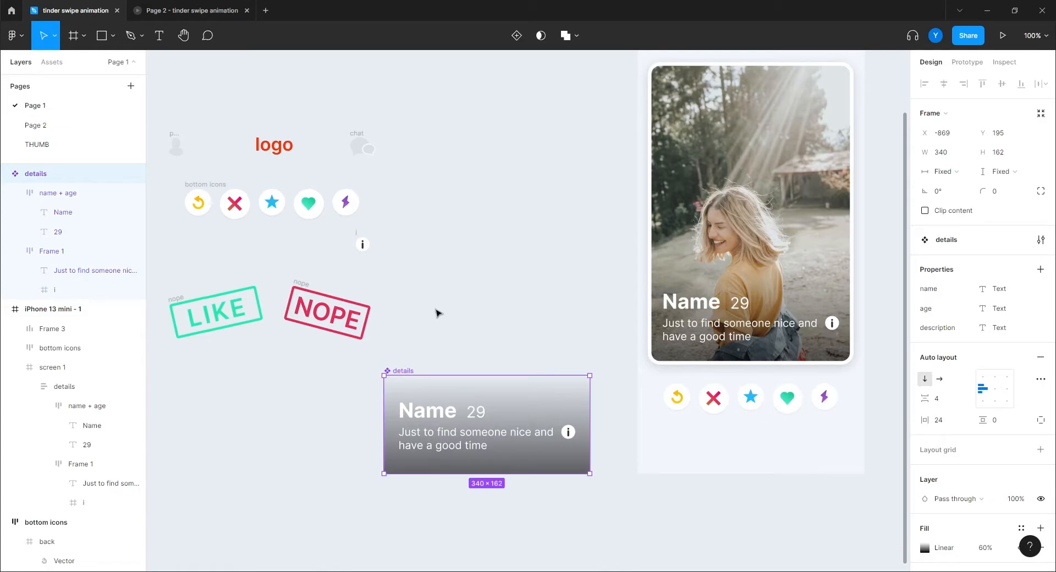
click(714, 314)
click(717, 313)
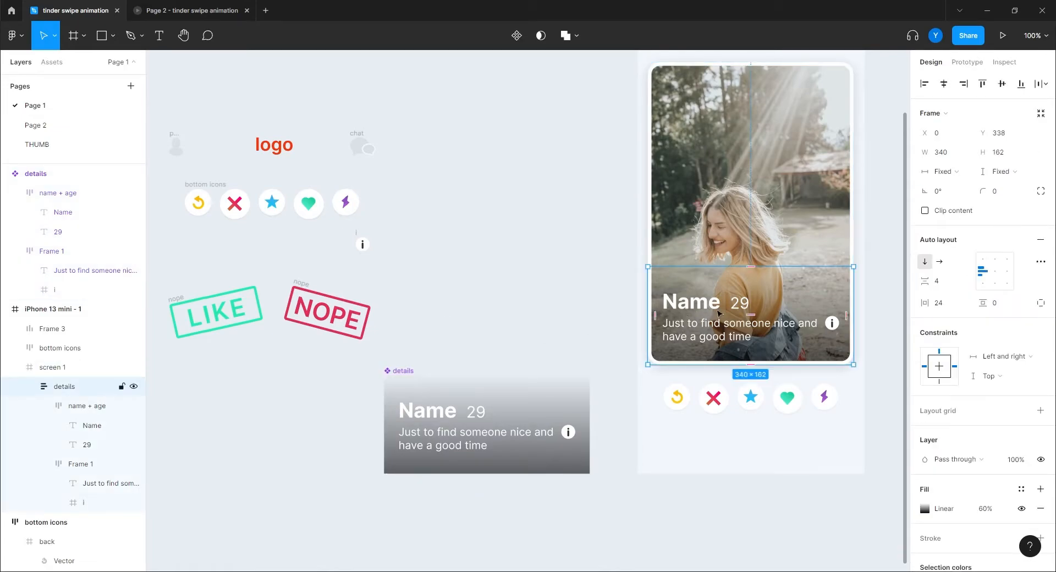
right_click(695, 306)
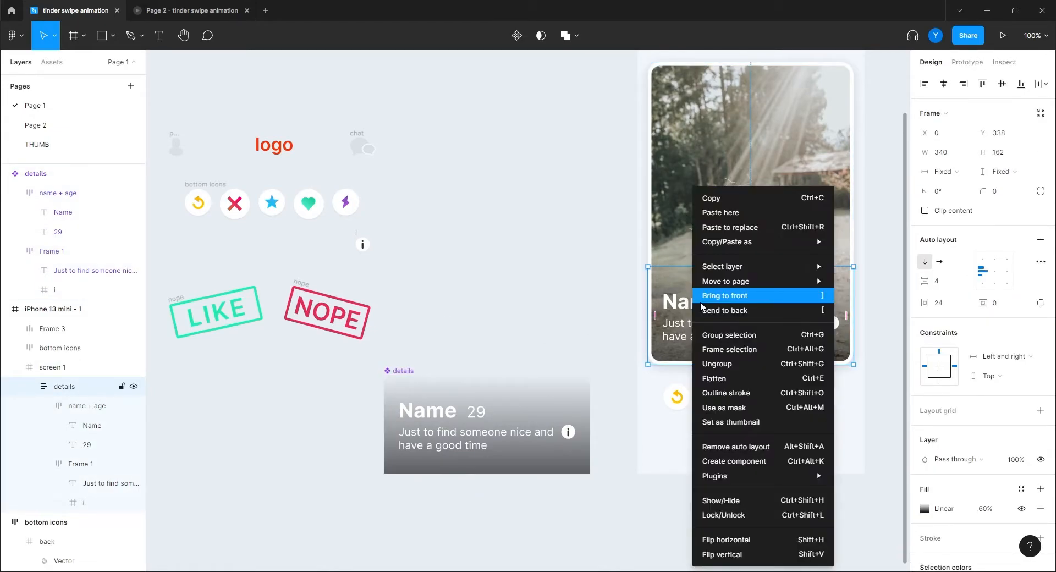
click(717, 227)
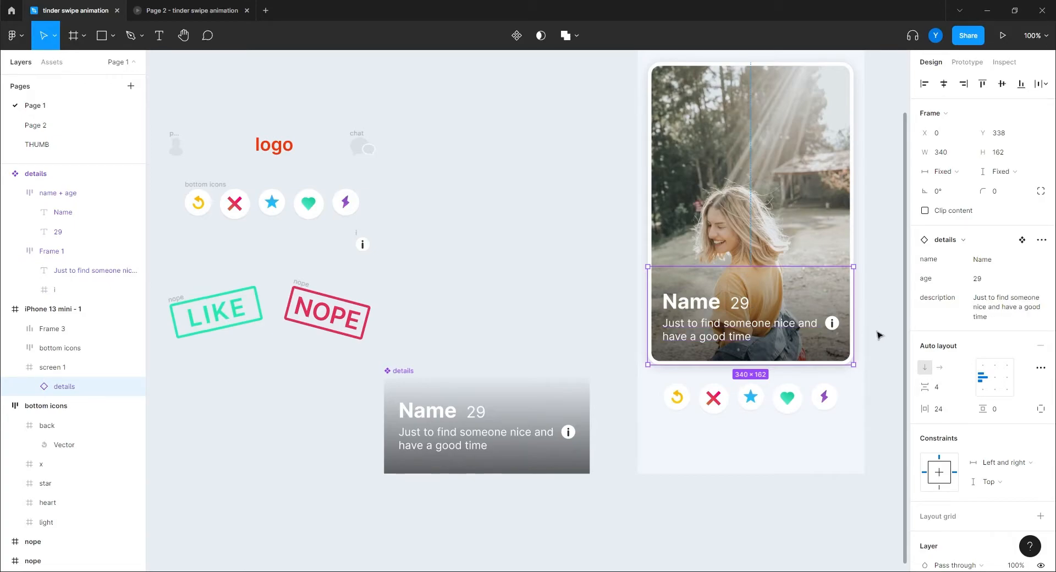
Step: Enter a first name as the name property of the details instance on the photo card
click(982, 259)
text(Jan)
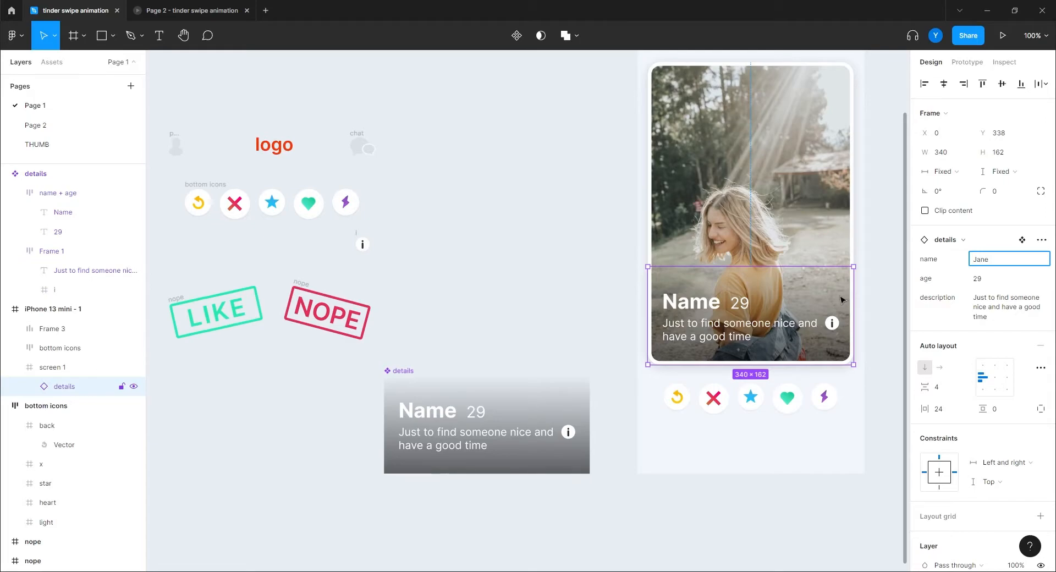
key(Return)
click(980, 279)
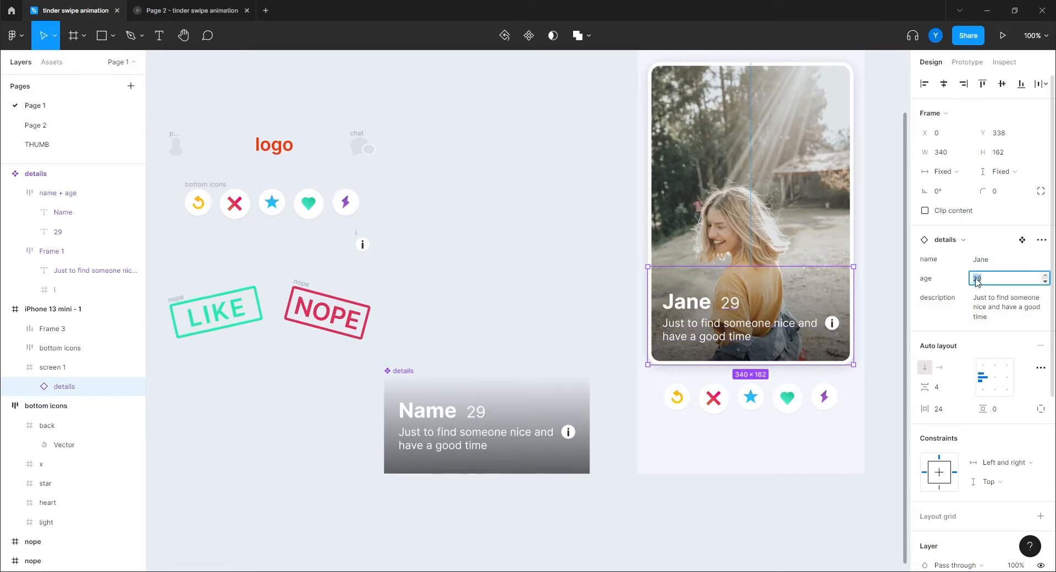
click(535, 302)
Step: Copy the photo card onto the empty canvas below the phone frame and duplicate it three times to form a row of four cards
scroll(427, 306, right, 3)
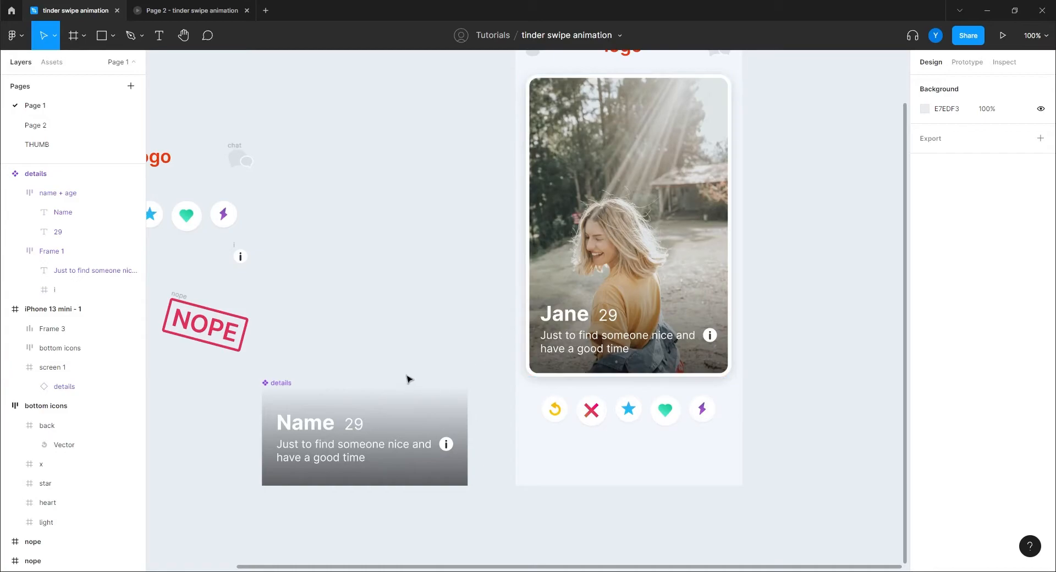
key(minus)
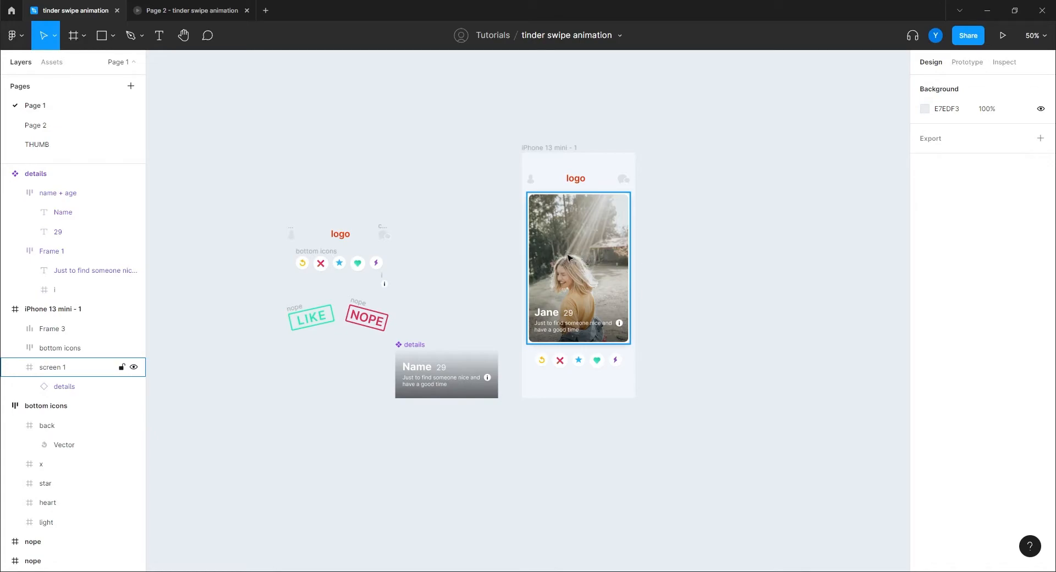
drag(560, 255, 562, 489)
scroll(490, 477, down, 3)
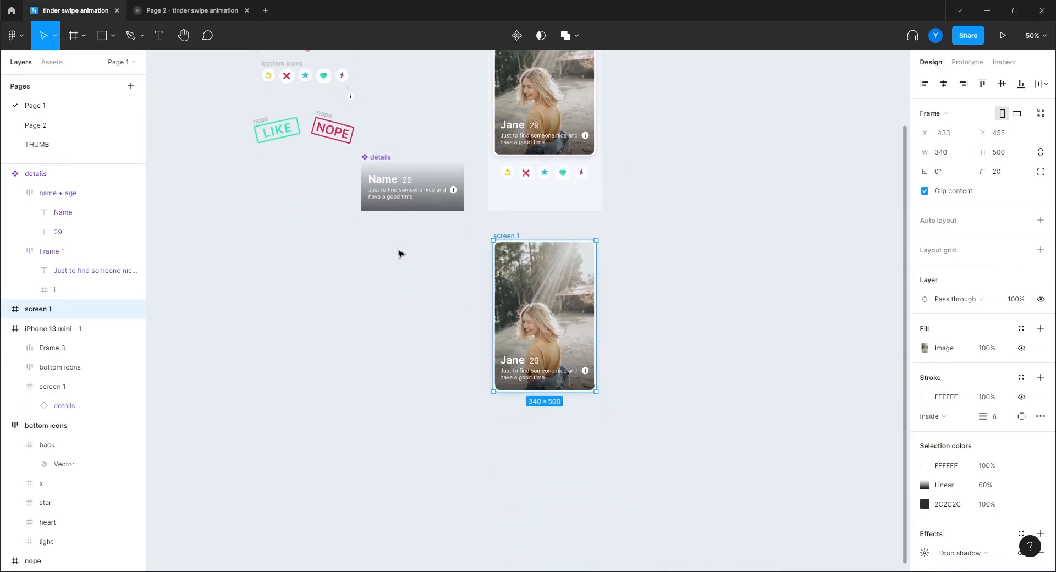
key(ctrl+d)
key(ctrl+d)
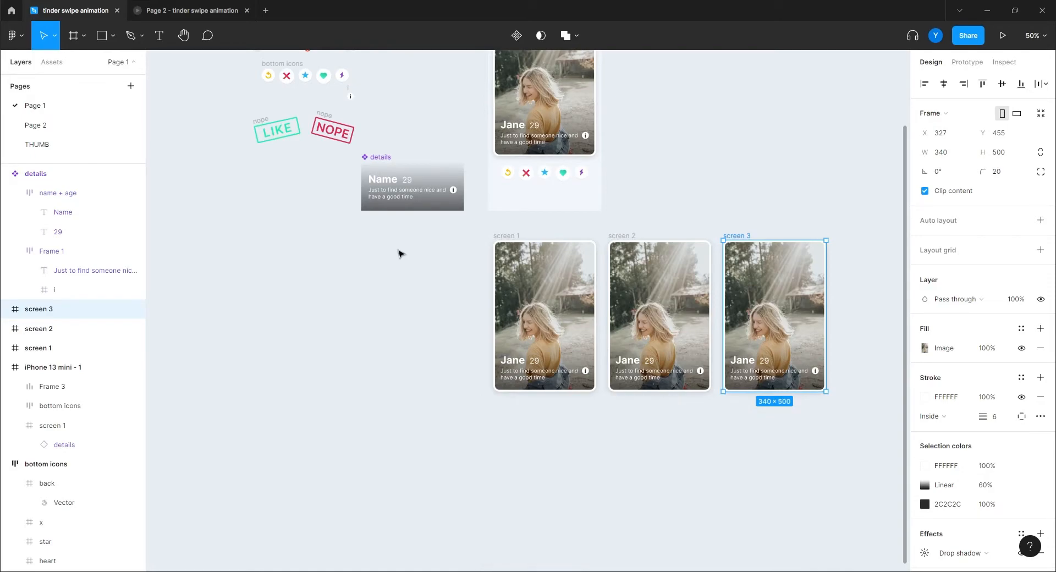
key(ctrl+d)
drag(347, 286, 363, 386)
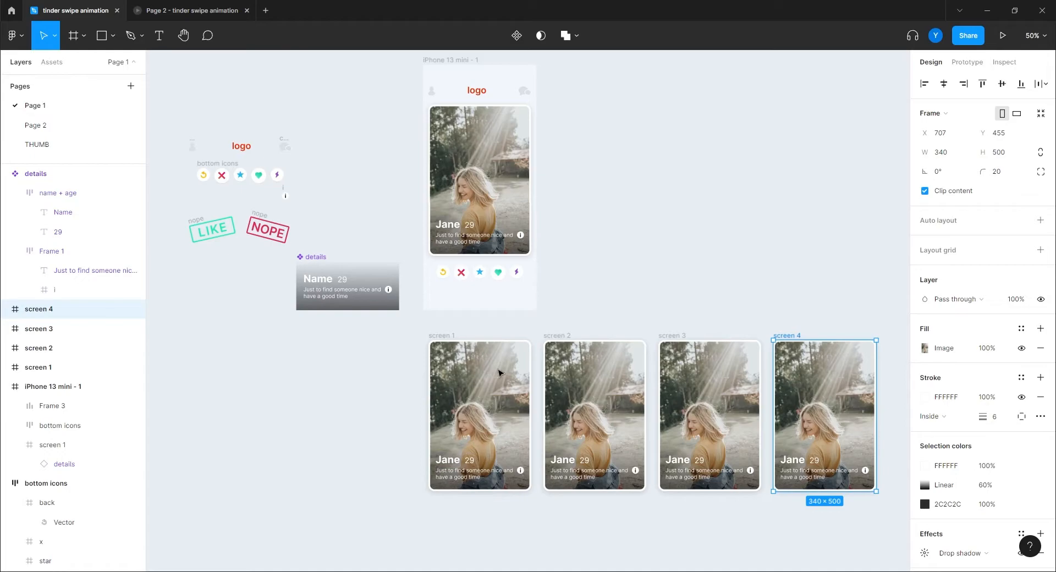
click(488, 207)
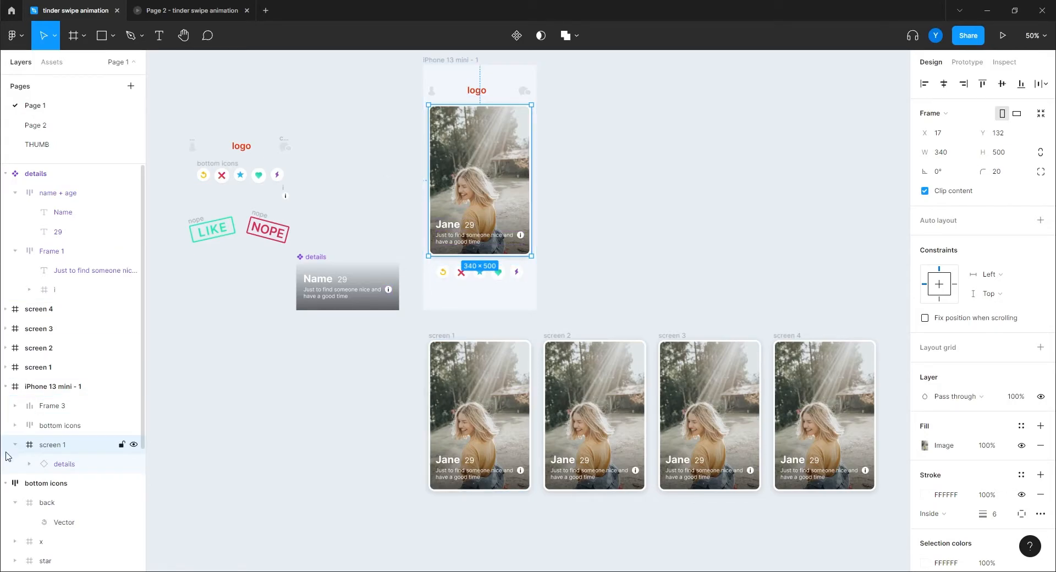
double_click(45, 446)
click(48, 449)
double_click(48, 448)
click(275, 415)
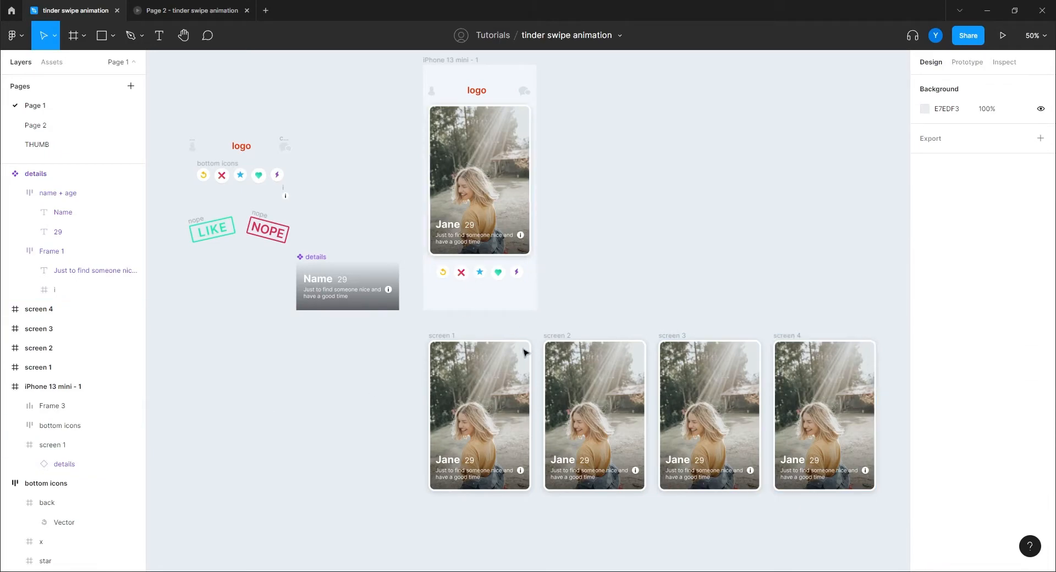
Step: Duplicate the fourth card to add a fifth at the end of the row, and select all five cards
click(779, 334)
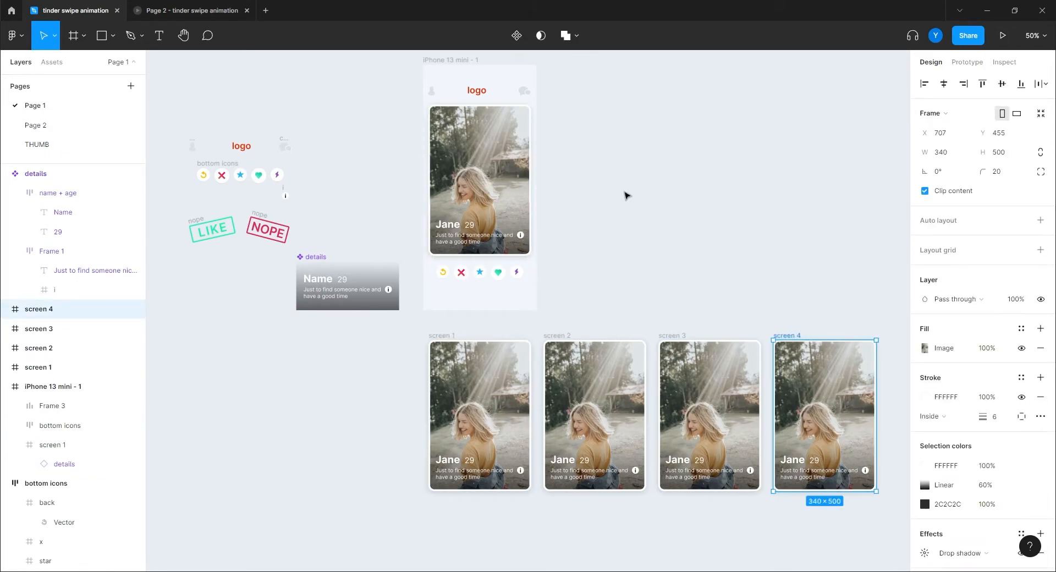
key(ctrl+d)
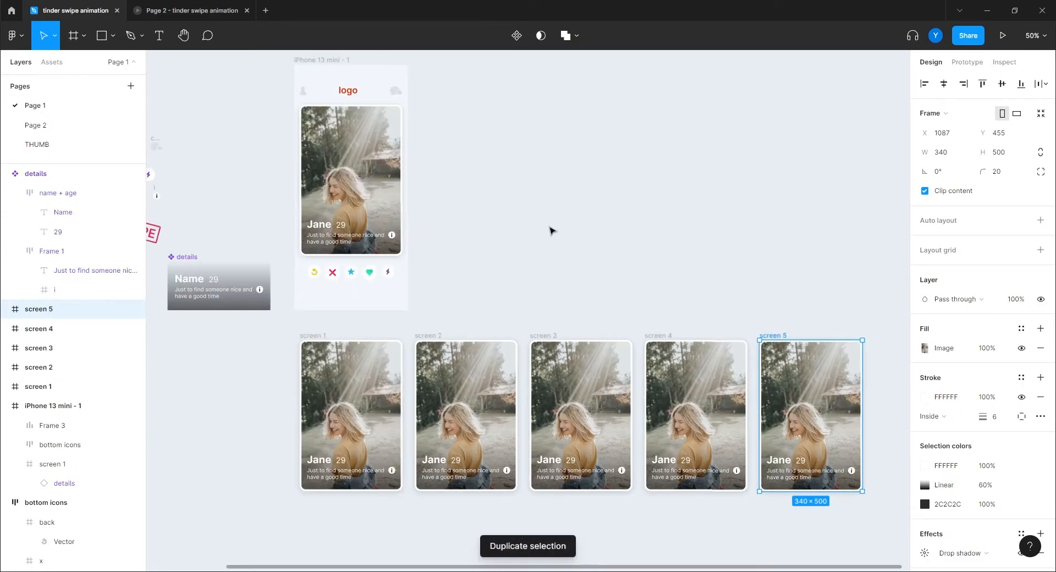
click(566, 275)
drag(639, 255, 440, 168)
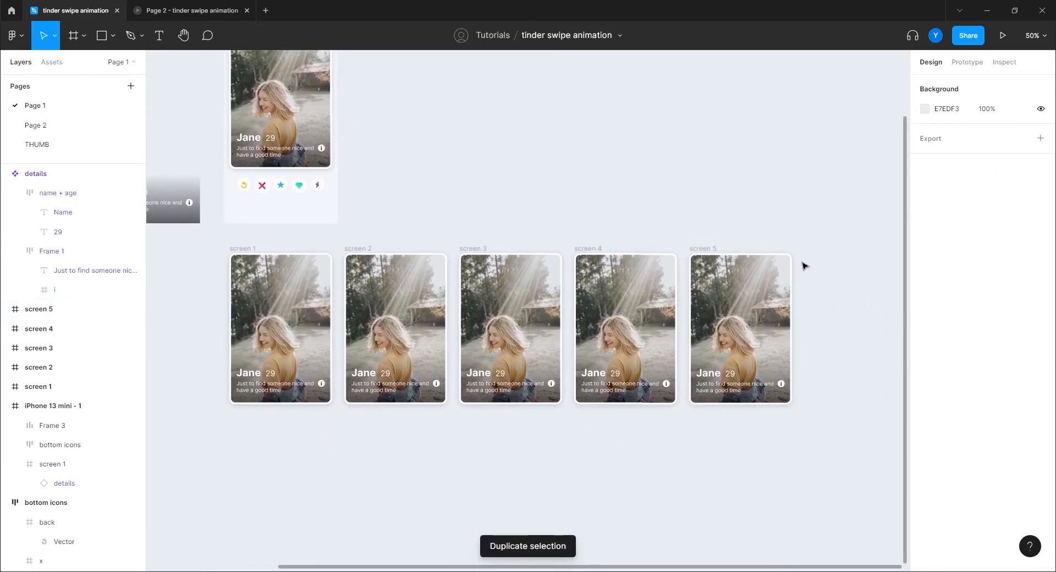
drag(819, 237, 203, 478)
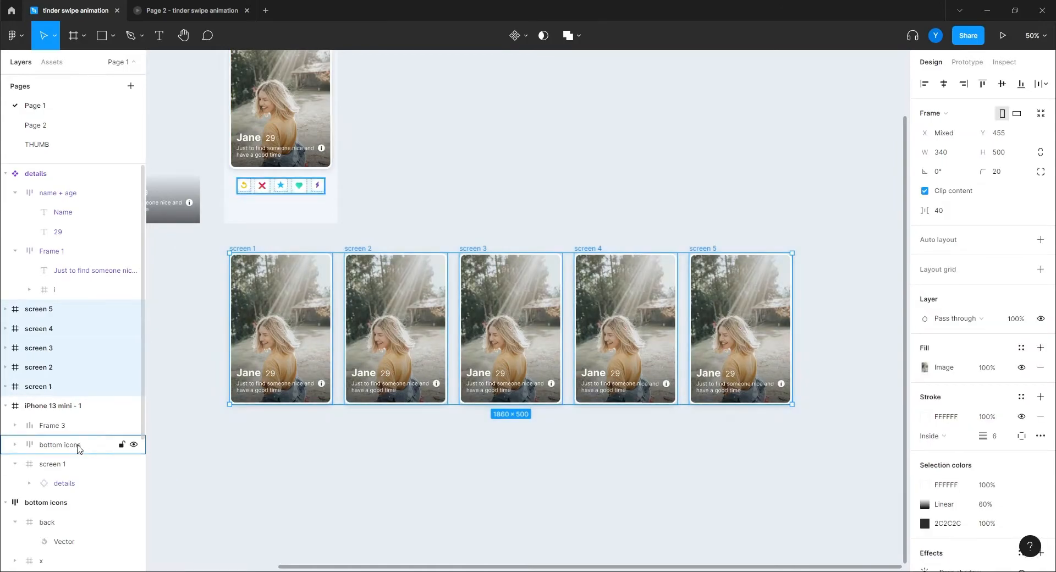
Step: Try to batch rename the five selected cards to "person" followed by an ascending two-digit number
right_click(49, 378)
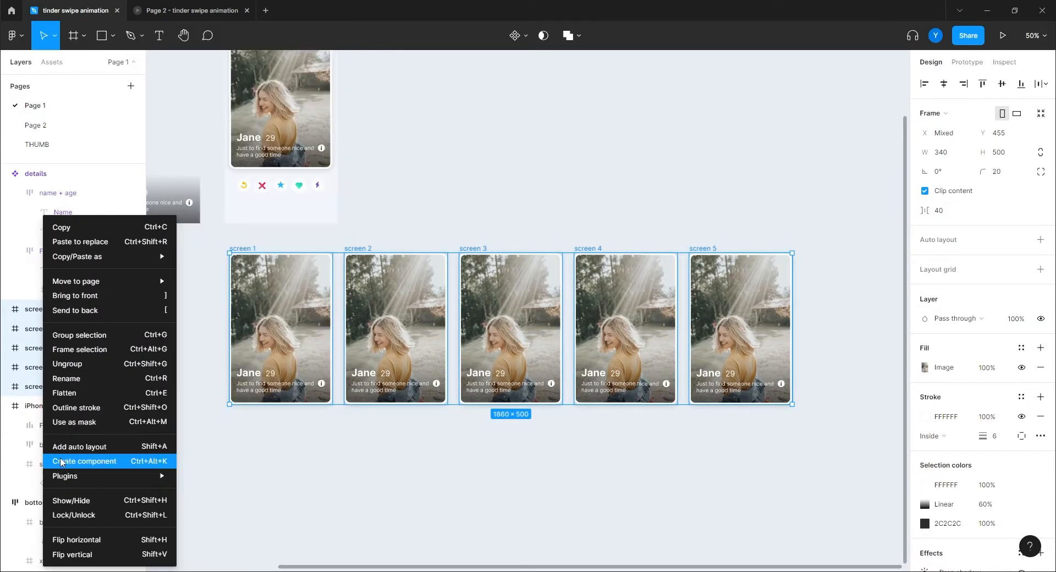
click(83, 378)
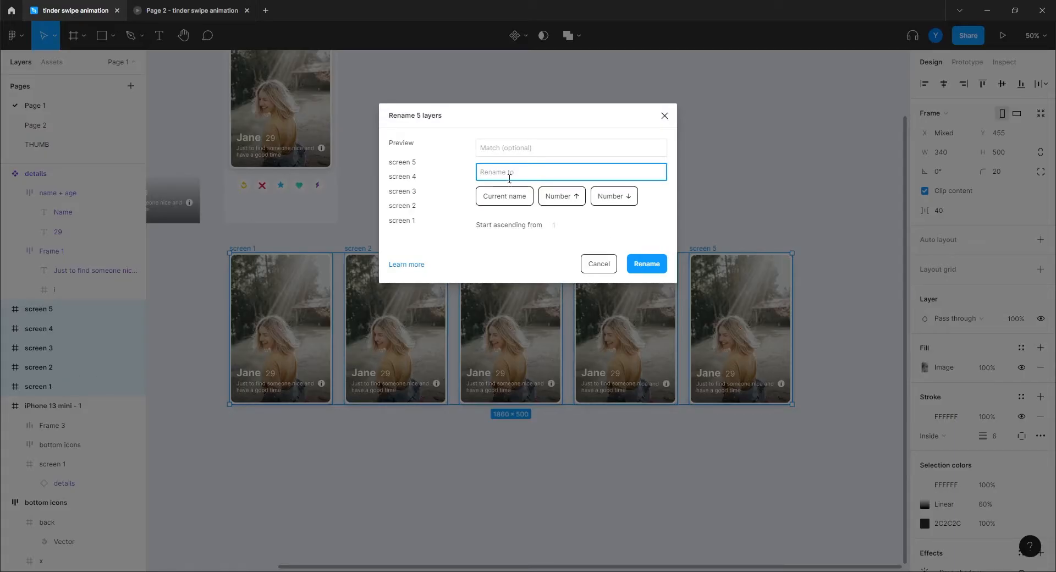
text(pers)
key(BackSpace)
key(BackSpace)
key(BackSpace)
key(BackSpace)
text(person)
click(570, 197)
click(645, 267)
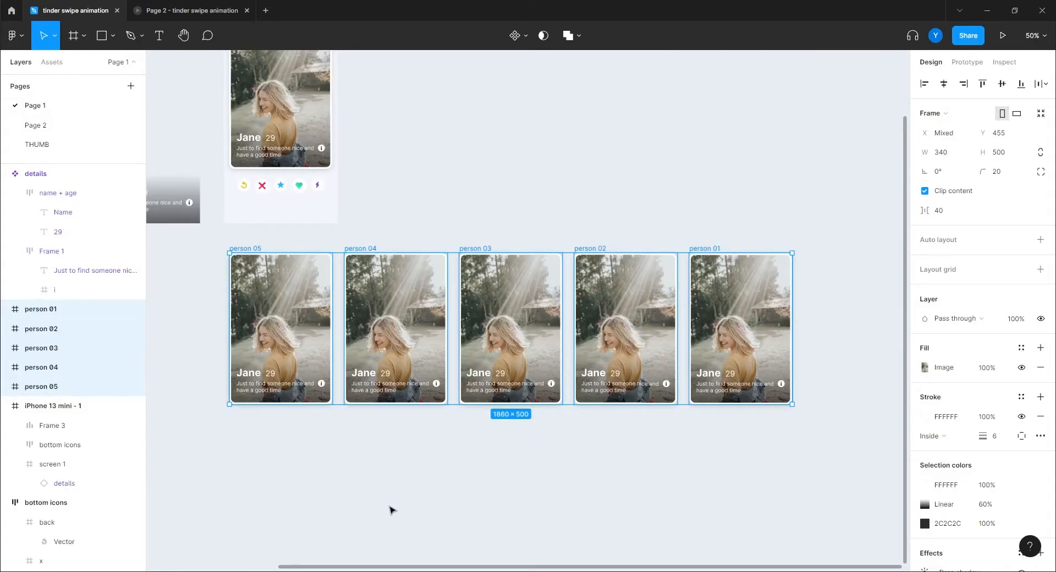
key(ctrl+z)
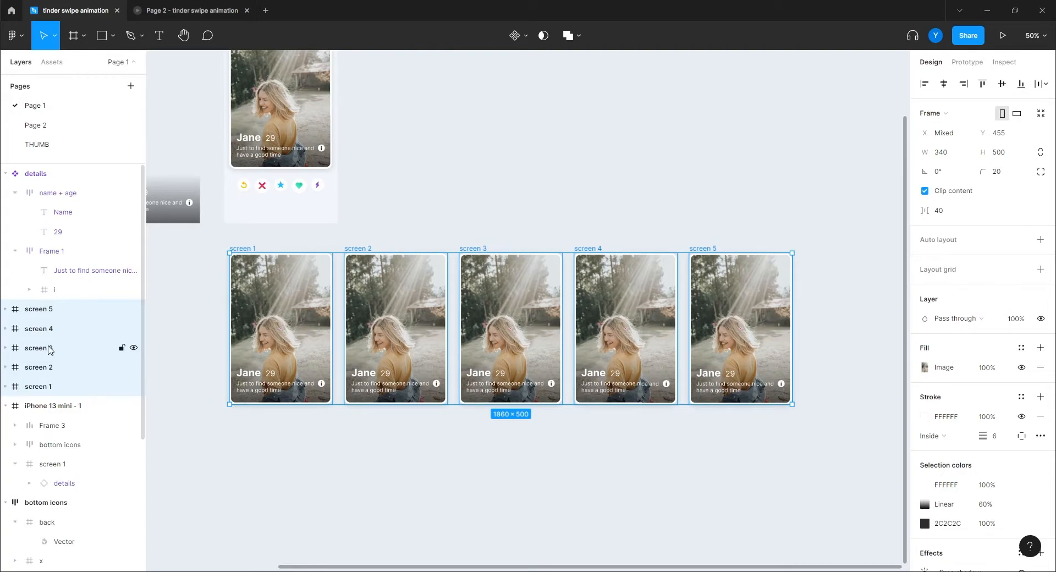
right_click(48, 350)
click(77, 392)
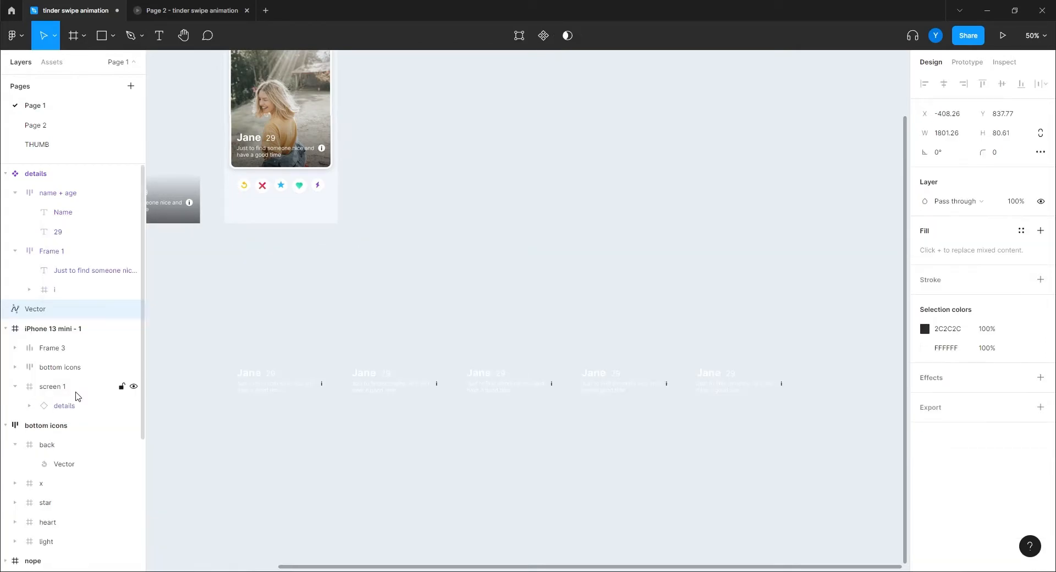
key(ctrl+z)
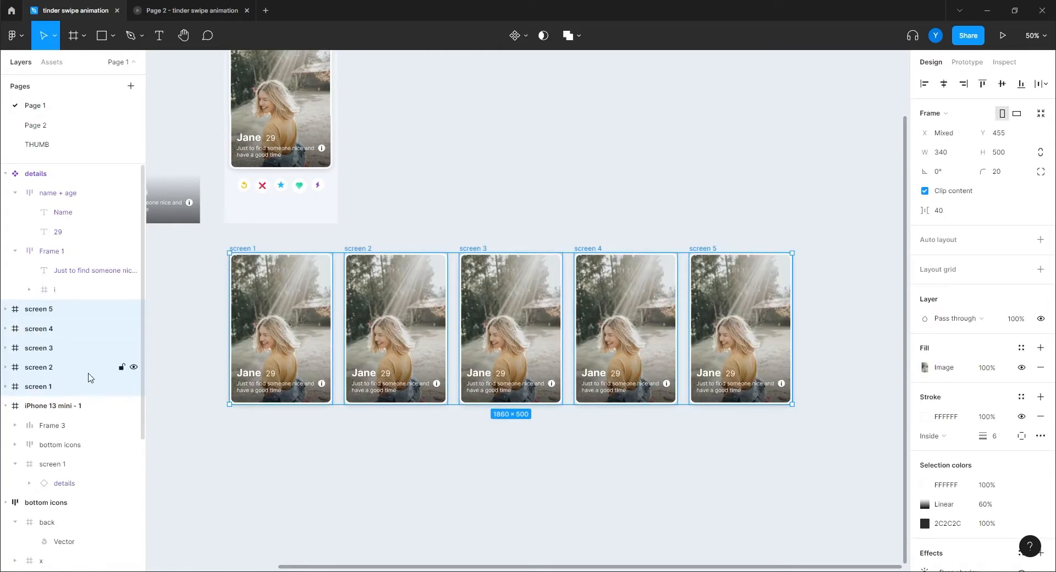
Step: Batch rename the five selected cards with descending numbering so they read person 01 to person 05 along the row
right_click(80, 363)
click(99, 378)
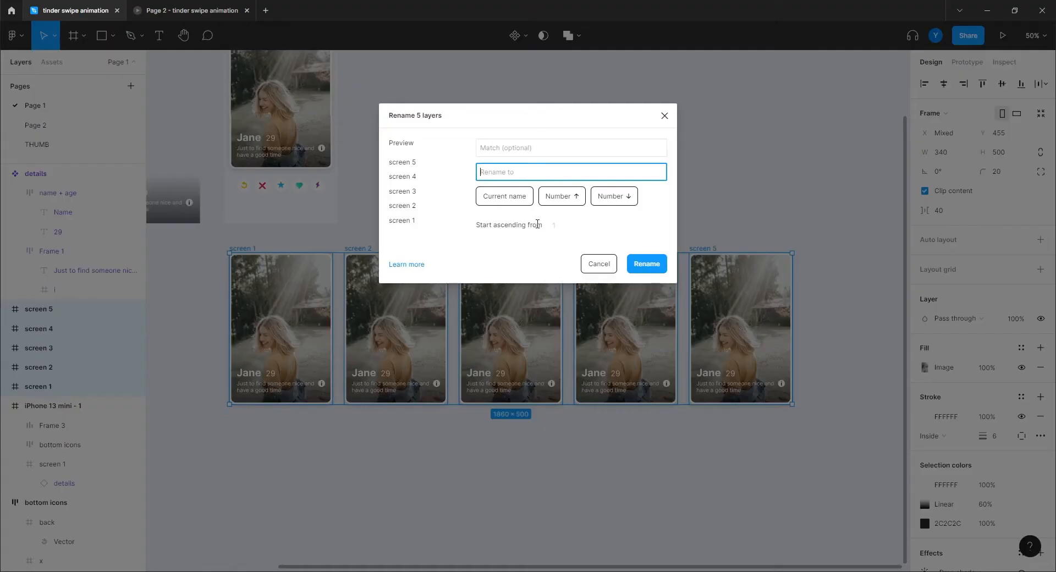
text(pe)
click(612, 198)
click(646, 263)
click(446, 184)
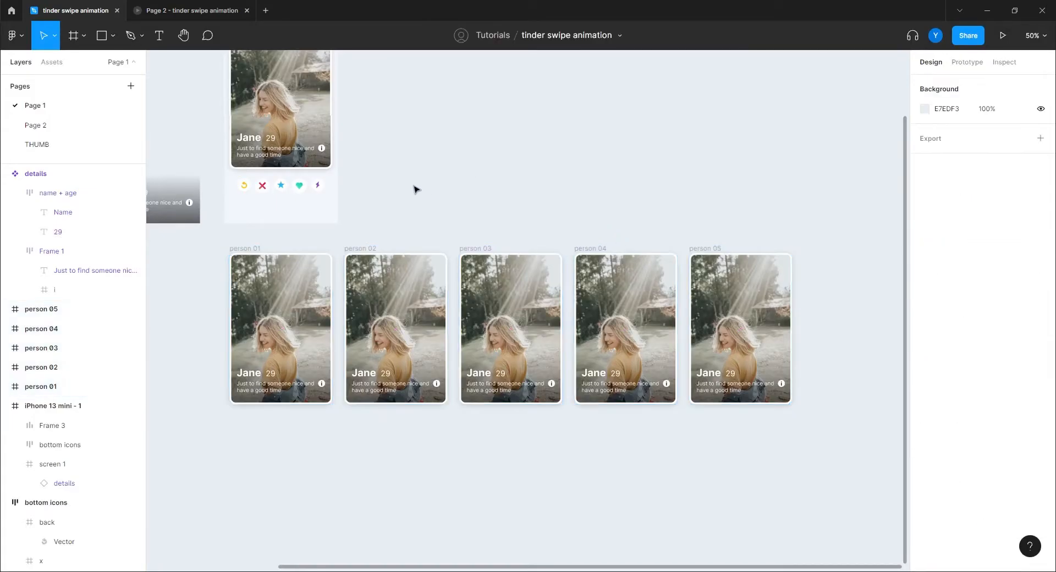
Step: Open the Unsplash plugin and move its window clear of the row of cards
drag(410, 188, 512, 196)
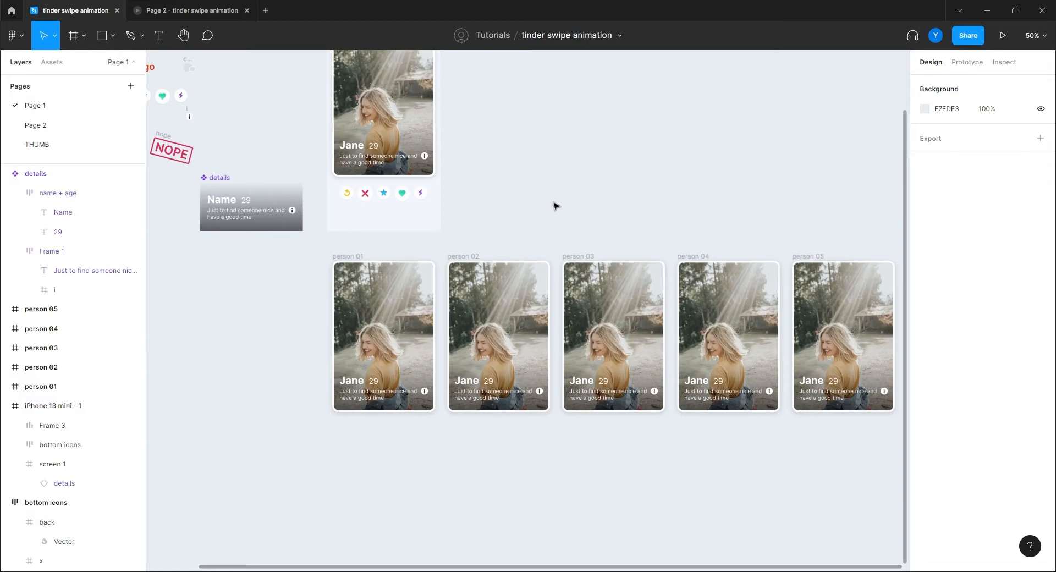
key(ctrl+slash)
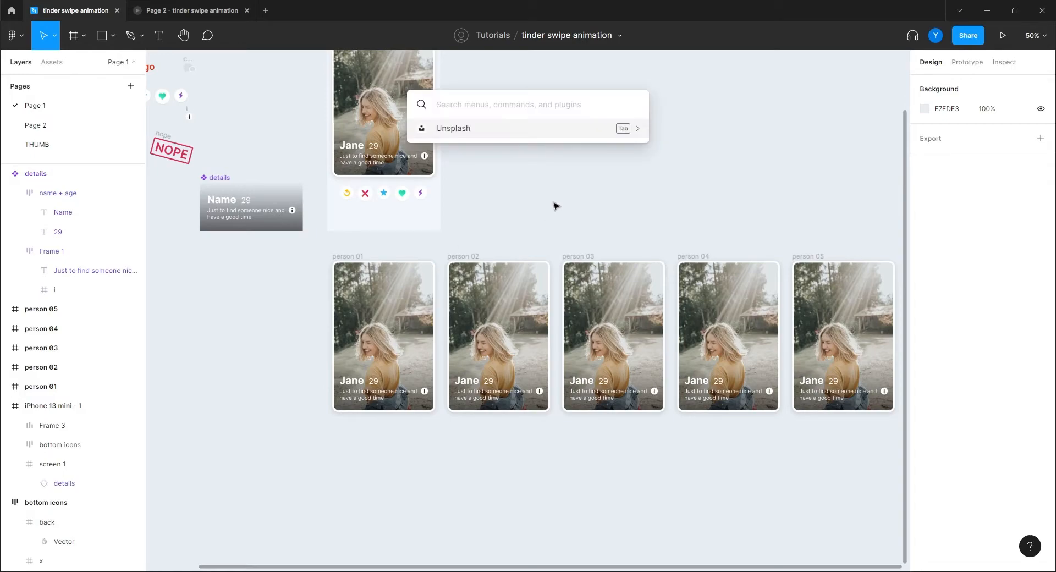
click(486, 134)
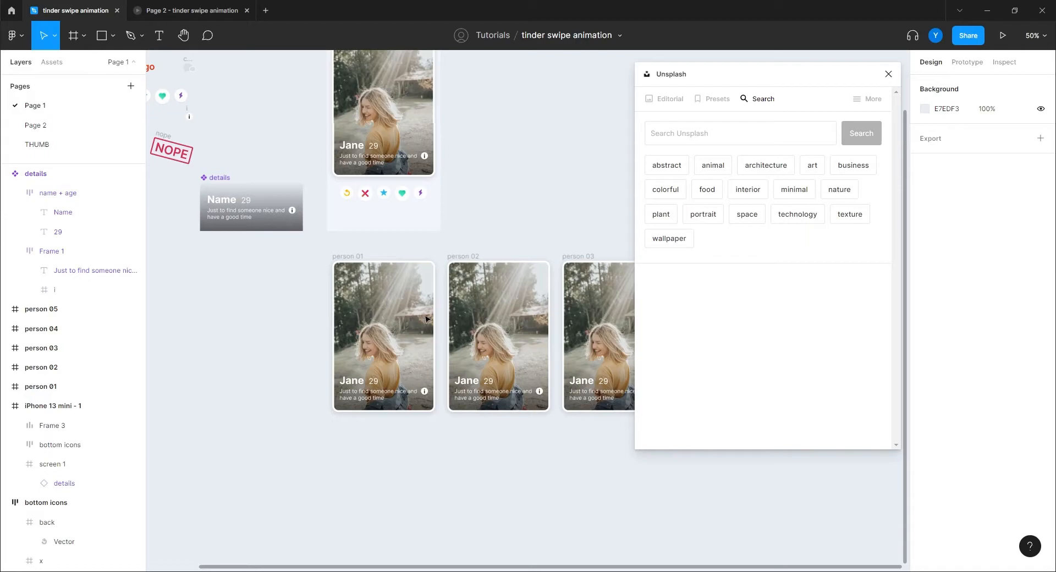
drag(813, 69, 938, 85)
Step: Search Unsplash for "woman" and fill the person 02 card with the photo of the blonde woman in a white shirt
click(459, 269)
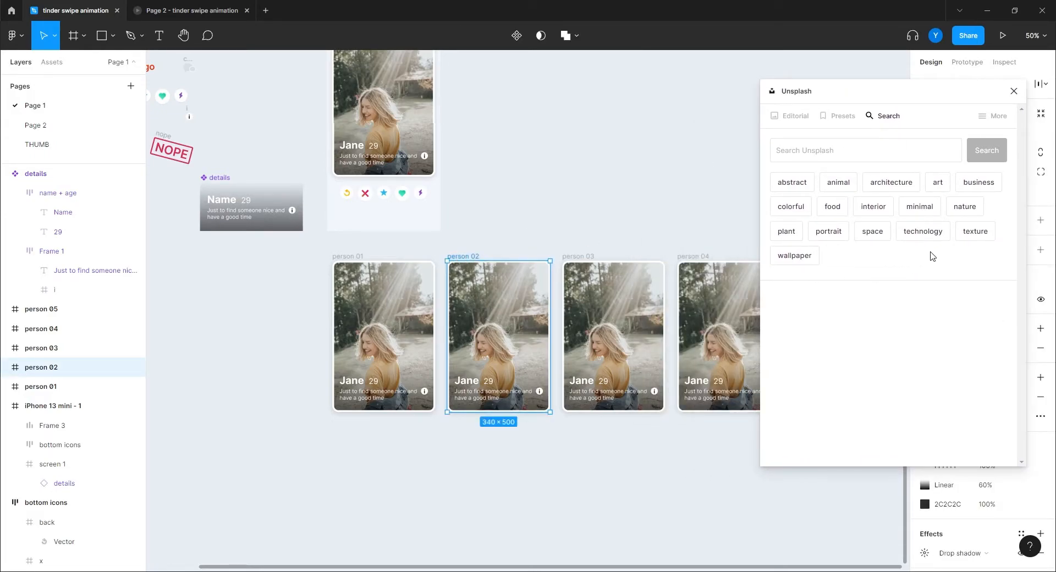
click(884, 151)
text(woman)
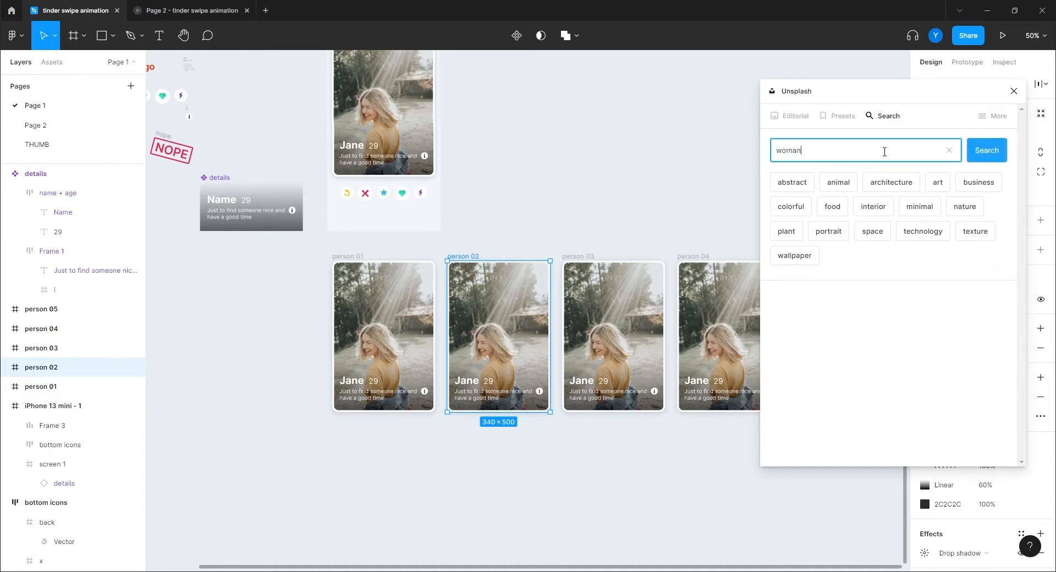
key(Return)
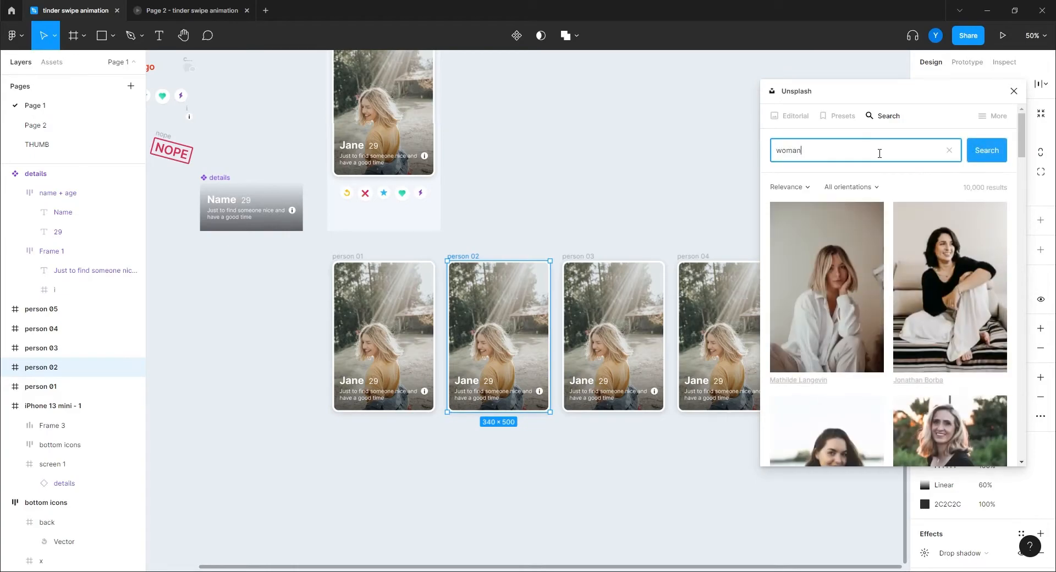
click(838, 325)
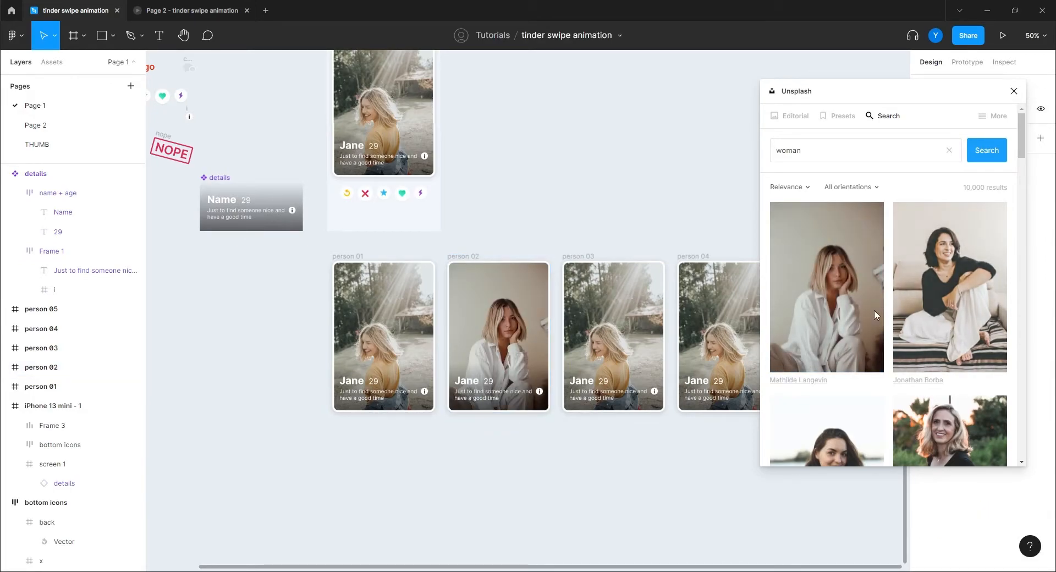
Step: Fill the person 03 card with the Unsplash photo of the dark-haired woman in a denim jacket against a pale background
click(567, 255)
scroll(835, 307, down, 6)
click(826, 222)
Step: Fill the person 04 card with the Unsplash photo of the woman in a striped sweater holding a coffee cup
scroll(641, 389, right, 5)
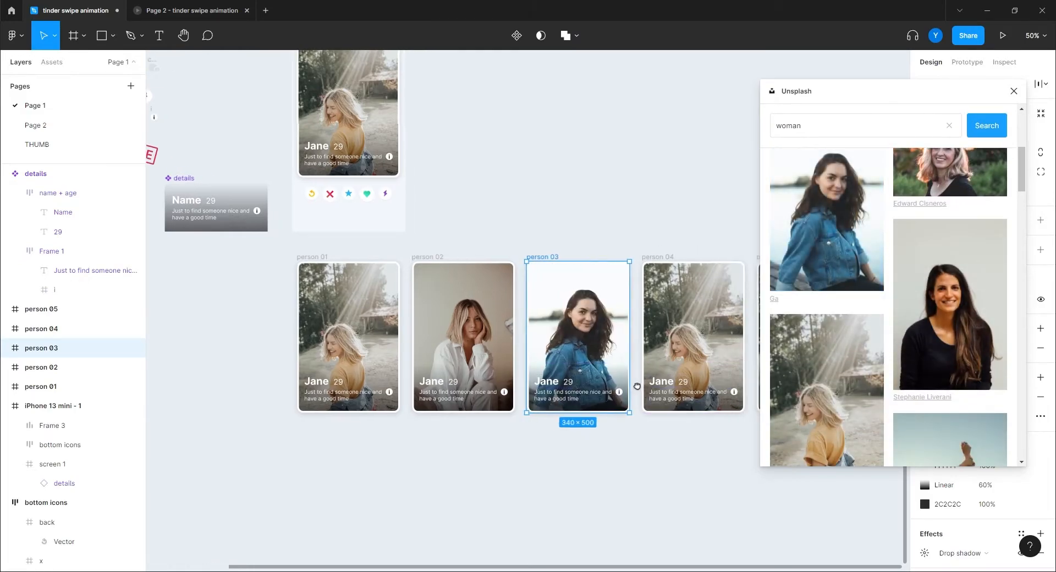
click(561, 254)
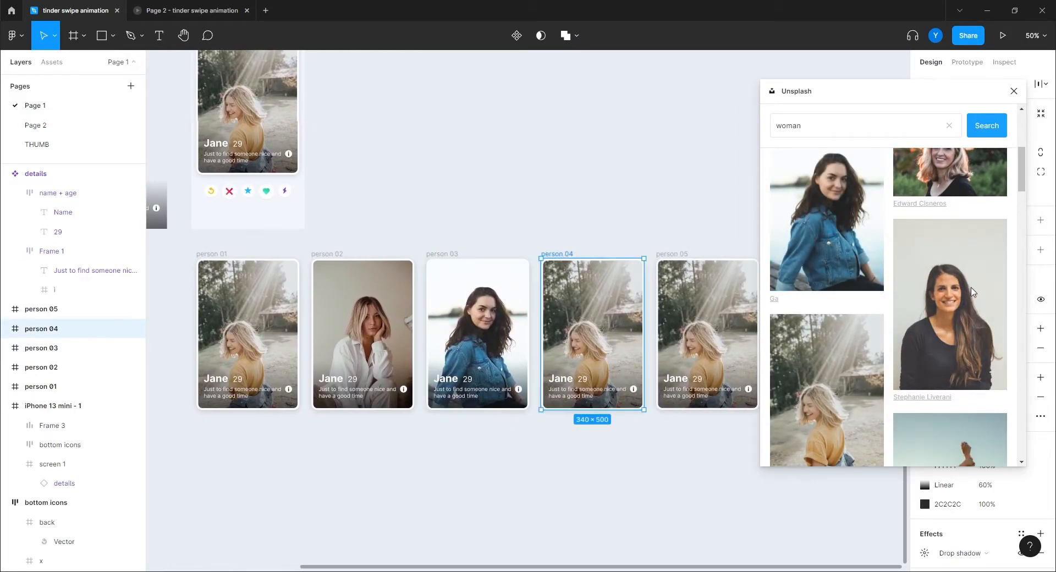
scroll(910, 349, down, 3)
scroll(909, 348, down, 6)
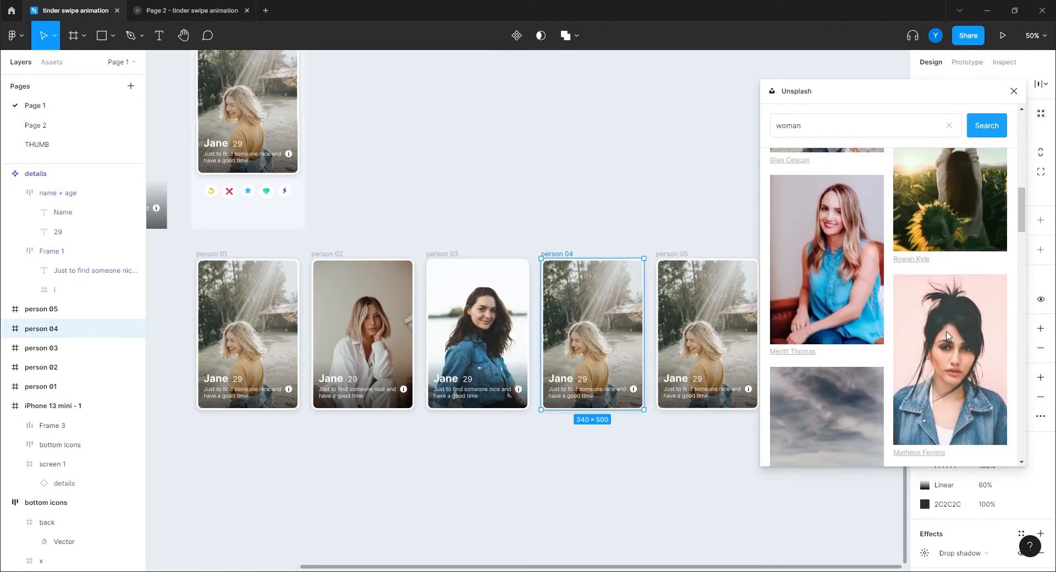
click(934, 328)
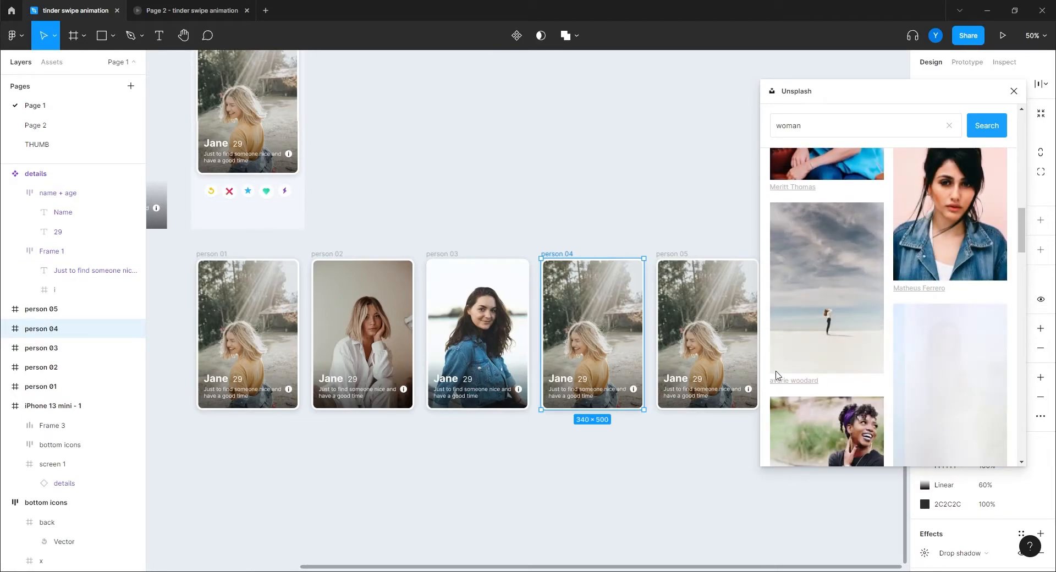
Step: Fill the person 05 card with the photo of the long-haired woman on a yellow background and close the Unsplash plugin
drag(577, 404, 388, 388)
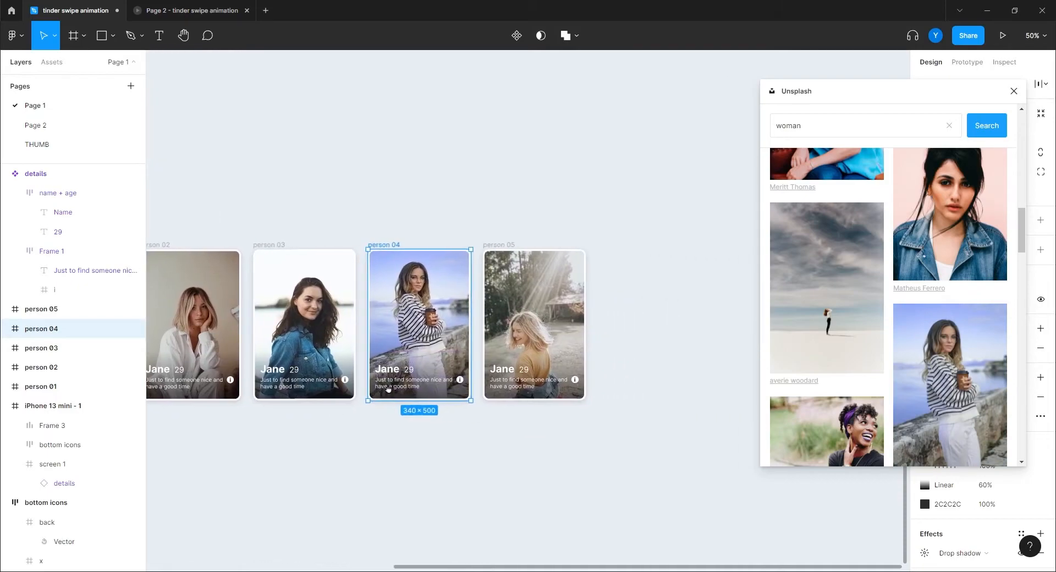
click(499, 244)
scroll(912, 328, down, 5)
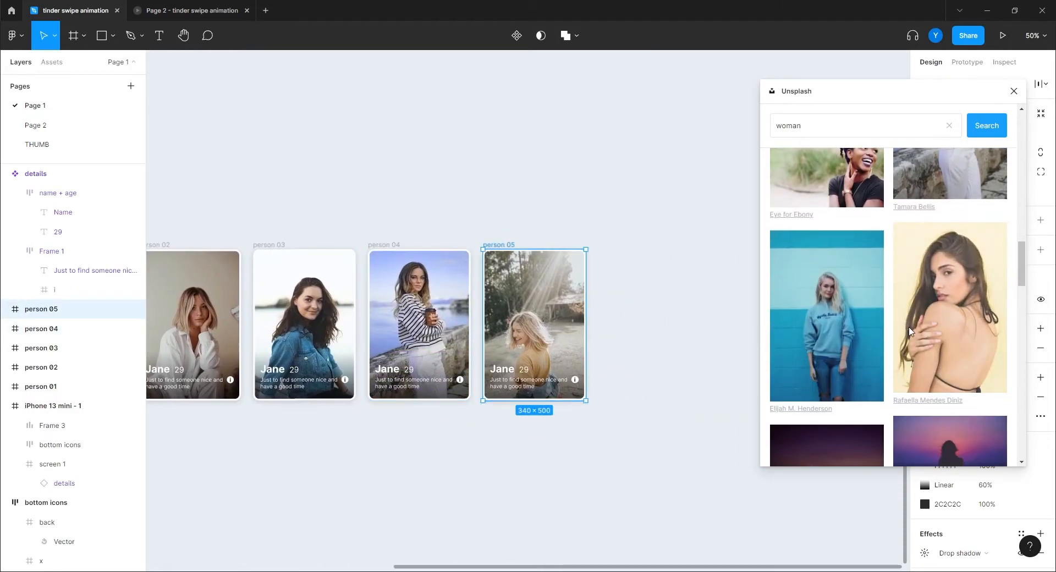
click(943, 323)
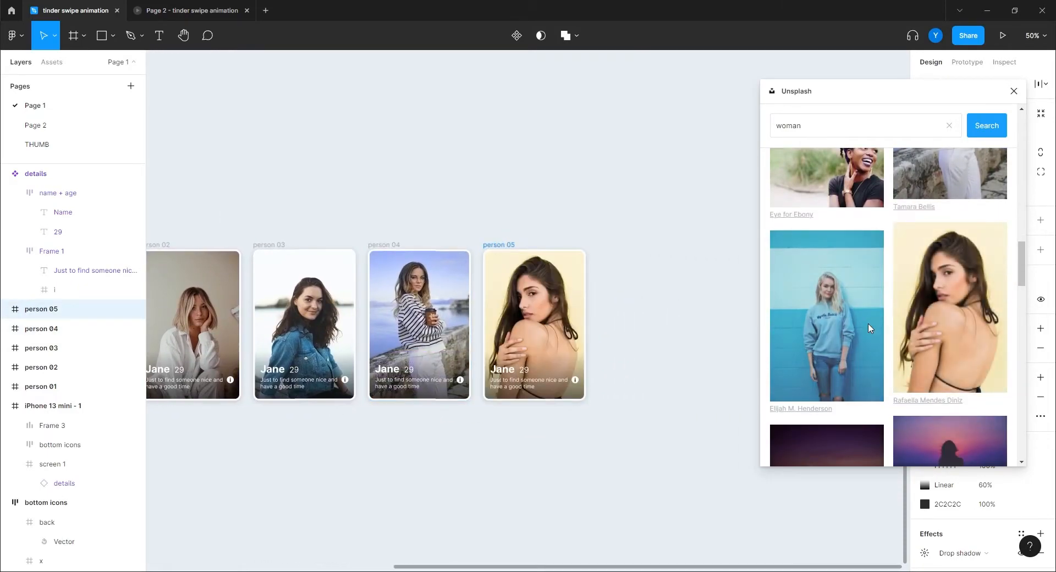
click(1013, 91)
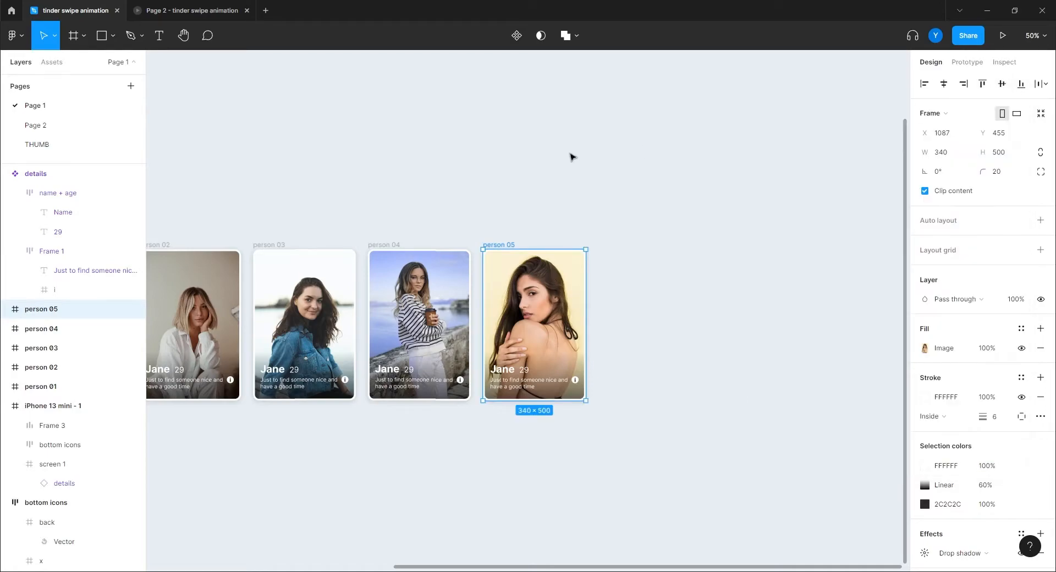
Step: Copy the NOPE stamp into the person 01 card and place it near the upper-right corner, at about X 185, Y 49
scroll(512, 208, left, 15)
scroll(641, 199, right, 1)
click(284, 154)
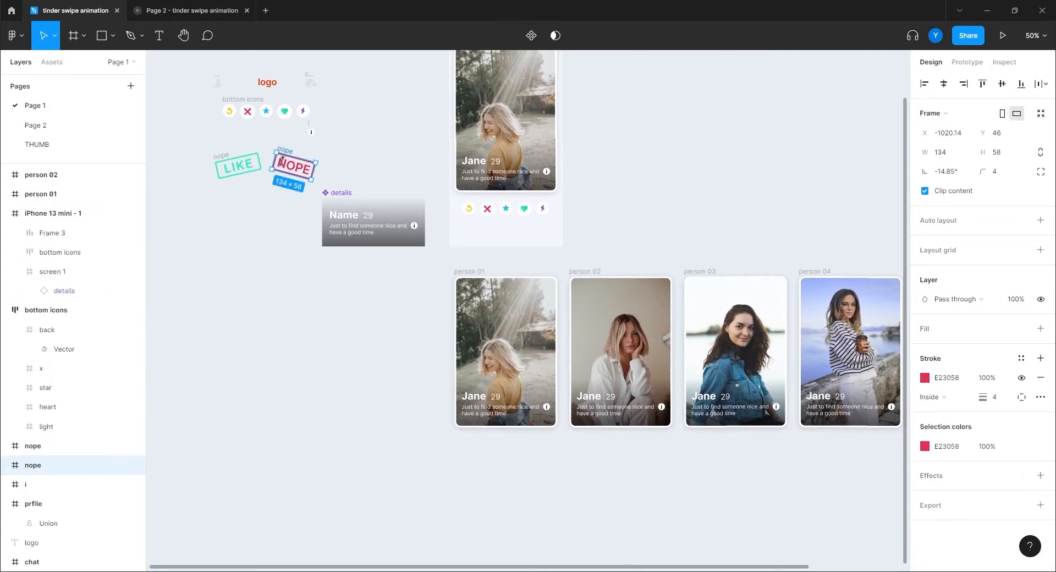
click(472, 272)
key(ctrl+v)
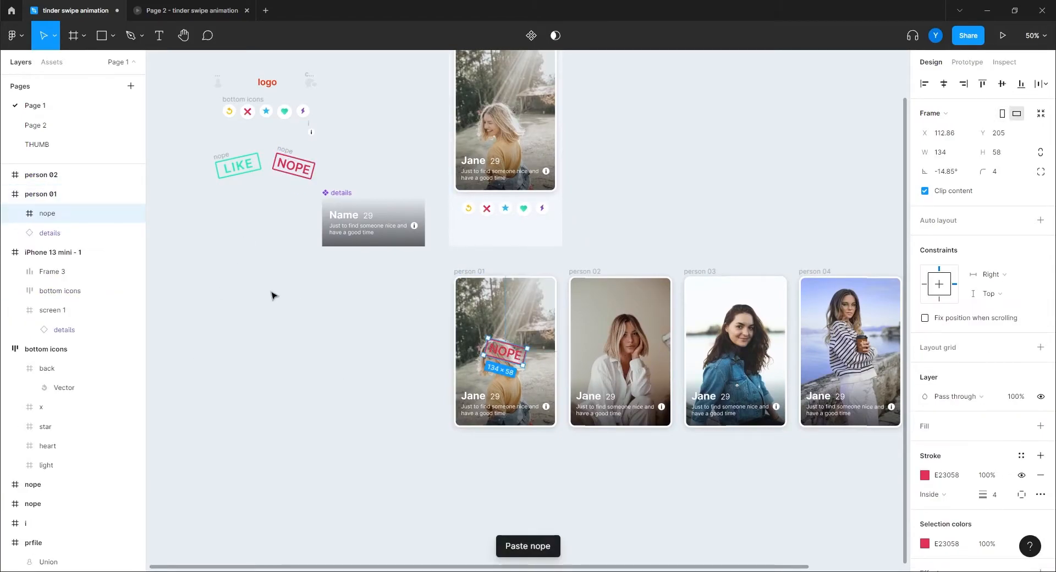
drag(509, 354, 526, 309)
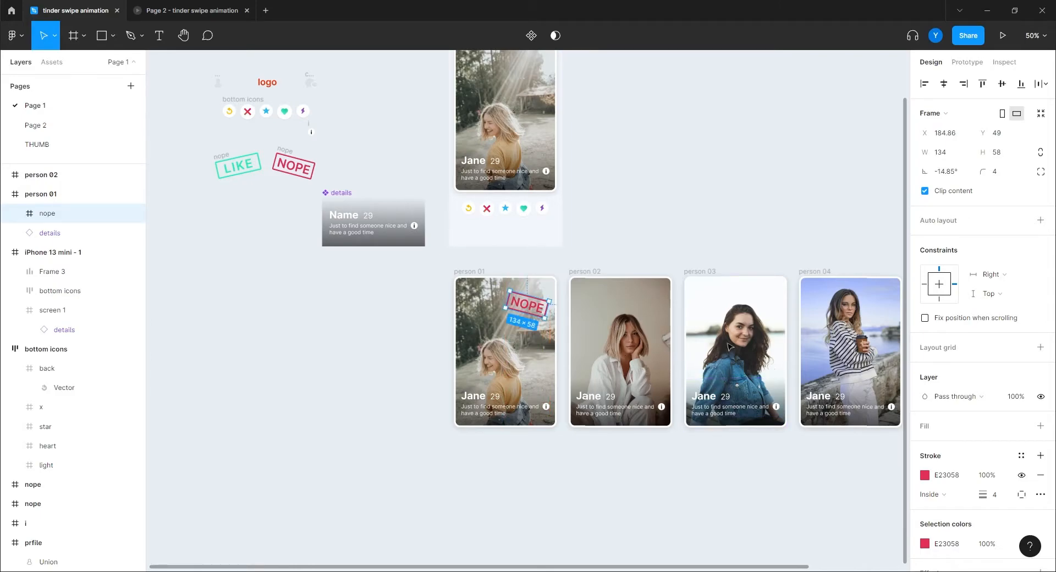
Step: Paste the copied NOPE stamp into the person 02, person 03 and person 04 cards
drag(385, 341, 221, 334)
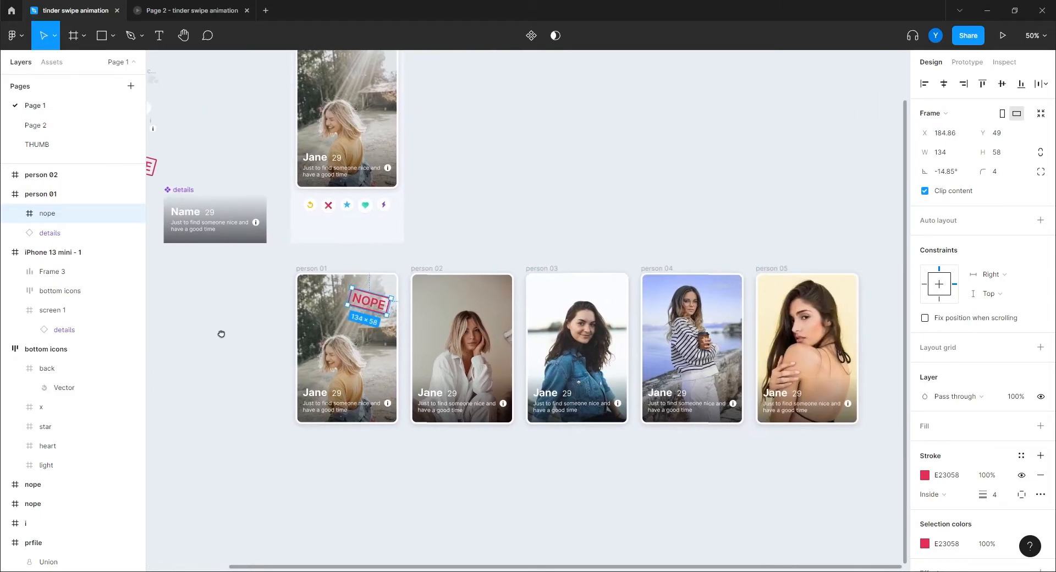
click(427, 269)
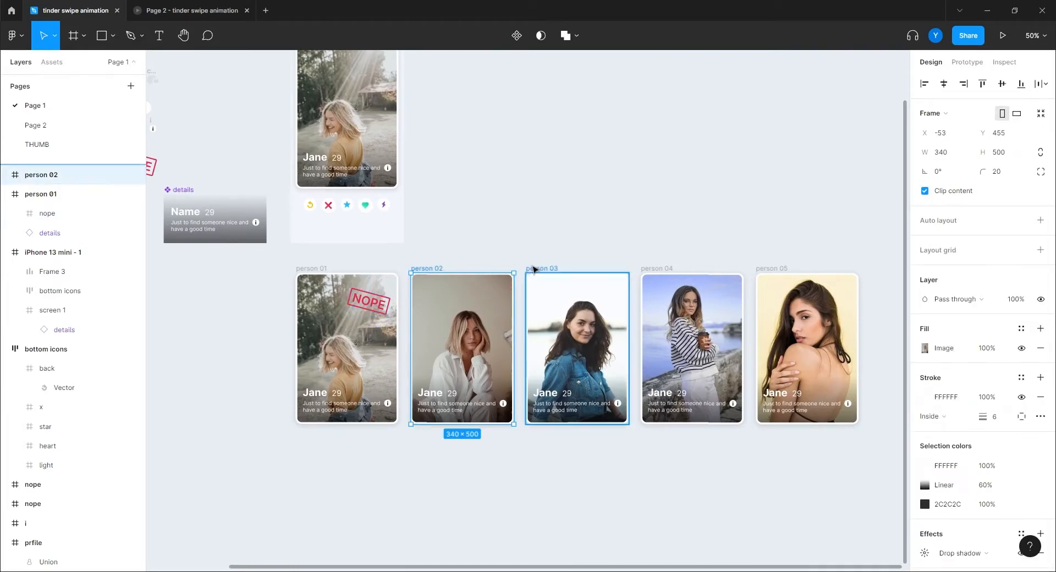
shift+click(542, 268)
shift+click(665, 268)
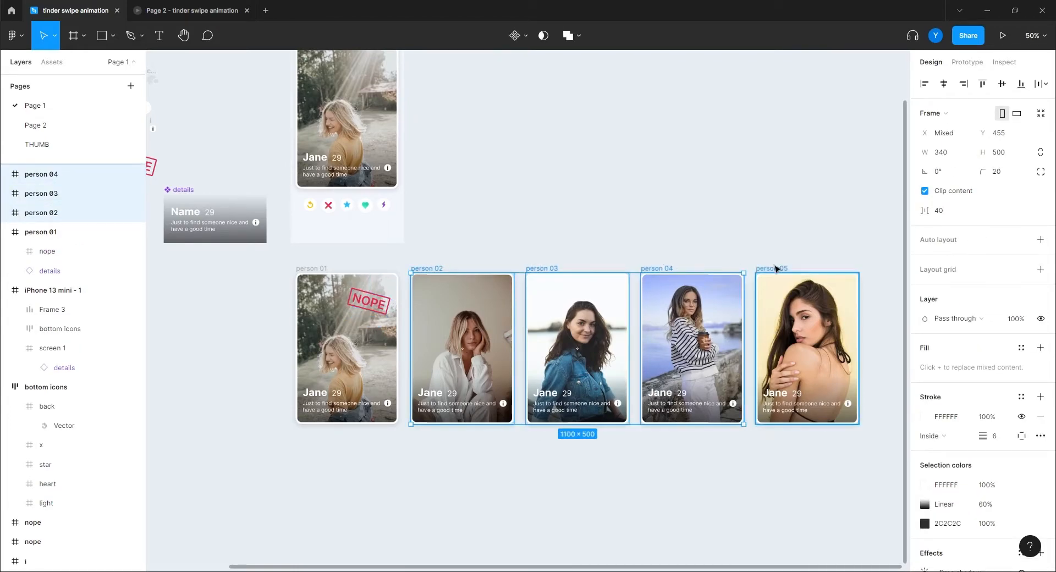
key(ctrl+v)
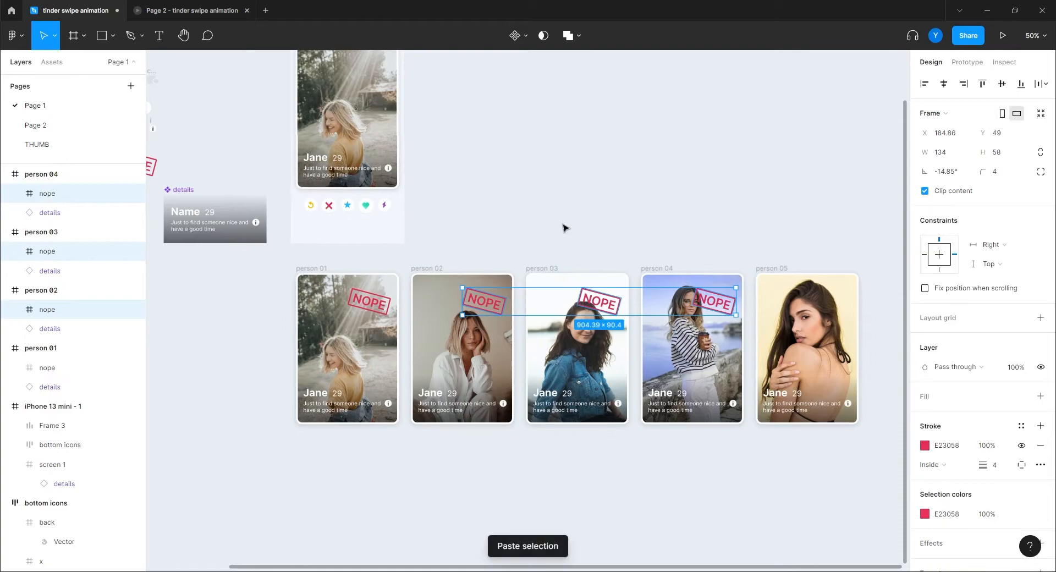
Step: Set the opacity of the NOPE stamps in the person 01 to person 04 cards to 0%
shift+click(364, 300)
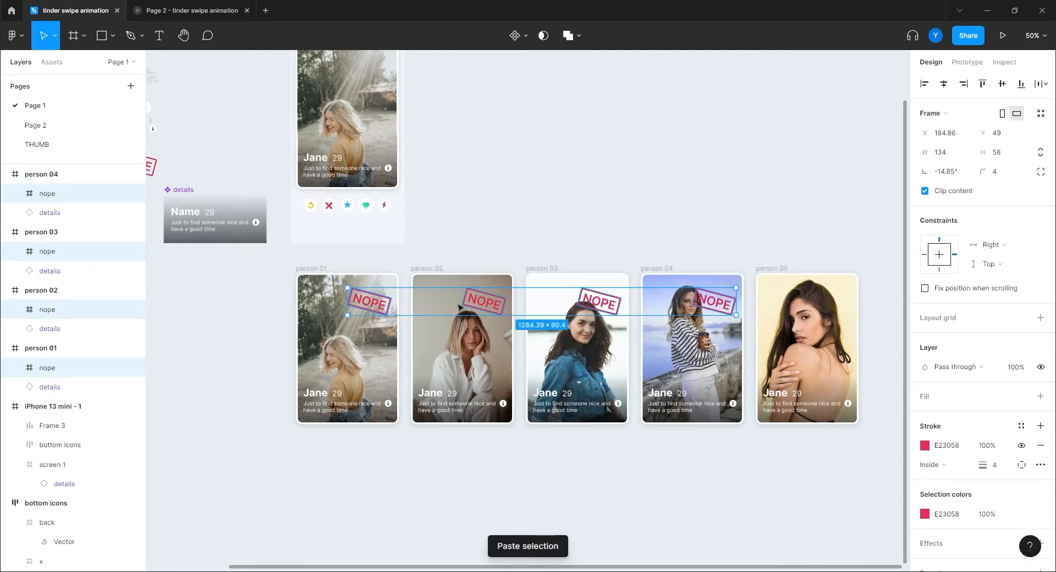
key(0)
key(0)
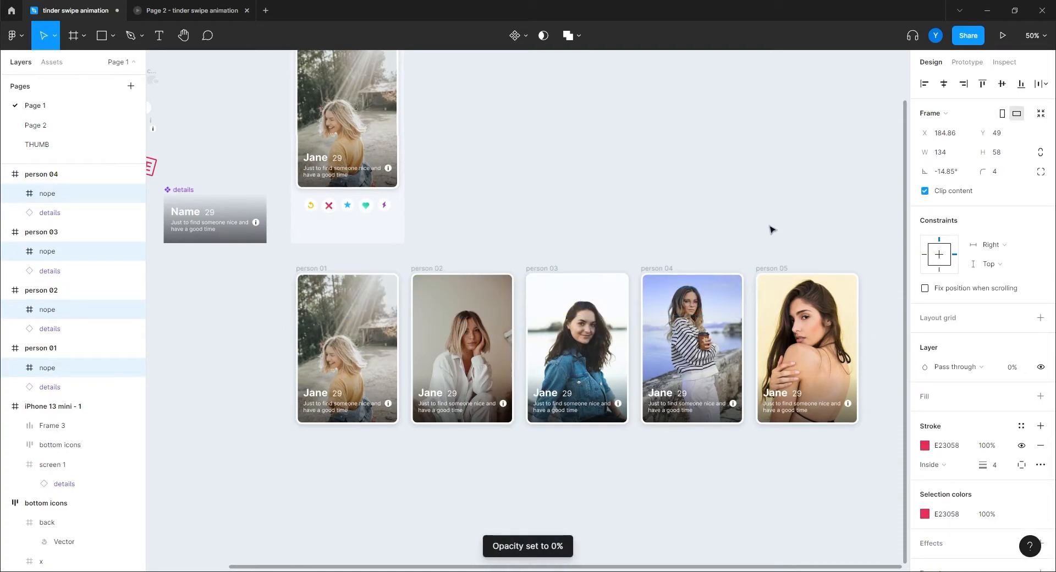
click(667, 189)
Step: Copy the LIKE stamp into the person 05 card and place it near the upper-left corner, at about X 24, Y 74
drag(506, 189, 724, 270)
click(264, 242)
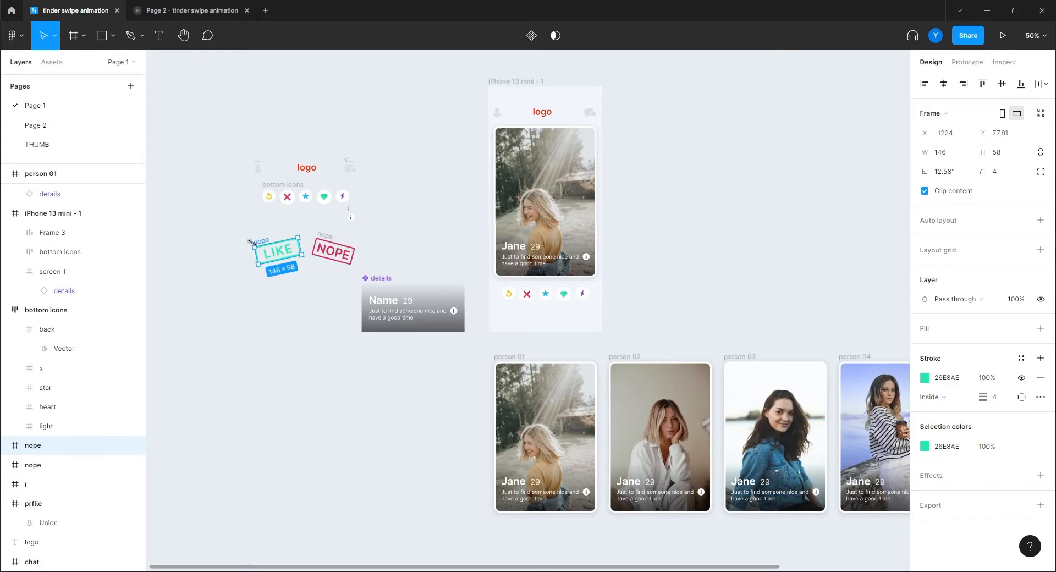
drag(867, 248, 438, 235)
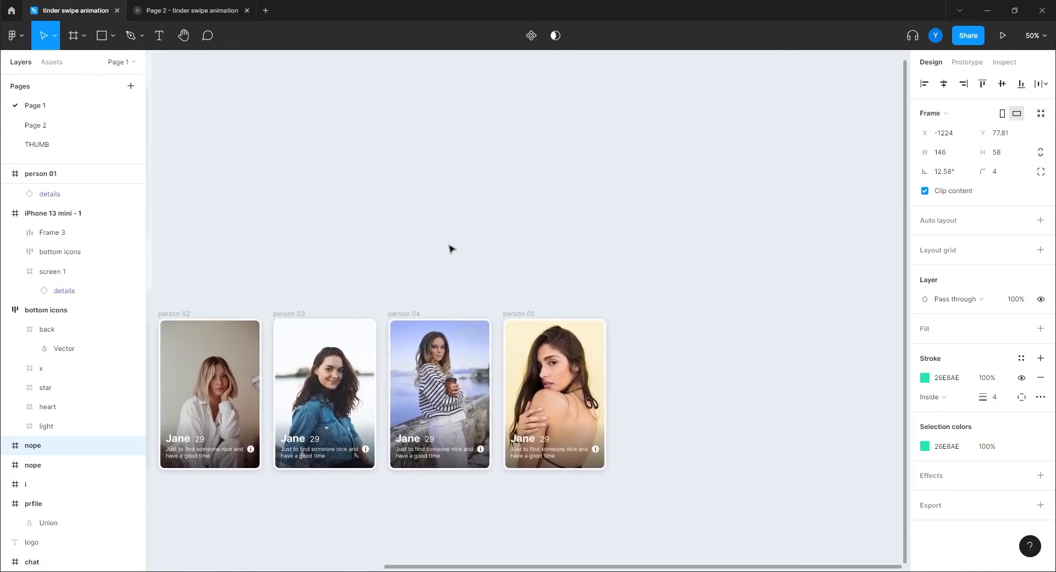
click(516, 312)
key(ctrl+v)
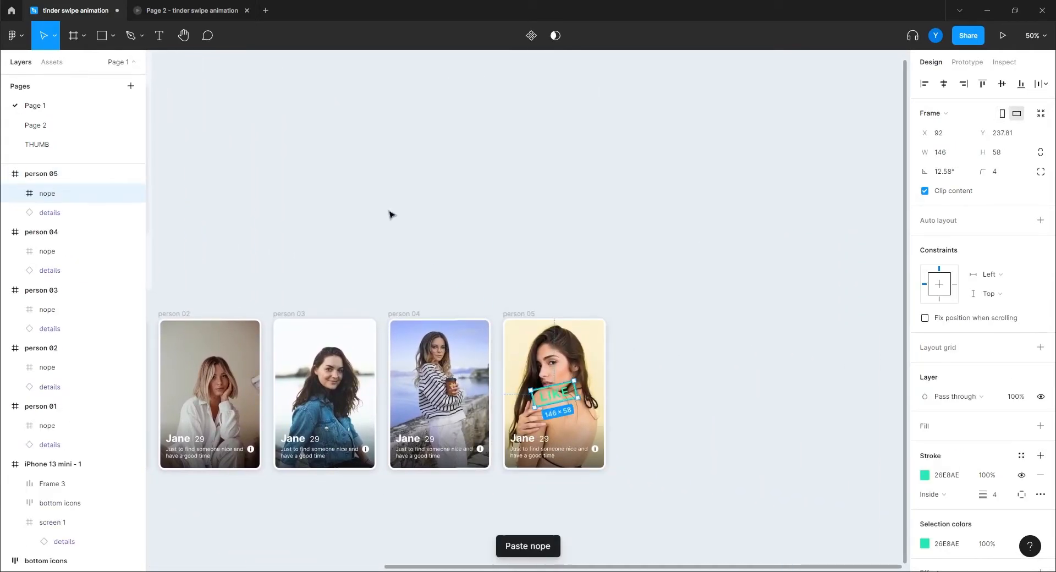
drag(544, 400, 526, 351)
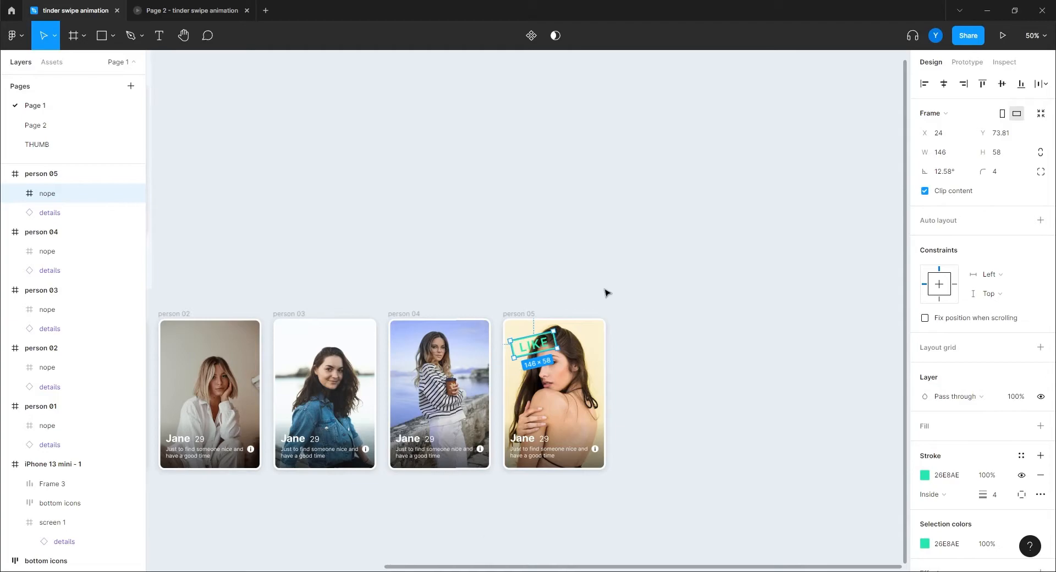
Step: Set the opacity of the LIKE stamp in the person 05 card to 0%
key(0)
key(0)
click(342, 160)
Step: Swap the canvas positions of the person 04 and person 05 cards
scroll(356, 224, left, 5)
click(746, 280)
shift+click(644, 279)
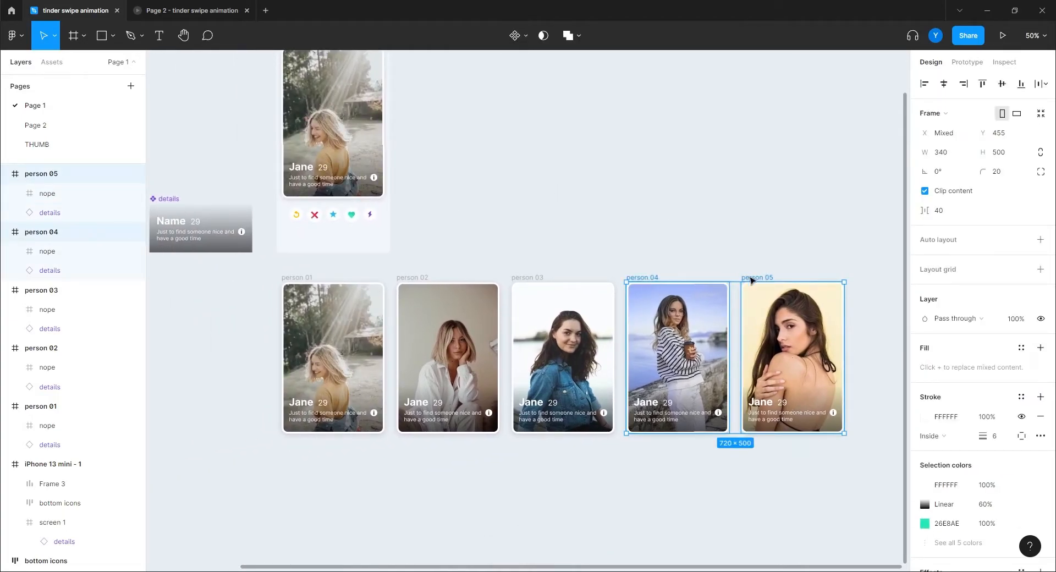
drag(793, 357, 679, 357)
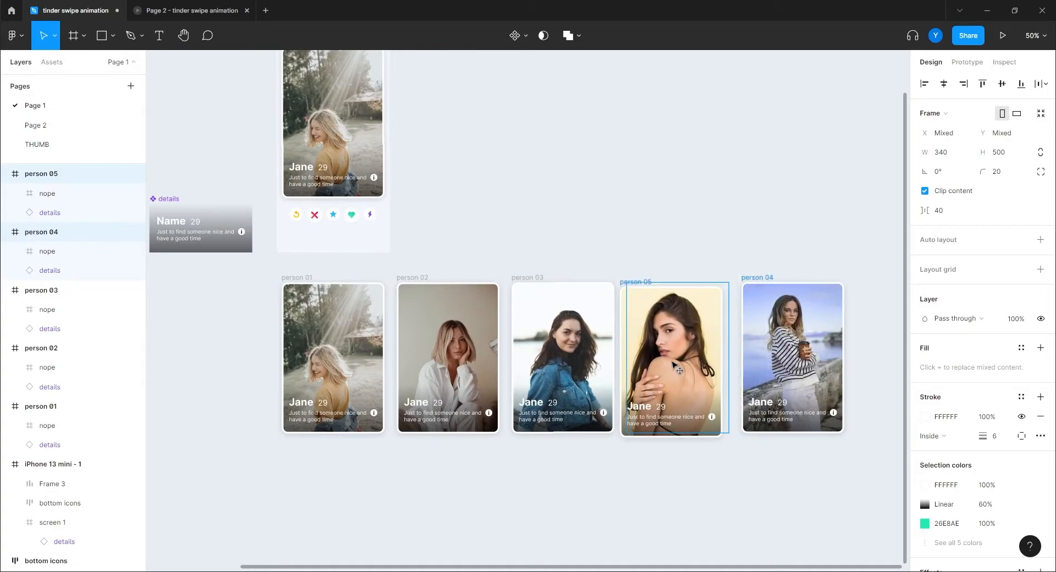
click(631, 237)
Step: Rename the yellow-background card as person 04 and the striped-sweater card as person 05
scroll(563, 233, right, 3)
scroll(563, 233, down, 2)
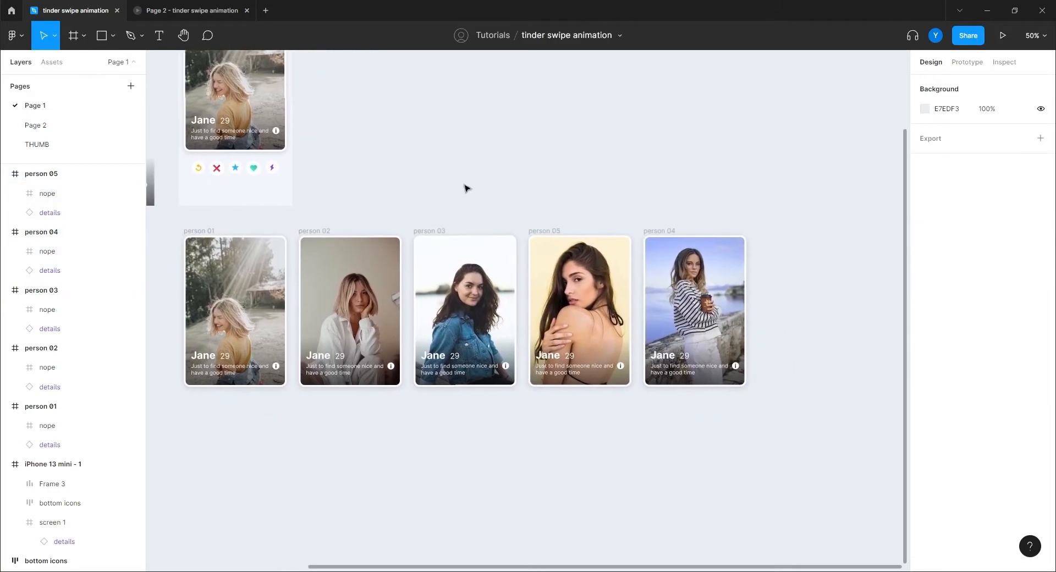
key(shift+0)
double_click(546, 156)
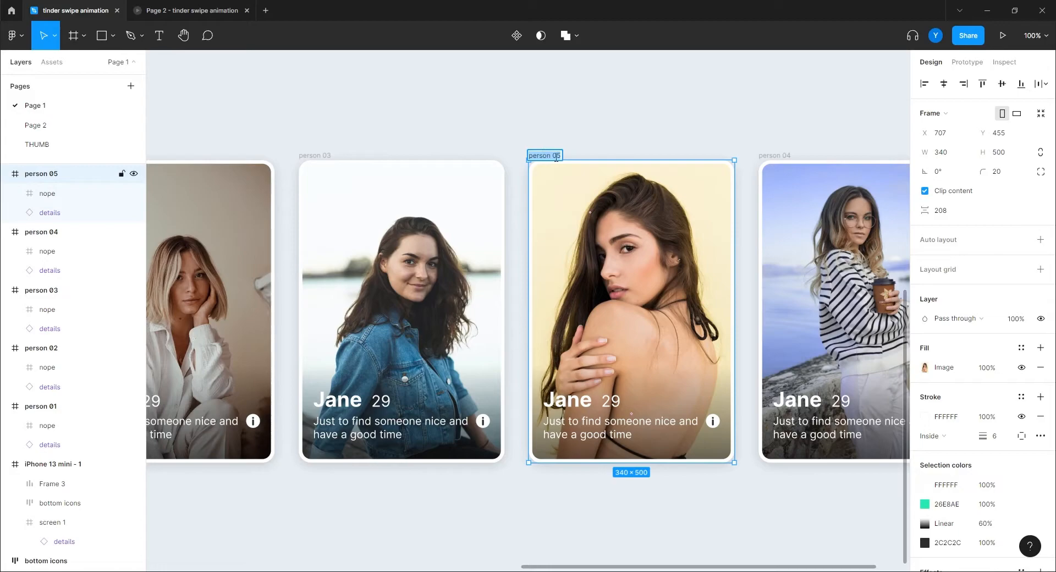
click(561, 156)
double_click(778, 156)
click(787, 154)
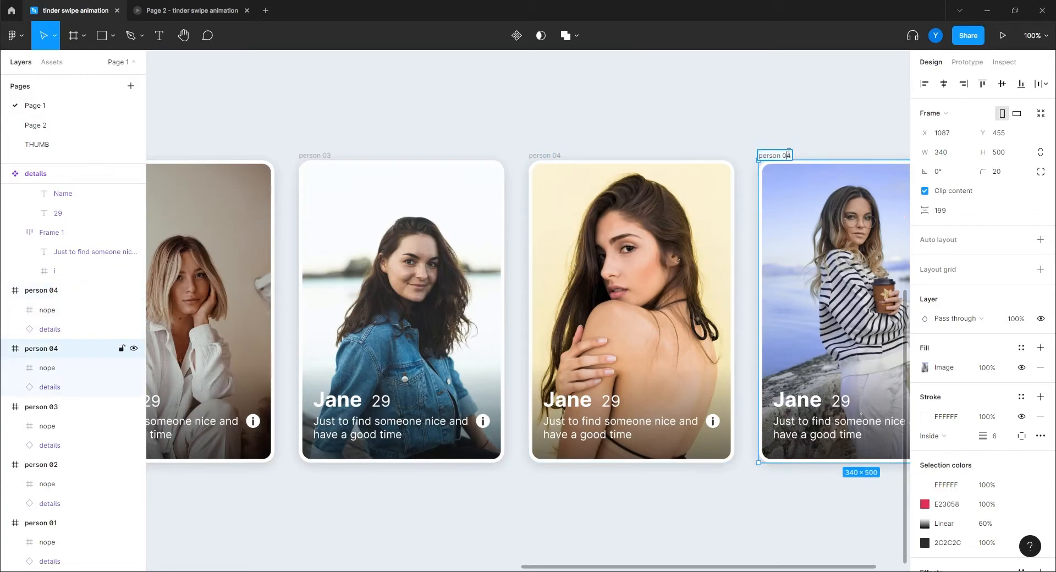
key(BackSpace)
text(5)
click(660, 126)
key(ctrl+minus)
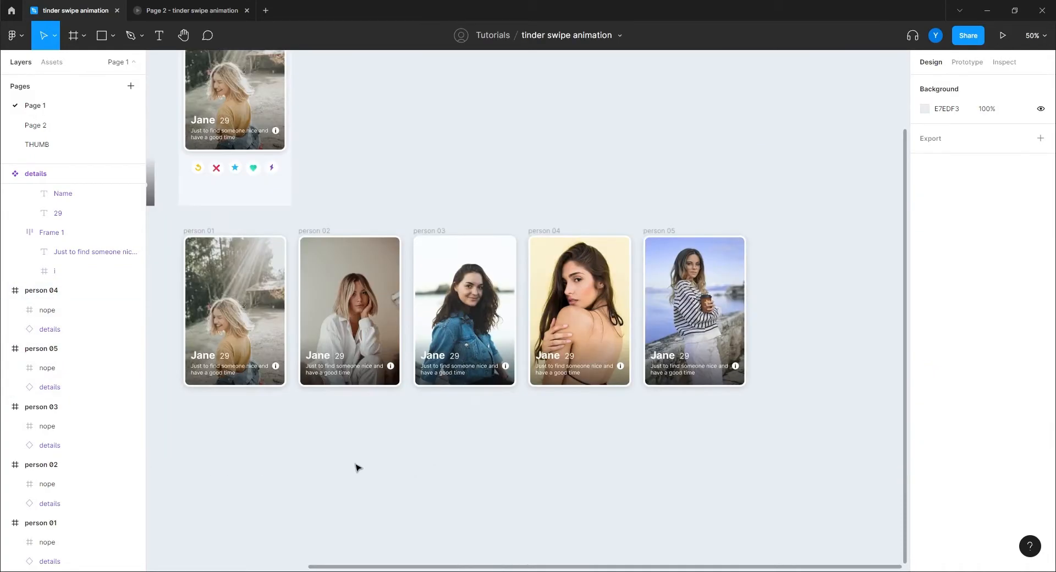
Step: Try resizing the person 02 card to a width of 300 and a height of 460
drag(350, 459, 566, 443)
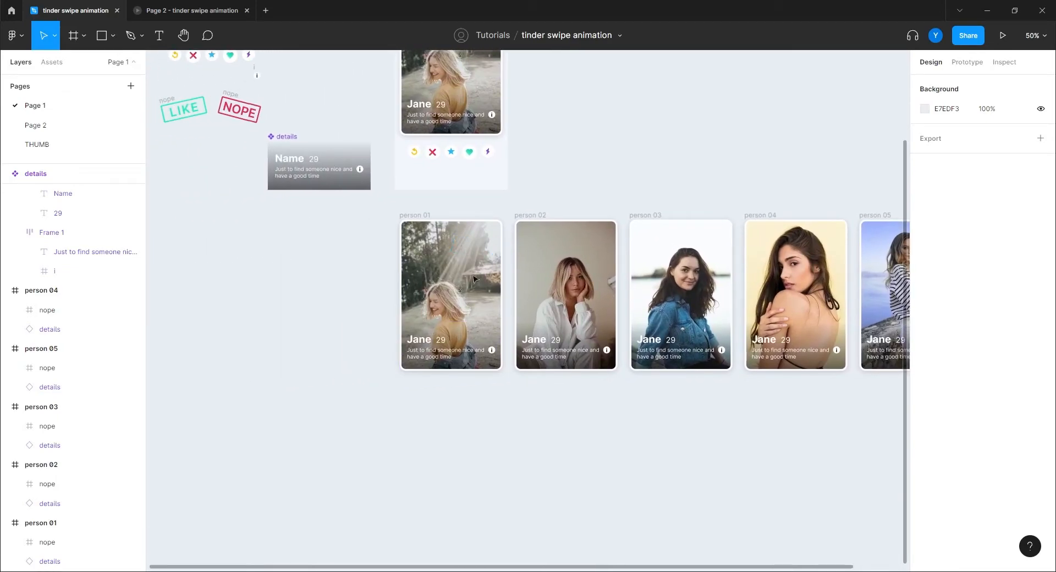
scroll(455, 422, right, 3)
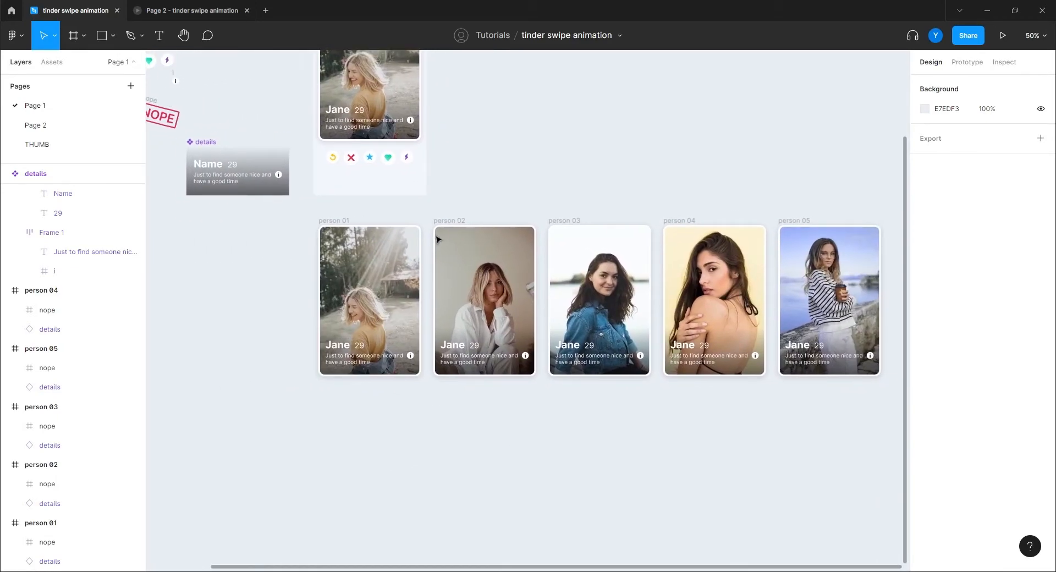
click(447, 221)
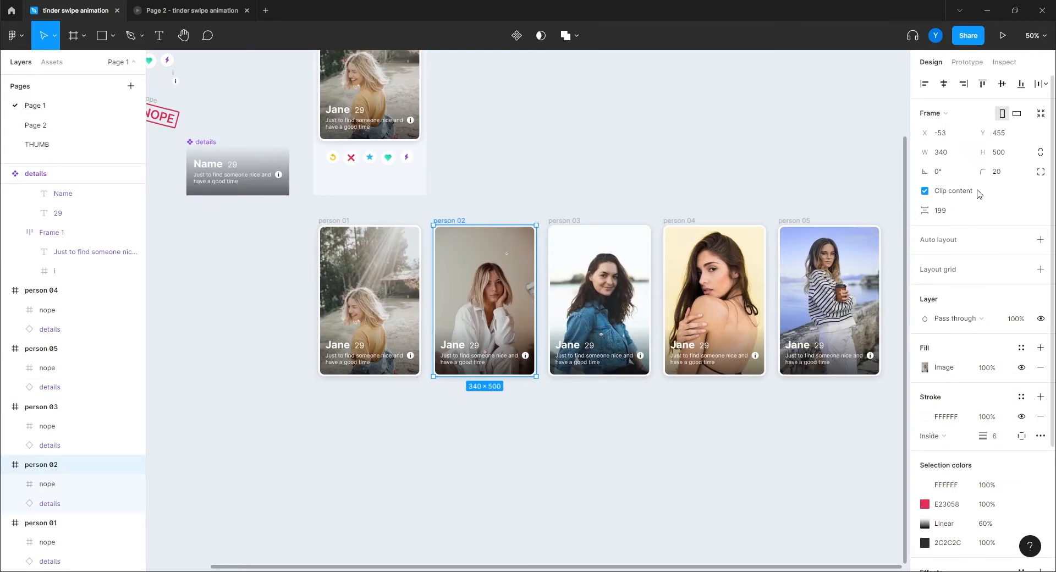
click(955, 152)
text(30)
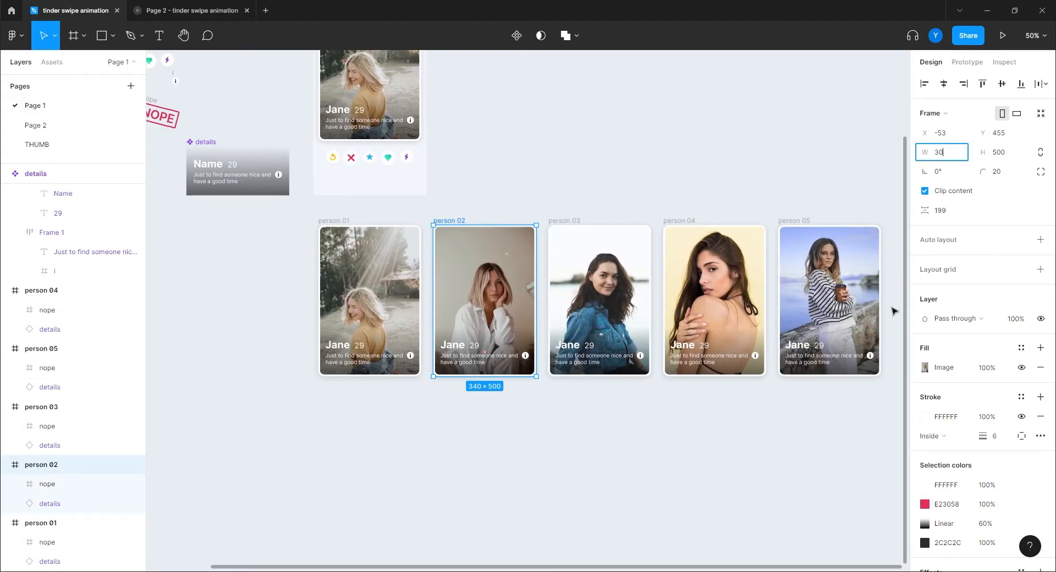
text(0)
key(Tab)
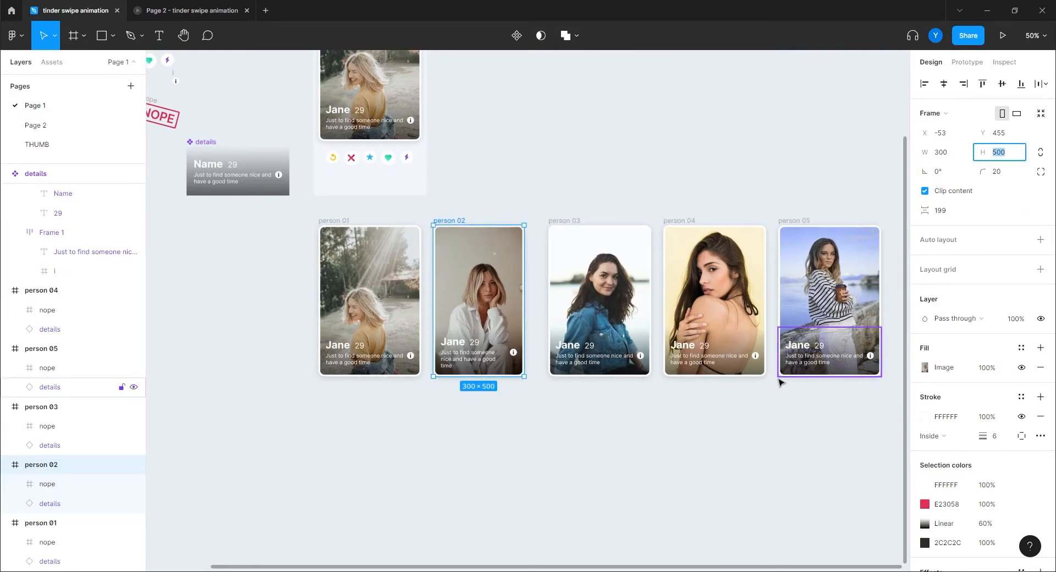
key(Return)
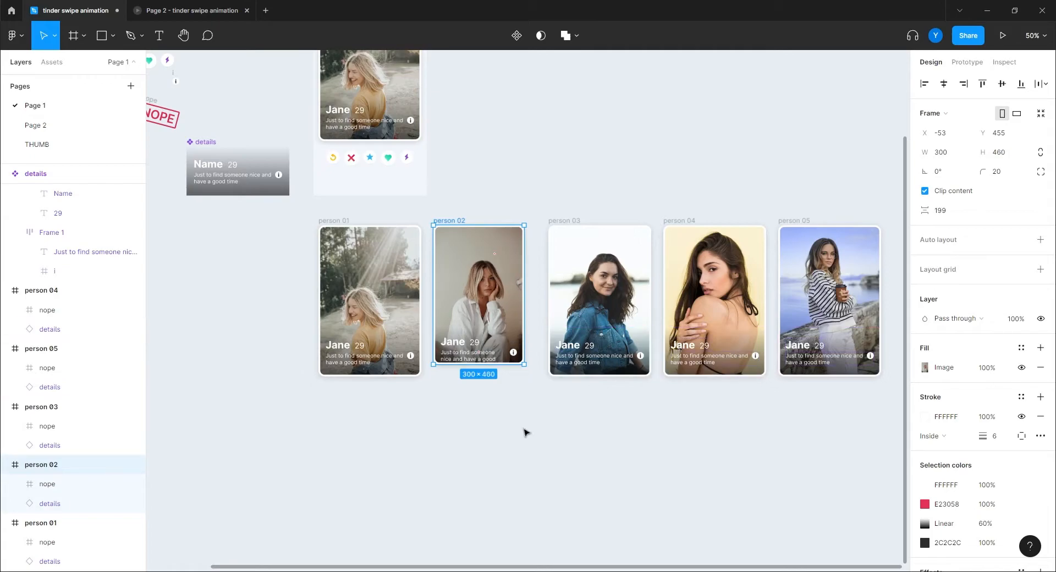
Step: Undo the width and height changes of the person 02 card
click(559, 228)
shift+click(717, 225)
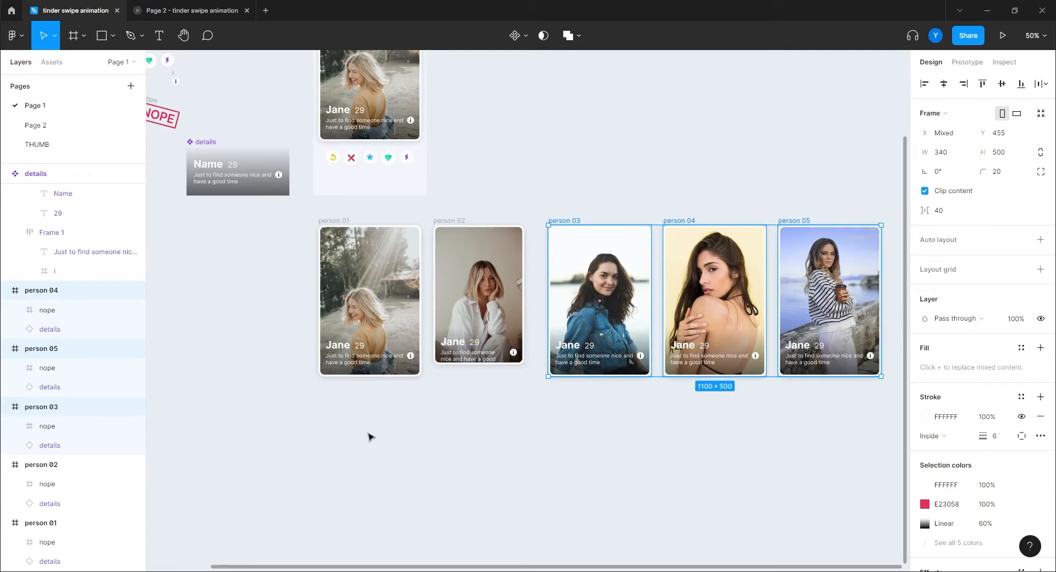
key(ctrl+z)
key(ctrl+z)
key(ctrl+z)
key(ctrl+z)
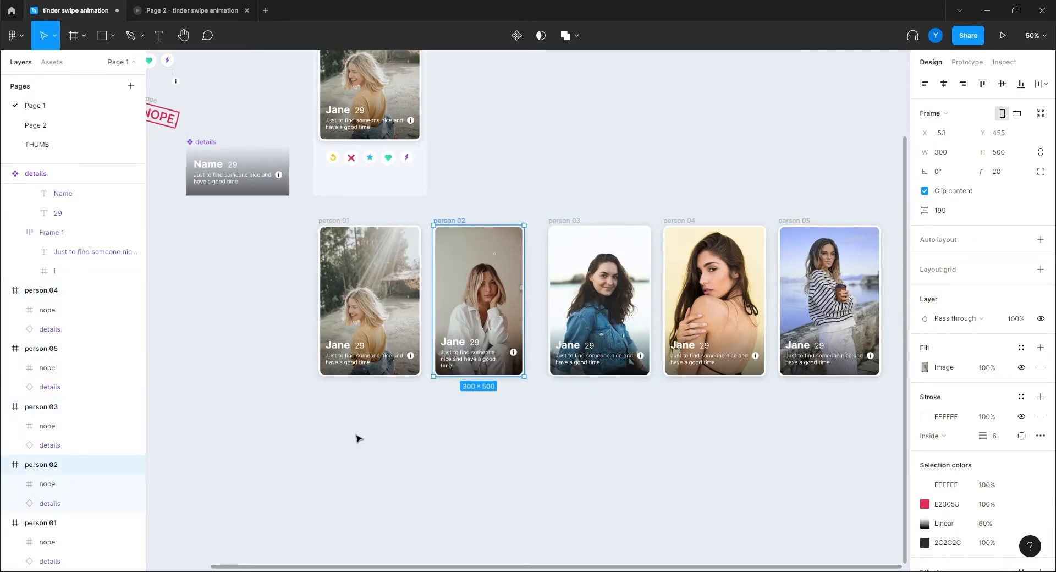
click(358, 439)
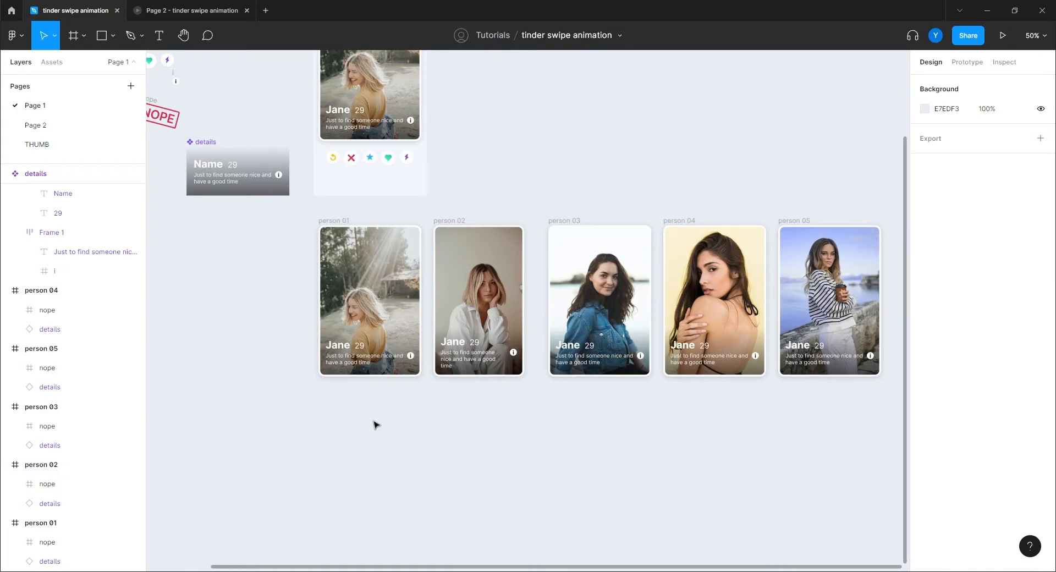
key(ctrl+z)
key(ctrl+z)
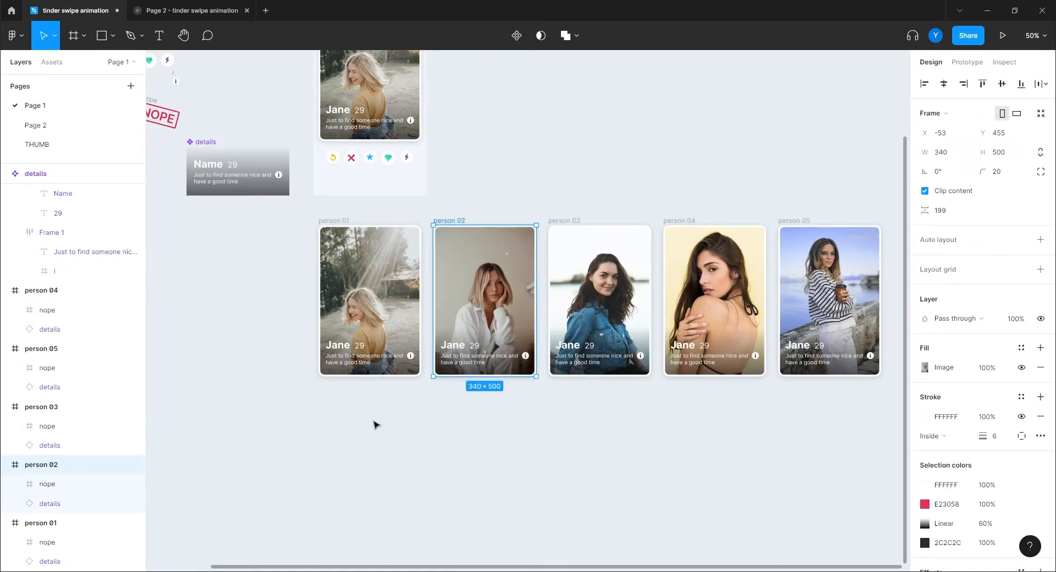
Step: Set the vertical constraint of the details instances in the person cards to Bottom
click(366, 351)
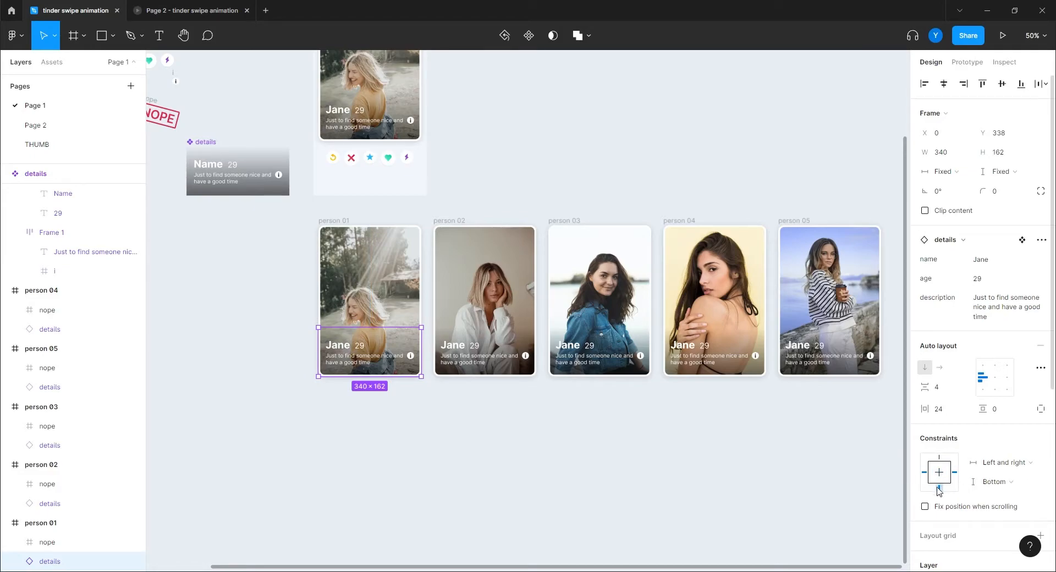
click(484, 368)
shift+click(600, 369)
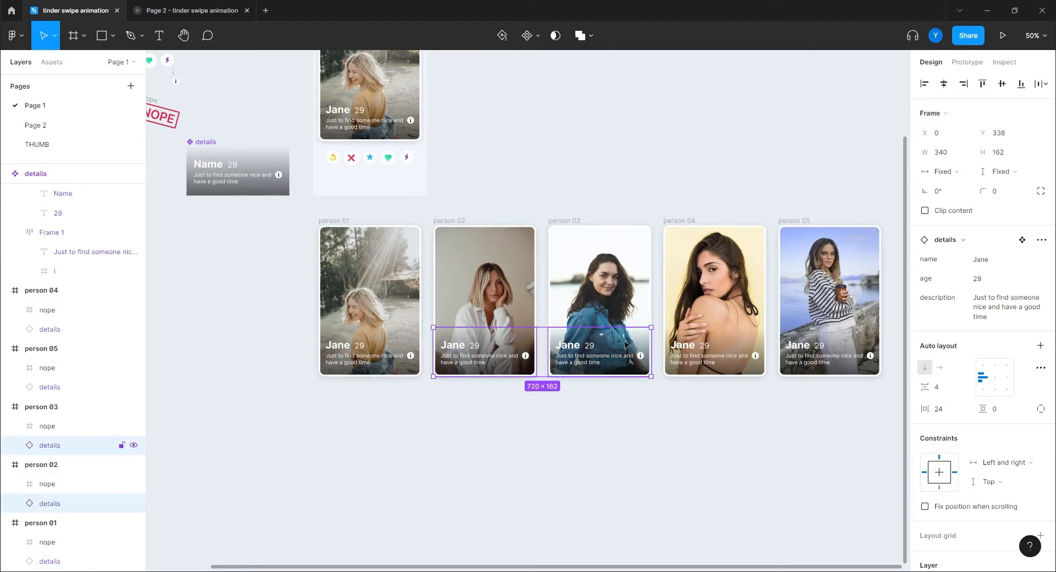
shift+click(715, 368)
shift+click(845, 375)
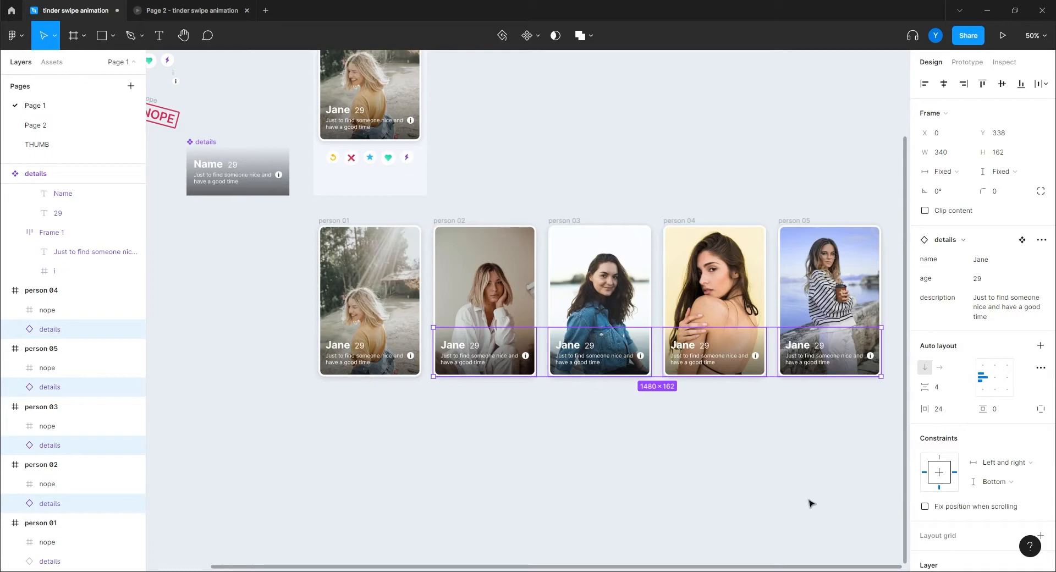
click(323, 464)
Step: Resize the person 02, person 03, person 04 and person 05 cards together to a width of 300 and a height of 460
drag(285, 450, 363, 452)
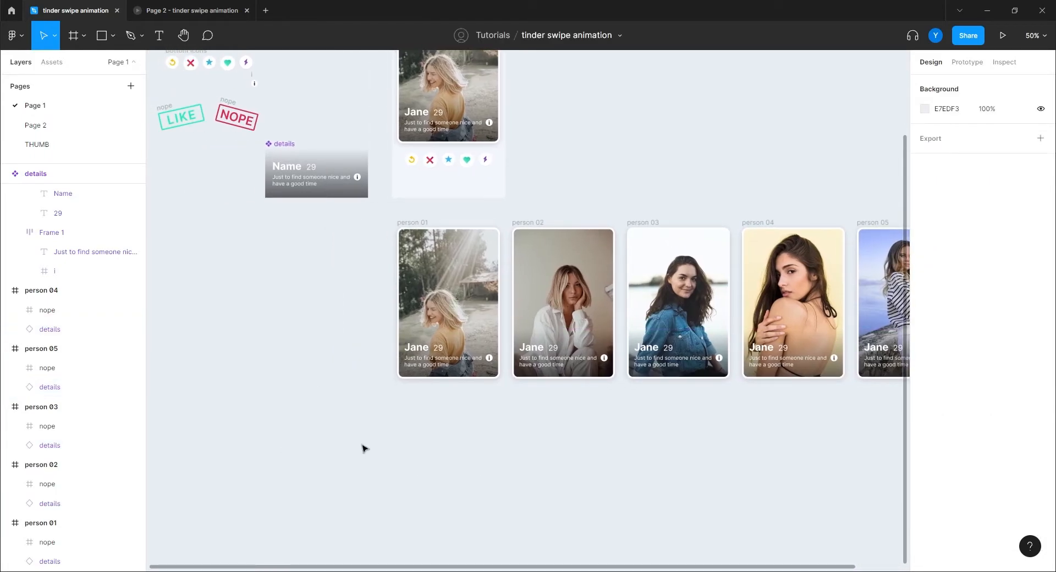
click(526, 222)
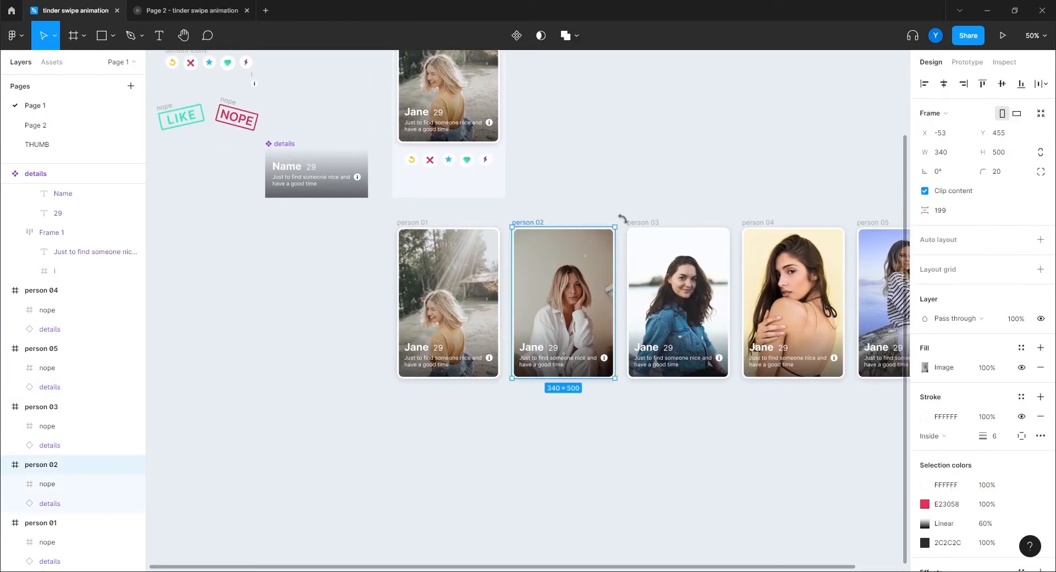
shift+click(642, 222)
shift+click(762, 222)
shift+click(870, 222)
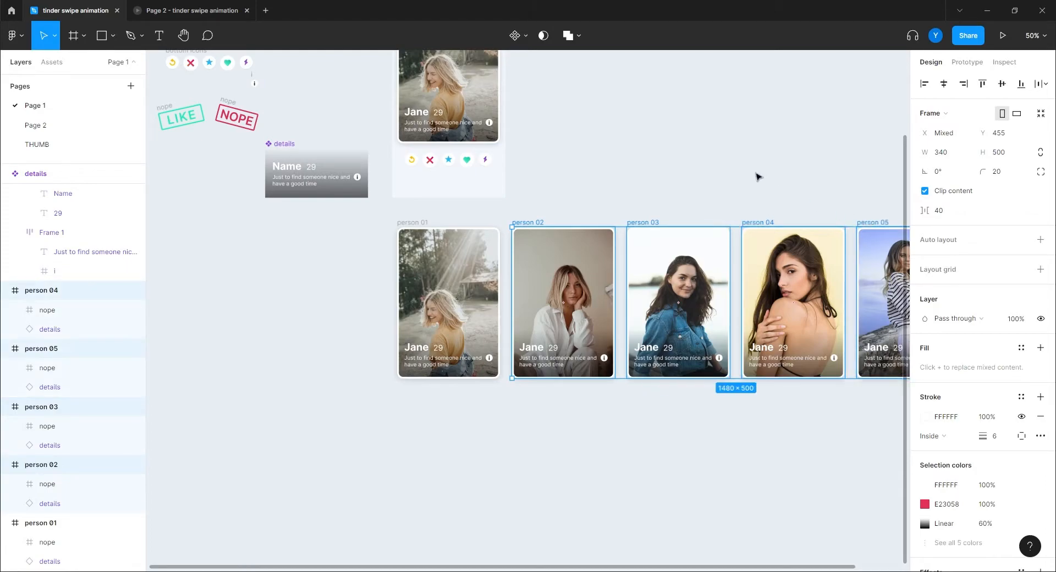
drag(760, 178, 592, 168)
click(942, 152)
text(3)
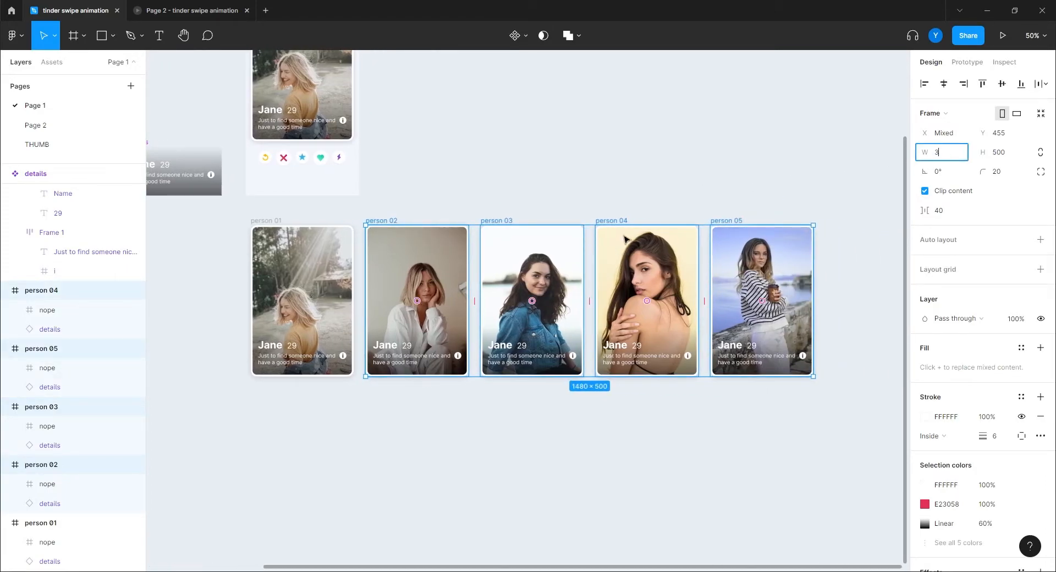
text(00)
key(Return)
click(998, 152)
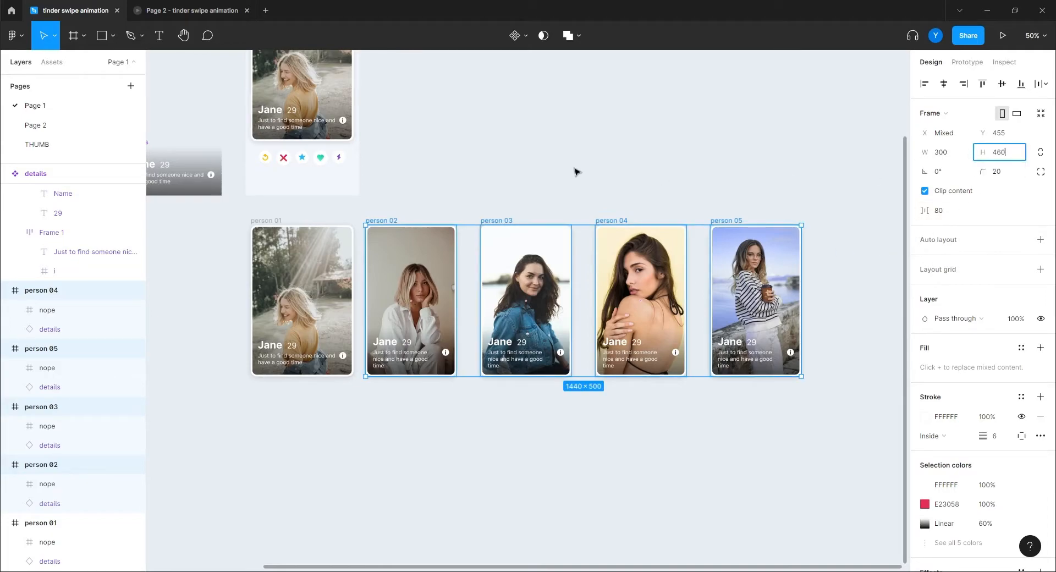
text(460)
key(Return)
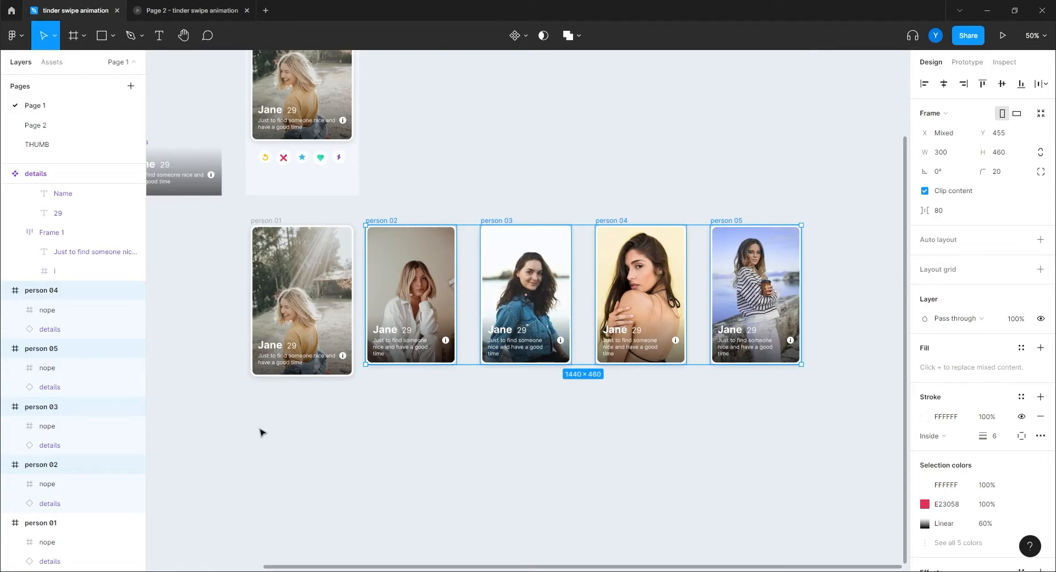
Step: Move the person 01 layer to the top of the person frames, with the person 02 layer directly beneath it
click(277, 430)
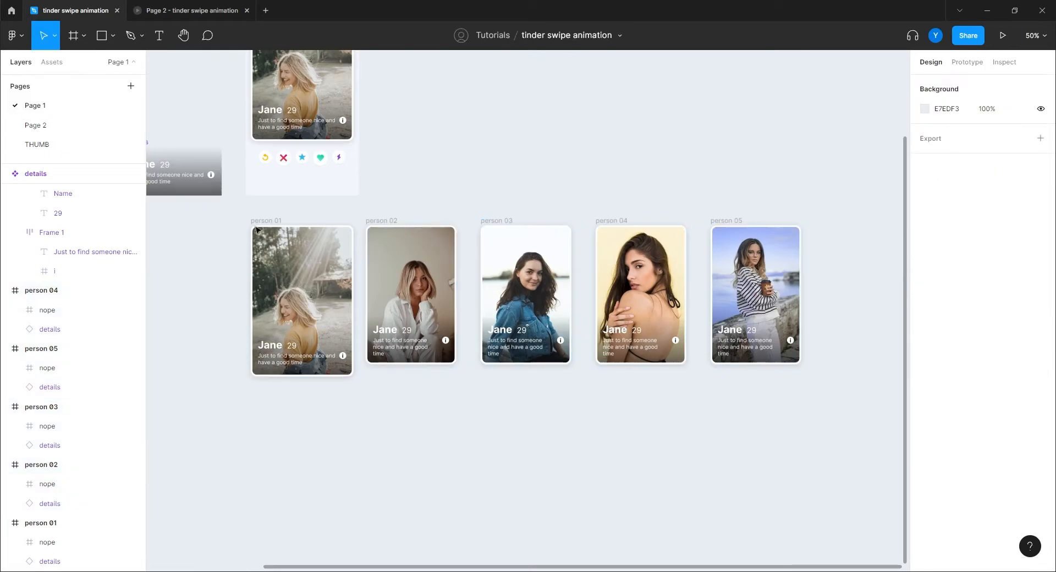
click(270, 221)
drag(169, 358, 292, 358)
click(6, 523)
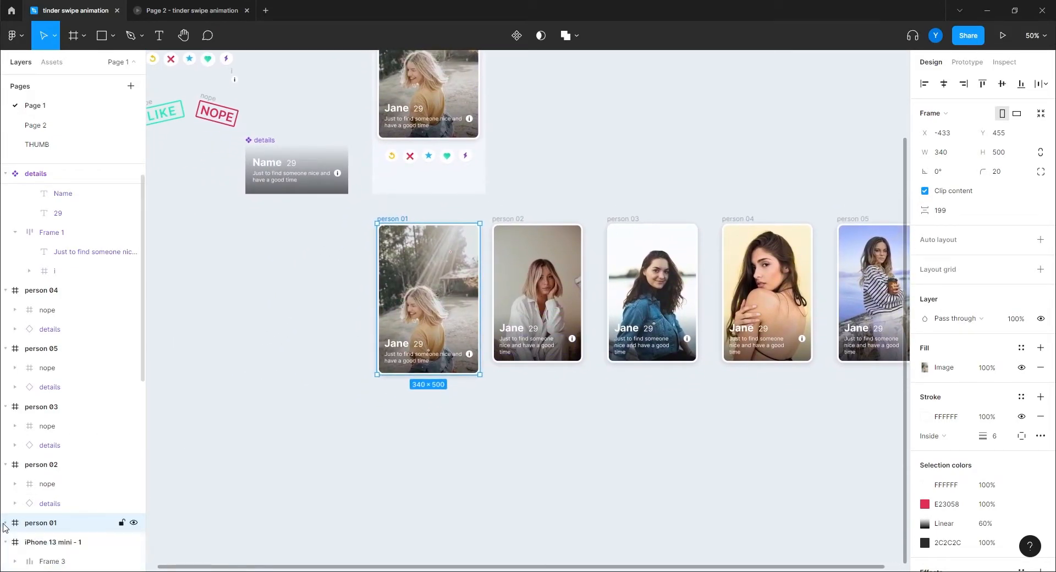
drag(58, 525, 34, 281)
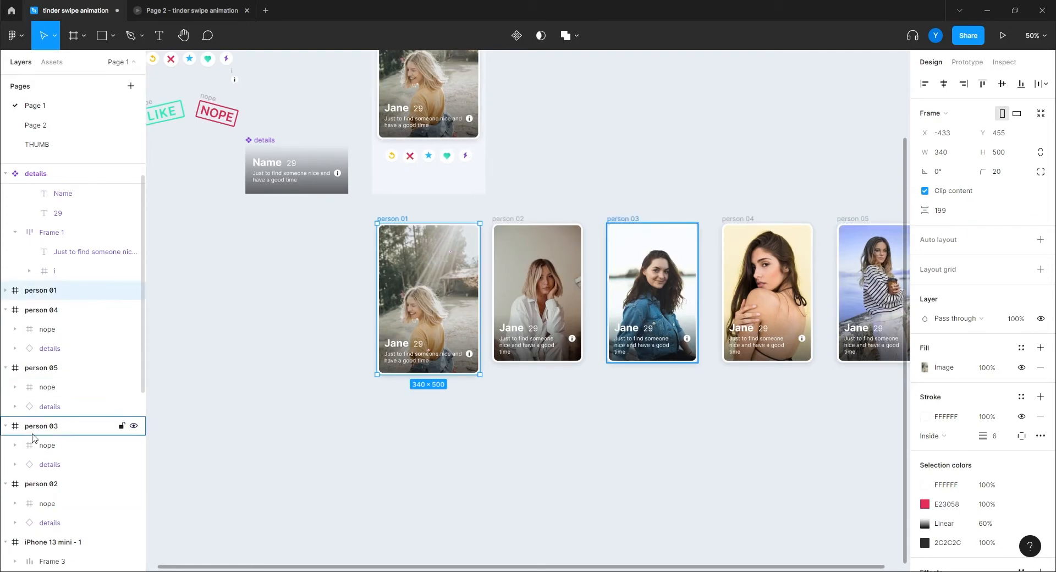
drag(48, 485, 42, 301)
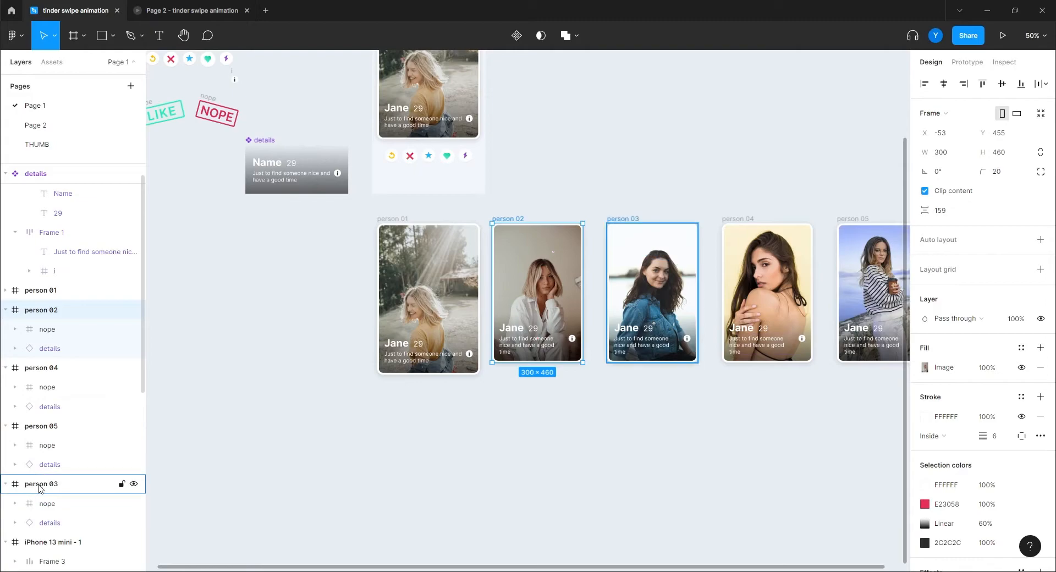
click(41, 483)
drag(20, 333, 21, 324)
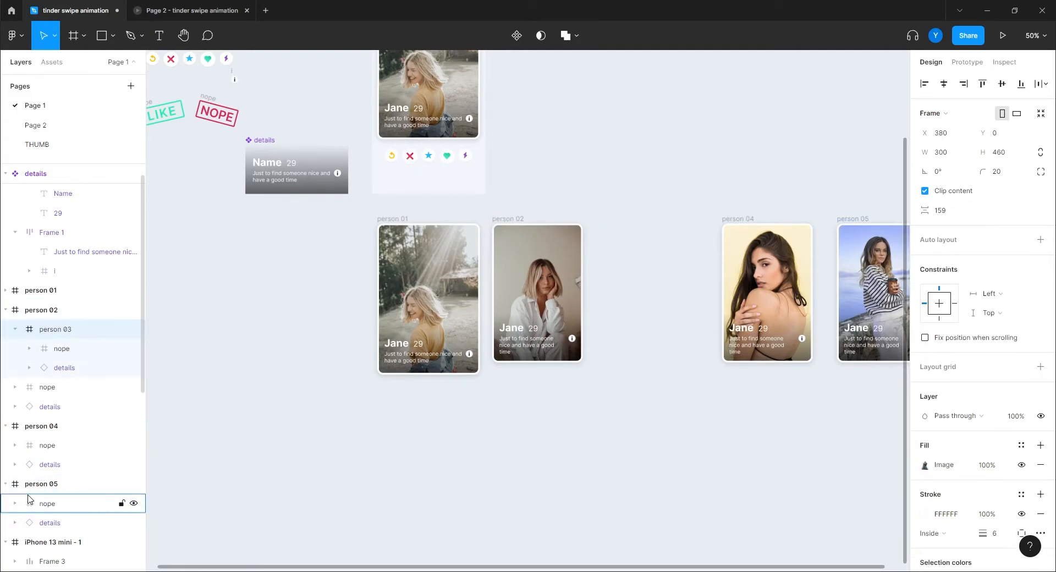
key(ctrl+z)
Step: Order person 03 and person 04 beneath person 02 as separate top-level frames and collapse the person 01 to person 04 layers
drag(28, 484, 19, 335)
click(6, 310)
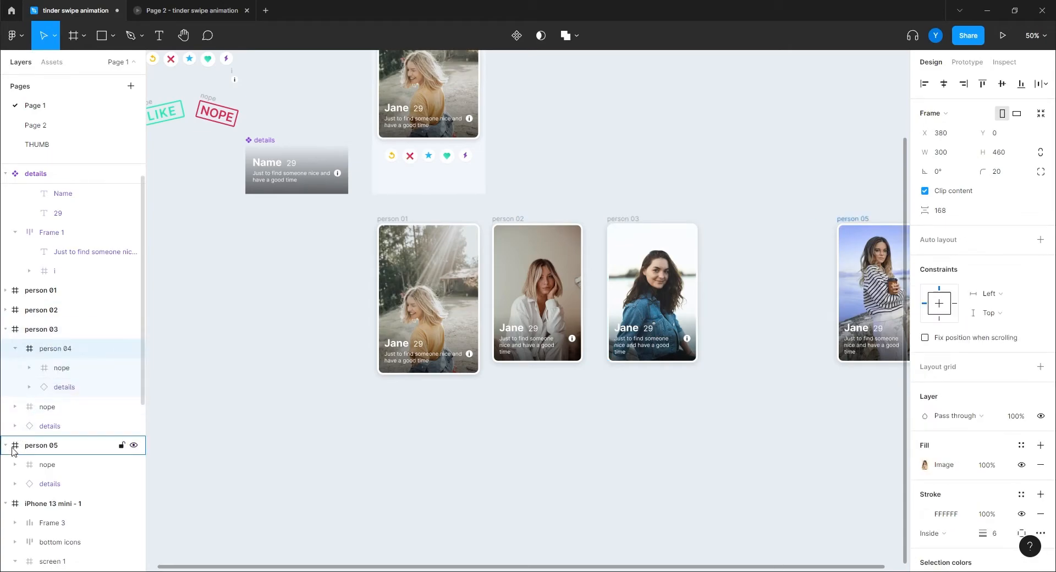
click(4, 332)
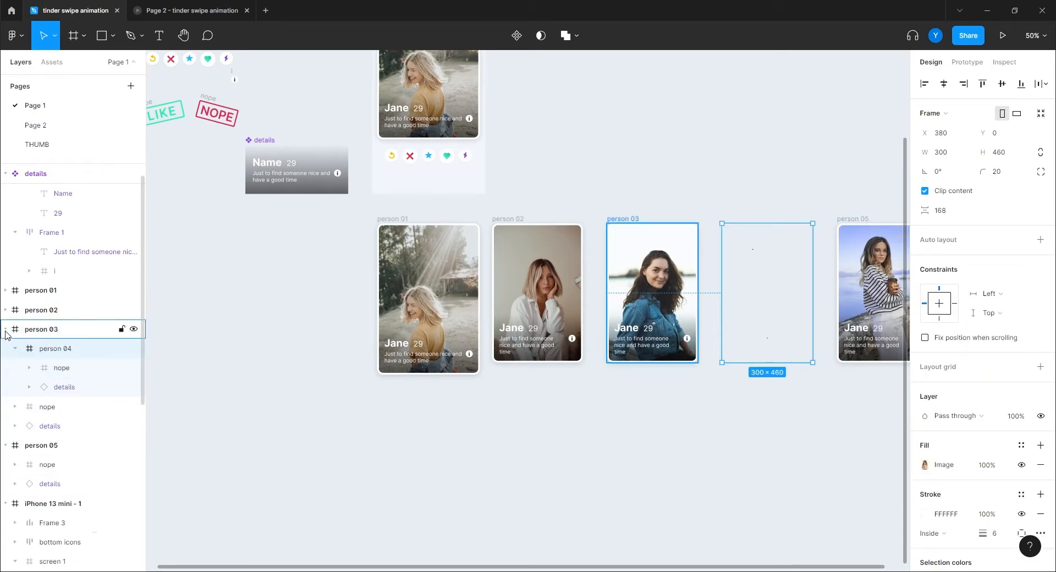
drag(30, 356, 2, 441)
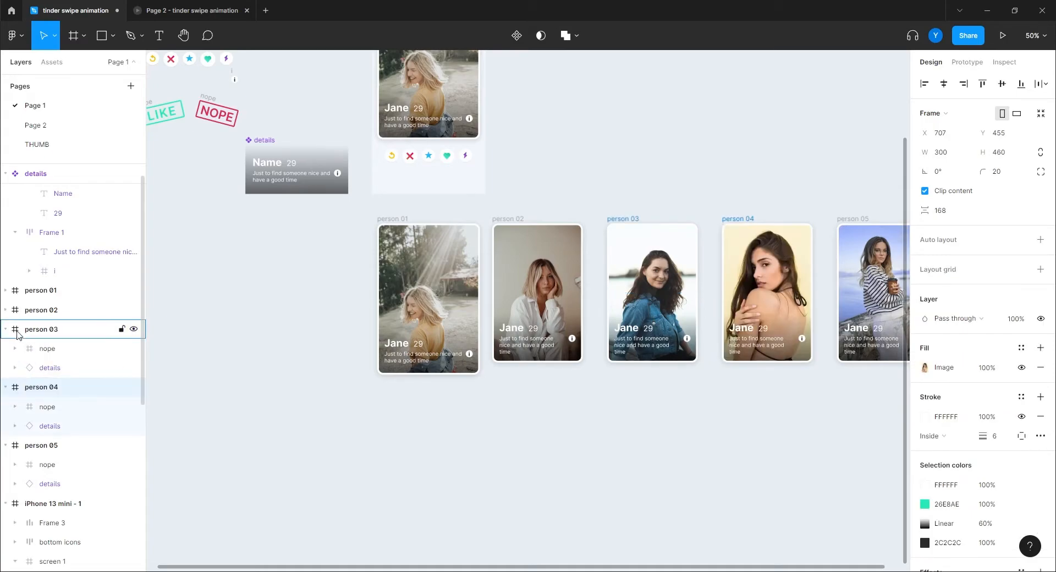
click(6, 330)
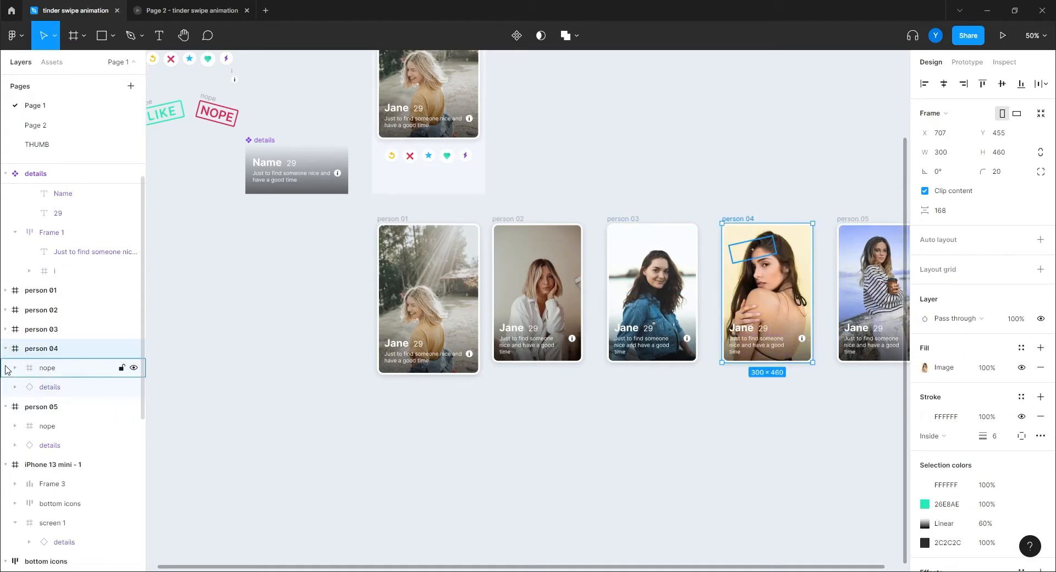
click(5, 349)
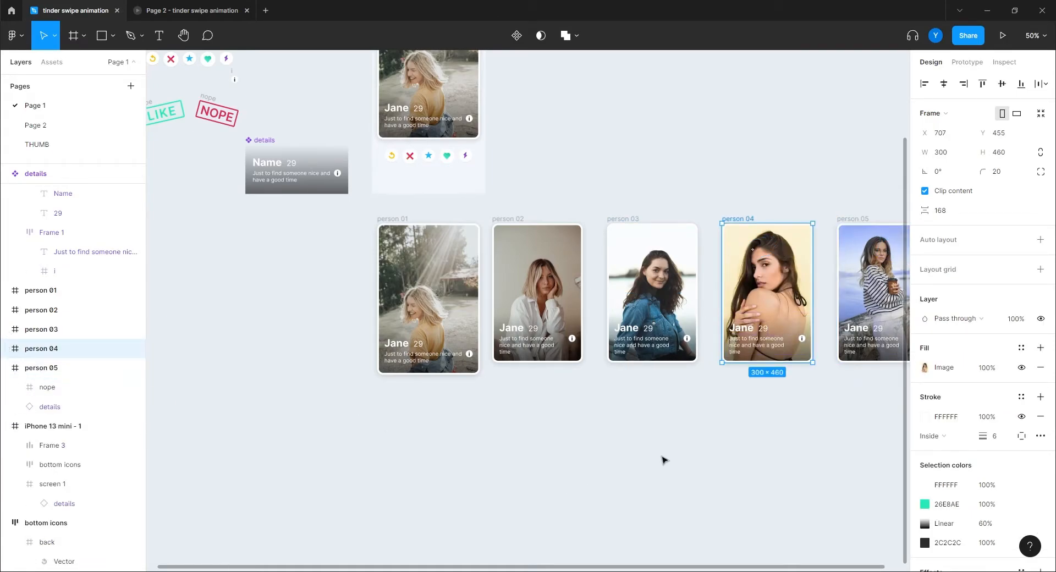
Step: Stack all five person cards on one another by aligning their horizontal and vertical centers
drag(638, 421, 634, 416)
scroll(634, 416, right, 3)
drag(797, 184, 188, 466)
drag(379, 431, 503, 382)
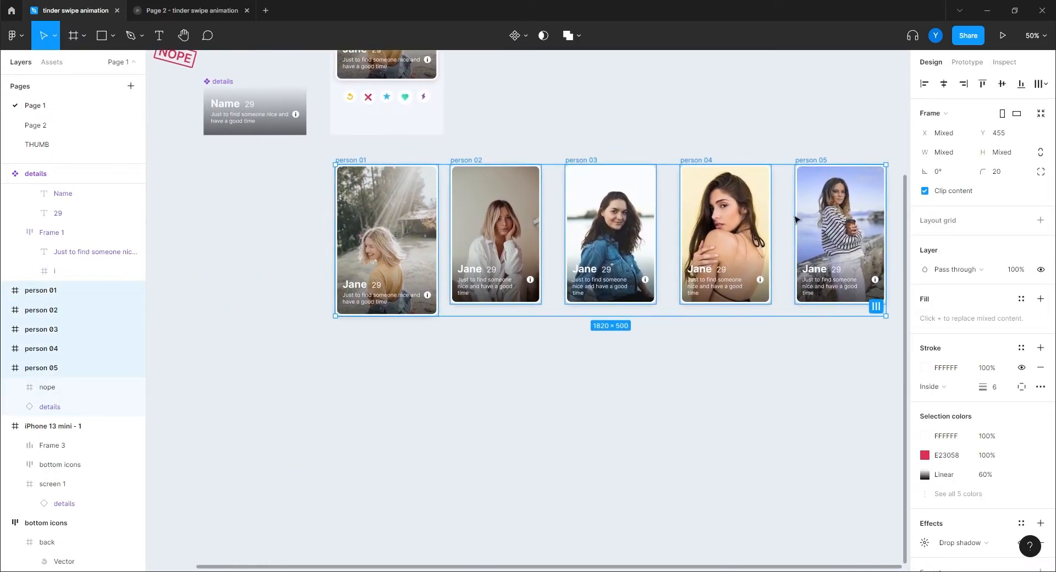
click(946, 86)
drag(436, 244, 422, 320)
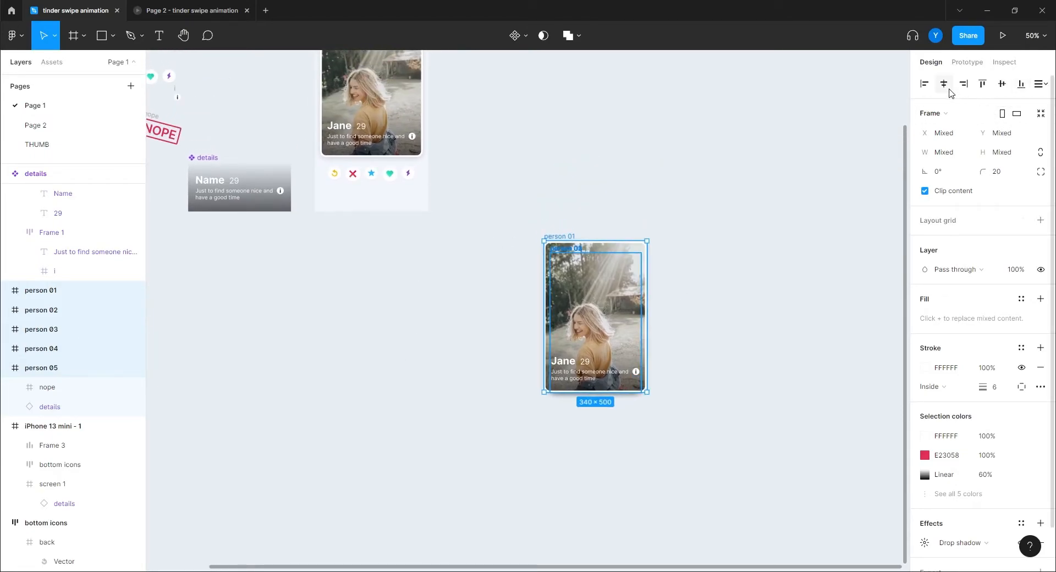
click(1002, 84)
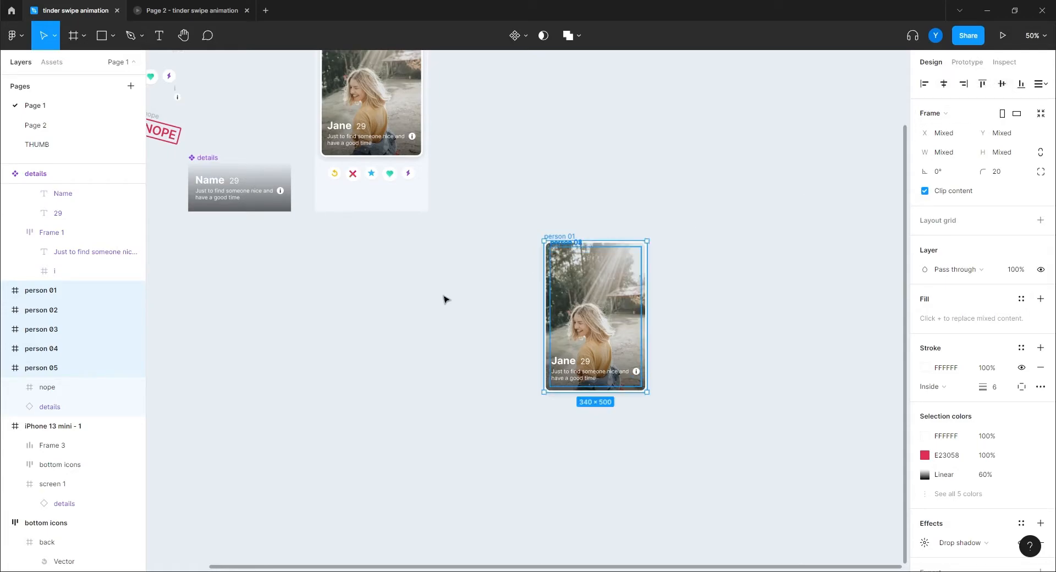
mouse_move(432, 303)
mouse_down()
mouse_move(323, 311)
mouse_move(433, 295)
mouse_up()
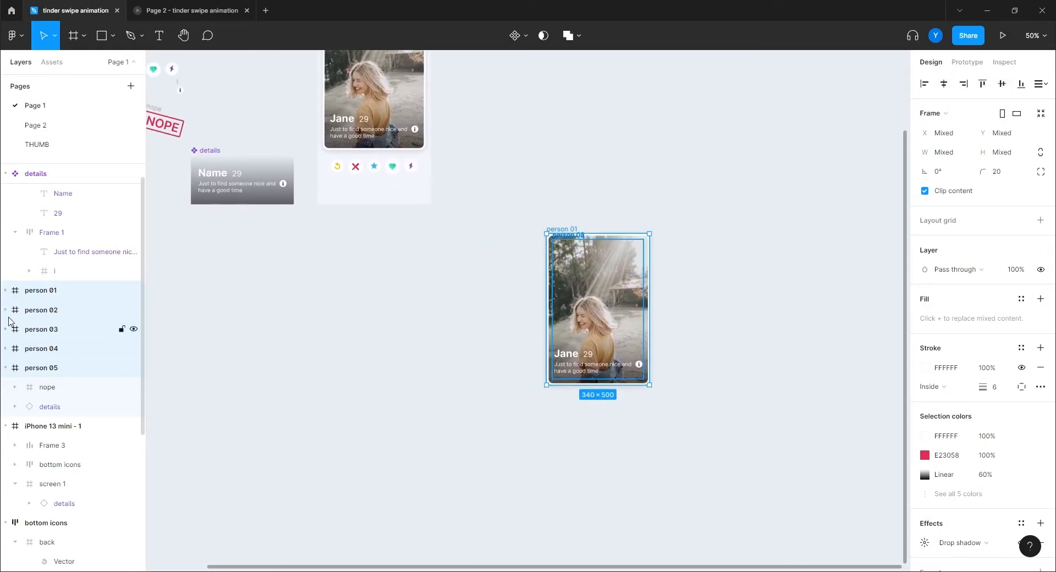
Step: Reduce the drop shadow of the person 02, person 03, person 04 and person 05 cards to 0
click(43, 311)
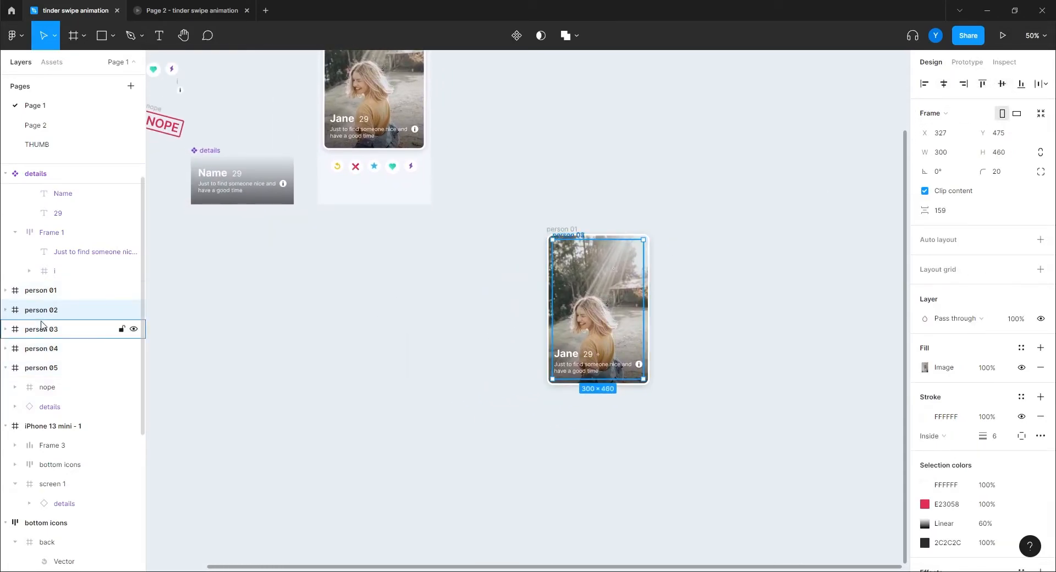
shift+click(51, 368)
scroll(982, 385, down, 2)
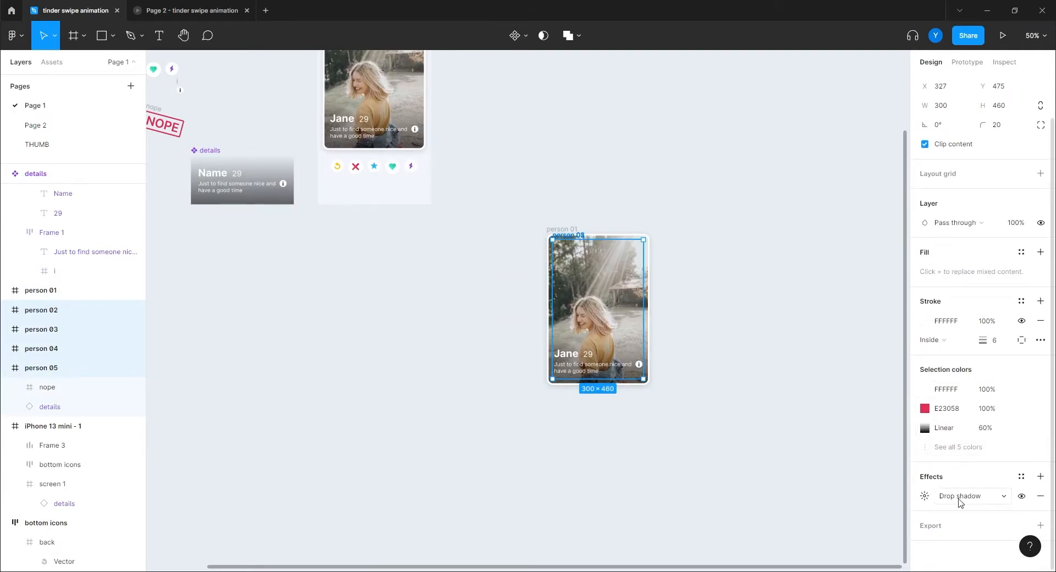
click(929, 497)
click(838, 519)
text(0)
key(Return)
Step: Select the whole stack of five person cards together
click(384, 337)
drag(464, 275, 508, 288)
drag(724, 192, 486, 520)
scroll(430, 372, up, 3)
scroll(430, 372, left, 3)
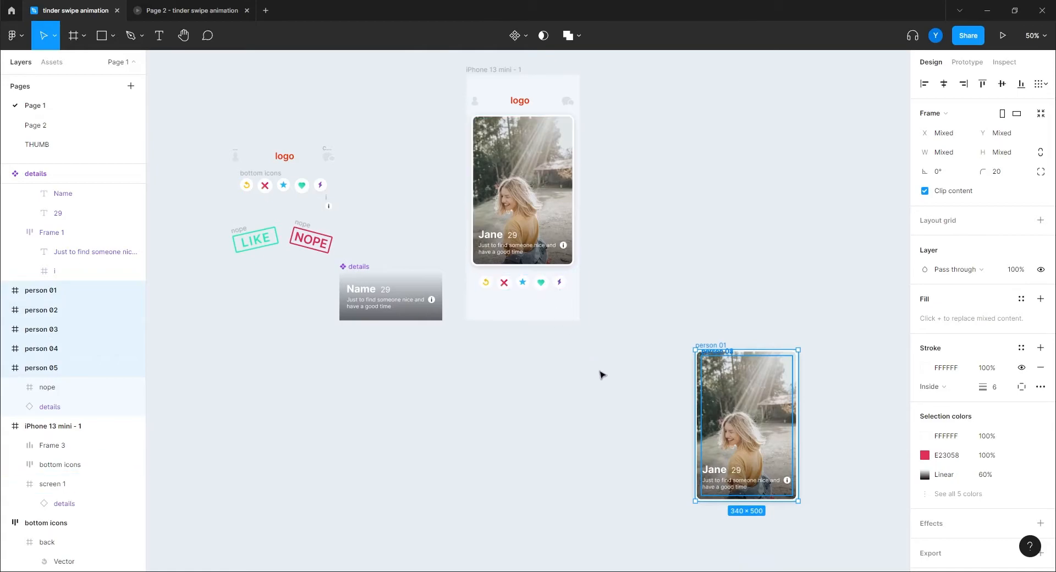
Step: Replace the existing card in the iPhone 13 mini - 1 frame with the stacked person 01 to person 05 cards
drag(517, 175, 812, 133)
key(Delete)
drag(826, 321, 646, 543)
drag(740, 468, 517, 230)
drag(645, 245, 688, 346)
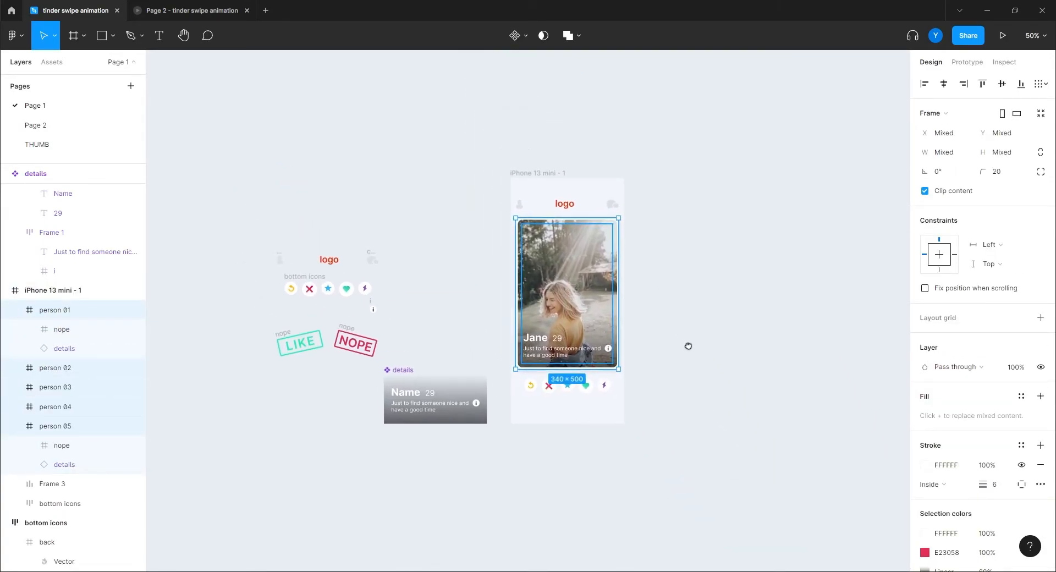
Step: Collapse the person 01 and person 05 layers inside the iPhone 13 mini - 1 frame
click(703, 306)
key(plus)
drag(676, 297, 639, 292)
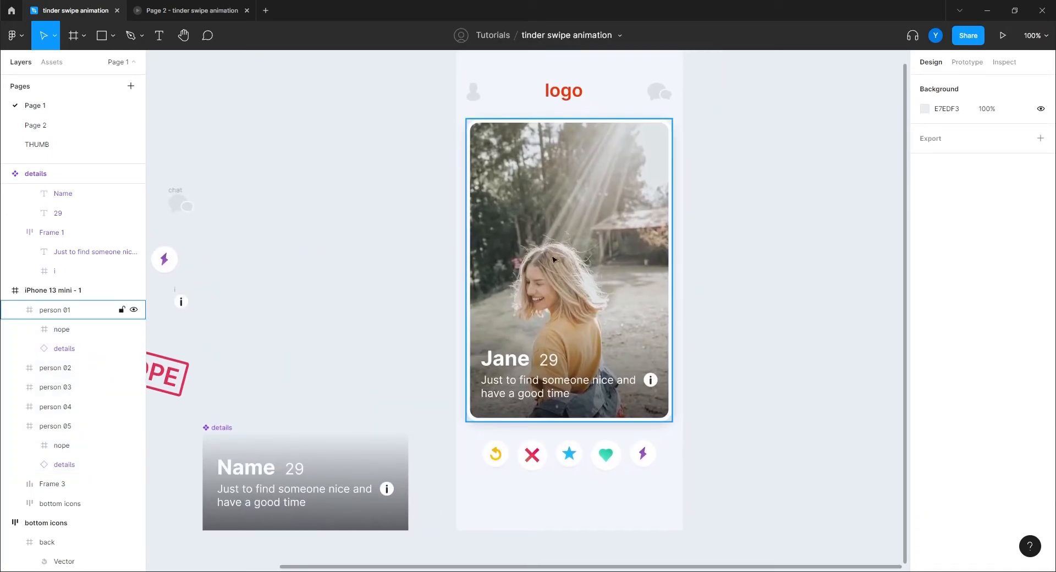
click(12, 313)
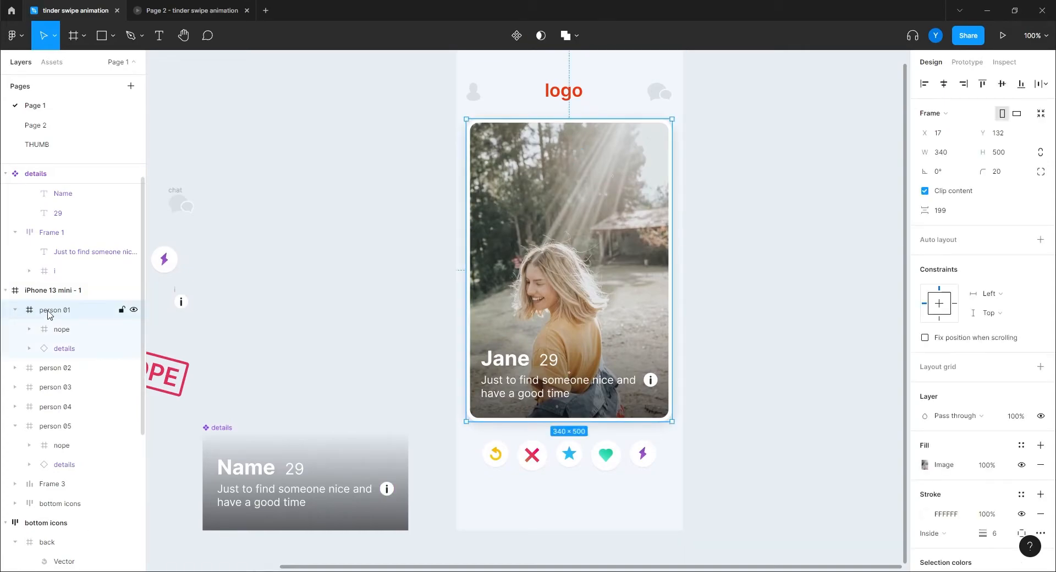
click(15, 310)
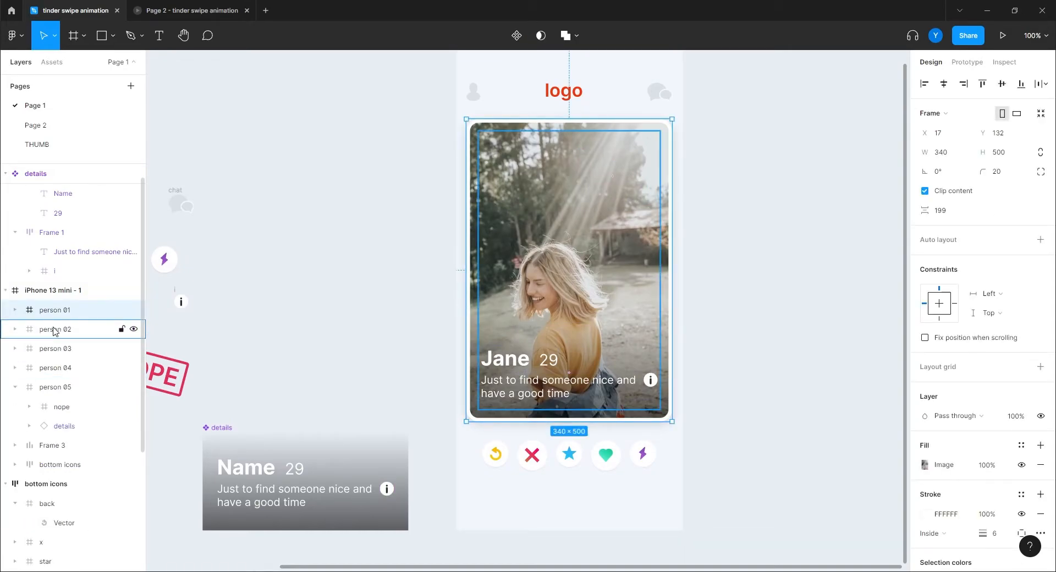
click(15, 386)
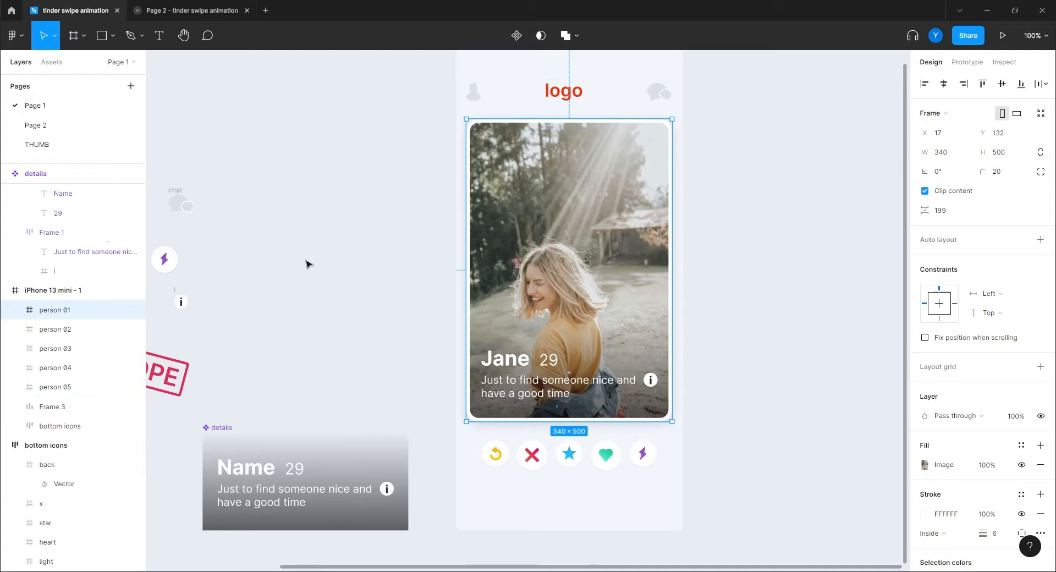
Step: Duplicate the iPhone 13 mini - 1 frame and place the copy beside the original
drag(372, 272, 303, 292)
key(ctrl+minus)
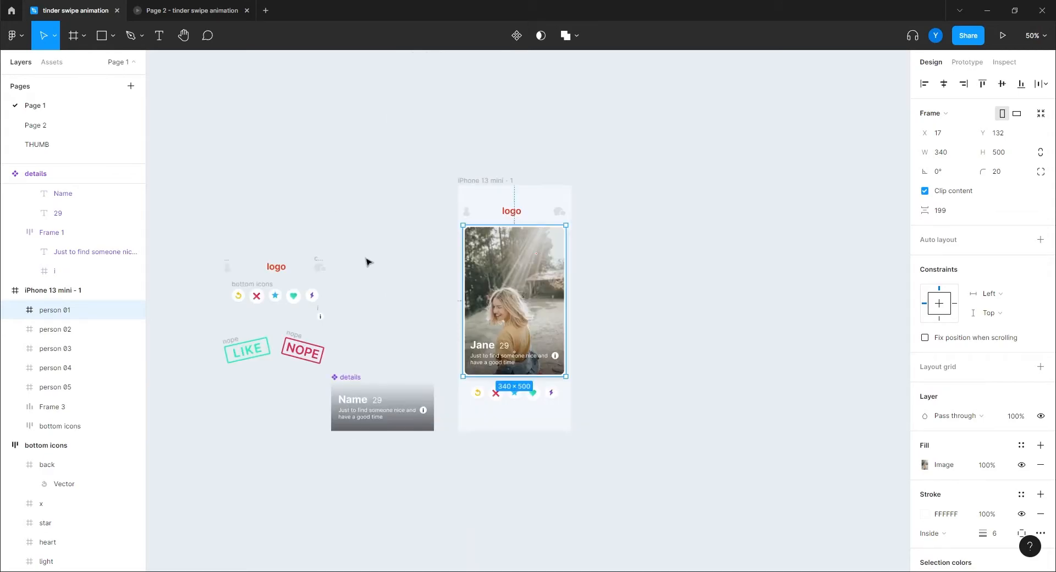
drag(367, 256, 333, 244)
drag(438, 170, 601, 169)
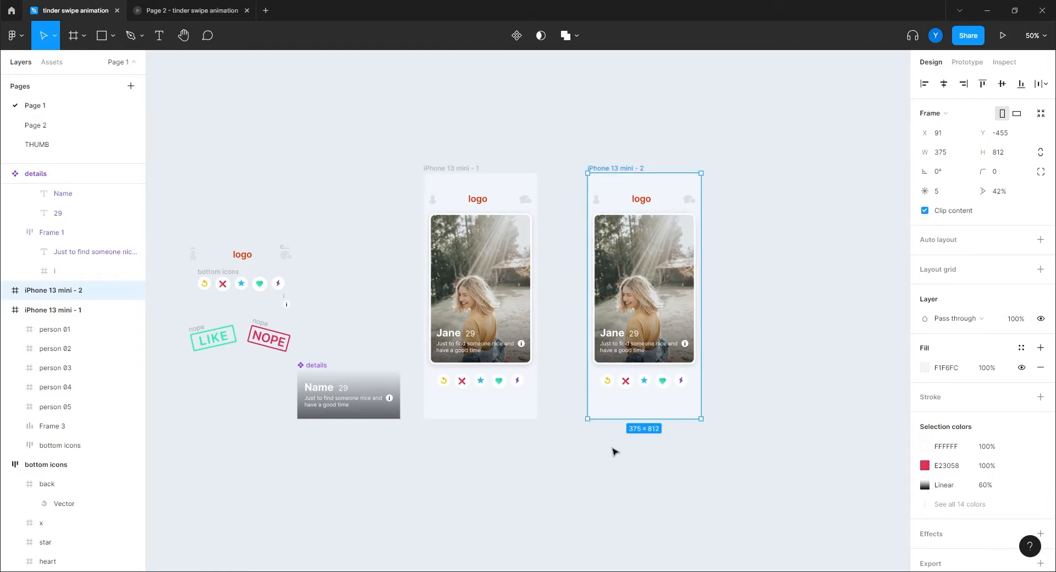
Step: Make the hidden nope stamp on the person 01 card in iPhone 13 mini - 2 fully opaque
click(664, 279)
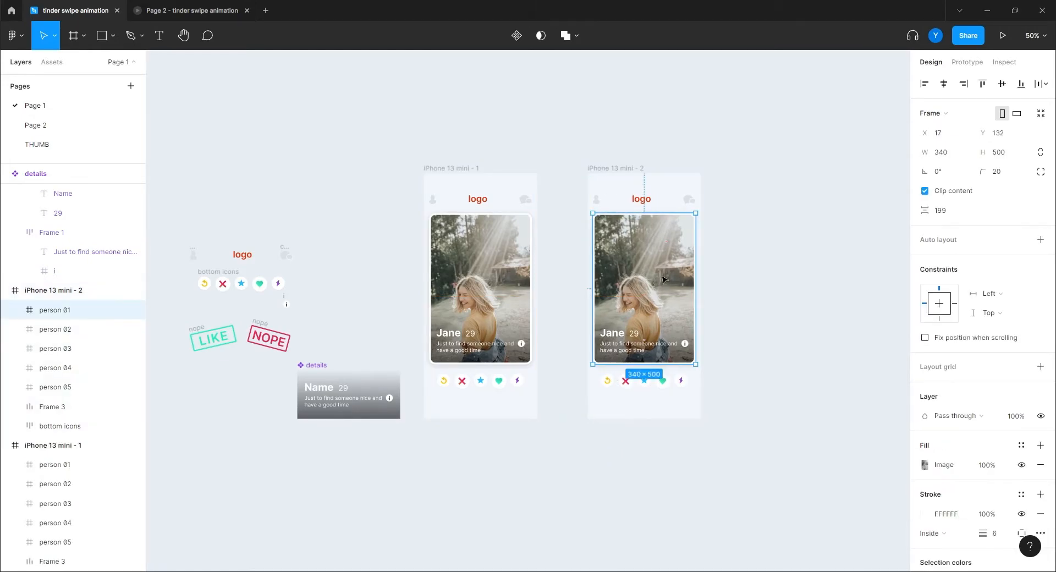
double_click(676, 241)
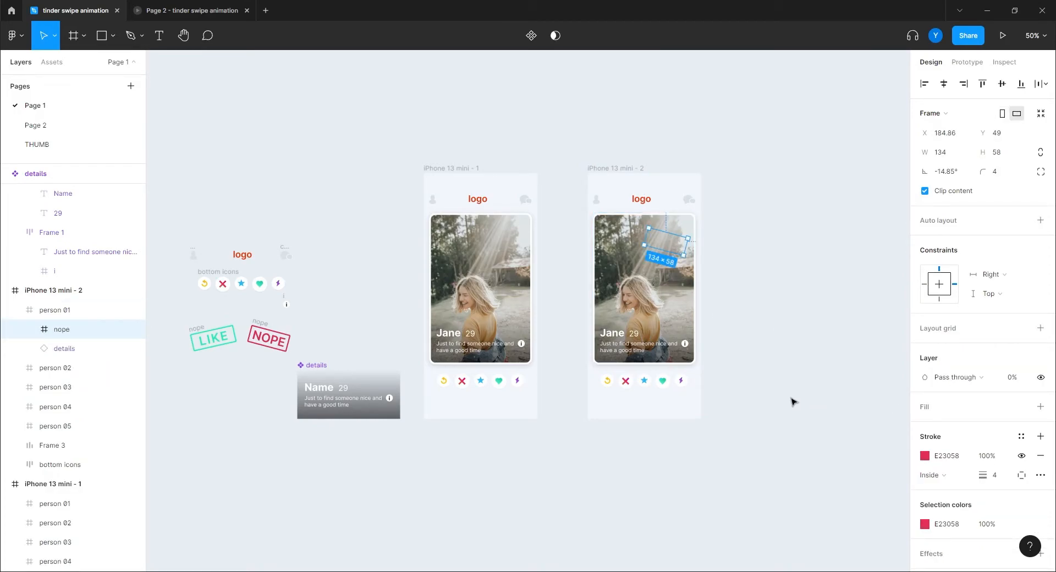
key(0)
click(605, 468)
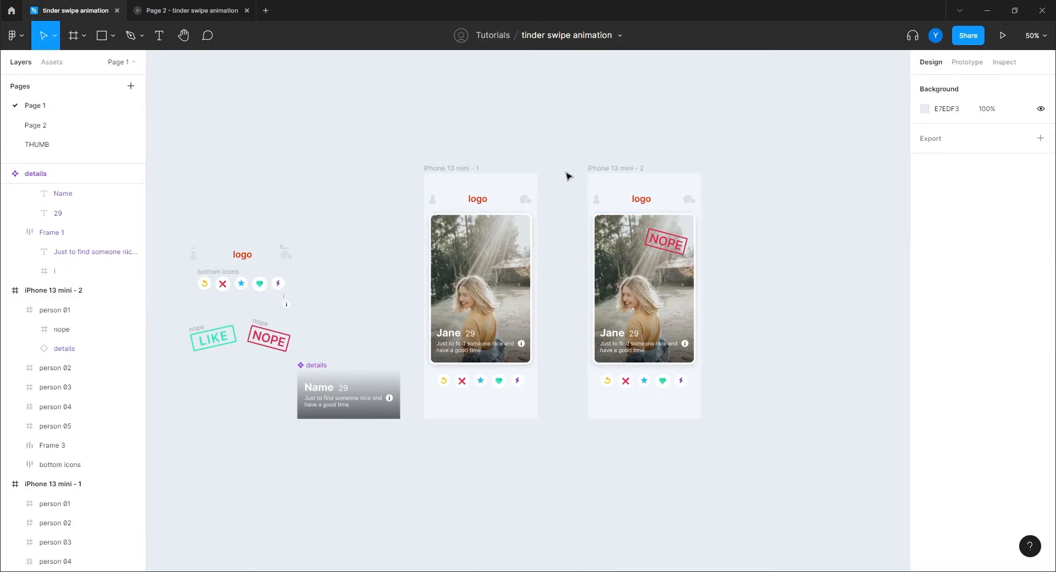
Step: Duplicate the iPhone 13 mini - 2 frame alongside it and rotate the copy's person 01 card to 12°
drag(597, 168, 761, 169)
scroll(623, 479, right, 5)
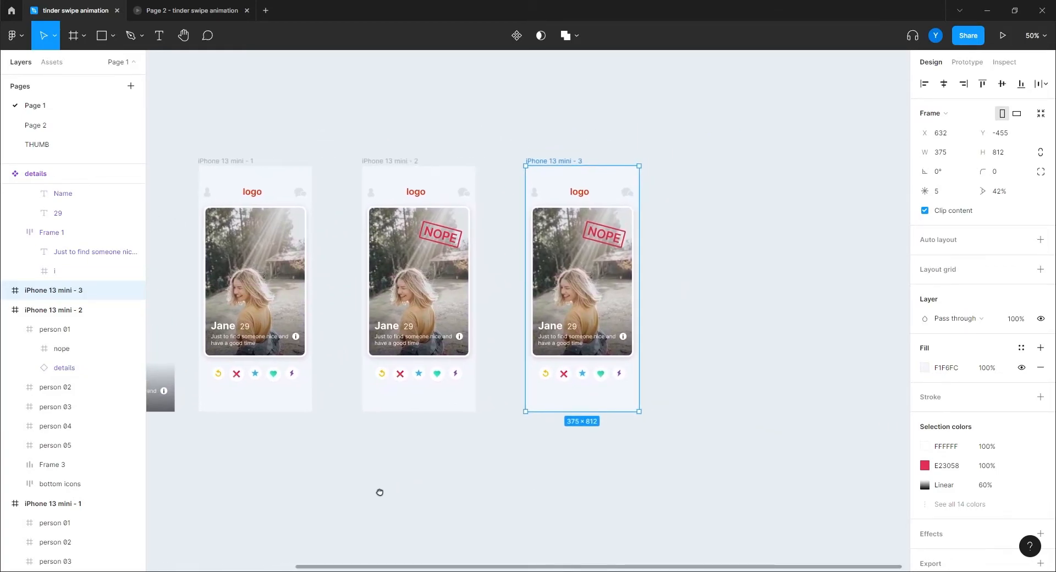
click(591, 264)
click(944, 175)
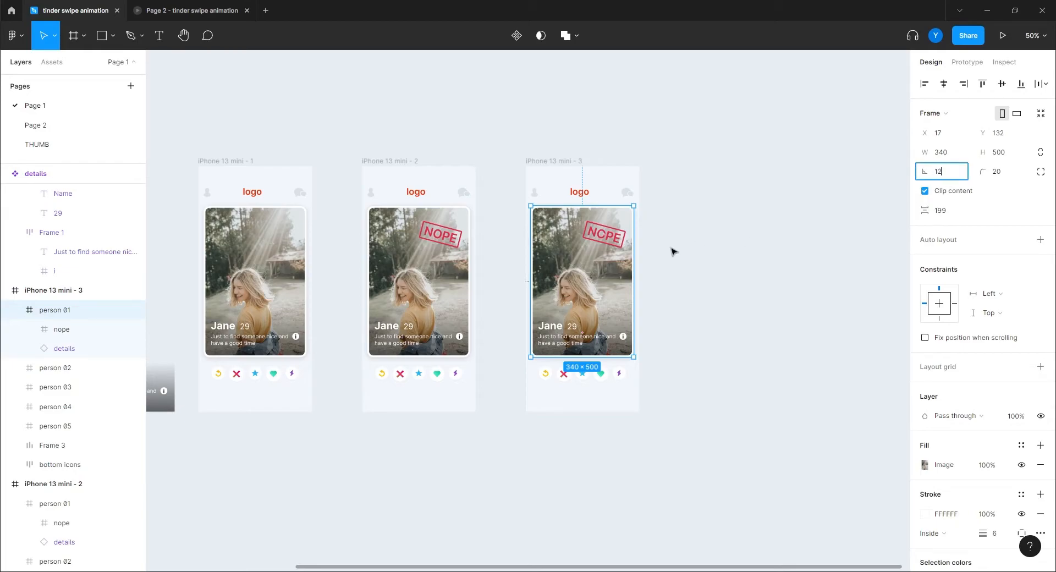
text(12)
key(Return)
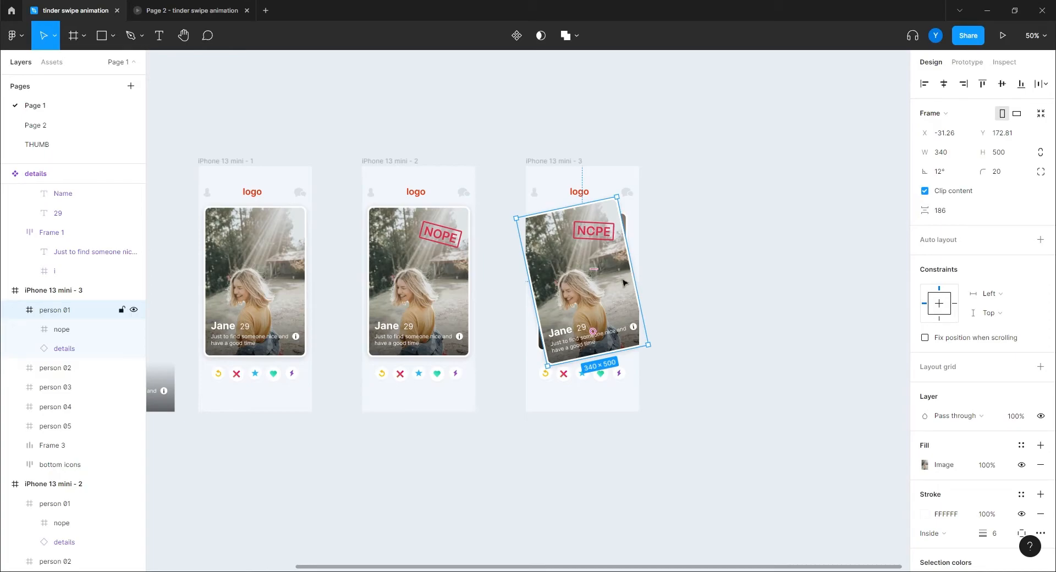
Step: Move the rotated person 01 card partly past the left edge of iPhone 13 mini - 3 and set its Y position to 180
drag(612, 320, 543, 315)
click(998, 132)
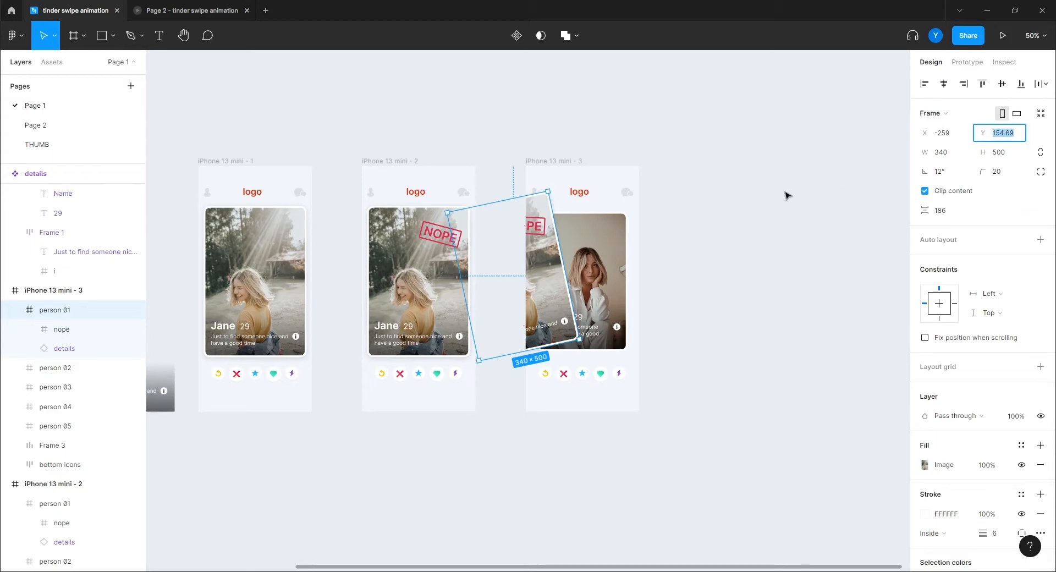
drag(564, 292, 546, 298)
click(1013, 135)
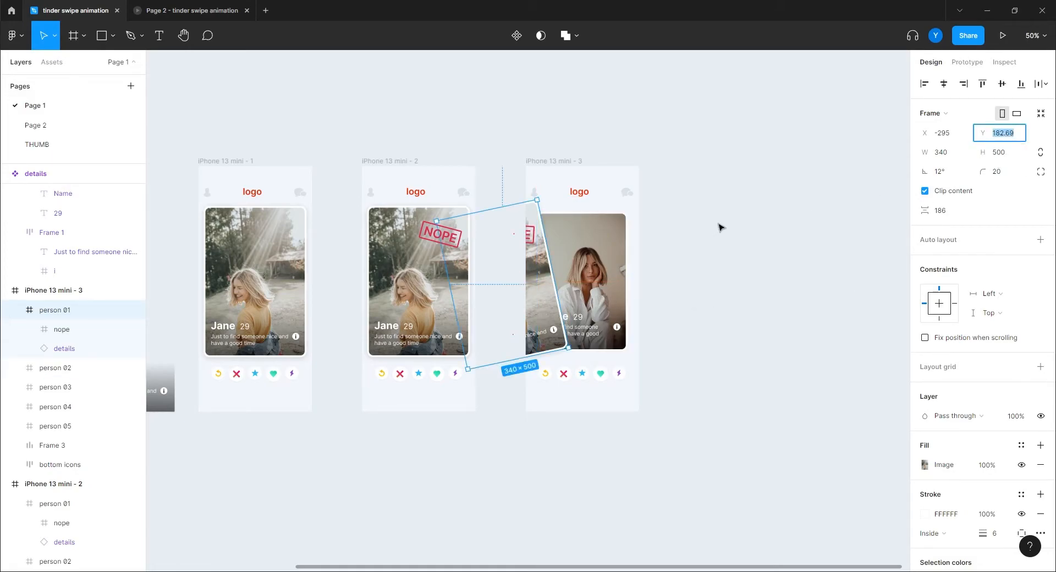
text(180)
click(720, 226)
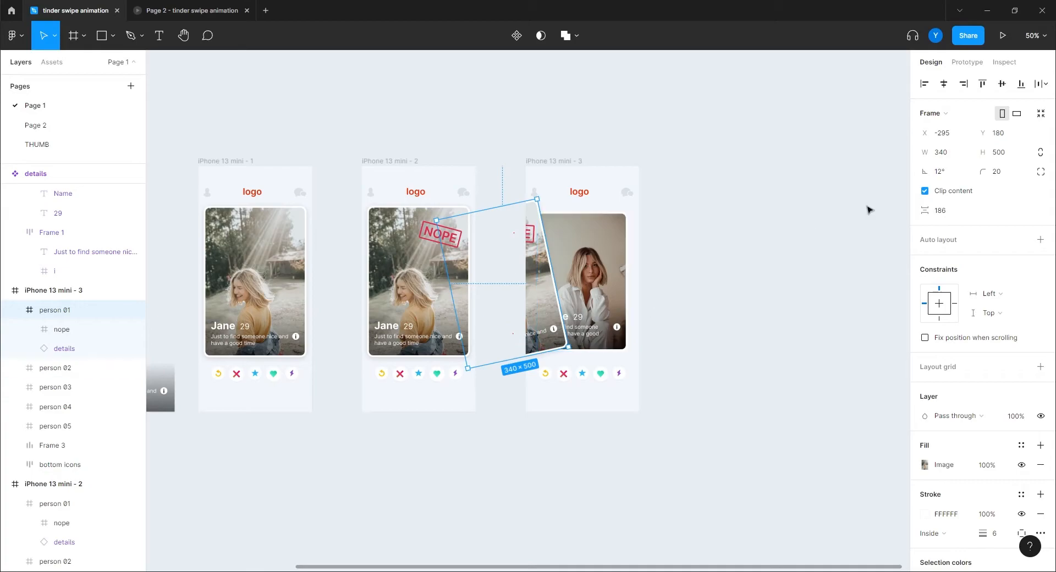
Step: Shift the rotated person 01 card completely out of the iPhone 13 mini - 3 frame, to X -445 and Y 170
click(947, 137)
text(-336)
key(Return)
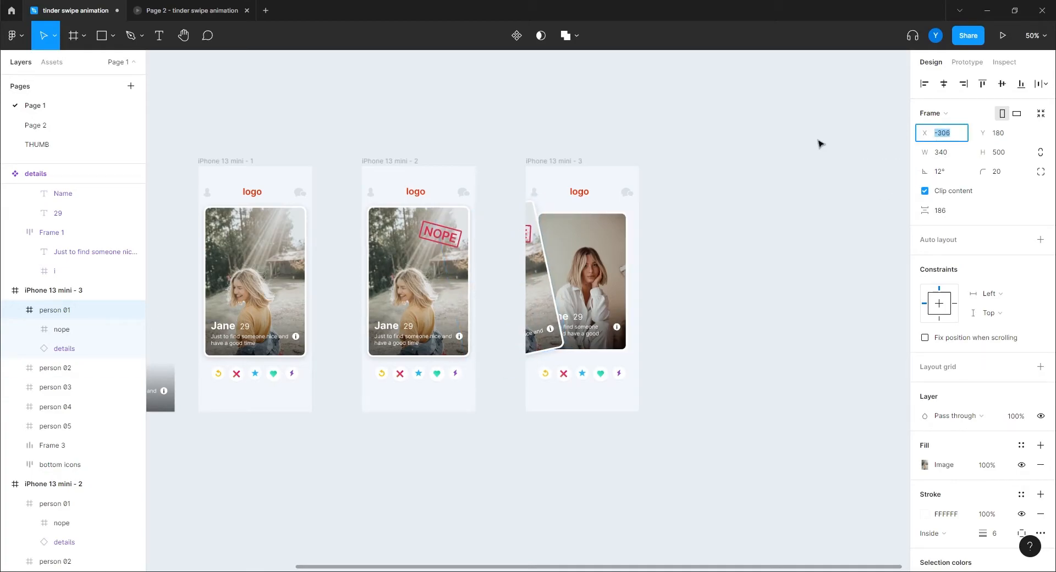
key(Down)
key(Down)
key(Down)
key(Down)
key(Down)
key(Down)
key(Down)
key(Down)
key(Down)
key(Down)
key(Down)
key(Down)
key(Down)
key(Down)
key(Down)
key(Down)
key(Down)
key(Down)
key(Down)
key(Down)
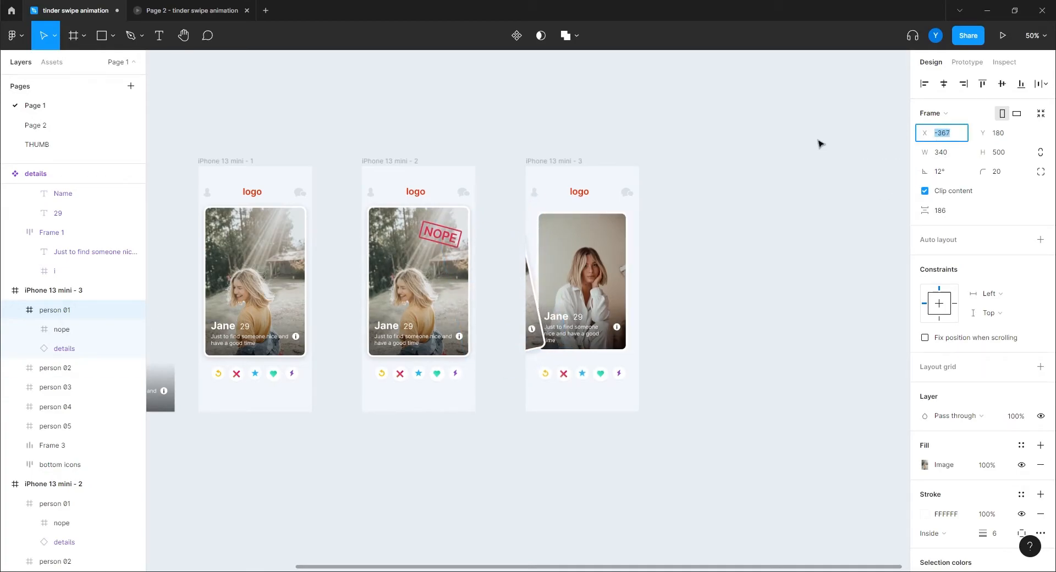
key(Down)
key(Down)
key(Down)
key(Down)
key(Down)
key(Down)
key(Down)
key(Down)
key(Down)
key(Down)
key(Down)
key(Down)
key(Down)
key(Down)
key(Down)
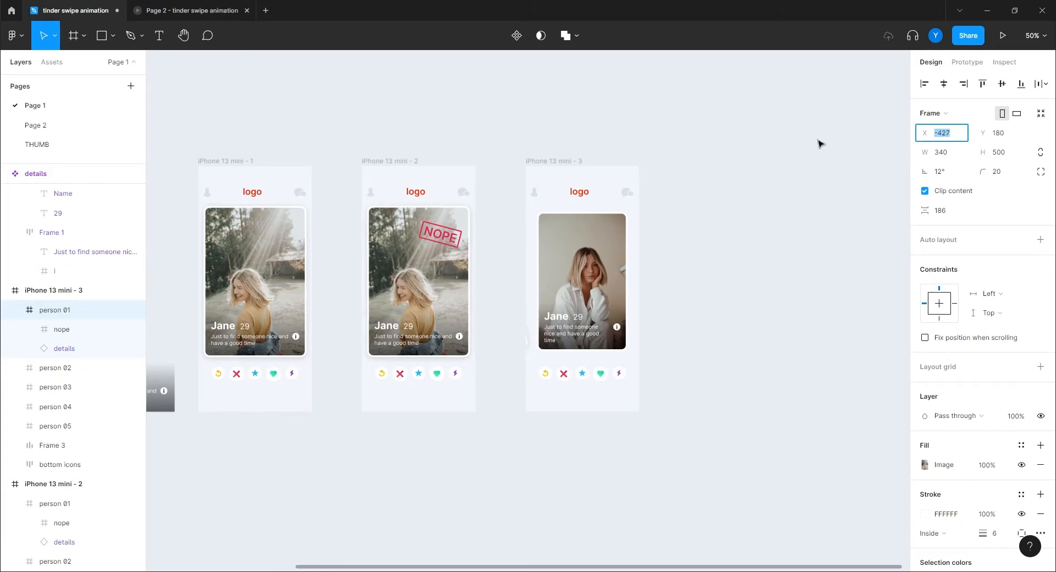
key(Down)
key(Down)
key(Down)
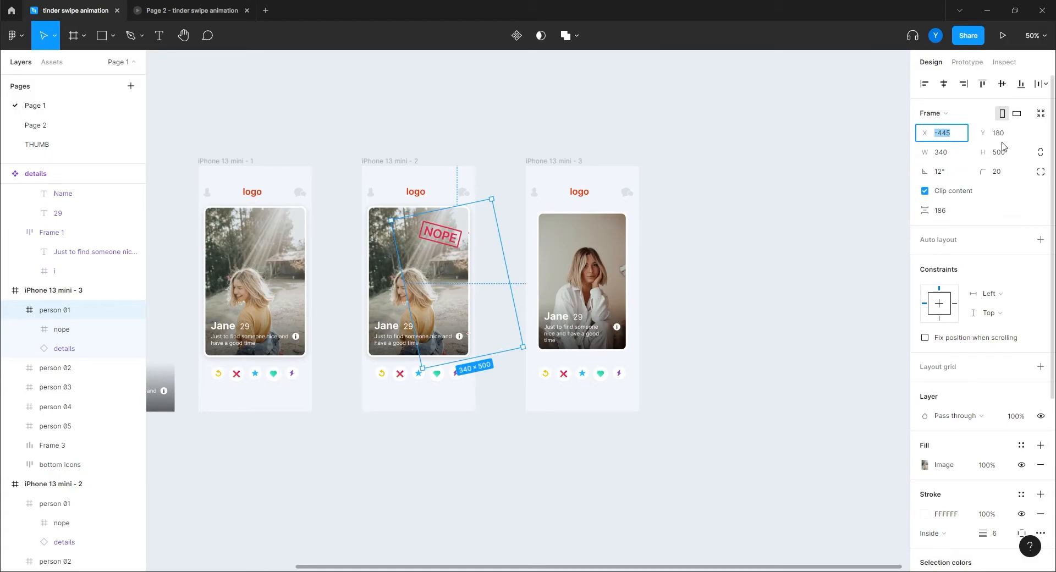
key(Tab)
text(170)
key(Return)
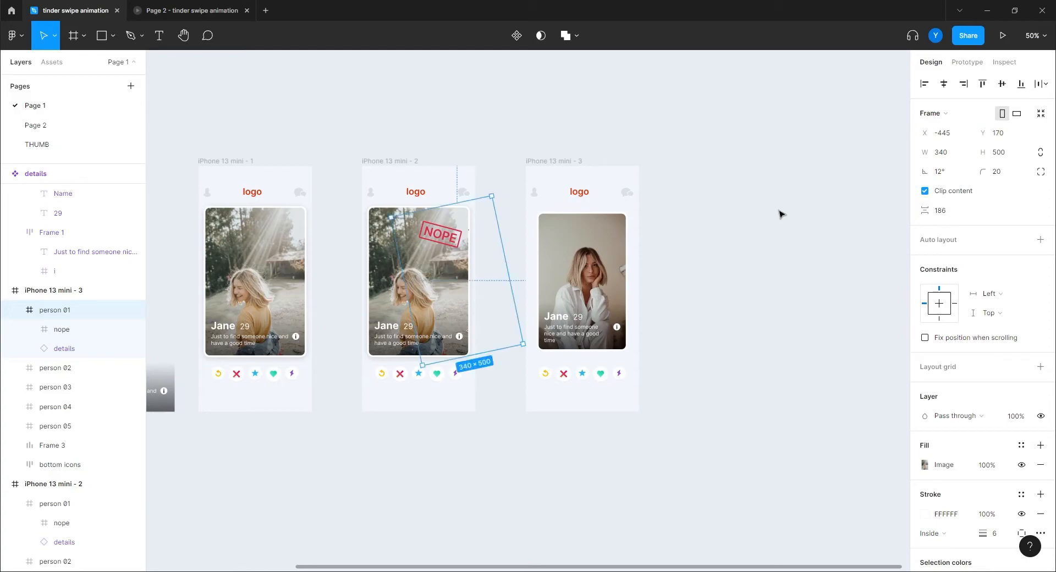
Step: Resize the person 02 card in iPhone 13 mini - 3 to 340 wide by 500 high
click(602, 275)
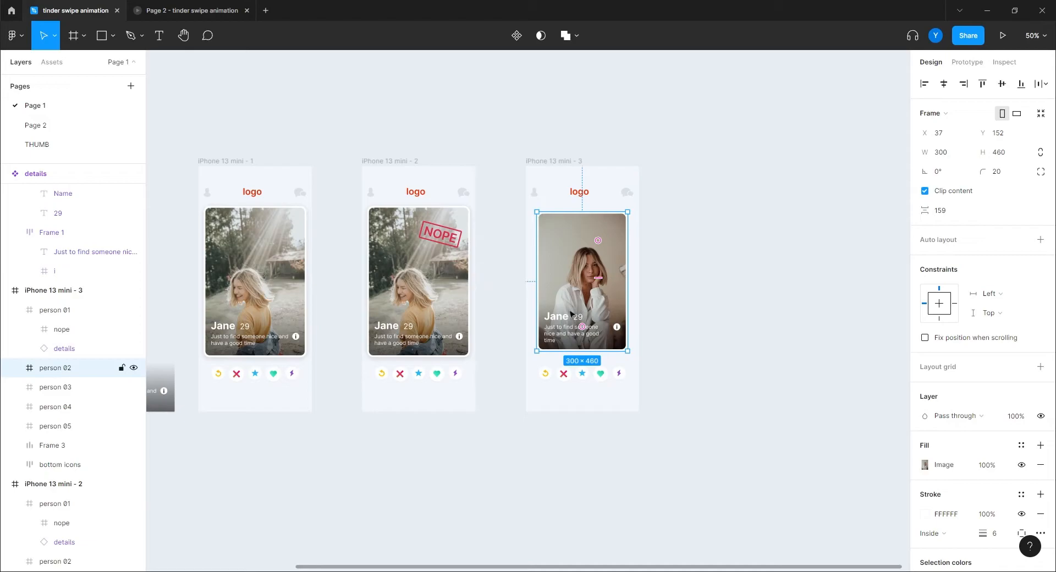
click(947, 156)
text(340)
key(Tab)
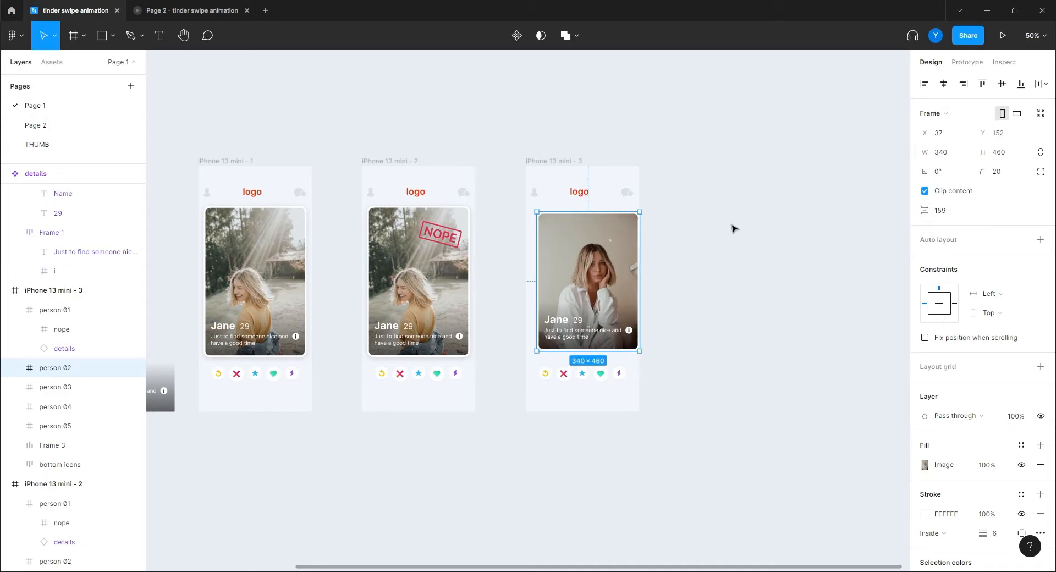
text(500)
key(Return)
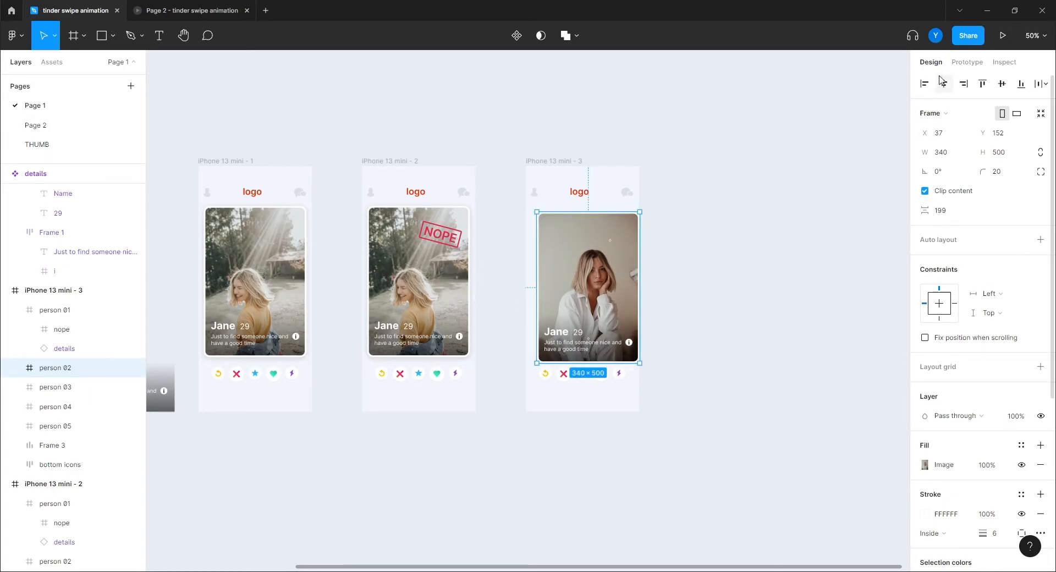
Step: Center the person 02 card horizontally in its frame and set its Y position to 132
click(943, 84)
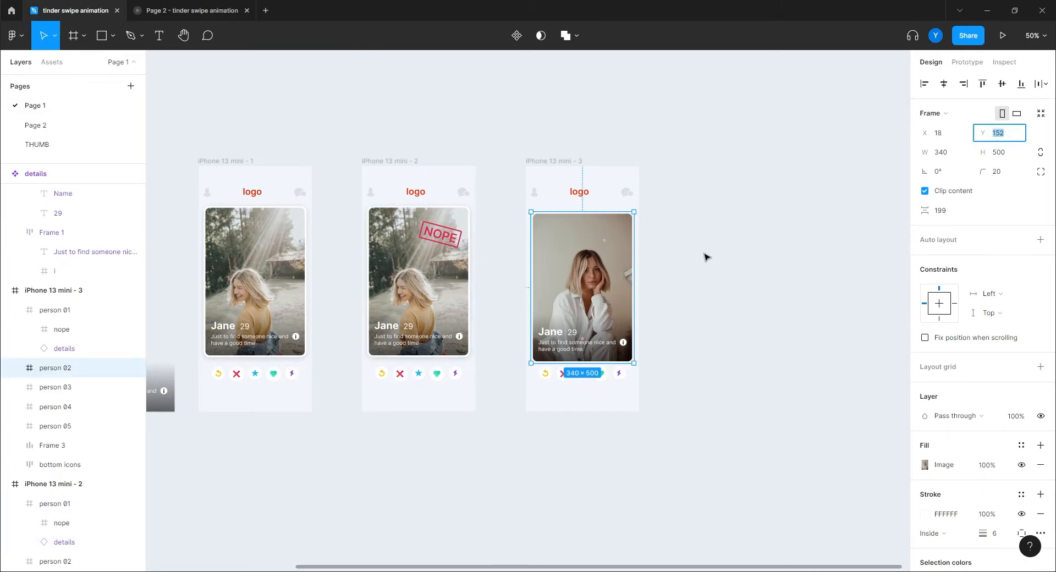
key(Return)
click(687, 263)
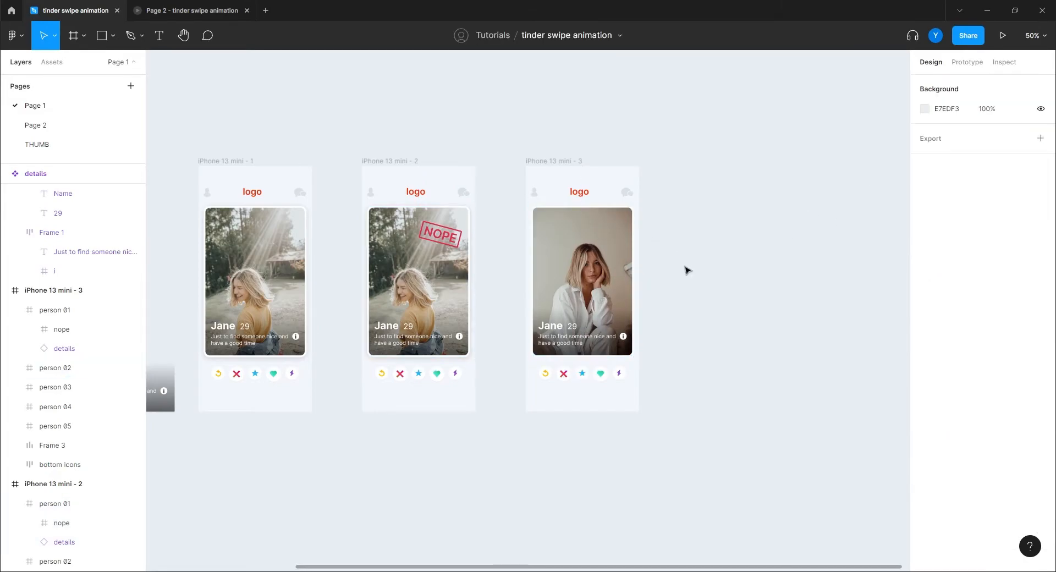
Step: Set the opacity of the person 02 card's drop shadow to 10% in iPhone 13 mini - 3
click(559, 325)
scroll(915, 360, down, 5)
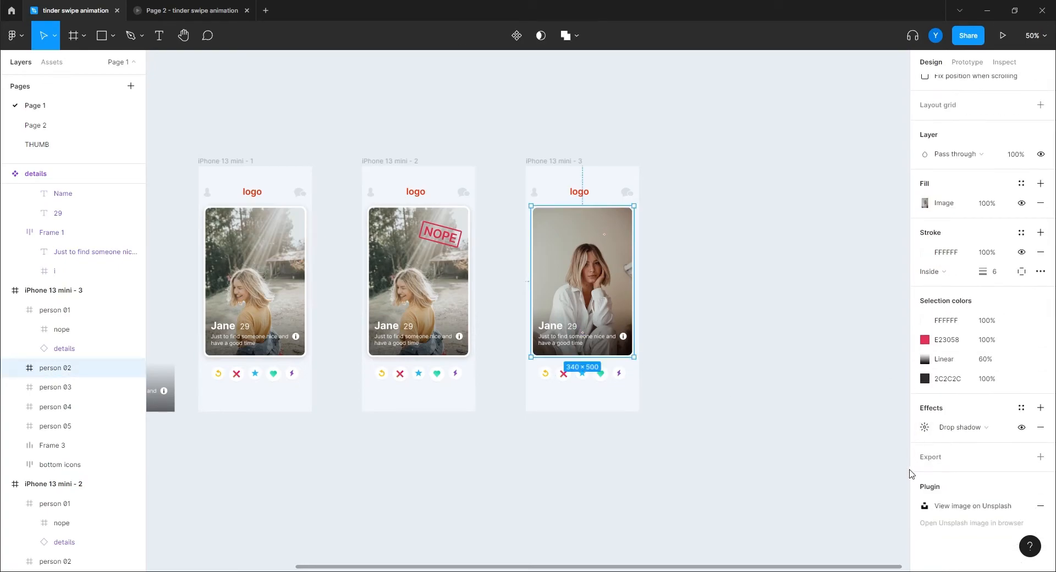
click(924, 426)
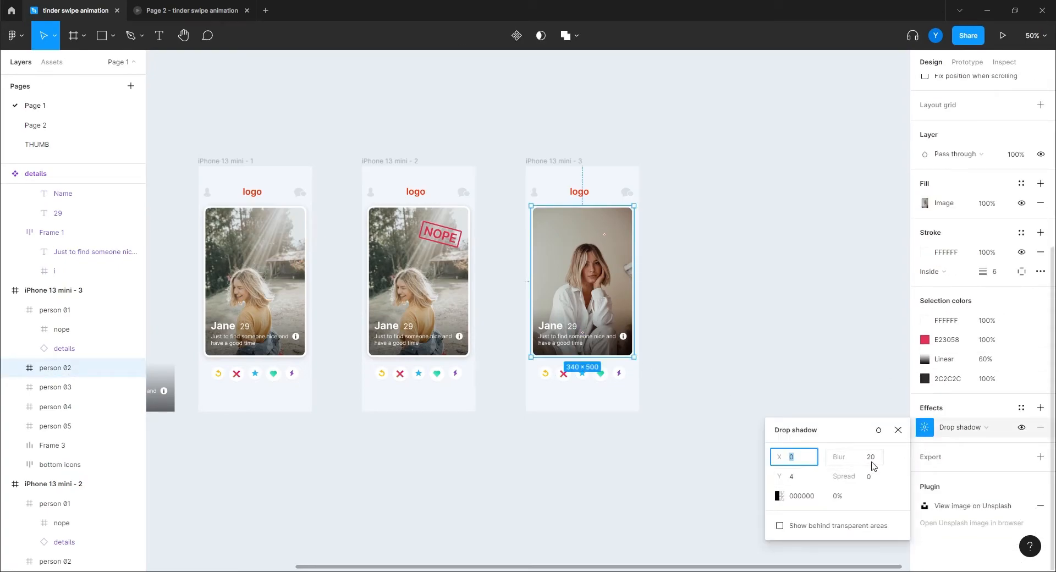
click(838, 496)
text(10)
key(Return)
click(753, 255)
drag(368, 467, 525, 483)
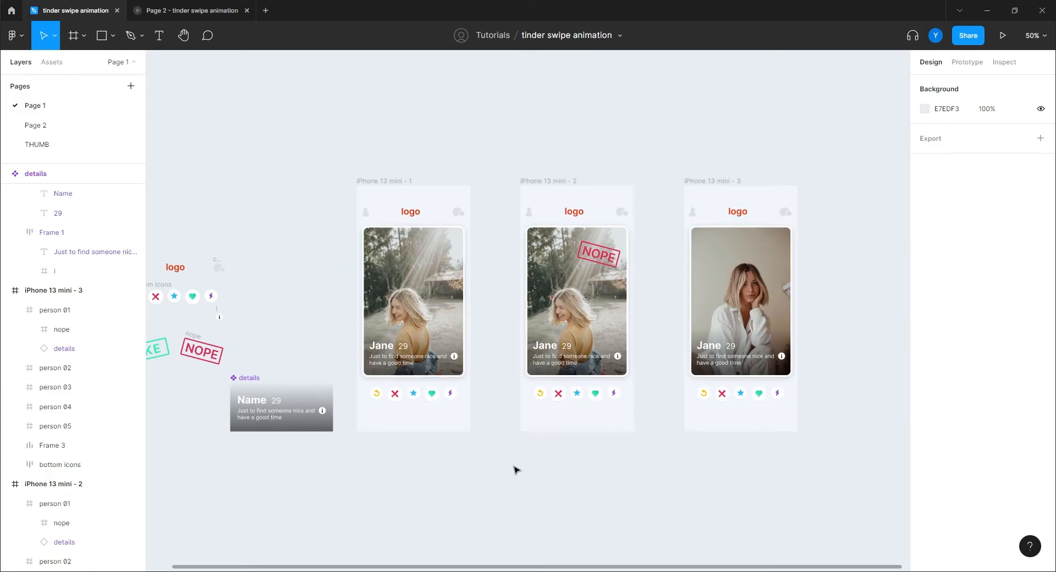
Step: Enter a new first name in the person 02 card's details instance in iPhone 13 mini - 3 and set the age to 28
click(721, 336)
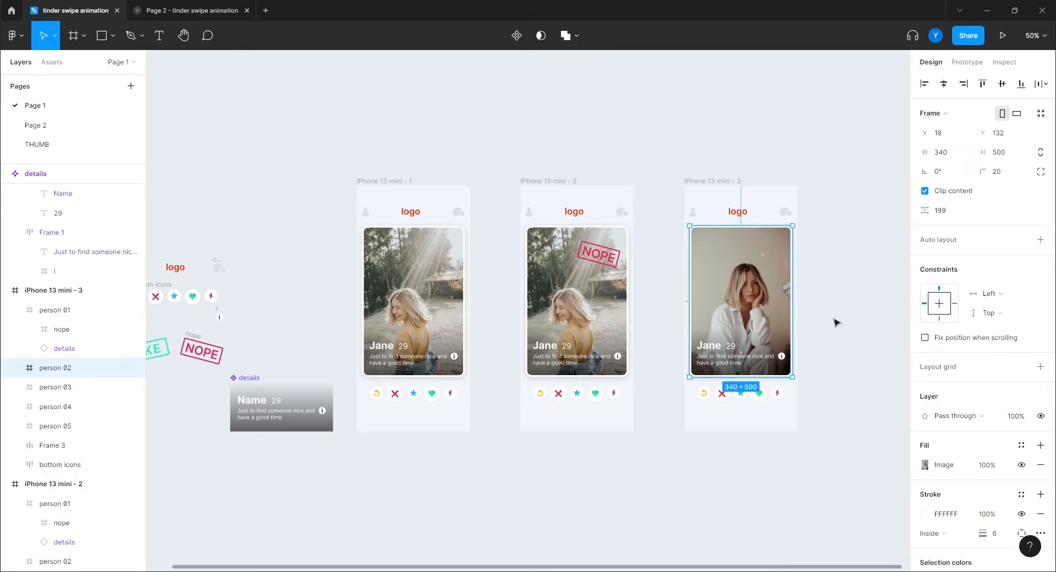
double_click(711, 352)
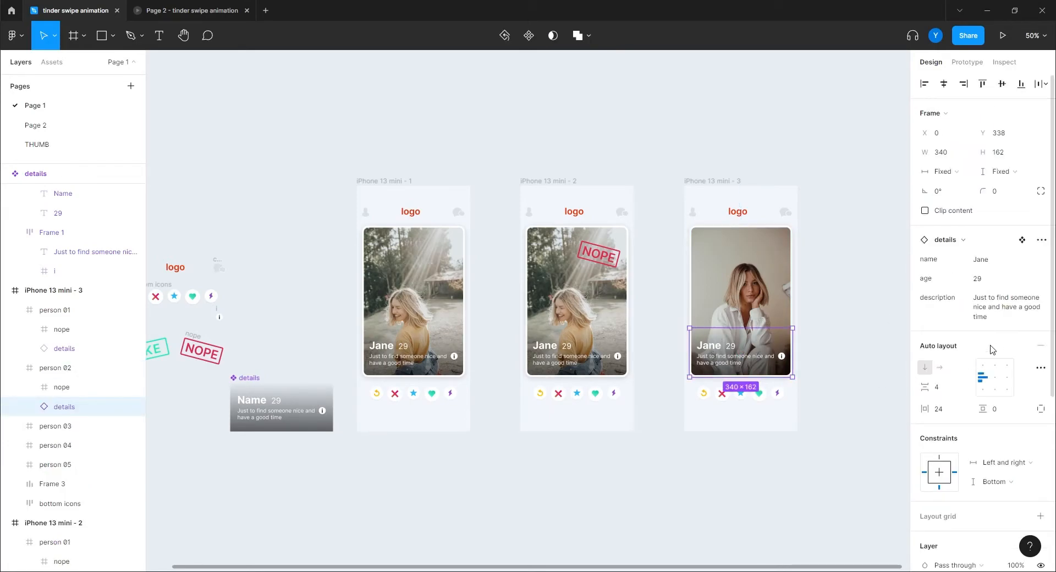
click(990, 259)
text(Stephany)
click(984, 279)
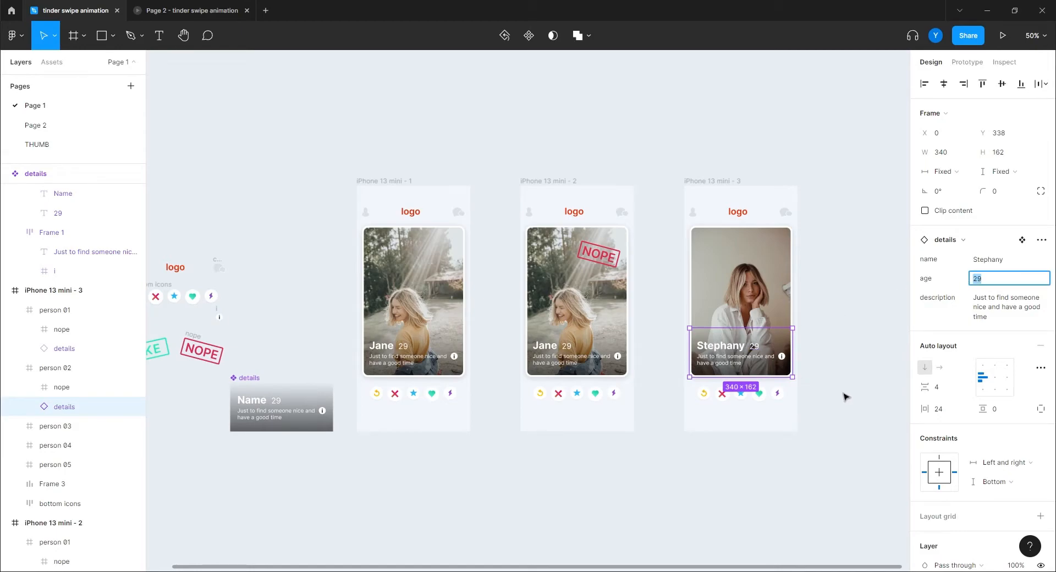
text(28)
key(Return)
click(615, 491)
mouse_move(523, 497)
mouse_down()
mouse_move(575, 464)
mouse_move(553, 507)
mouse_move(499, 488)
mouse_move(537, 502)
mouse_up()
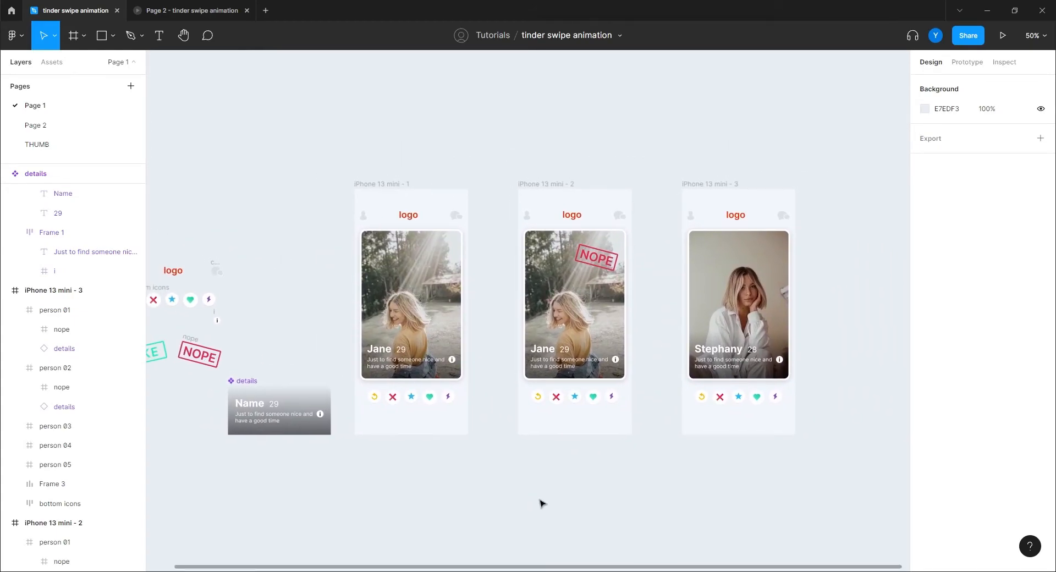
Step: Add a prototype connection from the person 01 card in iPhone 13 mini - 1 to the iPhone 13 mini - 2 frame
click(430, 332)
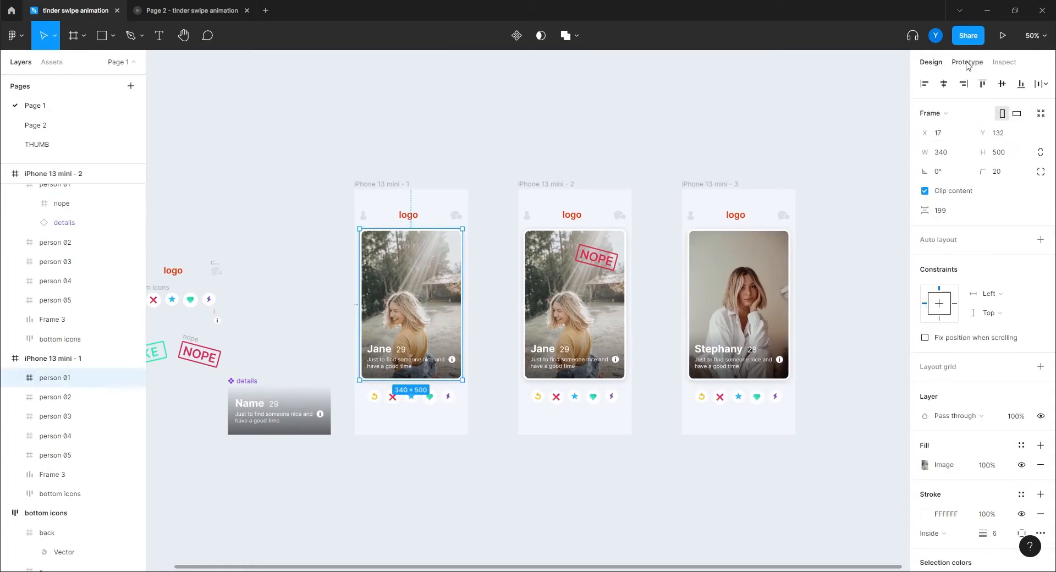
key(shift+e)
drag(463, 304, 563, 317)
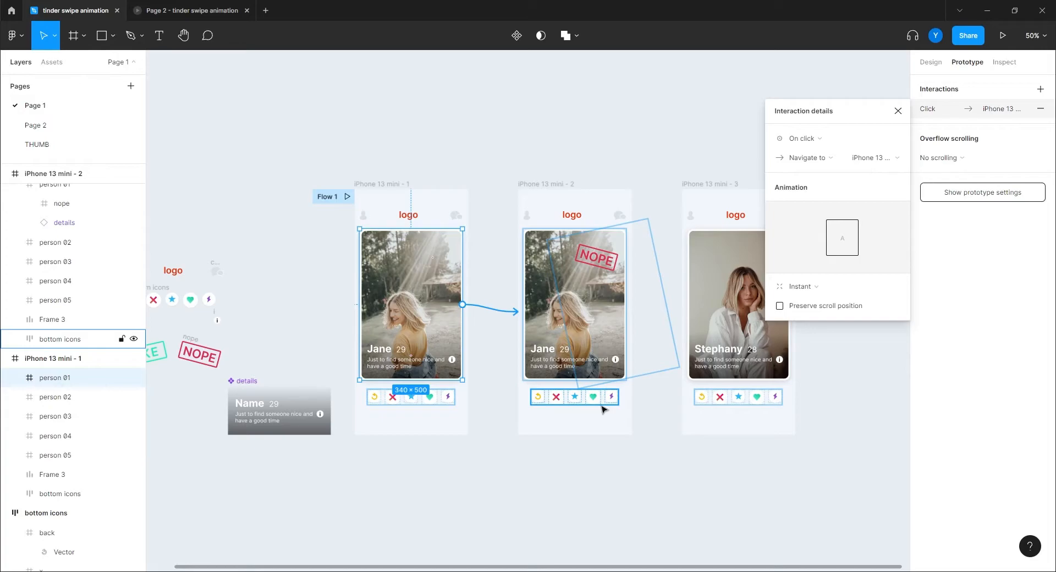
Step: Change the trigger of the person 01 card's connection in iPhone 13 mini - 1 to While pressing
drag(853, 111, 935, 102)
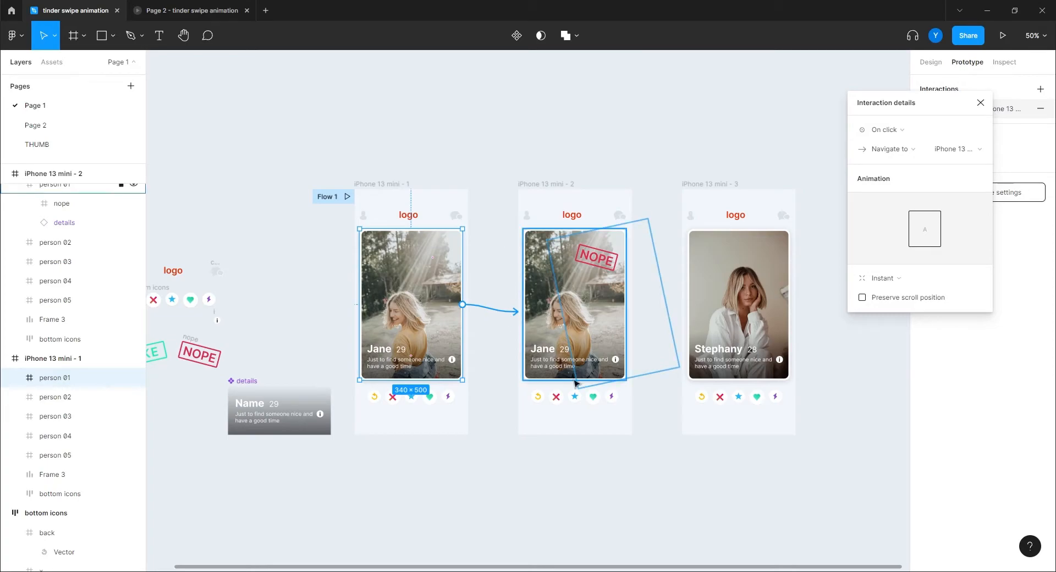
click(888, 133)
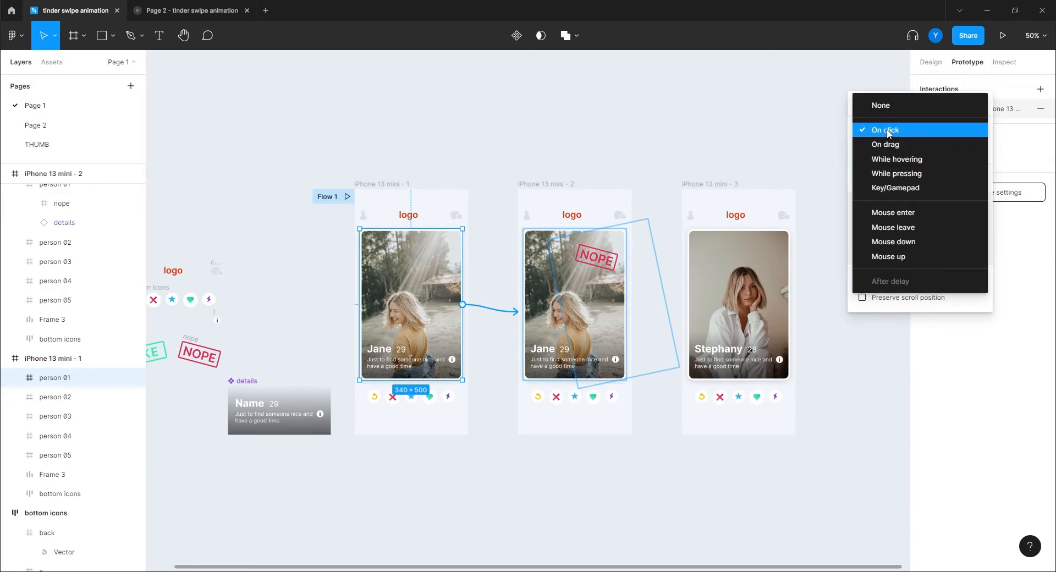
click(886, 175)
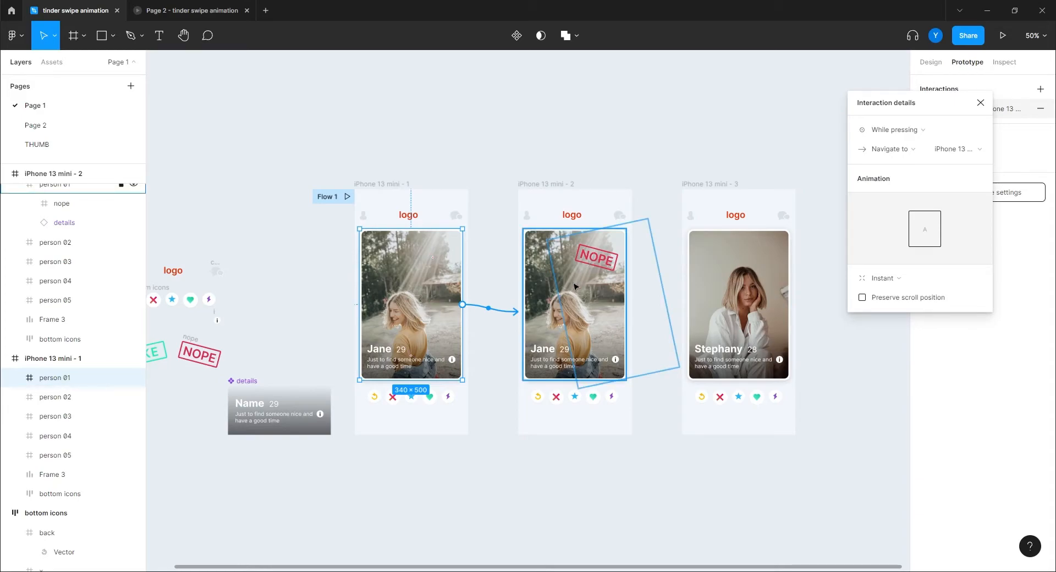
Step: Connect the person 01 card in iPhone 13 mini - 2 to the iPhone 13 mini - 3 frame with an On drag trigger
click(539, 298)
drag(626, 304, 701, 301)
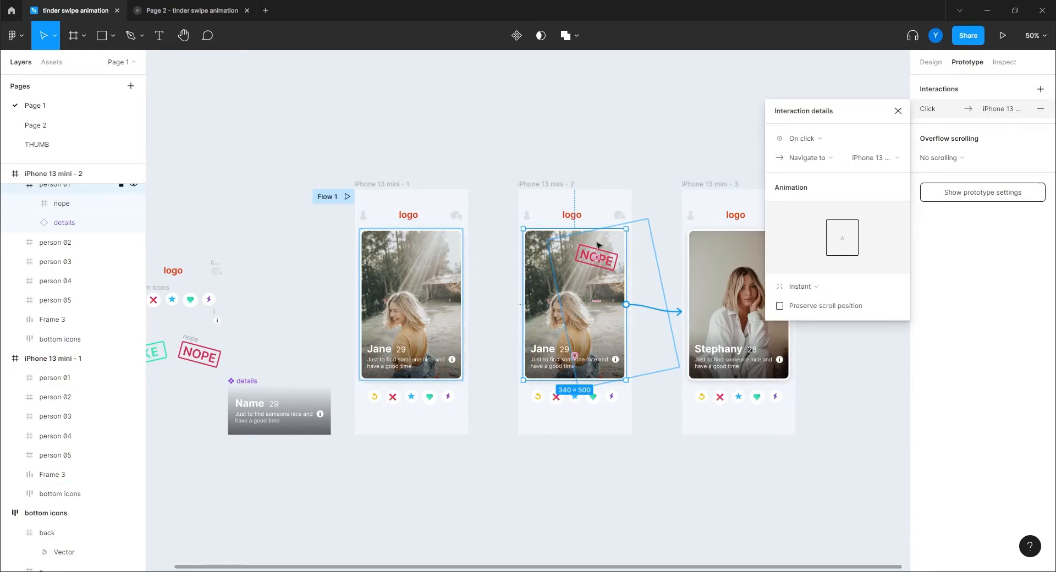
click(803, 138)
click(805, 154)
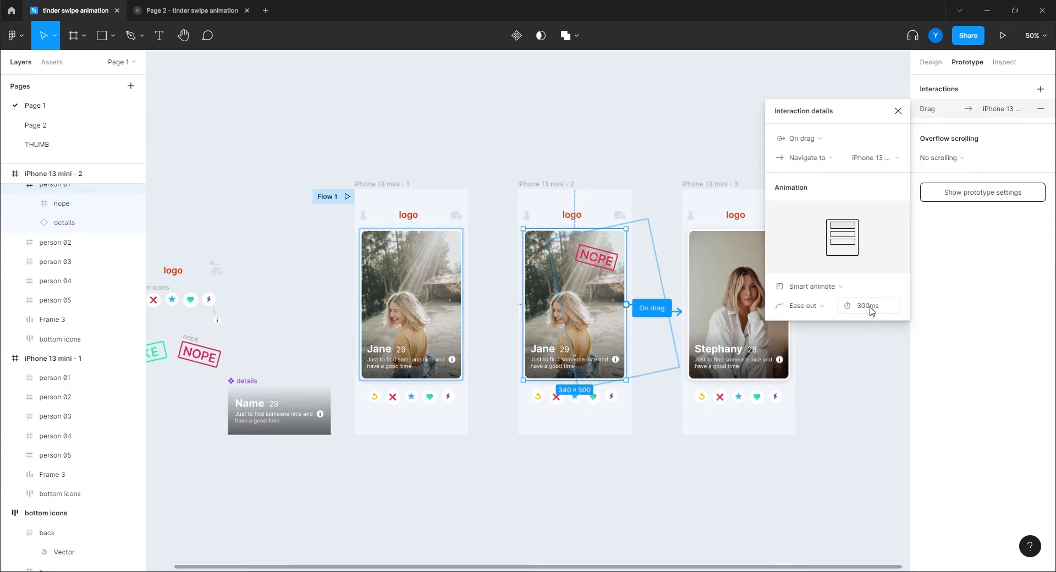
drag(869, 111, 959, 127)
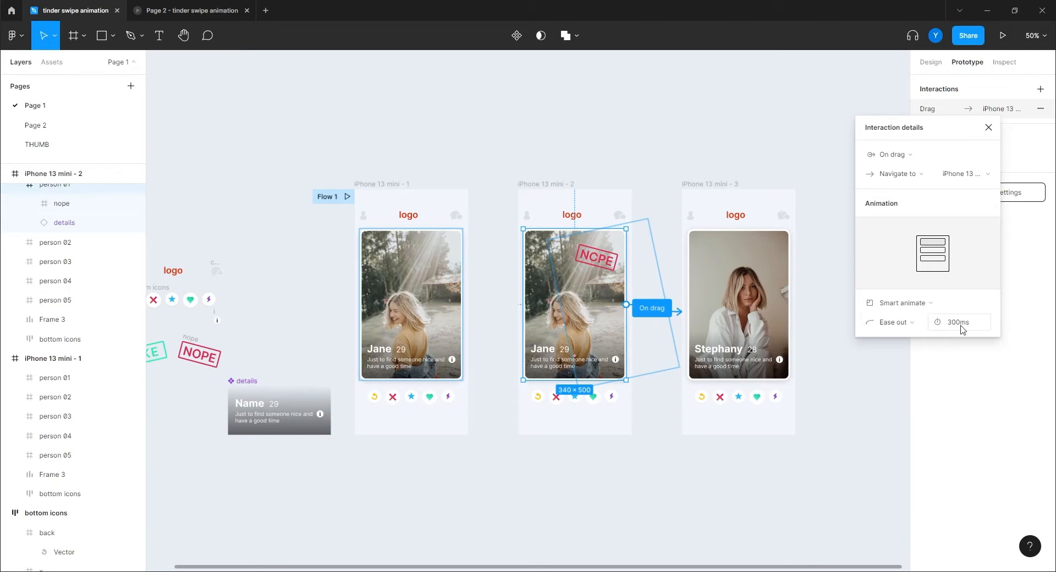
Step: Preview Flow 1 and set the prototype device to iPhone 13 mini
click(347, 197)
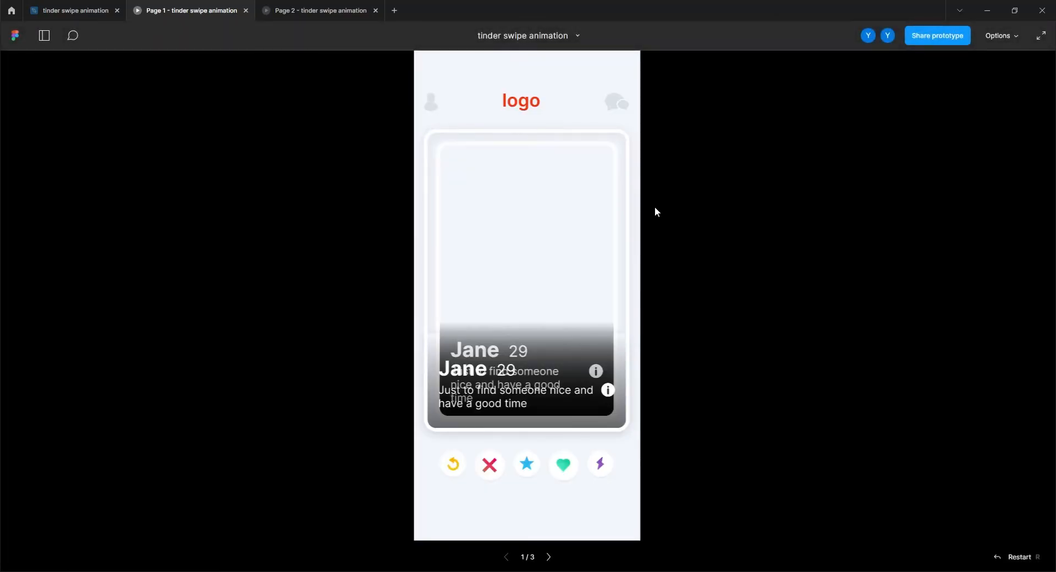
click(72, 16)
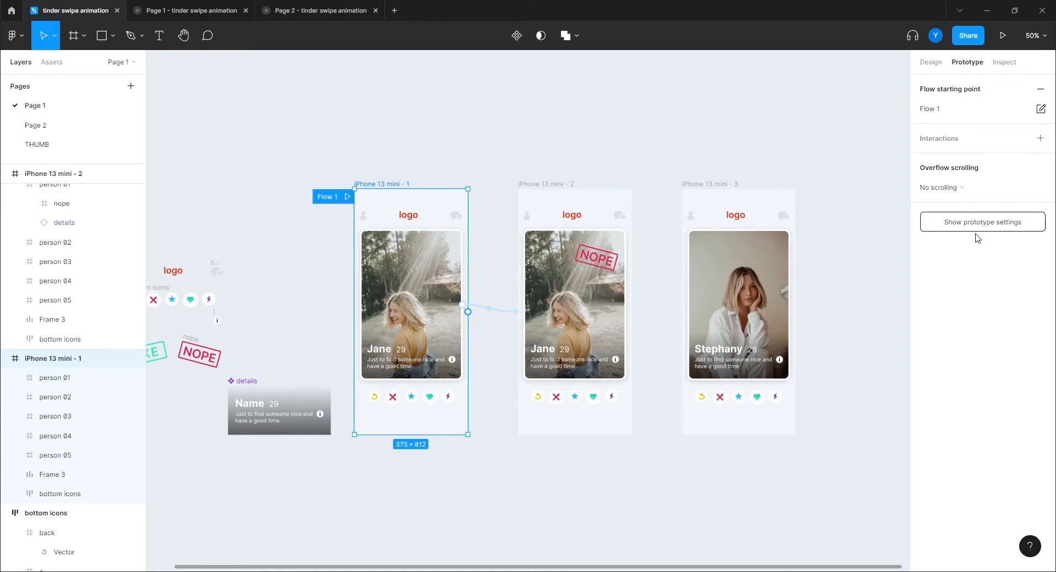
click(948, 220)
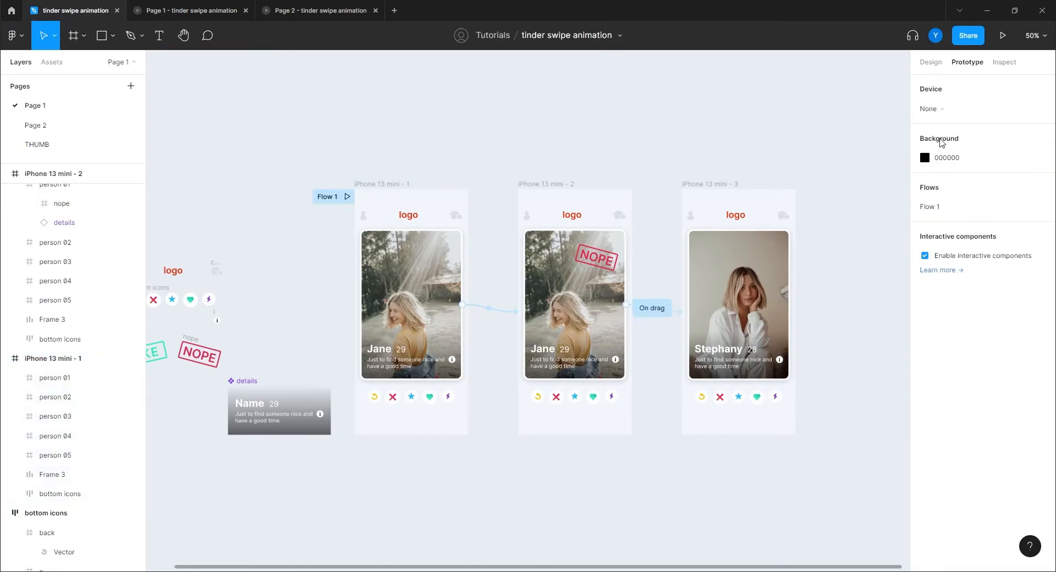
click(937, 110)
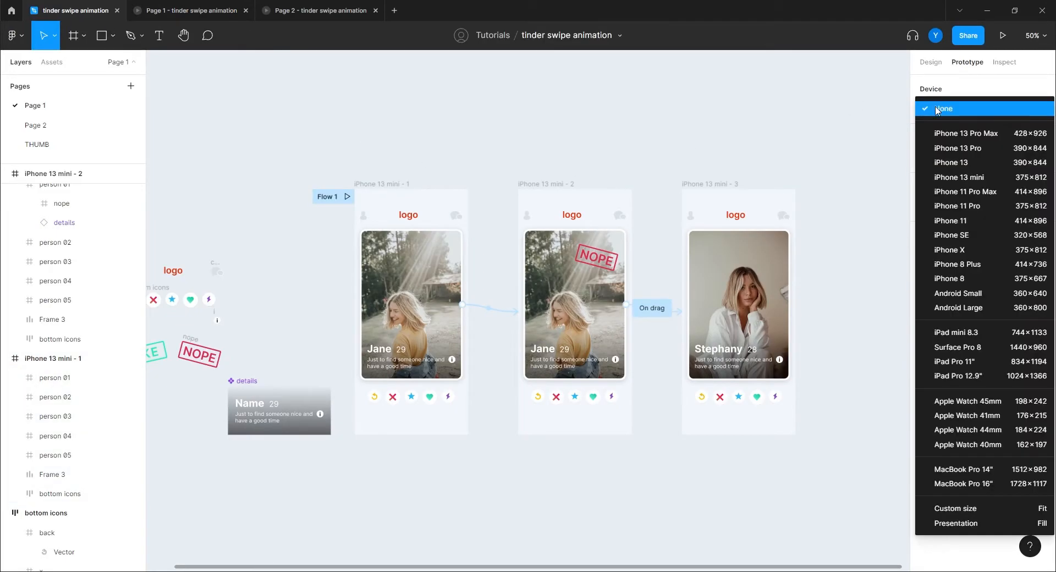
click(950, 177)
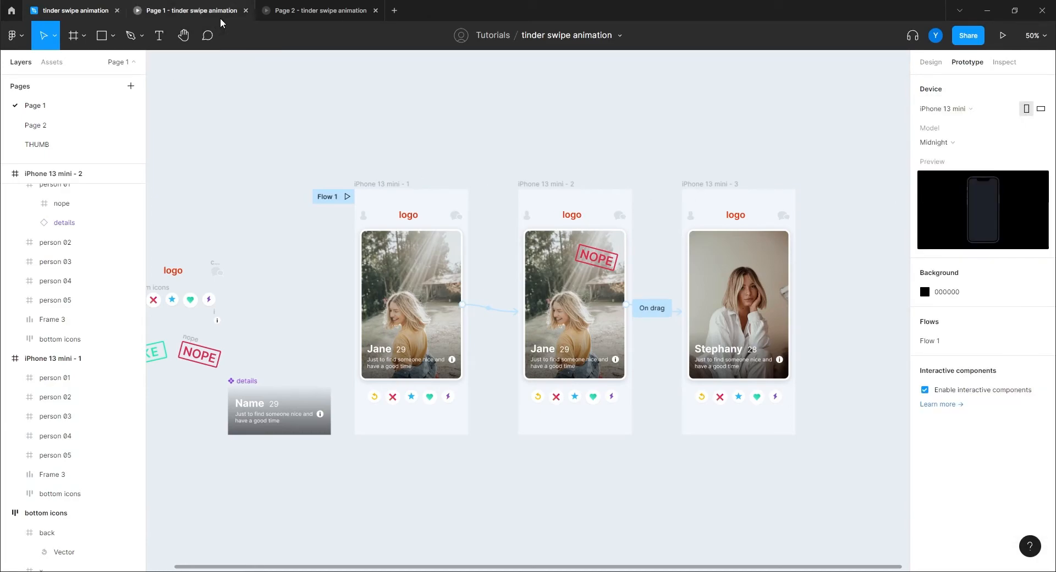
Step: Close the Page 2 preview and test pressing and swiping away the first card in the Page 1 preview
click(317, 10)
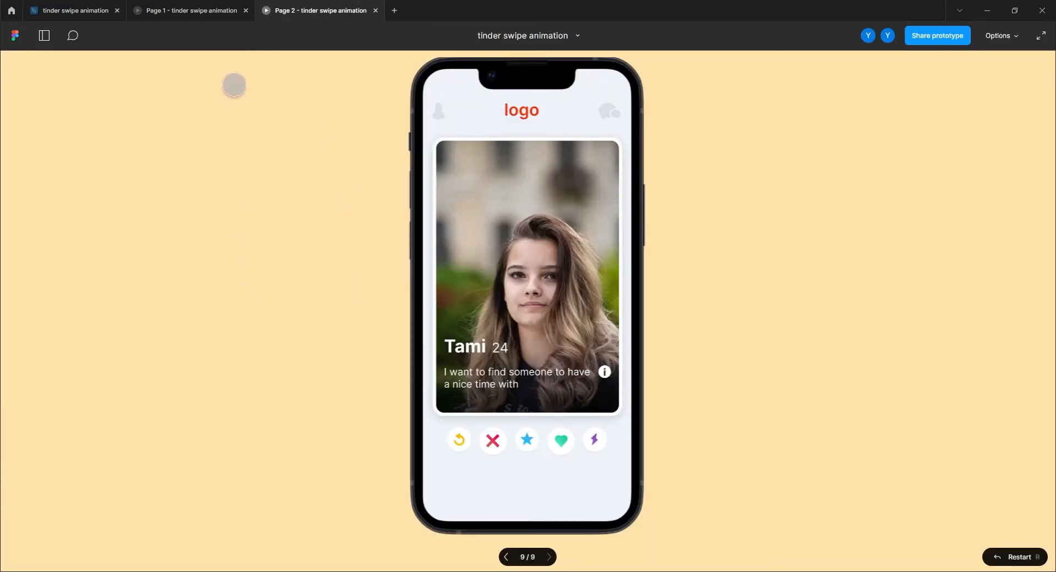
click(375, 10)
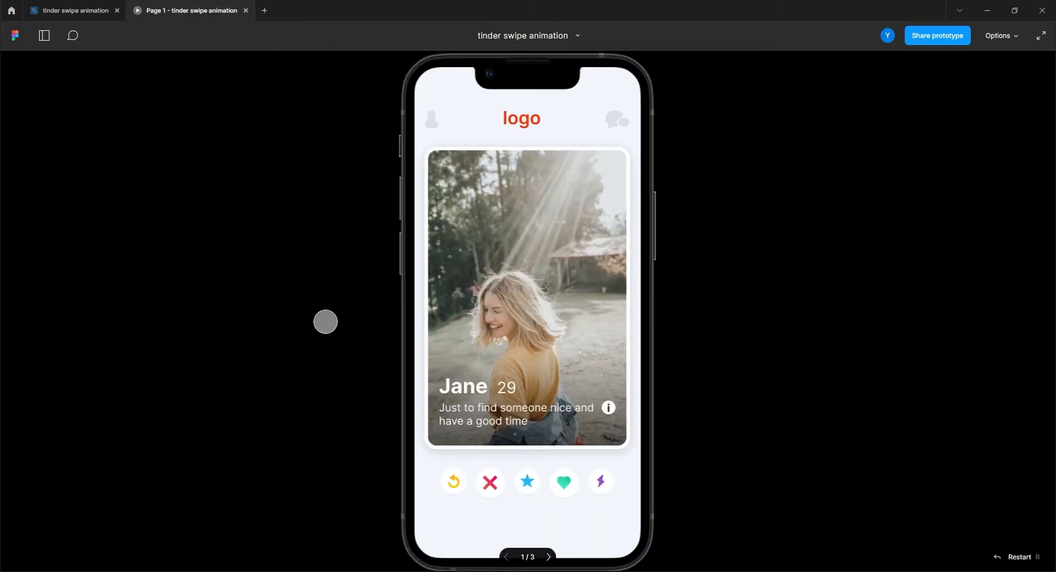
click(558, 279)
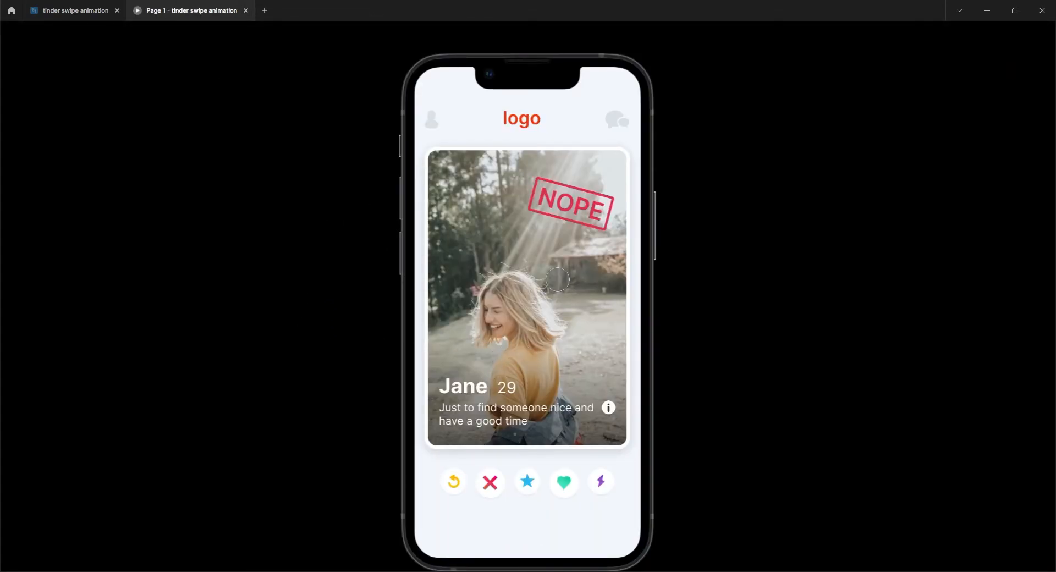
drag(558, 280, 335, 379)
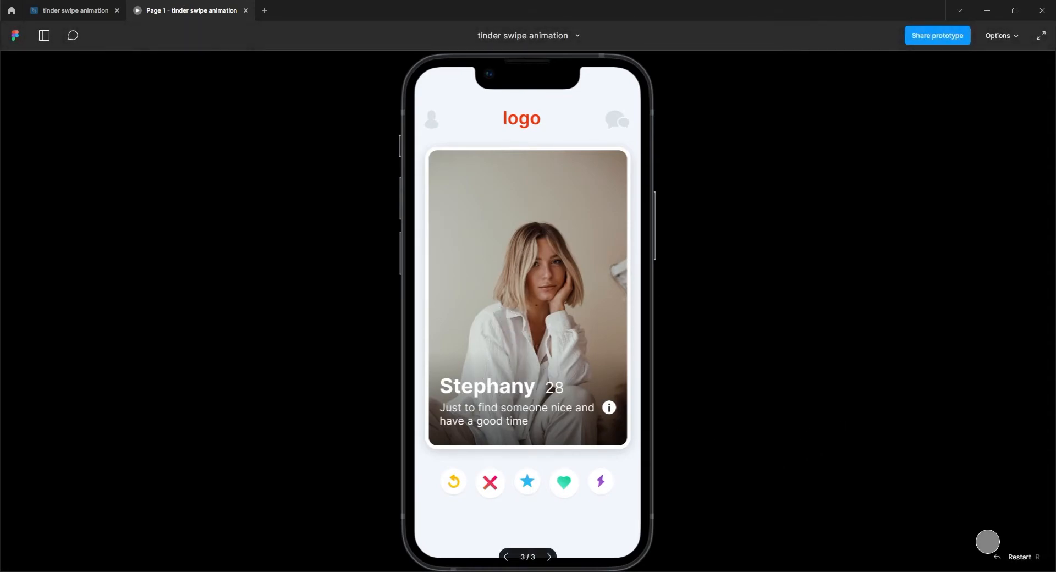
click(76, 10)
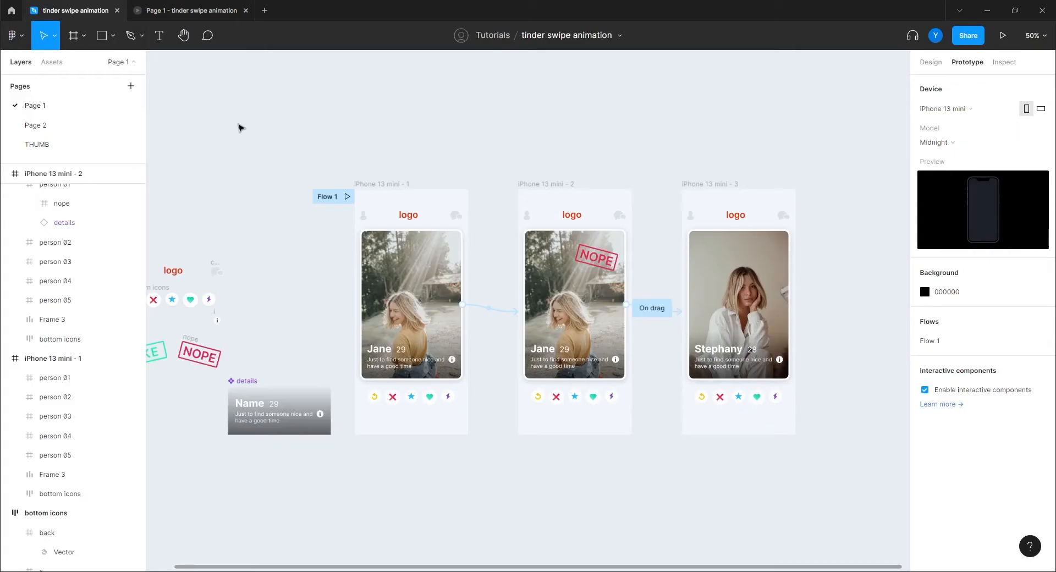
Step: In iPhone 13 mini - 2, enter the same first name as in iPhone 13 mini - 3 in person 02's details and set the age to 28
click(731, 307)
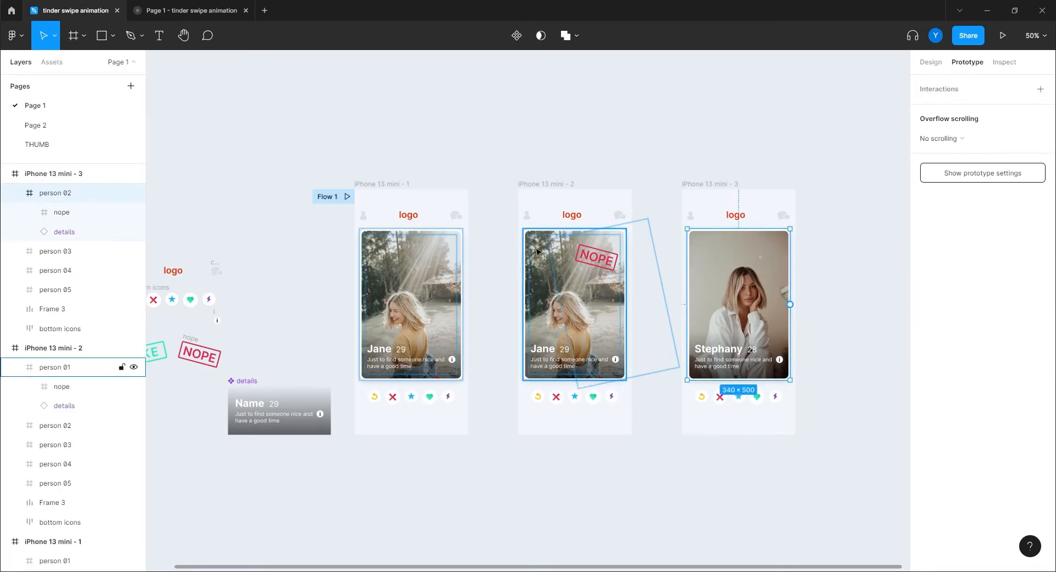
click(541, 276)
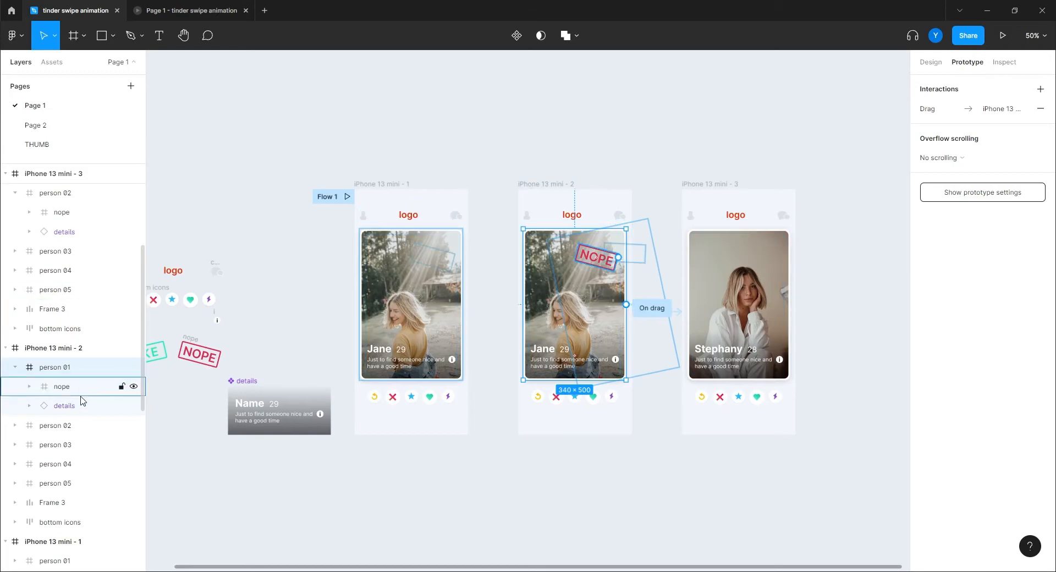
click(53, 427)
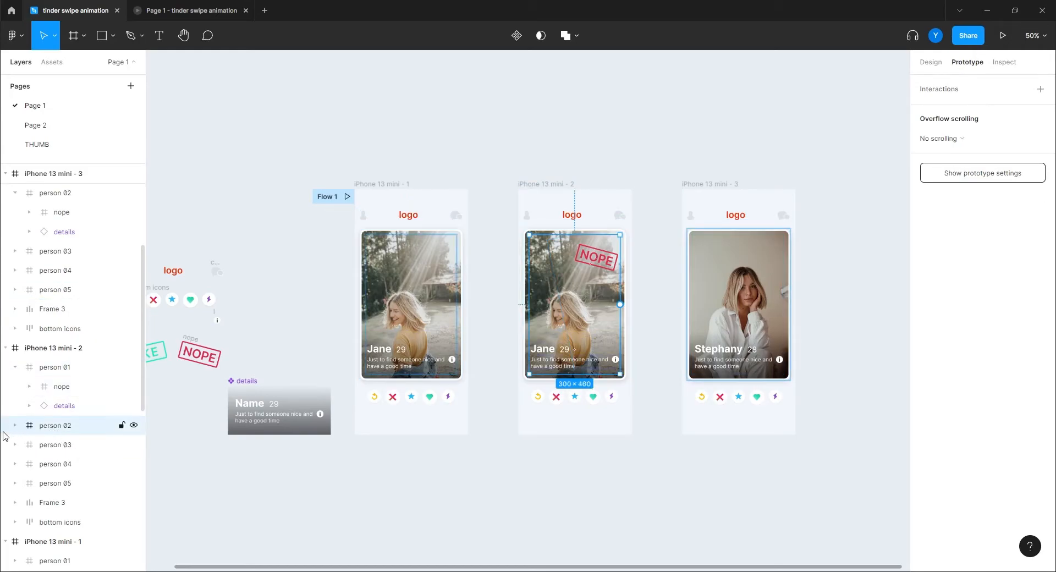
click(929, 63)
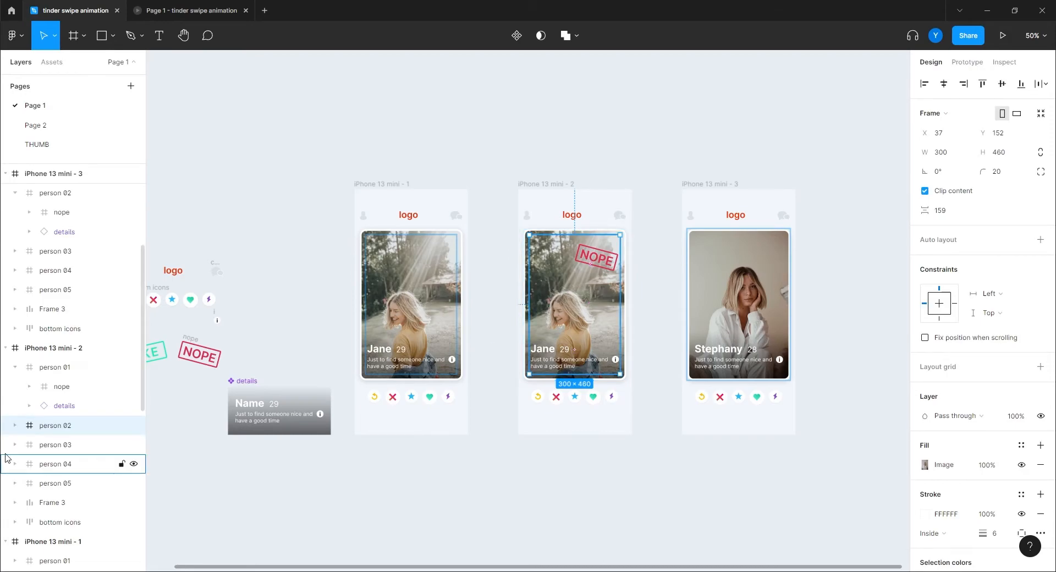
click(15, 425)
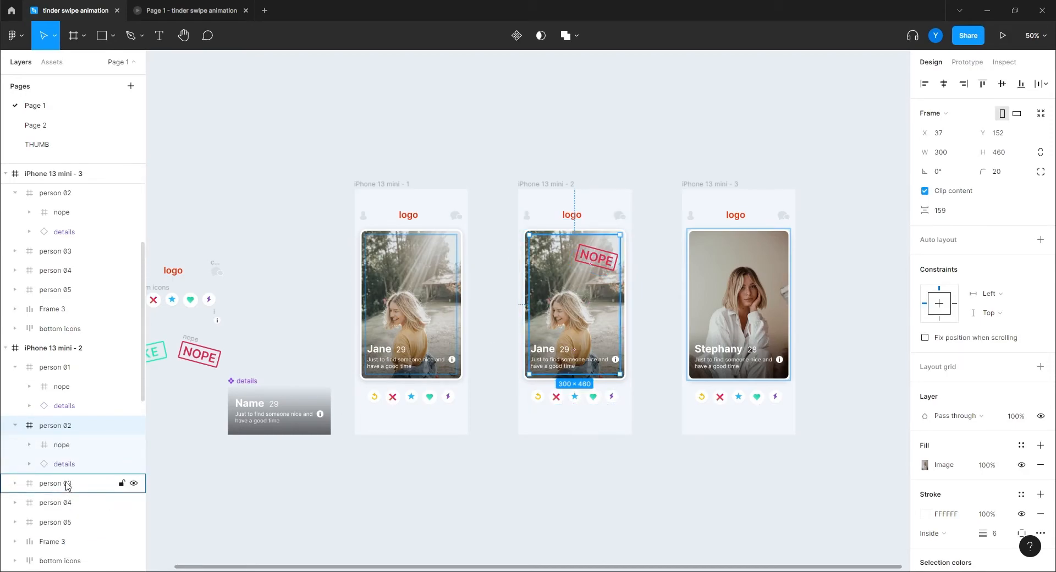
click(67, 464)
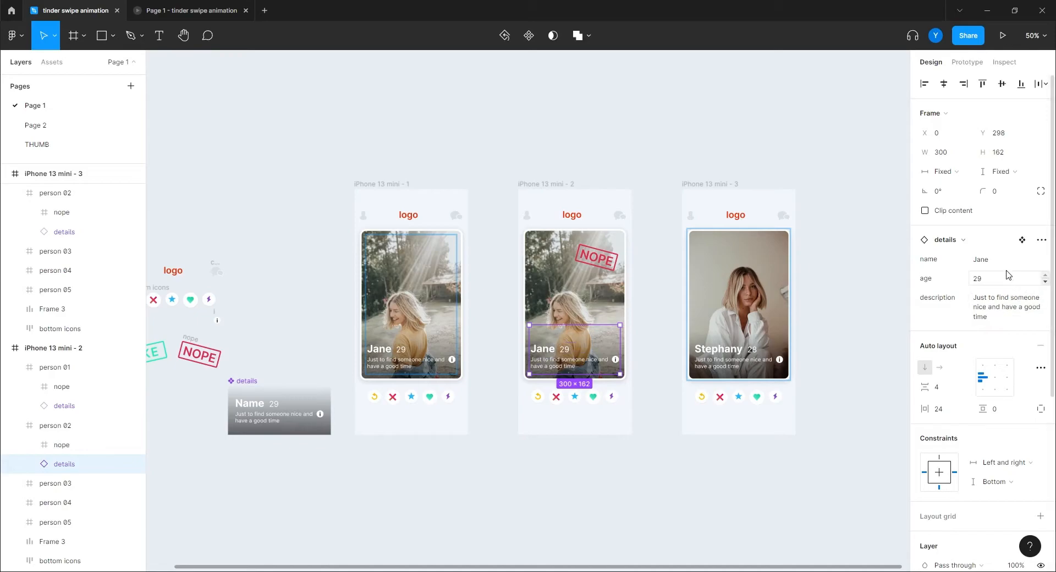
click(985, 258)
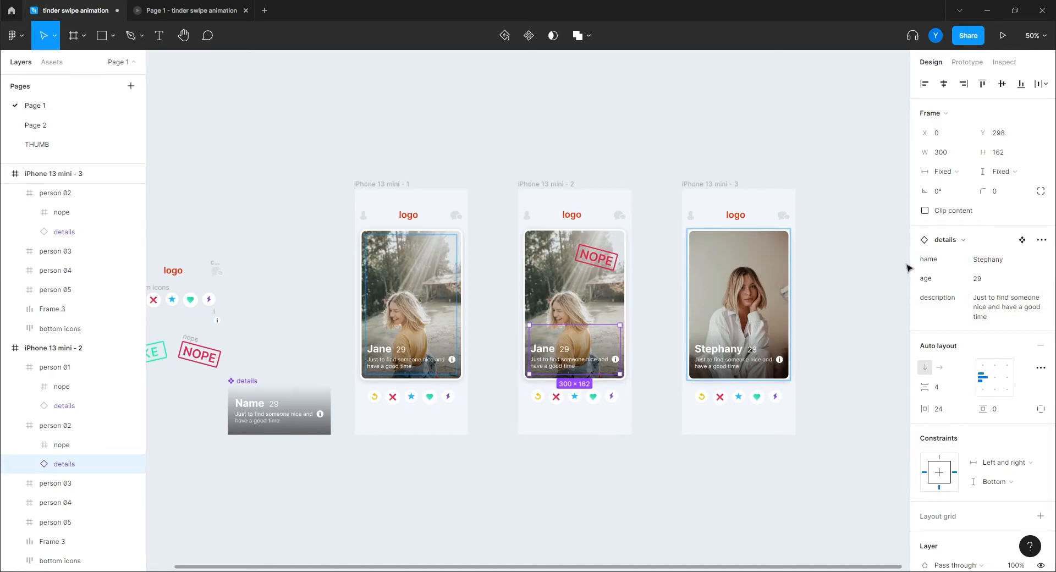
click(992, 279)
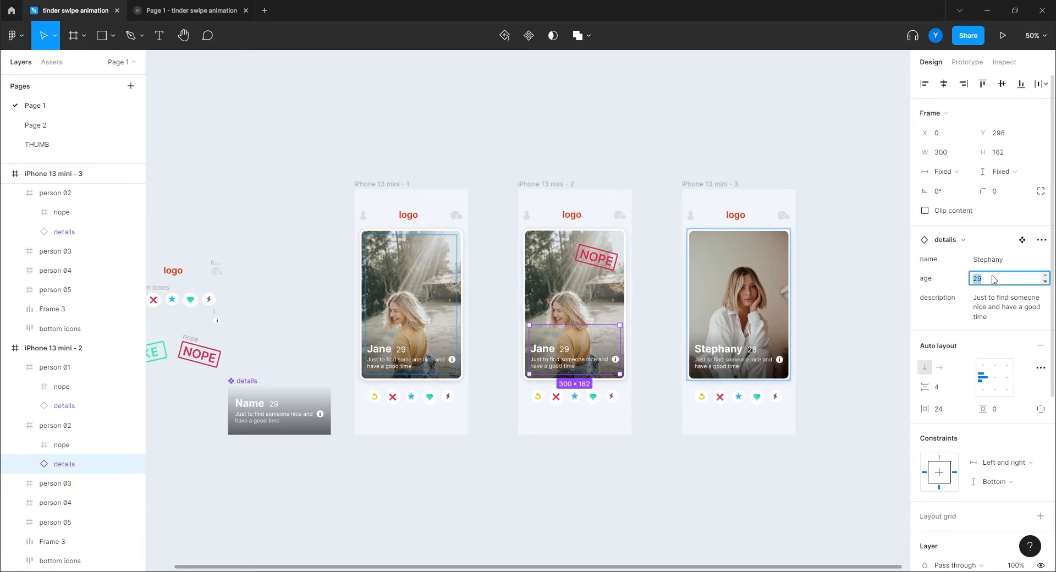
key(Return)
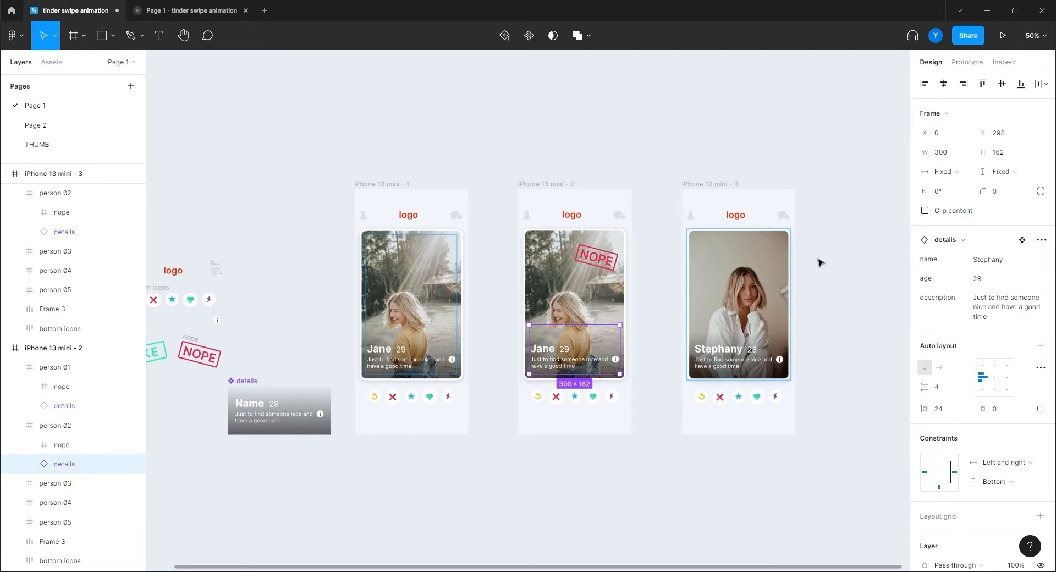
click(570, 465)
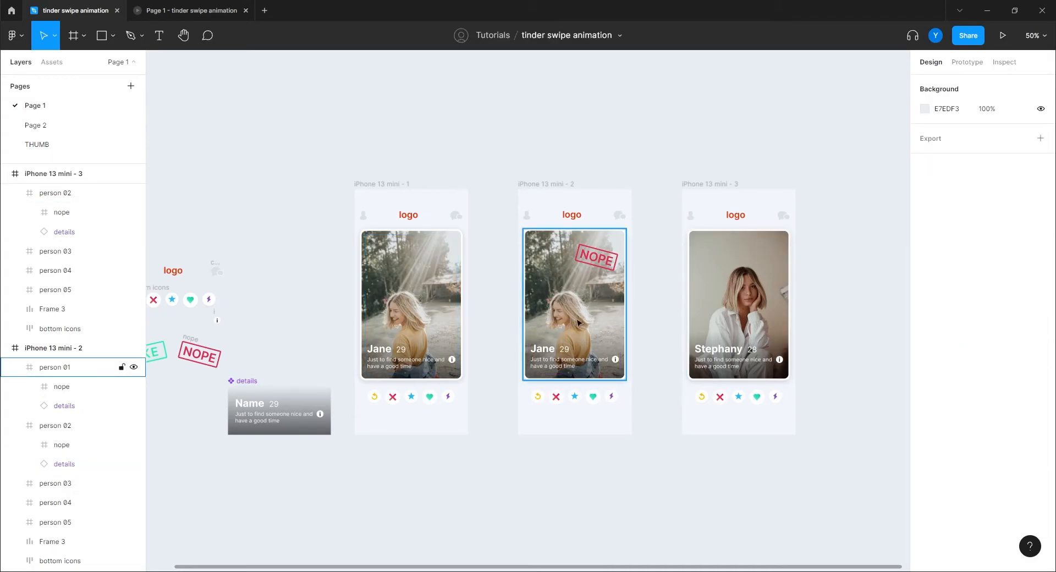
Step: Restart the Page 1 prototype preview and swipe the first card away again to check the transition
click(198, 11)
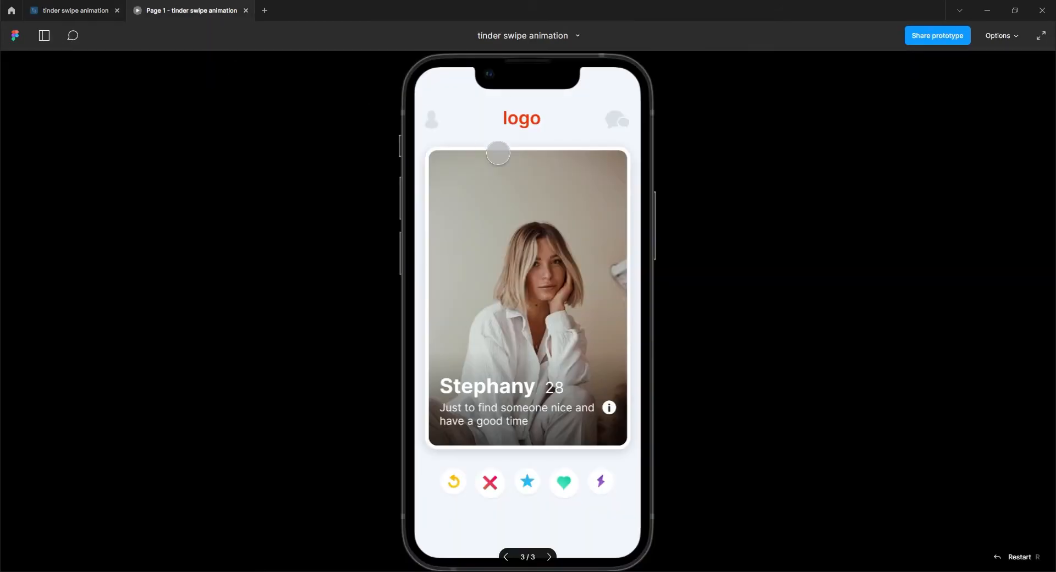
click(1012, 556)
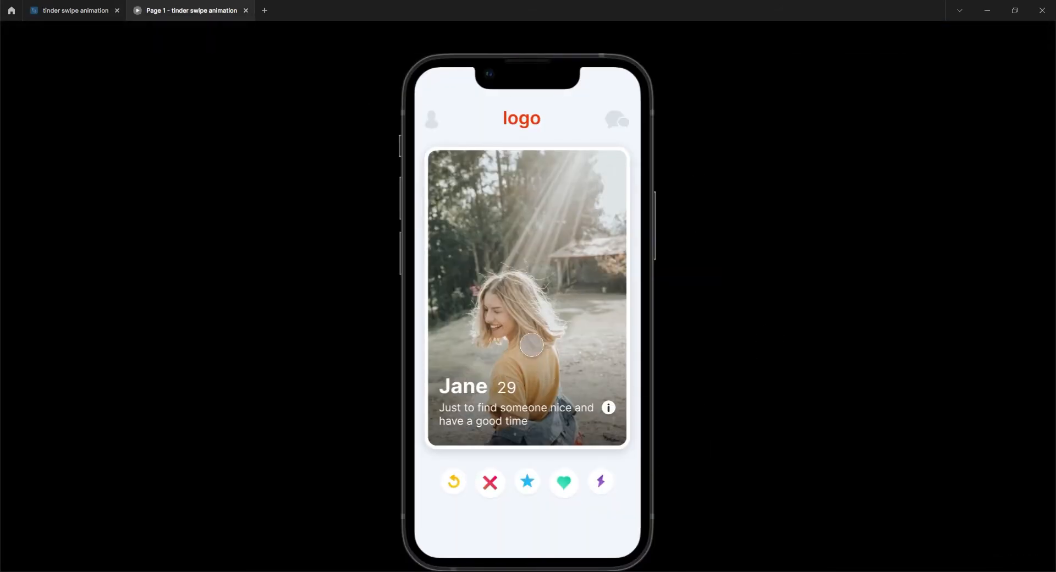
drag(566, 300, 196, 358)
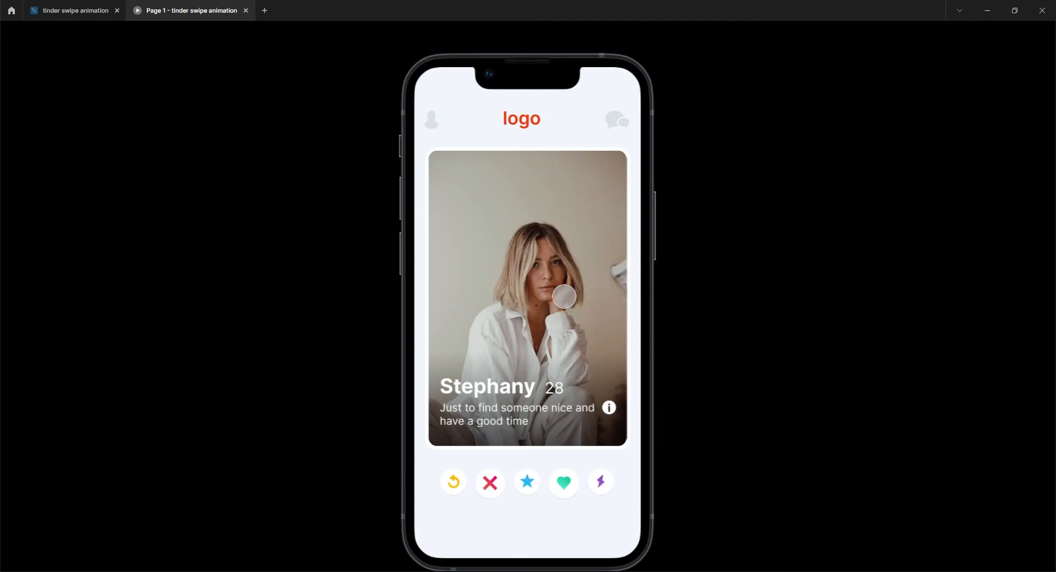
click(97, 10)
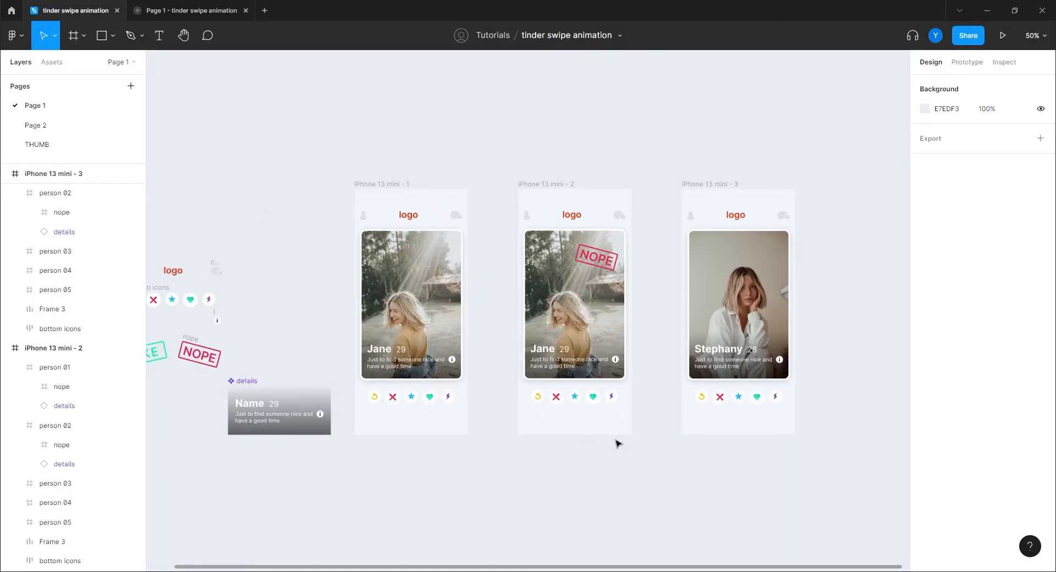
Step: Slide the person 01 card aside in iPhone 13 mini - 2 and compare person 02's name-and-age row with the one in iPhone 13 mini - 1
click(582, 307)
drag(615, 334, 532, 333)
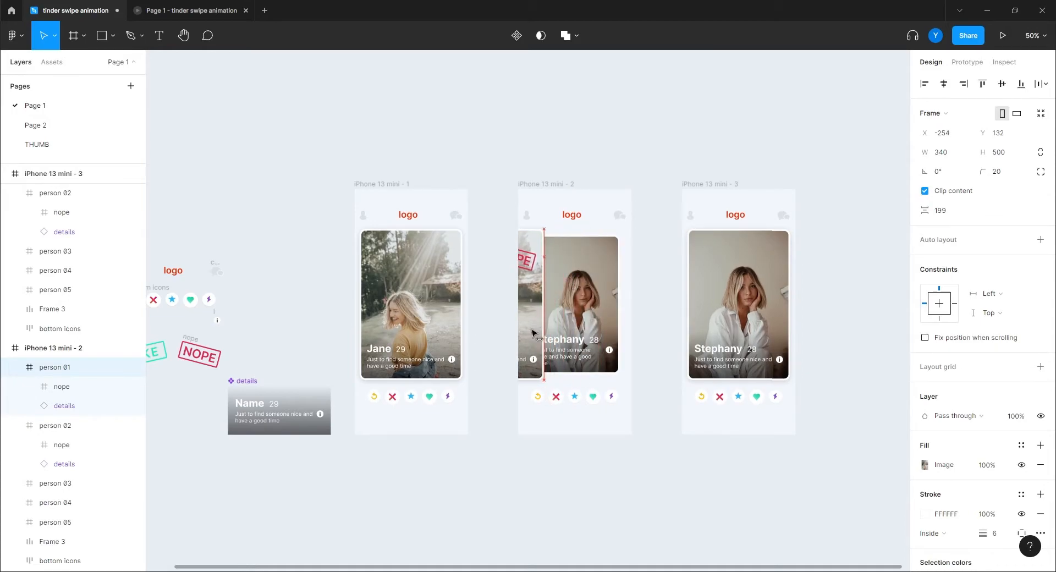
scroll(525, 358, up, 5)
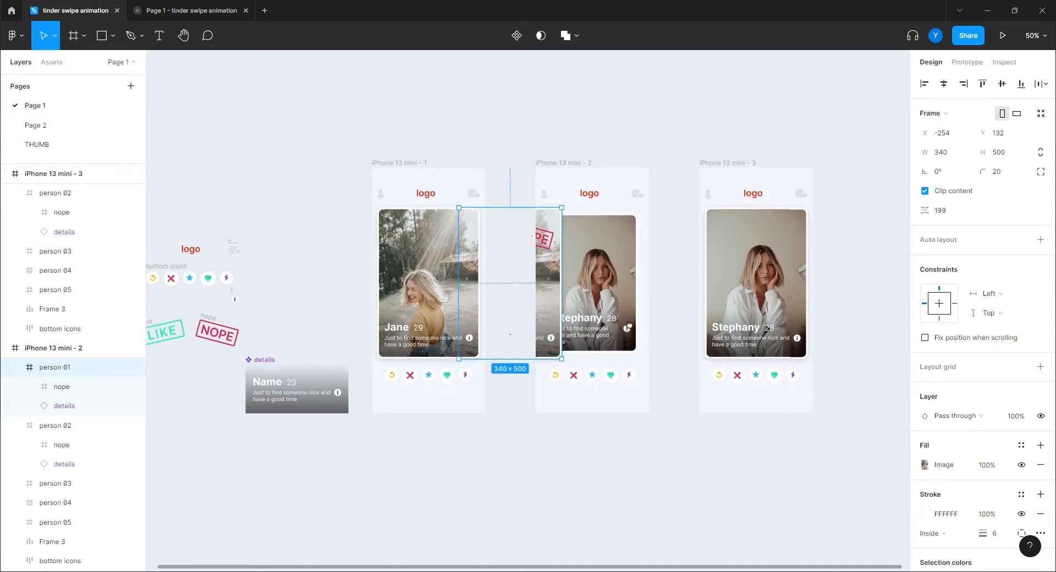
drag(615, 332, 487, 325)
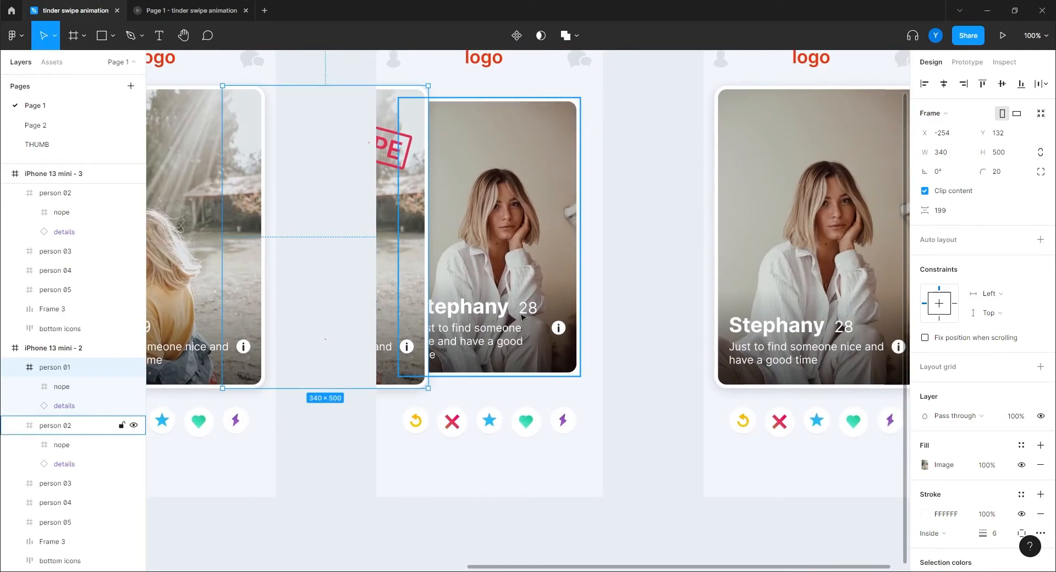
click(463, 310)
double_click(463, 310)
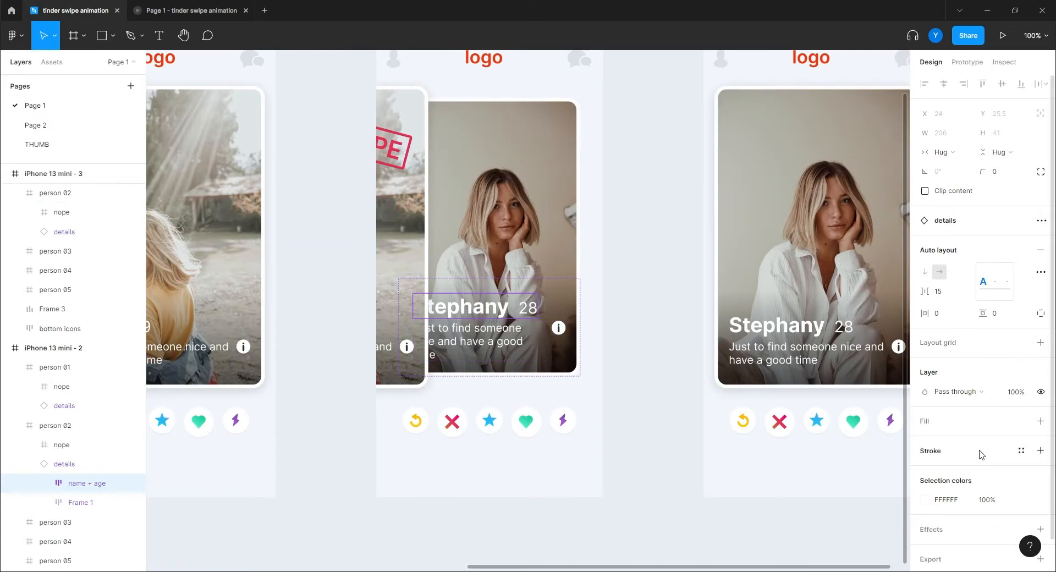
scroll(351, 328, left, 5)
click(346, 342)
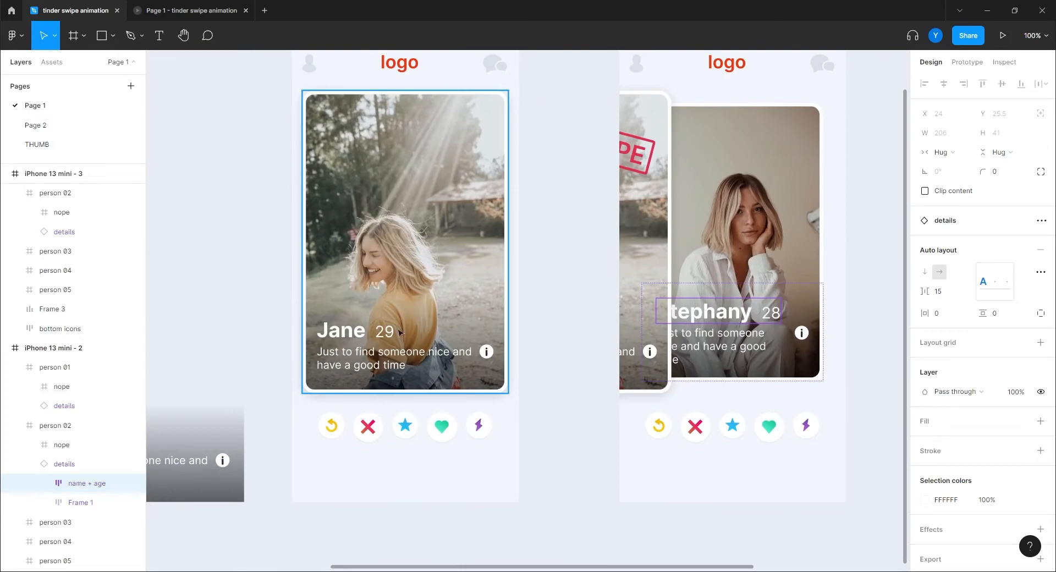
double_click(346, 333)
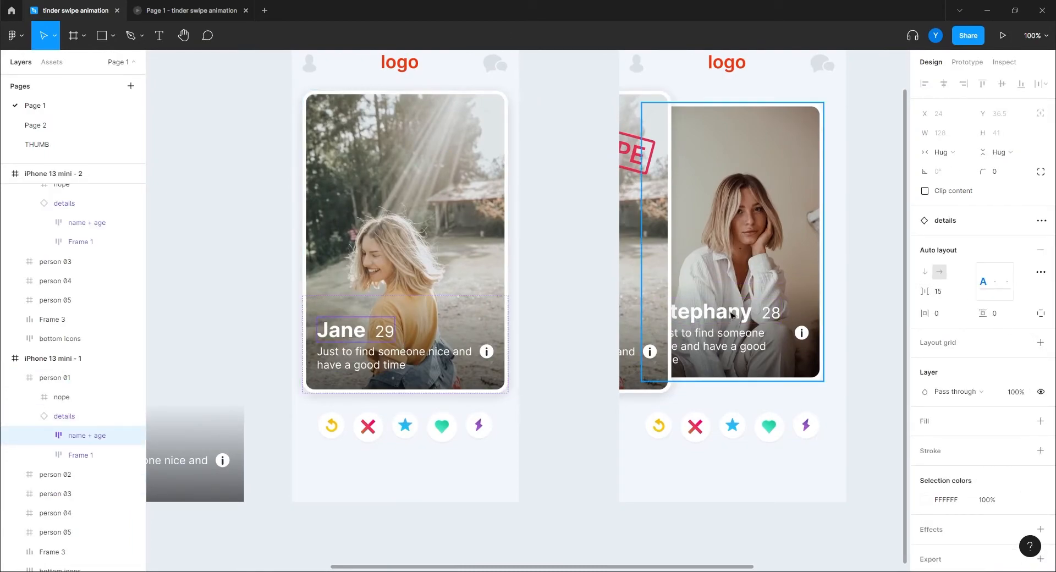
click(594, 446)
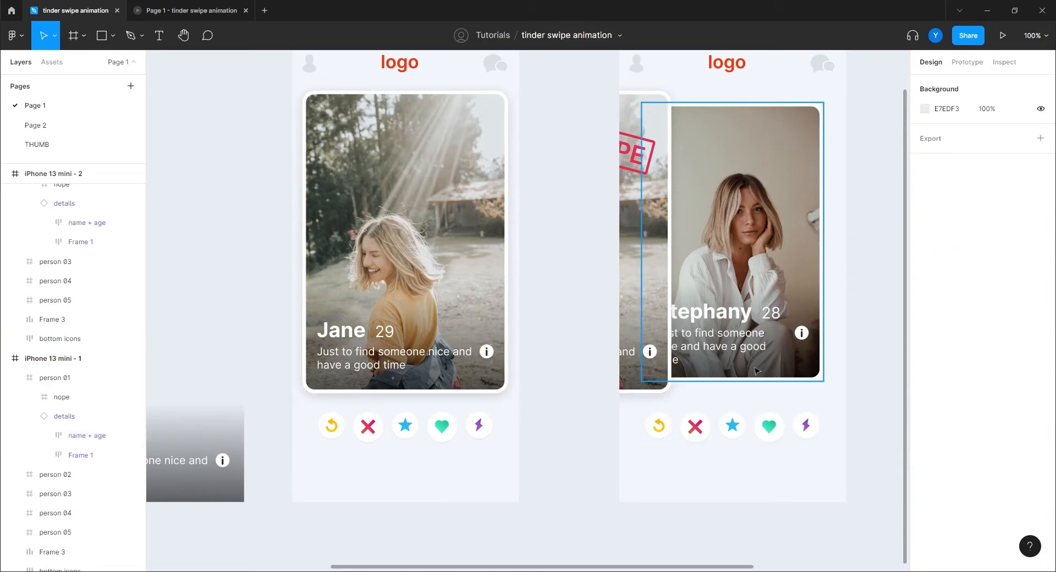
Step: Check the person 02 card's frame, and return the person 01 card to X 17, Y 132 over it in iPhone 13 mini - 2
click(821, 304)
mouse_move(822, 304)
mouse_down()
mouse_move(720, 305)
mouse_move(885, 313)
mouse_move(797, 319)
mouse_move(825, 320)
mouse_up()
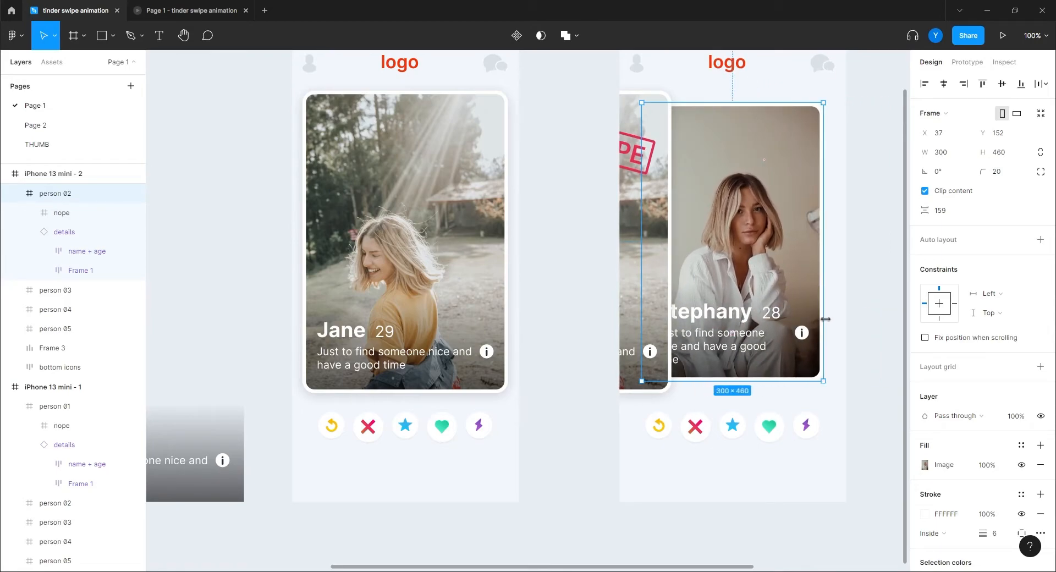
click(561, 297)
click(638, 271)
drag(643, 283, 806, 279)
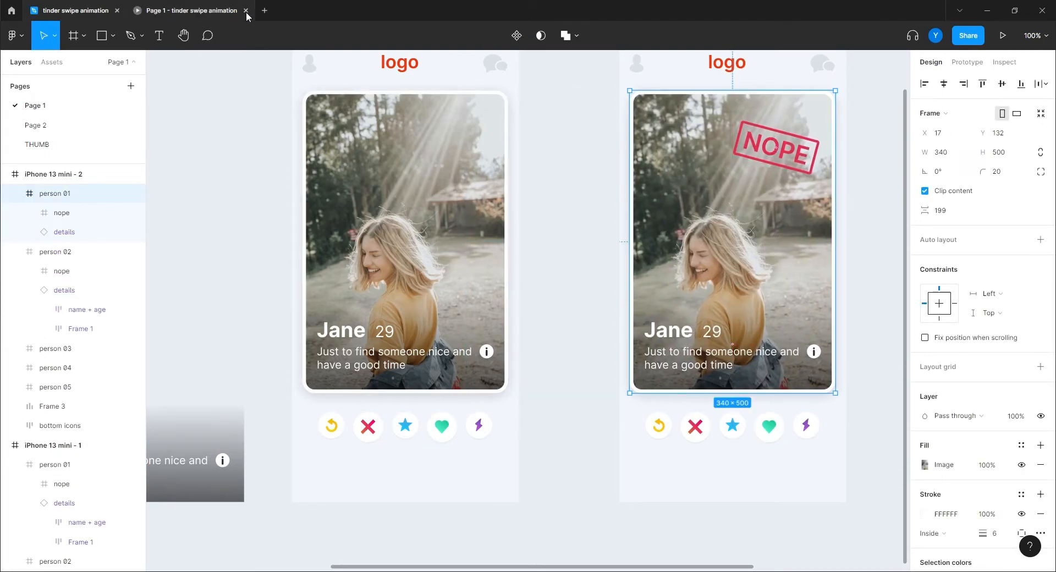
Step: Close the old Page 1 preview, launch Flow 1 again and test swiping the first card away
click(212, 10)
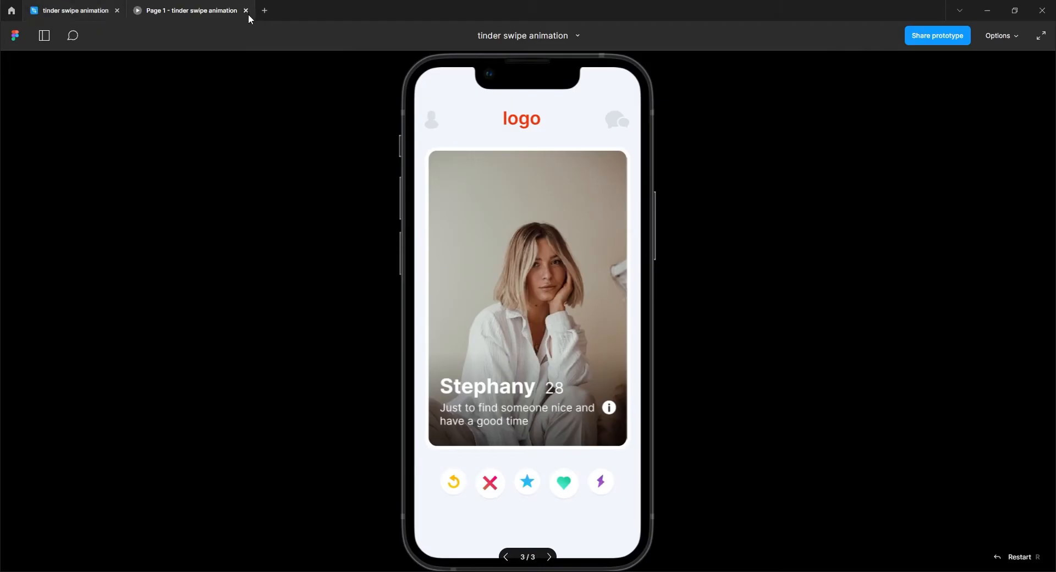
click(246, 11)
drag(266, 146, 389, 302)
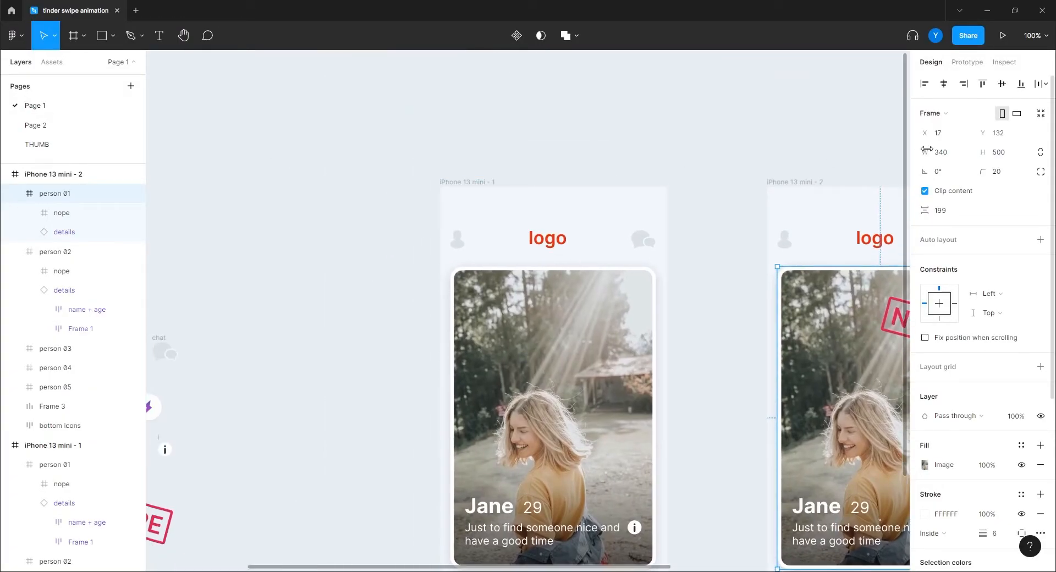
click(967, 61)
click(433, 195)
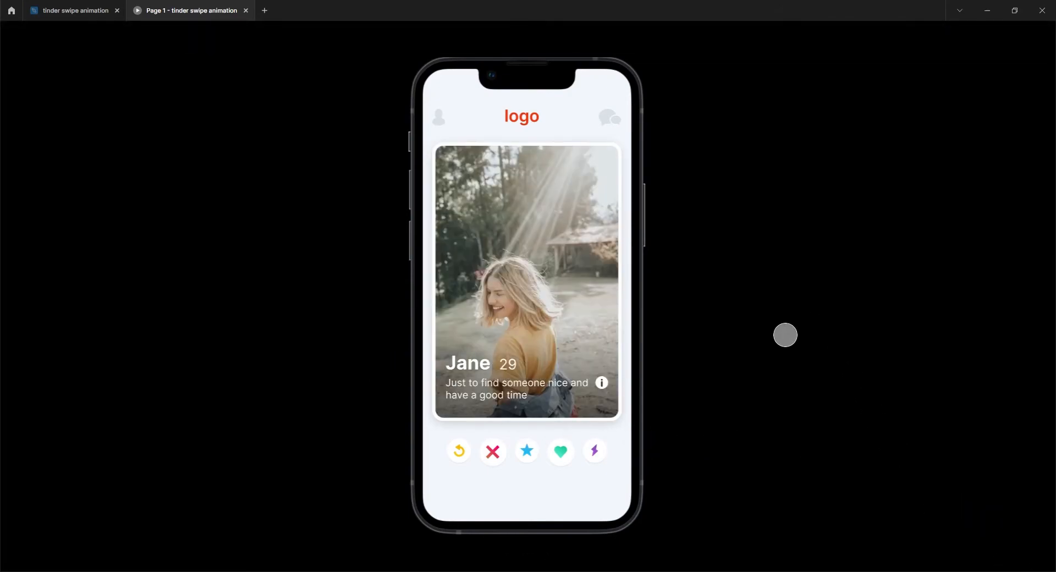
drag(566, 287, 302, 380)
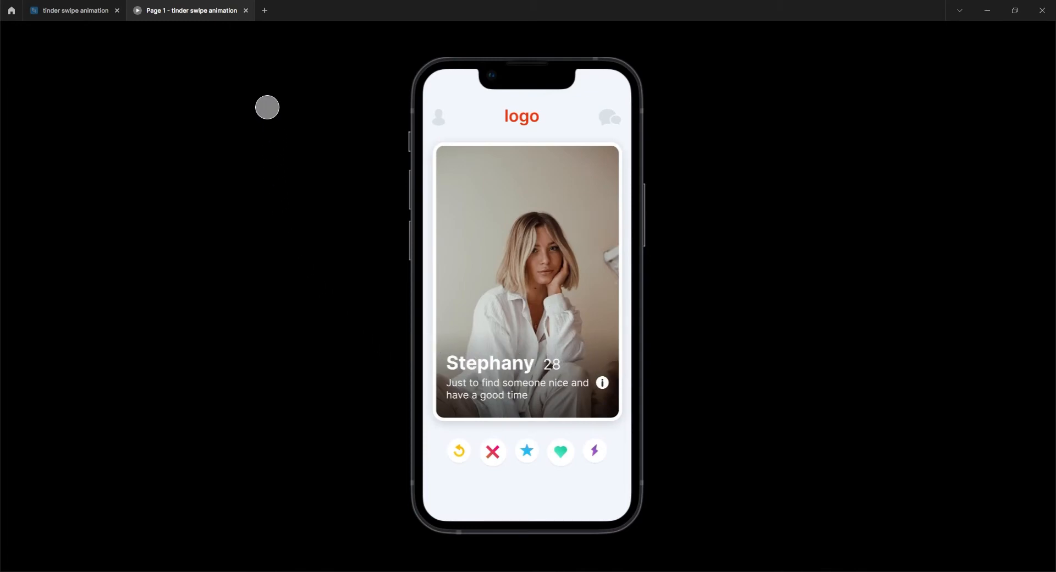
Step: Return to the design file and duplicate iPhone 13 mini - 3 beside the original, keeping the 166 spacing between frames
click(84, 11)
drag(363, 349, 264, 219)
key(ctrl+minus)
drag(662, 401, 578, 339)
scroll(578, 339, right, 4)
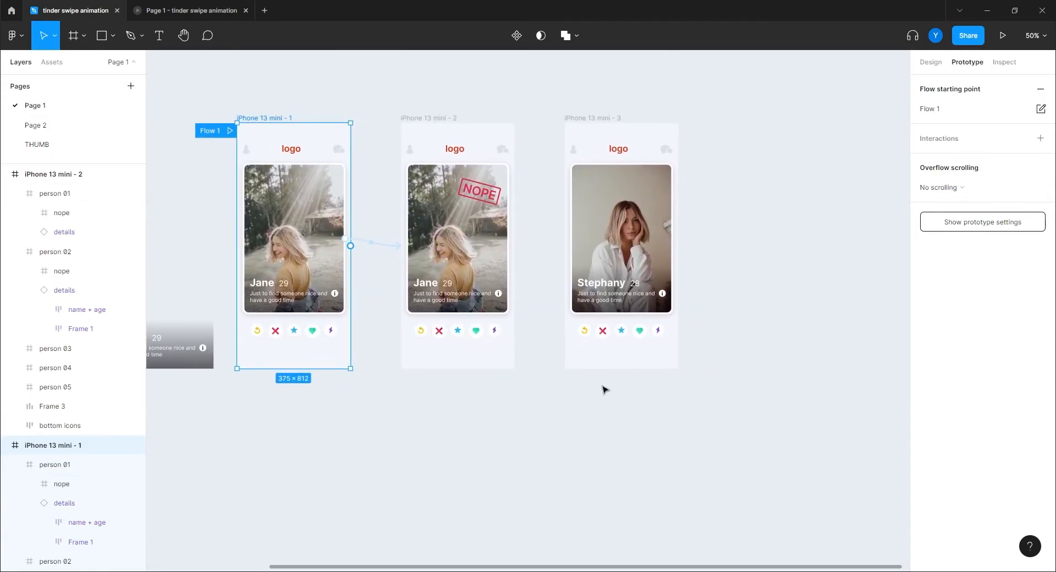
scroll(603, 389, up, 3)
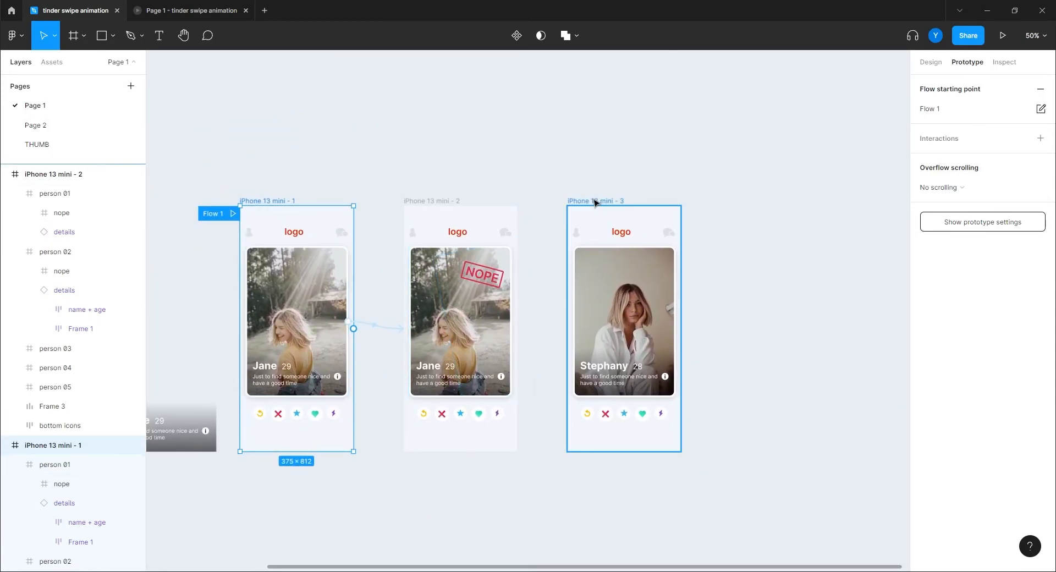
drag(595, 201, 759, 199)
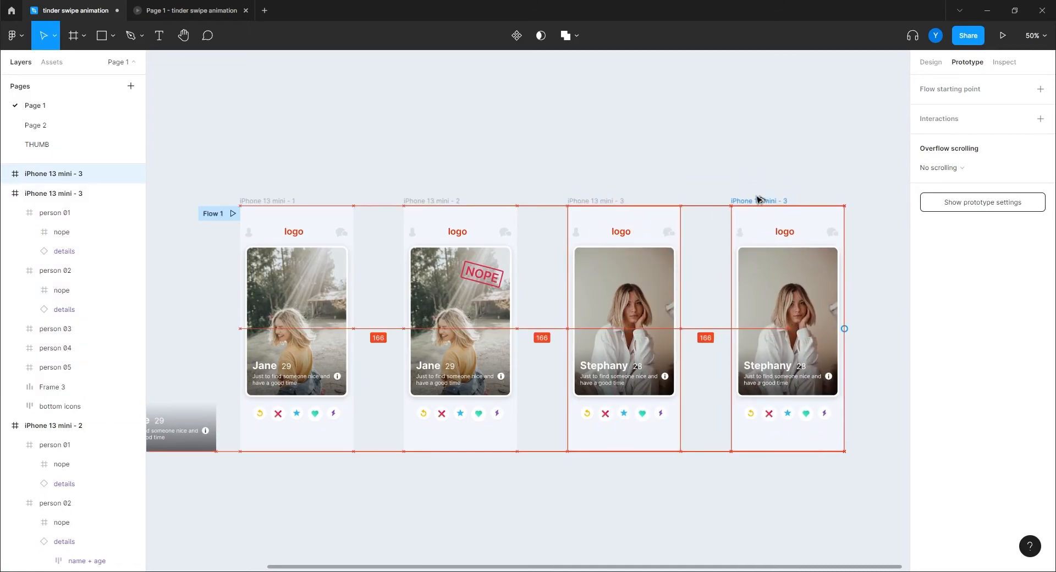
scroll(633, 303, right, 3)
scroll(632, 304, down, 1)
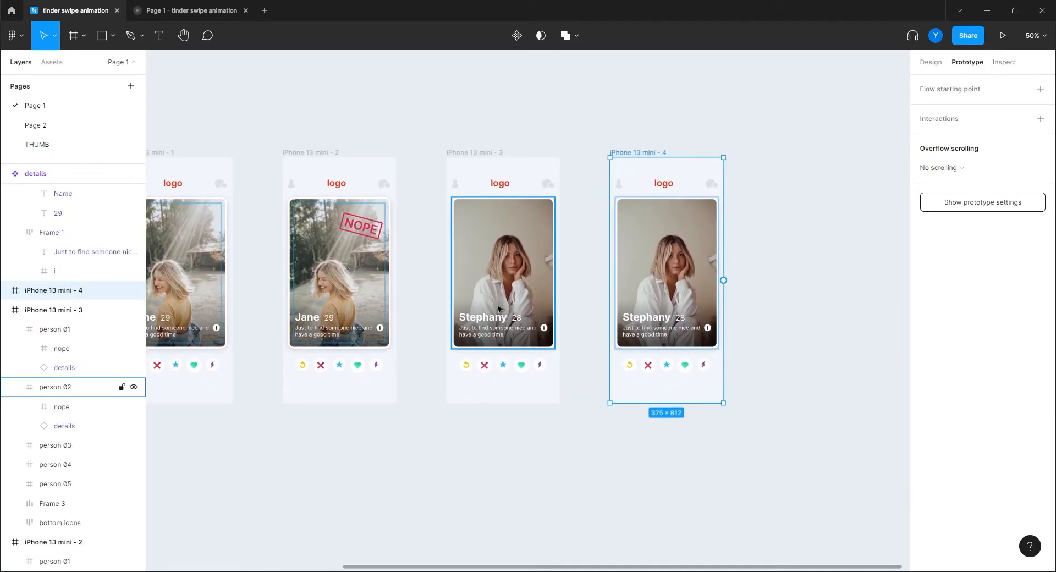
Step: Set the layer opacity of person 02's nope stamp to 100% in iPhone 13 mini - 4
click(694, 226)
double_click(695, 226)
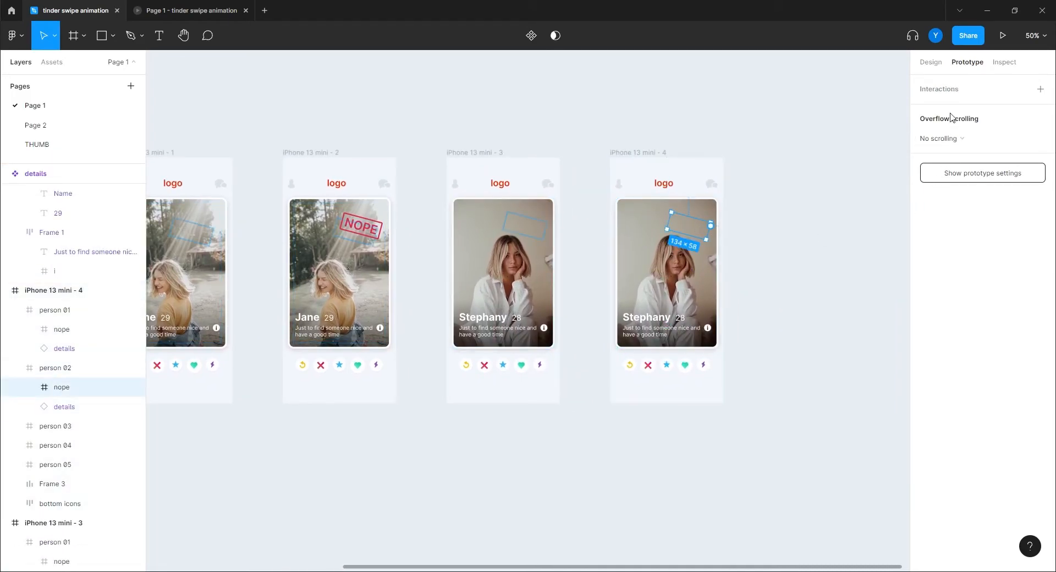
click(931, 62)
click(1013, 381)
key(Return)
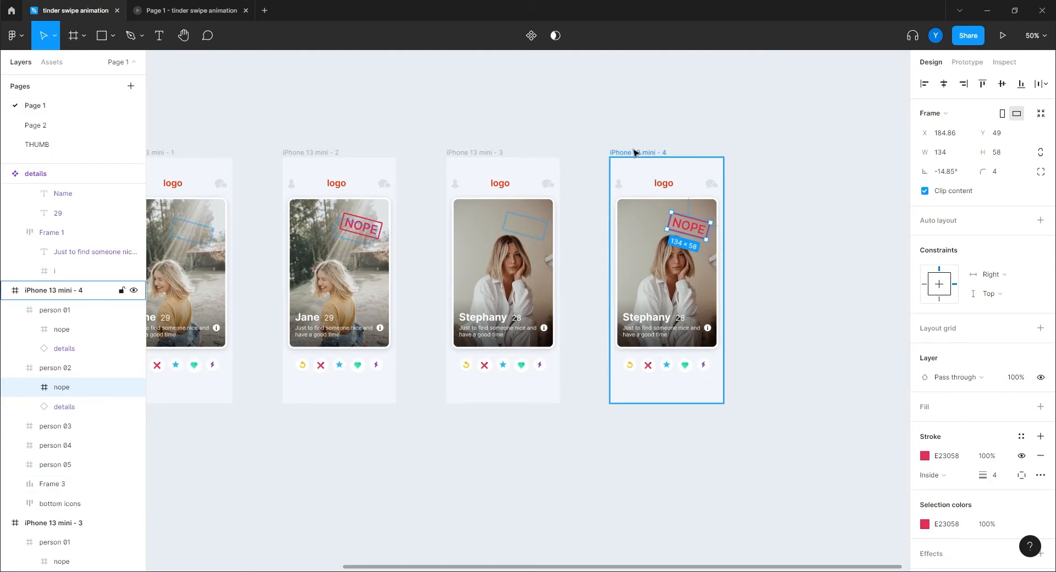
Step: Duplicate iPhone 13 mini - 4 beside itself and rotate the person 02 card in the copy to 12°
drag(635, 152, 796, 154)
drag(323, 485, 156, 484)
click(648, 283)
click(941, 171)
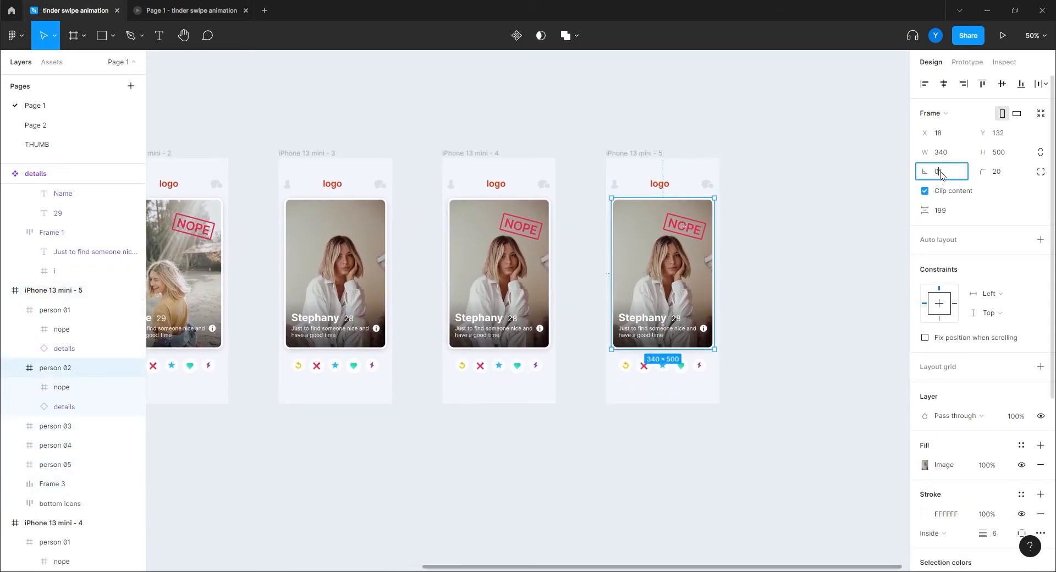
text(12)
key(Return)
key(shift+Tab)
key(shift+Tab)
key(shift+Tab)
text(18)
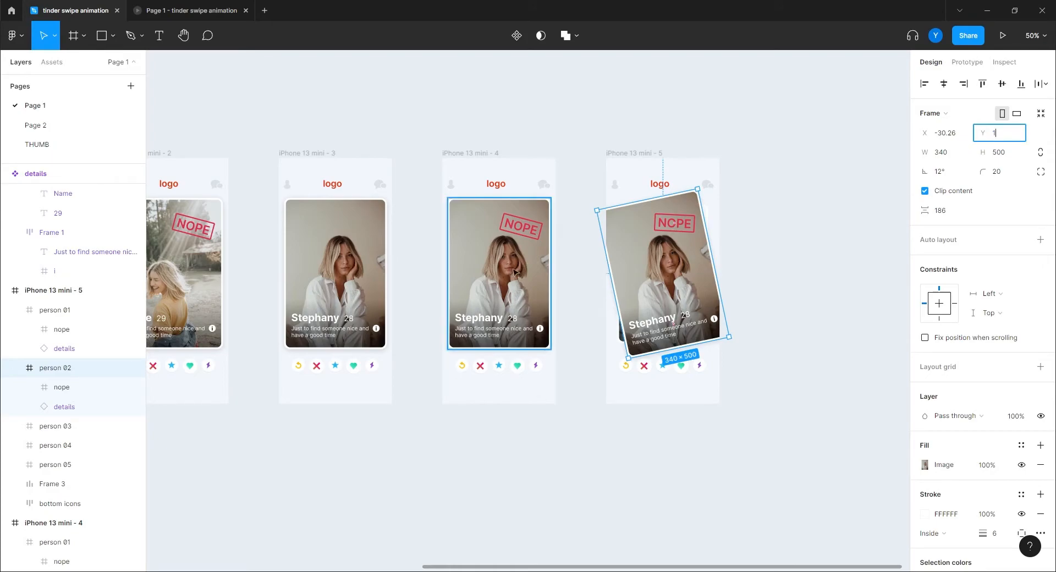
Step: Inspect the position and rotation of the swiped-away person 01 card in iPhone 13 mini - 4
click(498, 324)
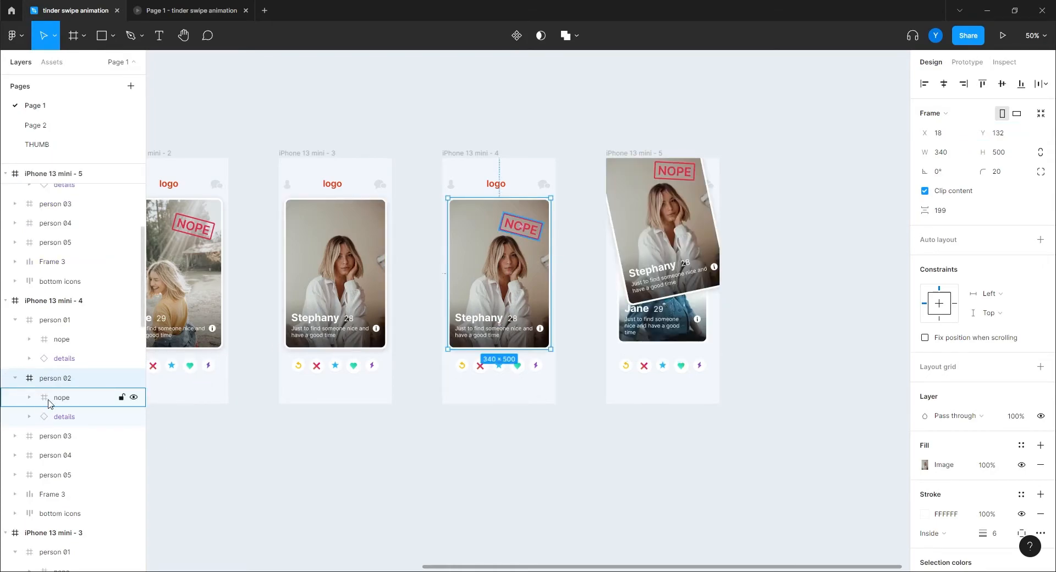
drag(168, 352, 352, 323)
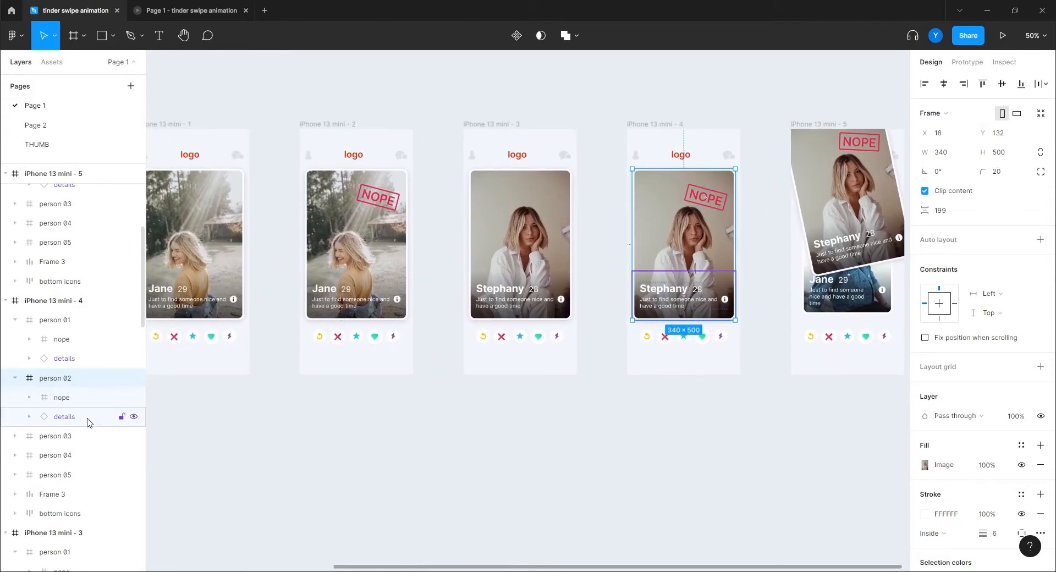
click(55, 322)
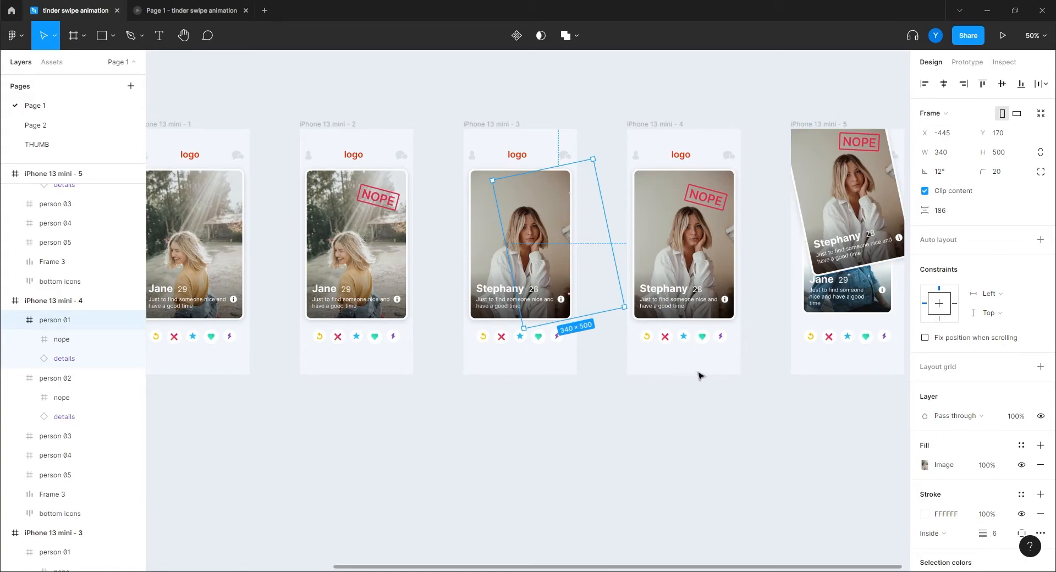
Step: Move the person 02 card in iPhone 13 mini - 5 out of the frame by setting Y to 170 and X to -445
click(858, 231)
click(995, 132)
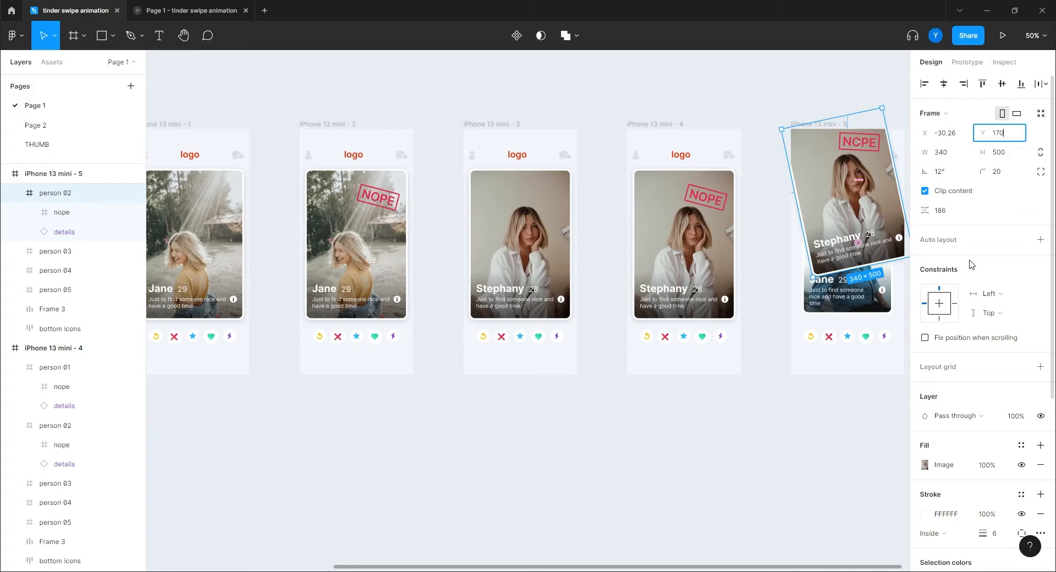
text(170)
key(Return)
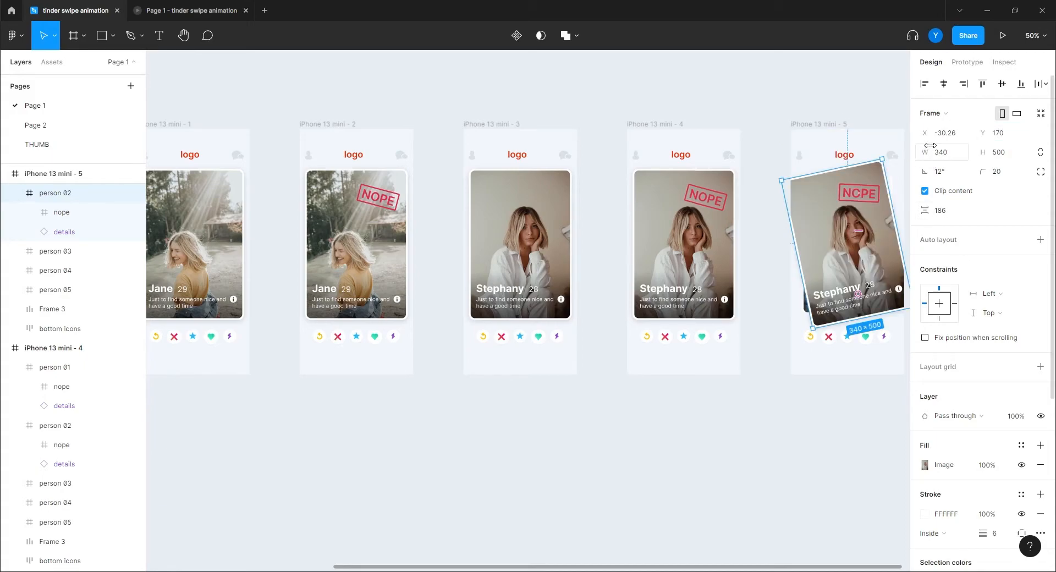
click(943, 137)
text(-445)
key(Return)
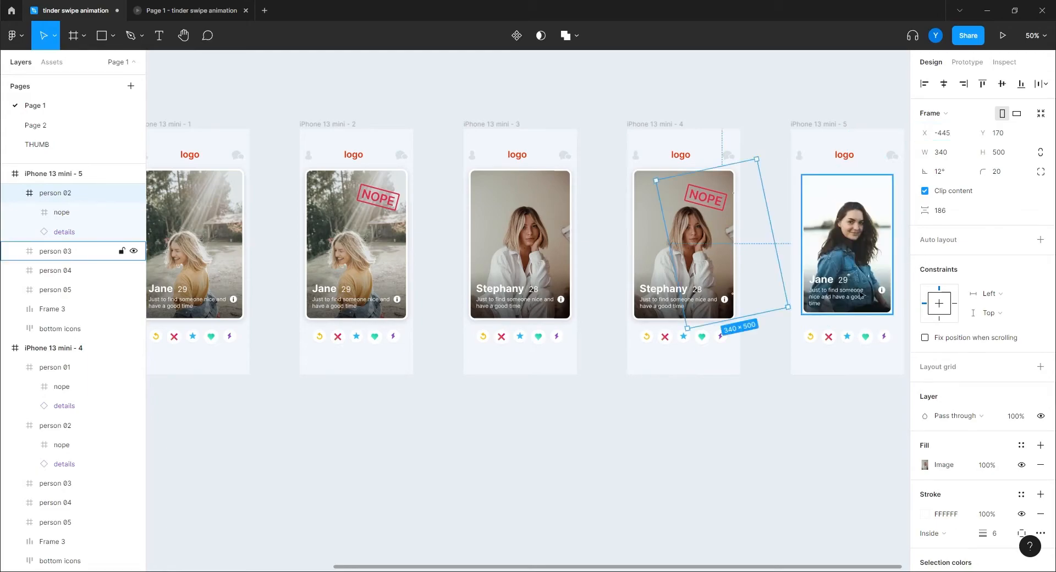
drag(752, 396, 588, 410)
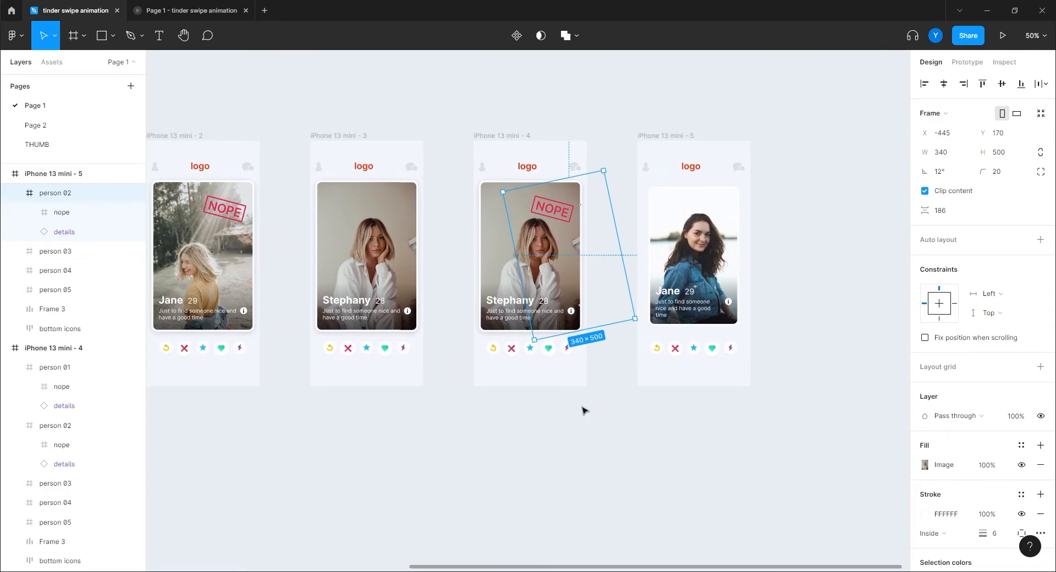
scroll(66, 341, up, 3)
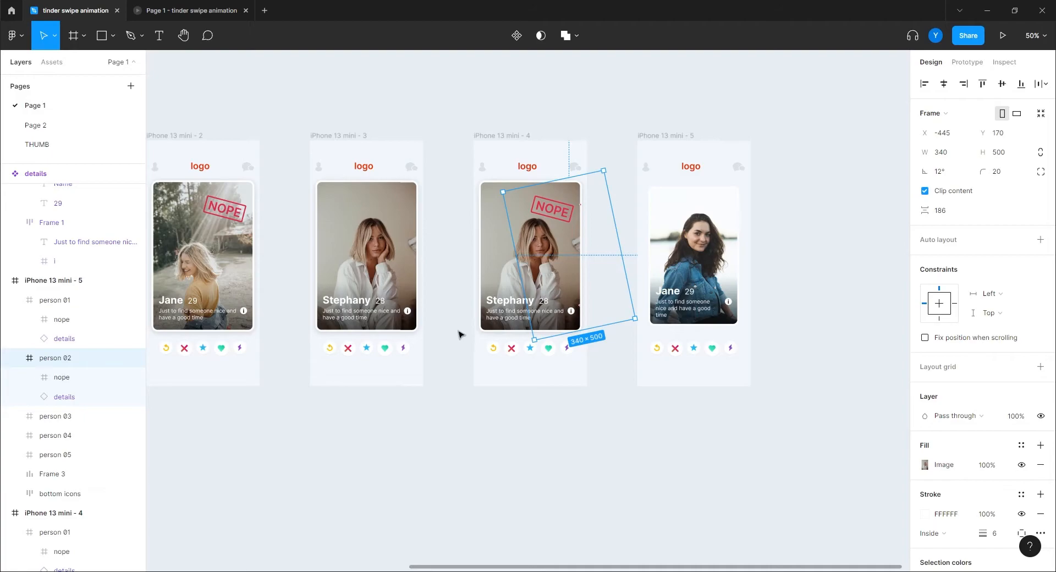
click(423, 424)
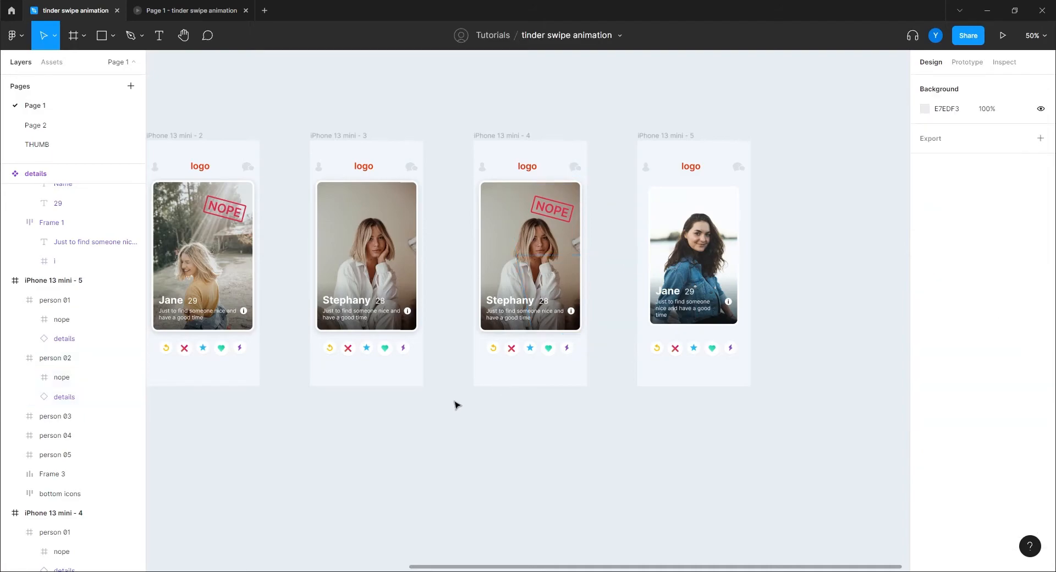
drag(367, 264, 532, 225)
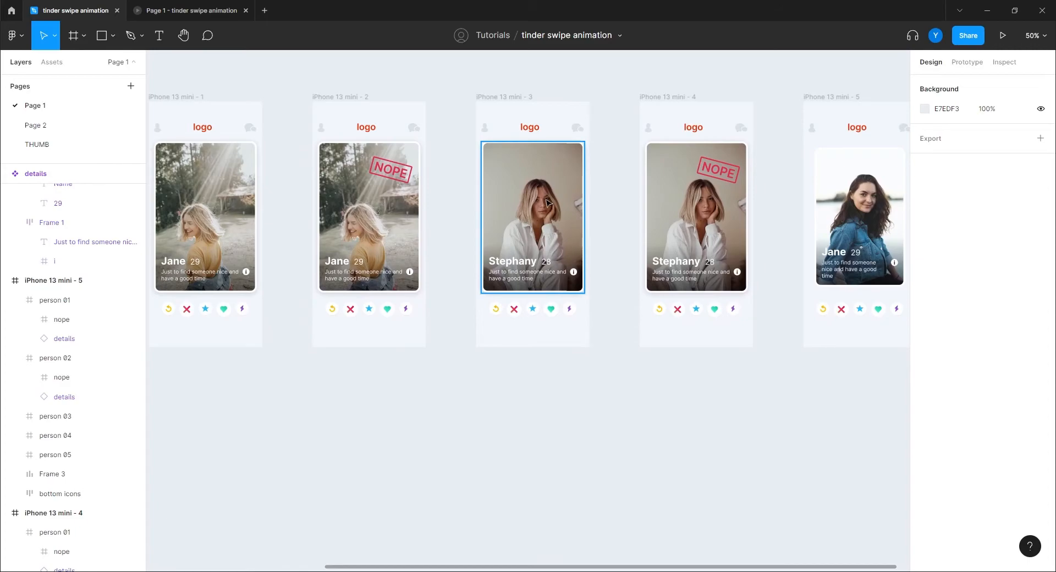
Step: Change the person 03 card's details in iPhone 13 mini - 5 to a different first name and age 26
drag(756, 275, 542, 288)
click(646, 271)
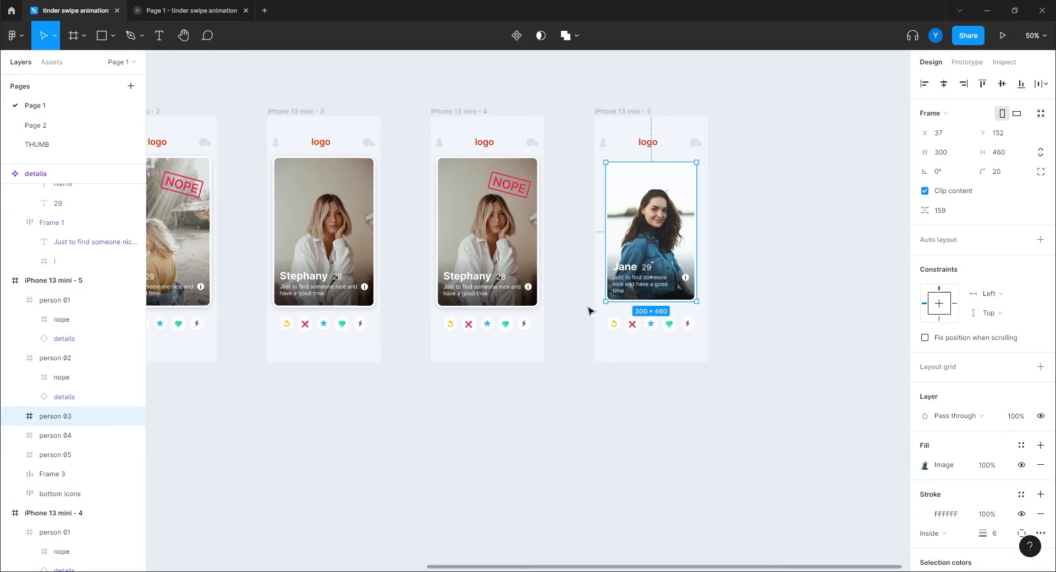
drag(389, 381, 413, 360)
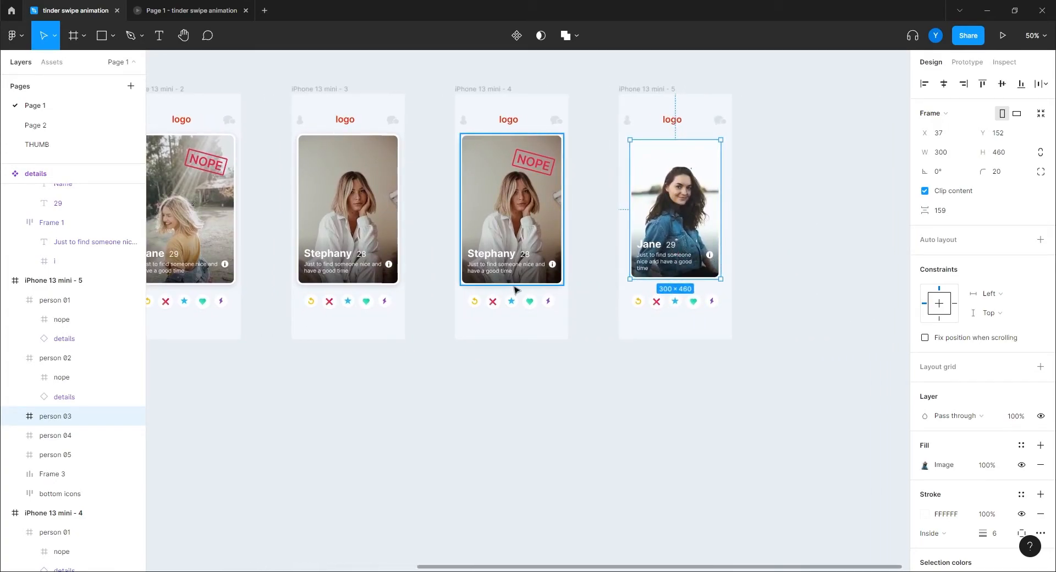
click(643, 249)
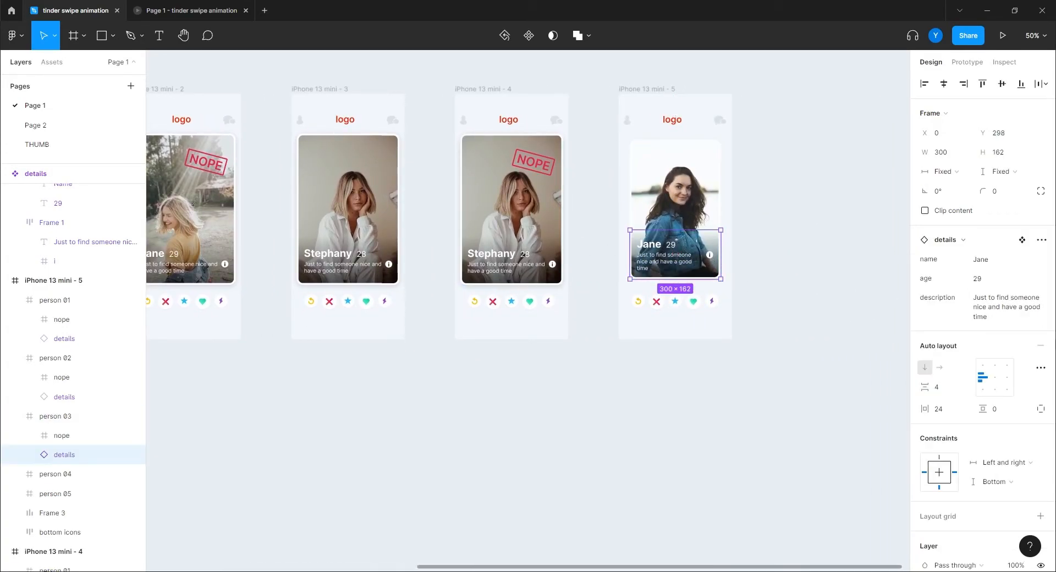
click(994, 261)
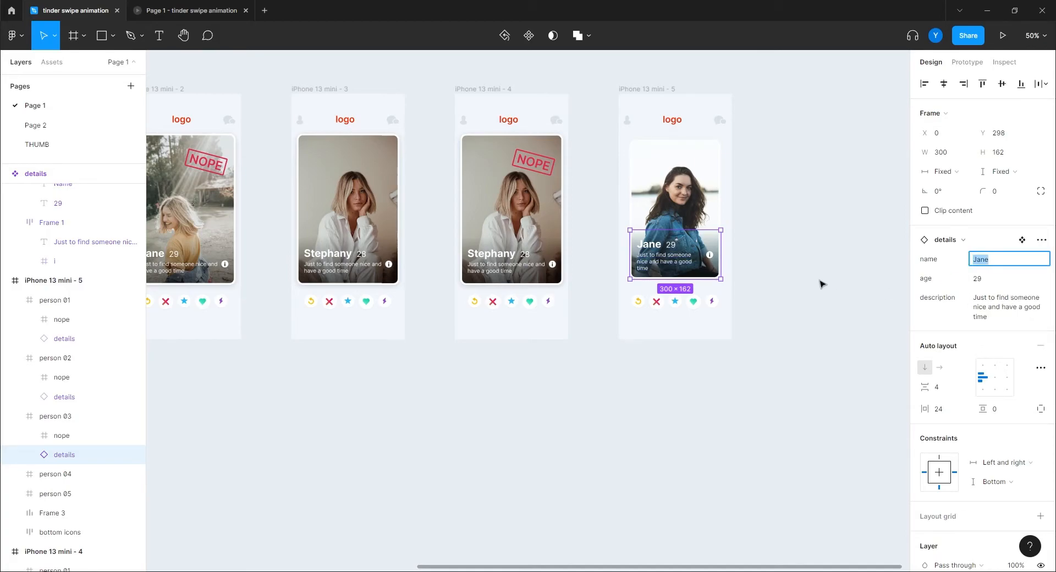
key(Return)
key(Tab)
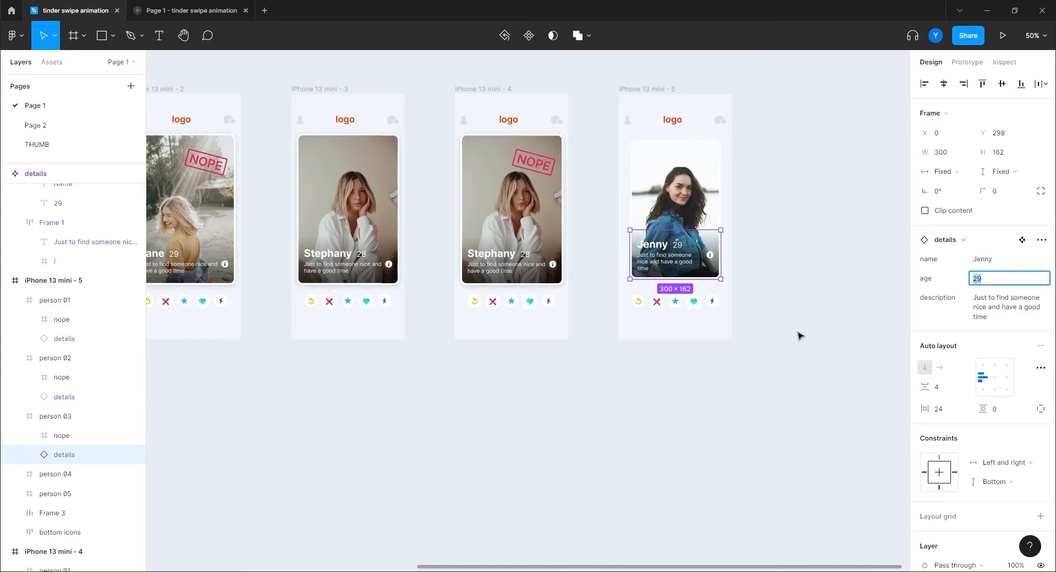
key(Return)
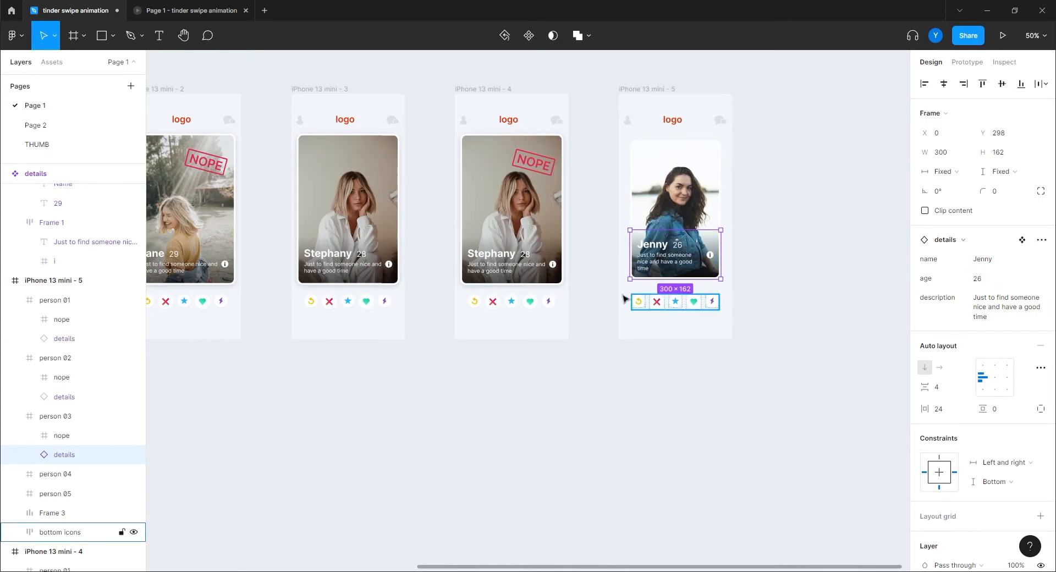
key(Escape)
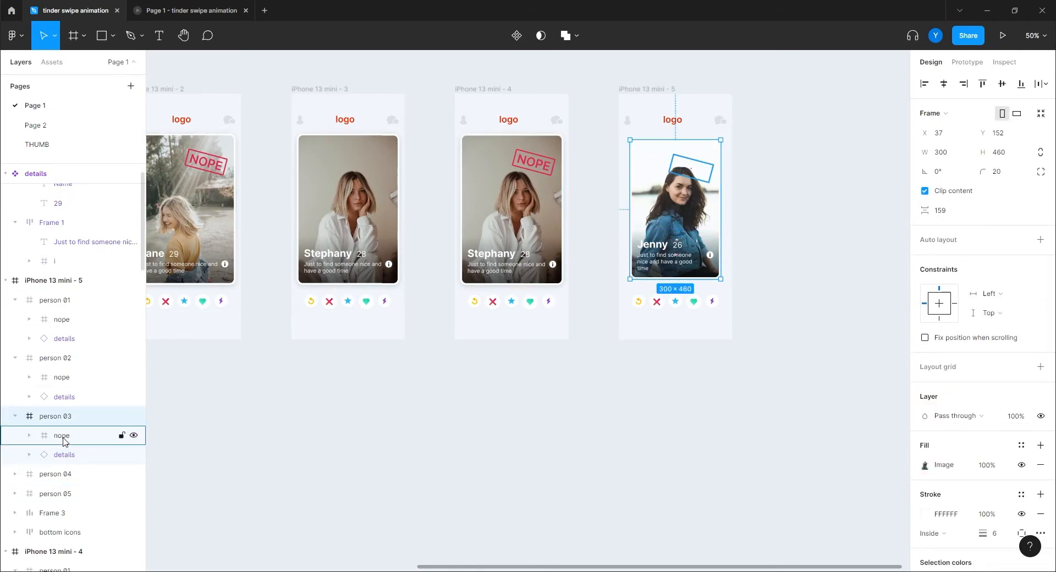
Step: Give the hidden person 03 card in iPhone 13 mini - 4 the same first name as in iPhone 13 mini - 5 and age 26
click(463, 267)
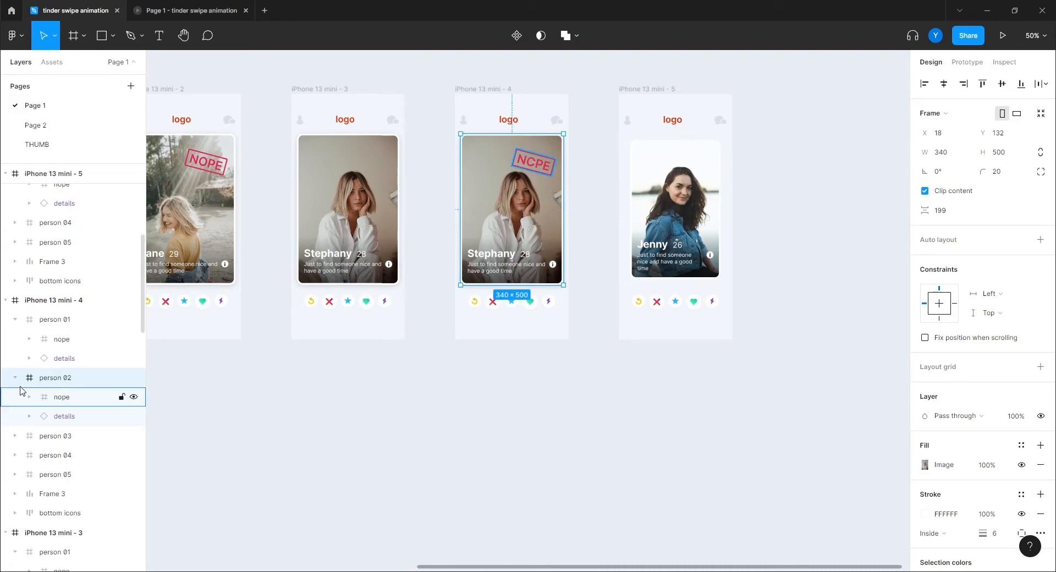
click(16, 435)
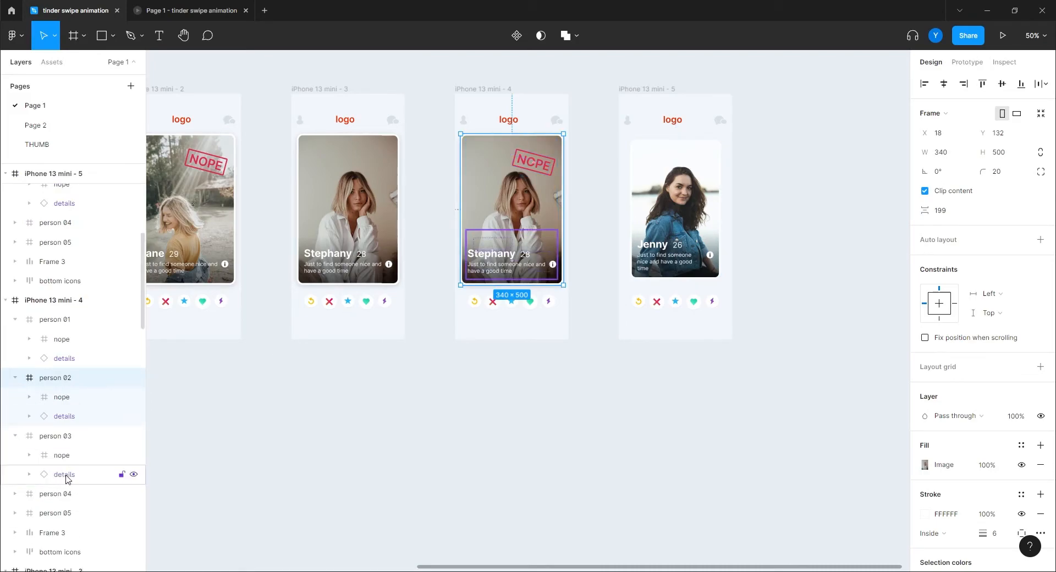
click(63, 474)
click(991, 260)
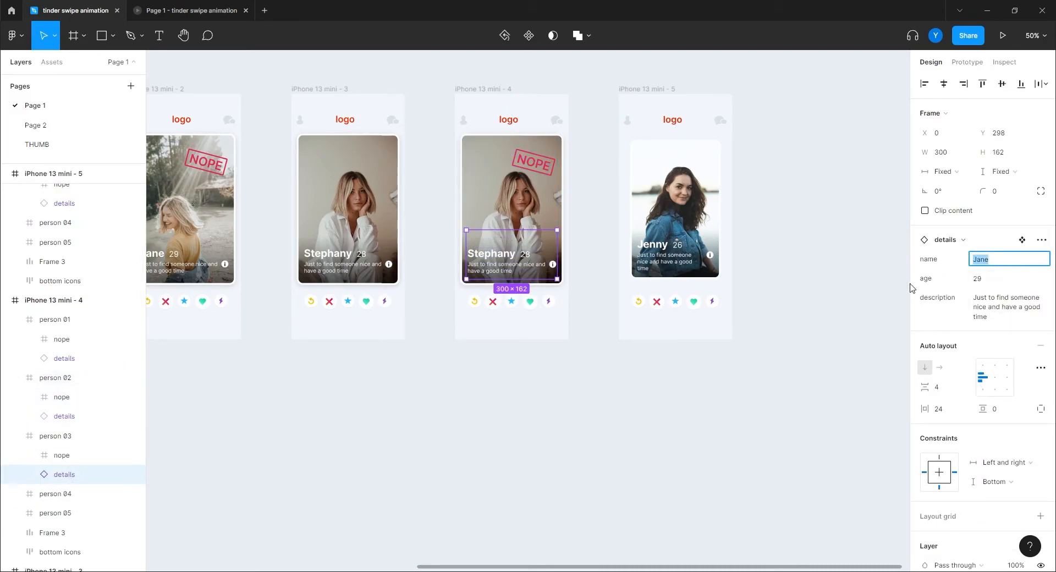
key(Return)
click(996, 280)
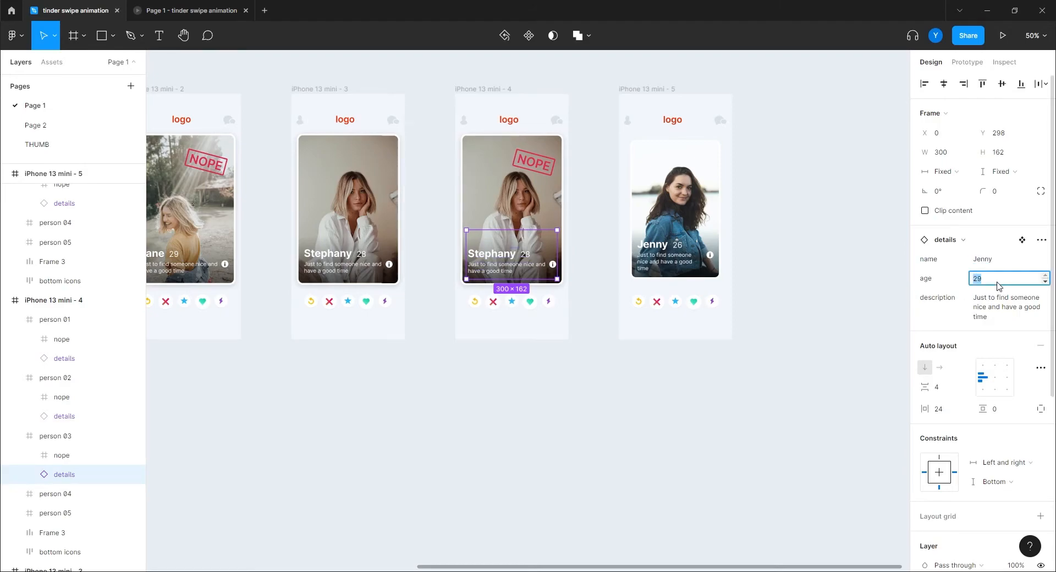
text(26)
key(Return)
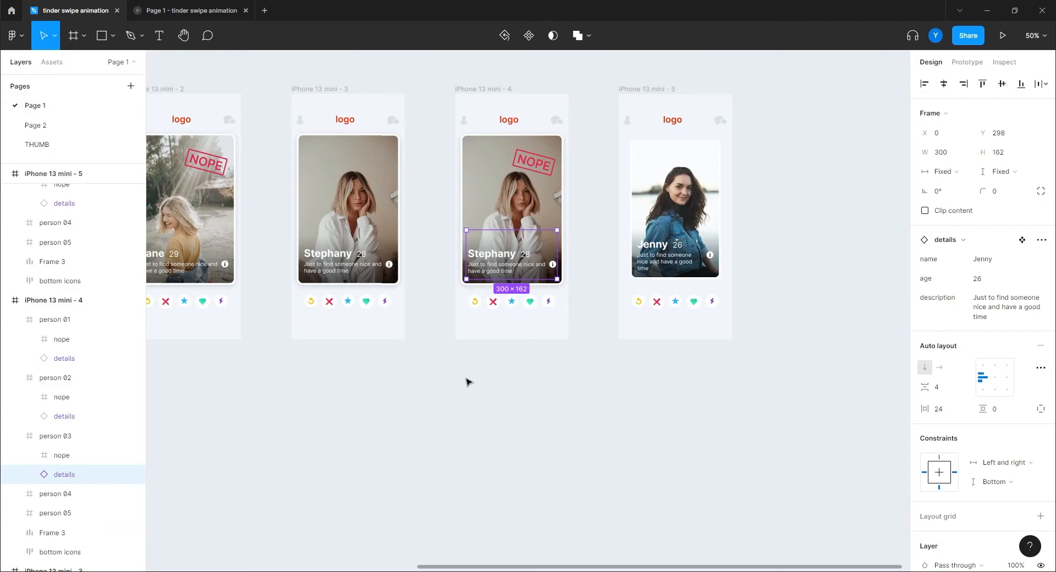
click(467, 405)
Step: Resize the person 03 card in iPhone 13 mini - 5 to 340 wide and 500 high
drag(329, 368, 297, 427)
click(648, 254)
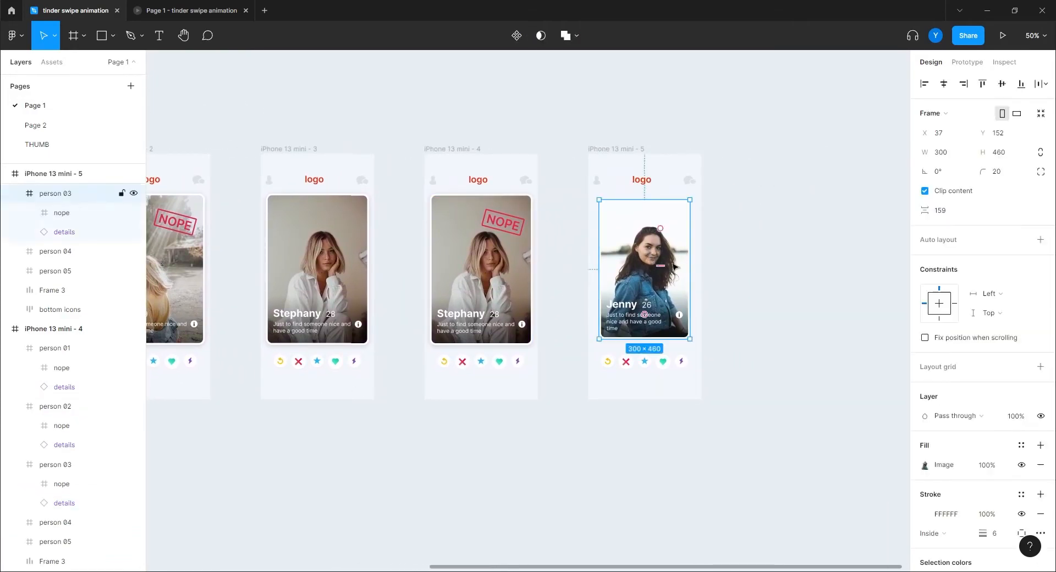
click(940, 151)
text(340)
key(Return)
key(Tab)
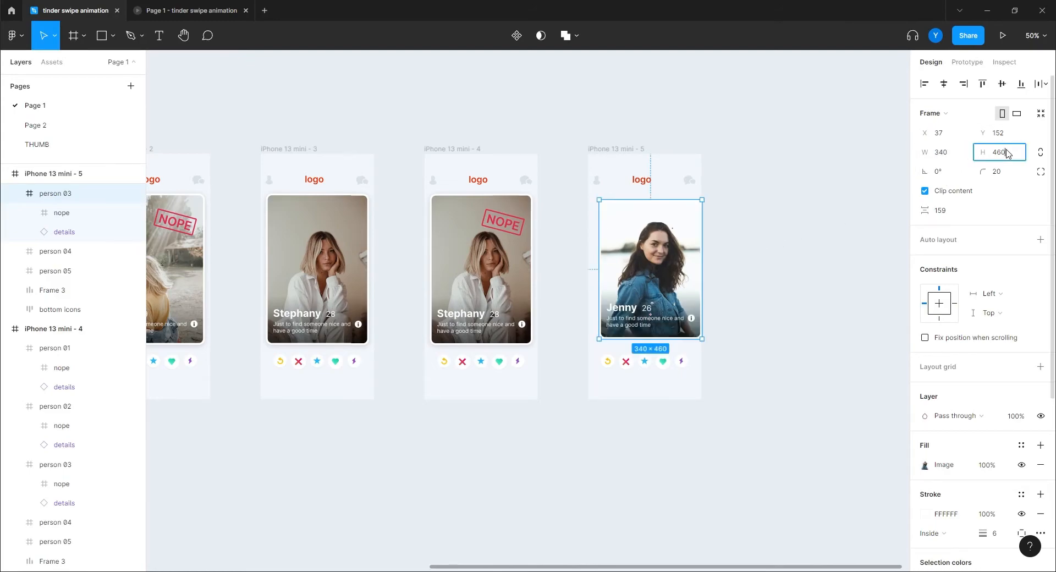
text(500)
key(Return)
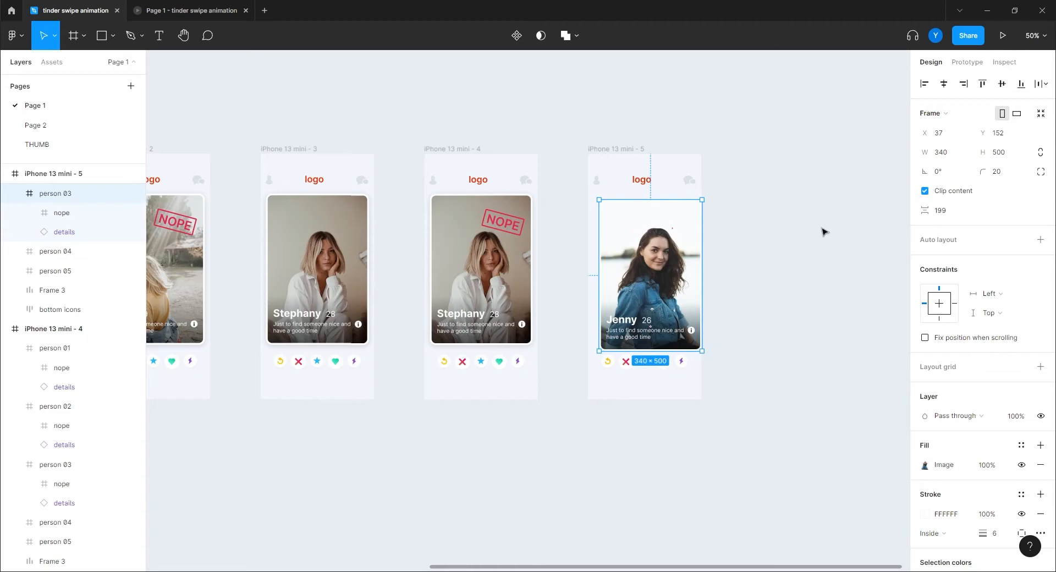
Step: Center the person 03 card horizontally in iPhone 13 mini - 5 and set its Y position to 132
click(943, 83)
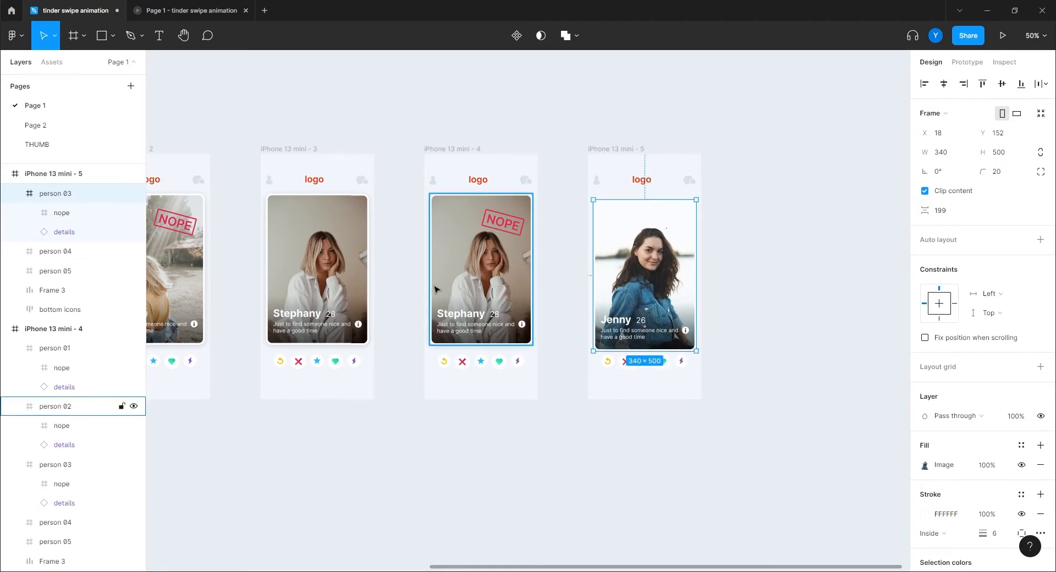
click(998, 133)
key(Return)
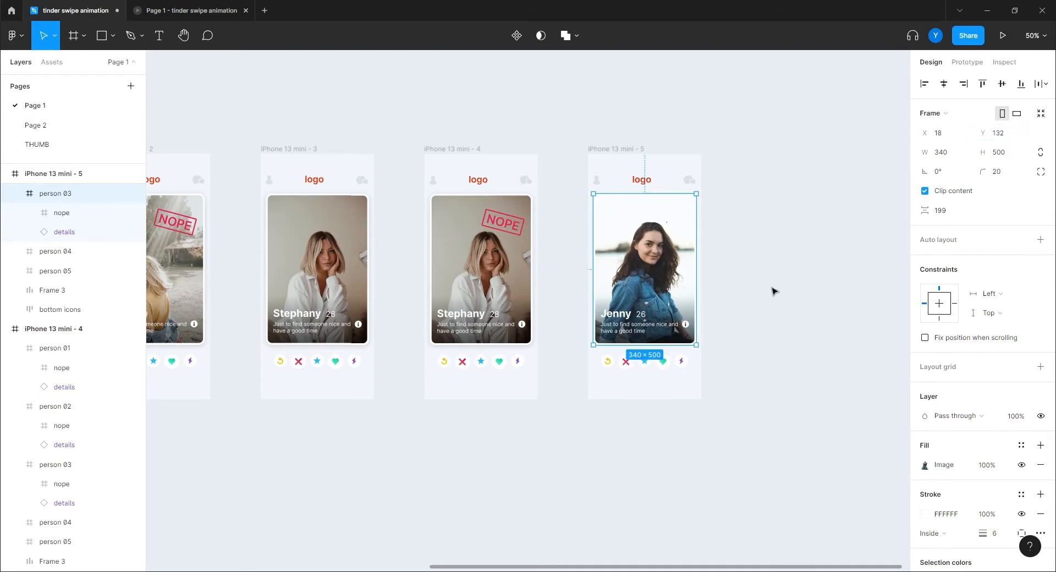
click(470, 430)
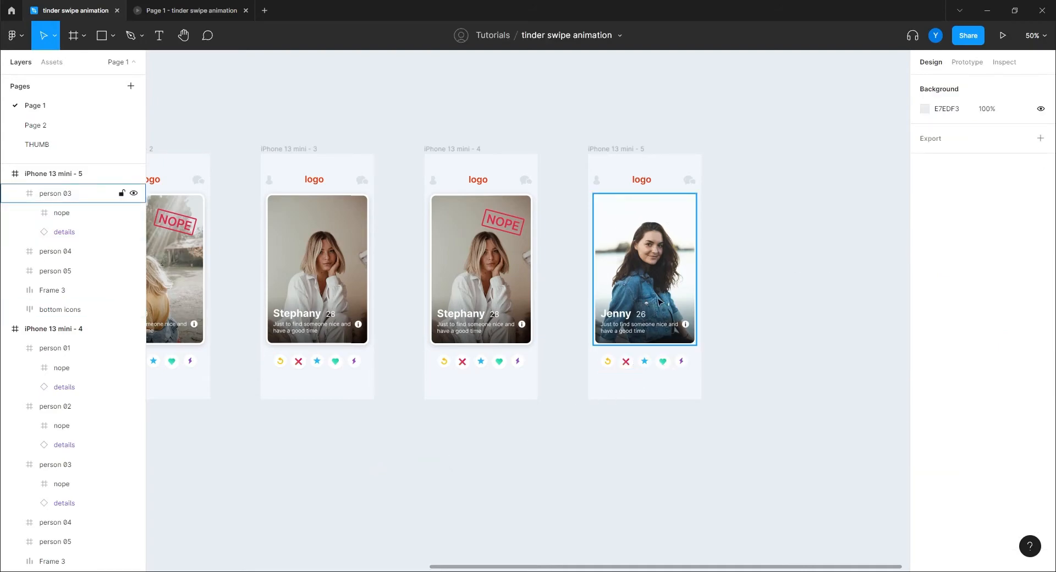
Step: Raise the drop shadow's color opacity on the person 03 card in iPhone 13 mini - 5
click(644, 285)
scroll(951, 385, down, 5)
click(924, 427)
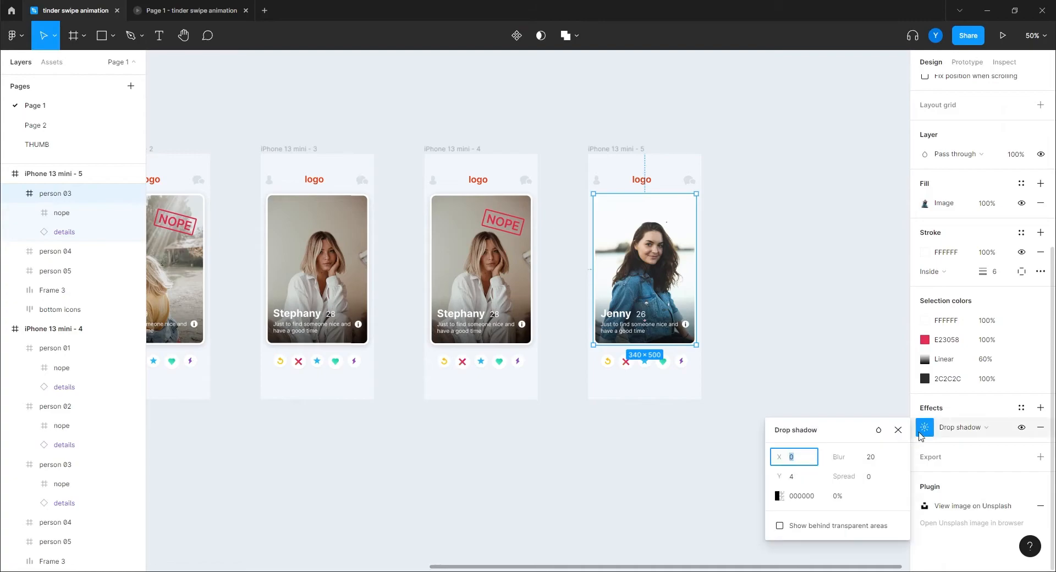
click(836, 496)
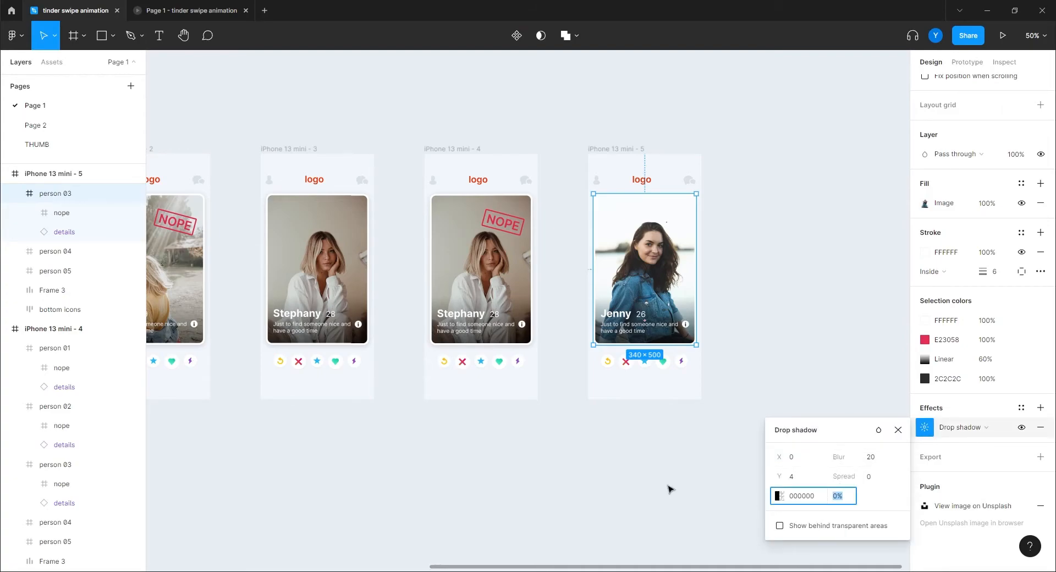
click(668, 489)
Step: Link the person 02 card in iPhone 13 mini - 3 to iPhone 13 mini - 4 with a While pressing trigger and Smart animate
scroll(464, 473, left, 5)
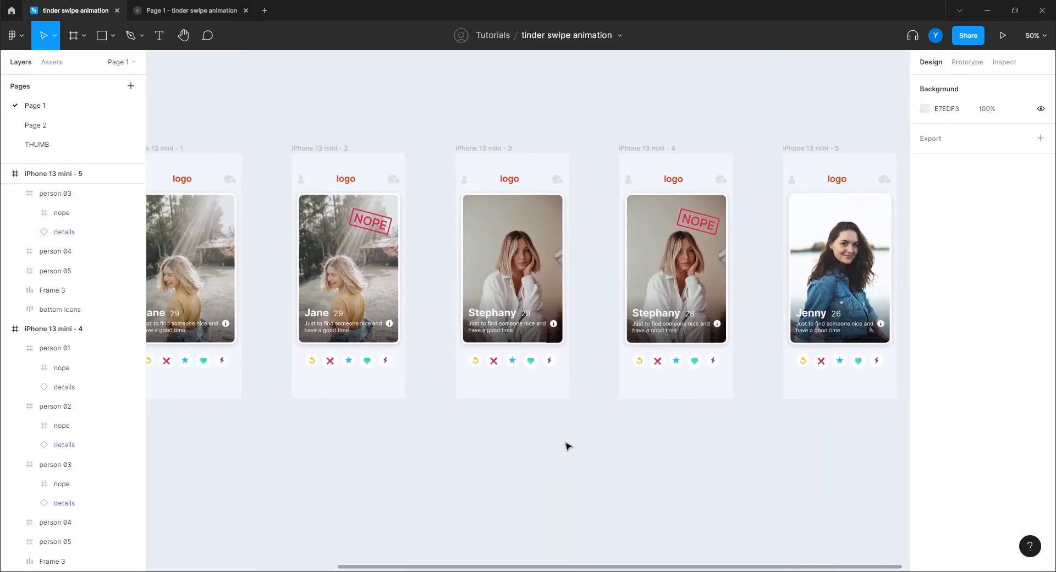
click(534, 265)
key(shift+e)
drag(563, 269, 618, 274)
click(821, 139)
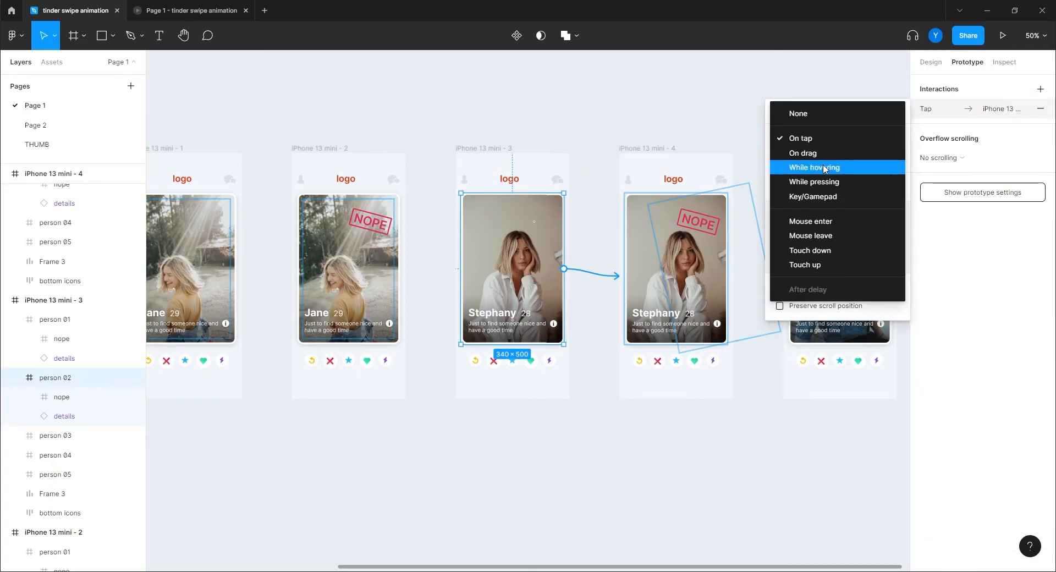
click(816, 185)
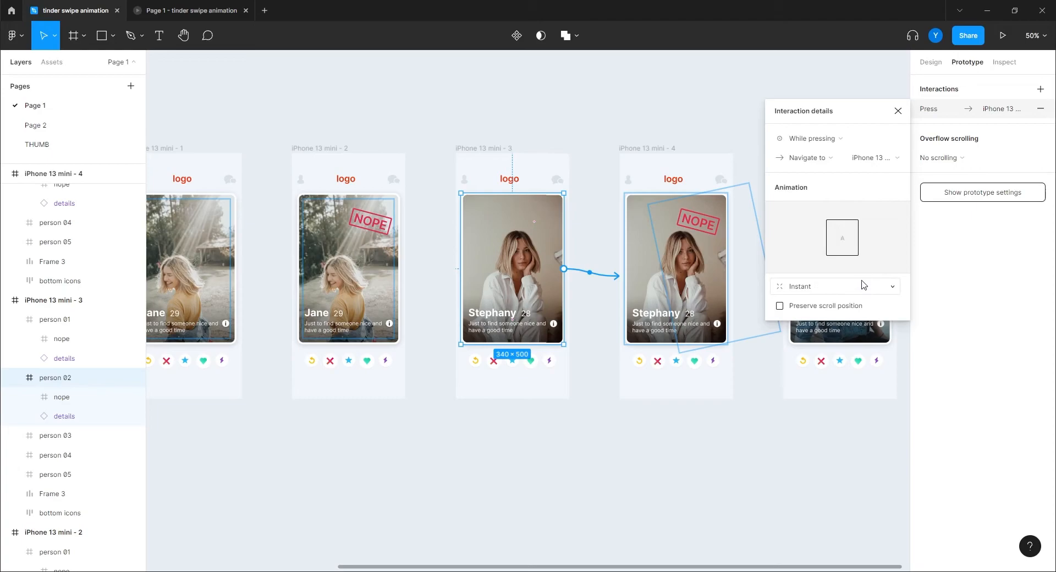
click(813, 287)
click(808, 313)
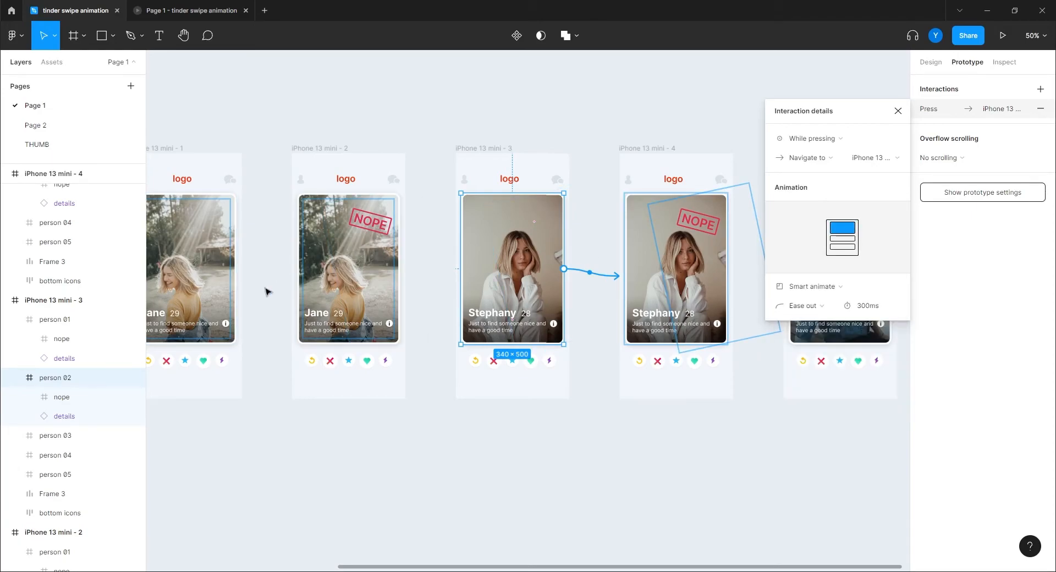
Step: Change the animation of the link from iPhone 13 mini - 1 to iPhone 13 mini - 2 to Smart animate
drag(244, 291, 411, 300)
click(399, 291)
click(438, 285)
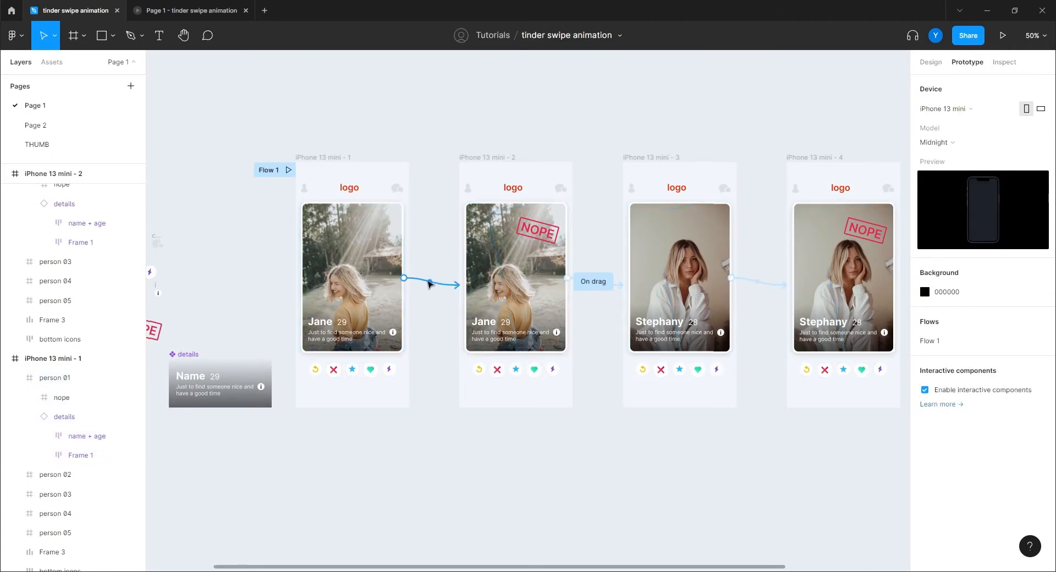
click(430, 282)
click(800, 287)
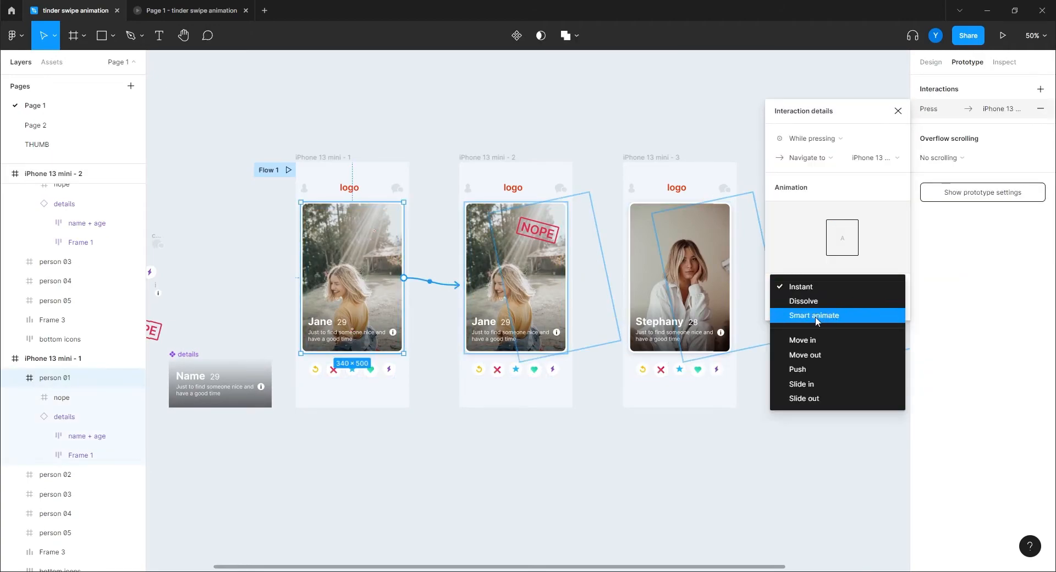
click(811, 314)
click(626, 447)
Step: Link the person 02 card in iPhone 13 mini - 4 to iPhone 13 mini - 5 with an On drag trigger, keeping Smart animate
drag(627, 448, 342, 463)
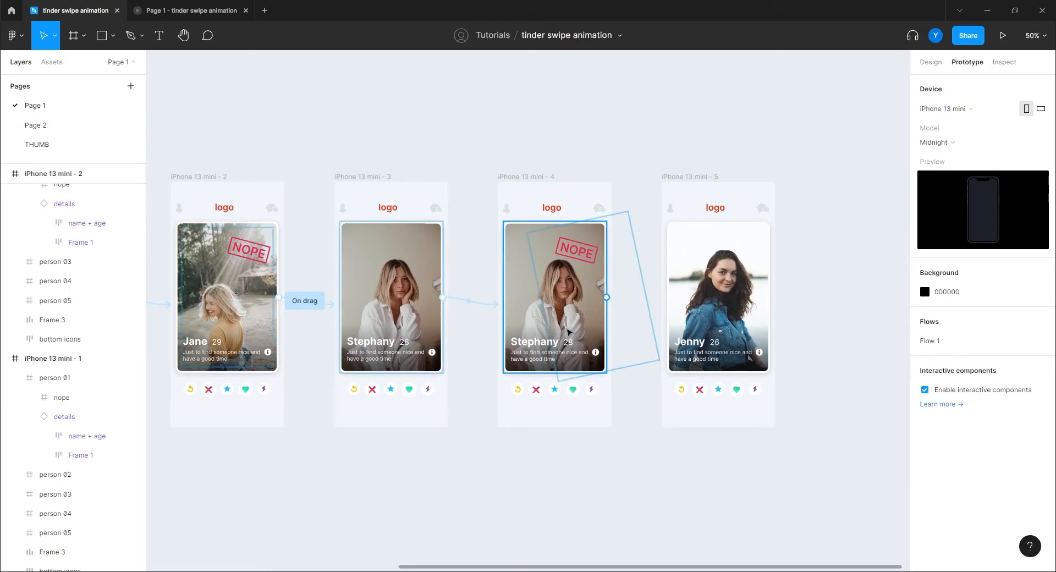
click(583, 319)
drag(606, 297, 689, 295)
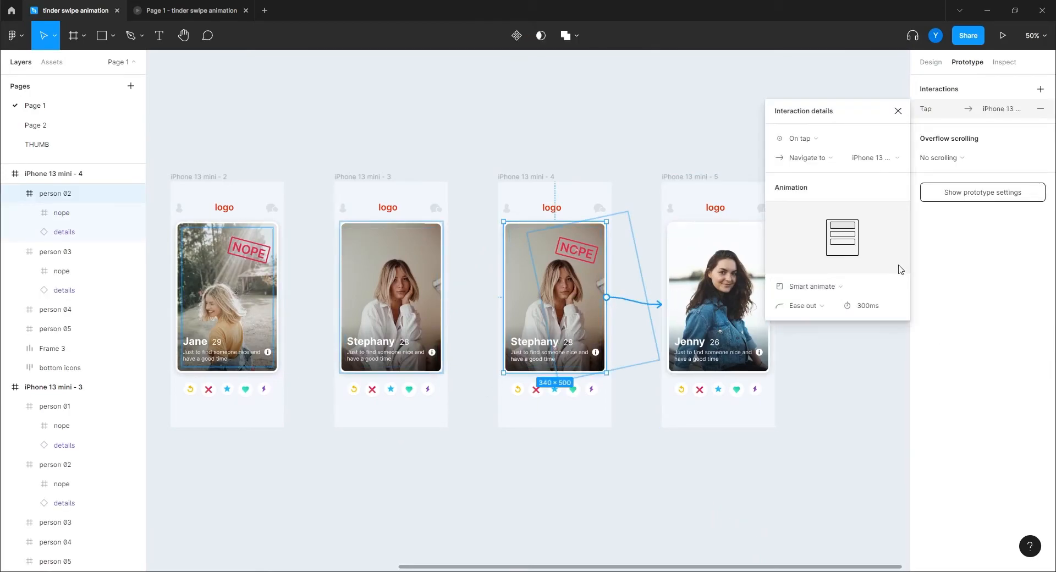
drag(842, 110, 953, 105)
click(917, 133)
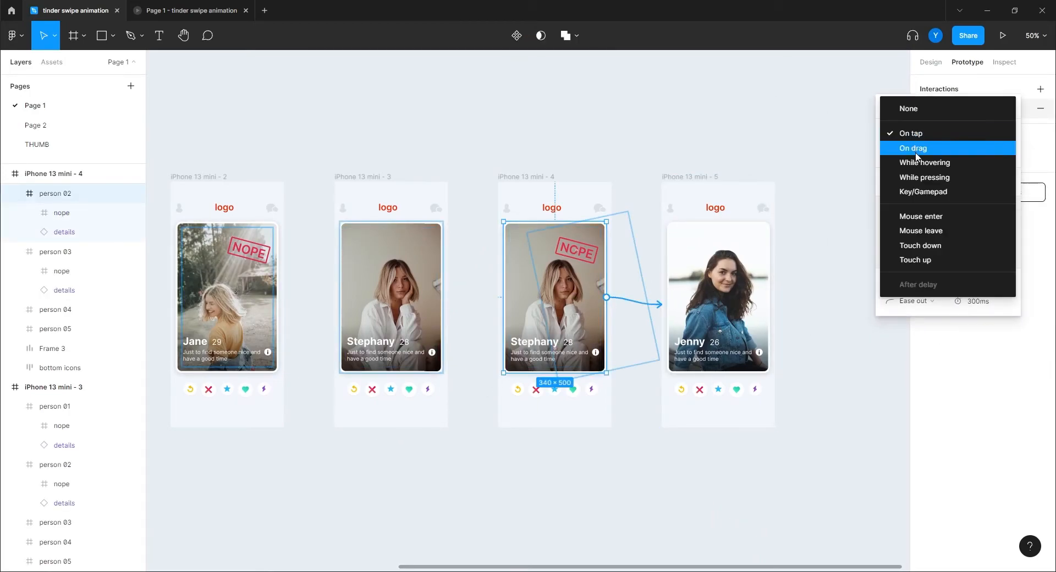
click(915, 147)
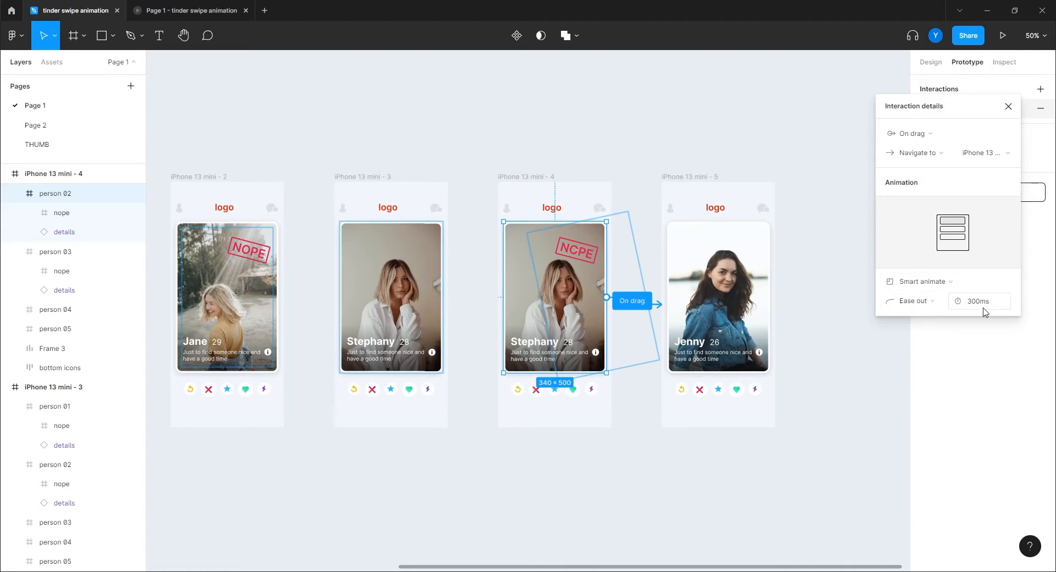
click(345, 467)
Step: Close the old prototype preview of Page 1 and return to the design file's phone frames
click(246, 10)
drag(238, 111, 359, 127)
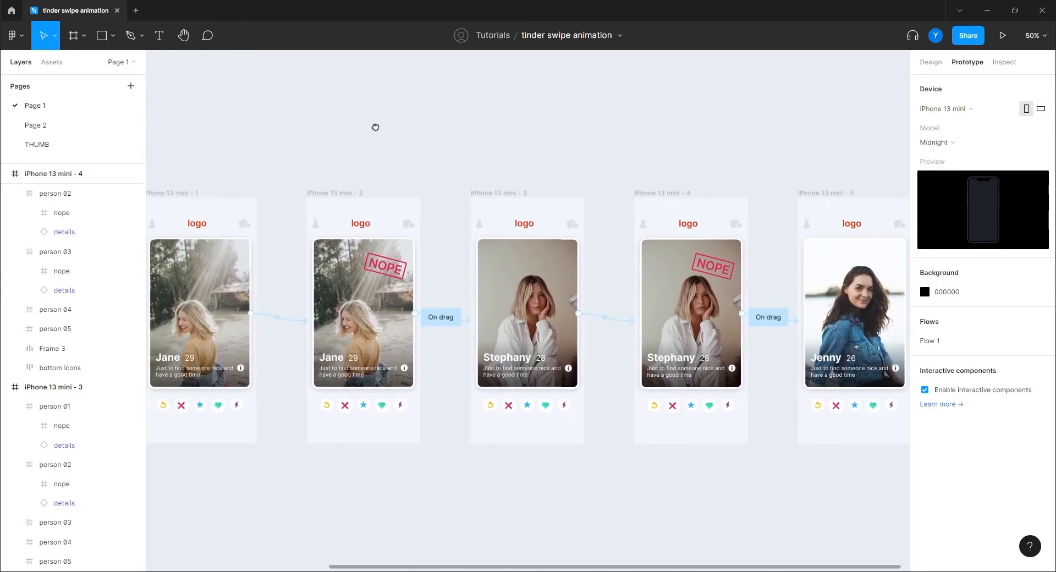
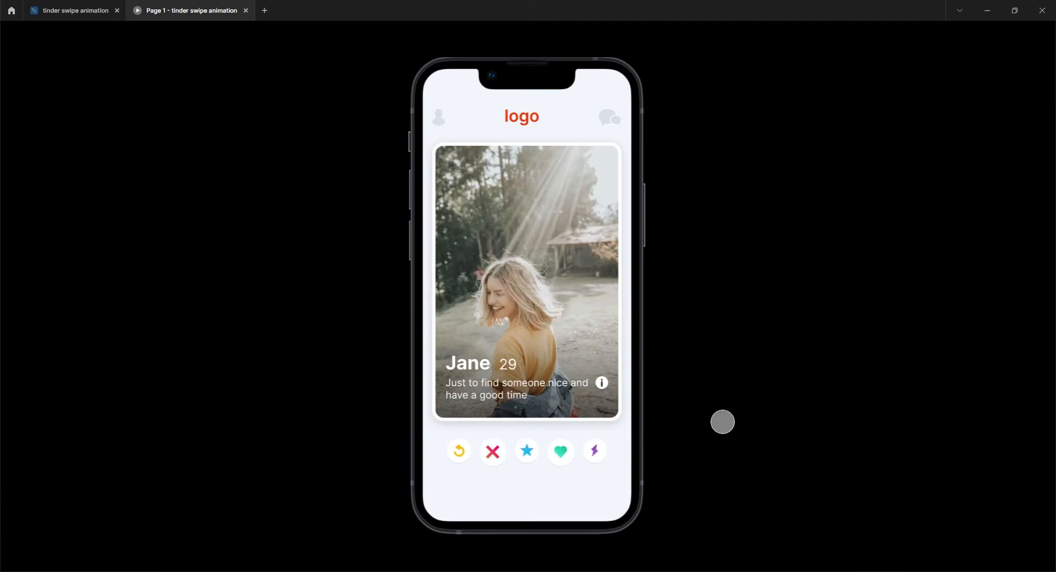
Step: Test the prototype preview by swiping away the first two cards, restarting the flow and swiping both away again
drag(563, 293, 325, 303)
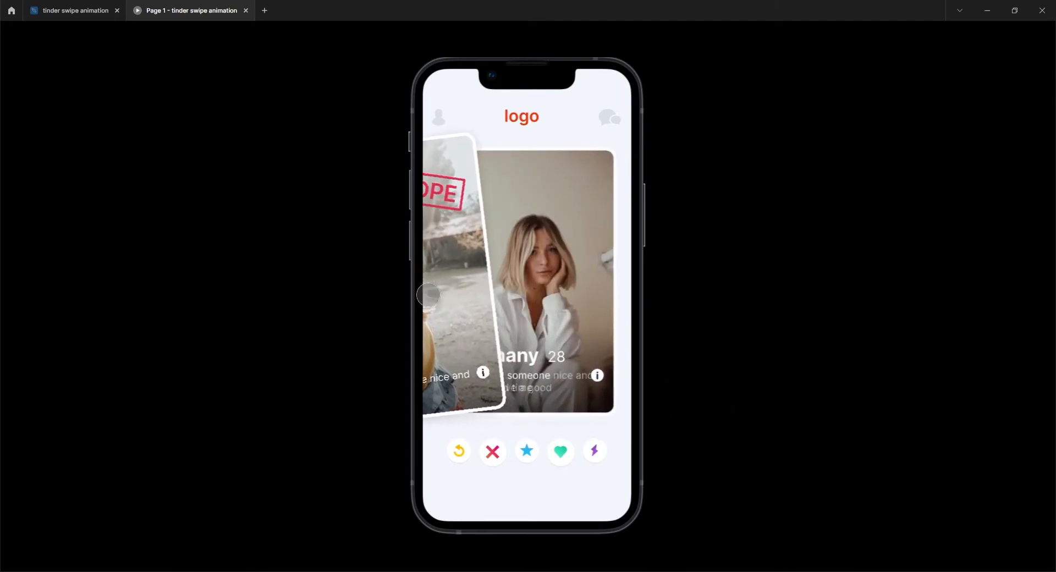
drag(563, 292, 394, 293)
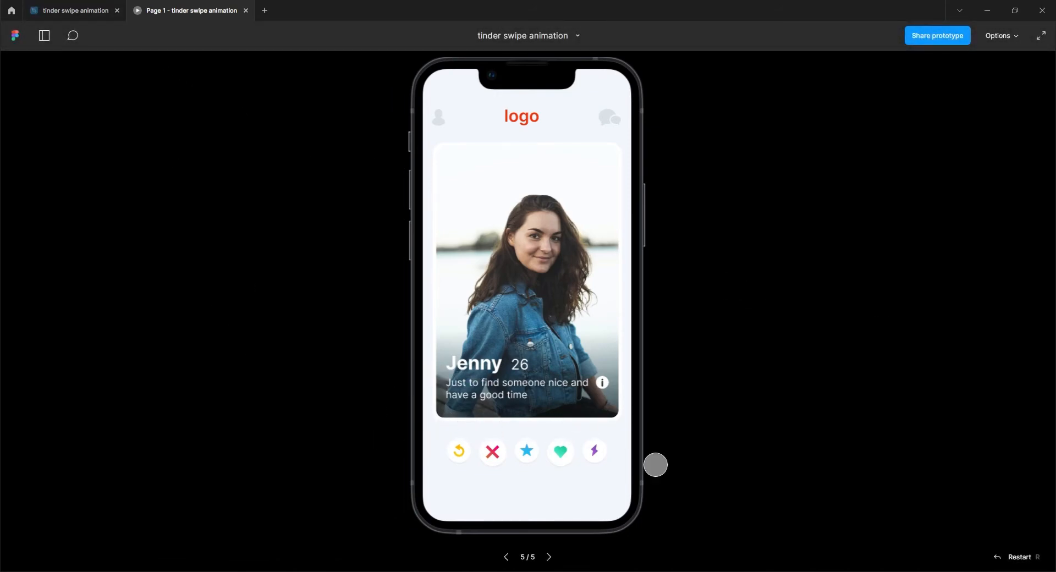
click(1020, 557)
drag(558, 325, 288, 306)
drag(561, 304, 304, 279)
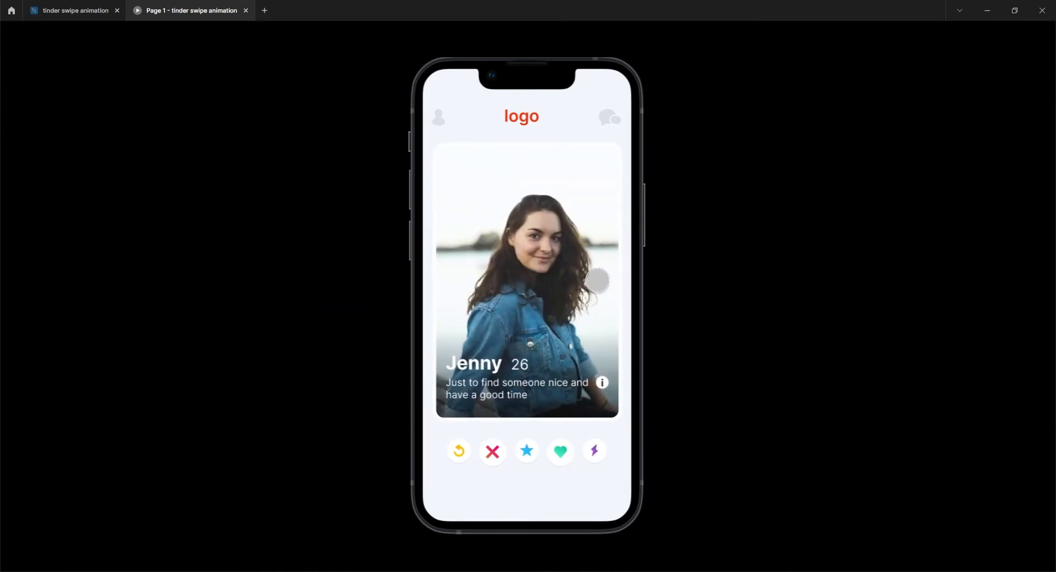
Step: Return to the design file and examine the cards in the iPhone 13 mini - 4 and iPhone 13 mini - 5 frames
click(91, 10)
drag(621, 483, 392, 390)
key(ctrl+plus)
drag(753, 483, 408, 525)
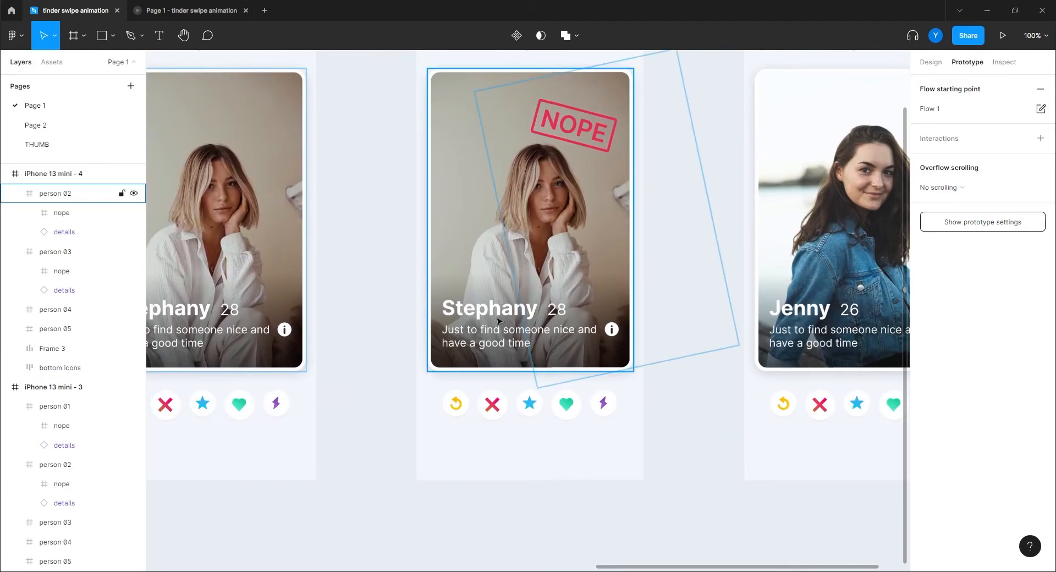
drag(379, 538, 310, 533)
scroll(686, 477, right, 5)
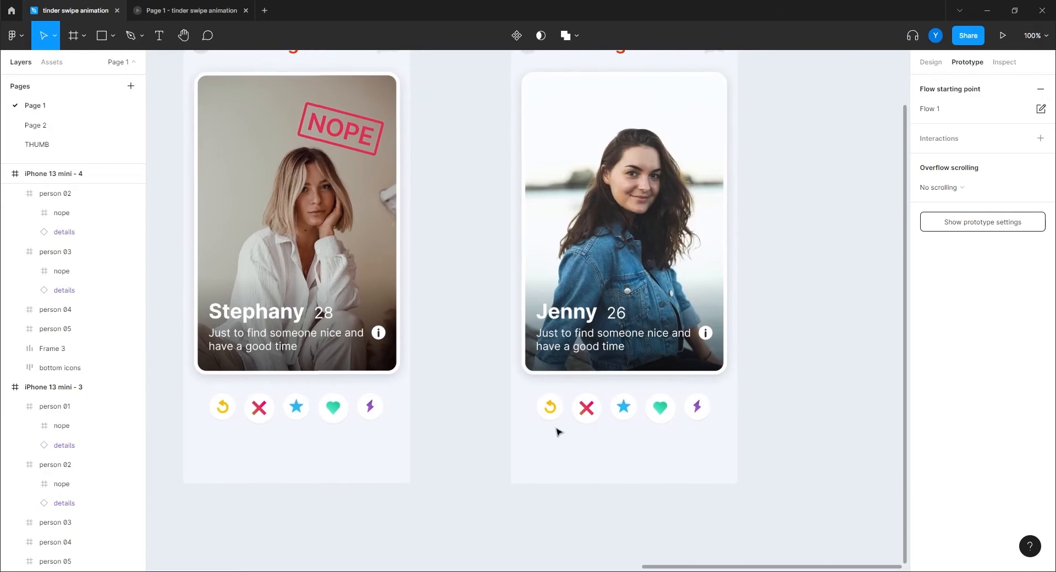
drag(445, 291, 529, 381)
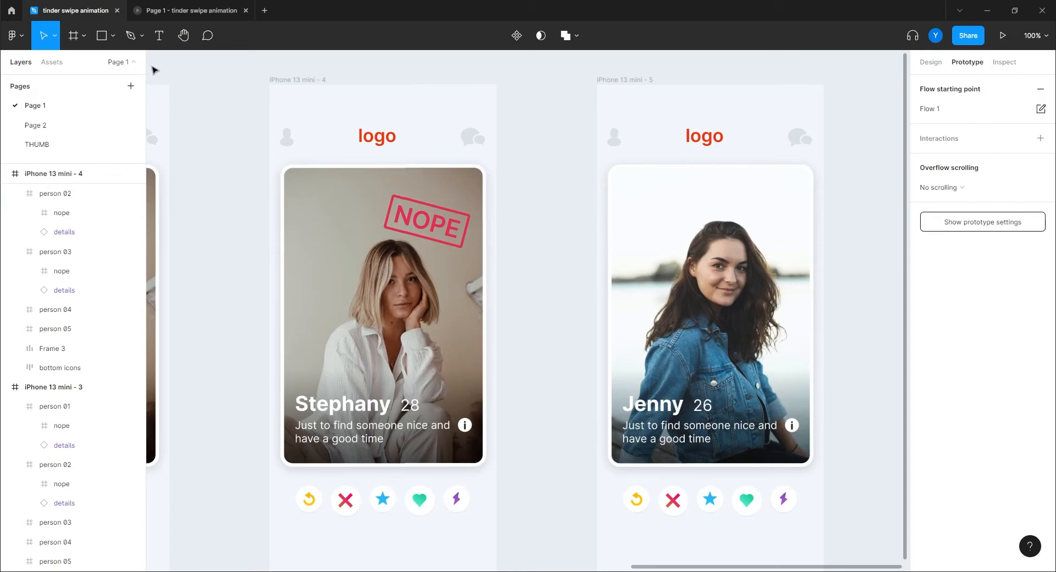
Step: Switch back to the Page 1 preview, restart the flow and swipe away the first two cards
click(172, 12)
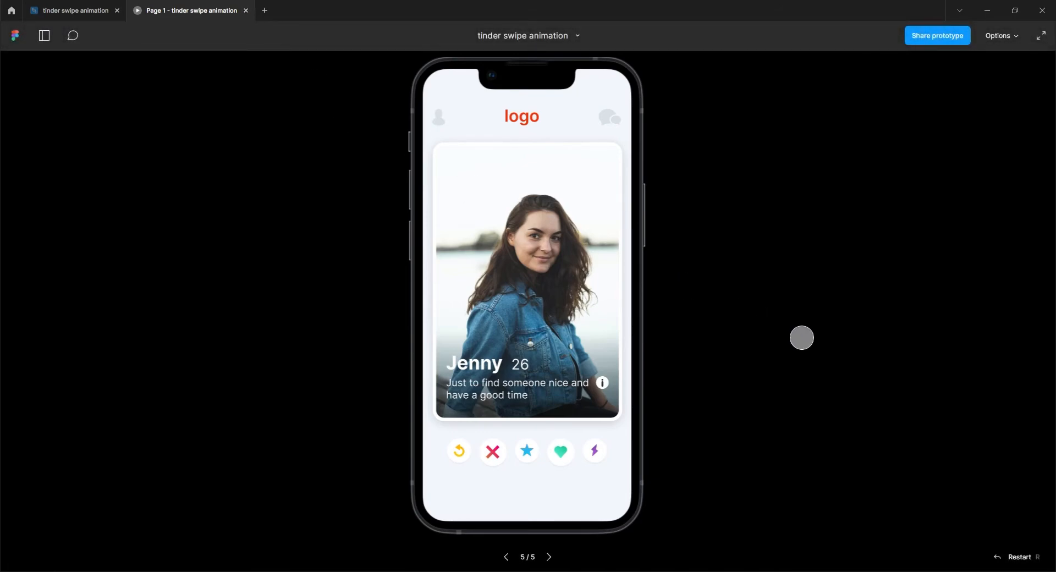
key(r)
drag(603, 368, 367, 306)
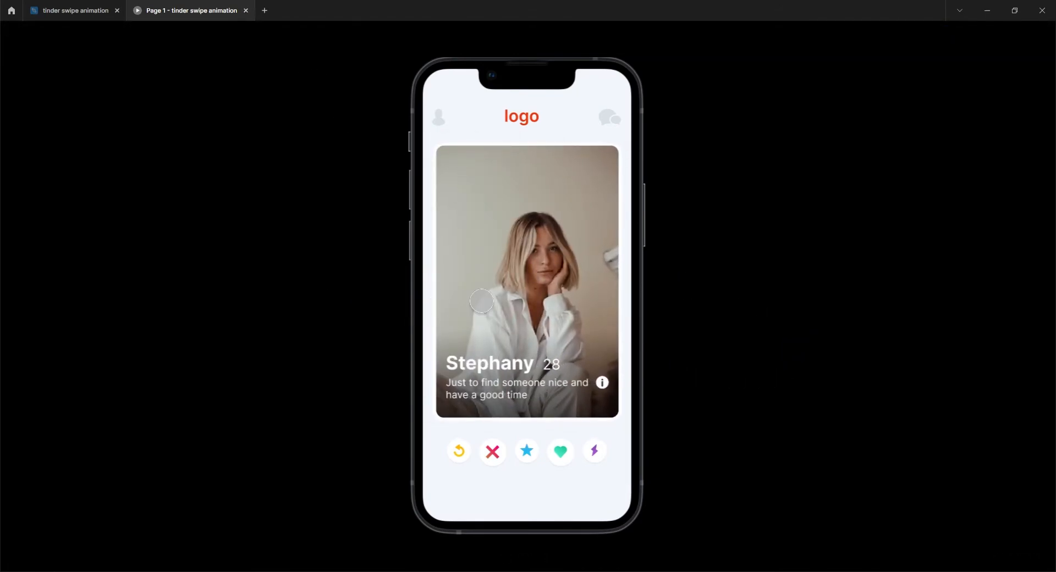
drag(553, 315, 322, 294)
Step: Return to the design file and check the prototype links between the iPhone 13 mini - 3, 4 and 5 frames
click(76, 11)
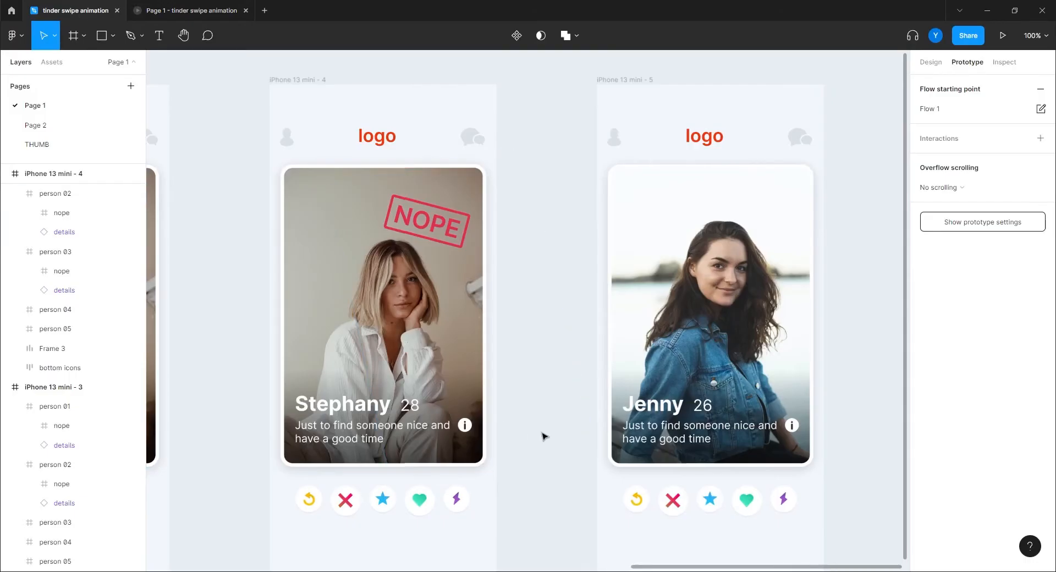
drag(548, 361, 621, 323)
key(ctrl+minus)
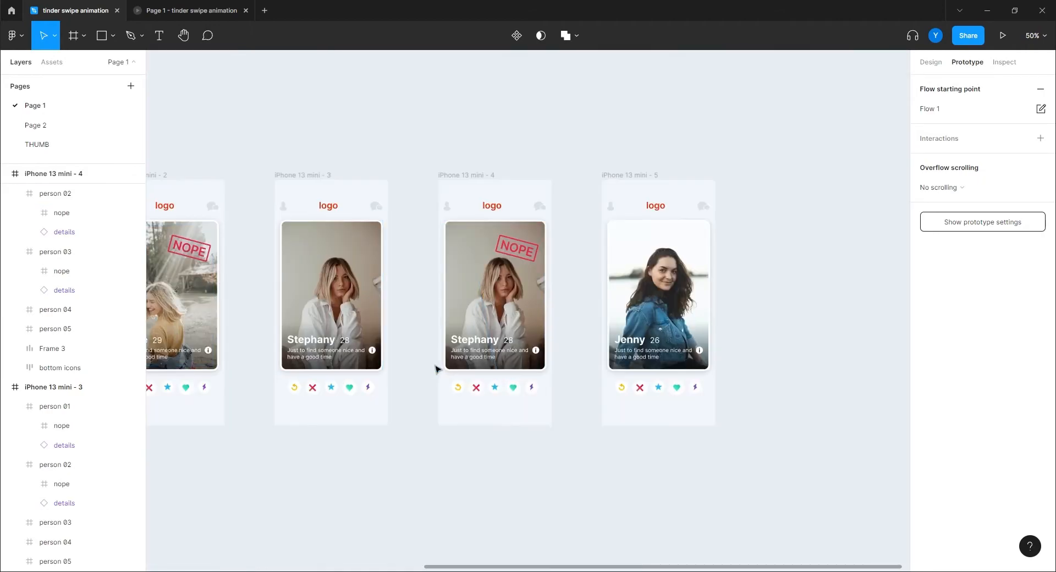
drag(433, 367, 648, 342)
key(ctrl+plus)
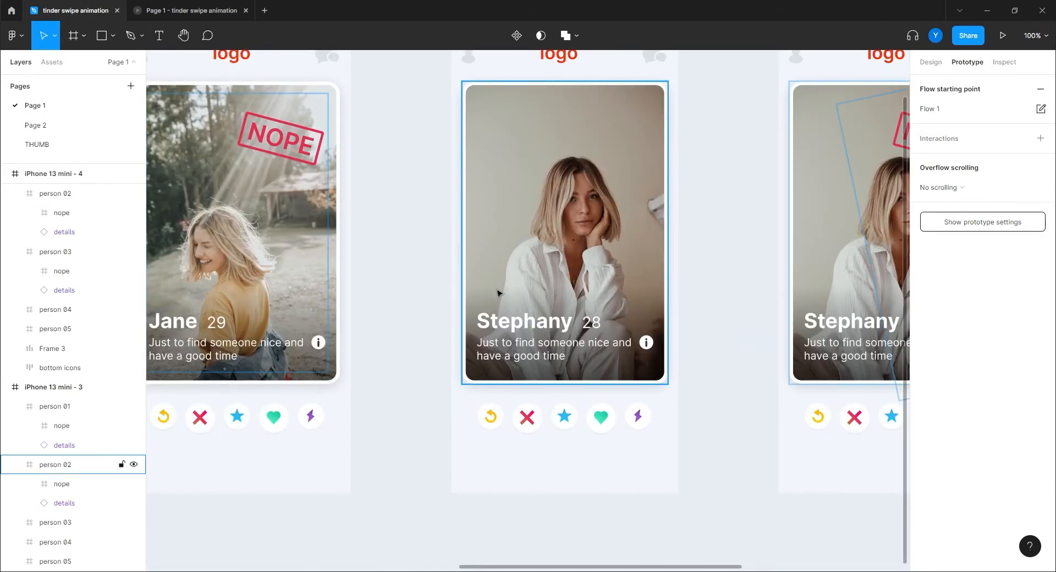
drag(656, 306, 462, 316)
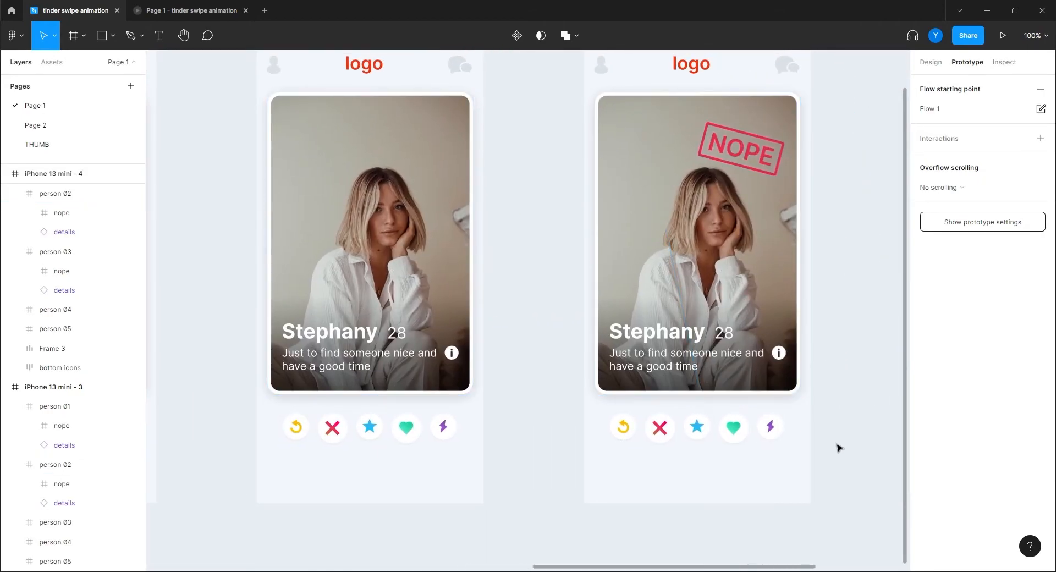
click(852, 434)
drag(849, 424, 598, 372)
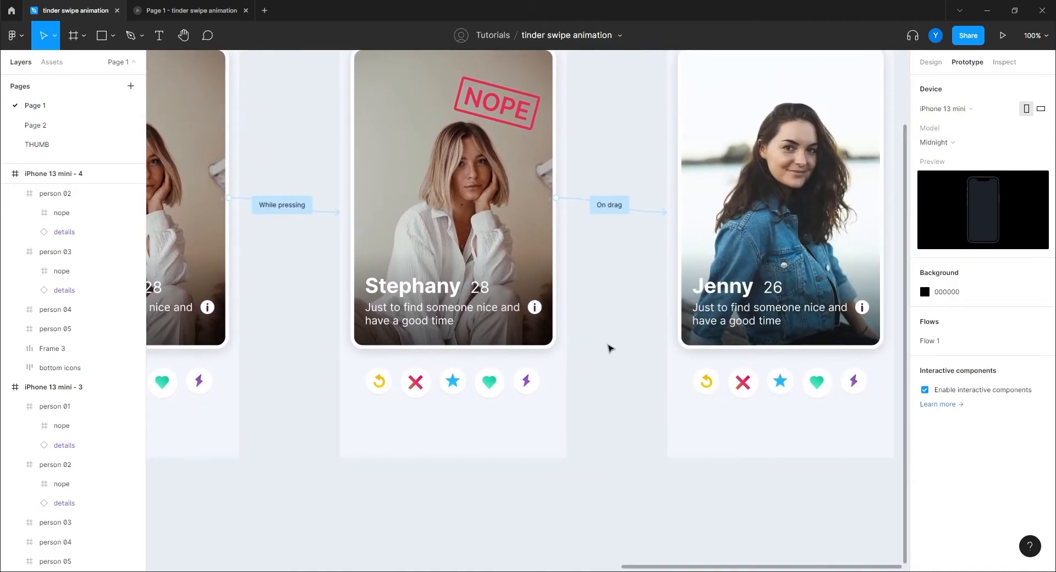
Step: Duplicate the iPhone 13 mini - 5 frame beside it and set the nope stamp's opacity in the copy's person 03 card to 100%
scroll(611, 348, down, 5)
drag(662, 383, 538, 405)
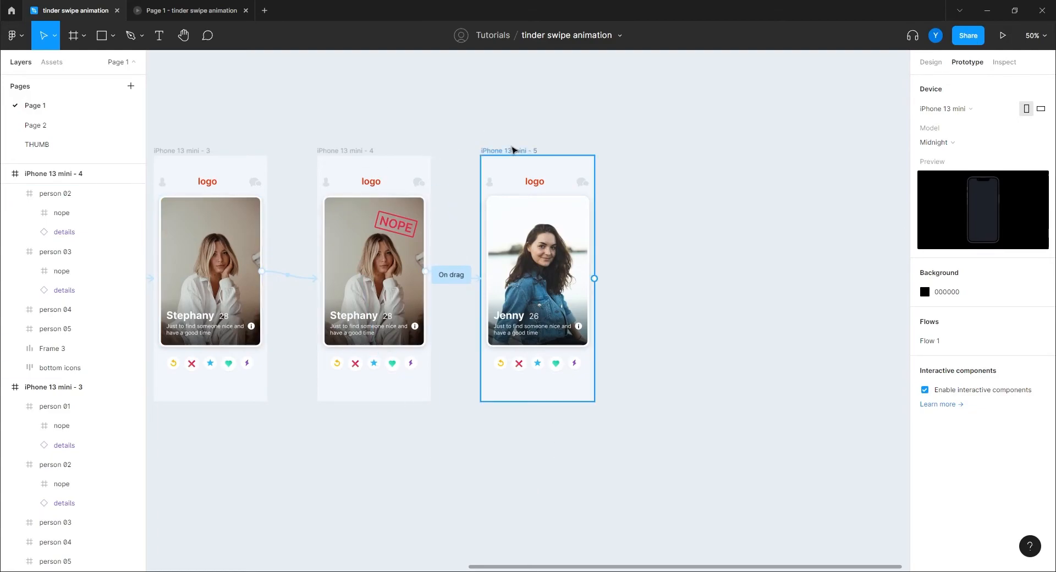
drag(513, 149, 678, 149)
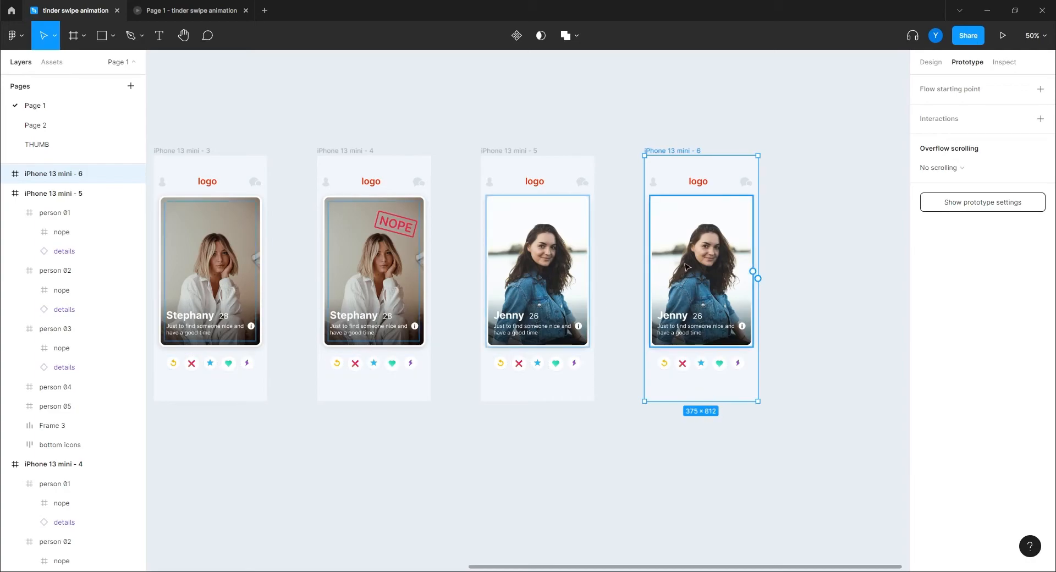
click(694, 288)
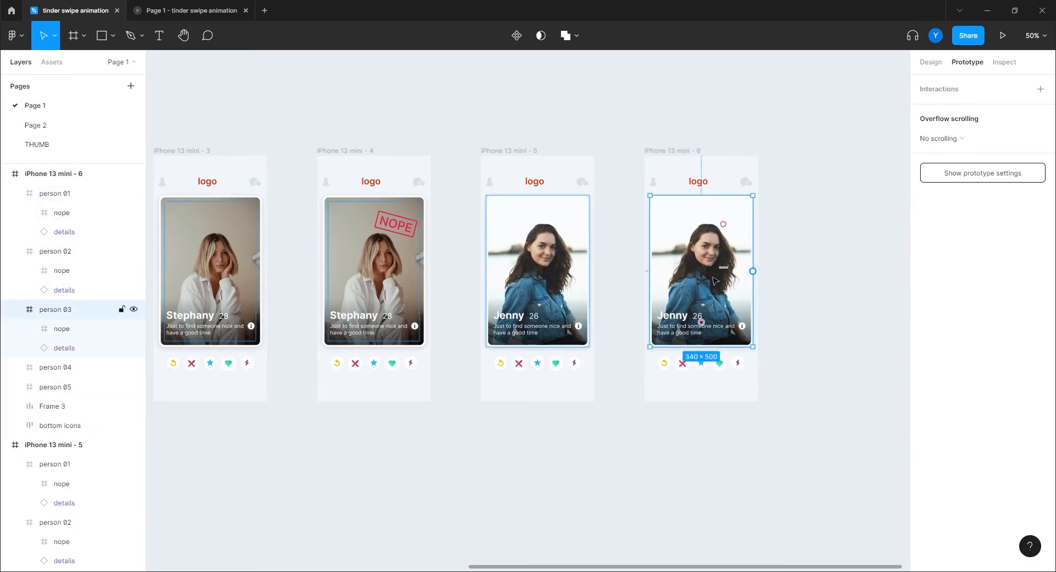
double_click(734, 224)
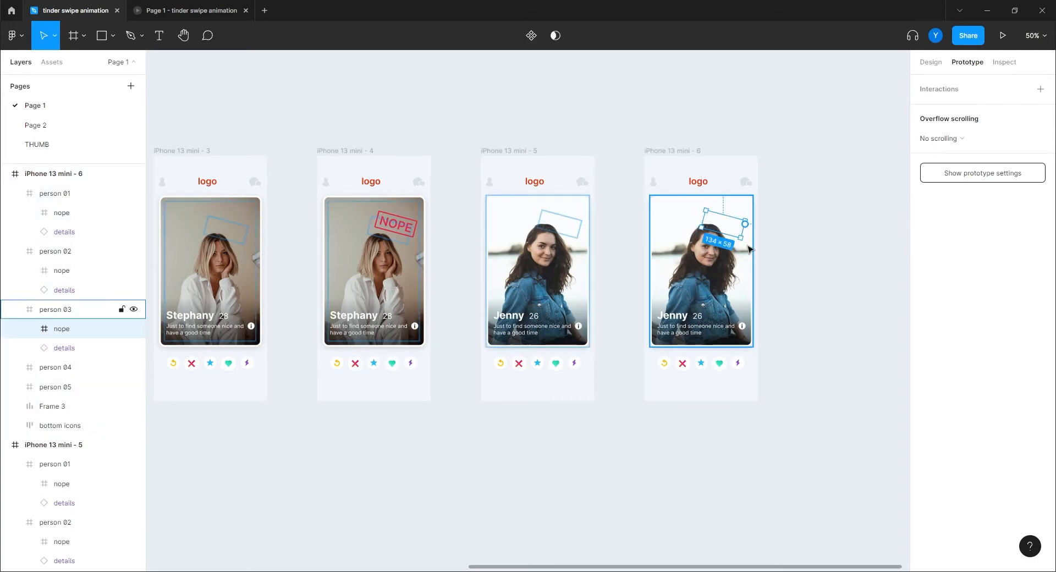
click(930, 61)
click(1012, 377)
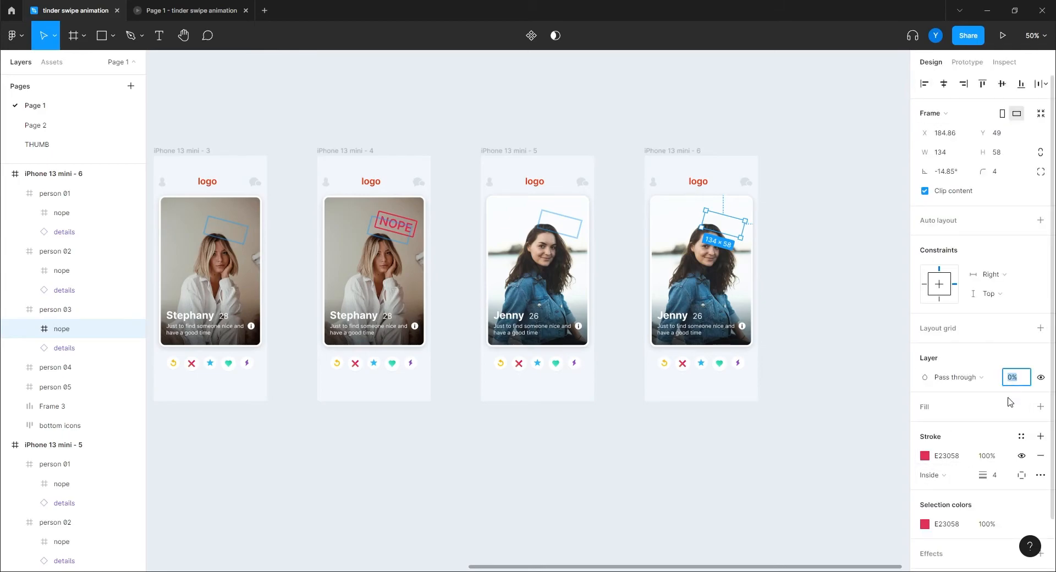
text(10)
key(Return)
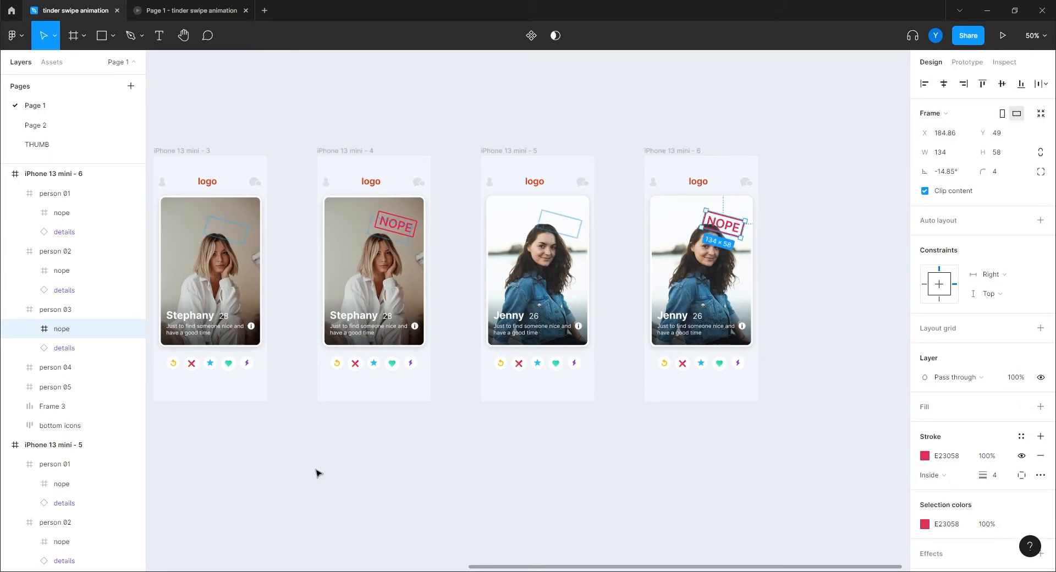
click(447, 434)
Step: Link the person 03 card in iPhone 13 mini - 5 to iPhone 13 mini - 6 with a While pressing trigger, keeping Smart animate
click(552, 269)
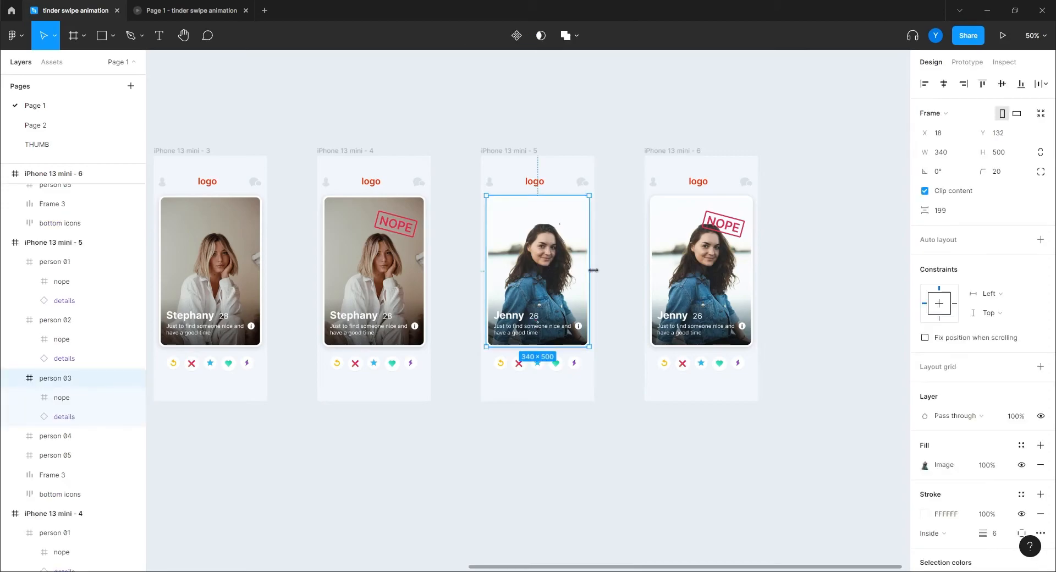
click(965, 63)
drag(589, 270, 692, 298)
scroll(505, 415, left, 5)
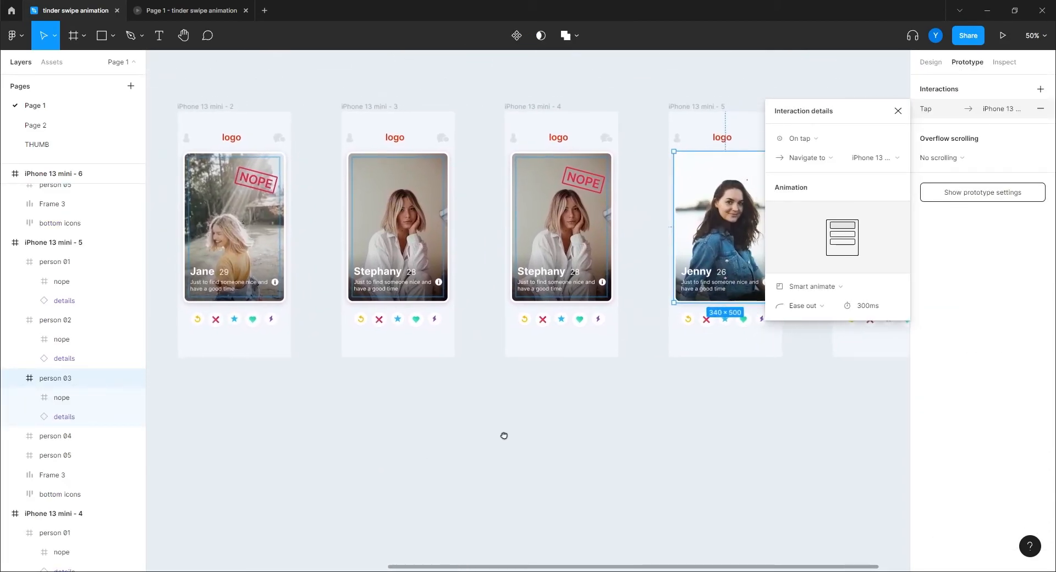
drag(473, 445, 393, 462)
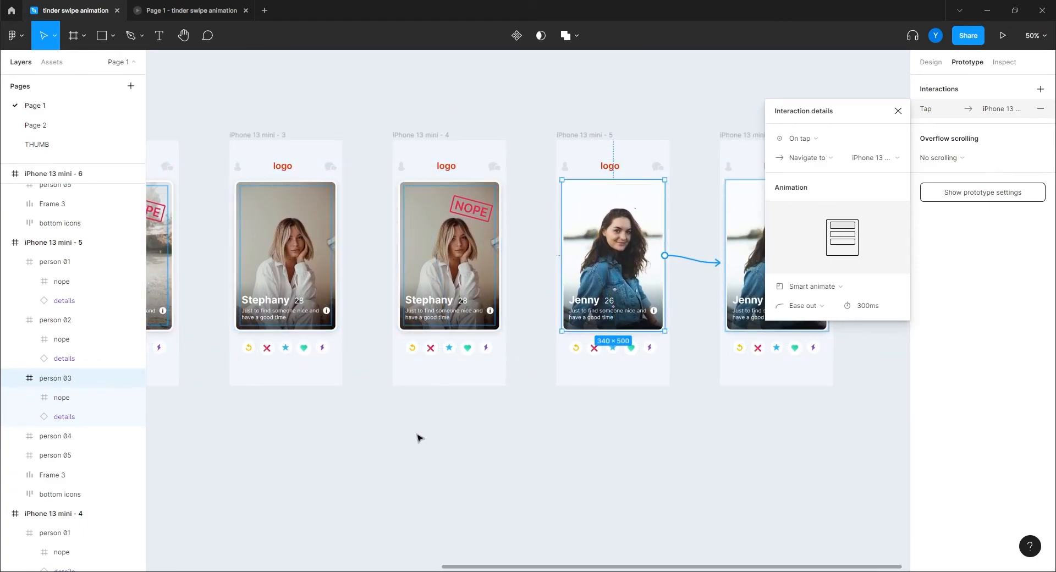
scroll(630, 446, right, 5)
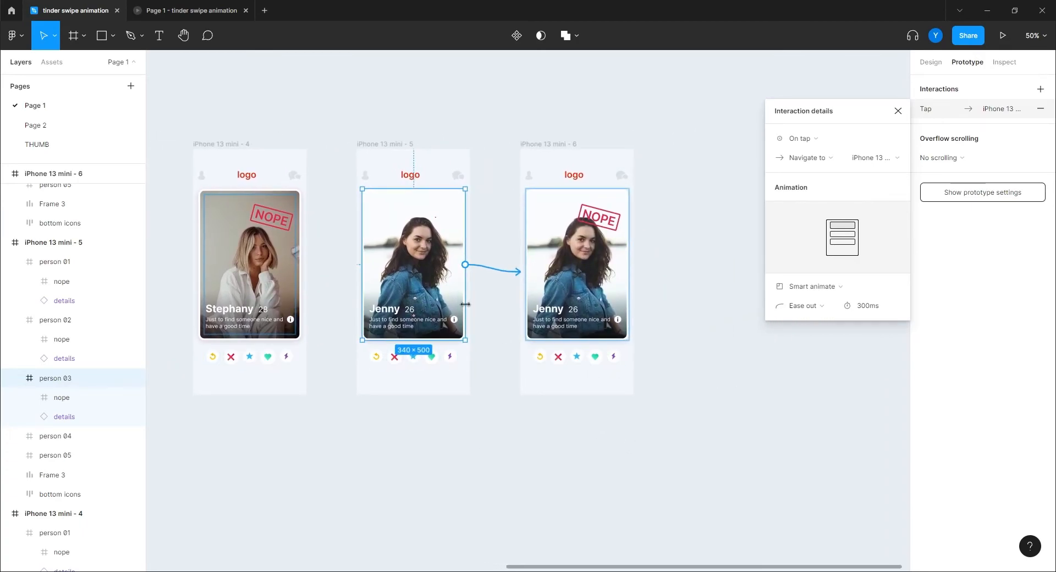
click(800, 138)
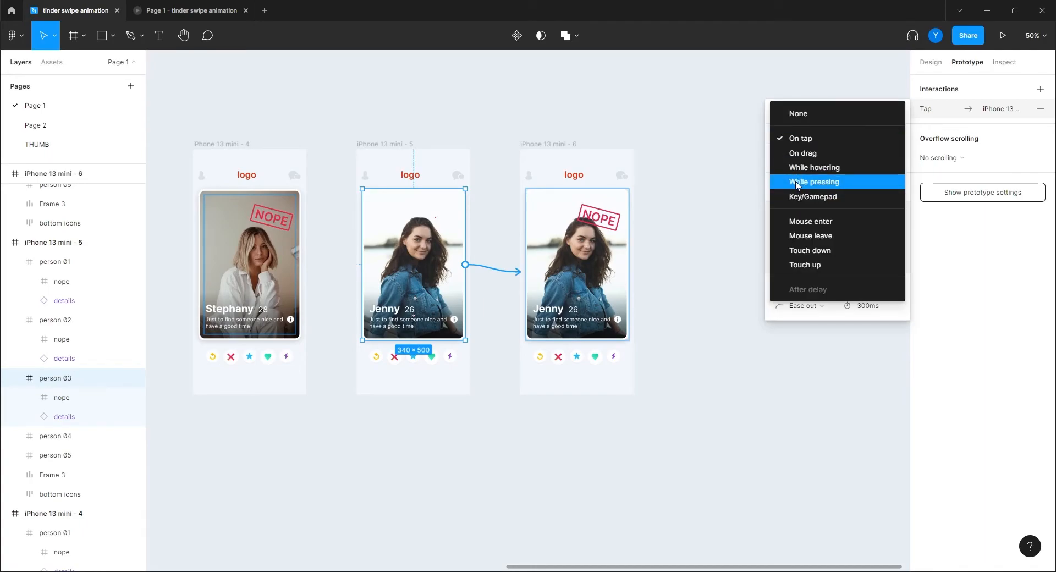
click(798, 183)
drag(849, 121, 955, 226)
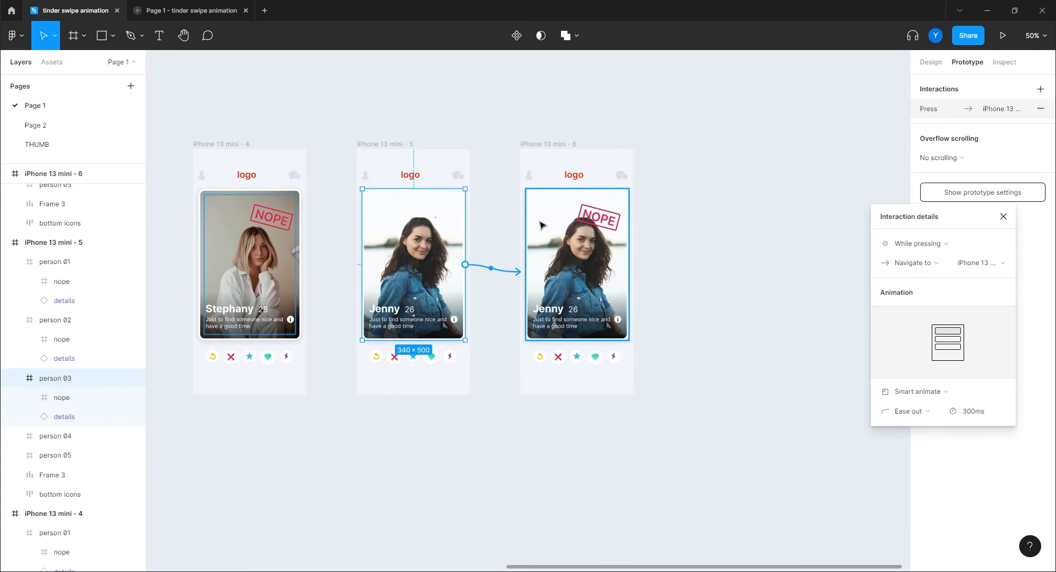
Step: Duplicate the iPhone 13 mini - 6 frame beside it and rotate the copy's person 03 card to 12°
drag(542, 145, 711, 146)
drag(706, 145, 705, 146)
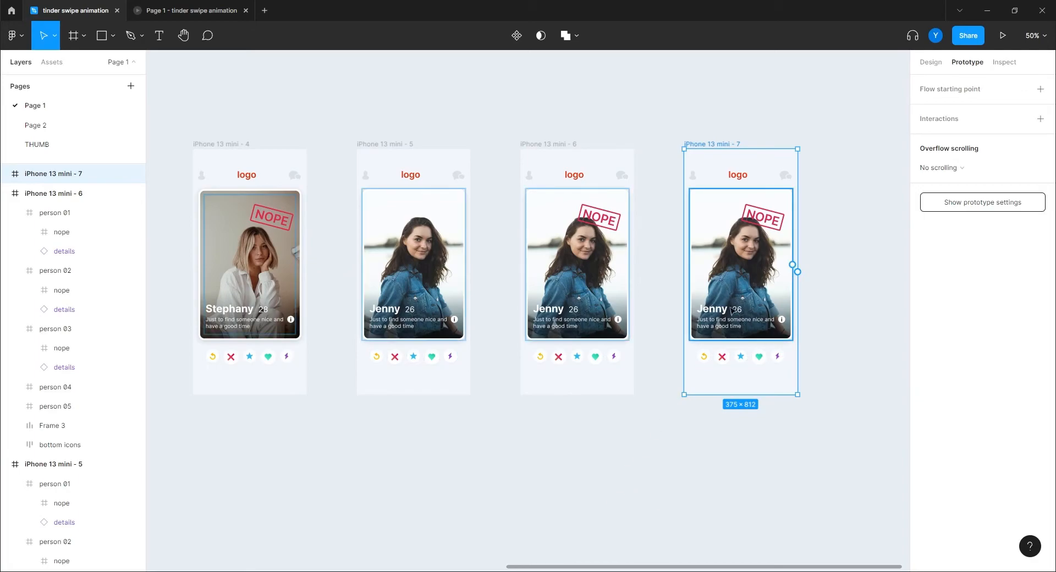
click(740, 278)
click(931, 61)
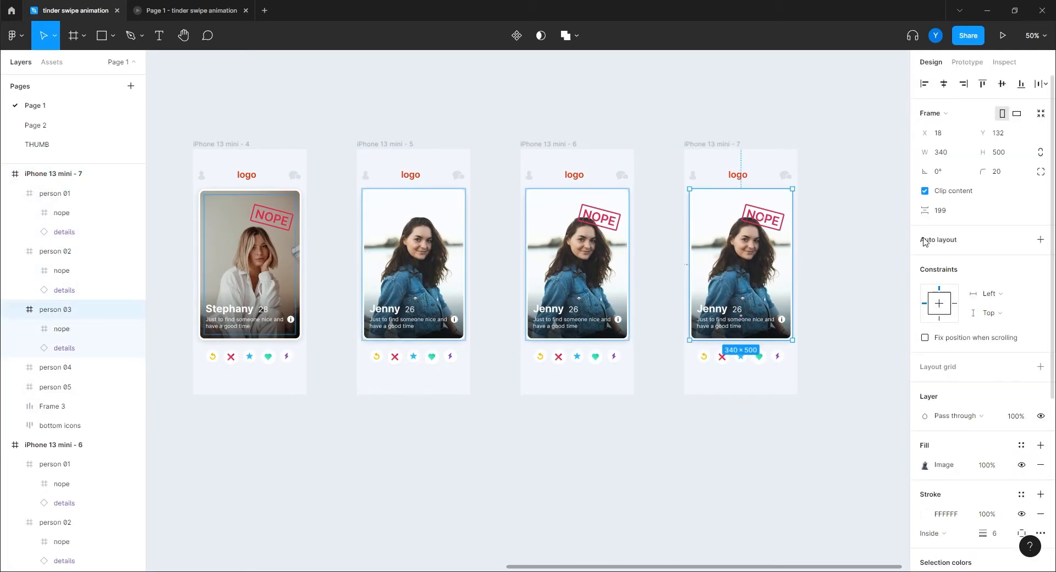
click(942, 173)
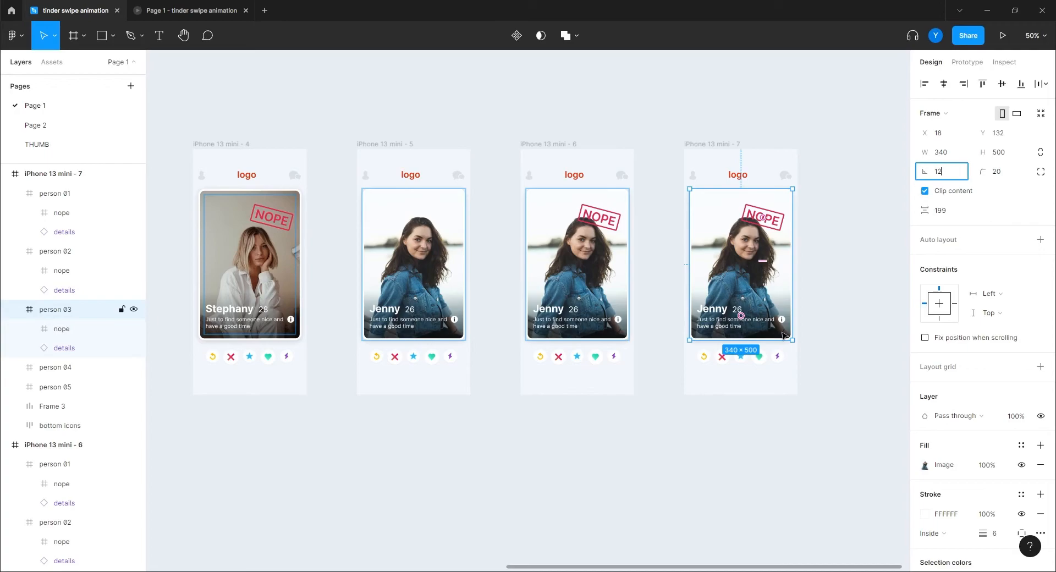
key(Return)
Step: Move the rotated person 03 card in iPhone 13 mini - 7 out of the frame to X -445, Y 170
click(1001, 136)
text(170)
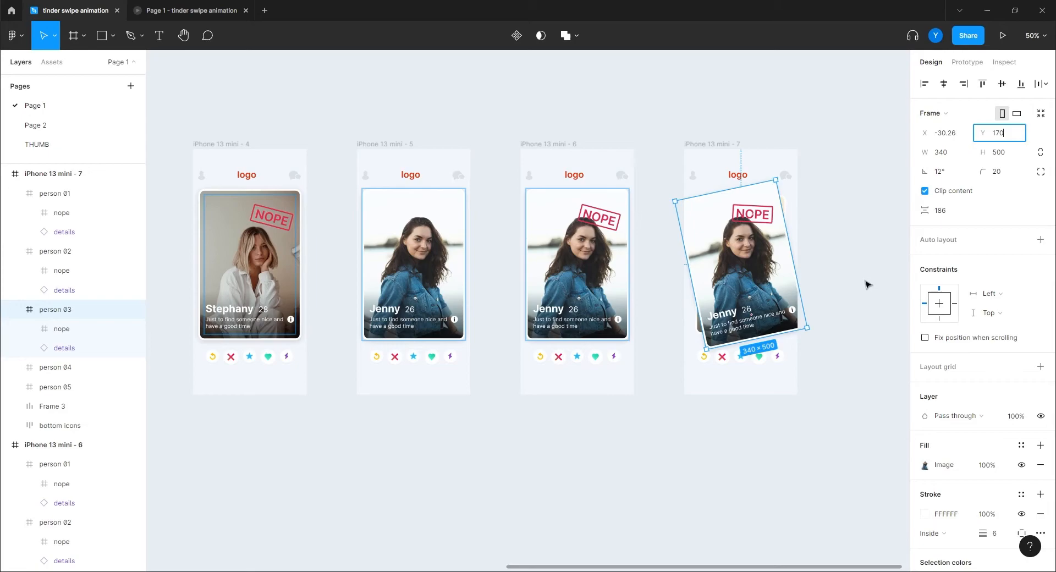
key(Return)
key(shift+Tab)
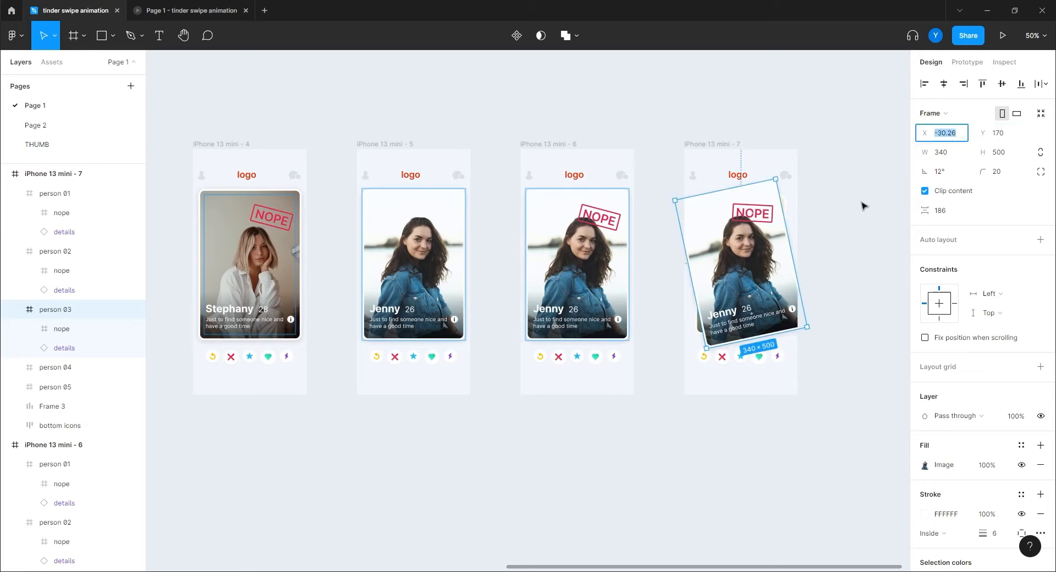
text(-445)
key(Return)
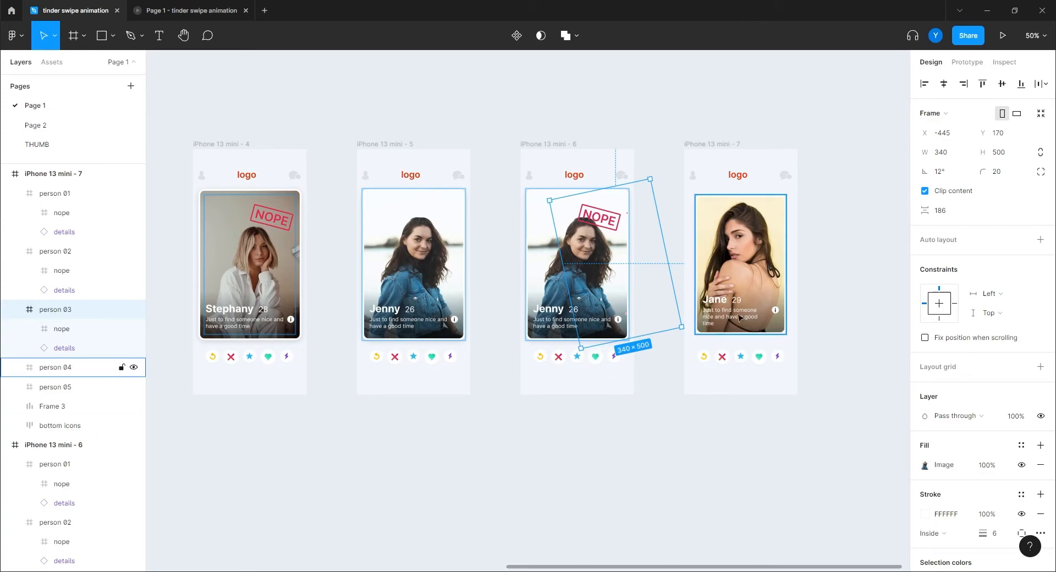
Step: Replace the profile name and set the age to 32 in the person 04 card's details on iPhone 13 mini - 7
click(730, 279)
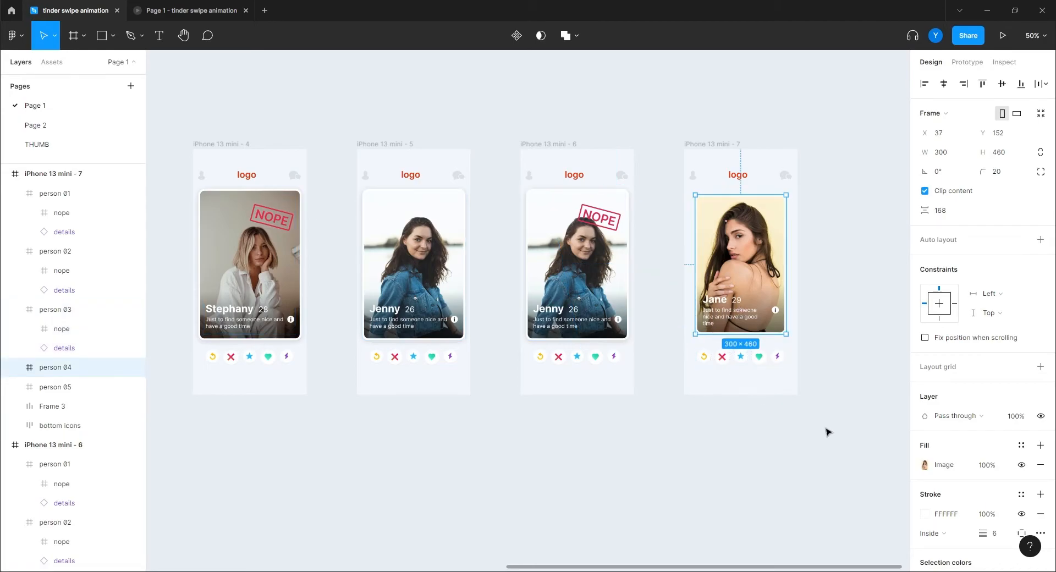
double_click(714, 316)
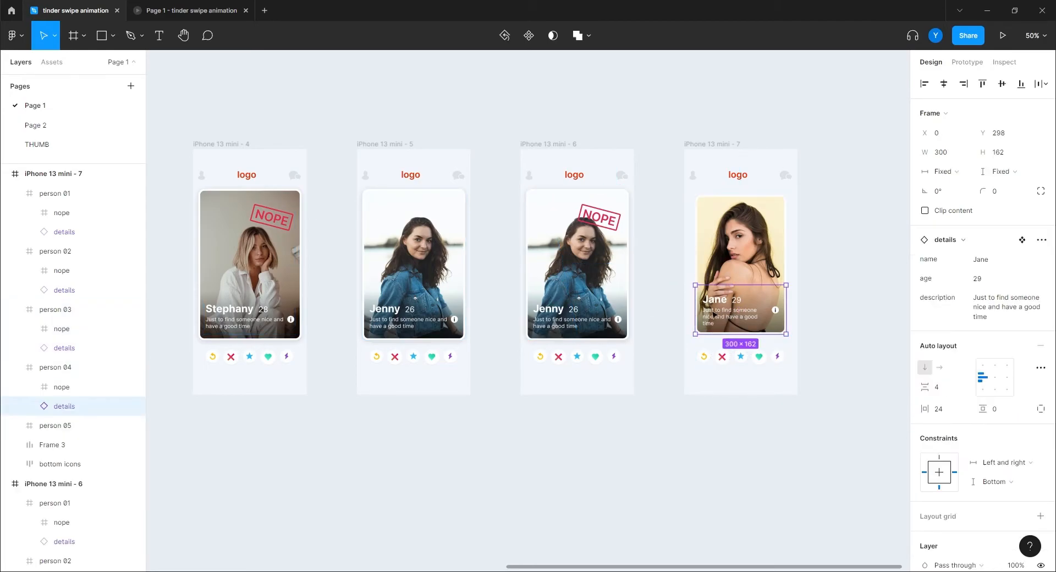
click(980, 260)
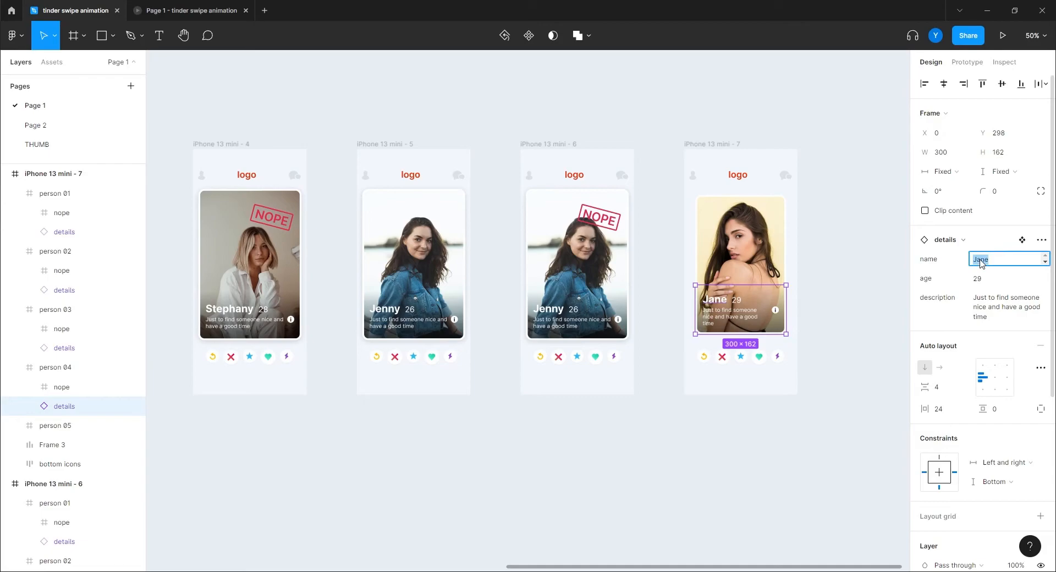
text(Tara)
click(979, 279)
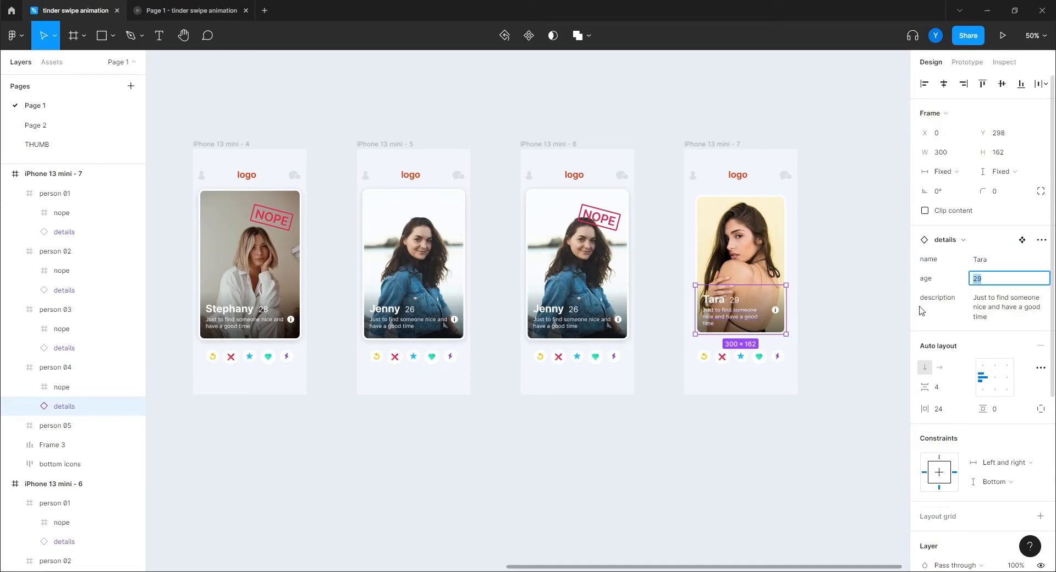
click(919, 307)
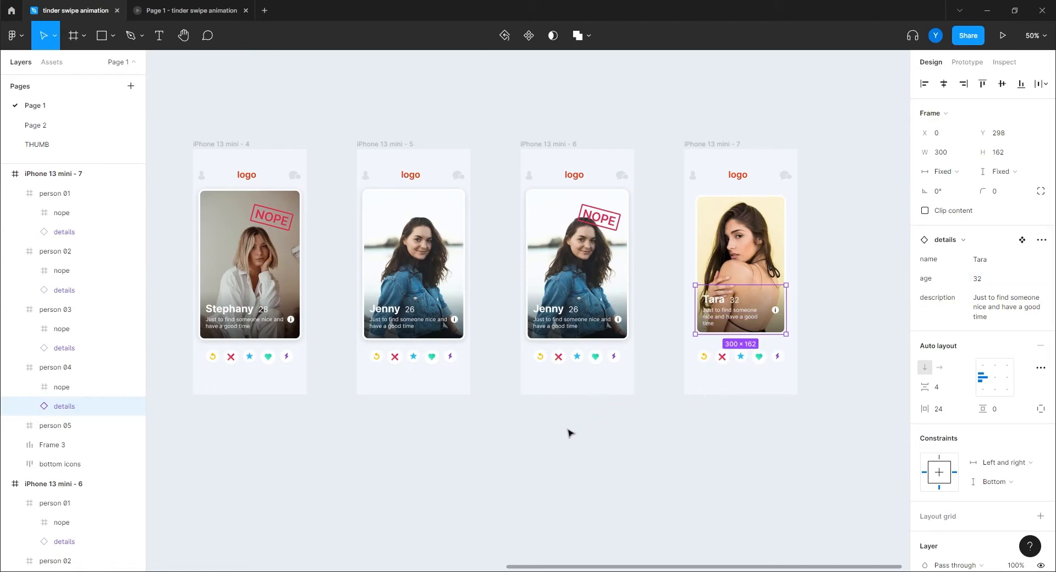
click(576, 315)
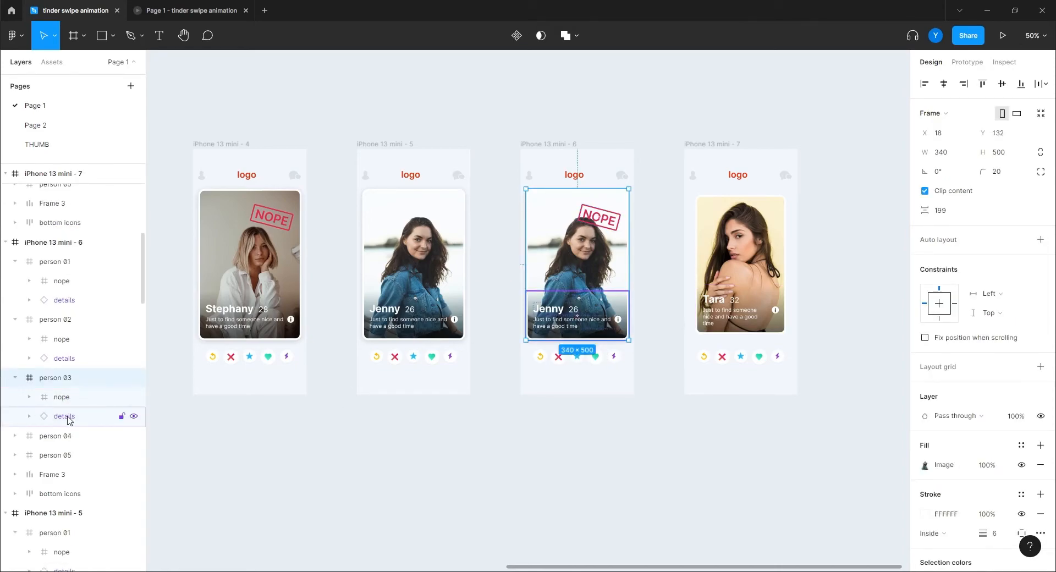
click(64, 416)
click(1000, 305)
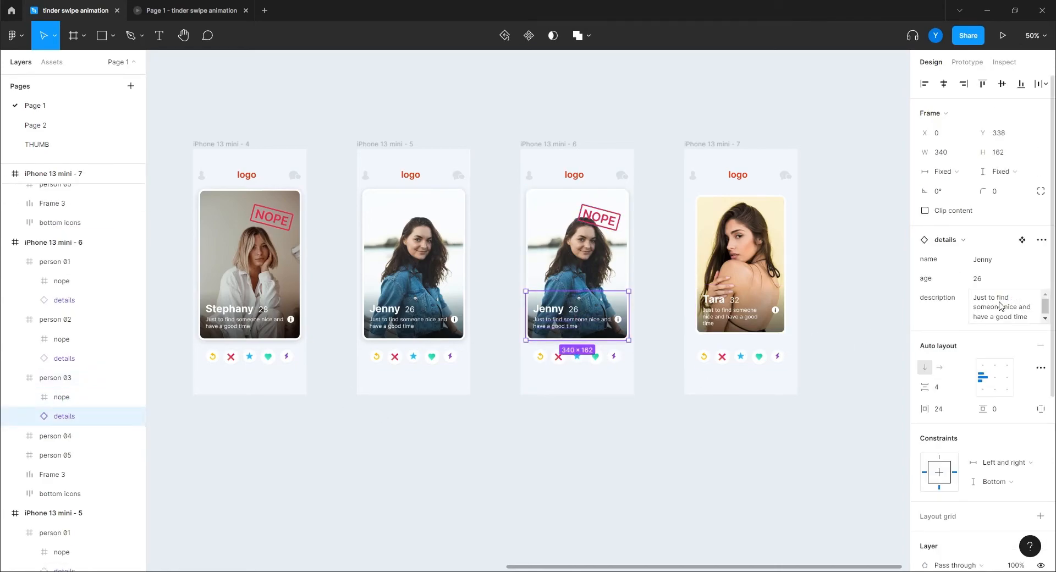
click(61, 397)
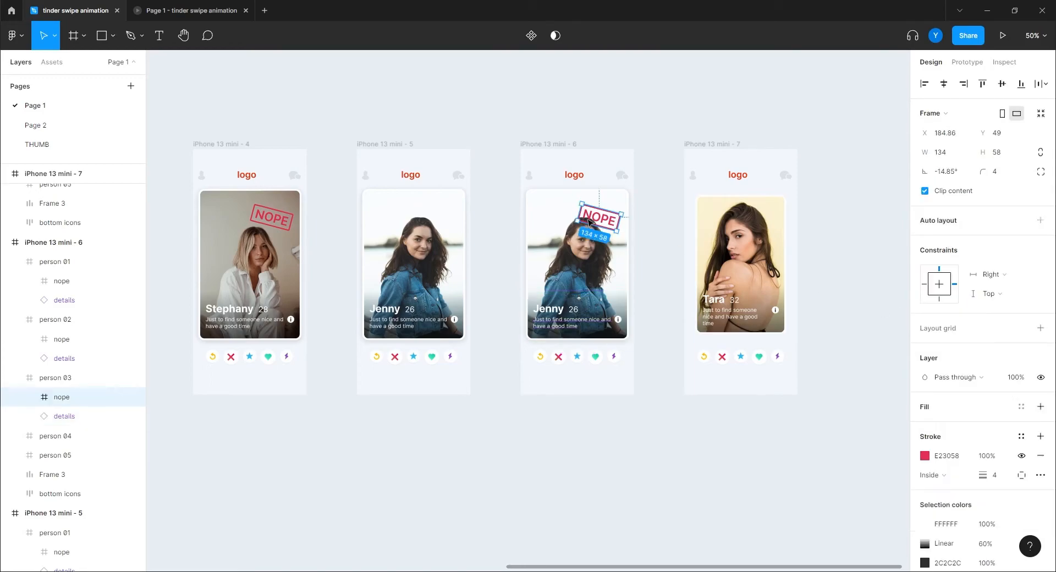
click(757, 285)
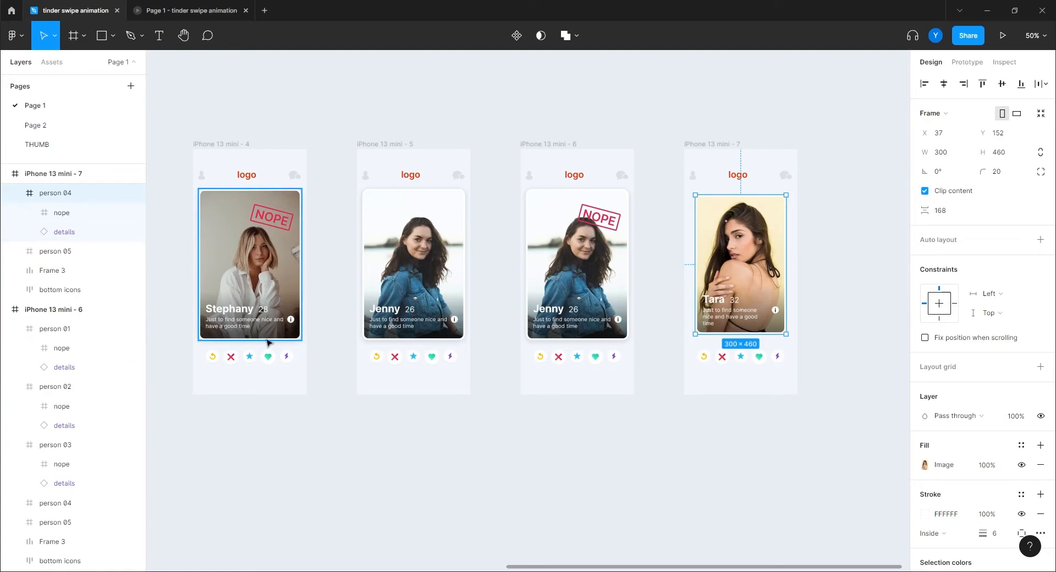
Step: Give the hidden person 04 card's details on iPhone 13 mini - 6 the same profile name and age 32
click(551, 278)
click(15, 444)
click(15, 463)
click(65, 503)
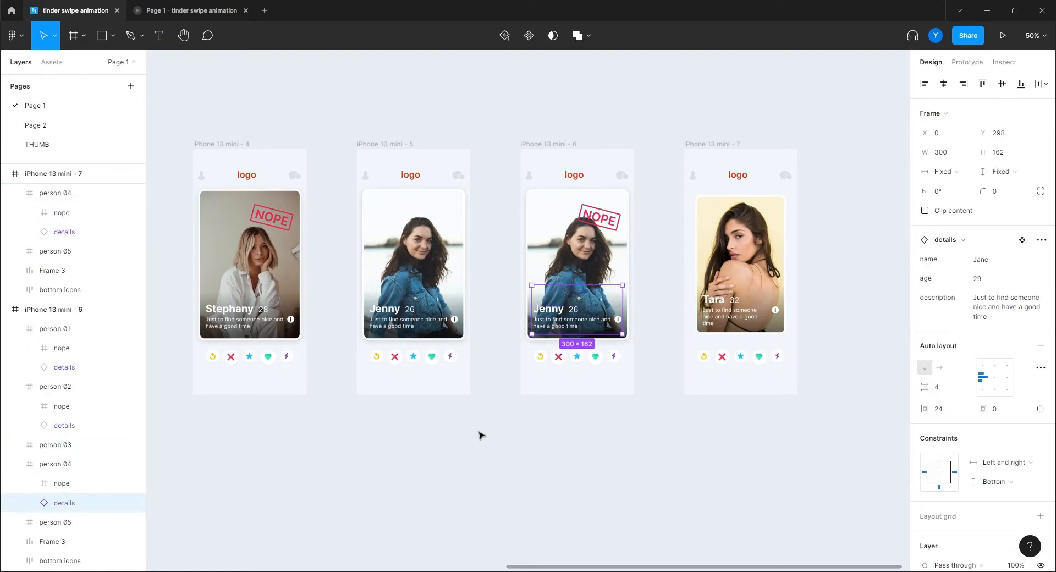
click(999, 259)
text(Tara)
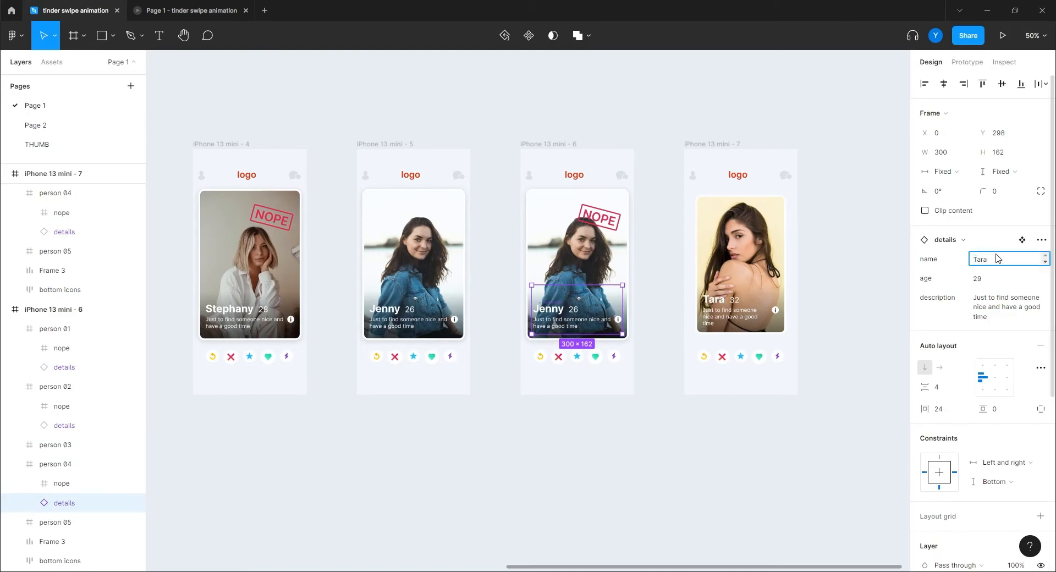
click(995, 279)
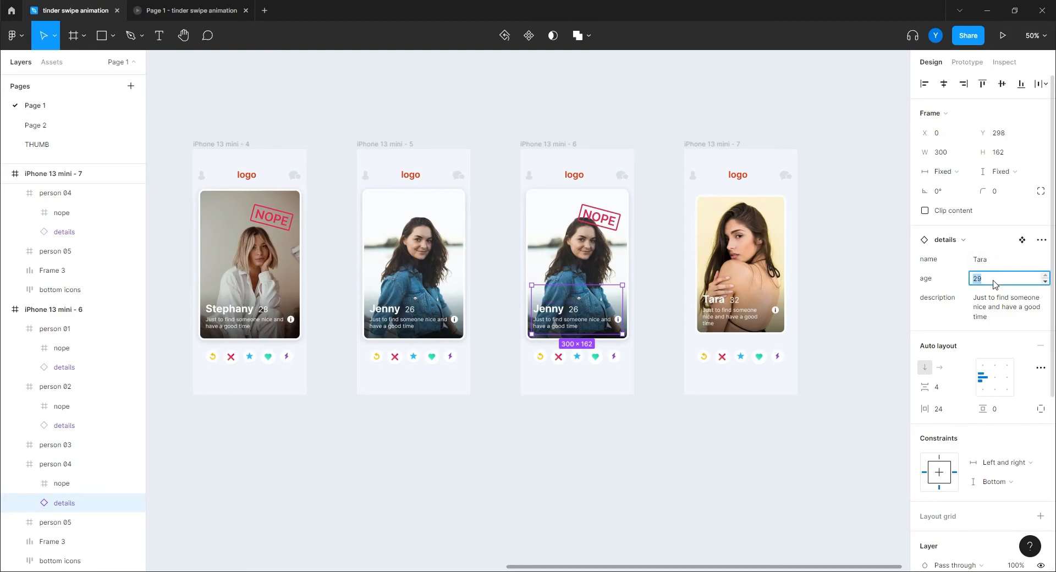
text(32)
key(Return)
click(627, 465)
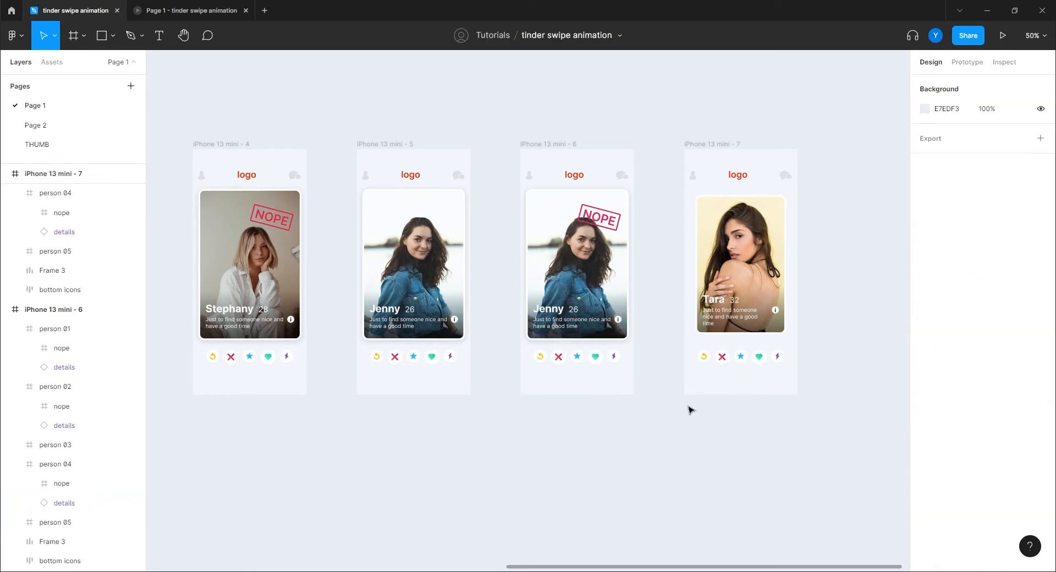
Step: Resize the person 04 card in iPhone 13 mini - 7 to 340 × 500 at Y 132 and centre it horizontally in the frame
click(751, 286)
click(957, 156)
text(340)
key(Tab)
text(500)
key(Return)
click(993, 136)
text(132)
key(Return)
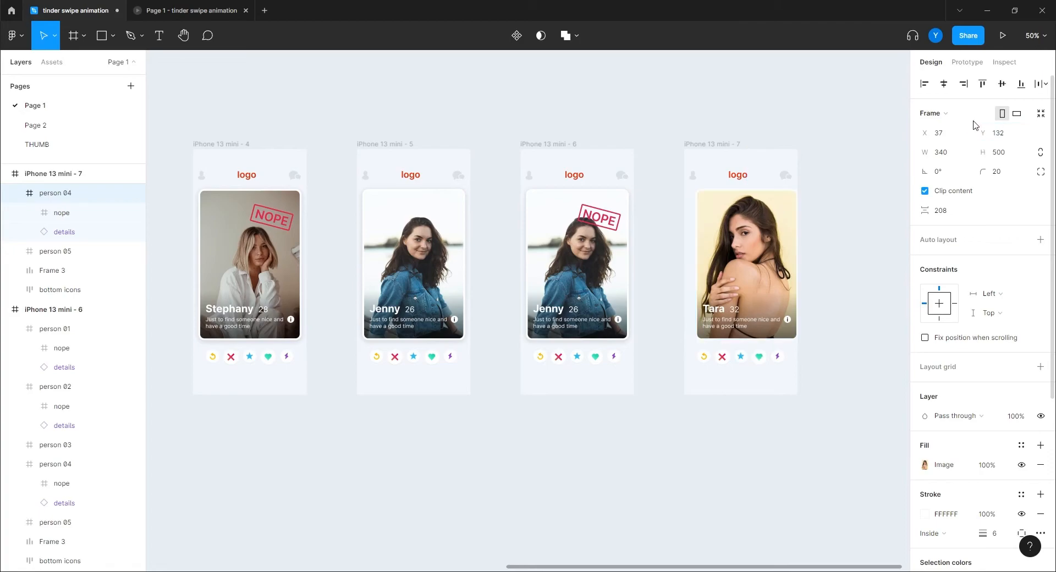
click(943, 83)
click(601, 423)
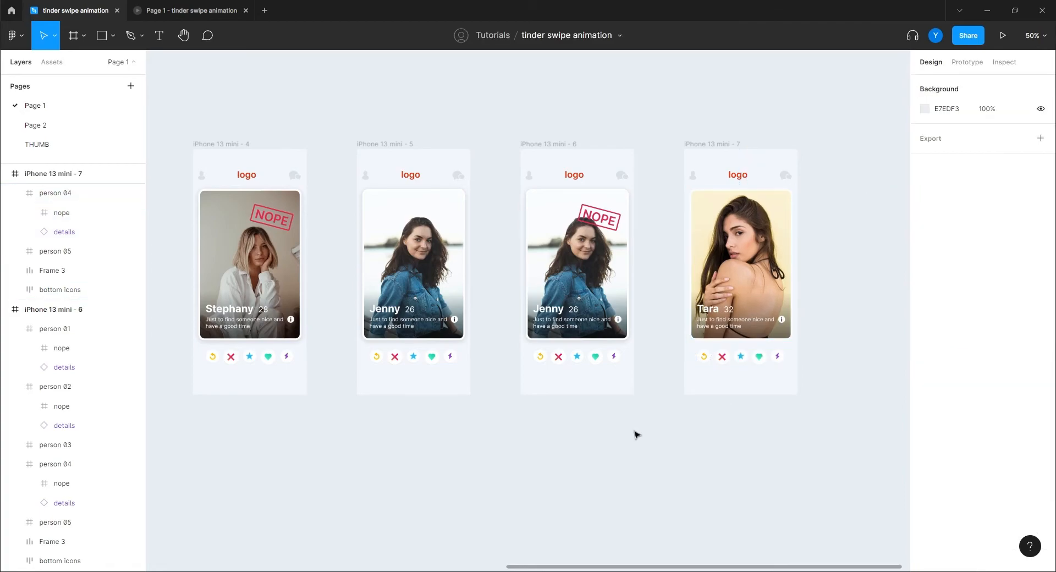
Step: Set the drop shadow opacity of the person 04 card in iPhone 13 mini - 7 to 16%
scroll(446, 413, down, 1)
click(742, 220)
scroll(962, 438, down, 5)
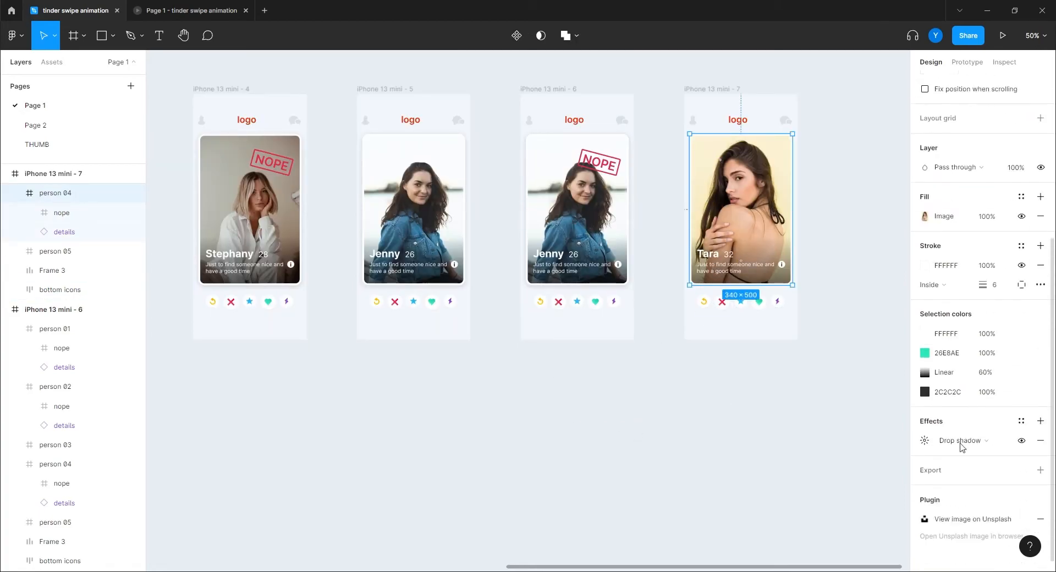
click(923, 427)
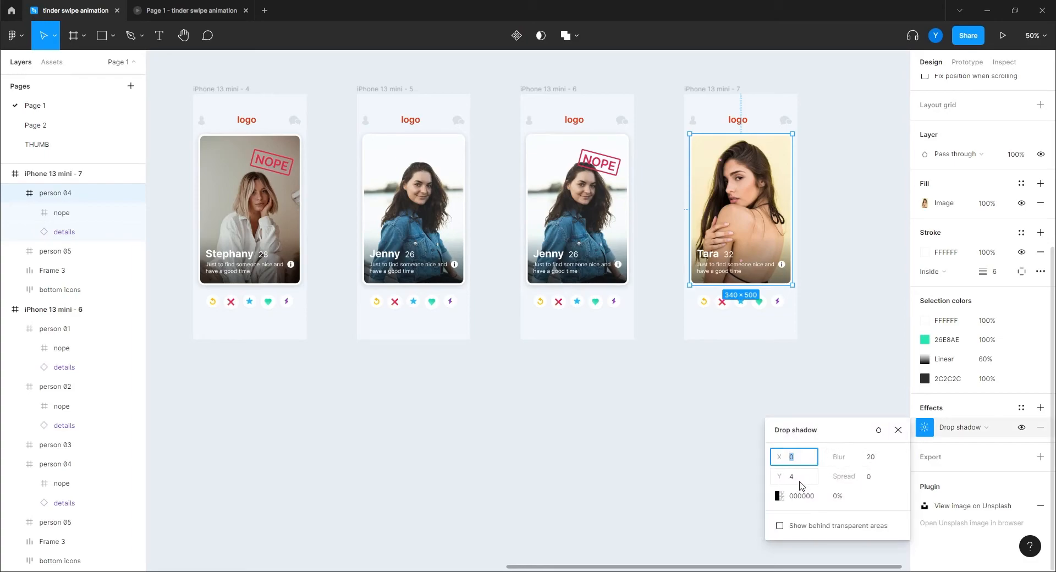
click(846, 501)
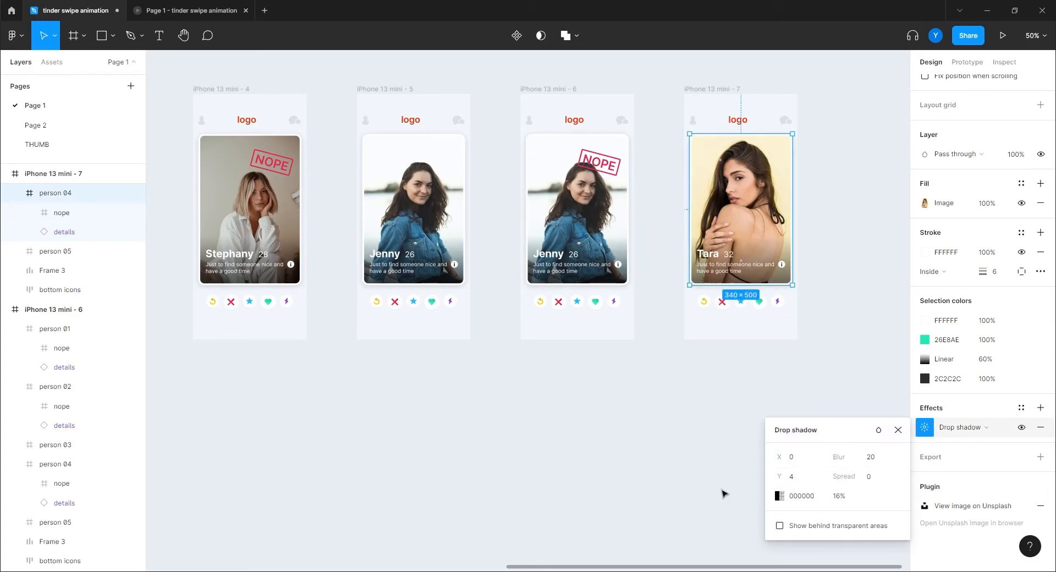
click(503, 451)
drag(435, 418, 470, 486)
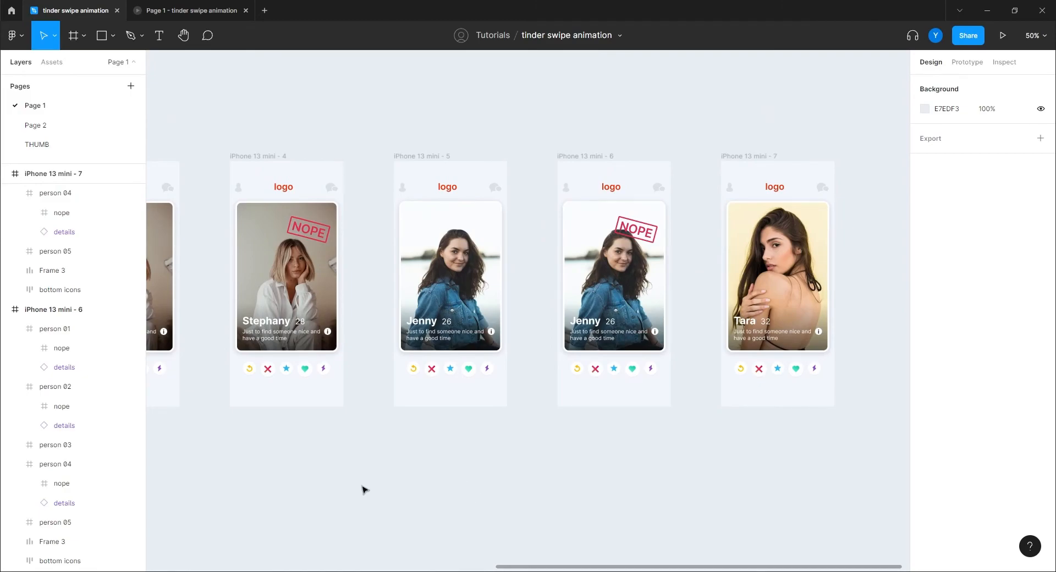
Step: Duplicate the iPhone 13 mini - 7 frame beside it
double_click(751, 232)
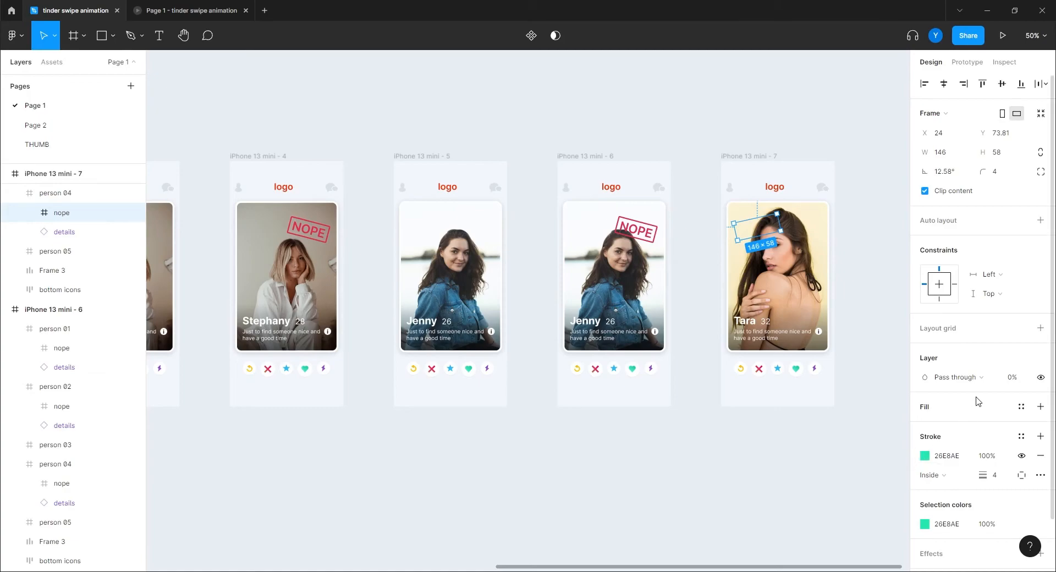
click(693, 436)
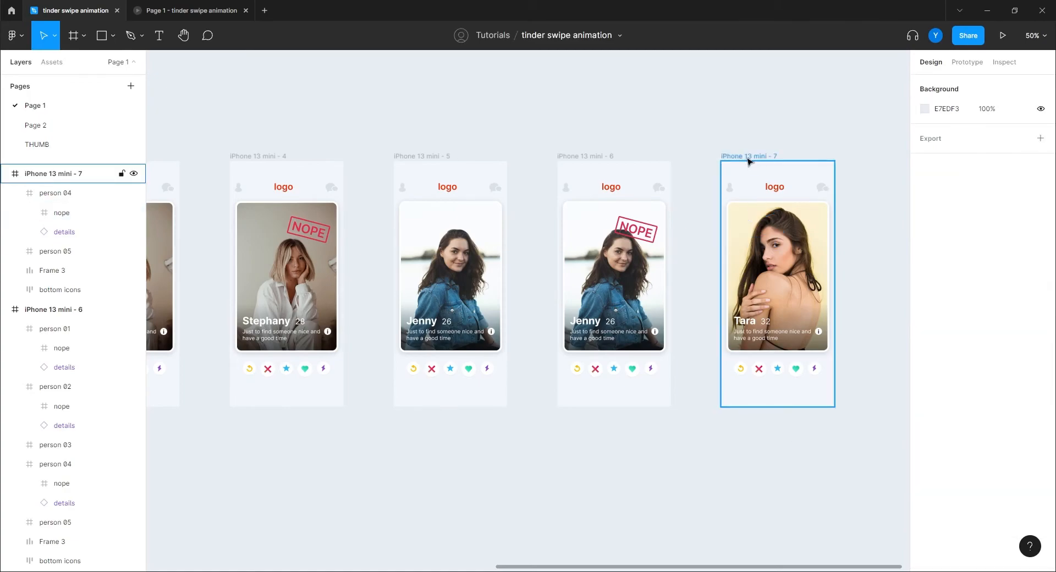
alt+drag(745, 158, 767, 159)
Step: Link the person 03 card in iPhone 13 mini - 6 to iPhone 13 mini - 7 with an On drag trigger, keeping Smart animate
click(354, 308)
key(shift+e)
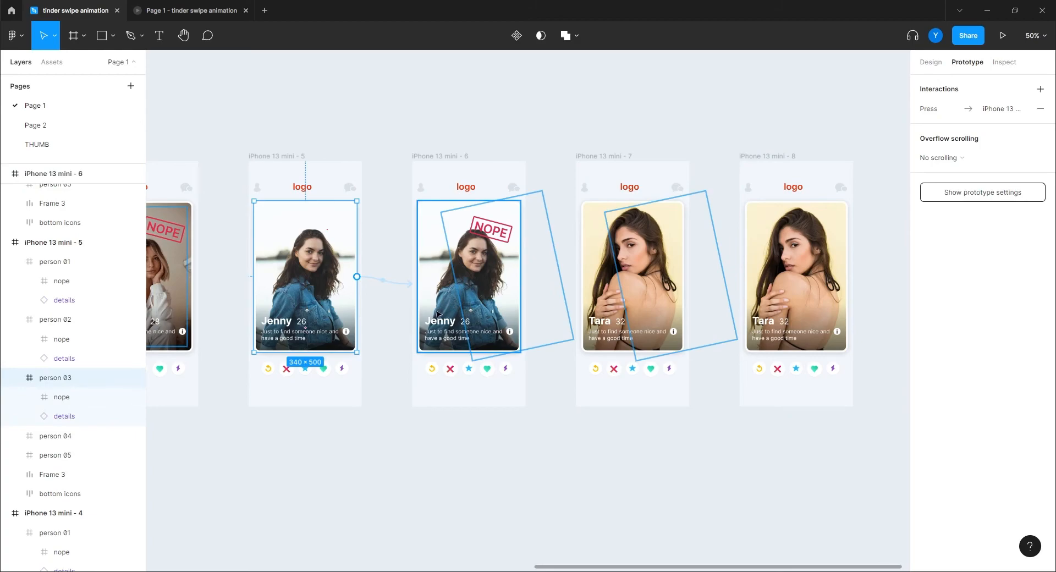
click(437, 315)
drag(520, 276, 610, 264)
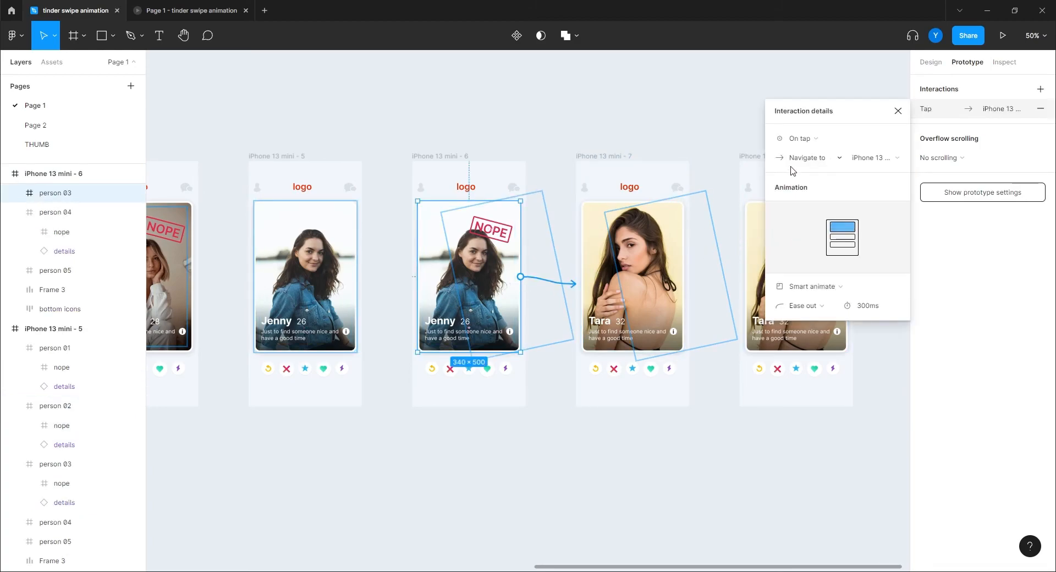
click(800, 138)
click(803, 149)
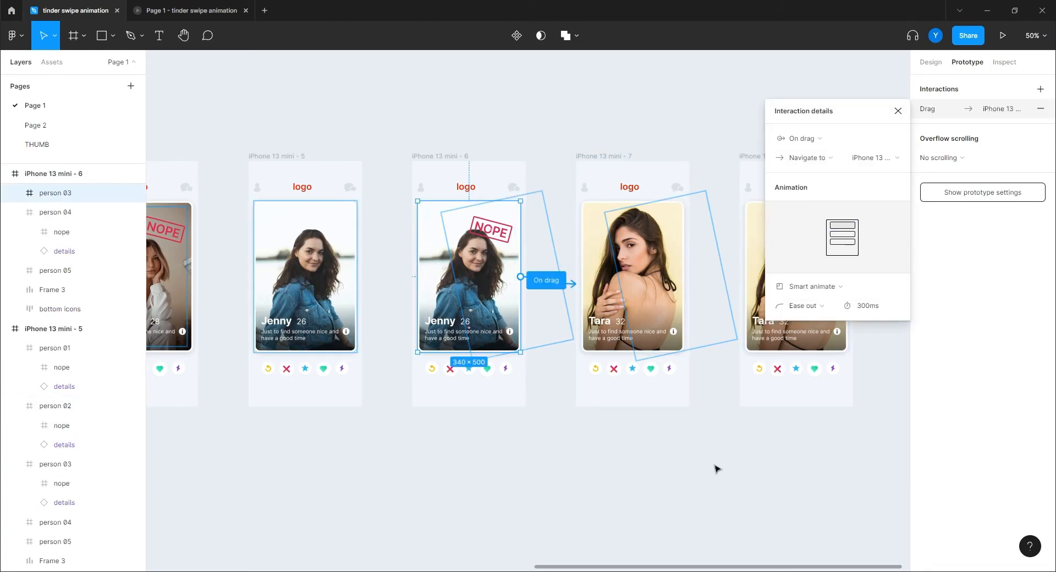
click(662, 468)
Step: Link the person 04 card in iPhone 13 mini - 7 to iPhone 13 mini - 8, keeping Smart animate
drag(660, 461, 458, 461)
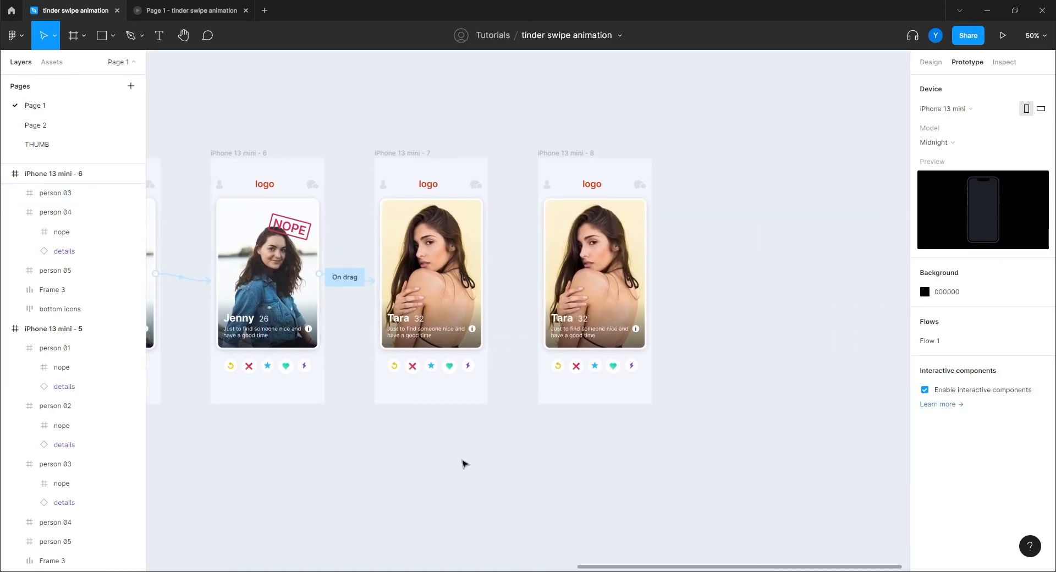
click(434, 297)
drag(483, 274, 559, 282)
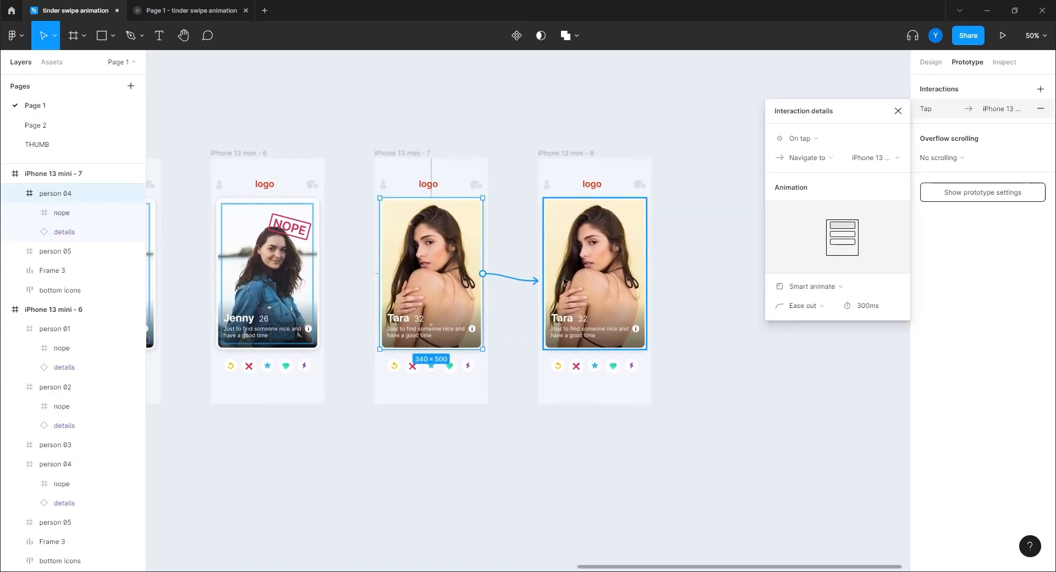
Step: Set the opacity of the like stamp in iPhone 13 mini - 8's person 04 card to 100%
double_click(570, 225)
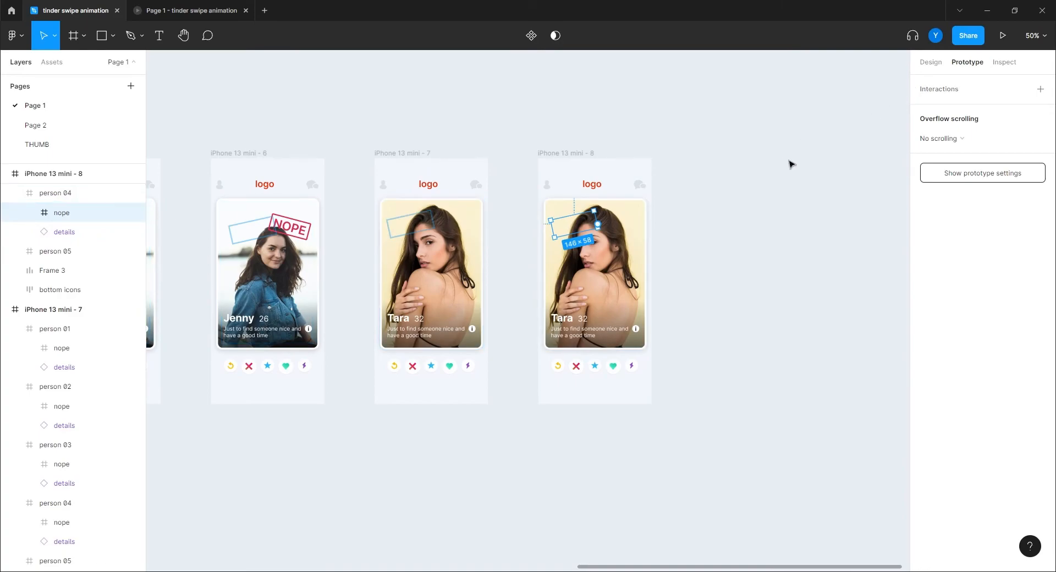
click(930, 61)
click(1015, 377)
key(Return)
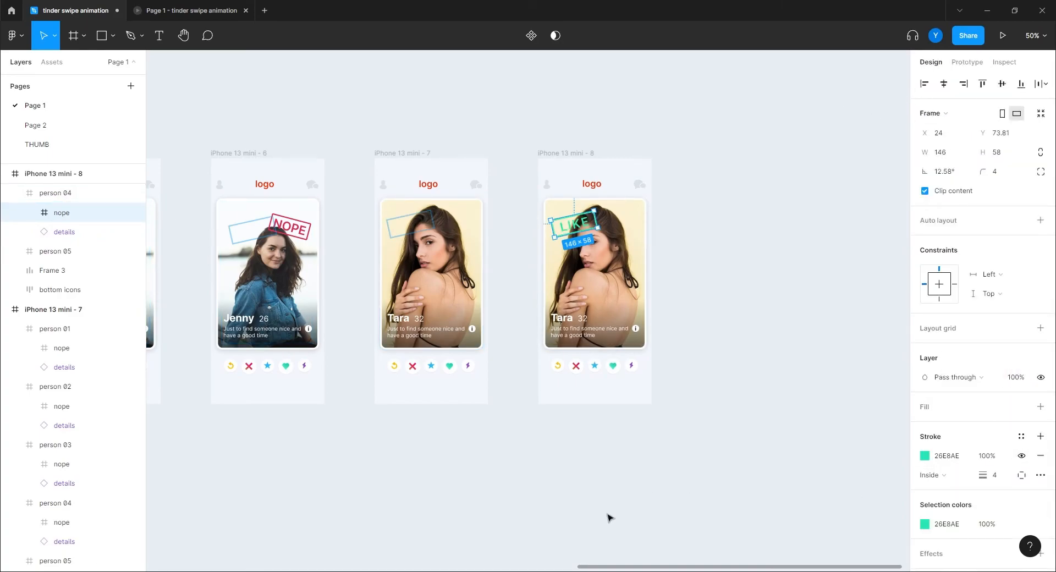
Step: Change the trigger of the link from iPhone 13 mini - 7's person 04 card to While pressing
click(460, 282)
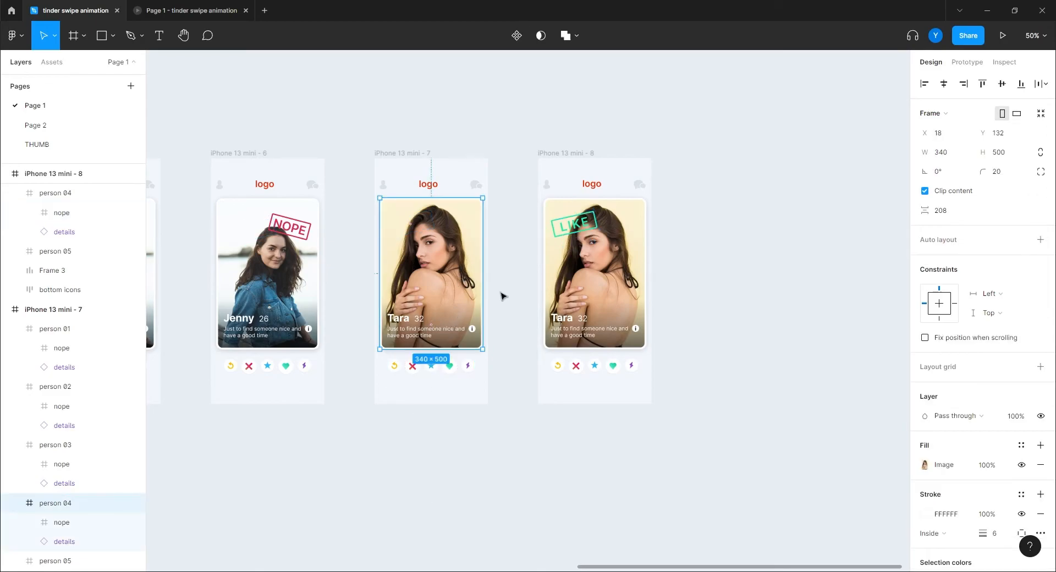
click(967, 62)
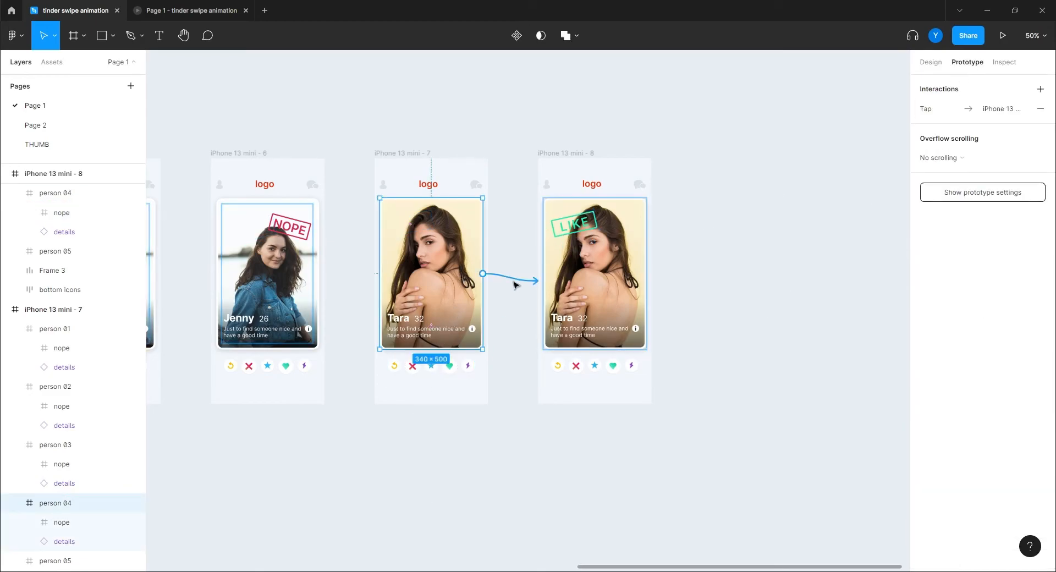
click(514, 280)
click(808, 141)
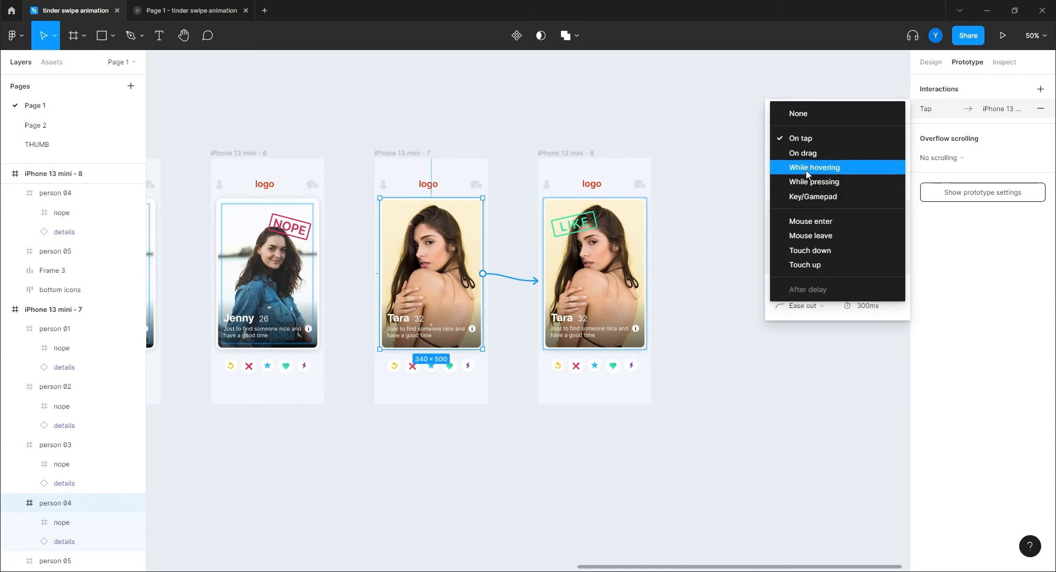
click(807, 186)
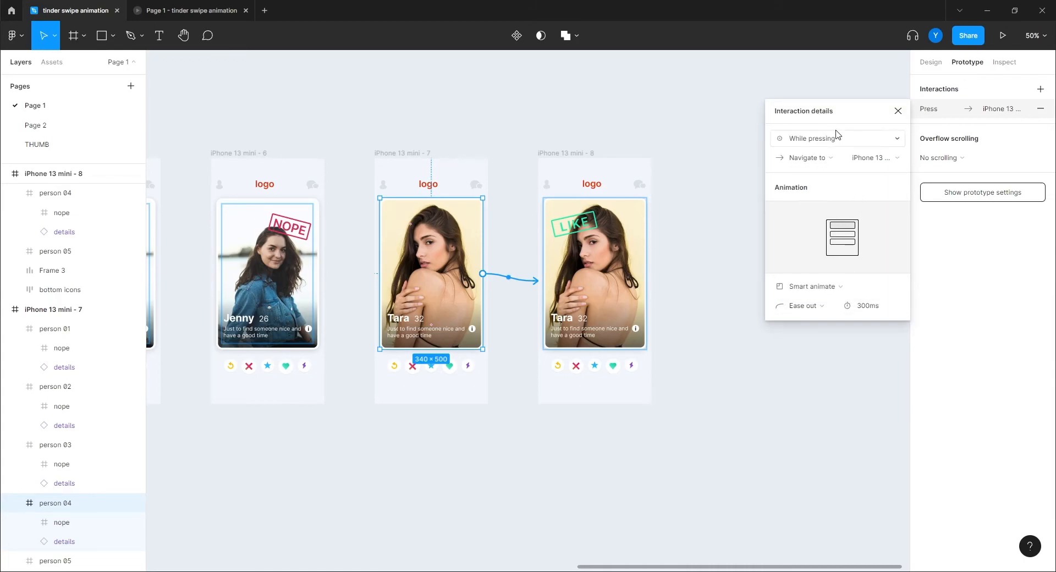
Step: Duplicate the iPhone 13 mini - 8 frame beside it and show the copy's design properties
click(555, 155)
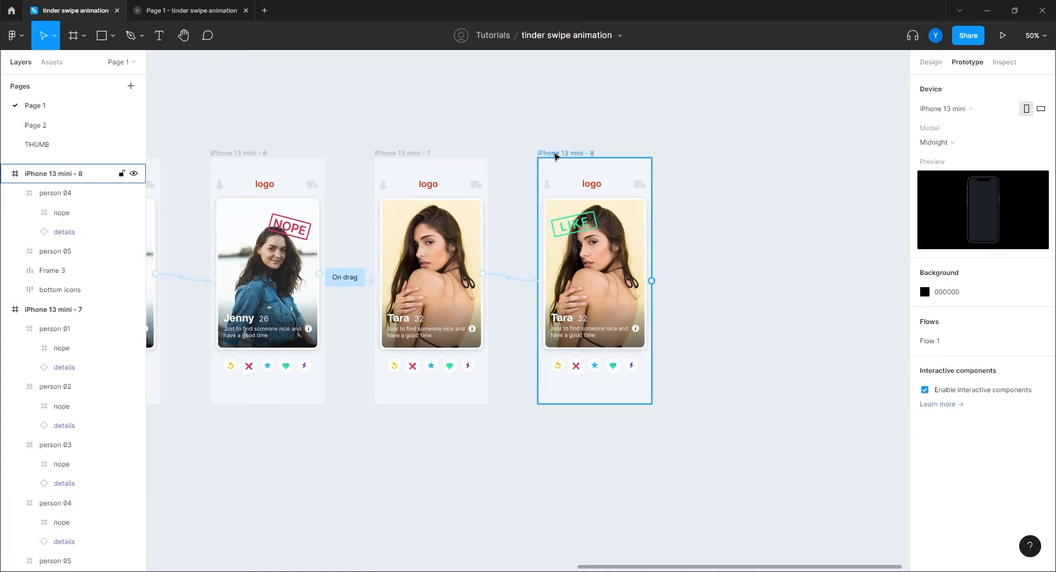
alt+drag(554, 156, 718, 156)
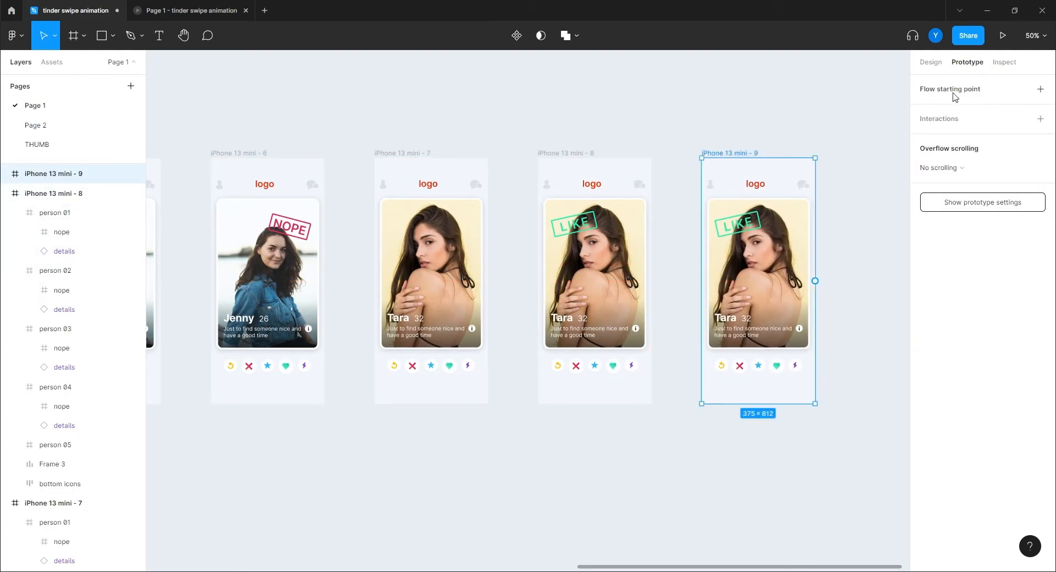
click(931, 62)
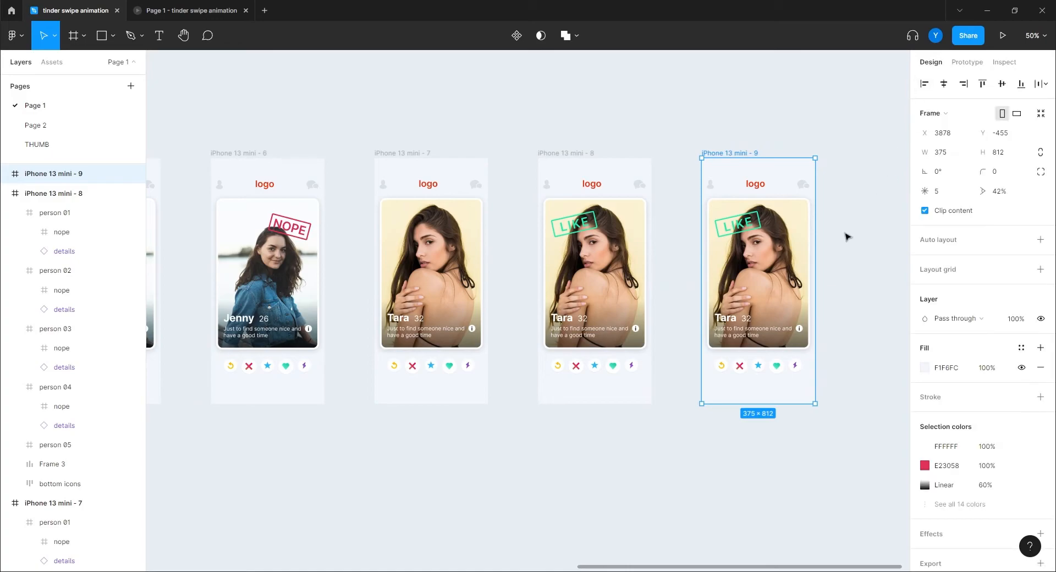
Step: Rotate the person 04 card in iPhone 13 mini - 9 to -12°
click(757, 304)
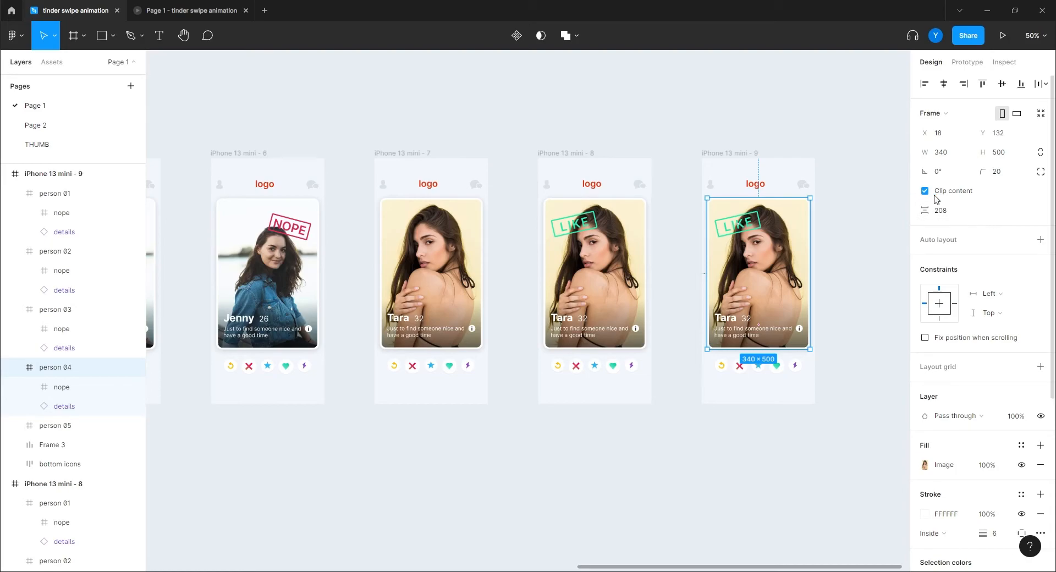
click(941, 177)
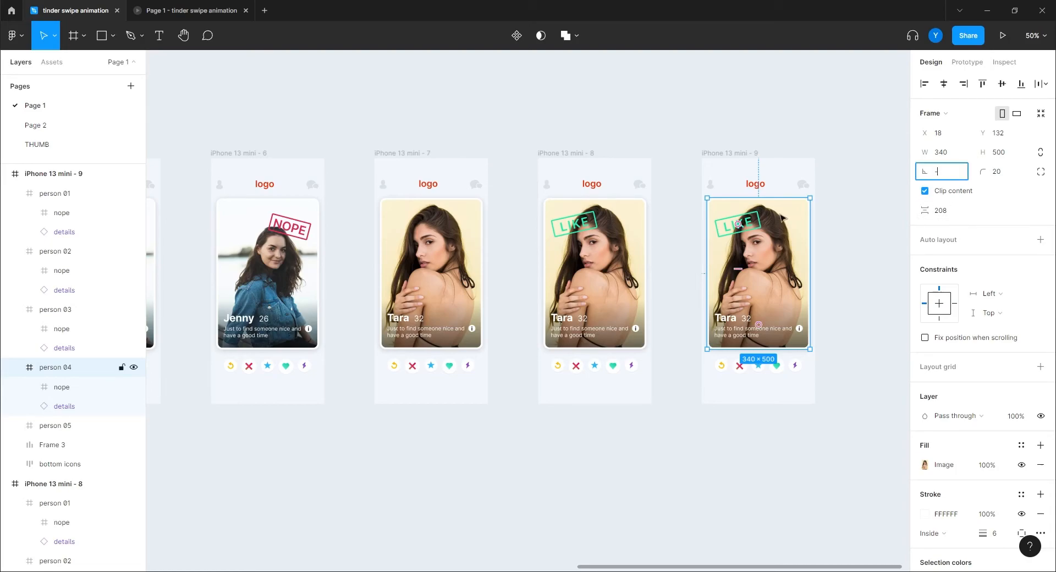
key(Return)
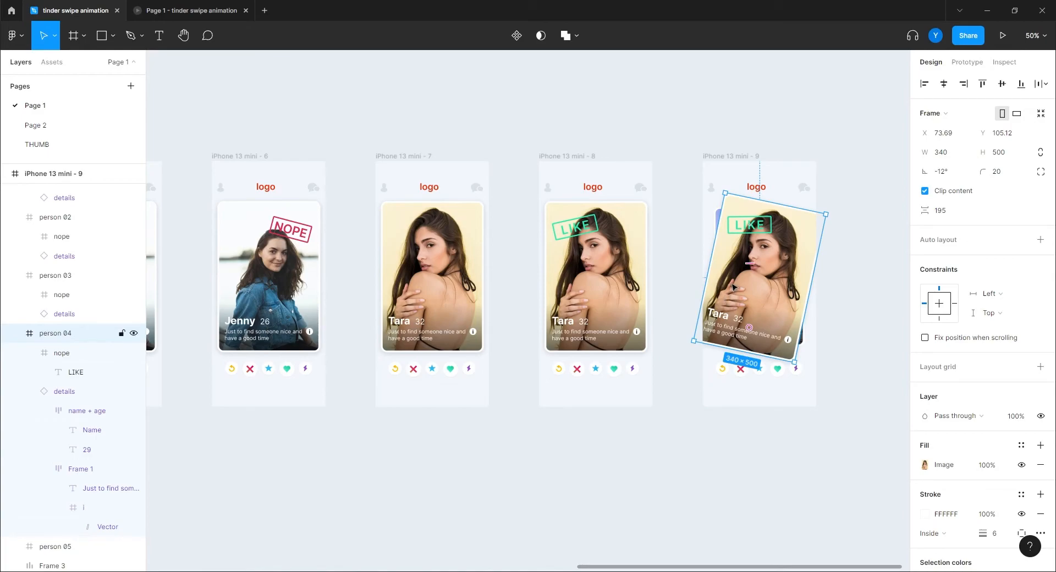
Step: Move the rotated person 04 card horizontally out of iPhone 13 mini - 9, past its right edge, to X about 483
drag(733, 286, 778, 287)
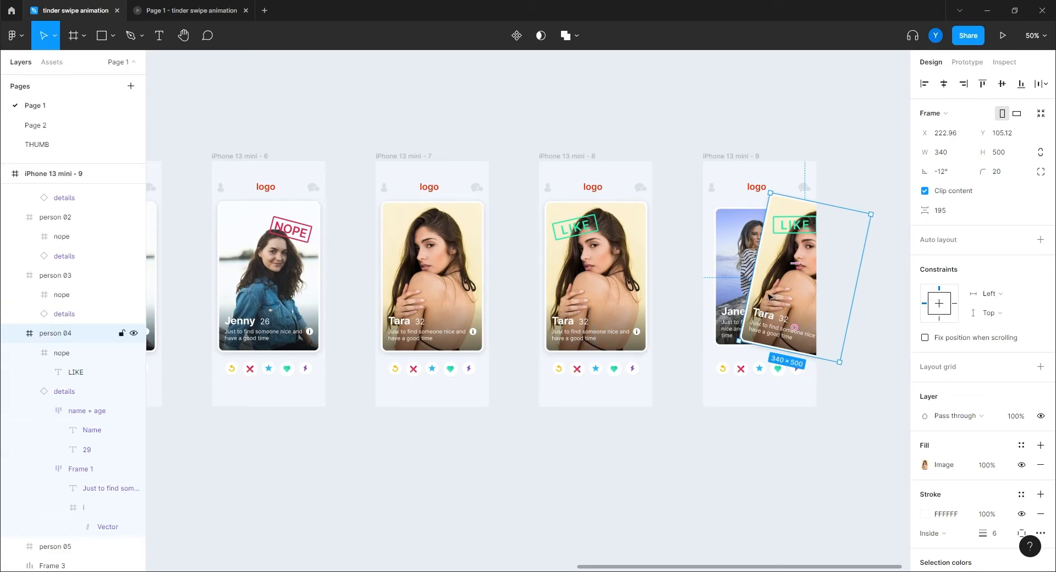
drag(769, 297, 807, 297)
key(Right)
key(Right)
key(Right)
key(Right)
key(Right)
key(Right)
key(Right)
key(Right)
key(Right)
key(Right)
key(Right)
key(Right)
key(Right)
key(Right)
key(Right)
key(Right)
key(Right)
key(Right)
key(Right)
key(Right)
key(Right)
key(Right)
key(Right)
key(Right)
key(Right)
key(Right)
key(Right)
key(Right)
key(Right)
key(Right)
key(Right)
key(Right)
key(Right)
key(Right)
key(Right)
key(Right)
key(Right)
key(Right)
key(Right)
key(Right)
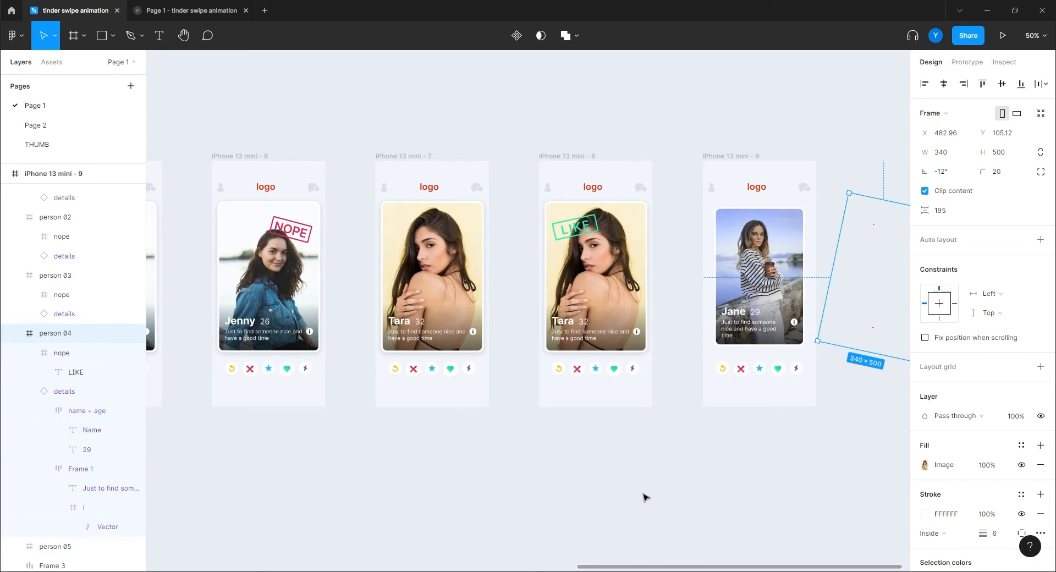
Step: Resize the person 05 card in iPhone 13 mini - 9 to 340 wide and 500 high
click(748, 308)
click(941, 152)
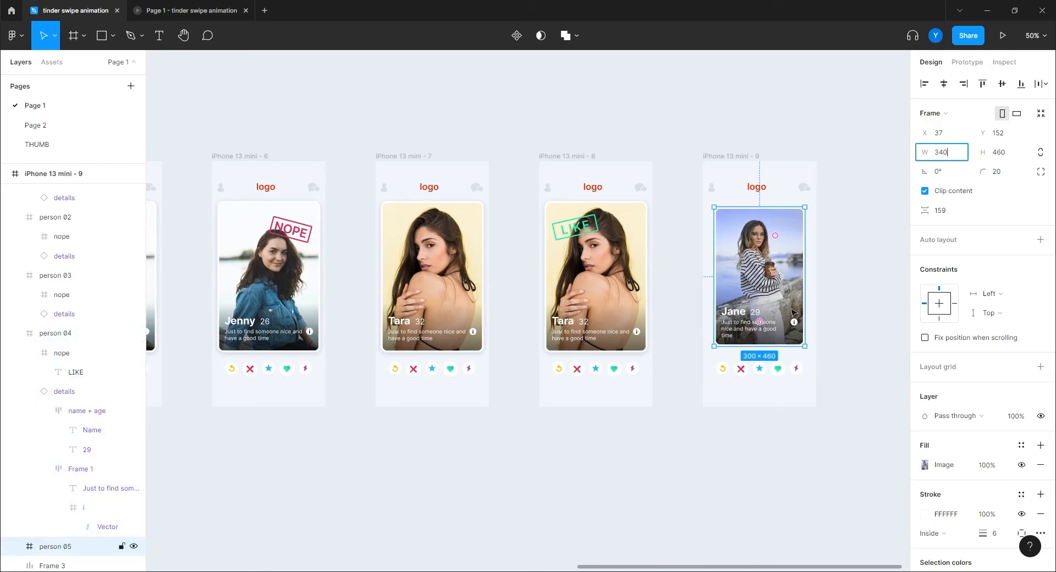
key(Return)
click(1004, 153)
text(50)
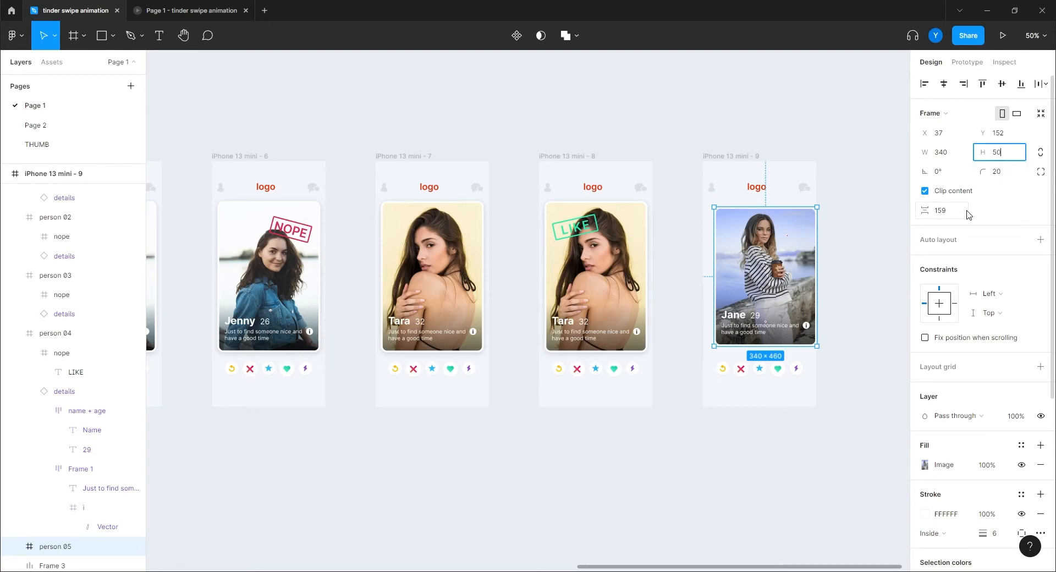
text(0)
key(Return)
Step: Centre the person 05 card horizontally in iPhone 13 mini - 9 and set its Y position to 132
click(944, 84)
click(997, 132)
text(132)
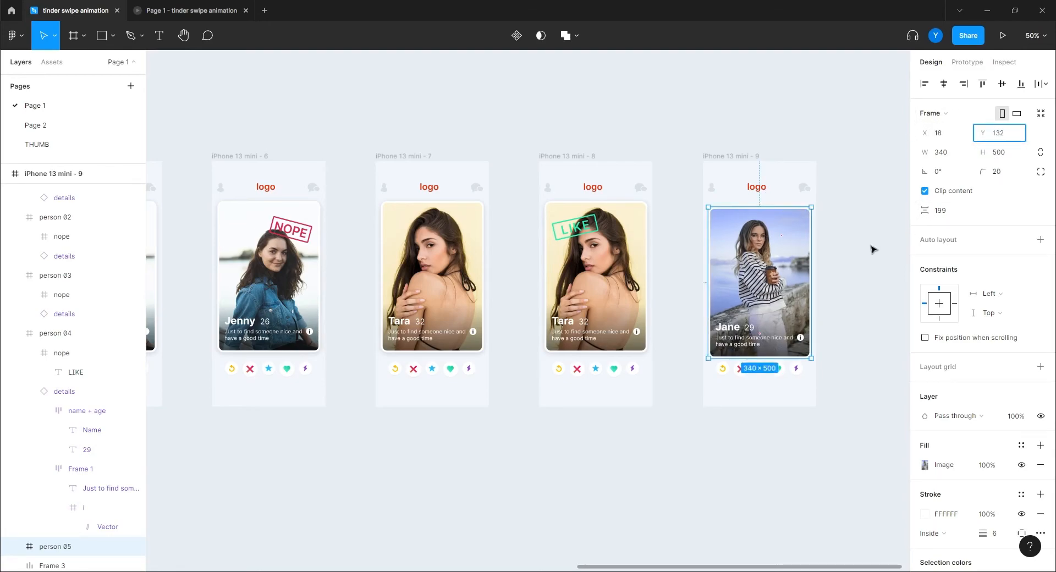
key(Return)
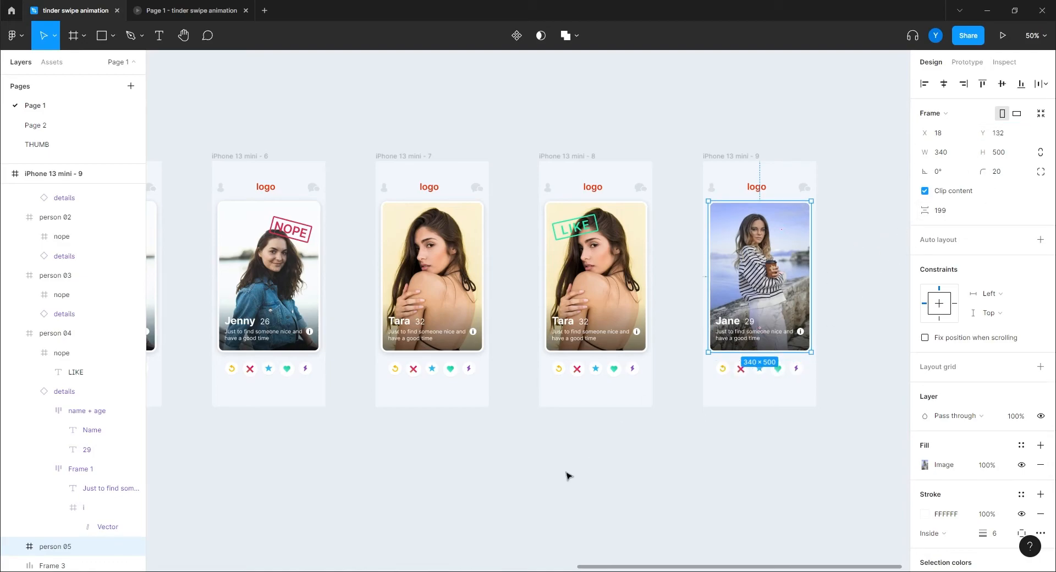
Step: Adjust the opacity of the drop shadow on iPhone 13 mini - 9's person 05 card
scroll(935, 440, down, 4)
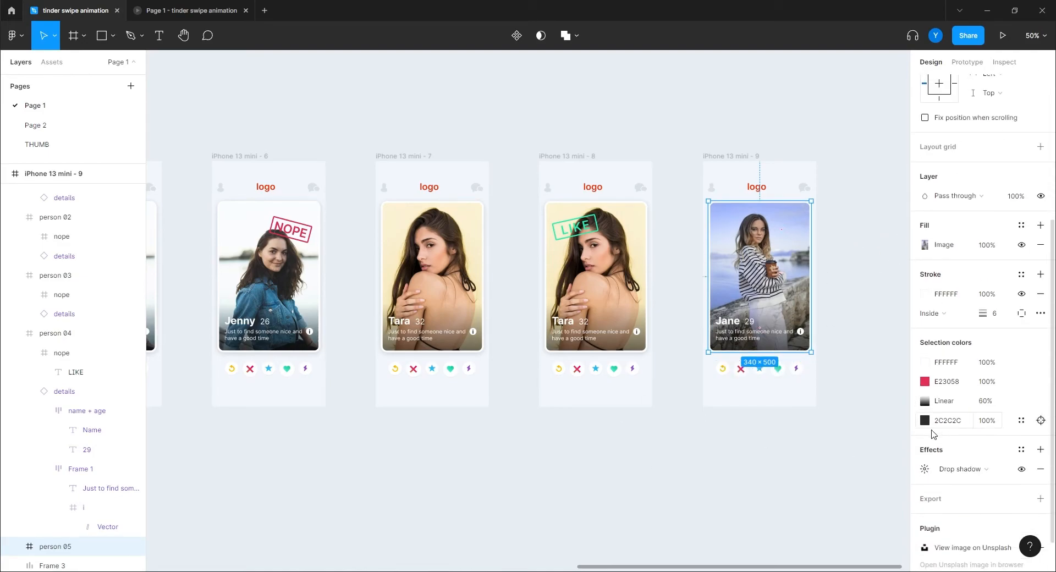
click(924, 469)
click(837, 518)
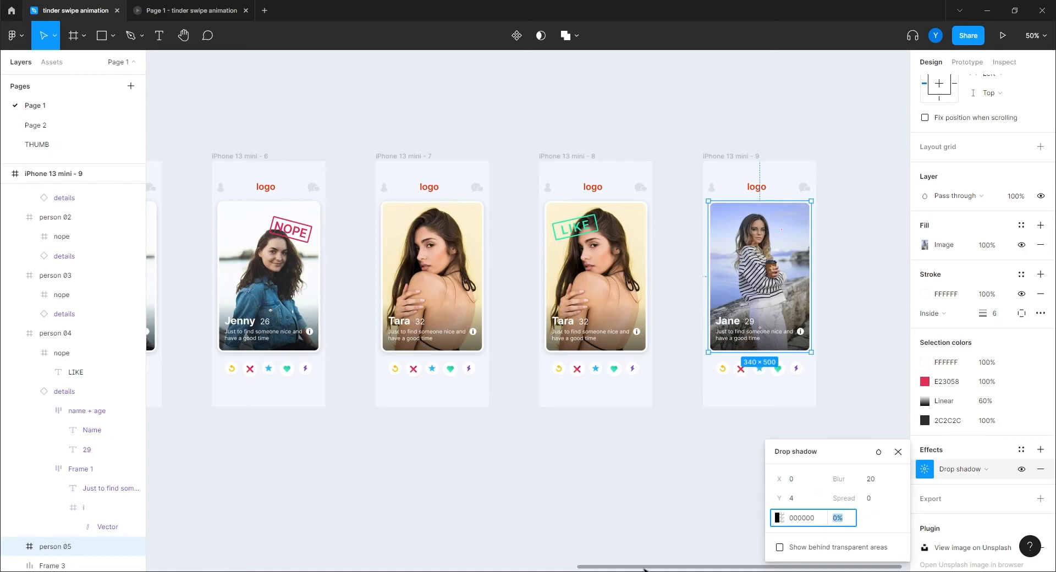
click(487, 494)
Step: Link the person 04 card in iPhone 13 mini - 8 to the iPhone 13 mini - 9 frame
scroll(459, 471, left, 3)
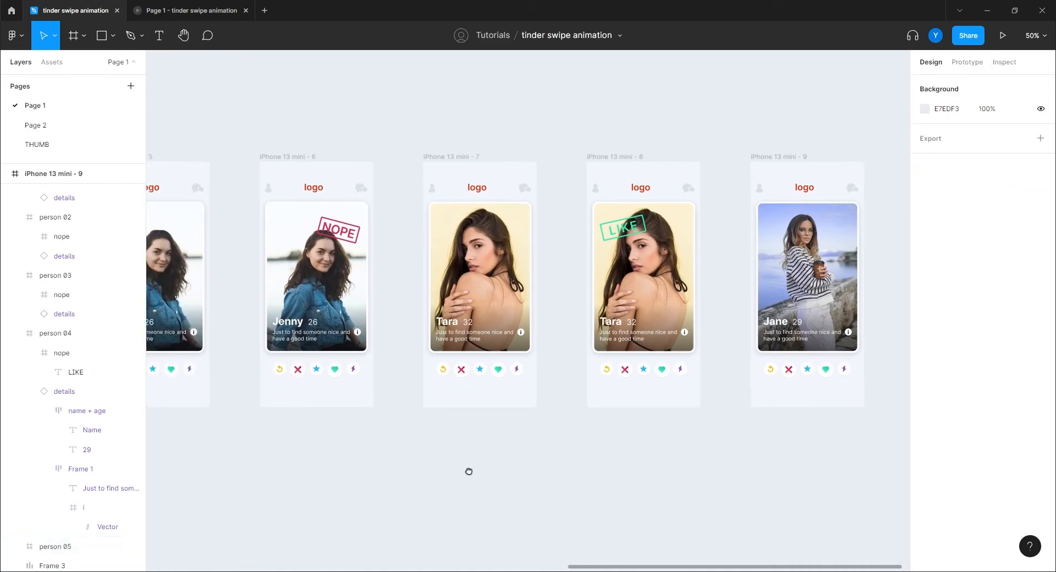
click(719, 282)
scroll(587, 494, right, 4)
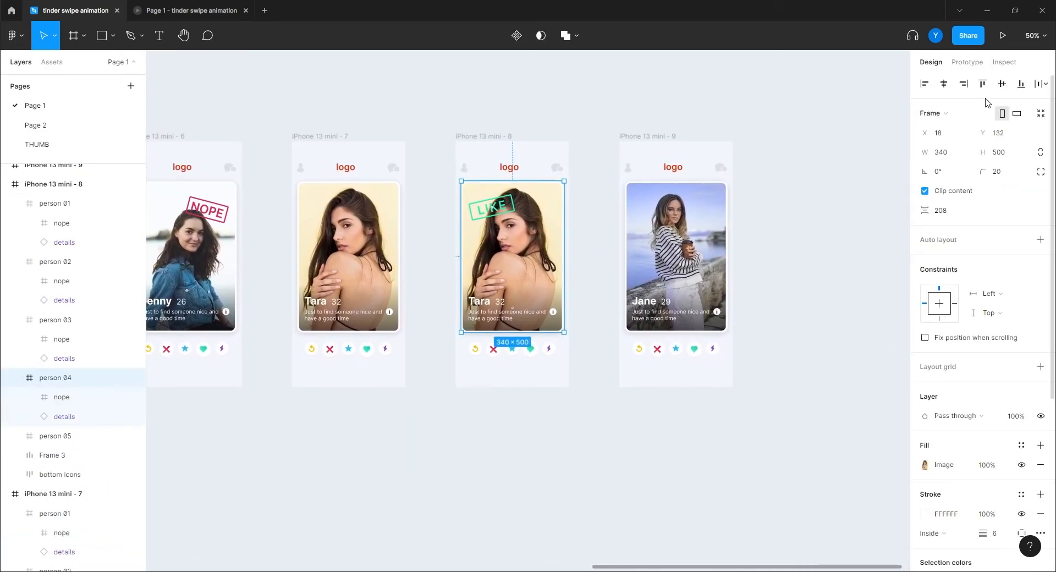
click(979, 63)
drag(564, 256, 645, 272)
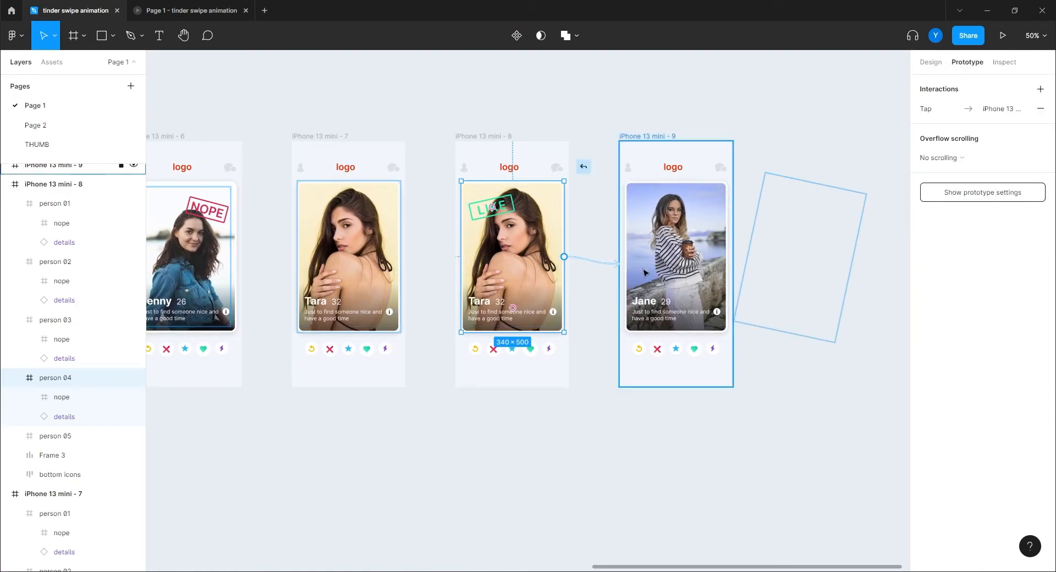
Step: Change the trigger of the link from iPhone 13 mini - 8's person 04 card to On drag
click(590, 263)
click(800, 142)
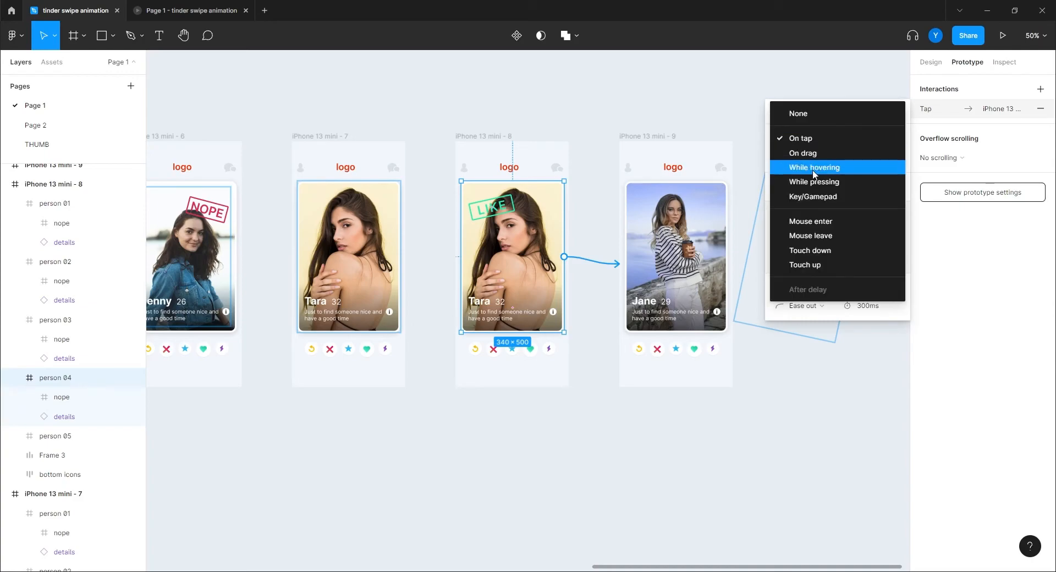
click(813, 151)
drag(848, 113, 989, 189)
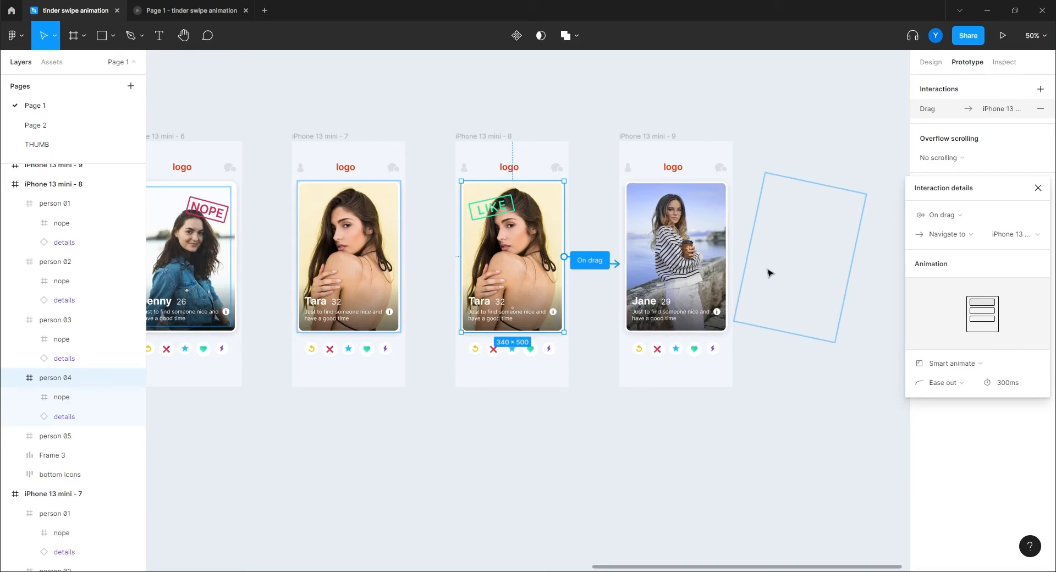
click(419, 425)
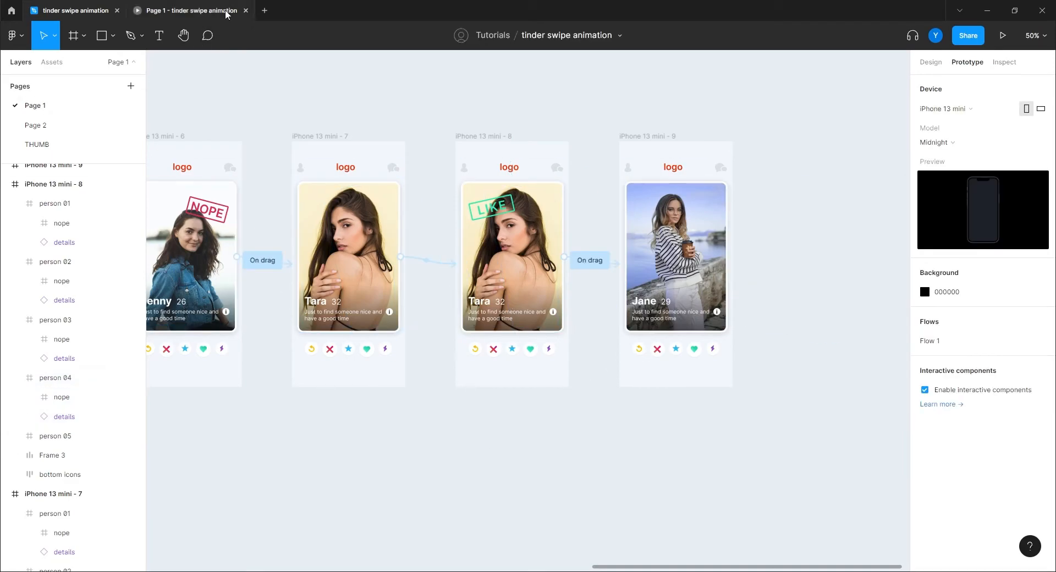
Step: Restart the prototype preview from Flow 1 and test it by swiping the first three cards left and the fourth right
click(245, 11)
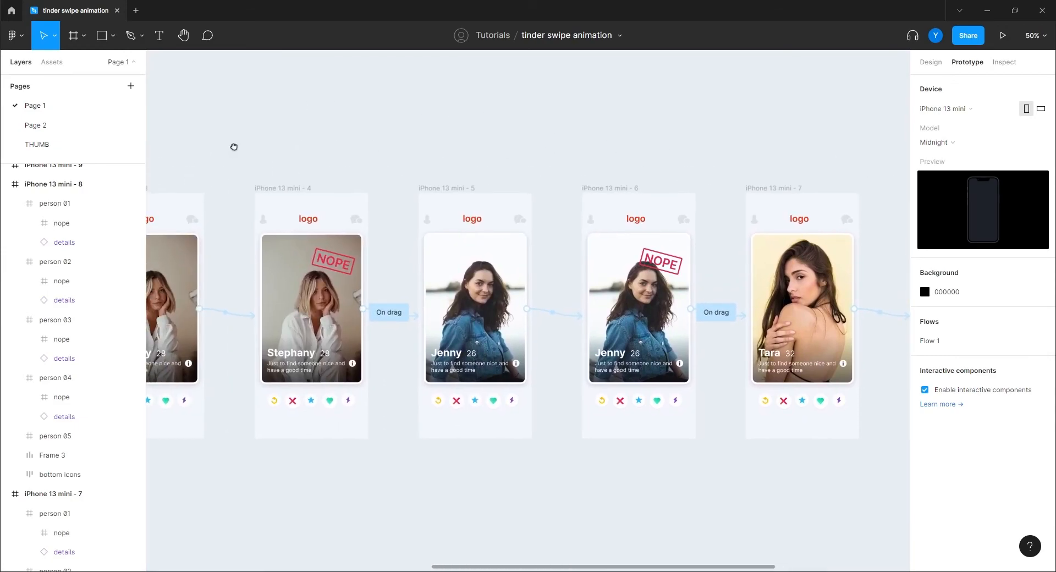
click(311, 189)
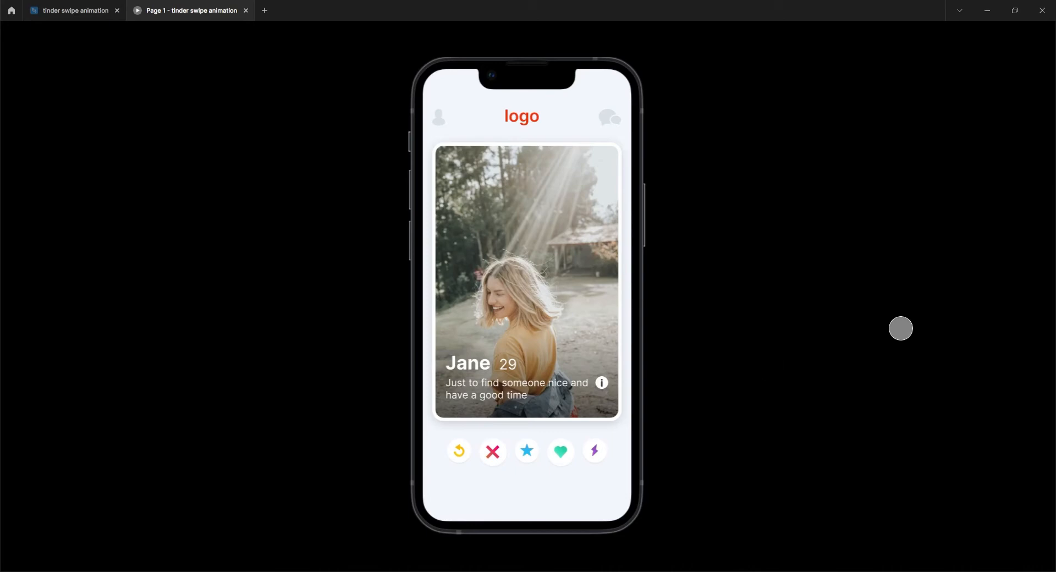
drag(573, 324, 335, 279)
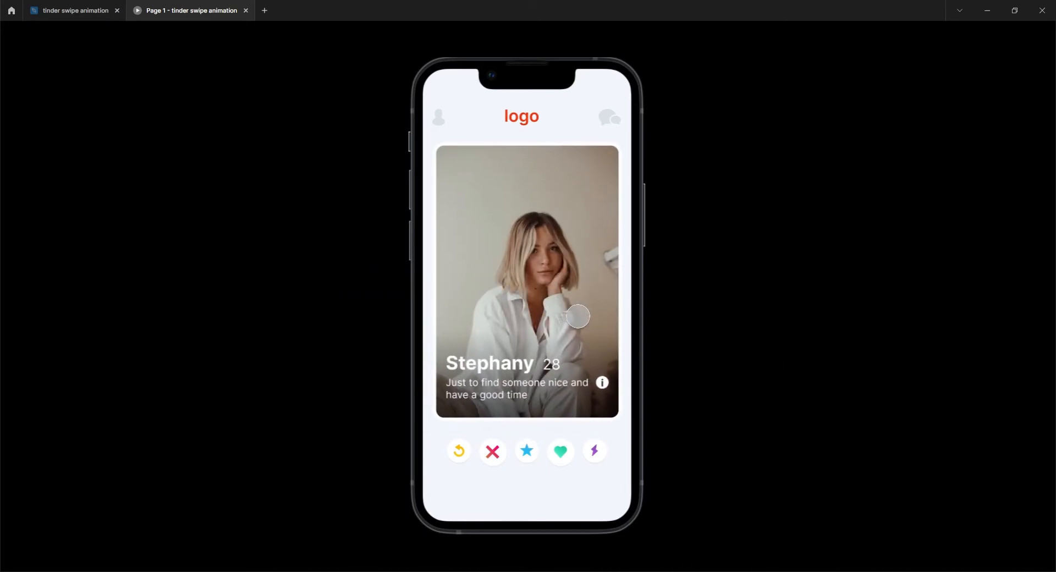
drag(580, 317, 343, 277)
drag(565, 307, 330, 278)
drag(490, 283, 651, 273)
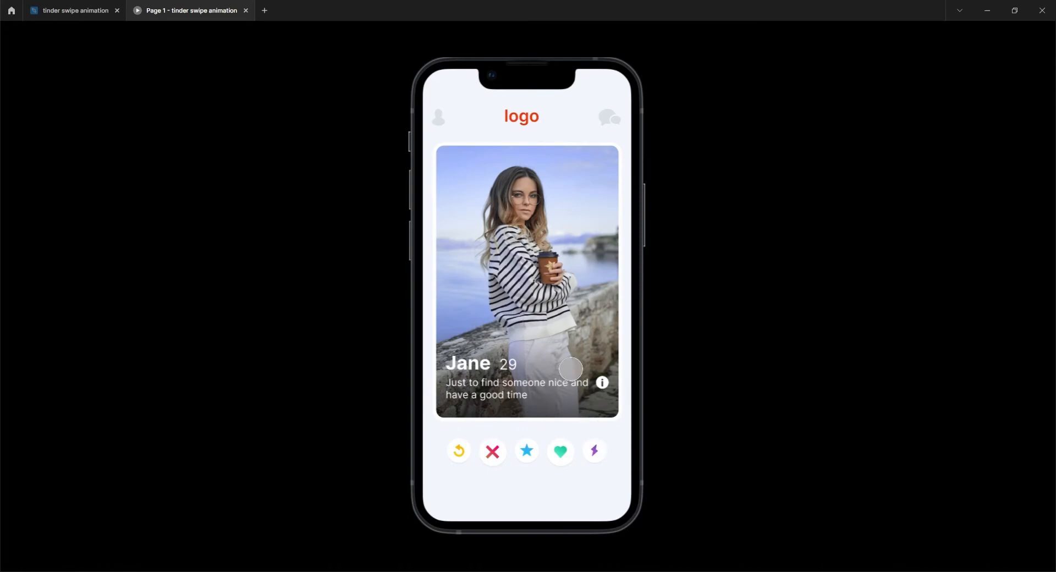
Step: Return to the design file and look over the linked frames up to iPhone 13 mini - 8 and 9
click(84, 15)
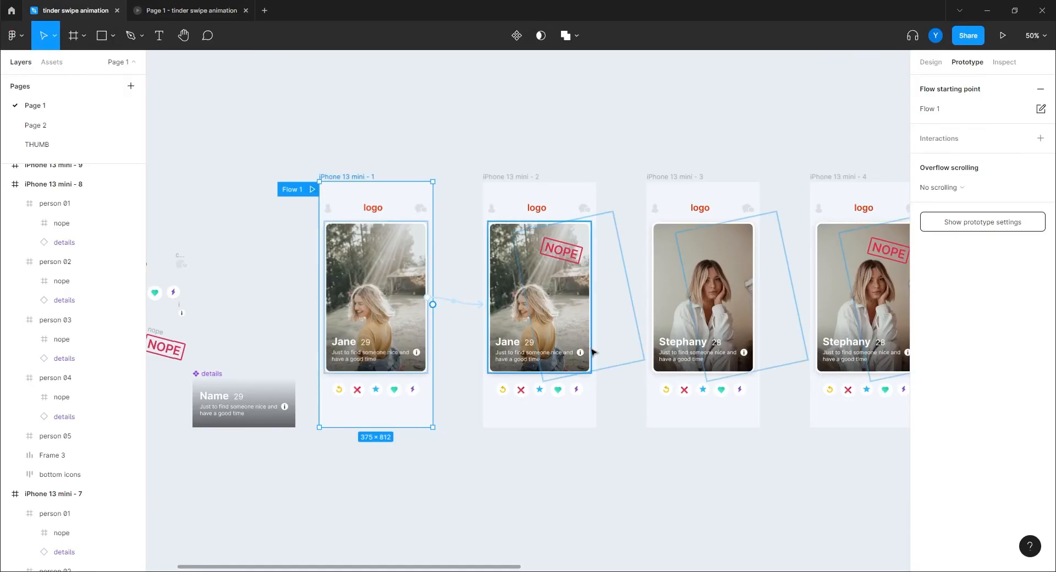
scroll(730, 395, right, 10)
scroll(817, 452, right, 10)
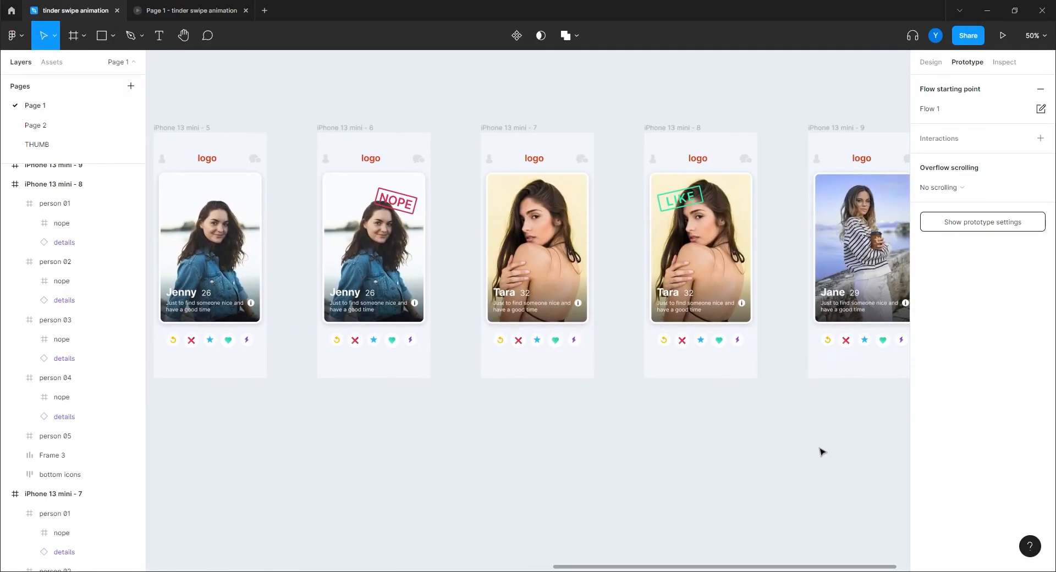
scroll(580, 433, left, 2)
key(shift+0)
scroll(436, 372, right, 3)
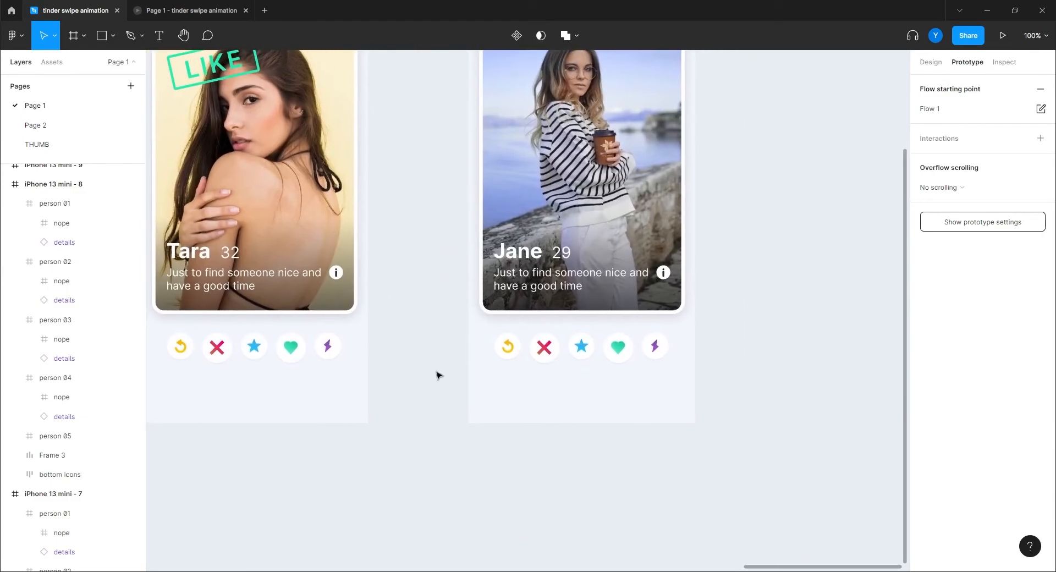
scroll(500, 422, up, 4)
scroll(500, 422, left, 1)
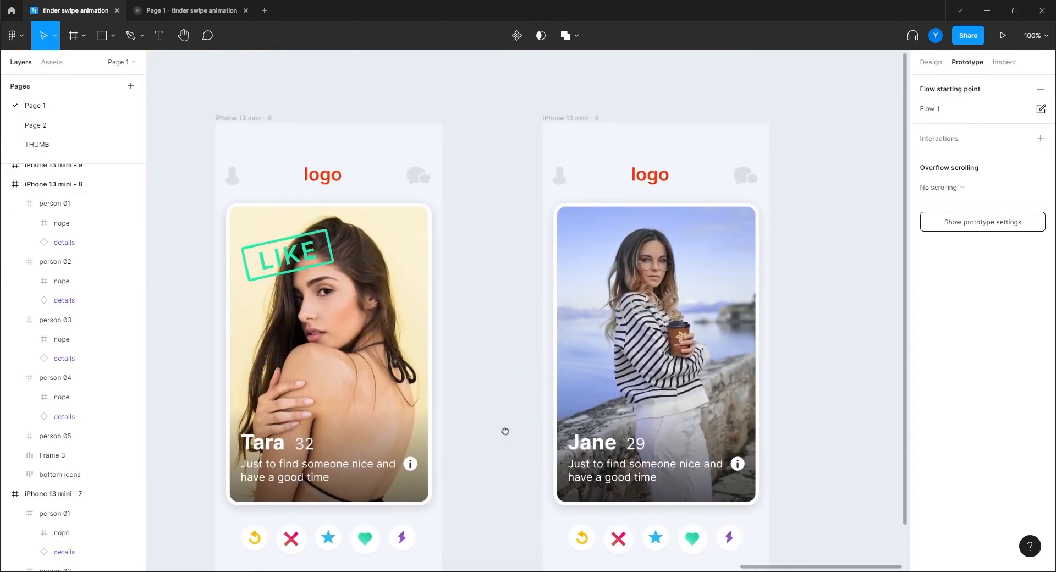
scroll(506, 417, down, 5)
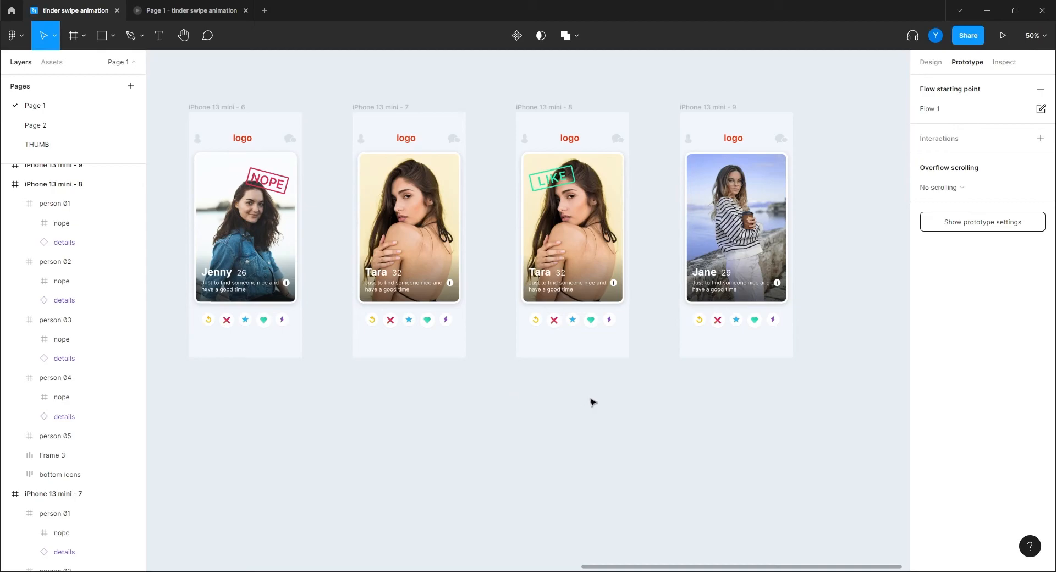
Step: Copy the heart button from iPhone 13 mini - 9's bottom icons onto the empty canvas below the frame
drag(666, 394, 451, 381)
key(ctrl+plus)
key(ctrl+plus)
drag(509, 365, 383, 332)
double_click(641, 246)
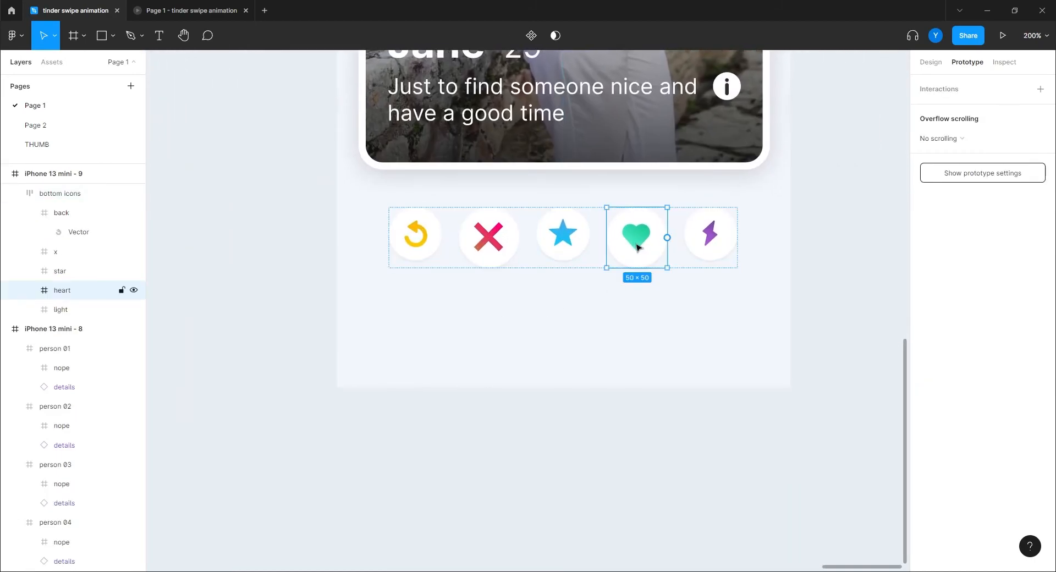
drag(623, 244, 474, 517)
drag(325, 513, 410, 344)
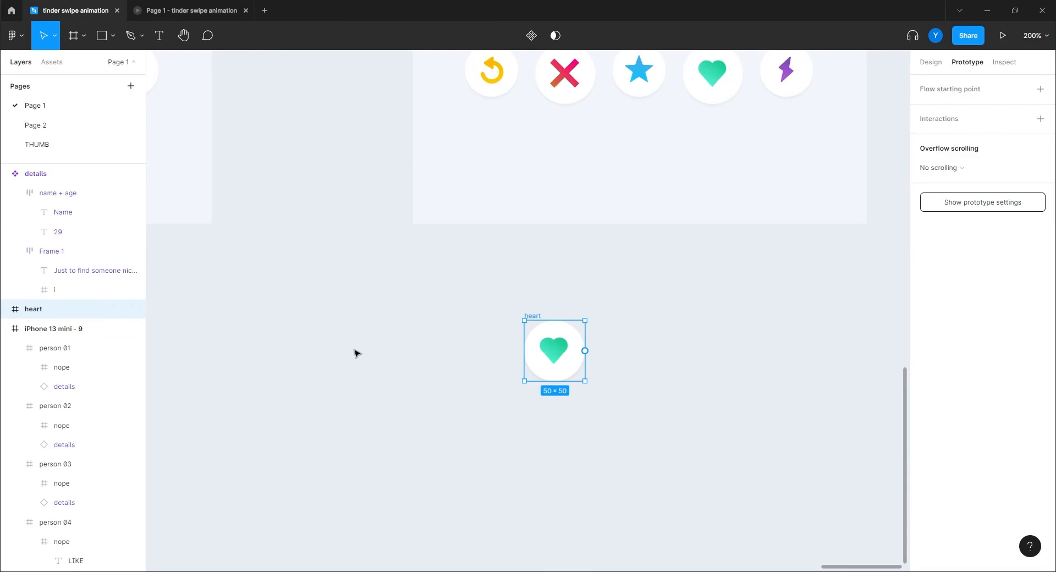
Step: Duplicate the heart shape inside the copied heart button and rename the duplicate heart 1
scroll(393, 360, up, 5)
scroll(436, 274, right, 2)
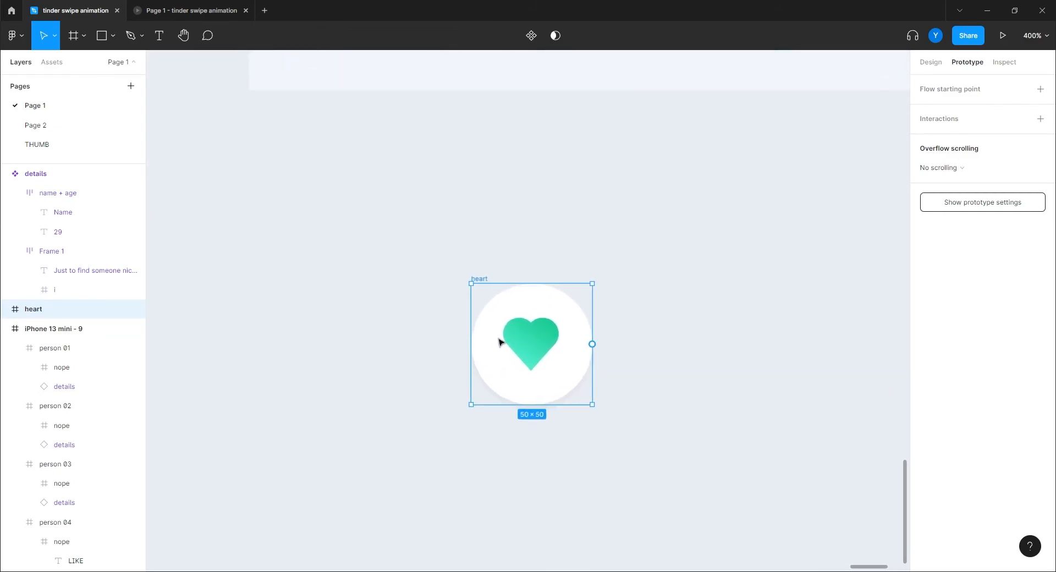
double_click(517, 342)
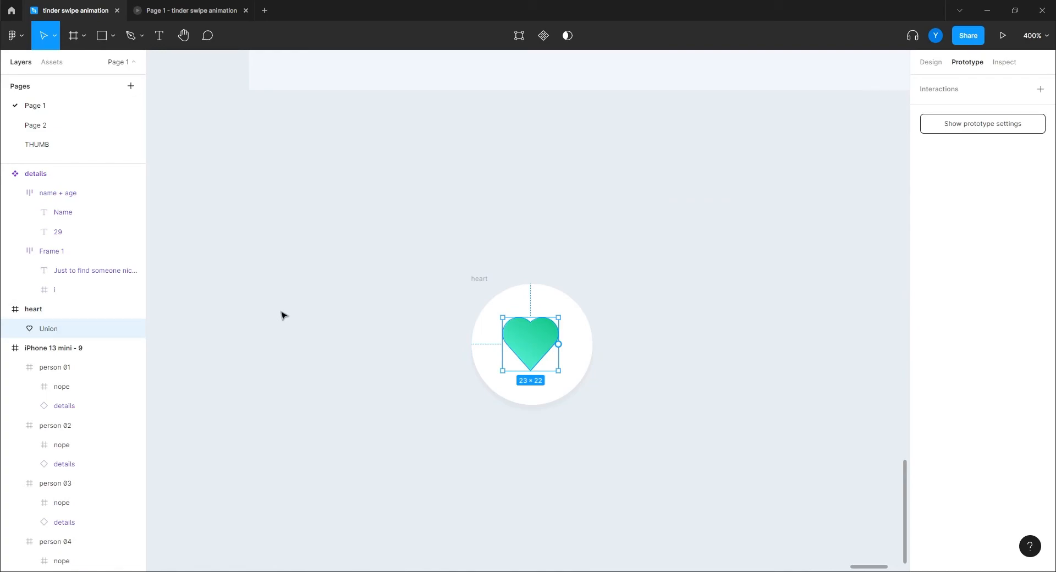
key(ctrl+d)
double_click(49, 330)
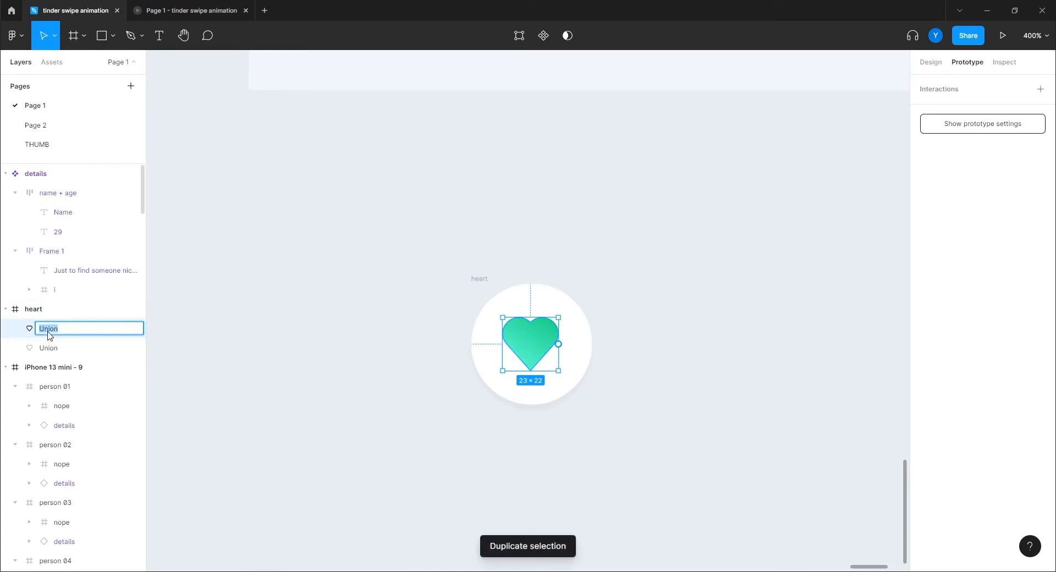
text(heart 1)
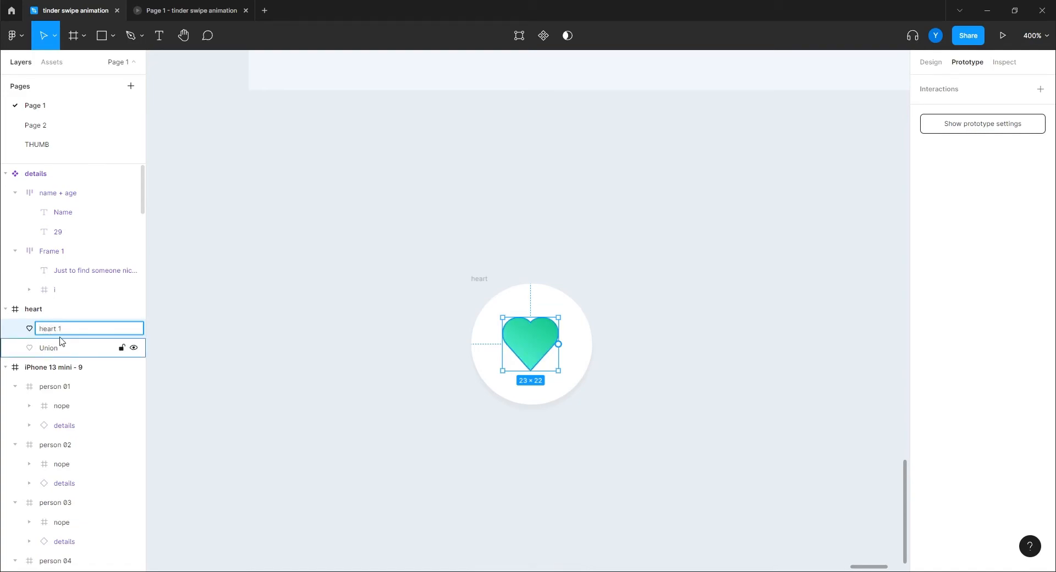
Step: Rename the original Union shape in the copied heart button as heart 2
drag(99, 329, 2, 330)
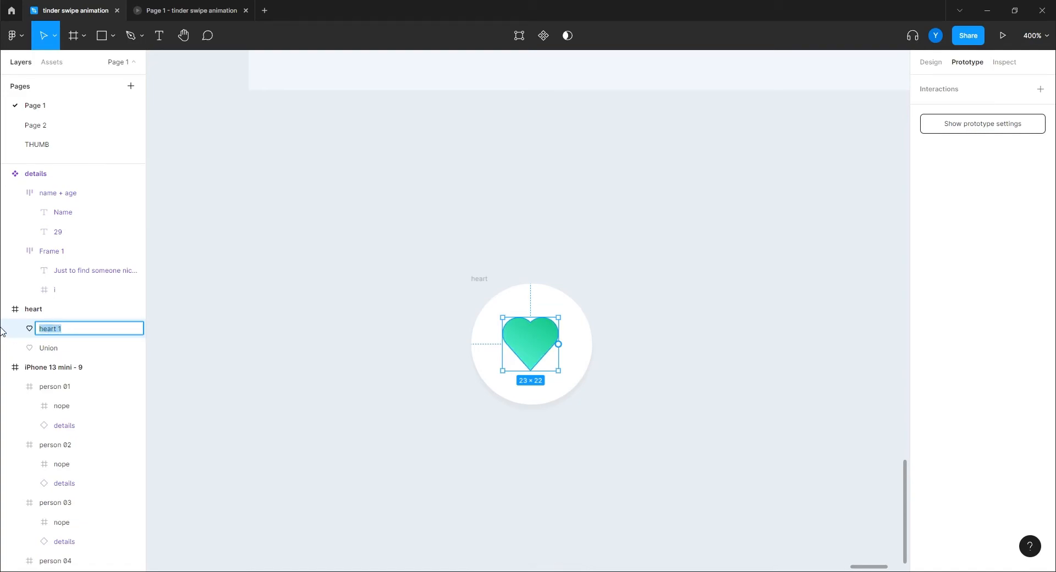
click(52, 349)
double_click(57, 350)
text(heart 2)
key(Return)
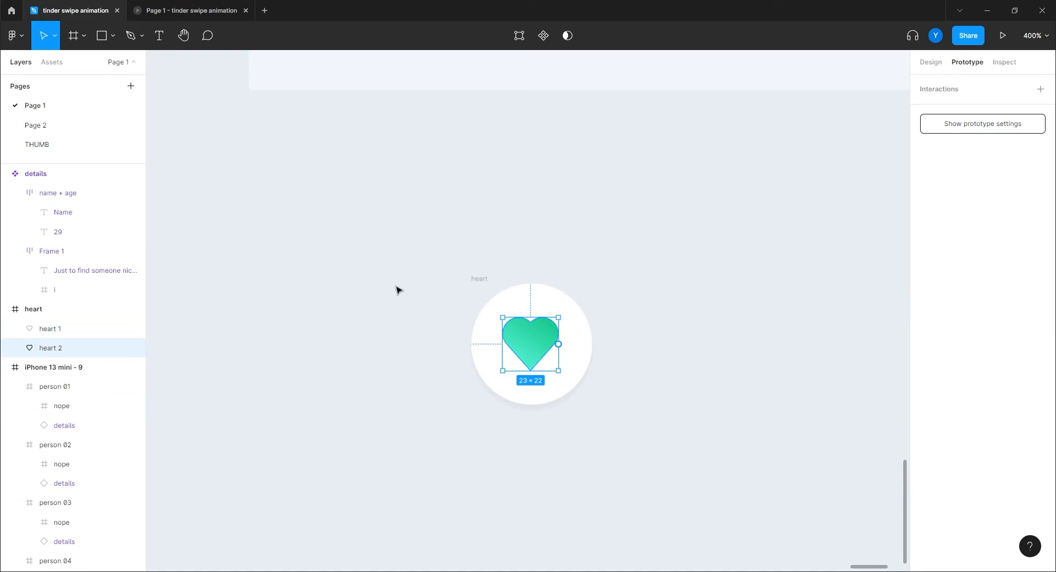
click(373, 273)
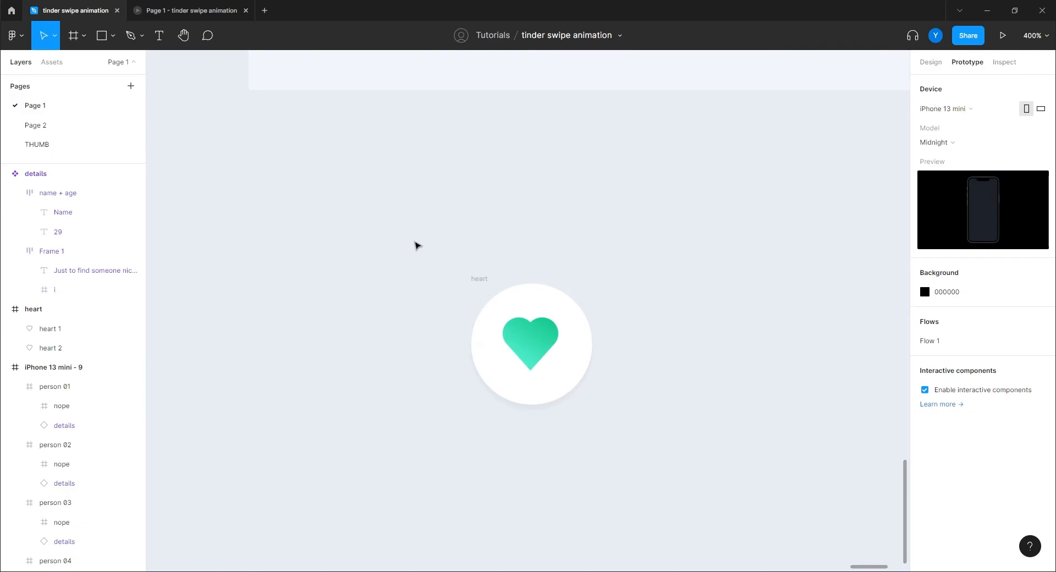
Step: Draw a 15 × 15 frame over the upper part of the heart in the heart button and fill it with red E24A4A
key(f)
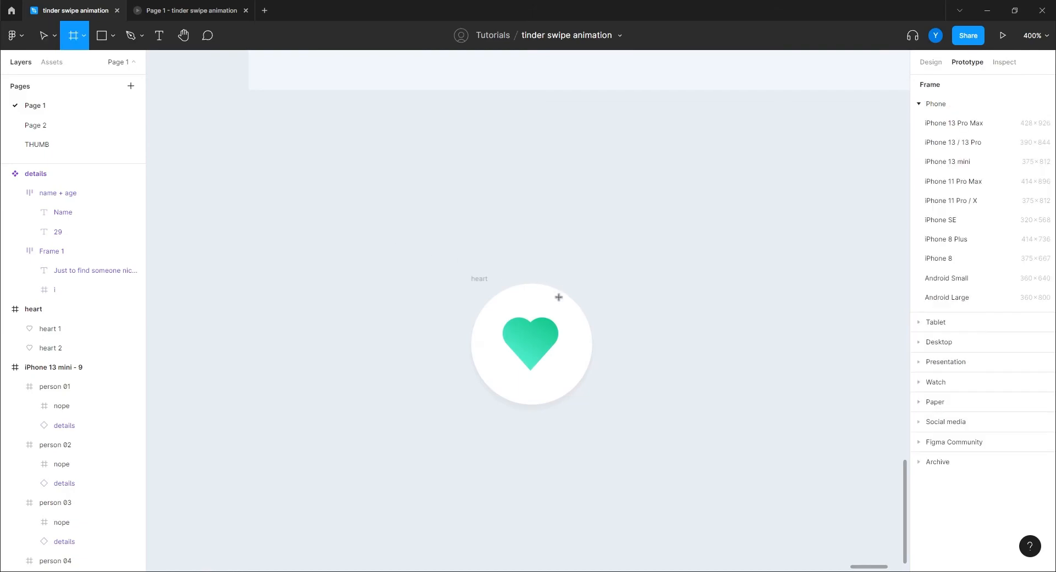
drag(512, 297, 549, 334)
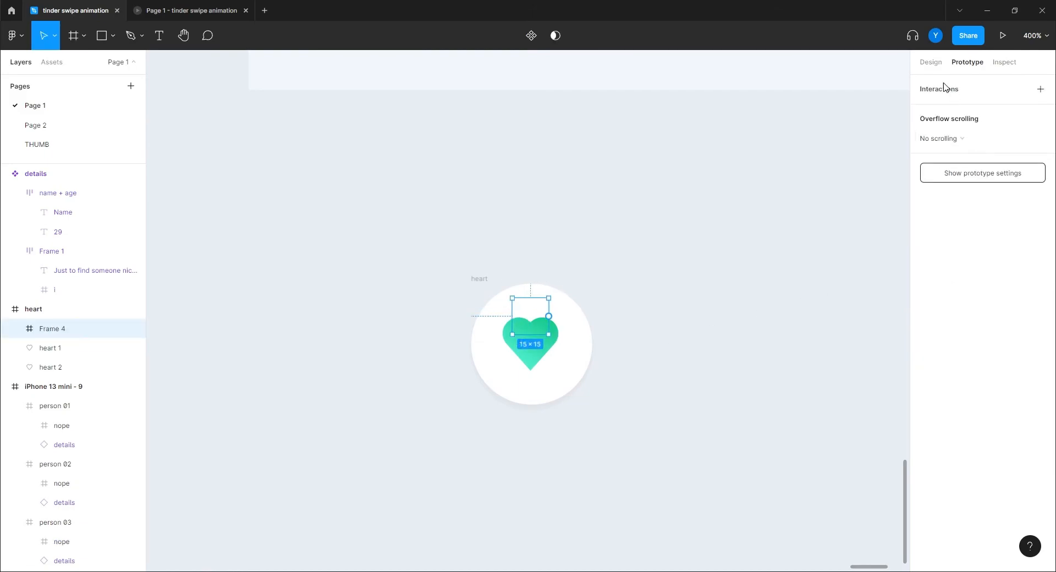
click(930, 62)
click(1040, 426)
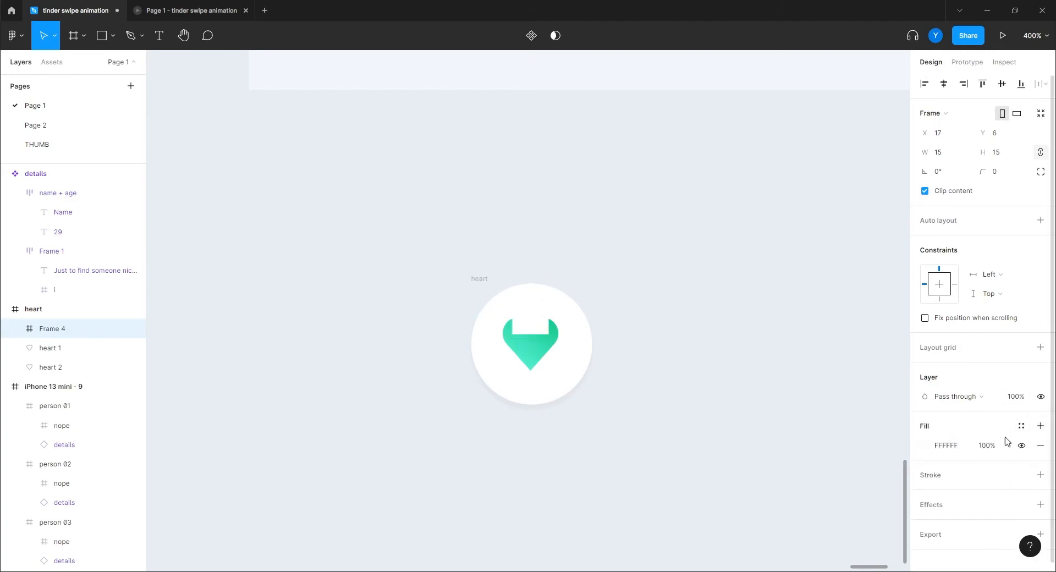
click(924, 445)
click(817, 298)
drag(818, 301, 863, 289)
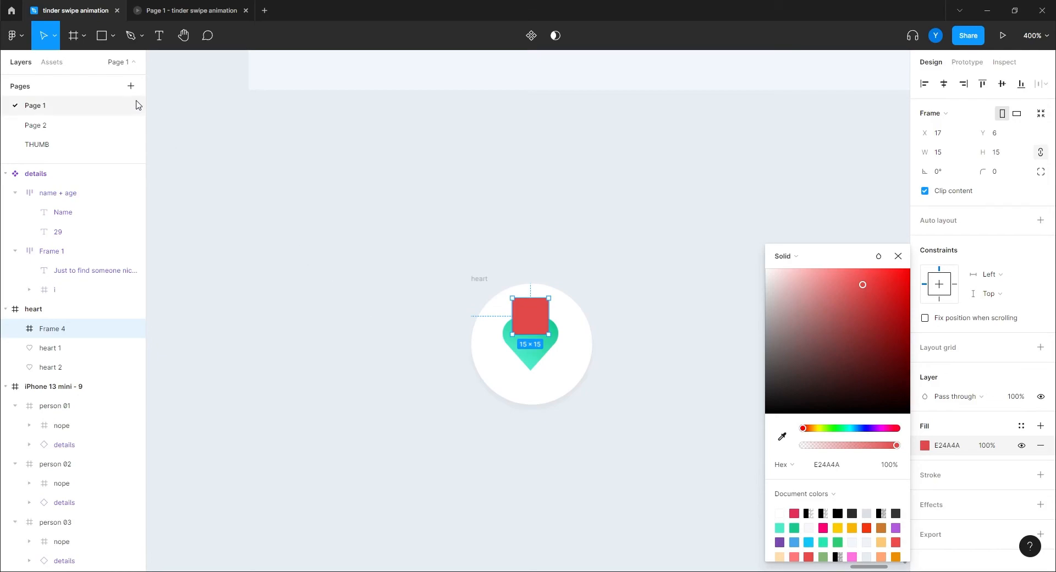
click(462, 298)
click(531, 318)
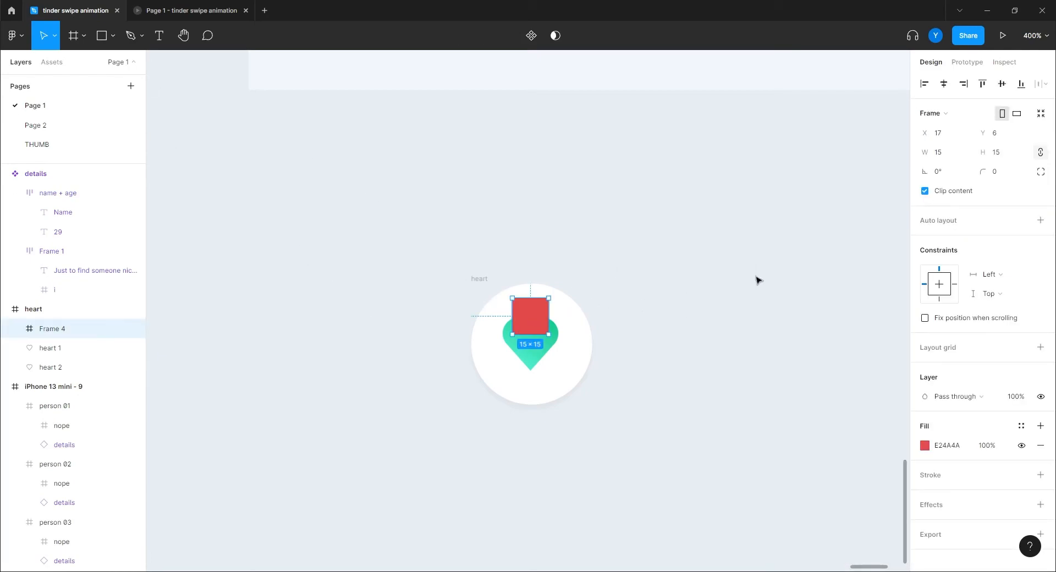
Step: Round the red frame into a circle with corner radius 18 and move it down to Y 8
click(998, 171)
text(18)
key(Return)
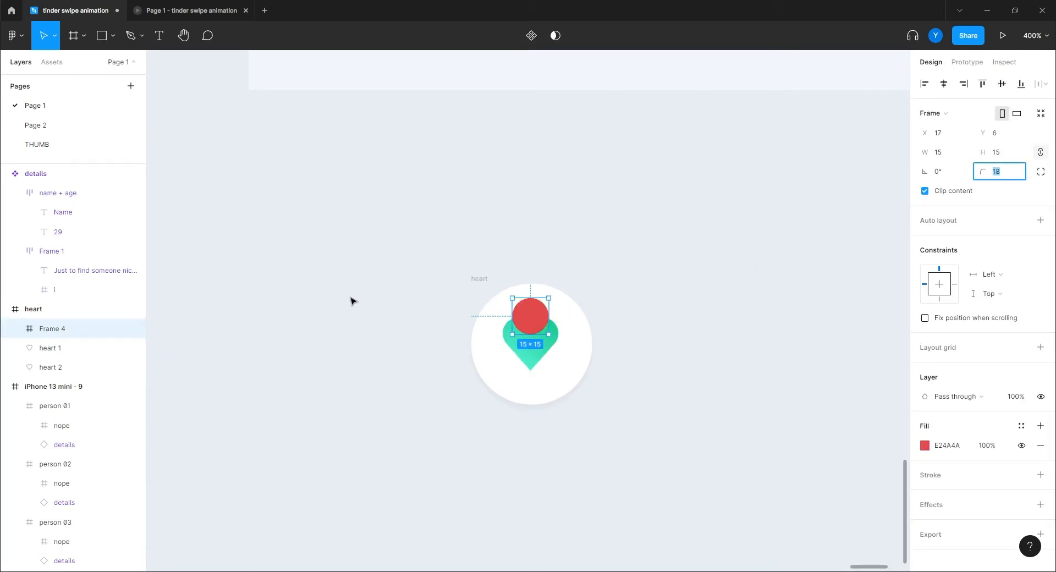
scroll(352, 299, left, 3)
scroll(457, 290, up, 4)
drag(569, 328, 572, 338)
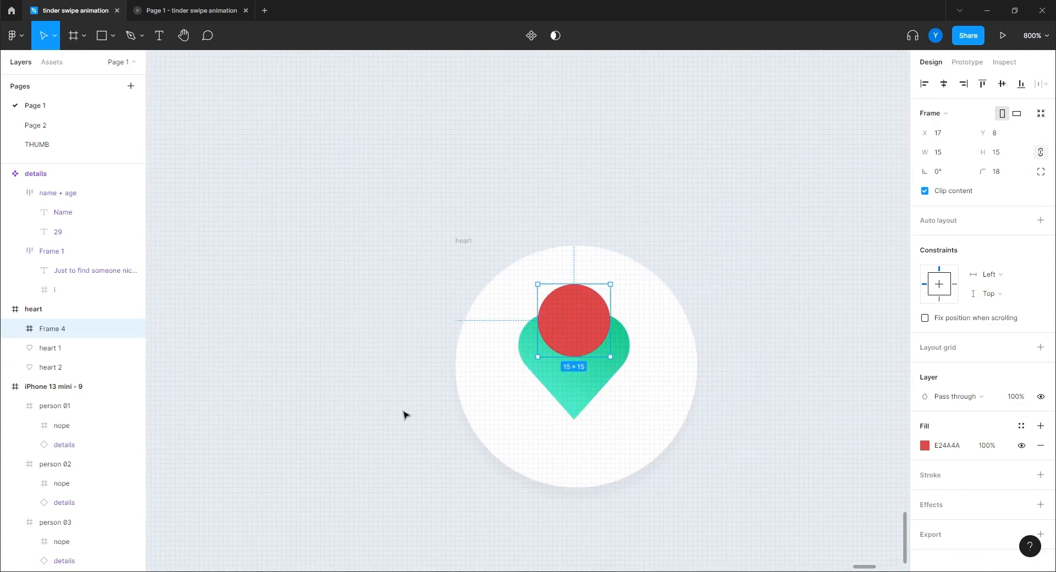
Step: Add a text layer reading 1 on the empty canvas beside the heart button
key(t)
click(357, 287)
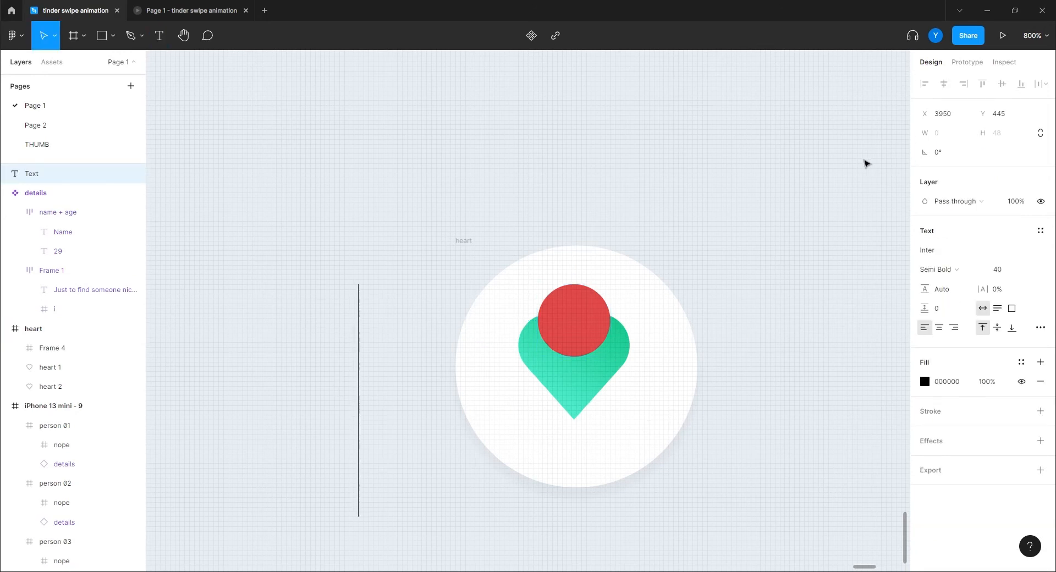
text(1)
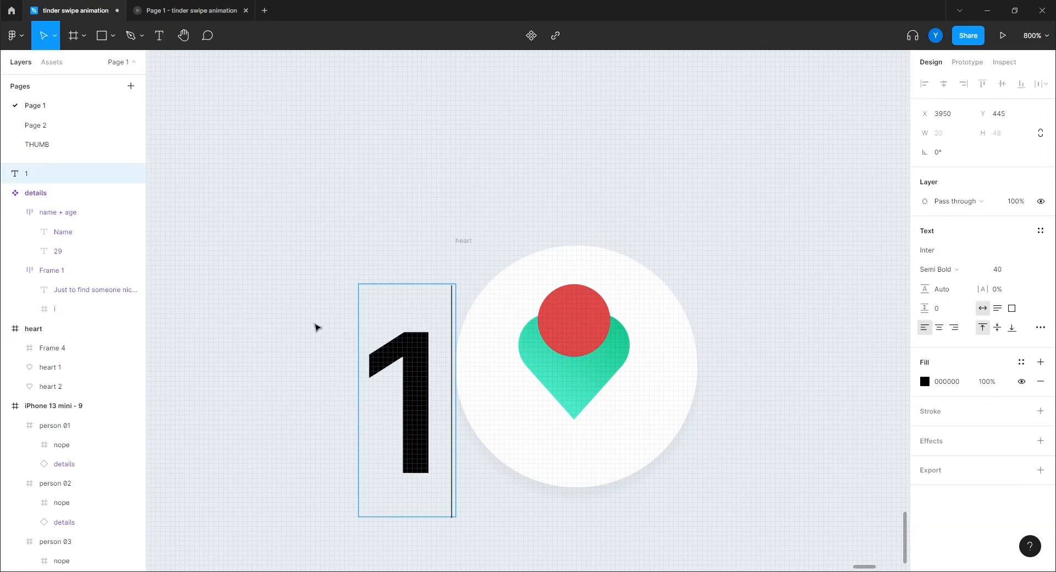
key(Escape)
drag(409, 402, 332, 318)
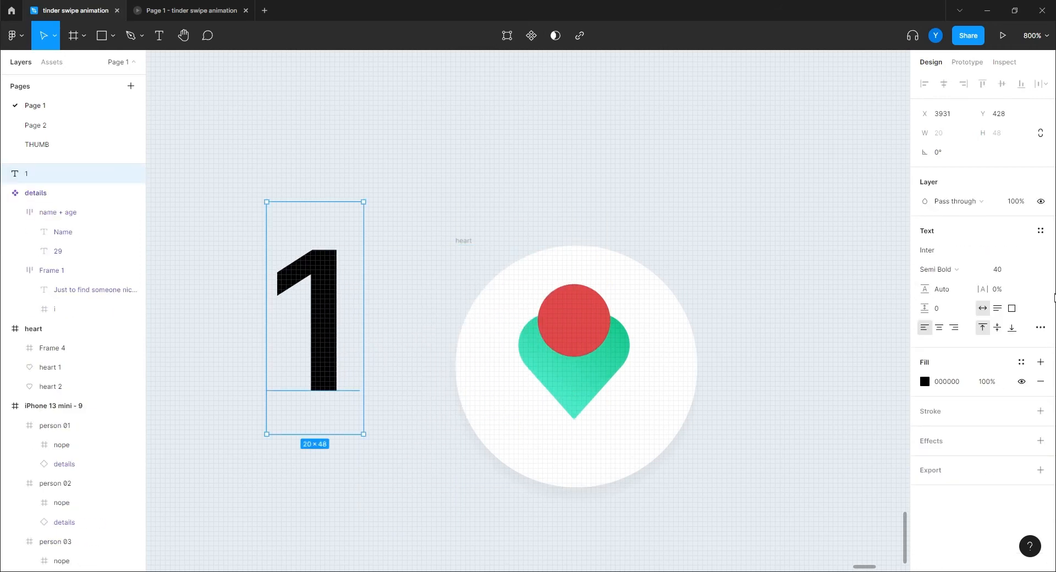
Step: Set the text 1 to Medium weight at font size 12
click(936, 269)
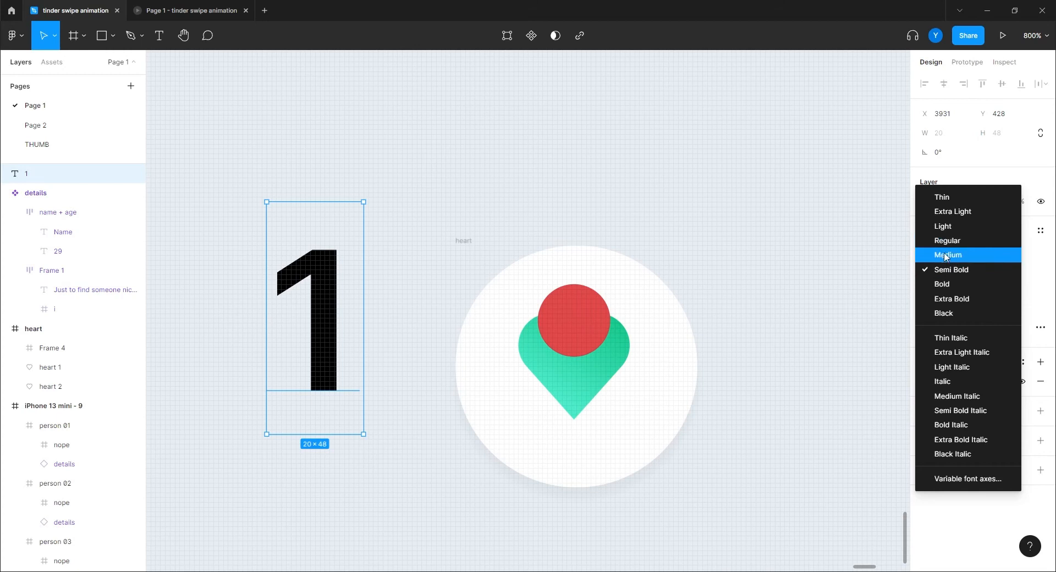
click(945, 255)
click(999, 269)
text(30)
key(Return)
text(12)
key(Return)
Step: Place the 1 inside the red circle, enlarged to 18 × 18 and centred horizontally in the heart button
drag(281, 250, 624, 371)
click(577, 332)
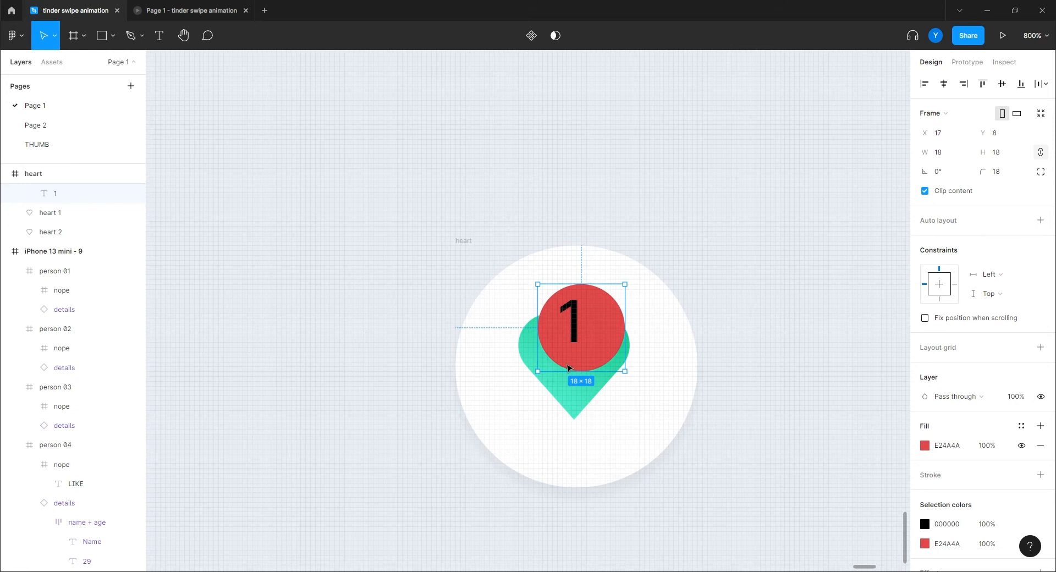
click(943, 83)
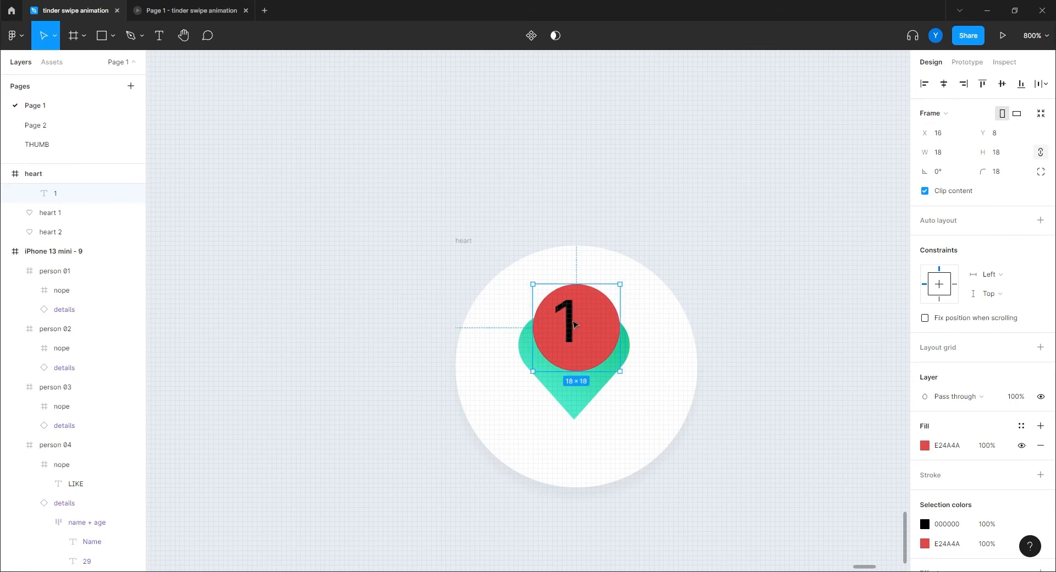
Step: Colour the 1 white FFFFFF and centre it horizontally and vertically inside the red circle
double_click(574, 324)
click(924, 459)
drag(825, 357, 604, 167)
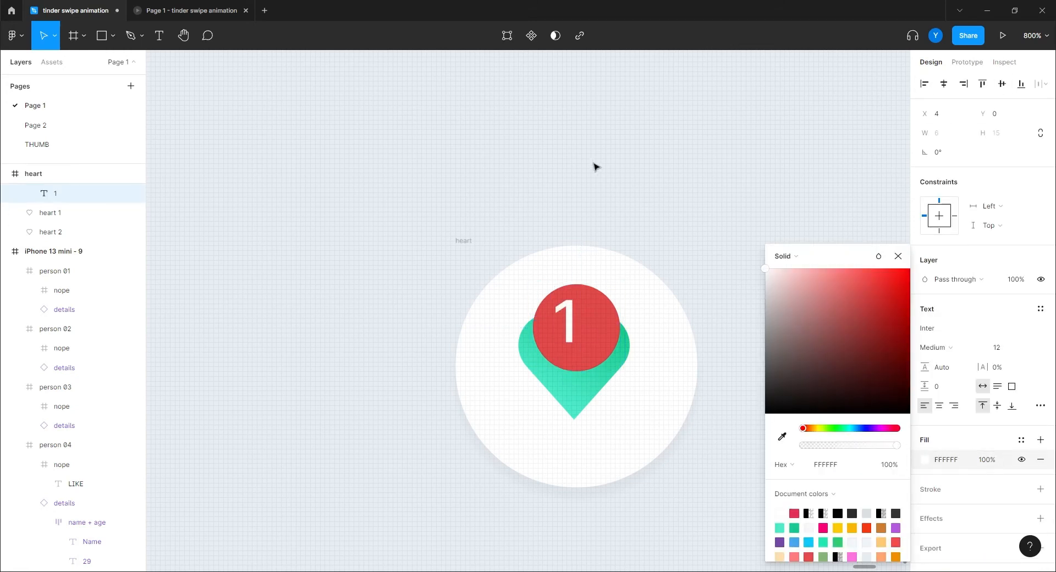
click(943, 84)
click(1001, 85)
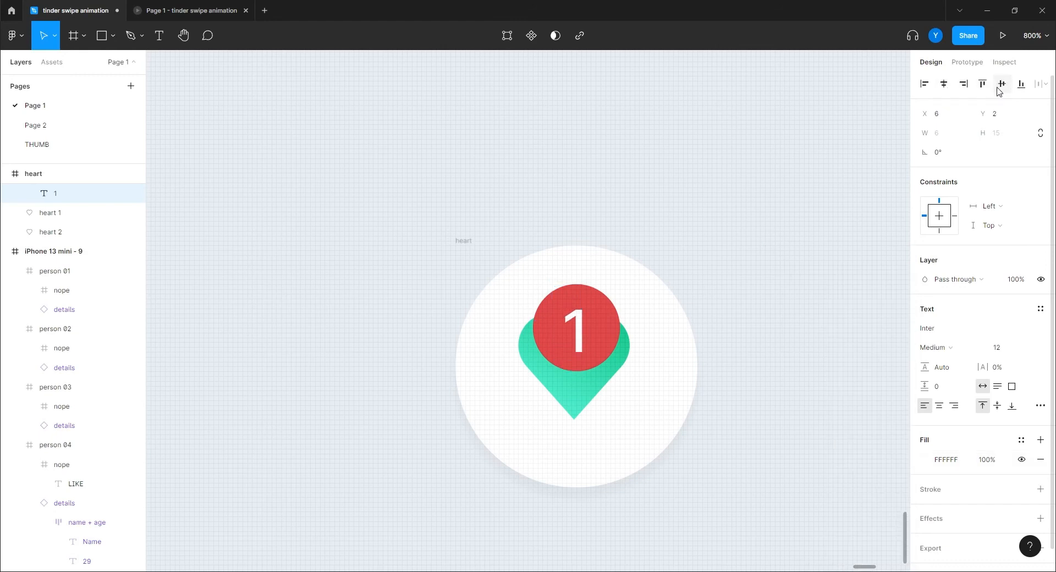
click(356, 245)
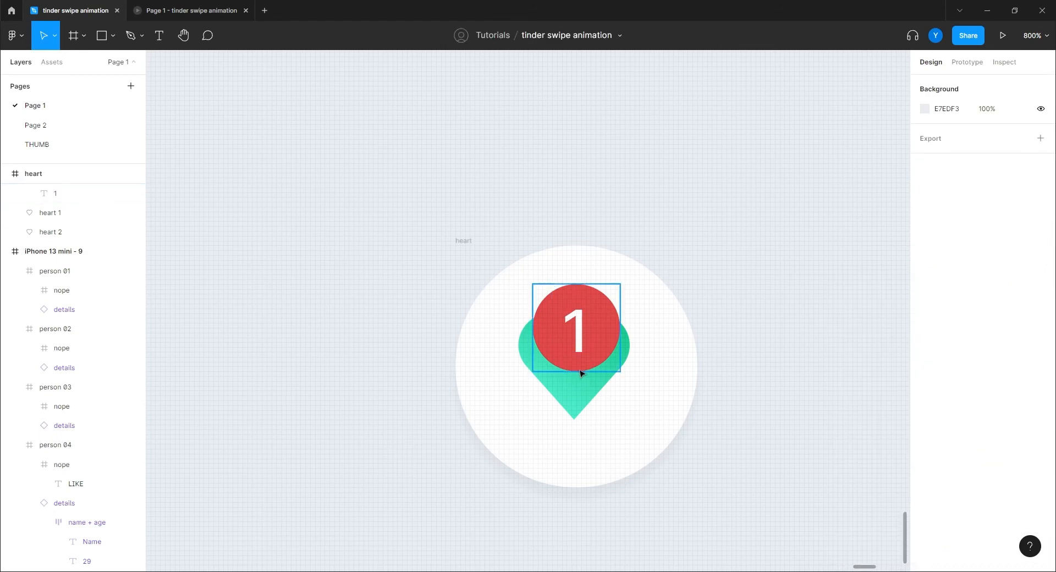
Step: Centre the heart 1 shape horizontally within the heart button
click(579, 397)
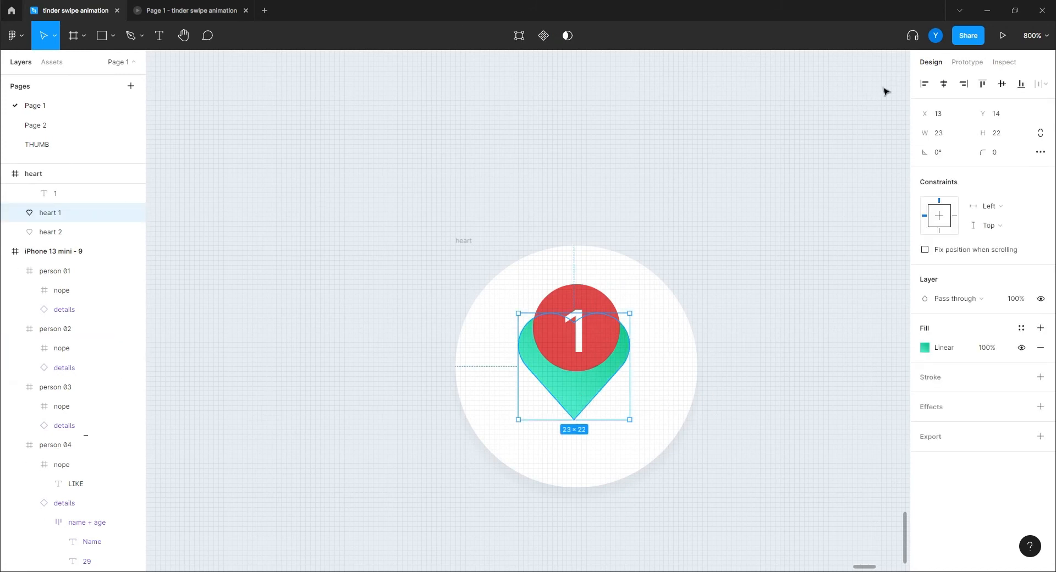
click(944, 84)
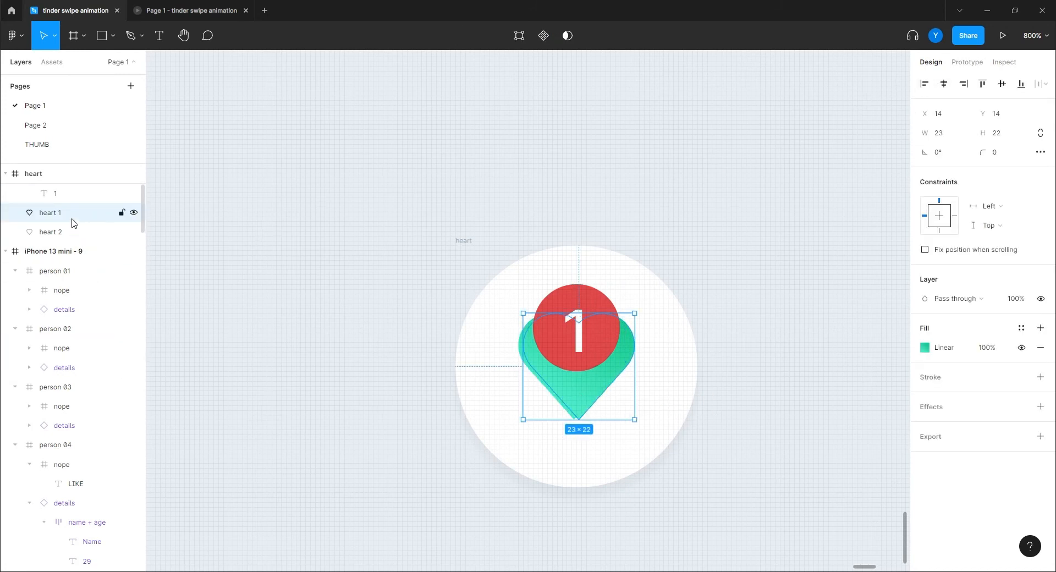
click(392, 216)
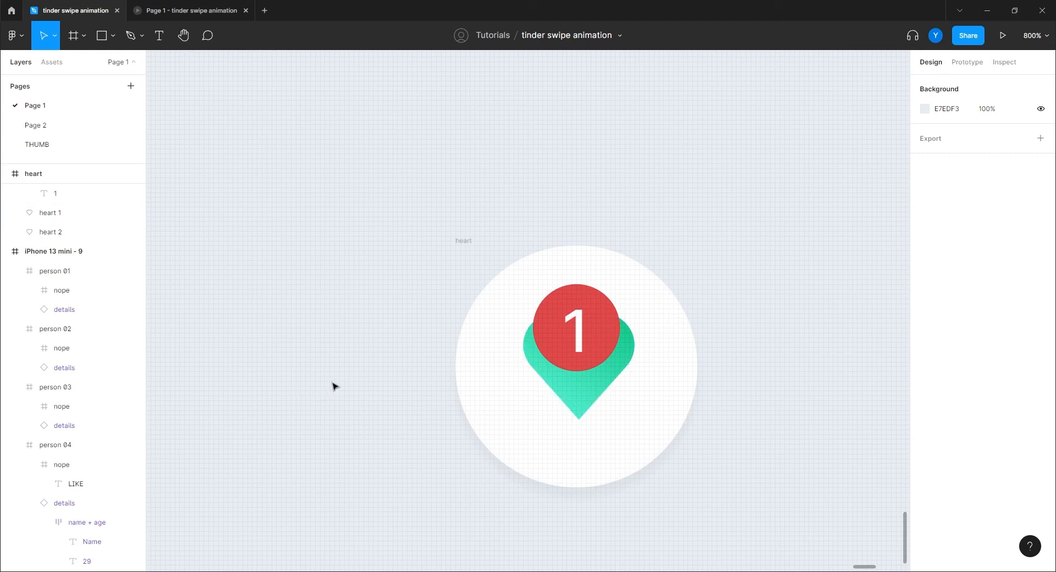
Step: Rename the heart button frame as heart / start
key(ctrl+minus)
drag(417, 363, 306, 287)
click(440, 249)
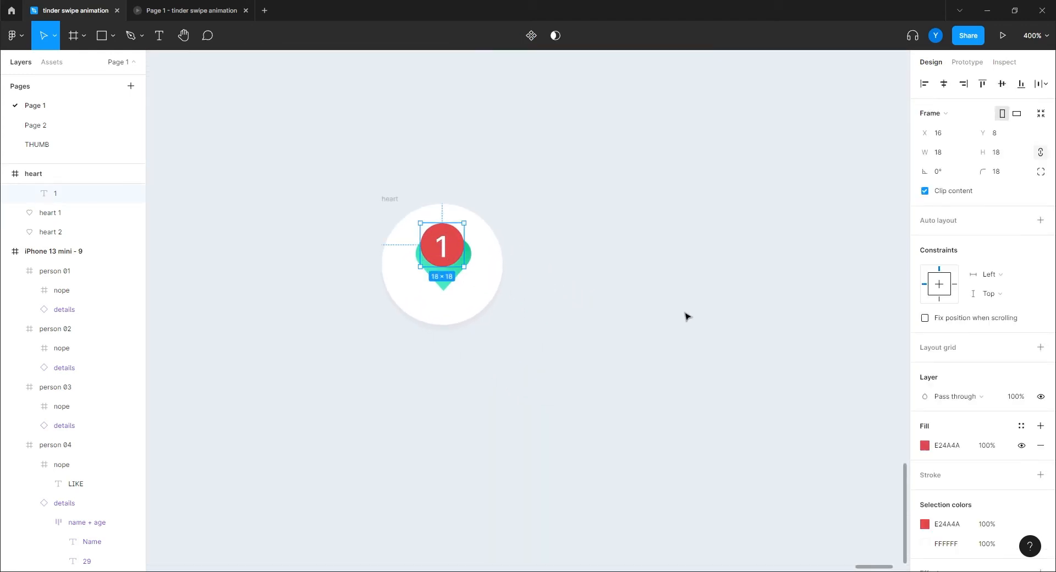
click(394, 199)
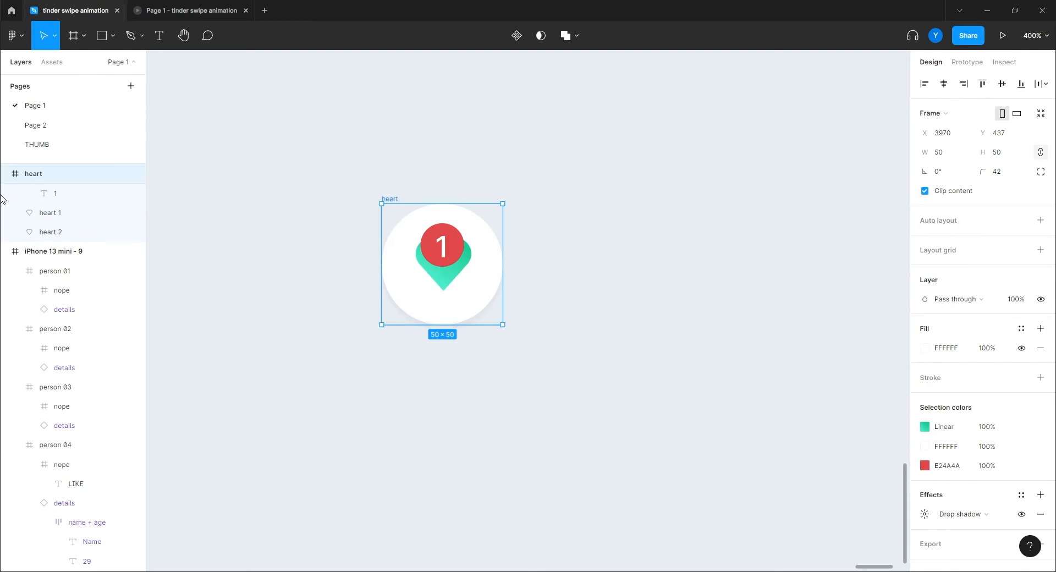
double_click(34, 174)
click(62, 174)
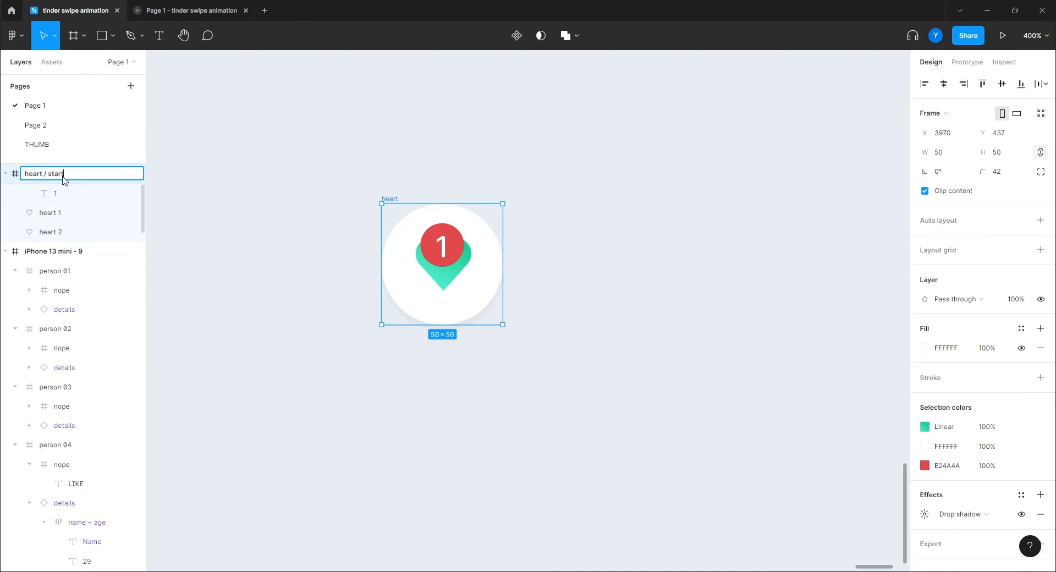
key(Return)
Step: Duplicate the heart / start frame and rename the copy heart / fade
key(ctrl+d)
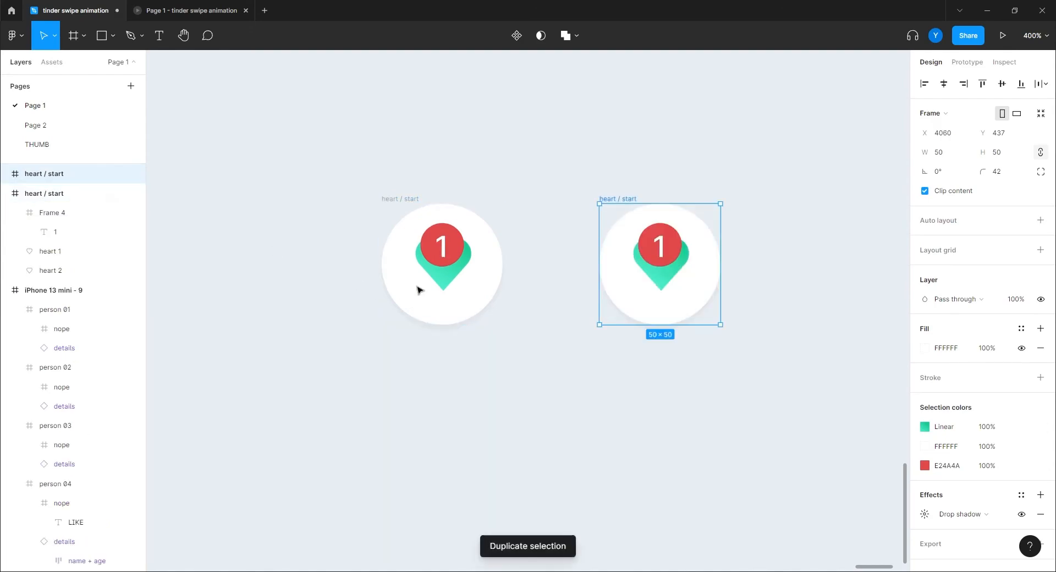
double_click(58, 174)
double_click(55, 174)
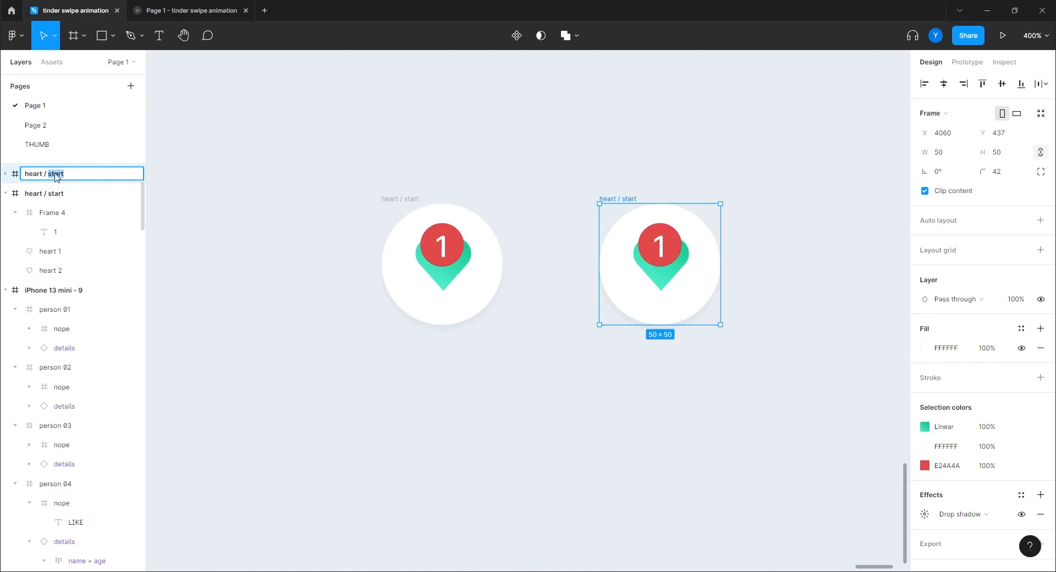
text(fade)
key(Return)
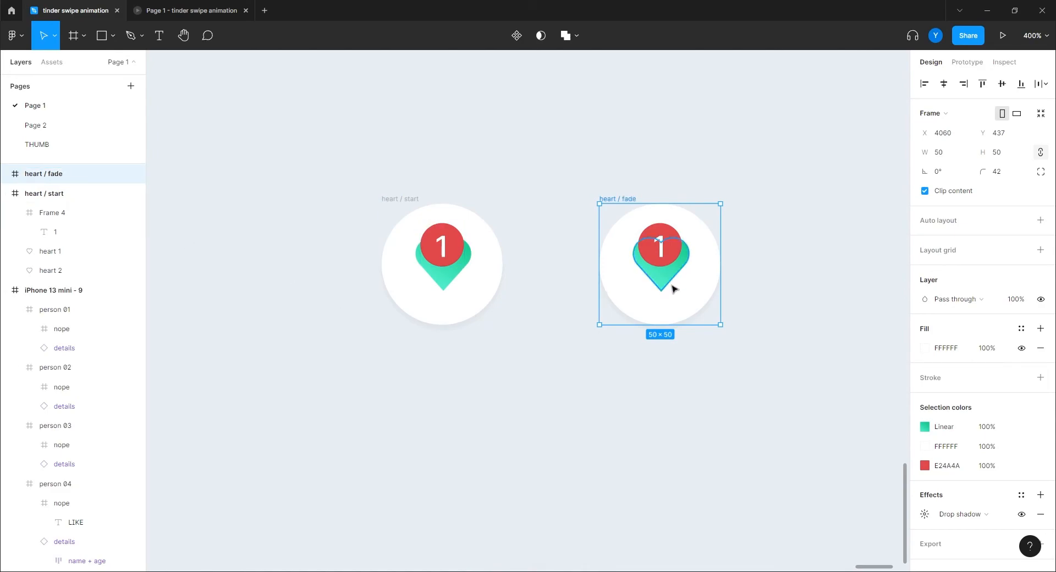
Step: Duplicate the heart / fade frame and rename the copy heart / end
key(ctrl+d)
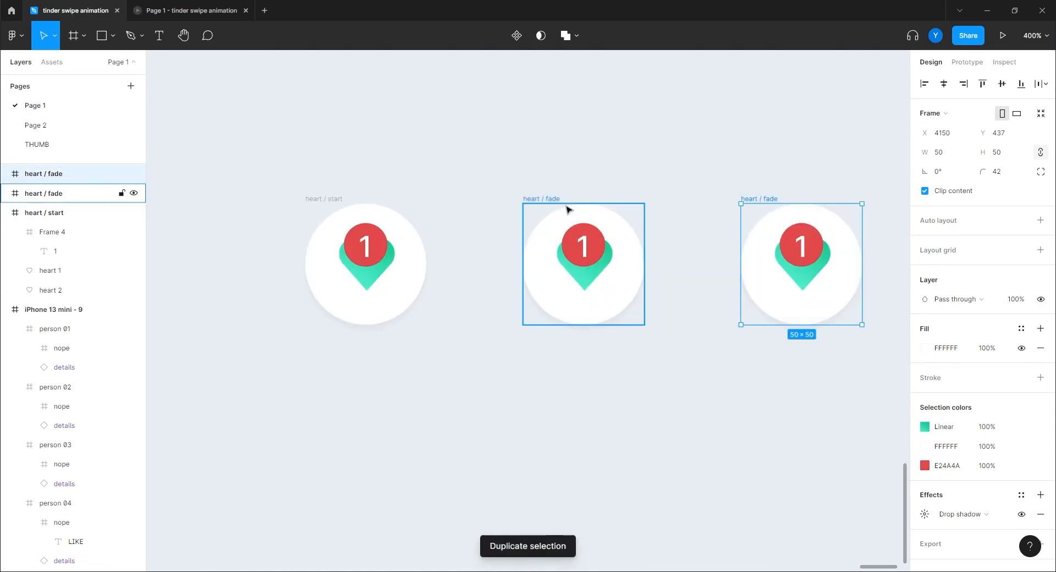
double_click(49, 174)
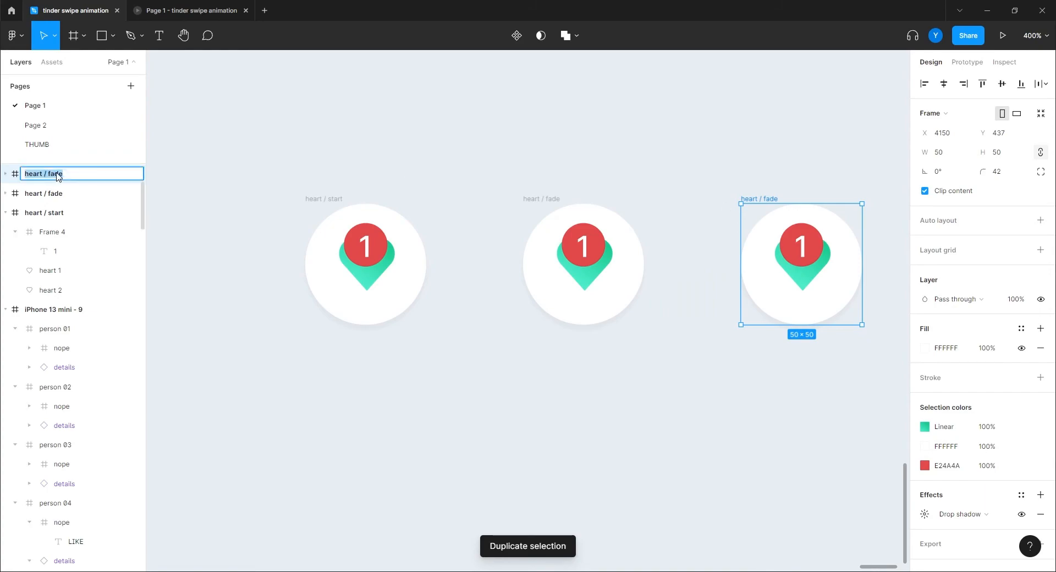
click(54, 174)
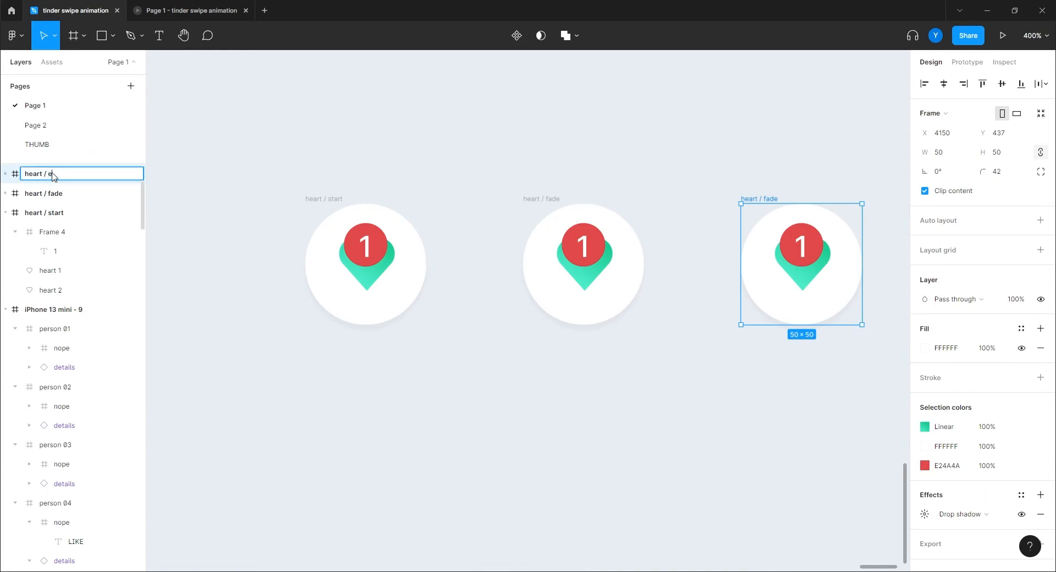
text(end)
key(Return)
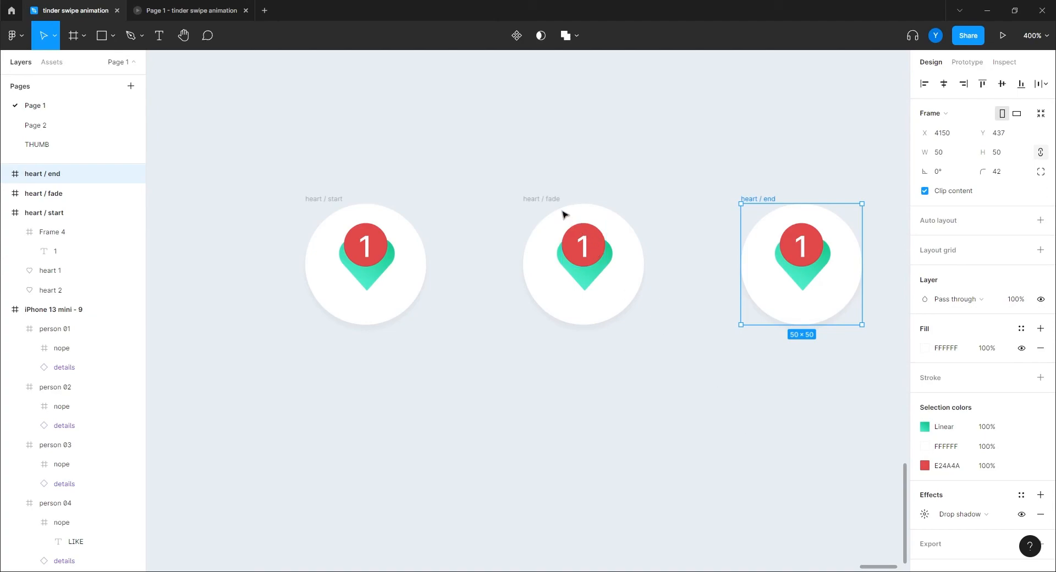
Step: Set the red number badge's opacity to 0% in the heart / start frame
click(364, 243)
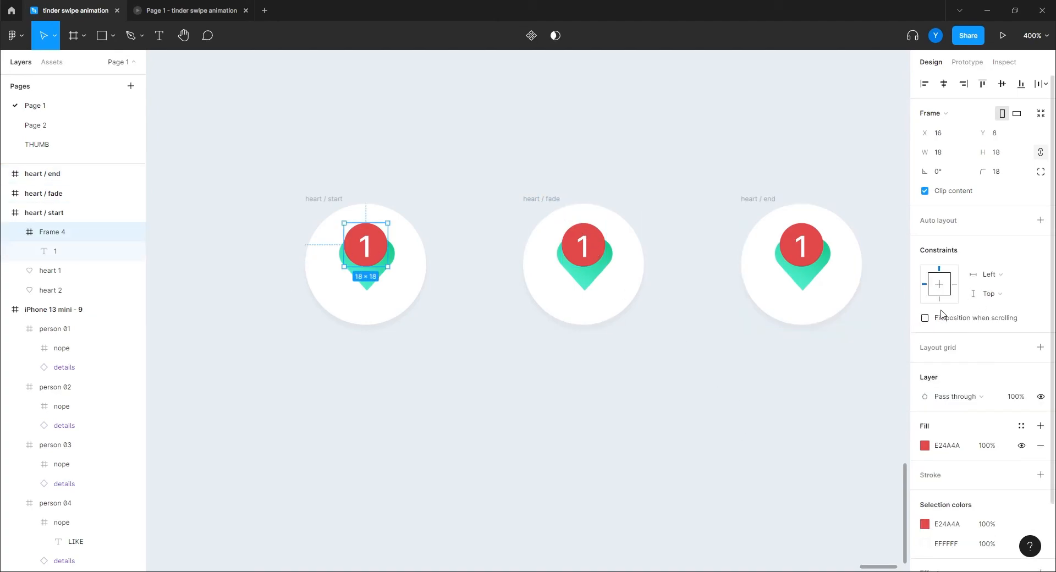
key(0)
key(0)
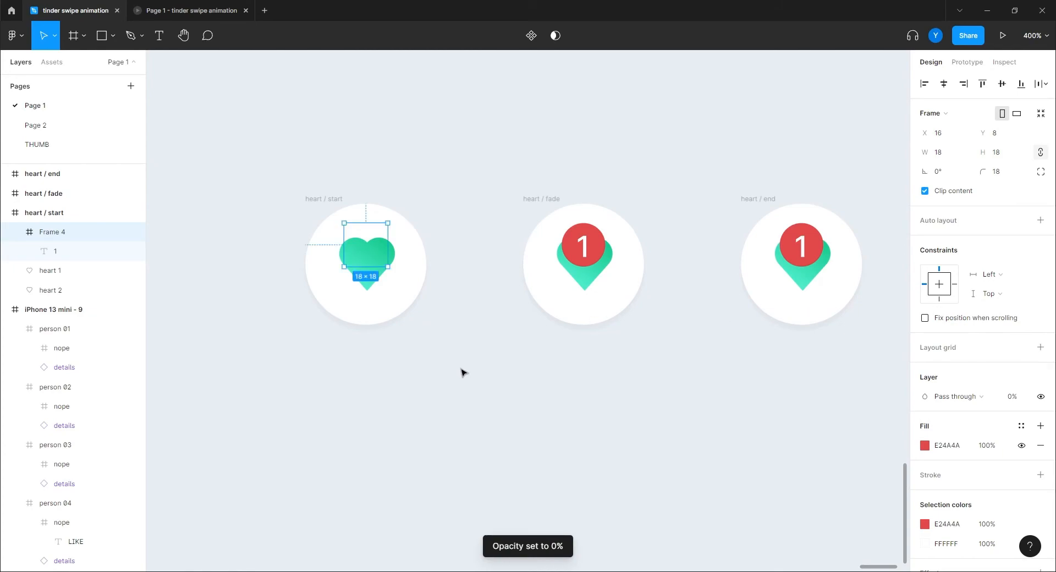
click(465, 374)
Step: Try to shrink the red number badge in heart / fade to 12 × 12
click(580, 244)
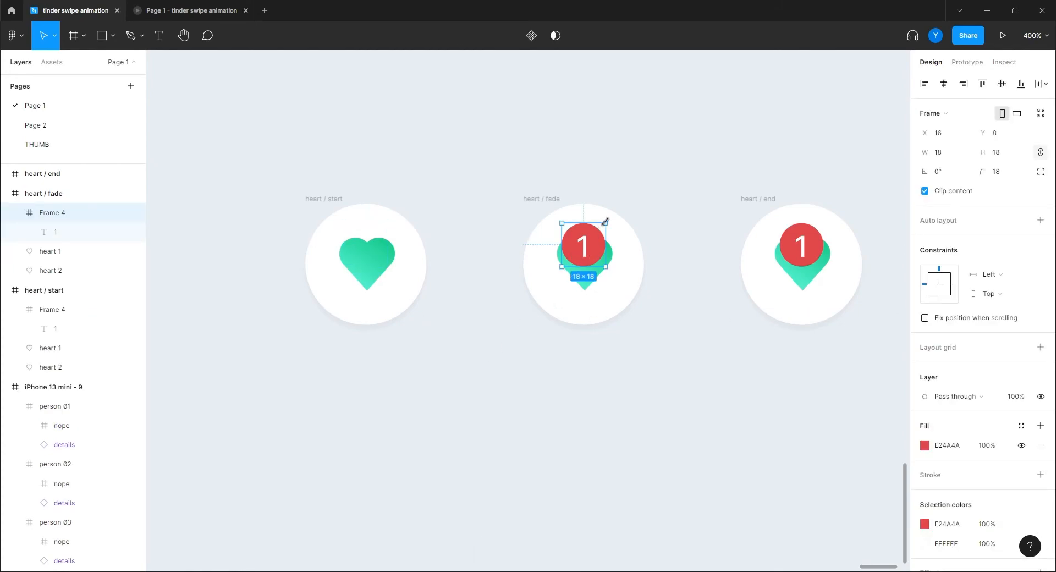
drag(605, 224, 590, 235)
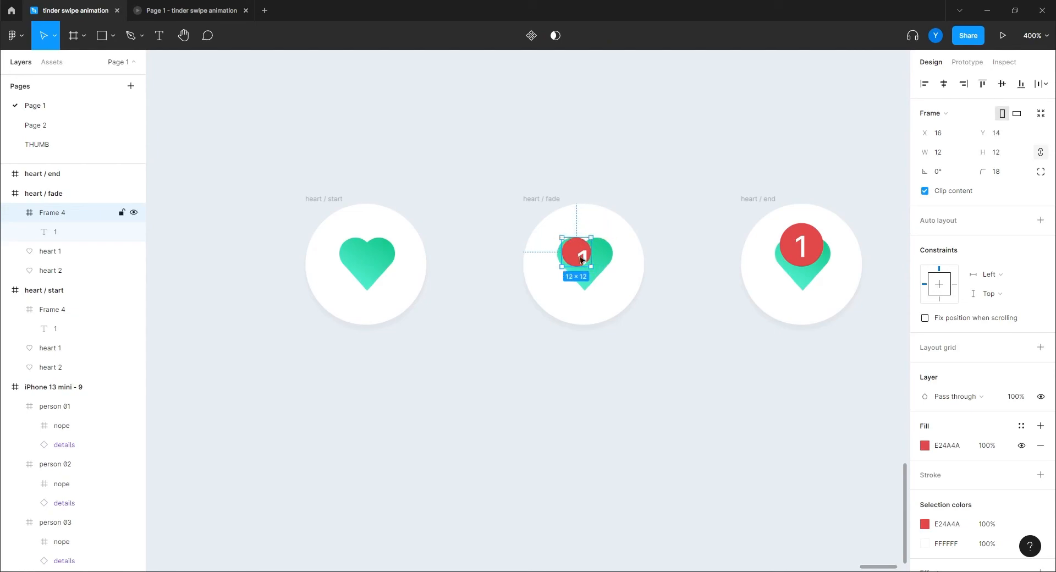
key(ctrl+z)
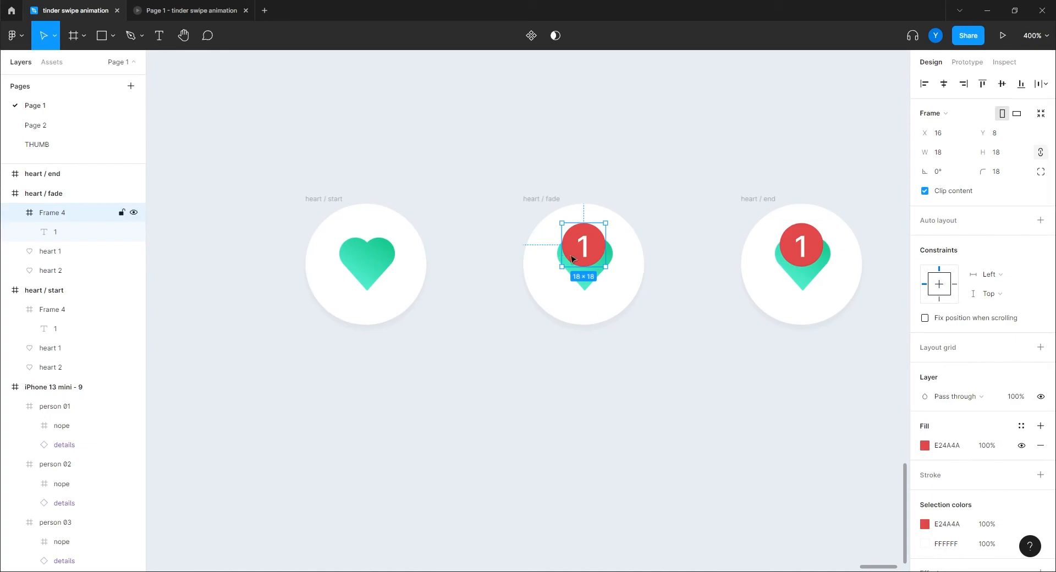
Step: Set the horizontal and vertical constraints of the 1 in heart / fade's red badge to Center
double_click(588, 248)
click(989, 205)
click(1002, 247)
click(988, 225)
click(992, 269)
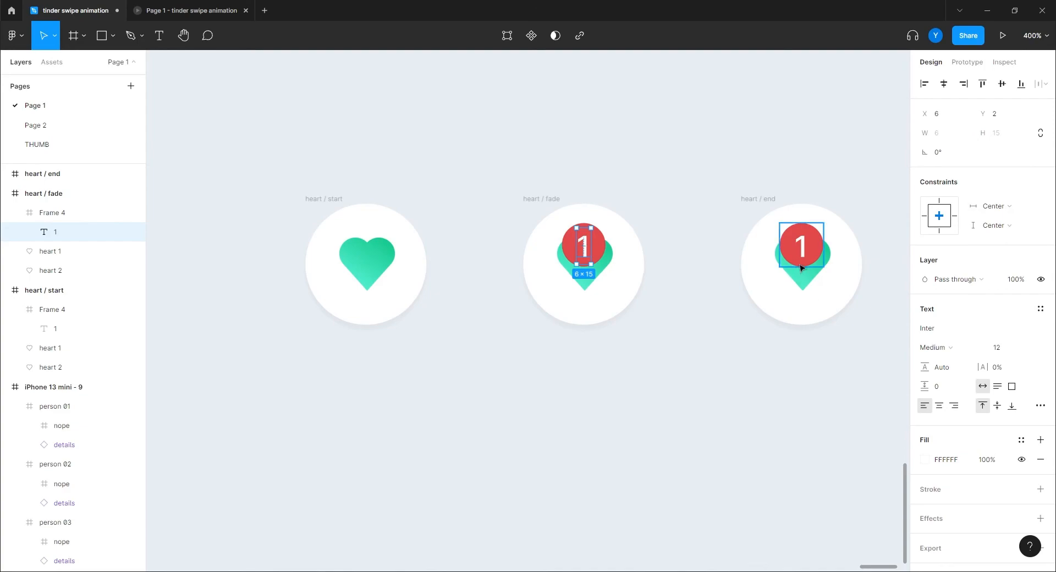
Step: Delete the heart / end frame
click(742, 212)
key(Delete)
Step: Shrink the red number badge in heart / fade to 14 × 14 and center it horizontally in its frame
click(541, 206)
click(584, 246)
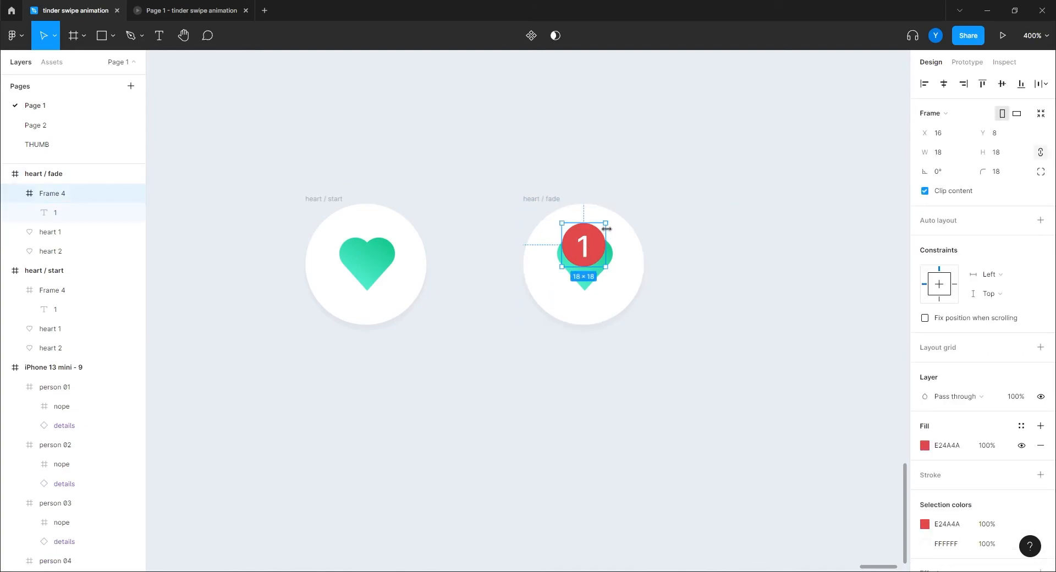
drag(605, 223, 593, 233)
scroll(484, 402, up, 5)
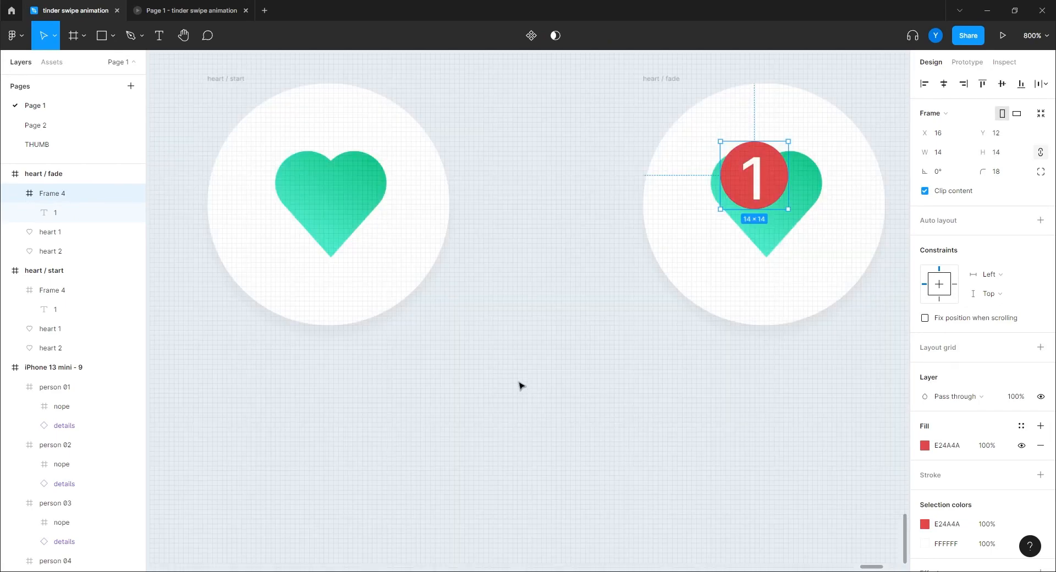
click(944, 84)
scroll(428, 383, right, 3)
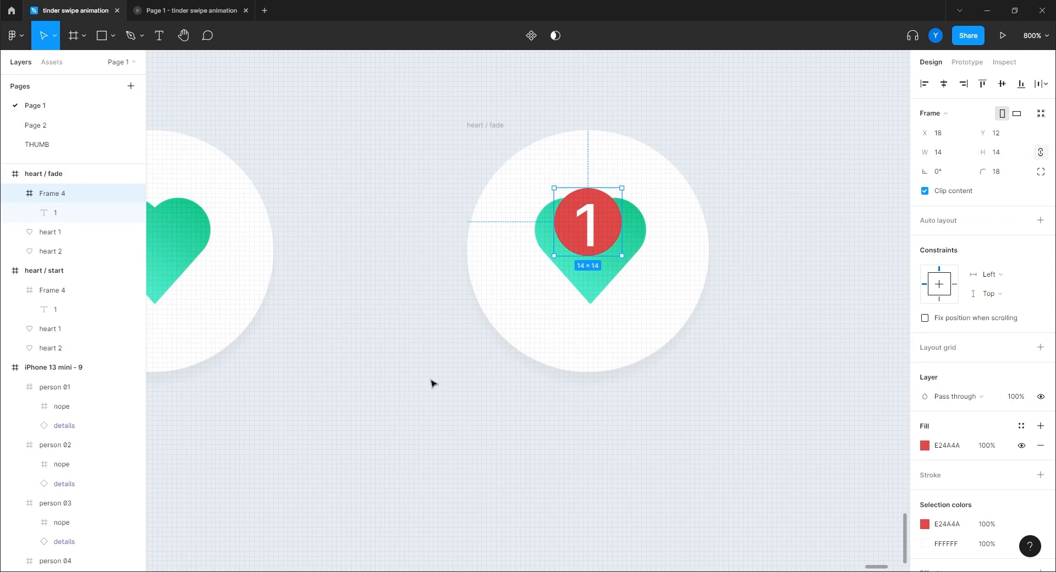
Step: Set the red number badge's opacity in heart / start to 100%
scroll(452, 390, down, 5)
scroll(467, 330, left, 3)
click(456, 244)
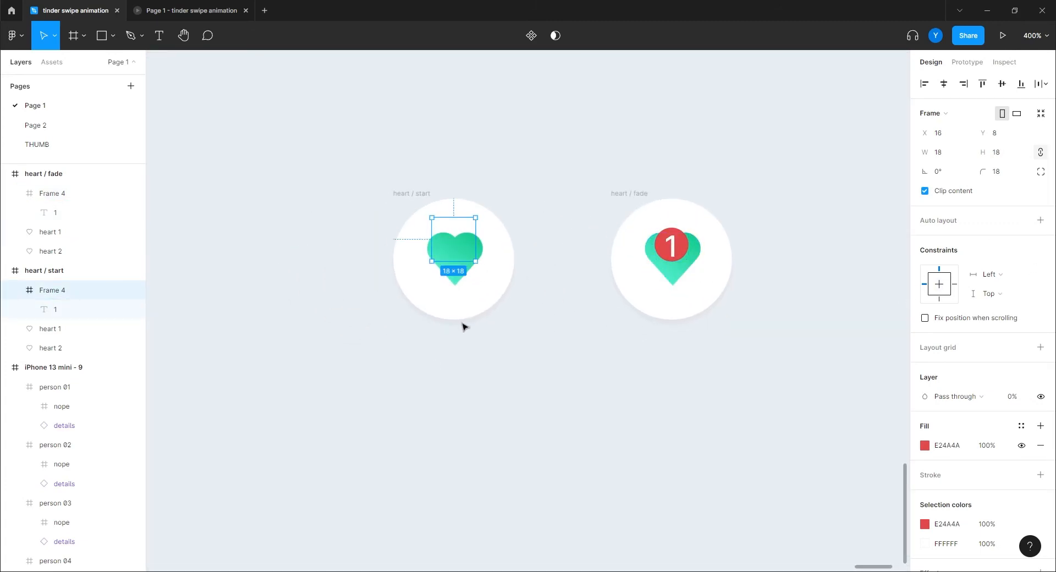
key(0)
key(0)
key(ctrl+plus)
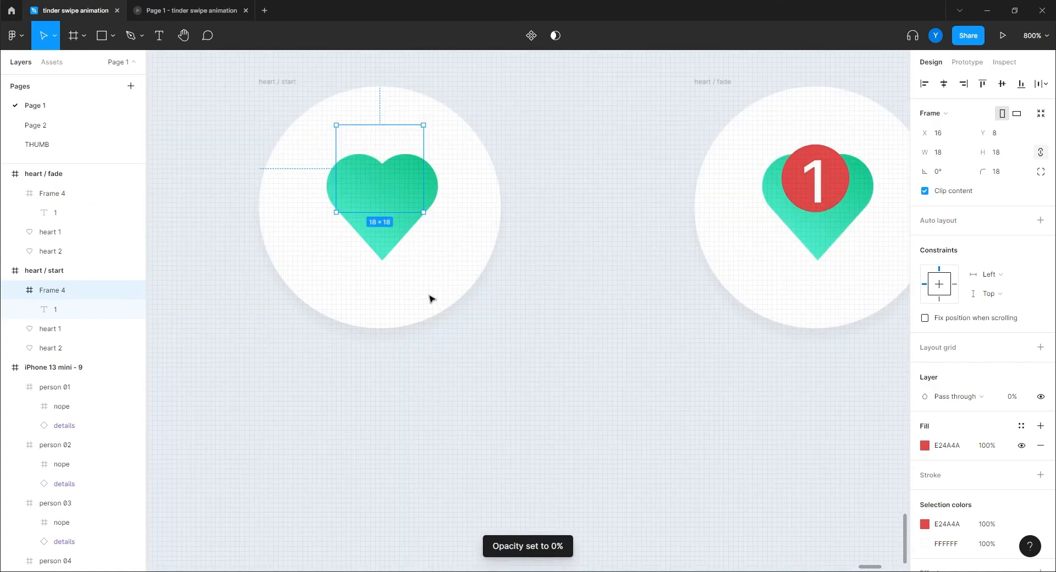
key(0)
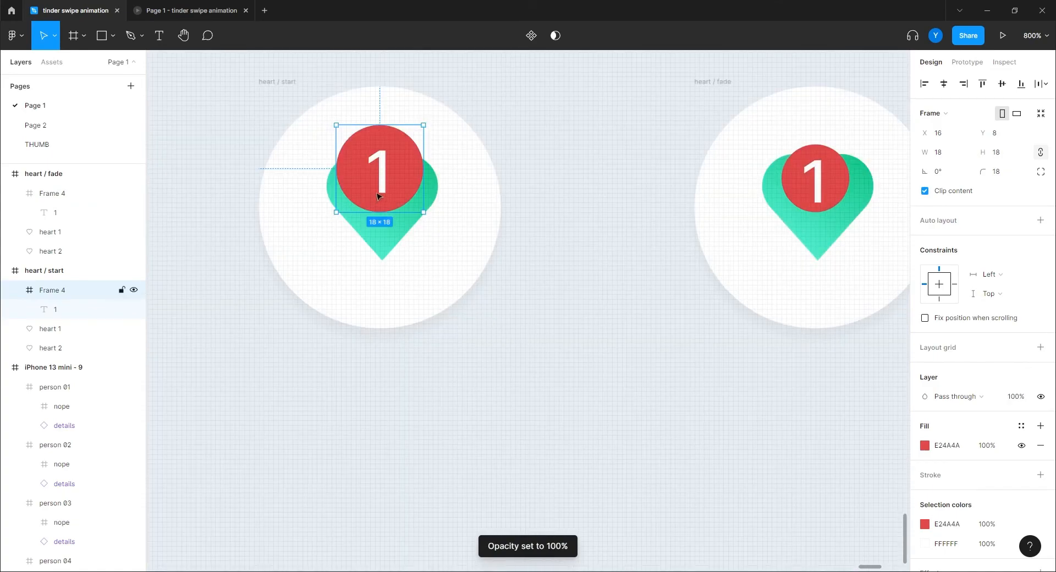
Step: Set the horizontal and vertical constraints of the 1 in heart / start's red badge to Center
double_click(383, 185)
click(988, 206)
click(998, 250)
click(999, 235)
click(990, 266)
click(373, 410)
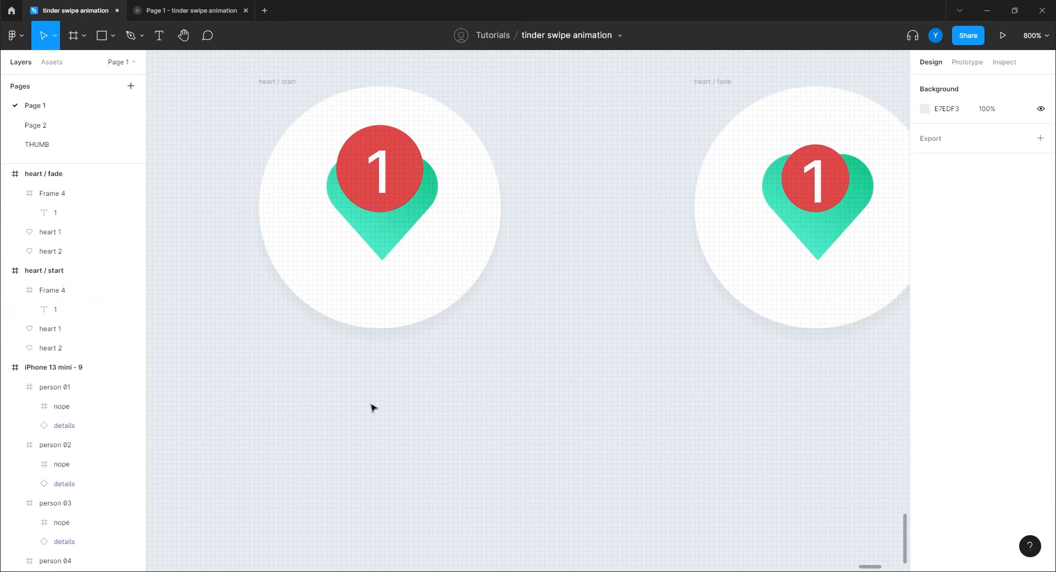
Step: Enlarge heart / start's red badge to 22 × 22 and position it at X 15, Y 6
click(366, 202)
drag(336, 212, 316, 233)
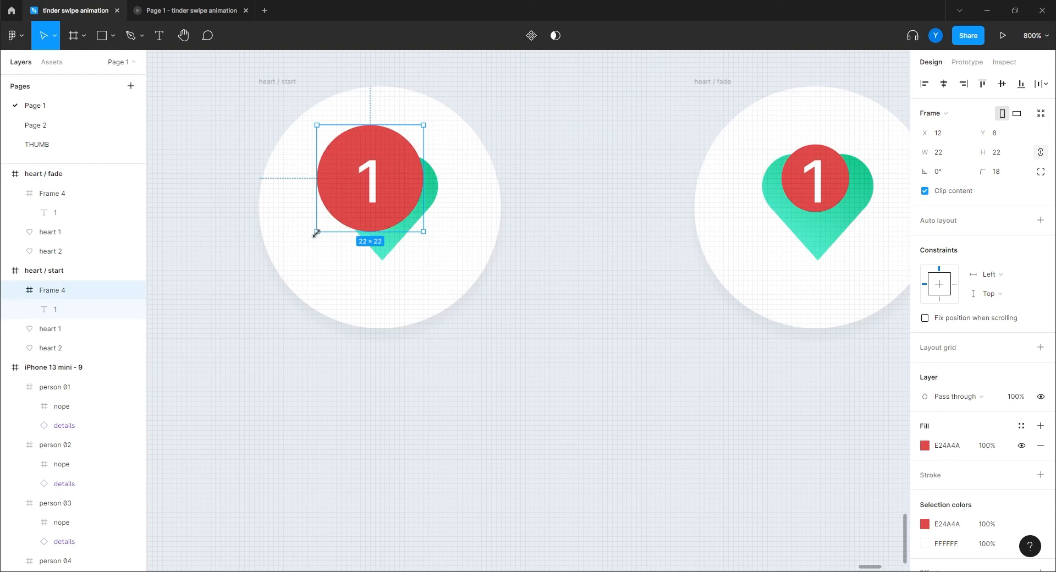
click(942, 86)
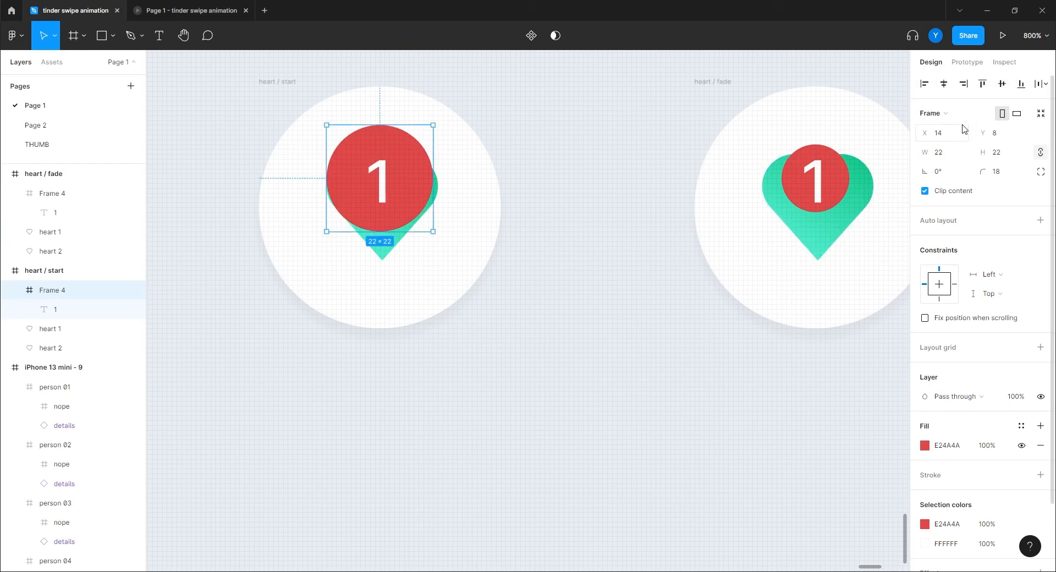
key(Right)
key(Up)
key(Up)
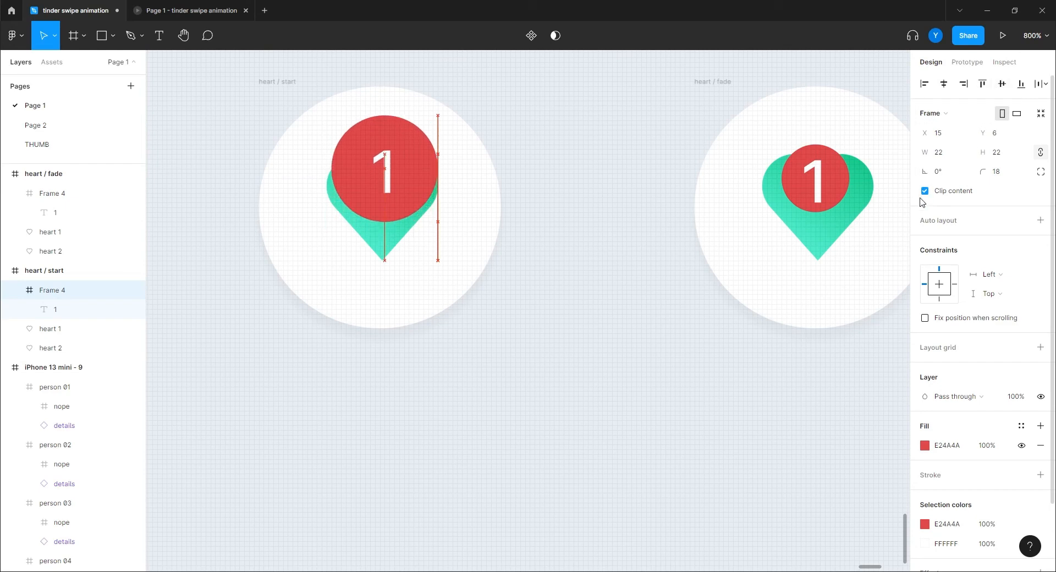
Step: Hide heart / start's enlarged red badge by setting its opacity to 0%
scroll(658, 346, right, 5)
key(ctrl+minus)
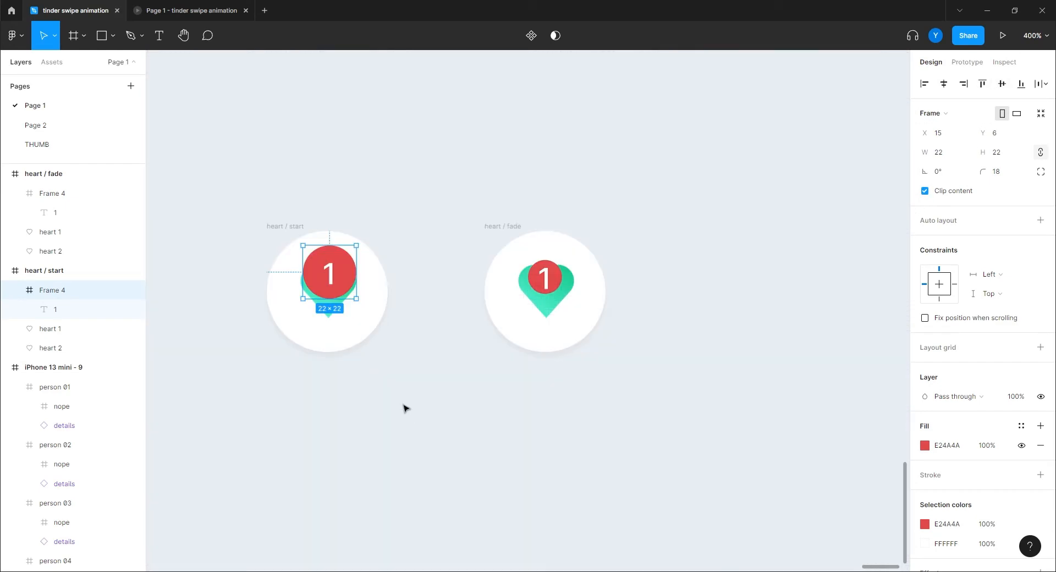
drag(384, 349, 600, 317)
key(0)
key(0)
scroll(624, 299, right, 5)
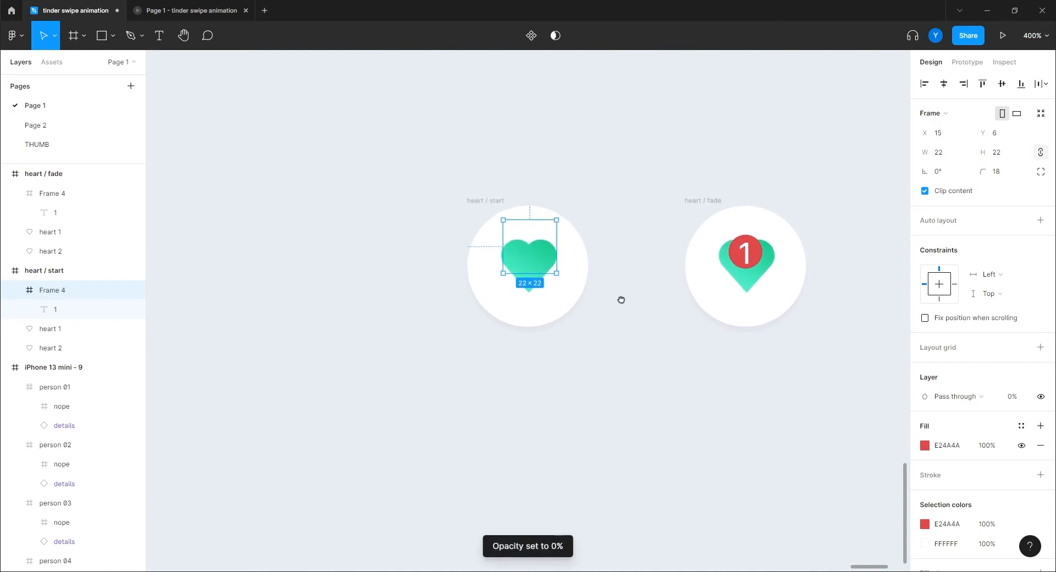
Step: Enlarge the heart 2 shape in heart / fade to about 49 × 46 around its center and set its opacity to 0%
click(471, 203)
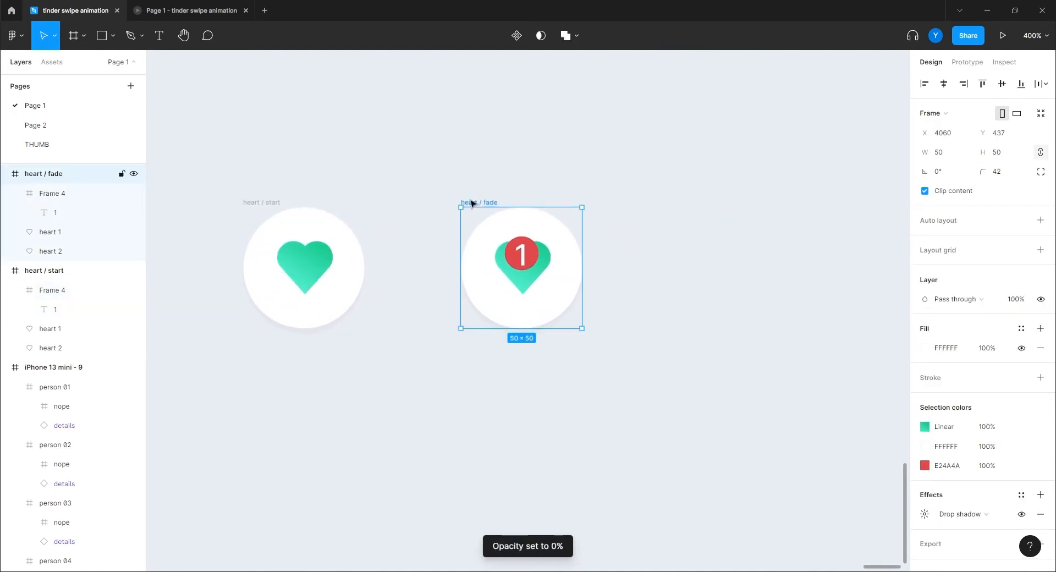
click(523, 290)
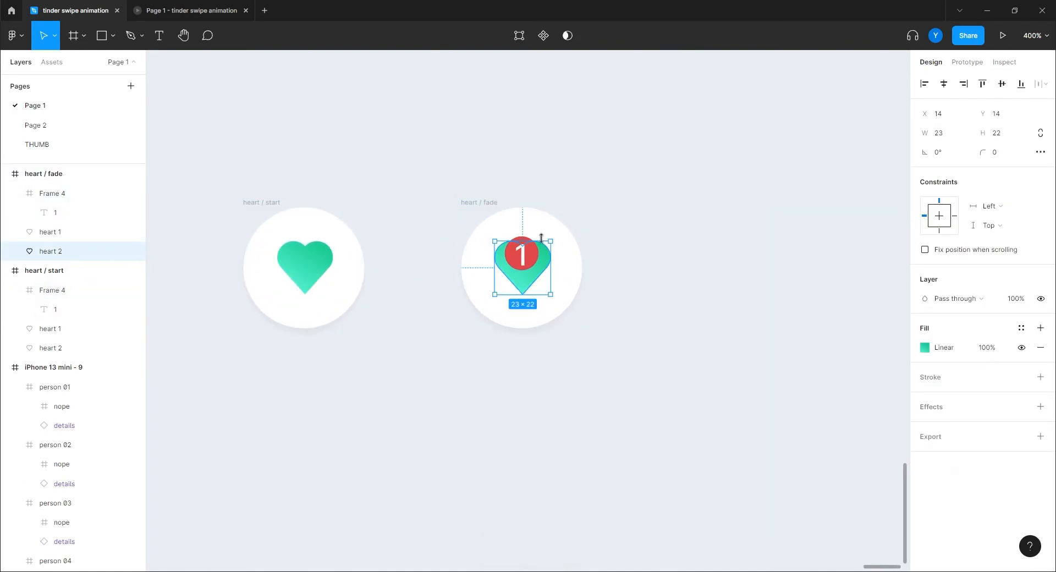
drag(552, 238, 581, 222)
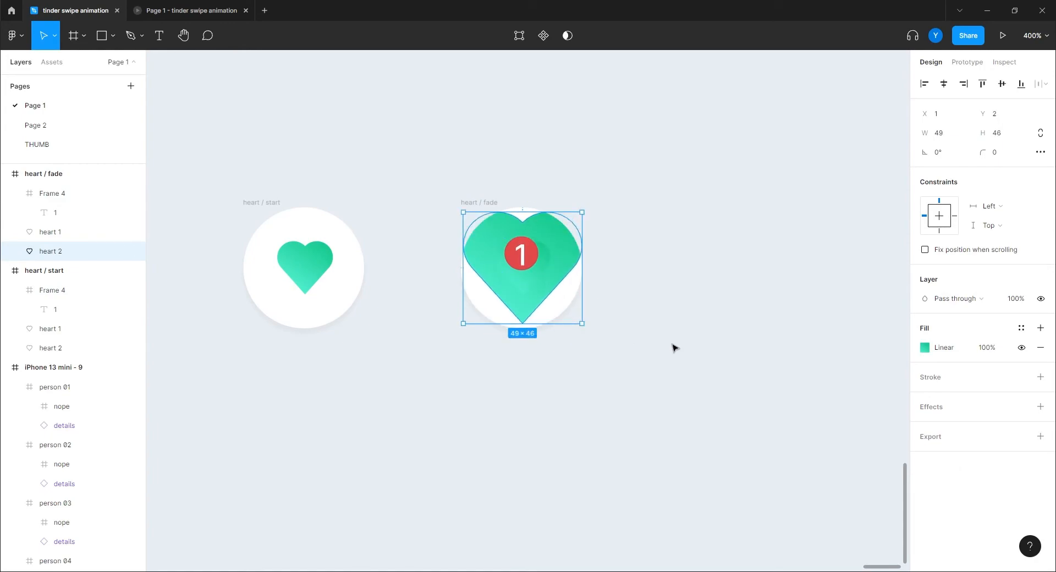
click(1022, 302)
text(00)
key(Return)
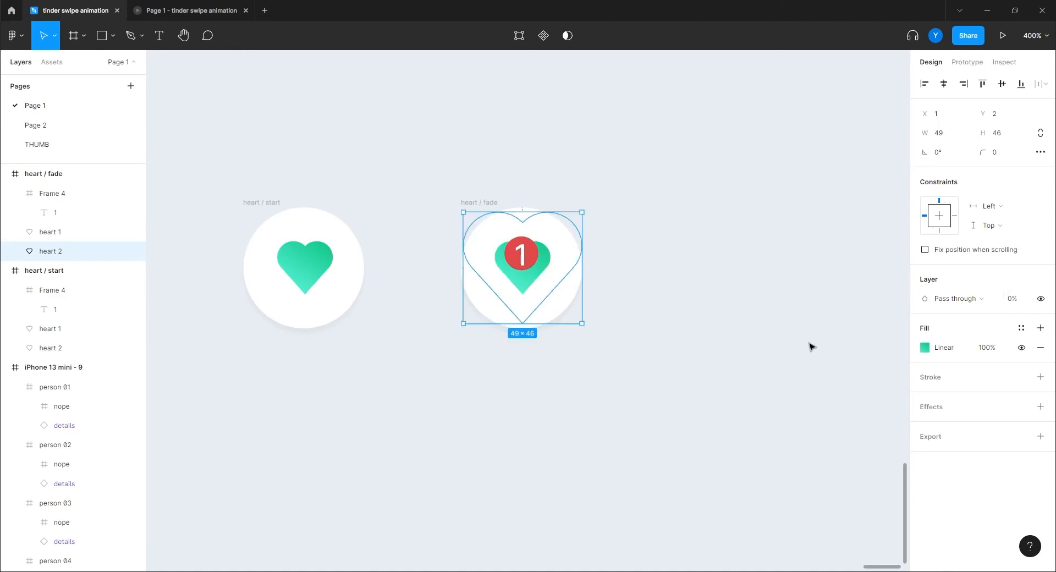
click(432, 389)
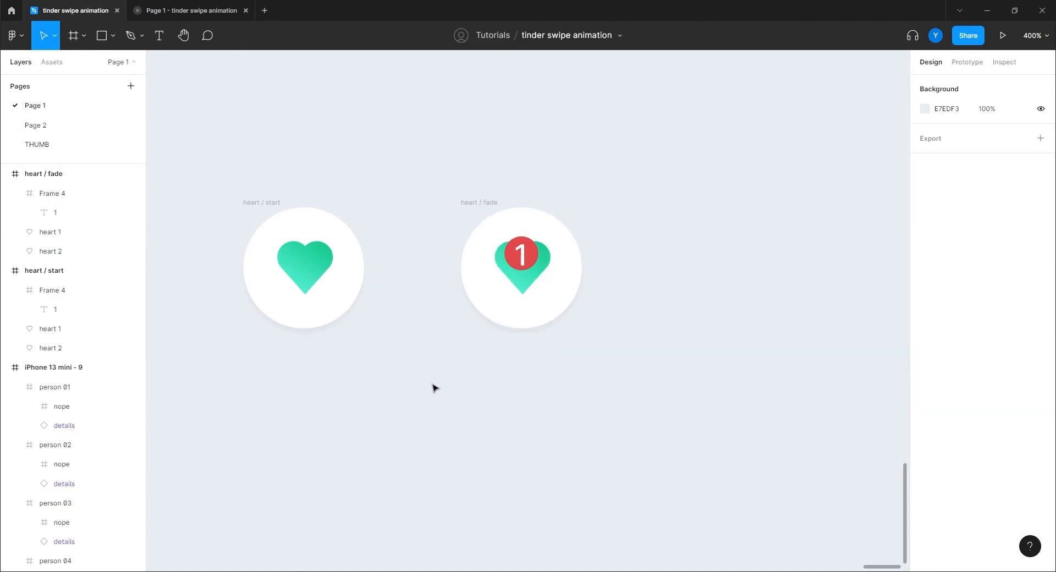
Step: Duplicate the heart / fade frame and set the red badge's opacity in the copy to 0%
click(472, 205)
key(ctrl+d)
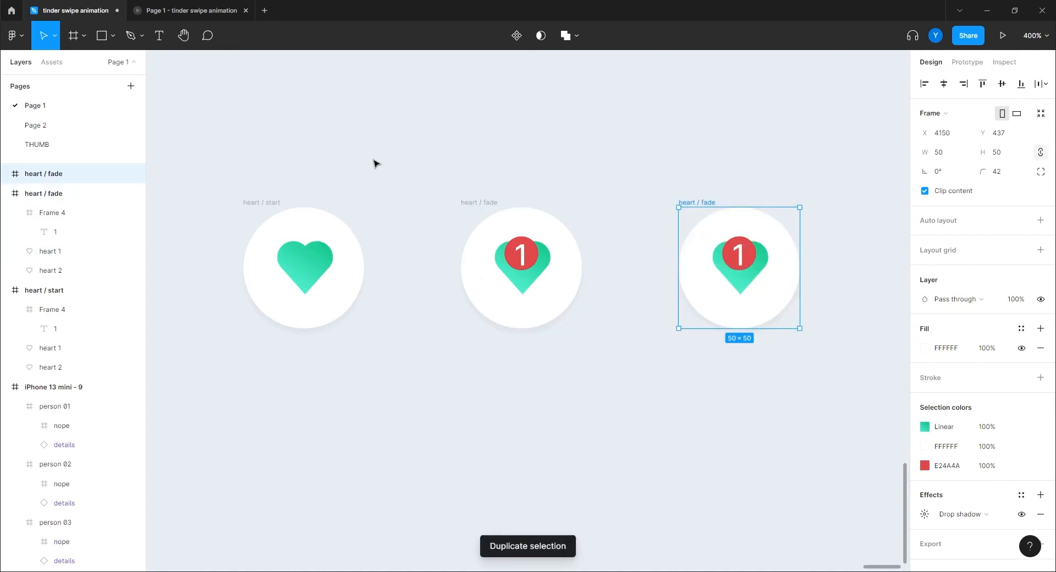
click(741, 257)
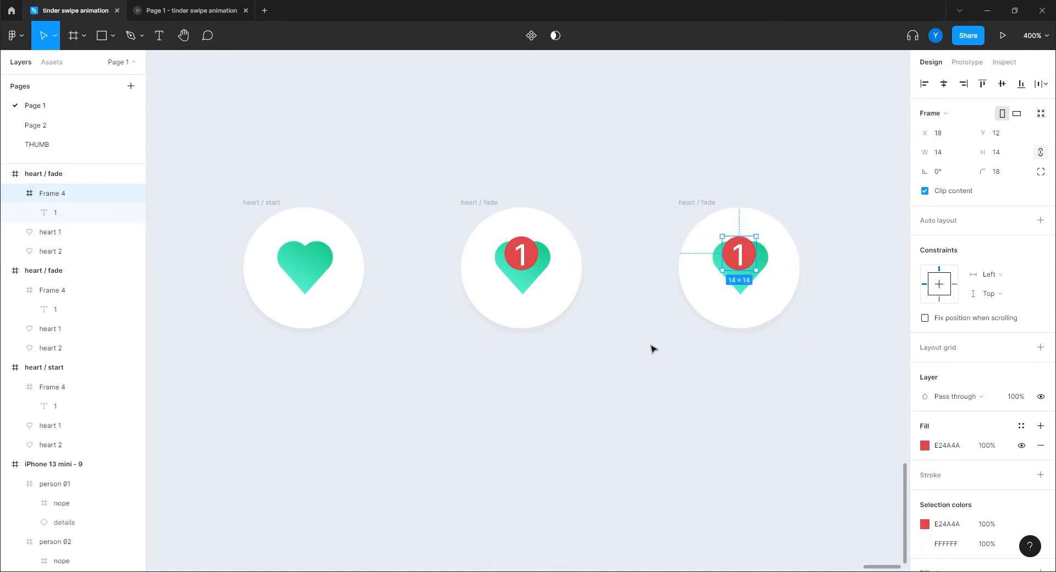
key(0)
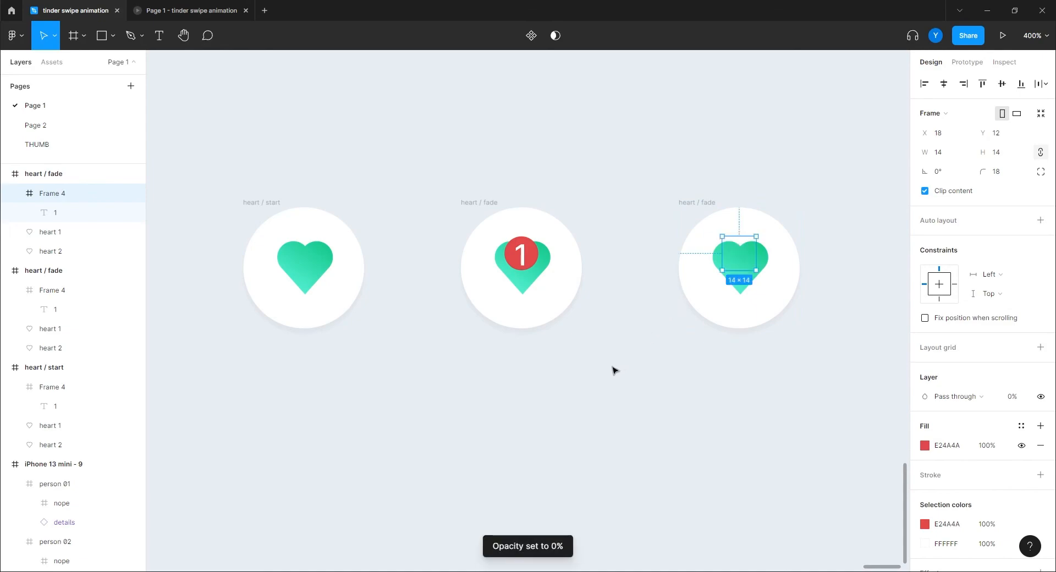
click(614, 373)
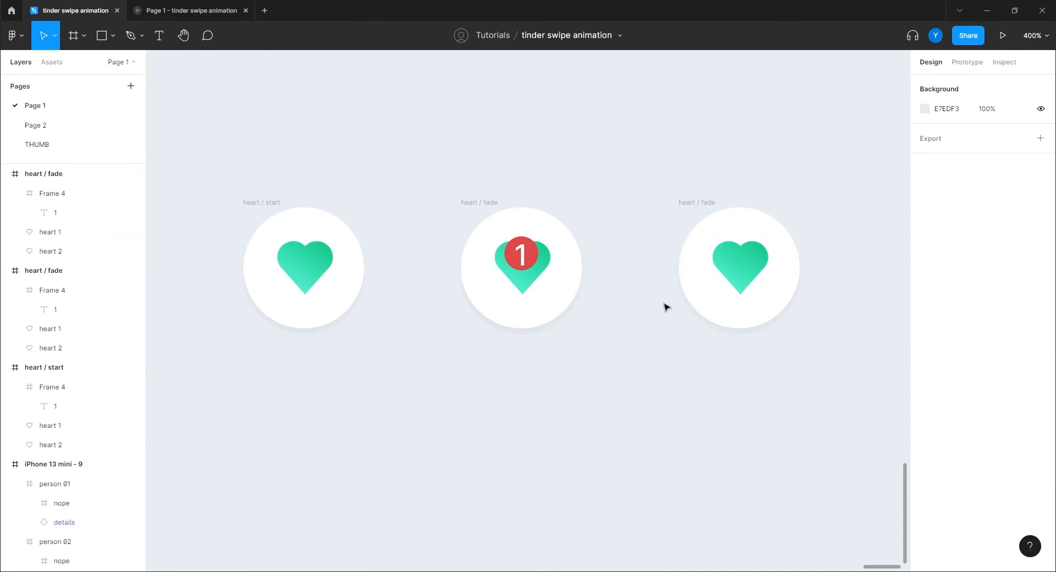
Step: Combine the three heart frames into a component set
drag(825, 145, 174, 408)
click(516, 35)
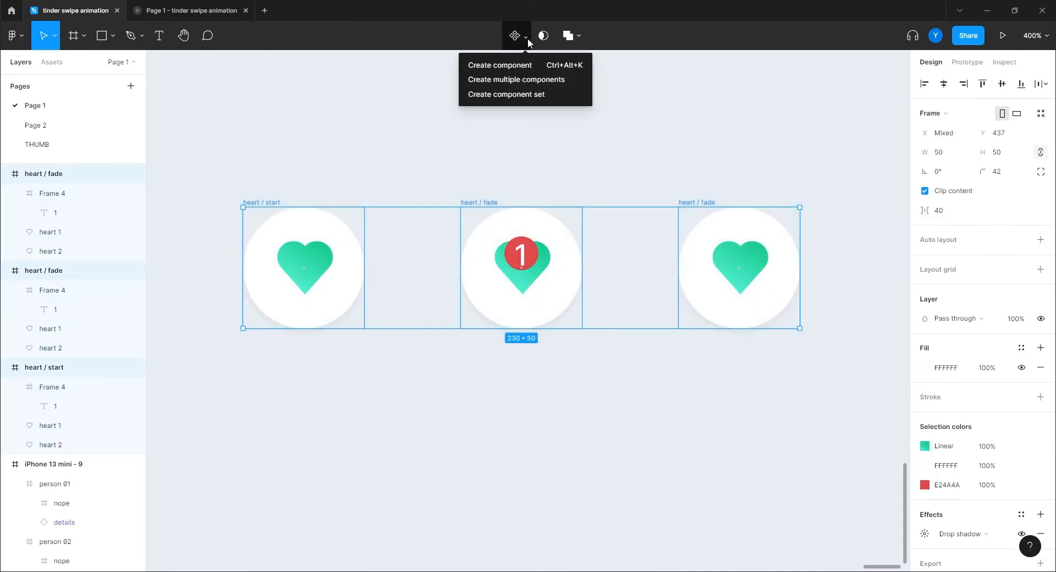
click(498, 101)
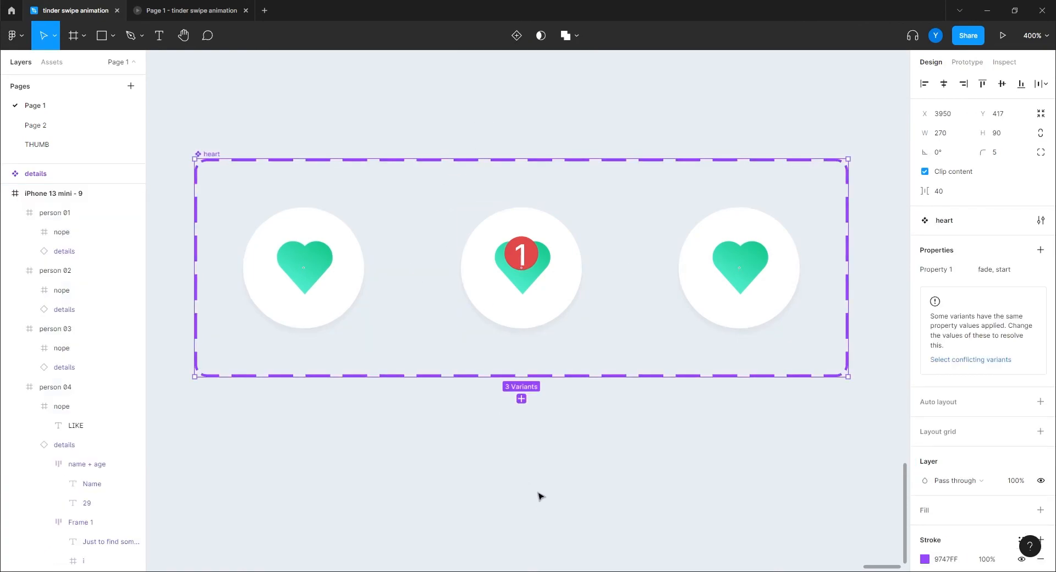
Step: Try to replace the phone screen's bottom heart icon with the whole heart component set, and undo the replacement
key(ctrl+plus)
key(ctrl+minus)
key(ctrl+minus)
key(ctrl+minus)
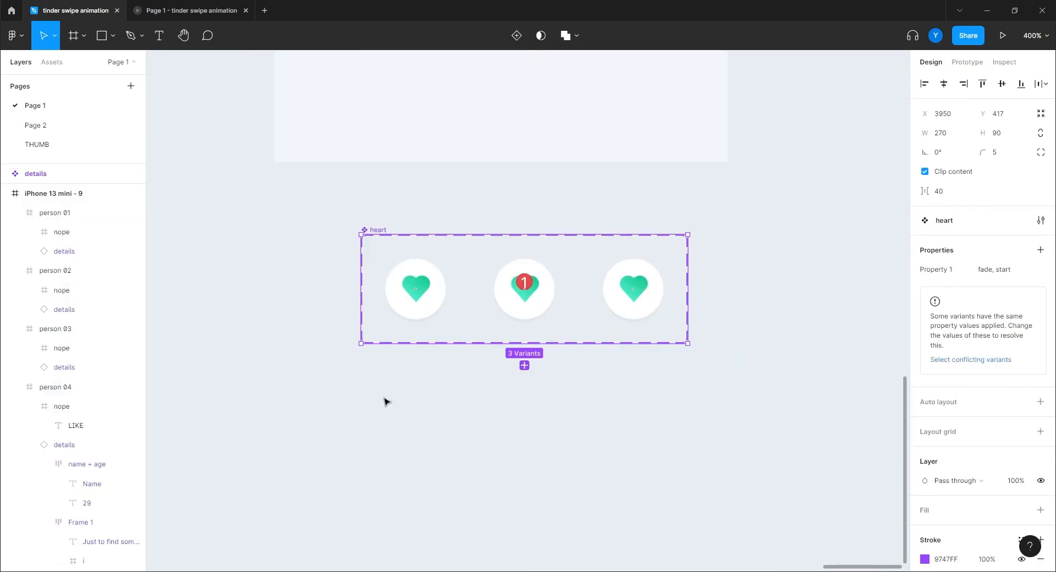
key(ctrl+plus)
drag(340, 273, 387, 382)
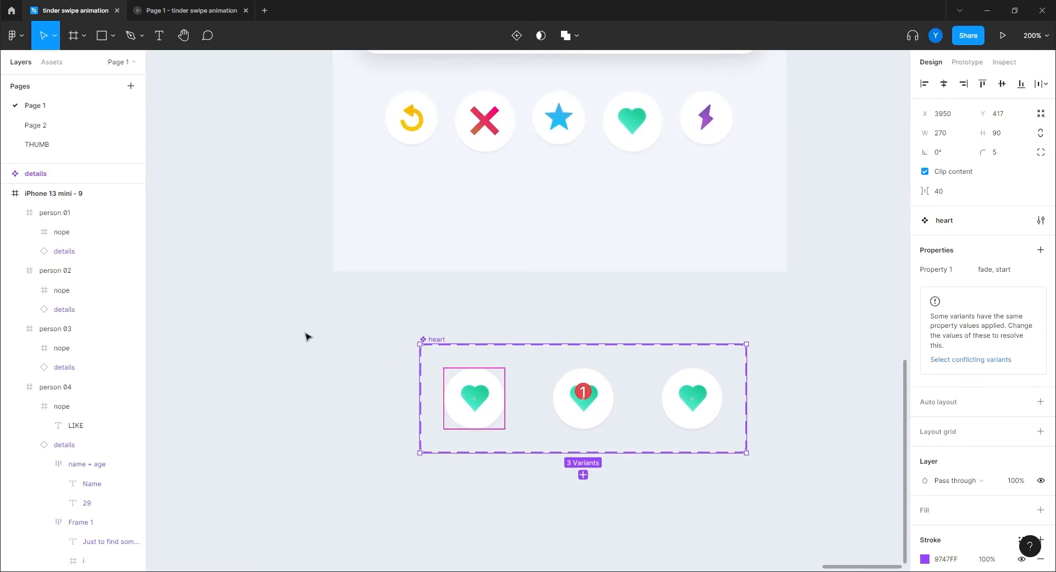
click(624, 108)
click(621, 106)
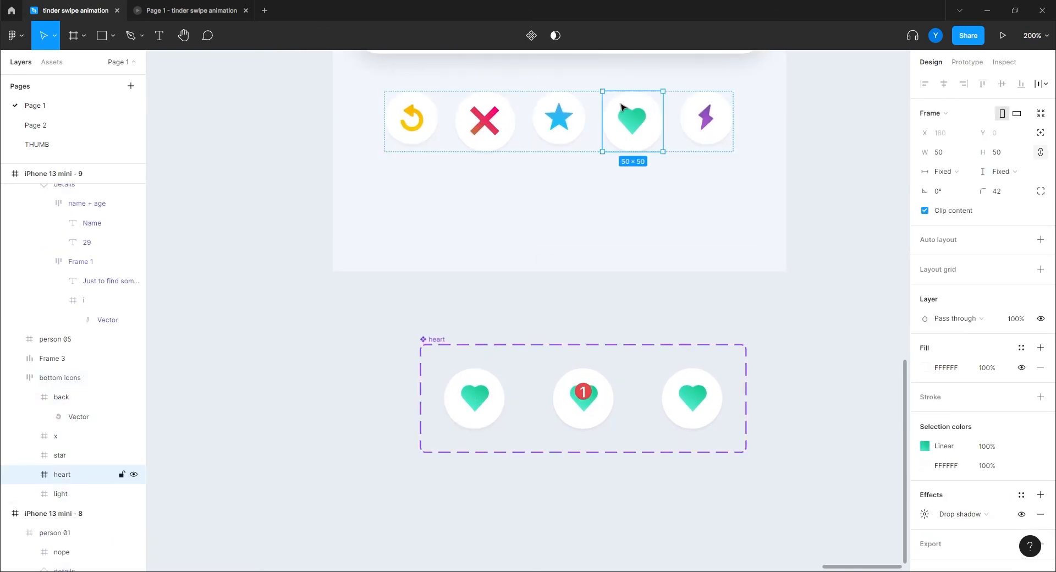
right_click(622, 106)
click(644, 134)
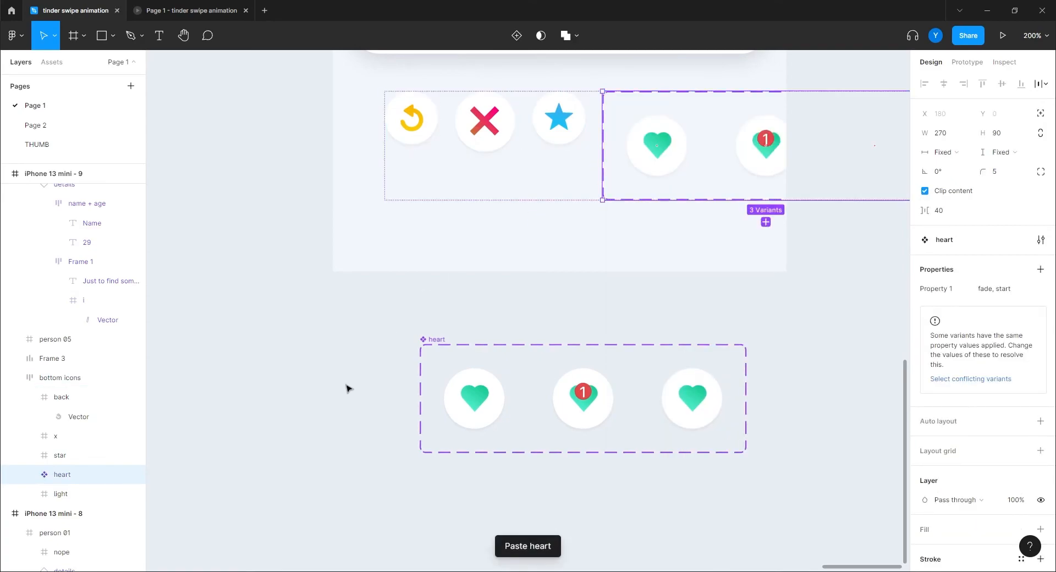
key(ctrl+z)
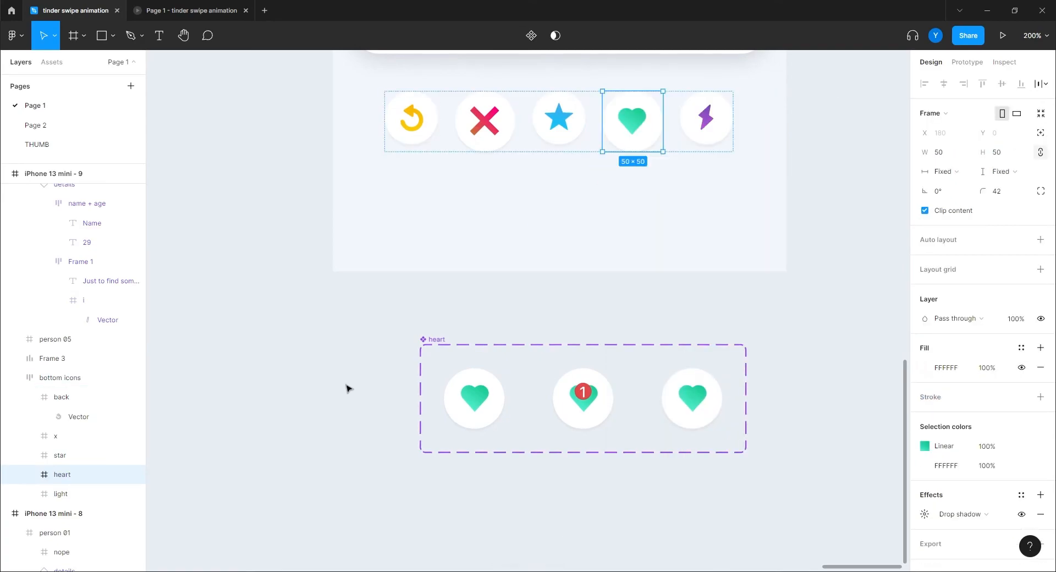
Step: Replace the heart icon in iPhone 13 mini - 9's bottom icons with a copy of the heart set's start variant
click(487, 414)
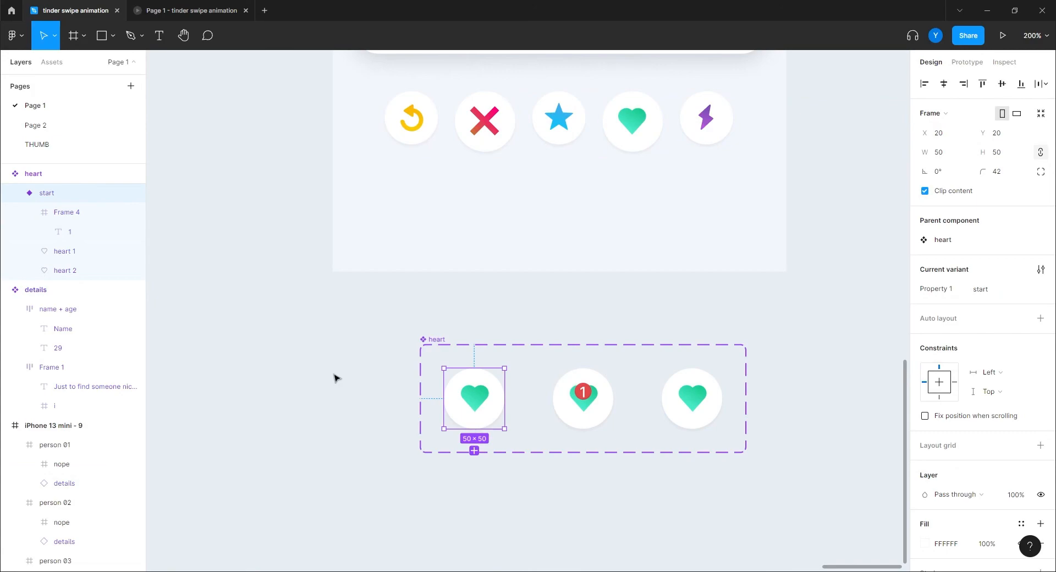
click(627, 141)
click(626, 141)
right_click(629, 142)
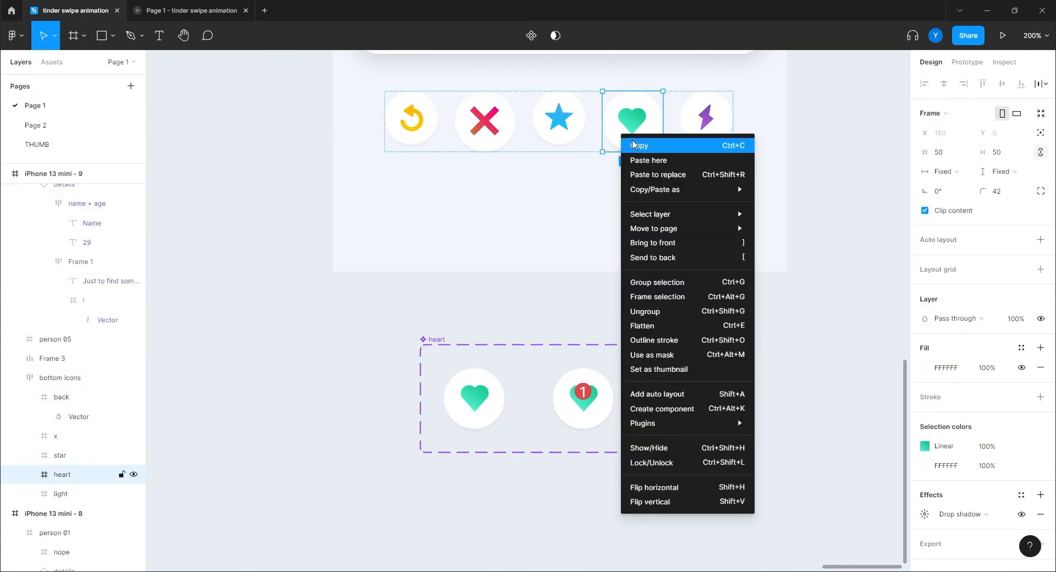
click(643, 174)
click(338, 459)
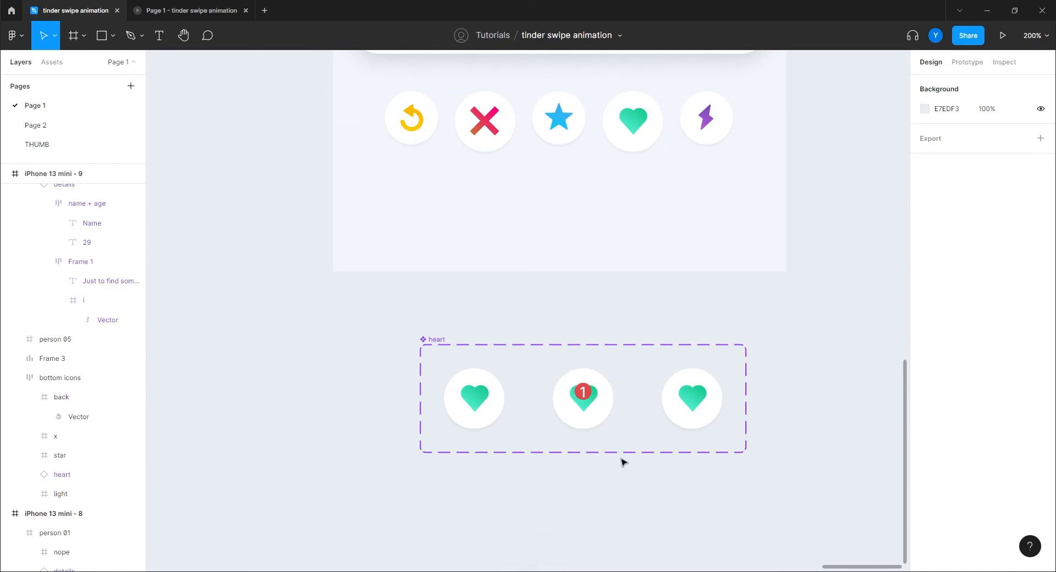
Step: Link the heart's start variant to the fade variant with an After delay trigger of 800 ms
click(500, 405)
click(966, 61)
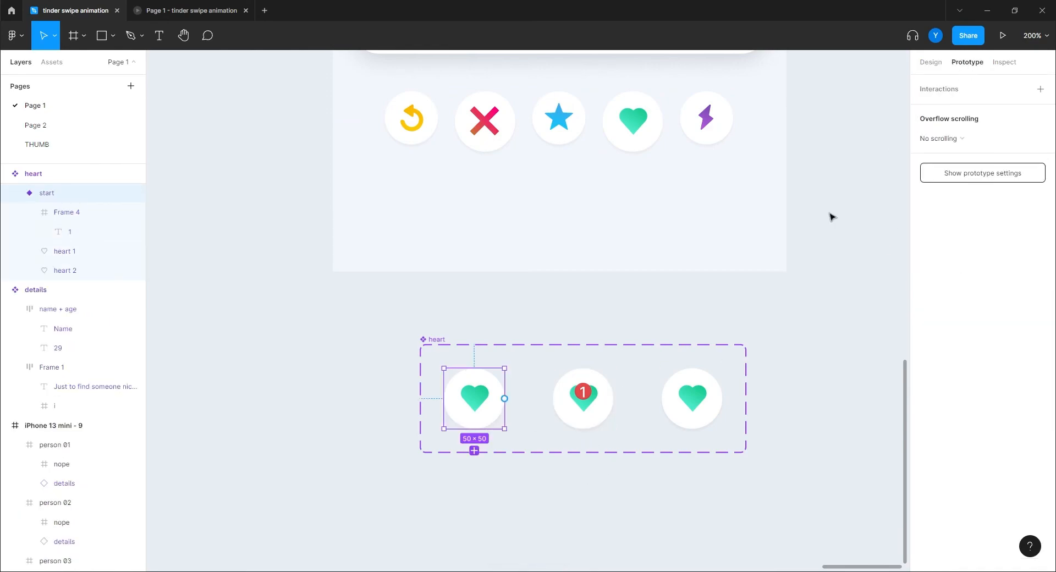
drag(504, 398, 582, 399)
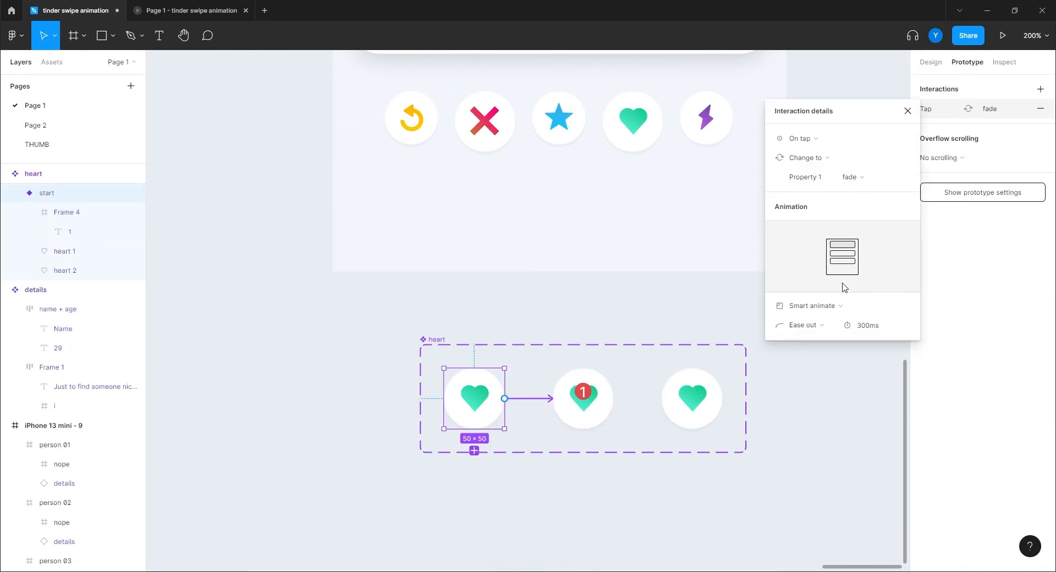
click(813, 138)
click(816, 289)
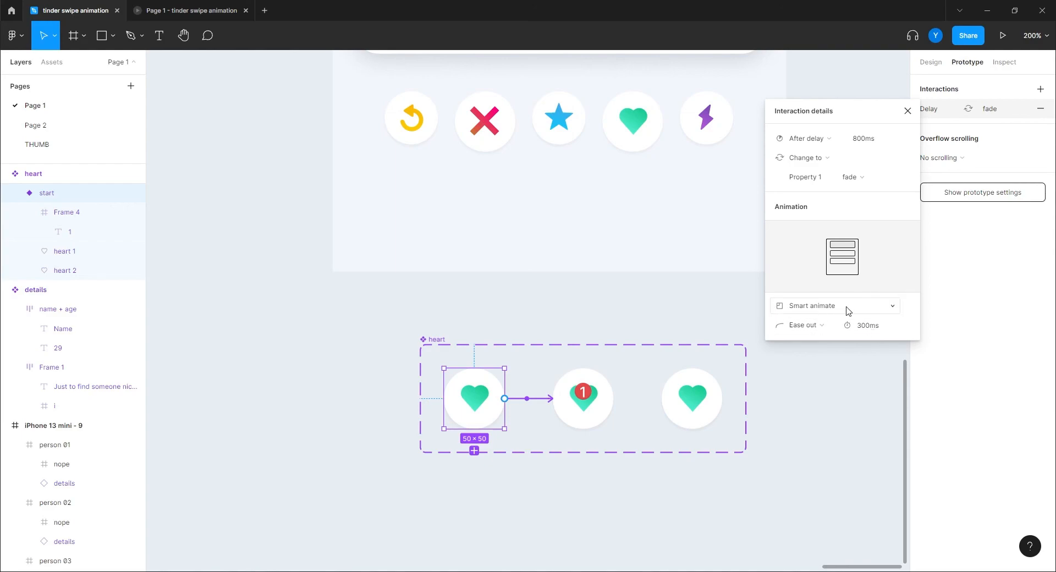
Step: Set the duration of the Smart animate transition from the heart's start variant to its fade variant to 600 ms
click(873, 329)
text(6)
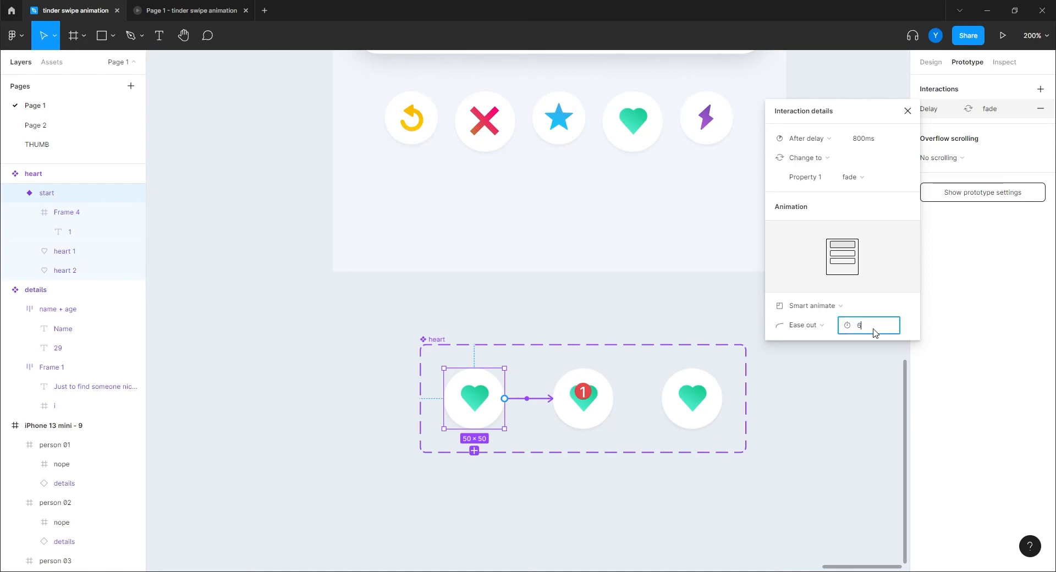
key(Return)
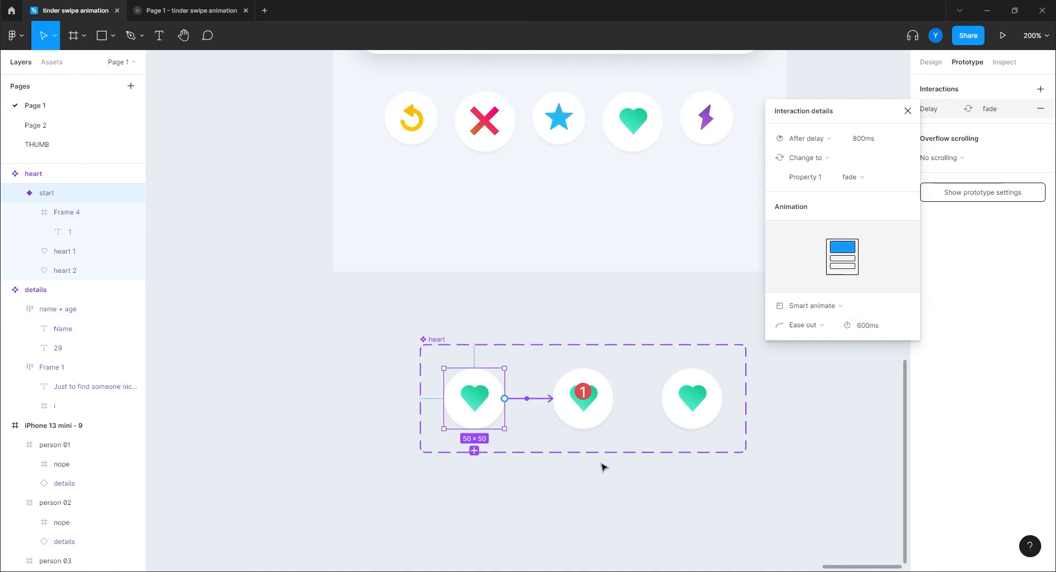
Step: Link the heart's fade variant to the end variant with an After delay trigger of 50 ms
click(587, 415)
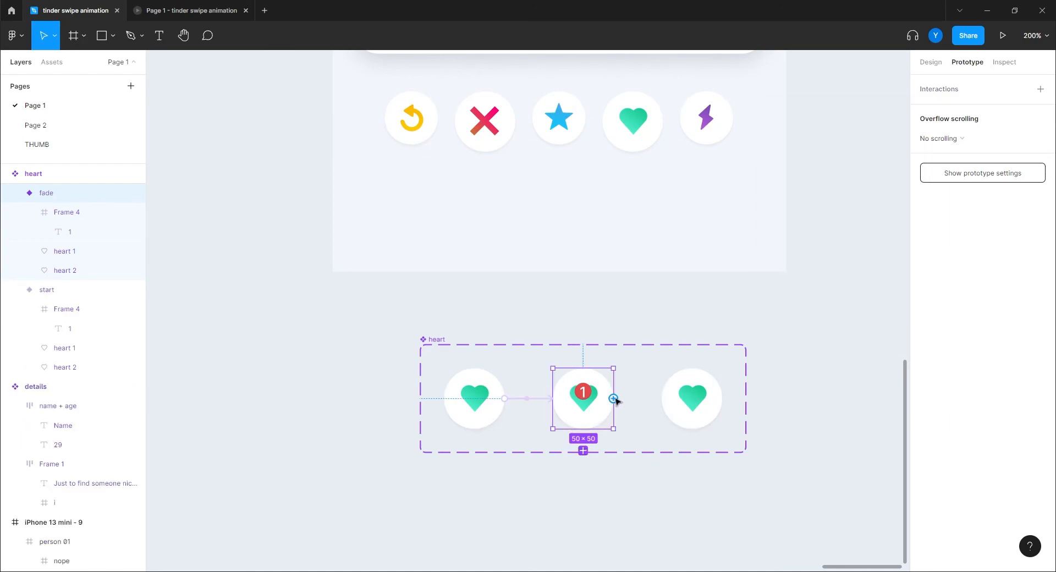
drag(614, 398, 739, 397)
click(813, 139)
click(820, 293)
click(872, 141)
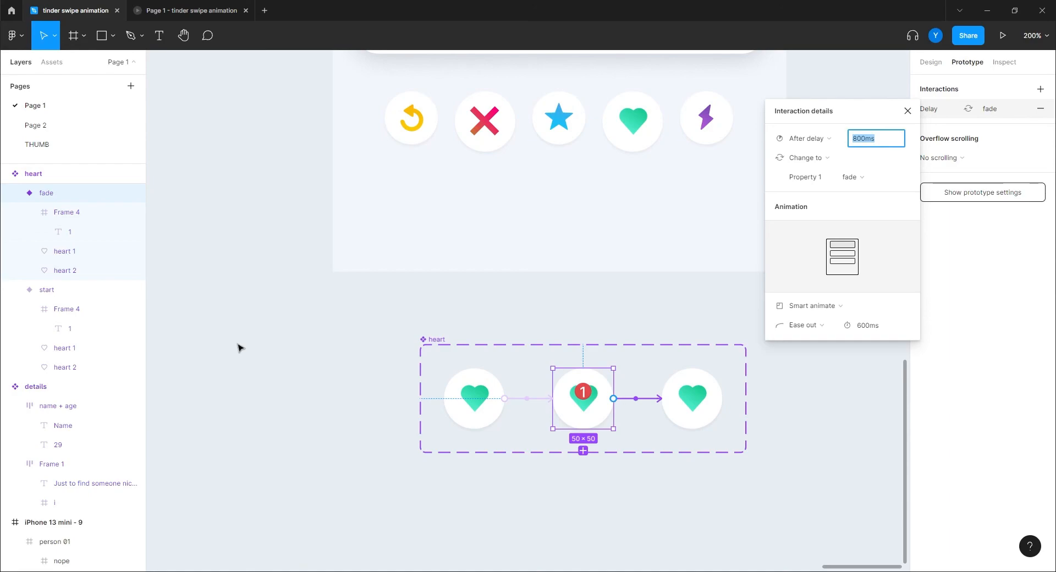
text(12)
key(Return)
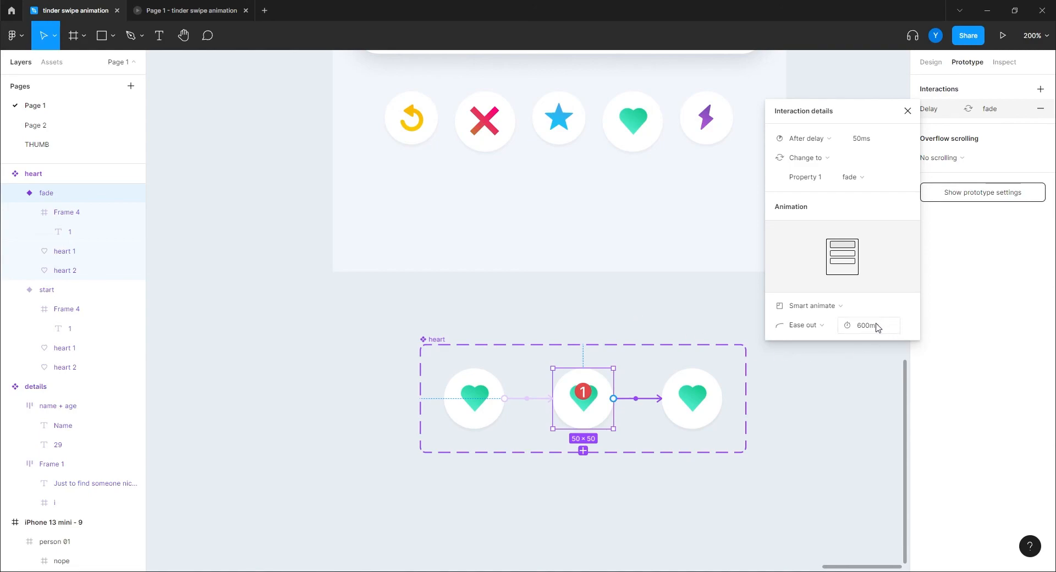
click(388, 324)
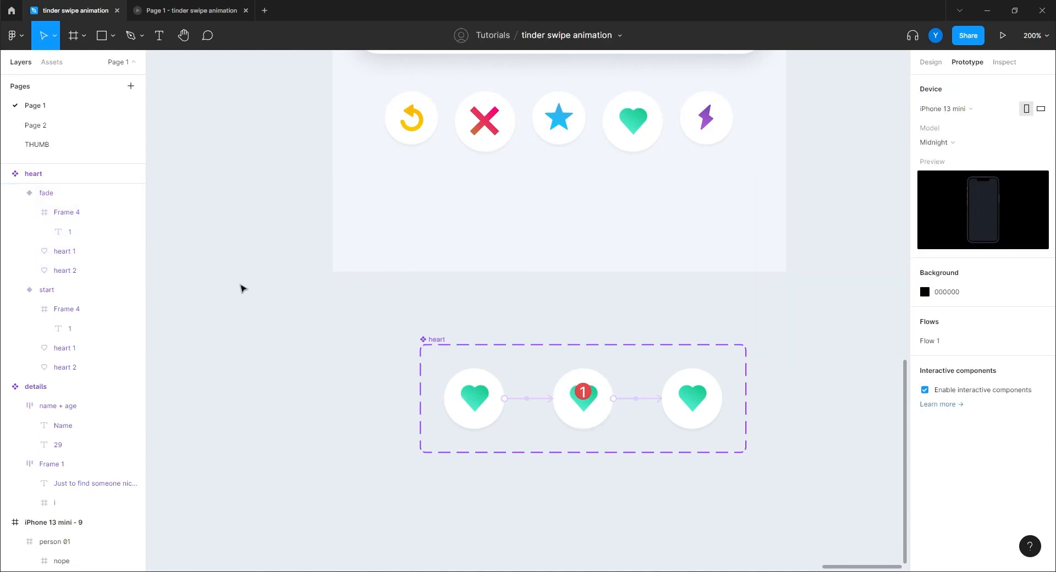
Step: Test the prototype preview by swiping the first three profile cards left and the fourth right, through to the last screen's heart animation
click(246, 11)
scroll(290, 292, down, 6)
drag(301, 253, 767, 271)
click(356, 242)
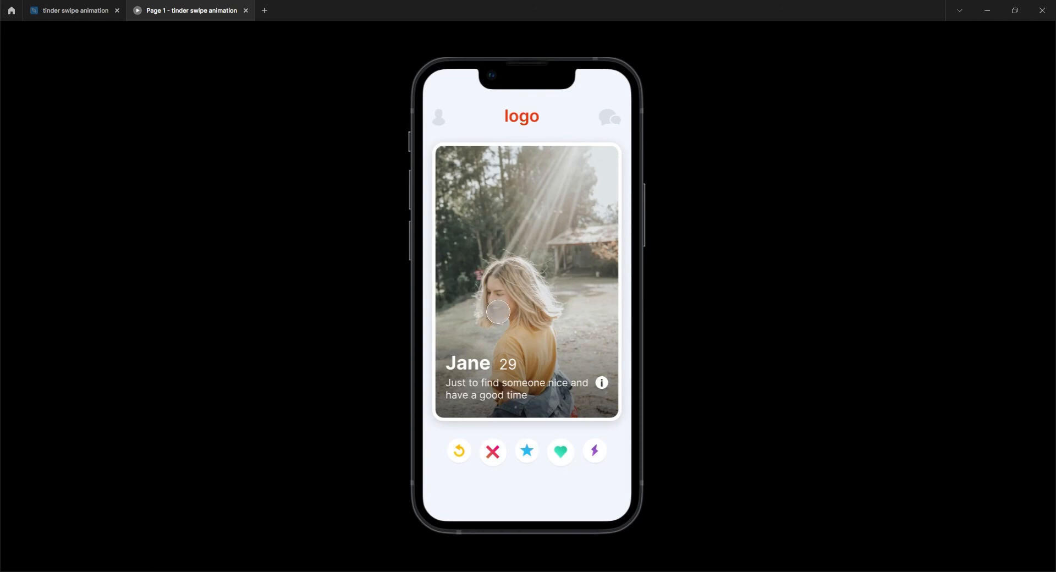
click(560, 303)
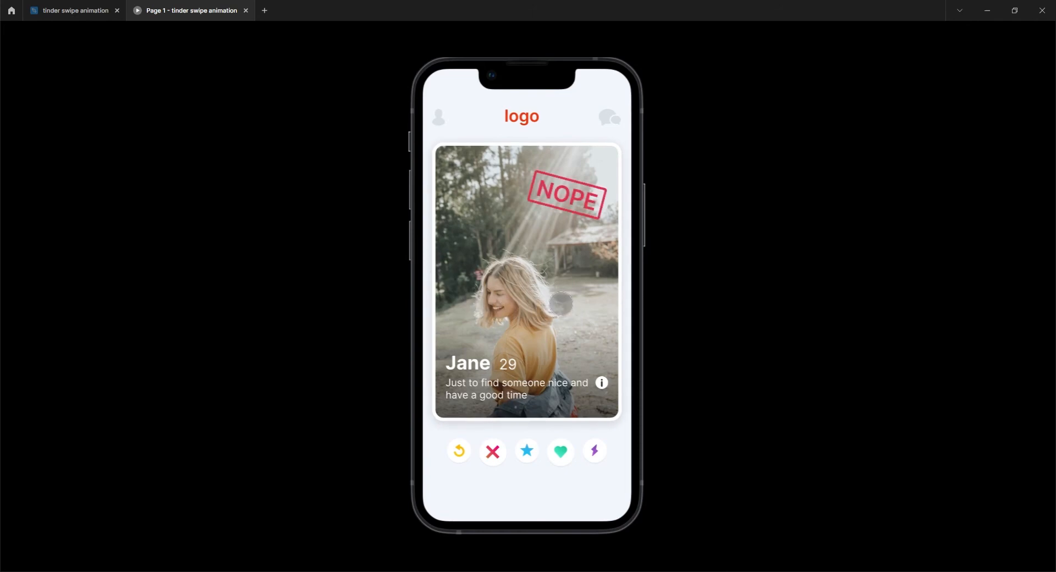
drag(561, 303, 284, 262)
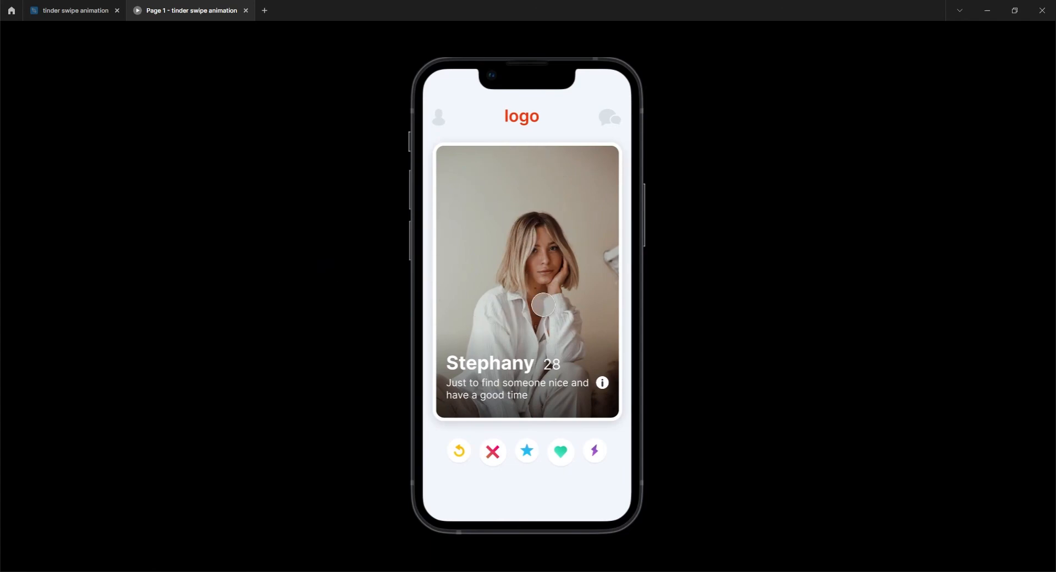
drag(570, 296, 288, 262)
drag(584, 320, 302, 299)
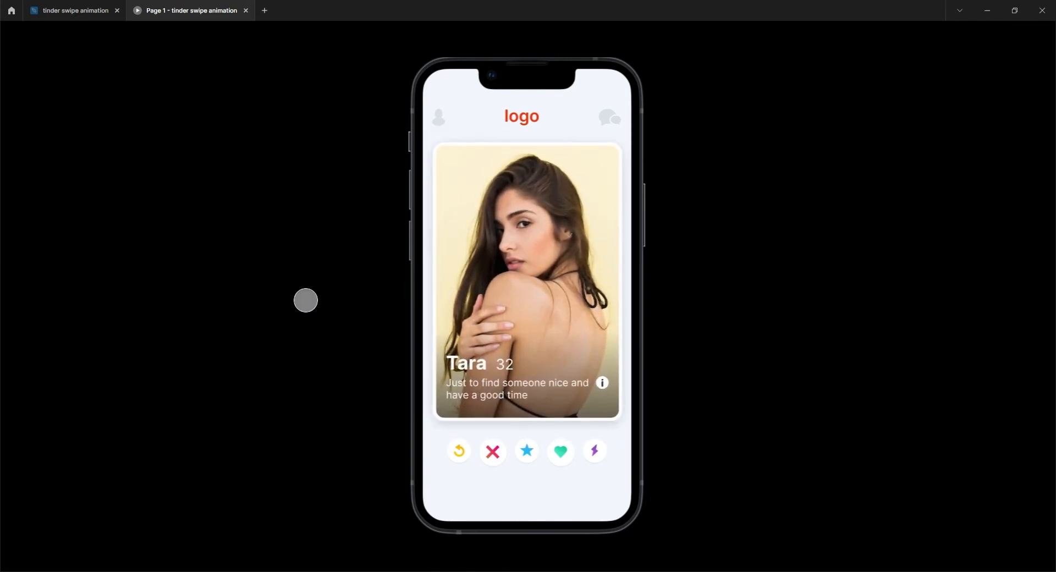
drag(490, 301, 707, 285)
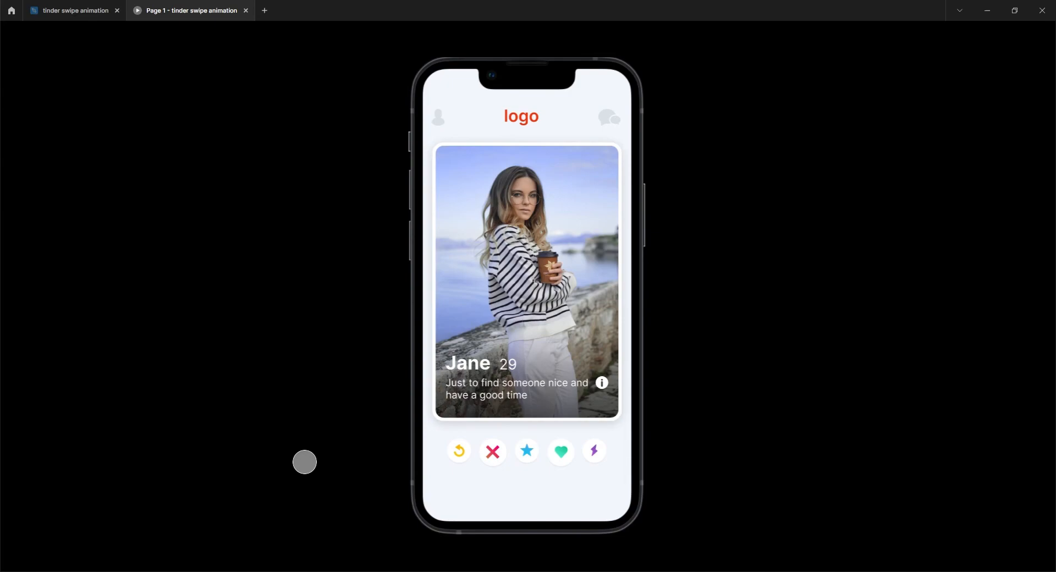
Step: Return to the design file and review the chain of linked phone frames and their drag connections from iPhone 13 mini - 1 onward
click(79, 15)
drag(645, 431, 468, 371)
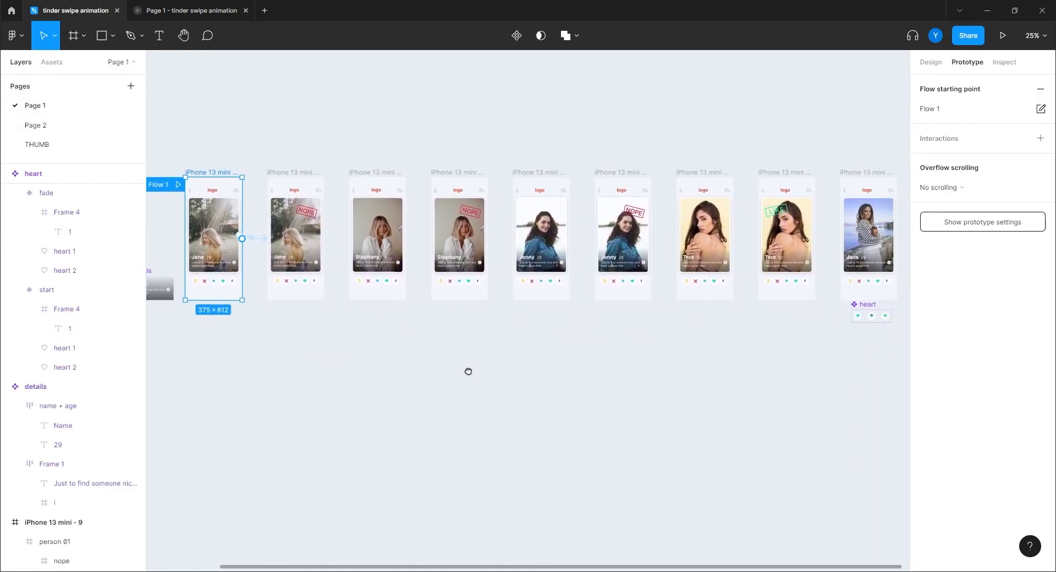
click(519, 370)
drag(639, 362, 581, 427)
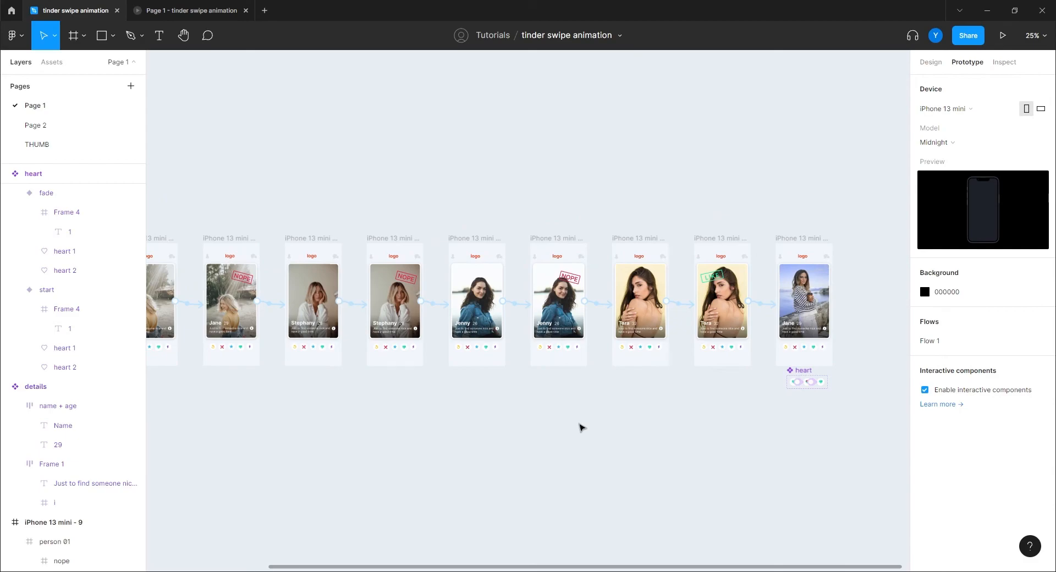
drag(391, 412, 617, 373)
key(ctrl+minus)
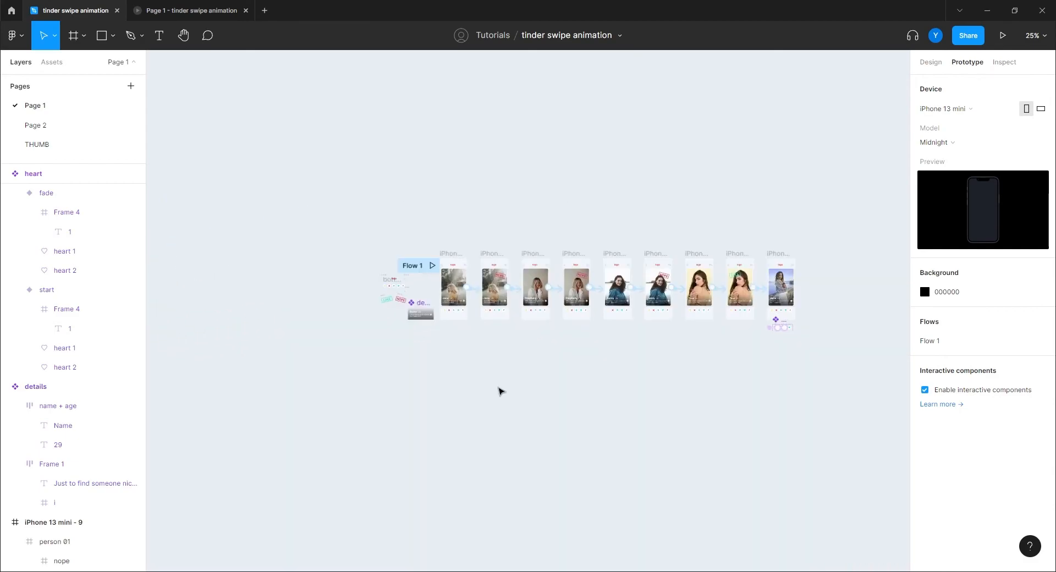
key(ctrl+plus)
key(ctrl+plus)
drag(420, 371, 578, 400)
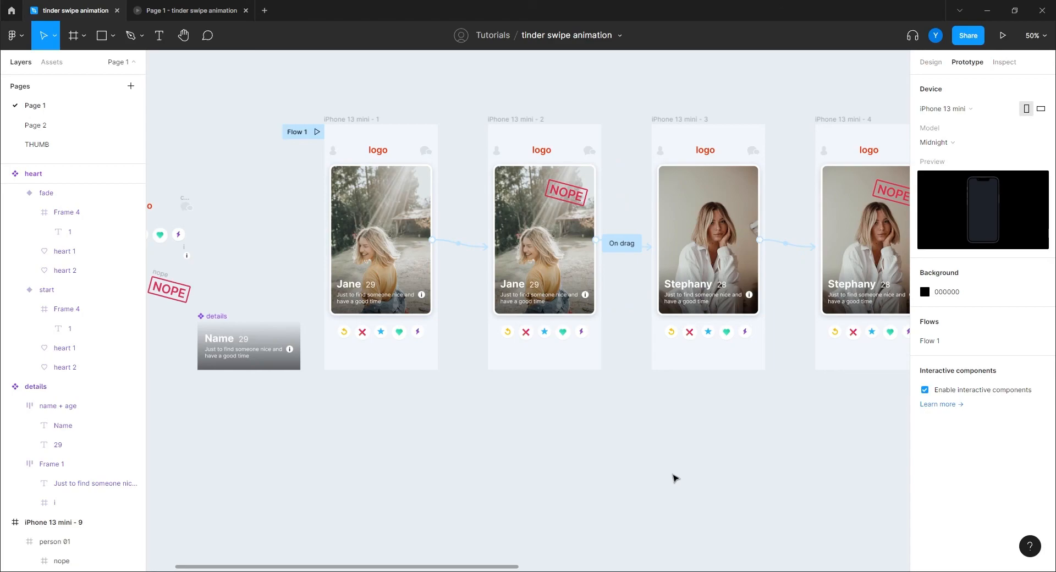
drag(774, 440, 320, 439)
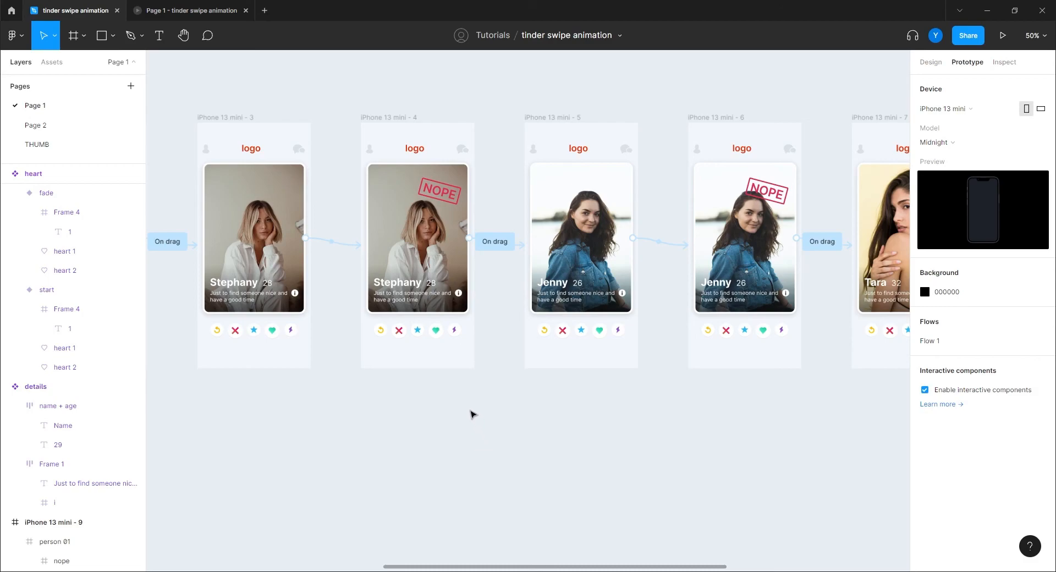
drag(341, 410, 703, 432)
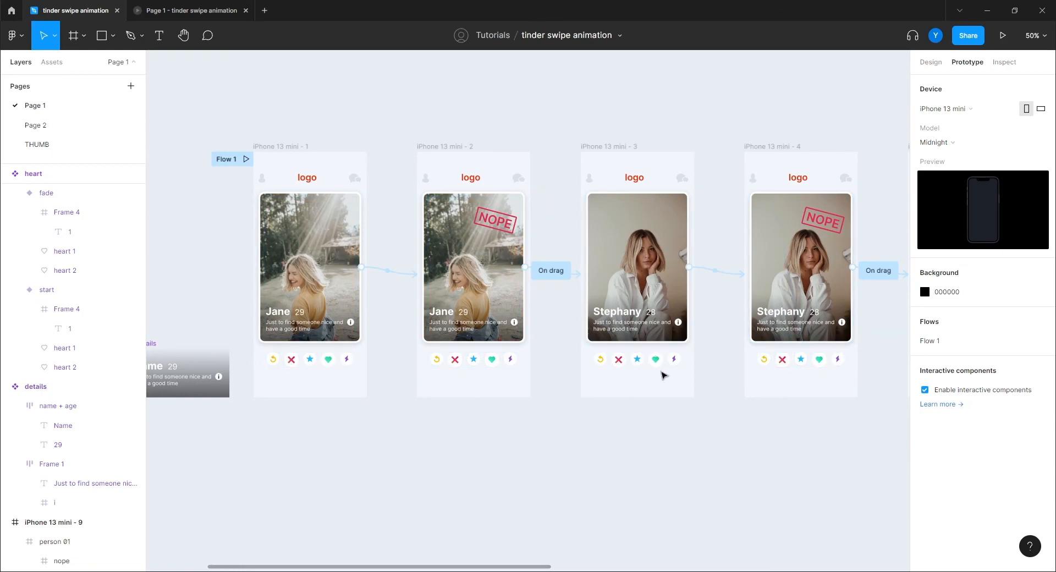
drag(704, 471, 443, 386)
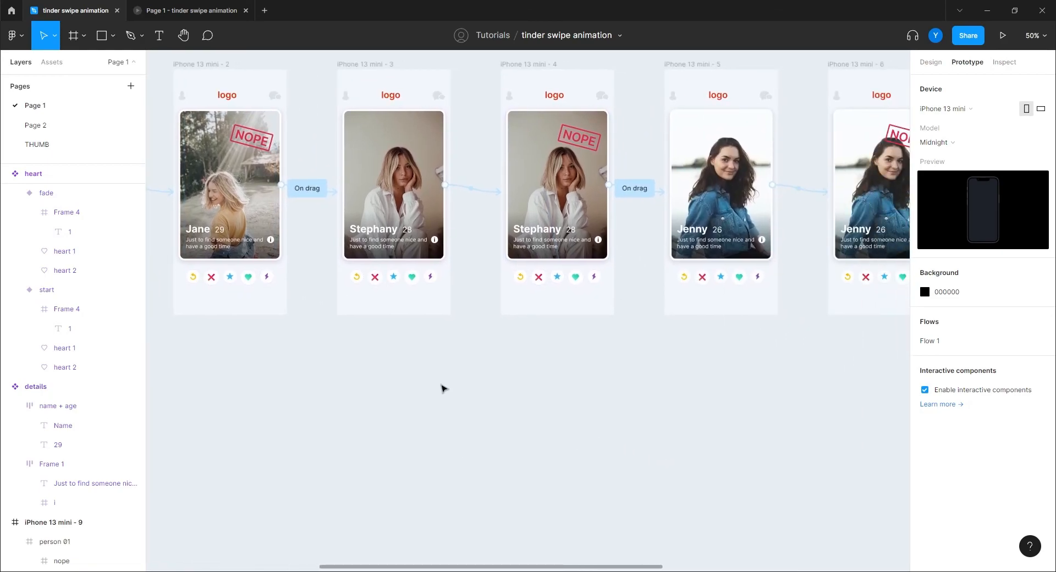
drag(576, 403, 345, 429)
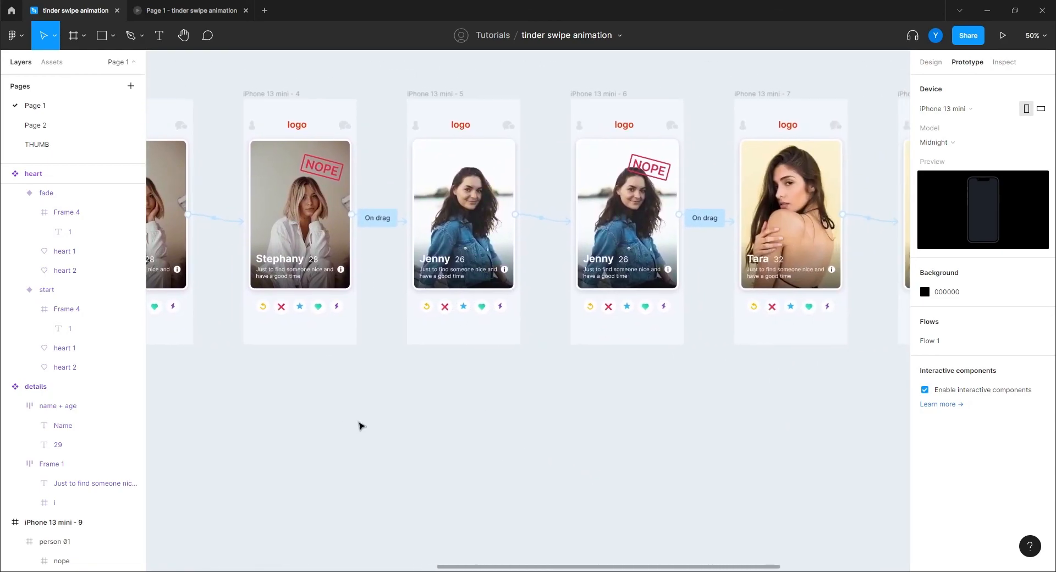